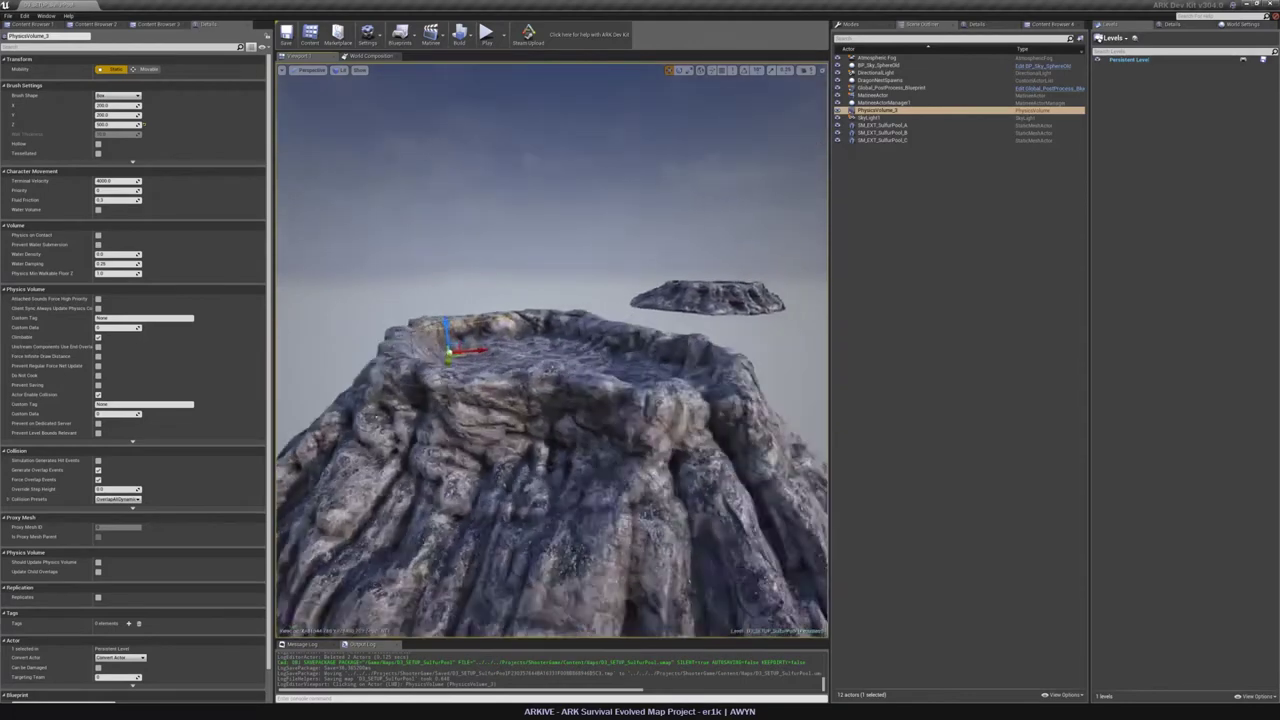
# Switch to Geometry Editing mode with the physics volume at the sulfur pool's crater rim still selected.
pyautogui.click(806, 70)
pyautogui.click(826, 92)
pyautogui.press('s')
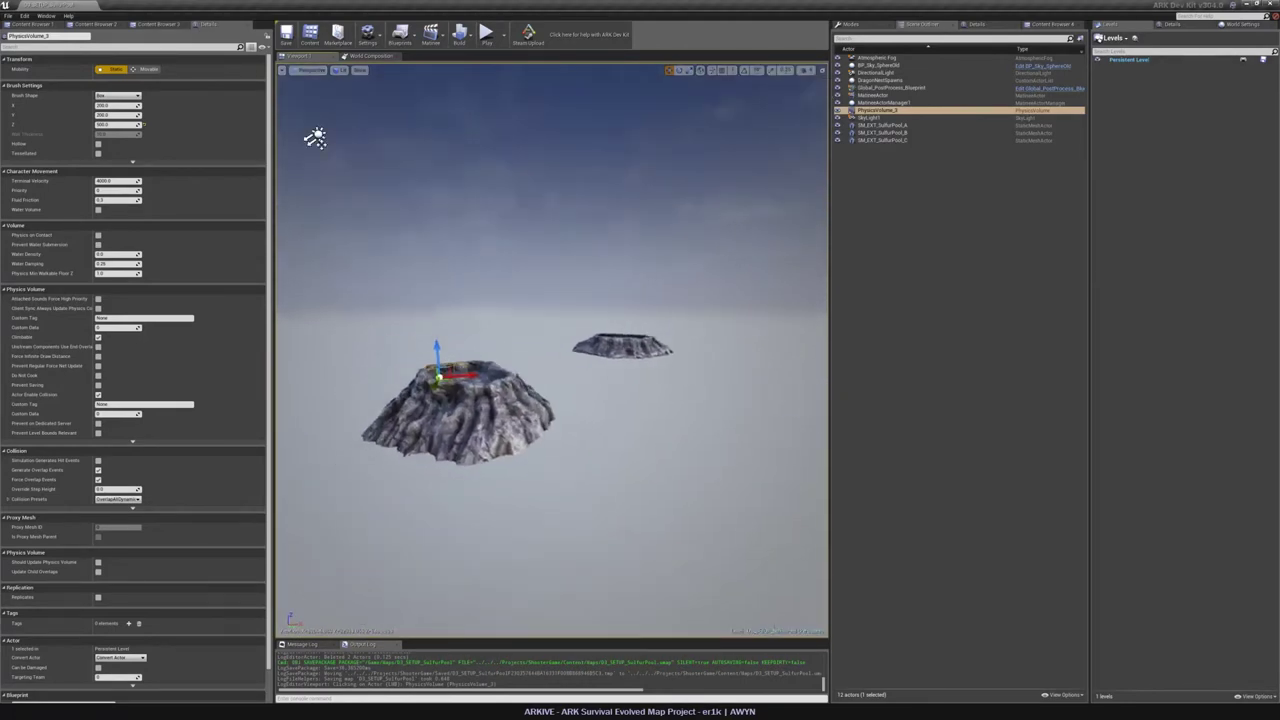
pyautogui.press('w')
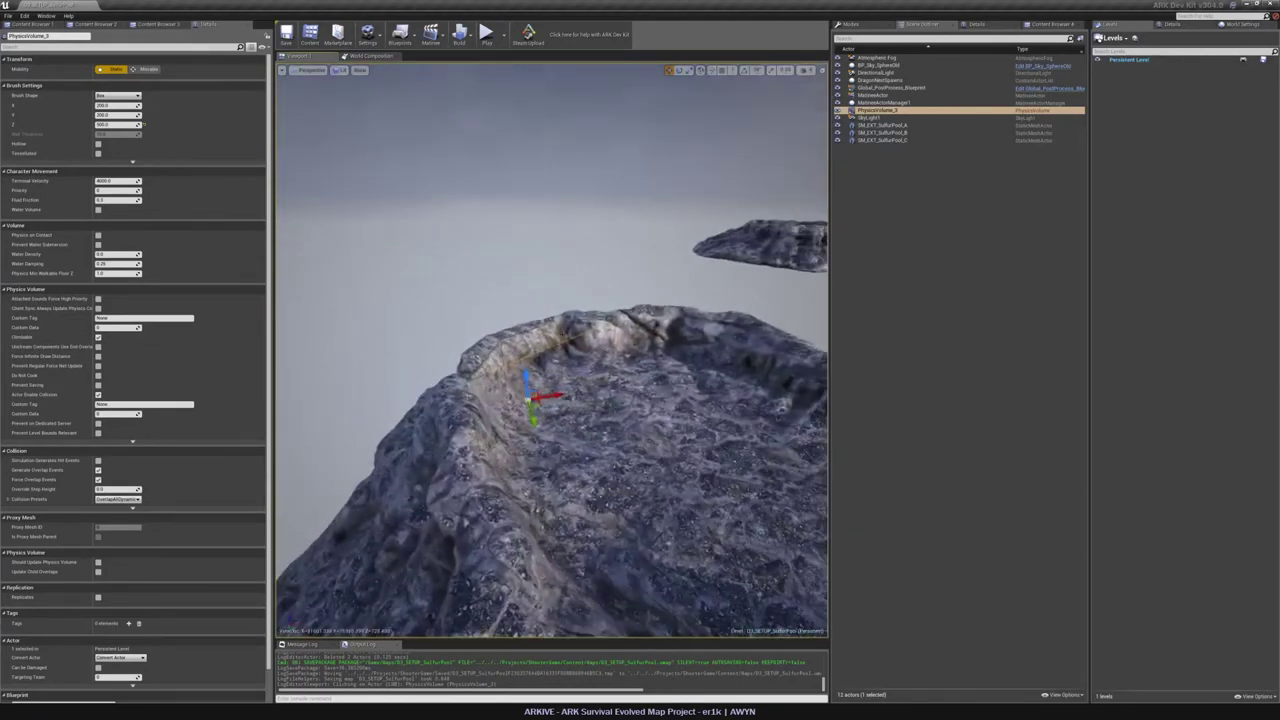
pyautogui.click(851, 24)
pyautogui.click(933, 41)
pyautogui.press('w')
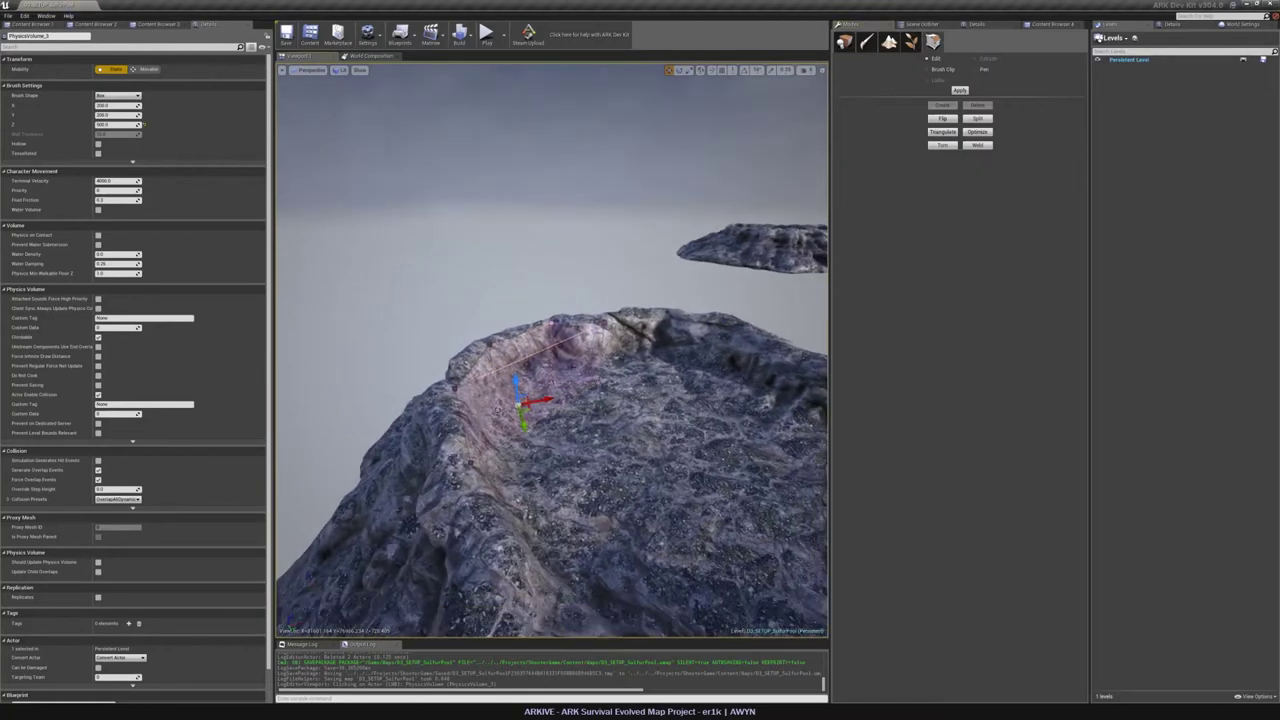
# Select the physics volume's face that points into the crater and extrude it toward the crater's centre.
pyautogui.click(566, 322)
pyautogui.press('w')
pyautogui.click(530, 287)
pyautogui.click(521, 284)
pyautogui.click(502, 326)
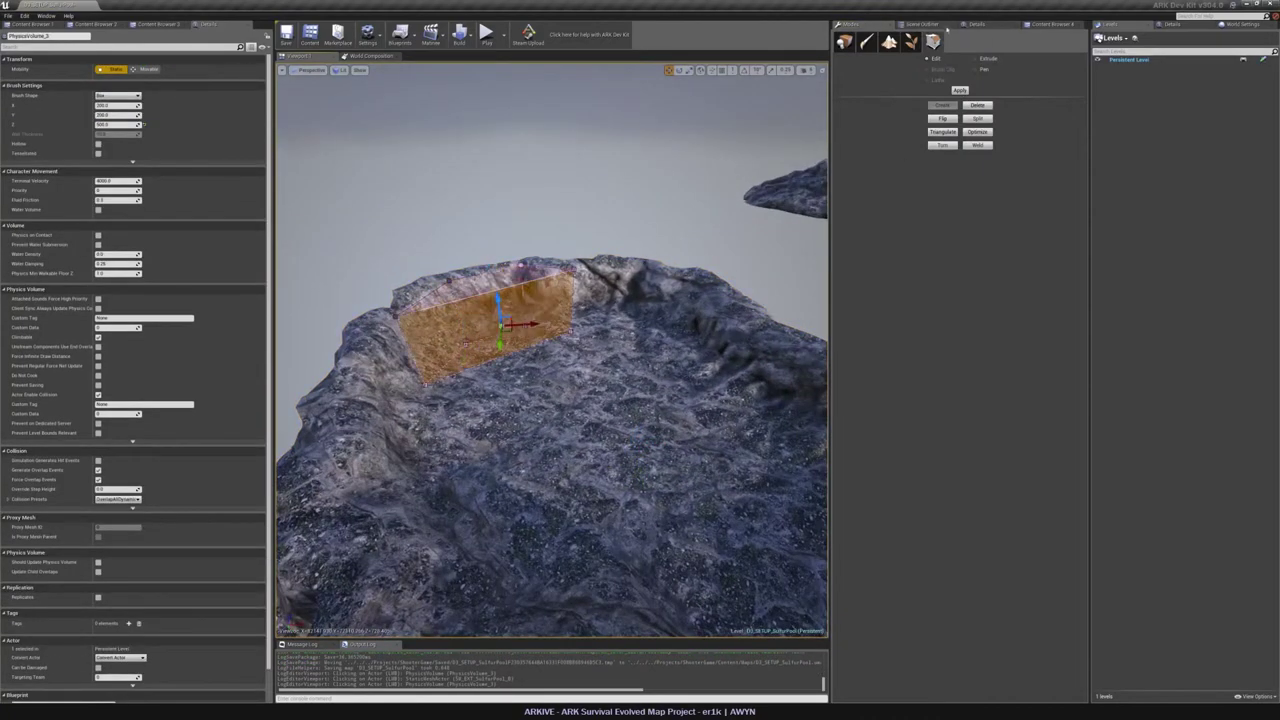
pyautogui.click(701, 70)
pyautogui.click(976, 59)
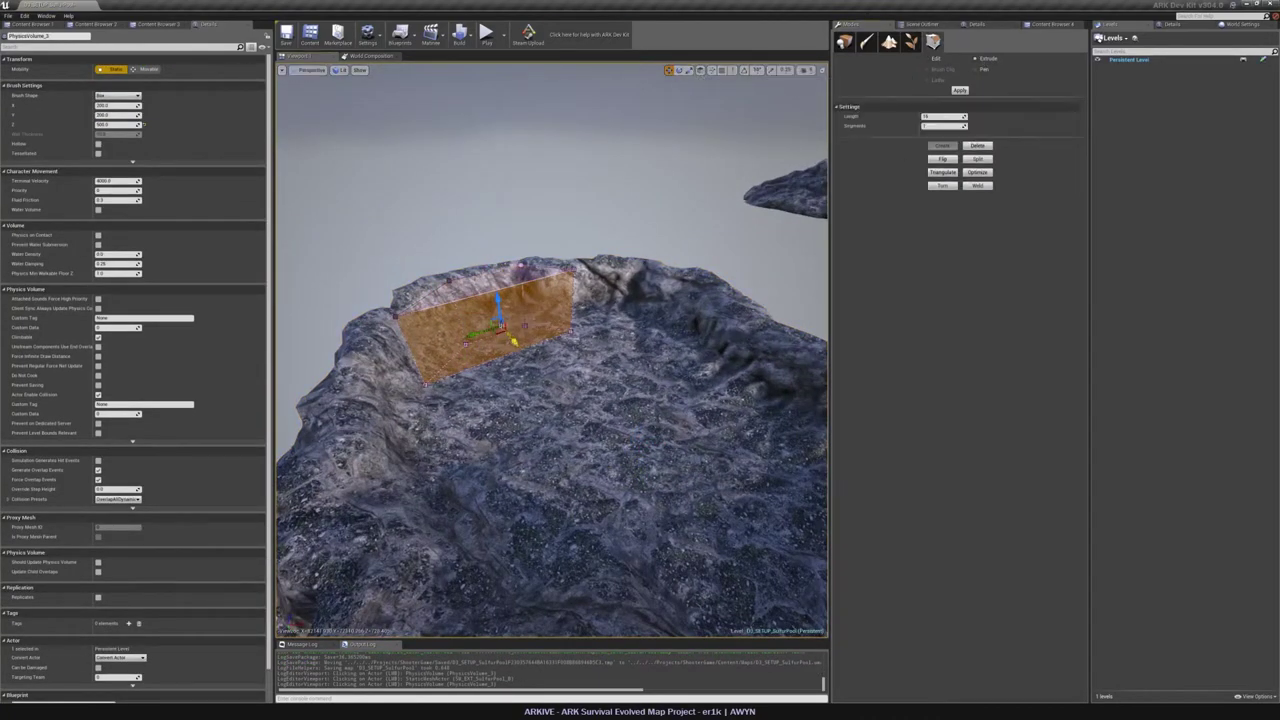
pyautogui.press('w')
pyautogui.moveTo(514, 340); pyautogui.dragTo(536, 404, button='right')
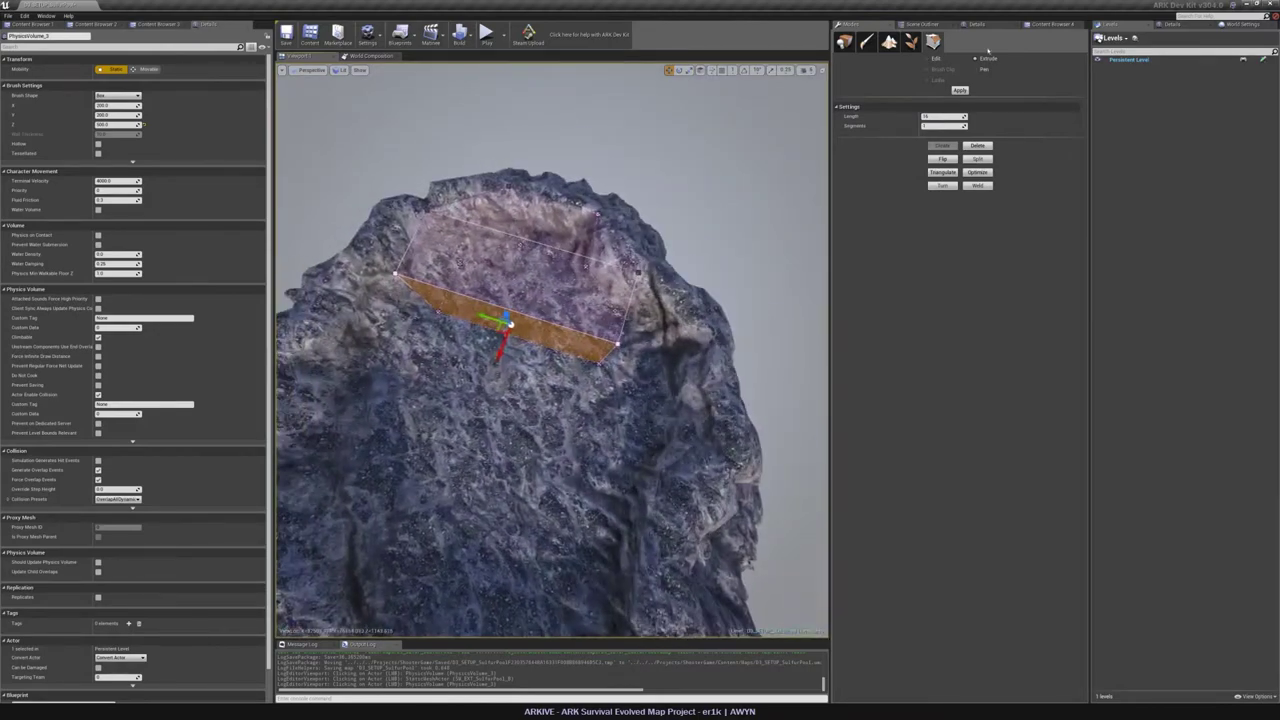
# Return to geometry Edit mode and, in the top wireframe view, move the new section's right-hand corner vertices out to the crater wall.
pyautogui.click(928, 59)
pyautogui.moveTo(572, 324); pyautogui.dragTo(580, 330, button='right')
pyautogui.hotkey('alt', 'j')
pyautogui.press('f')
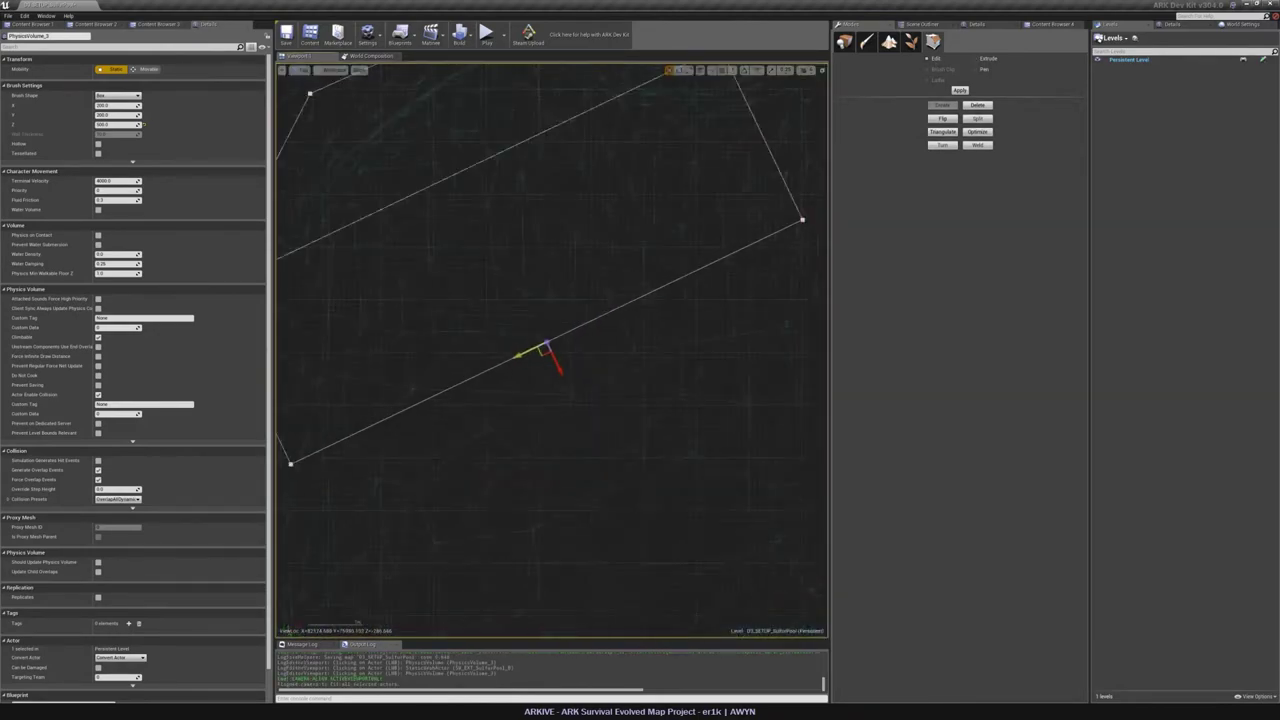
pyautogui.keyDown('ctrl'); pyautogui.moveTo(564, 407); pyautogui.dragTo(648, 334); pyautogui.keyUp('ctrl')
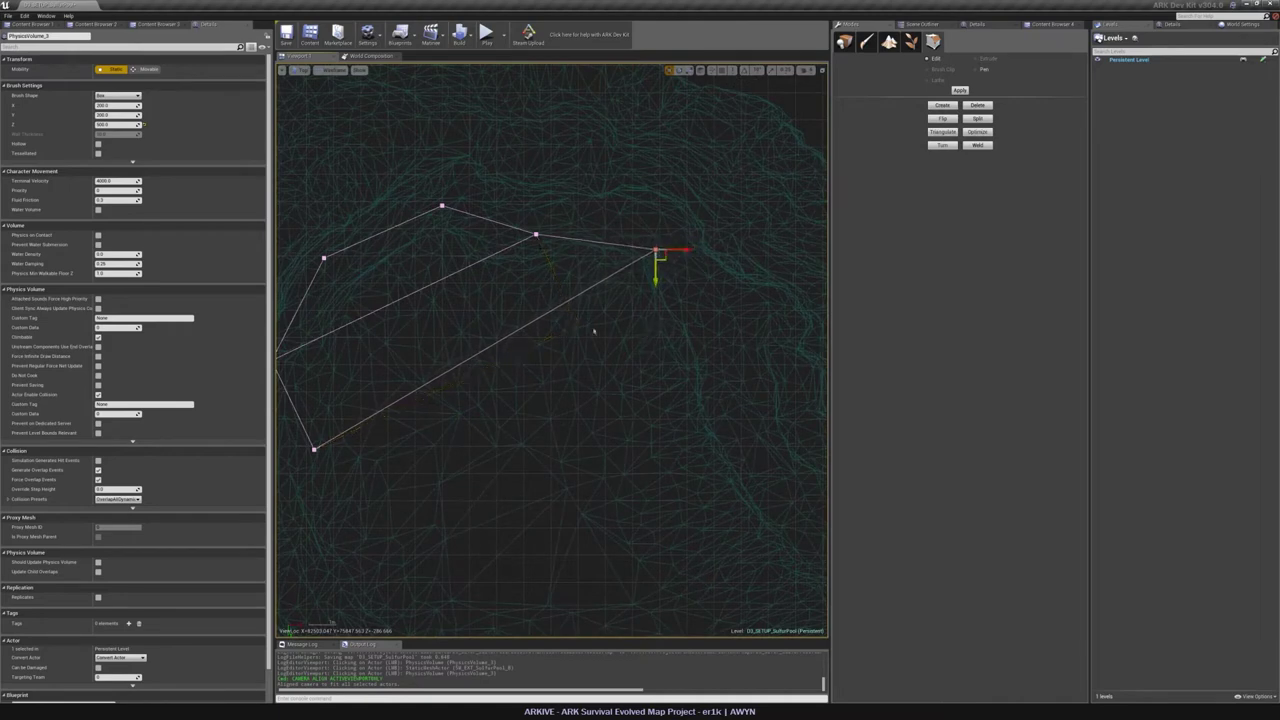
pyautogui.keyDown('ctrl'); pyautogui.moveTo(536, 235); pyautogui.dragTo(540, 228); pyautogui.keyUp('ctrl')
pyautogui.moveTo(540, 228); pyautogui.dragTo(654, 148, button='right')
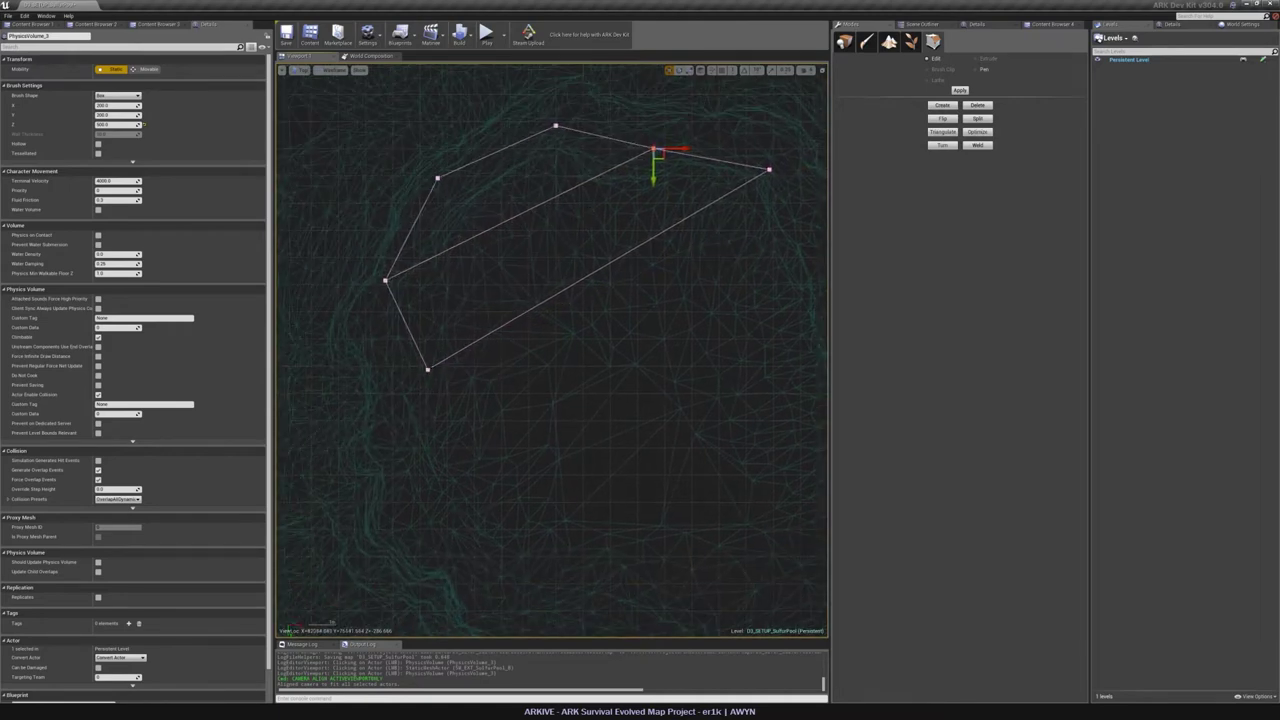
# Move the left-hand corner vertices of the first extruded section outward to the crater wall in the top view.
pyautogui.click(428, 369)
pyautogui.keyDown('ctrl'); pyautogui.moveTo(428, 369); pyautogui.dragTo(319, 356); pyautogui.keyUp('ctrl')
pyautogui.keyDown('ctrl'); pyautogui.moveTo(438, 391); pyautogui.dragTo(450, 386); pyautogui.keyUp('ctrl')
pyautogui.moveTo(450, 386)
pyautogui.mouseDown(button='right')
pyautogui.moveTo(506, 348)
pyautogui.moveTo(527, 479)
pyautogui.moveTo(585, 445)
pyautogui.moveTo(578, 468)
pyautogui.moveTo(650, 448)
pyautogui.moveTo(690, 480)
pyautogui.moveTo(640, 560)
pyautogui.mouseUp(button='right')
pyautogui.hotkey('alt', 'g')
pyautogui.hotkey('alt', 'j')
pyautogui.hotkey('alt', 'g')
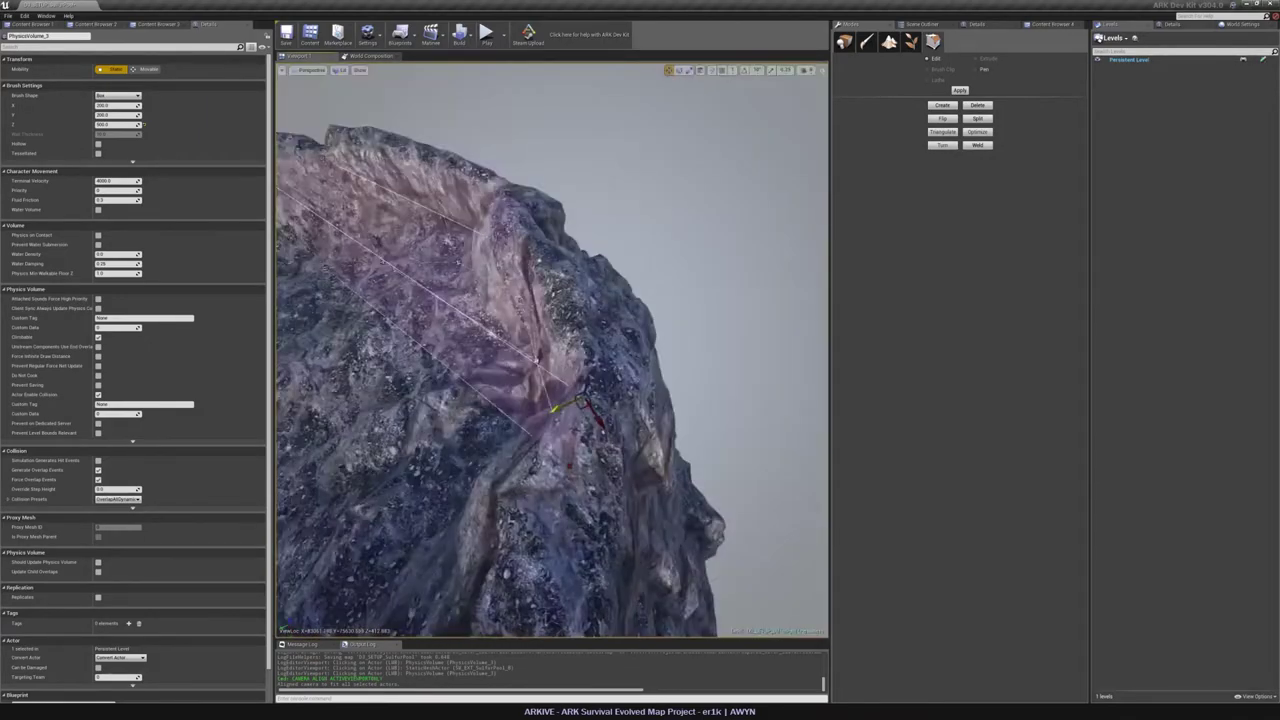
# Adjust the first section's right-hand corner vertices in perspective so the volume follows the rock wall.
pyautogui.moveTo(540, 470); pyautogui.dragTo(560, 480, button='right')
pyautogui.click(532, 491)
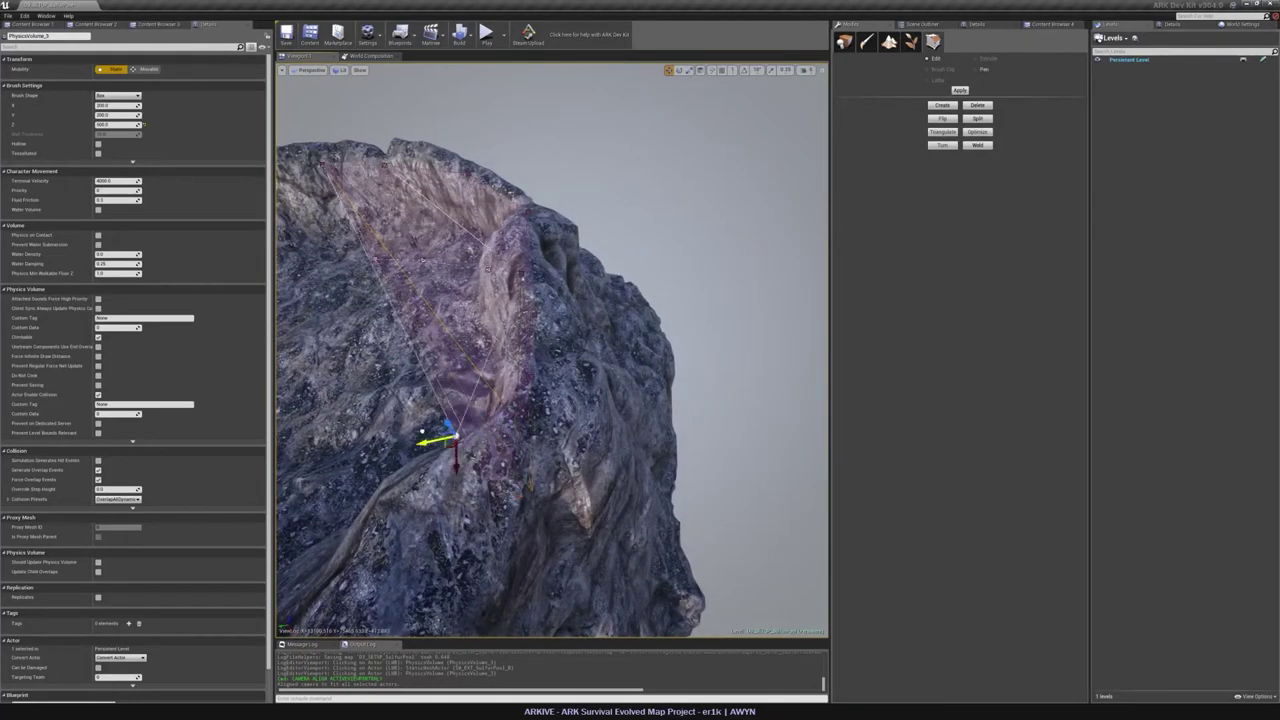
pyautogui.moveTo(425, 441); pyautogui.dragTo(405, 446)
pyautogui.moveTo(405, 446)
pyautogui.mouseDown(button='right')
pyautogui.moveTo(480, 458)
pyautogui.moveTo(536, 445)
pyautogui.moveTo(490, 452)
pyautogui.moveTo(468, 430)
pyautogui.moveTo(476, 440)
pyautogui.mouseUp(button='right')
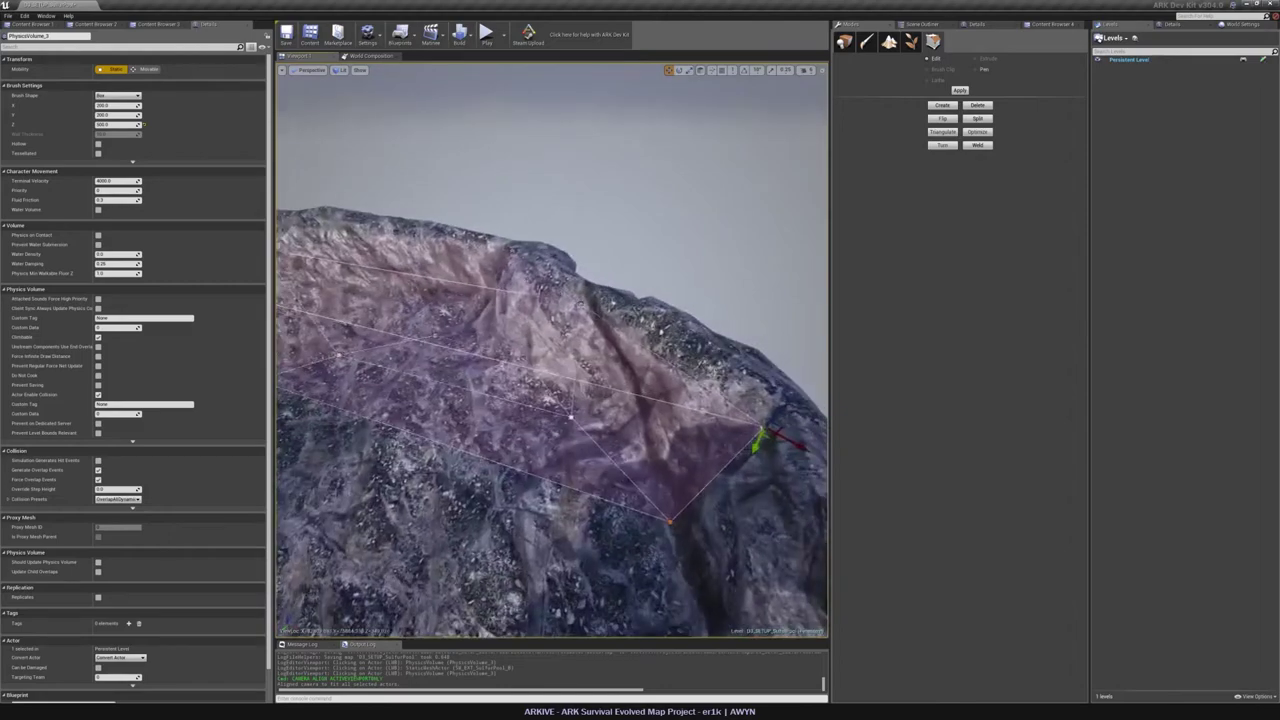
pyautogui.moveTo(759, 433)
pyautogui.mouseDown(button='right')
pyautogui.moveTo(715, 425)
pyautogui.moveTo(790, 440)
pyautogui.moveTo(750, 435)
pyautogui.moveTo(732, 462)
pyautogui.mouseUp(button='right')
# Select the volume's open inner face and extrude a second section across the pool.
pyautogui.click(513, 364)
pyautogui.click(976, 59)
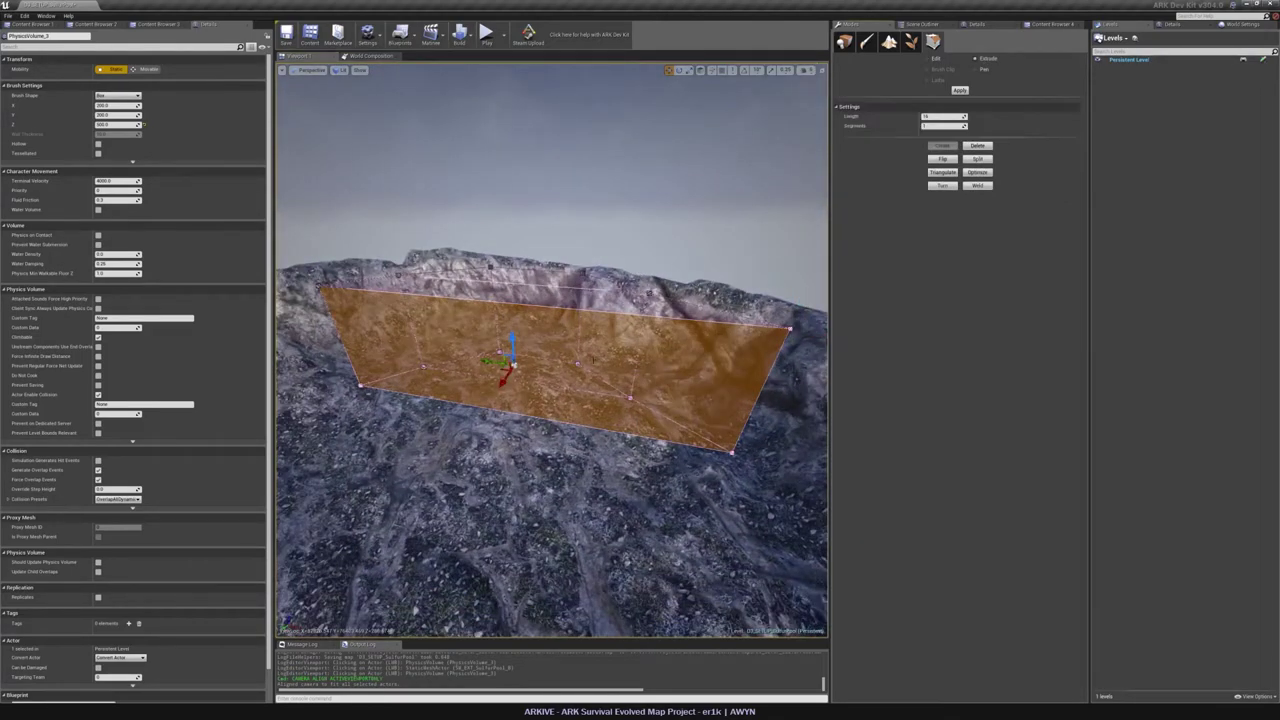
pyautogui.moveTo(471, 441); pyautogui.dragTo(480, 412, button='right')
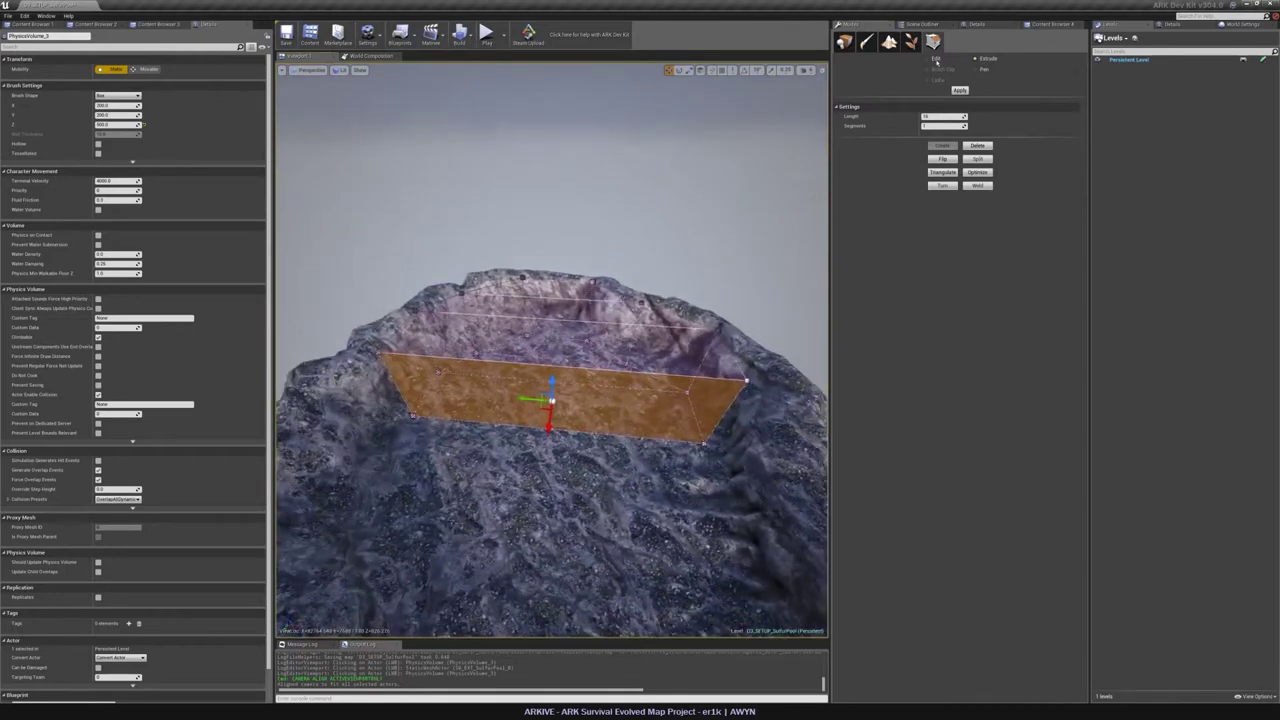
# Return to geometry Edit mode and reposition the second section's right-hand corner vertices against the crater wall.
pyautogui.click(937, 60)
pyautogui.moveTo(560, 330); pyautogui.dragTo(572, 340, button='right')
pyautogui.hotkey('alt', 'j')
pyautogui.scroll(-1, 505, 223)
pyautogui.moveTo(505, 223); pyautogui.dragTo(465, 373, button='right')
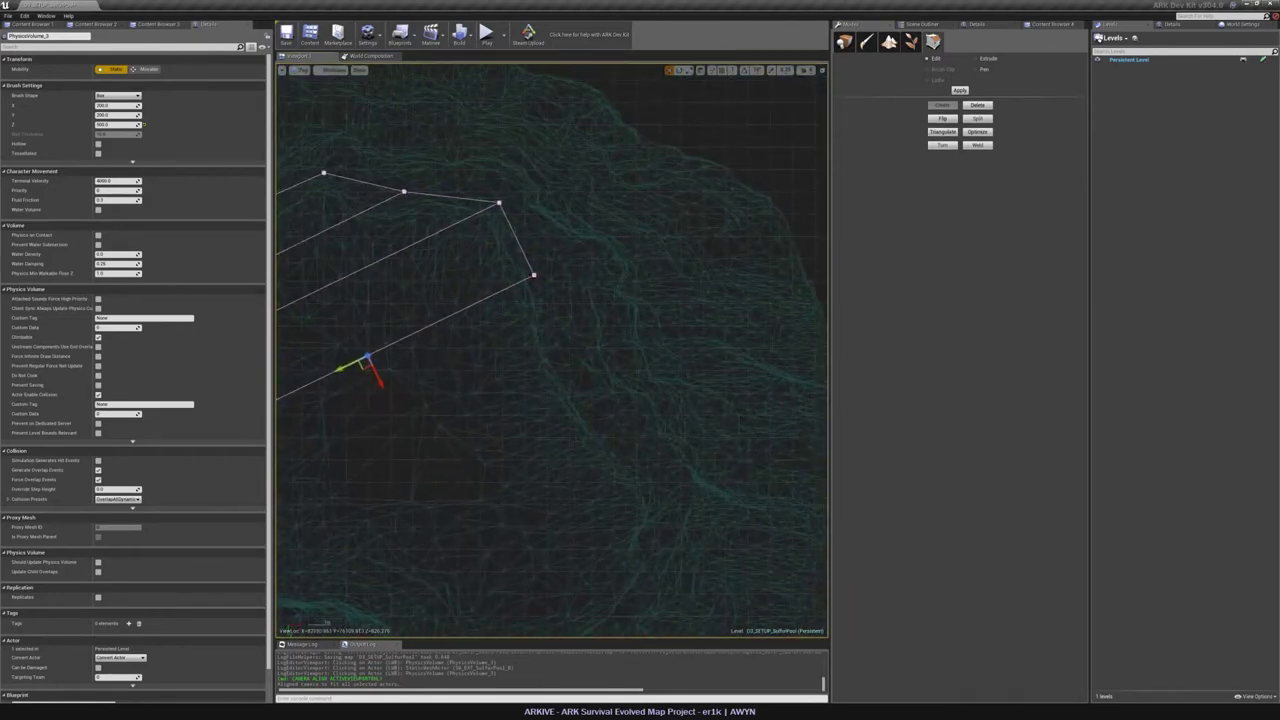
pyautogui.hotkey('alt', 'g')
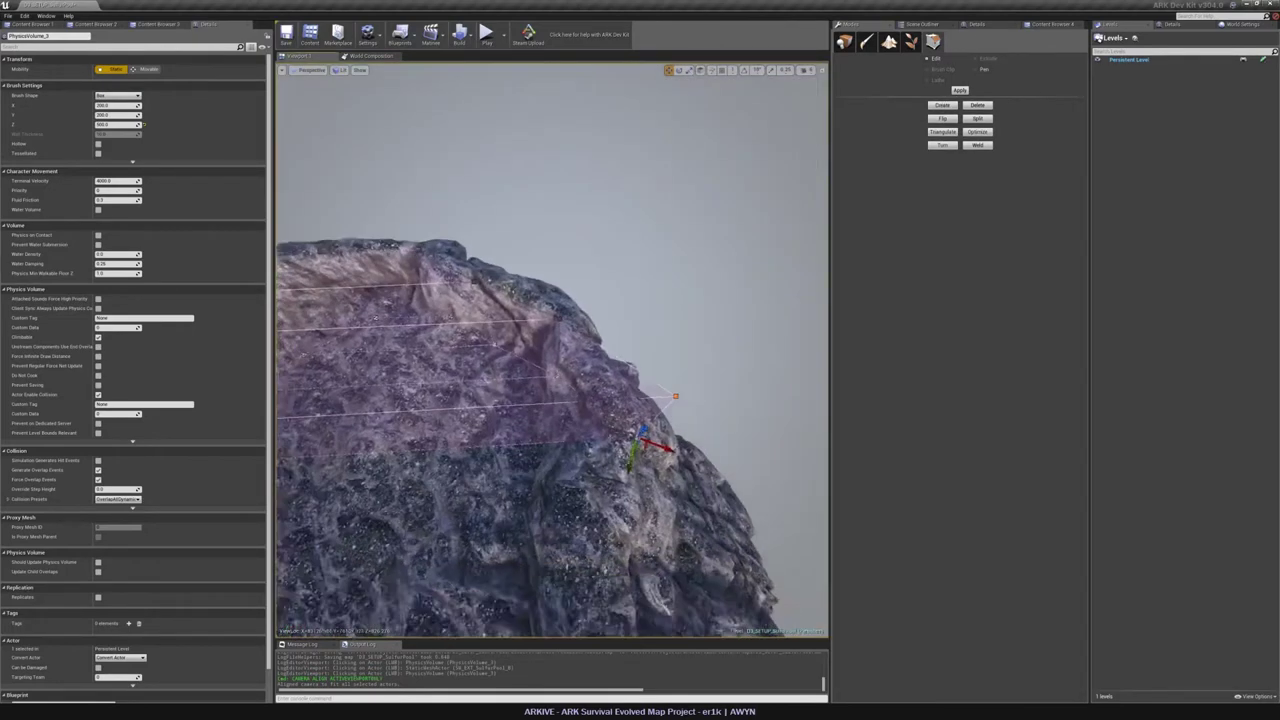
pyautogui.hotkey('alt', 'j')
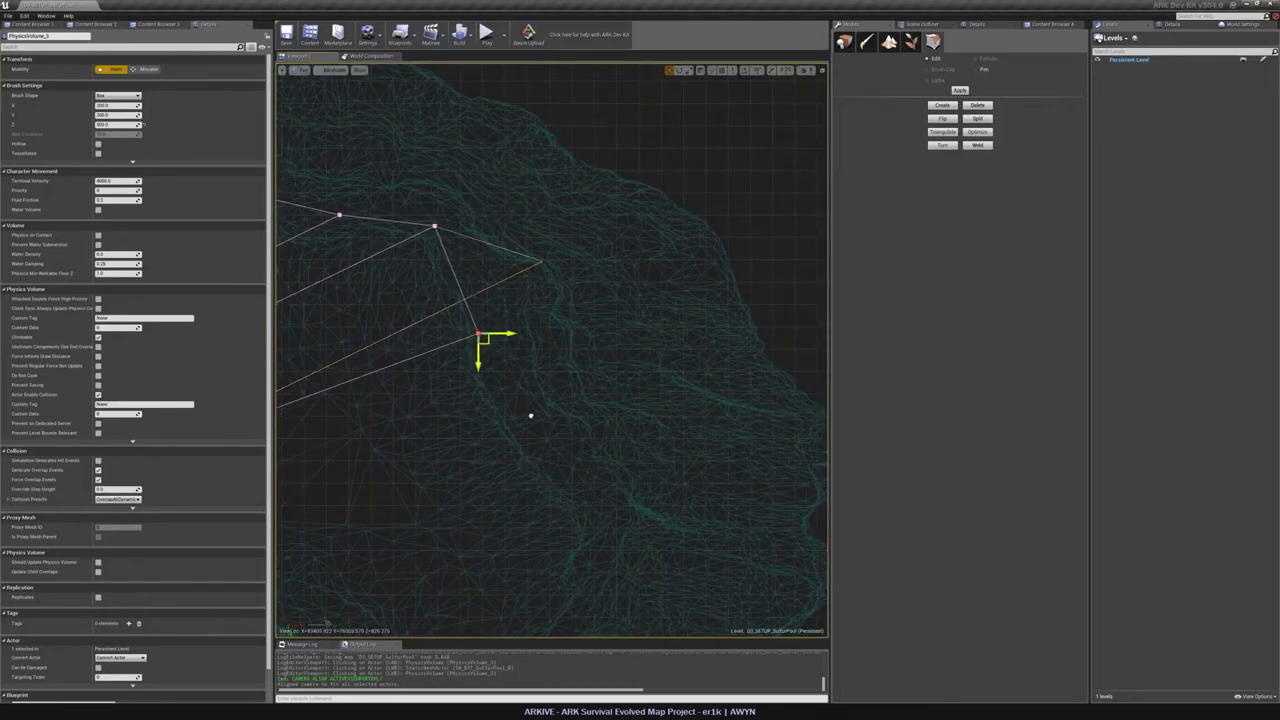
# Pull the second section's left-hand corner vertices out to the crater wall and check their fit in perspective.
pyautogui.moveTo(531, 415); pyautogui.dragTo(737, 267, button='right')
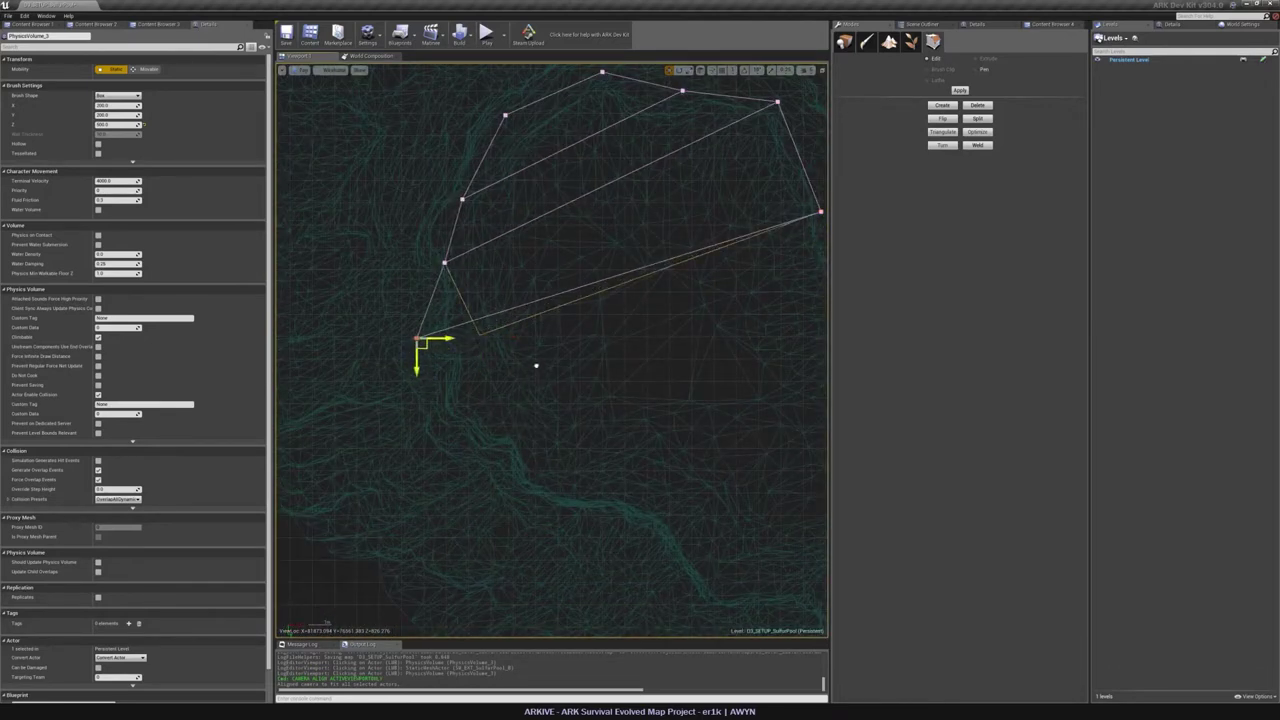
pyautogui.hotkey('alt', 'g')
pyautogui.moveTo(455, 369); pyautogui.dragTo(438, 470, button='right')
pyautogui.moveTo(566, 444); pyautogui.dragTo(694, 405, button='right')
pyautogui.hotkey('alt', 'j')
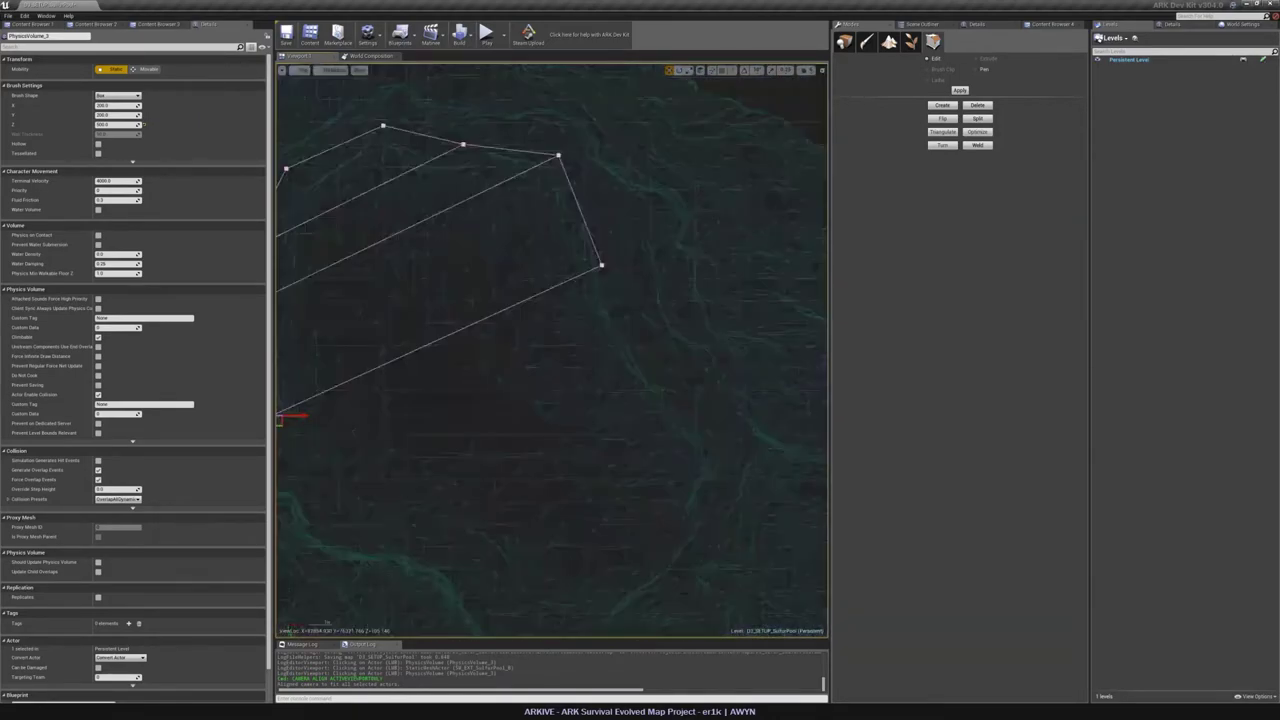
# Refine the second section's right-hand corner vertices in perspective so they reach into the rock wall.
pyautogui.click(600, 266)
pyautogui.hotkey('alt', 'g')
pyautogui.moveTo(600, 266); pyautogui.dragTo(588, 256, button='right')
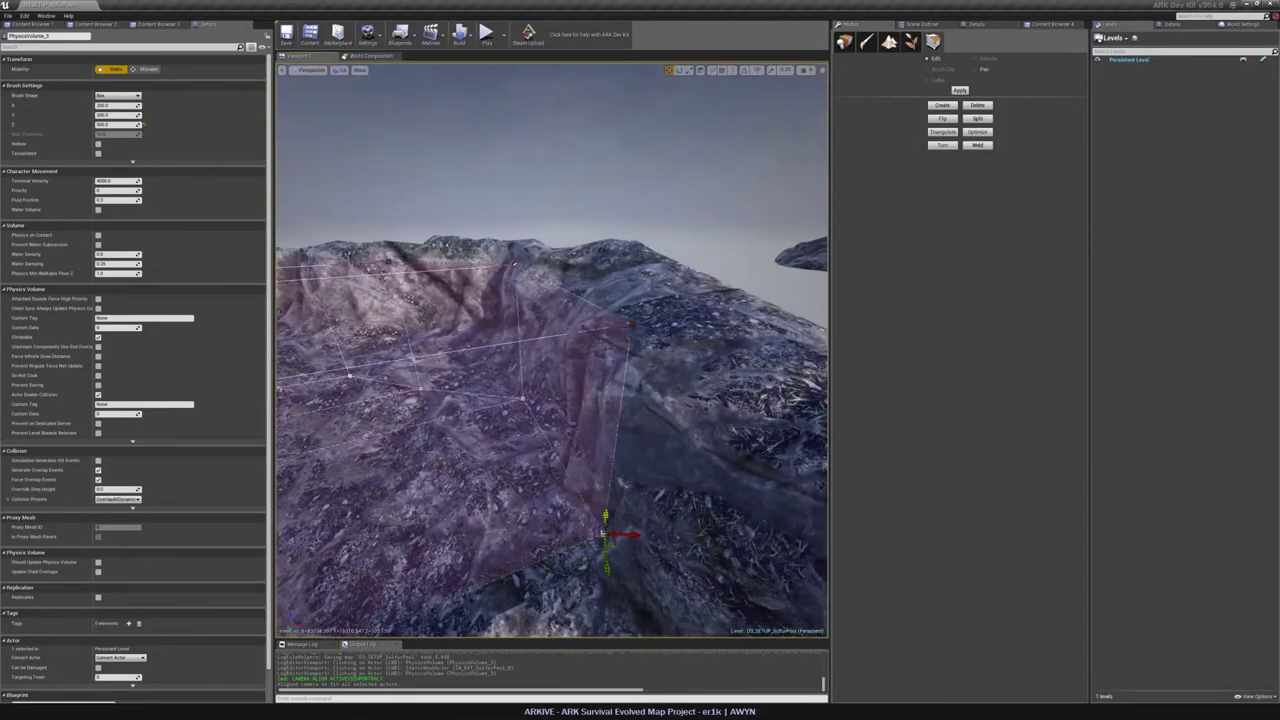
pyautogui.moveTo(646, 530)
pyautogui.mouseDown(button='right')
pyautogui.moveTo(570, 525)
pyautogui.moveTo(560, 495)
pyautogui.moveTo(610, 535)
pyautogui.moveTo(655, 518)
pyautogui.mouseUp(button='right')
# Reselect the physics volume's open inner face and extrude a third section further across the pool.
pyautogui.click(610, 340)
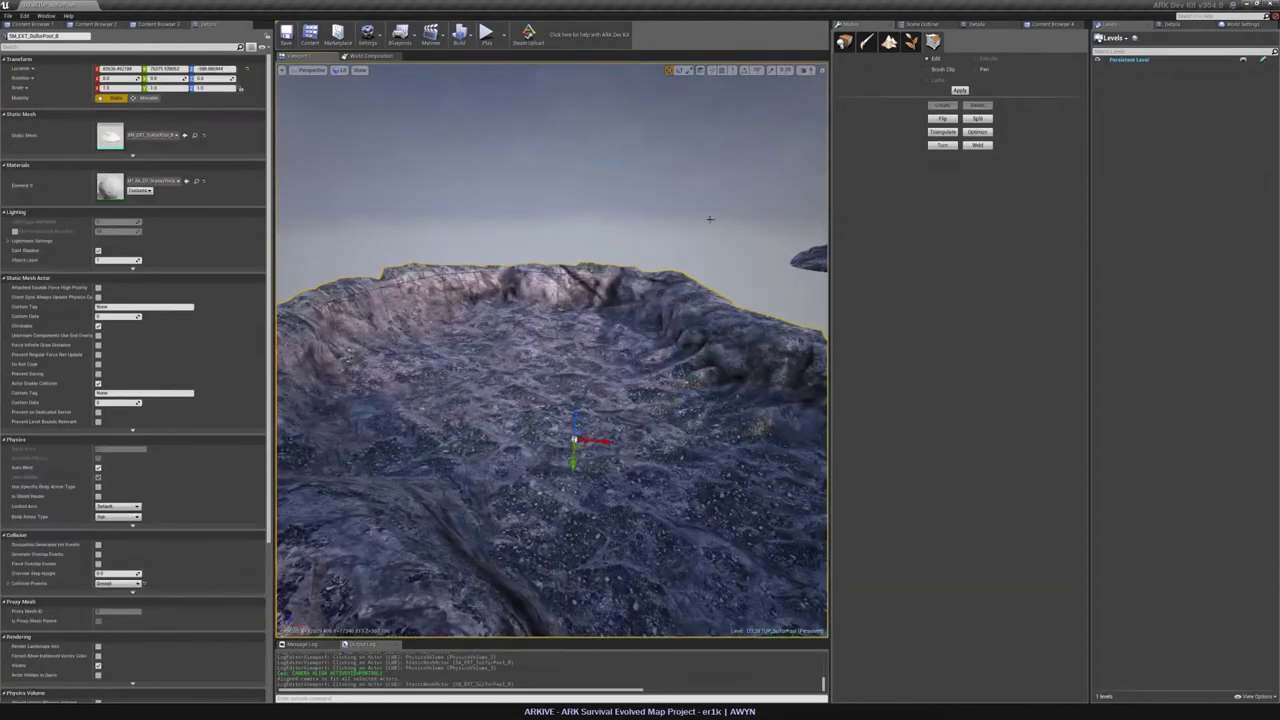
pyautogui.click(600, 310)
pyautogui.click(600, 345)
pyautogui.click(987, 59)
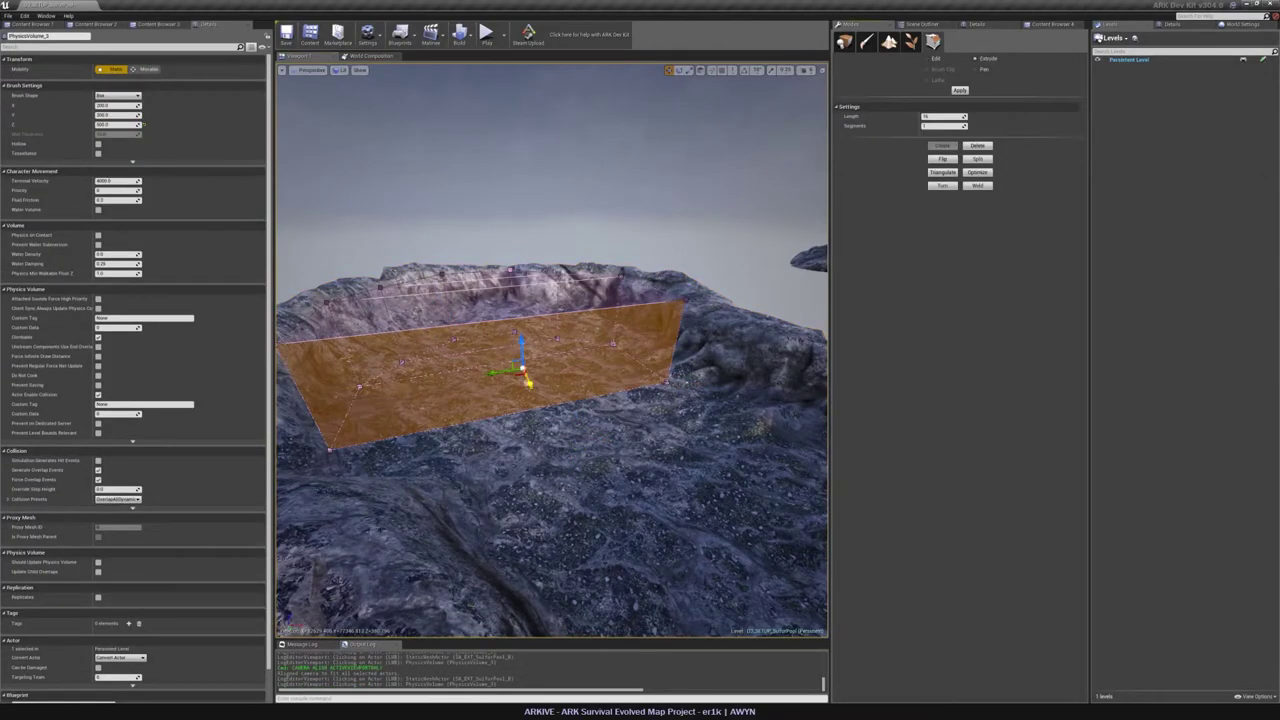
pyautogui.moveTo(604, 432); pyautogui.dragTo(575, 460, button='right')
# Return to geometry Edit mode and fit the third section's left-hand corner vertices to the crater wall.
pyautogui.click(928, 59)
pyautogui.hotkey('alt', 'j')
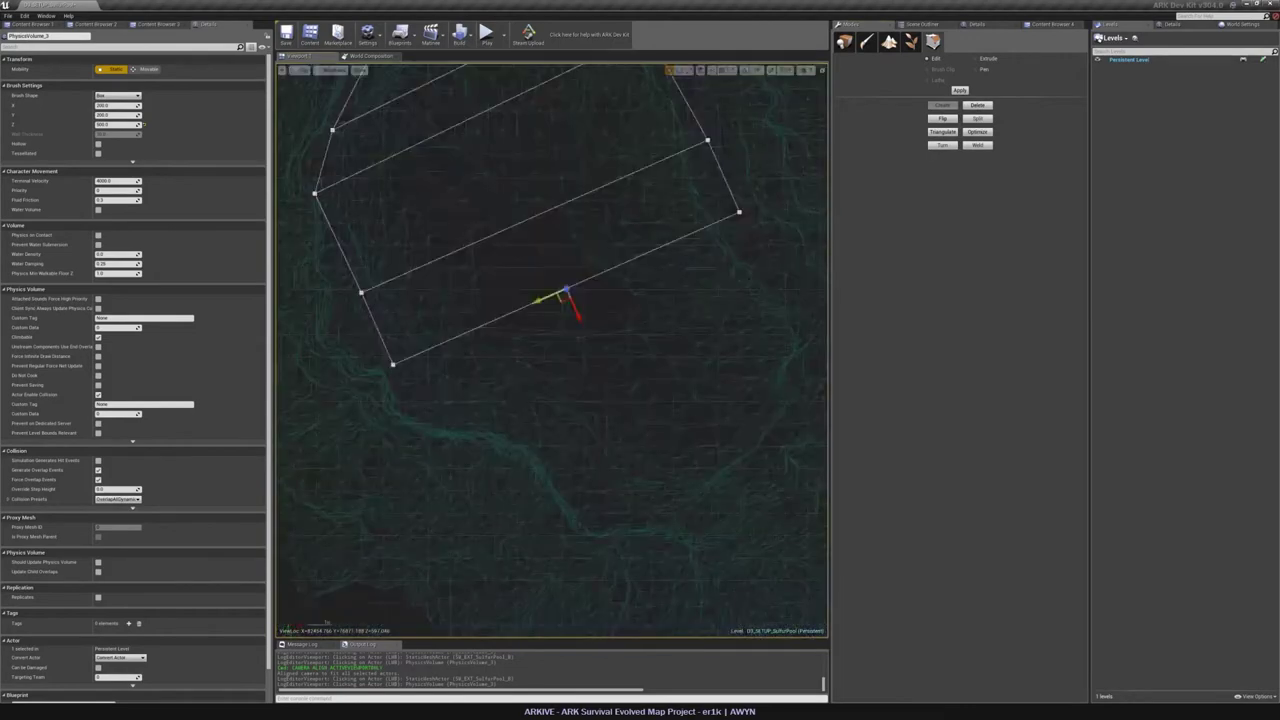
pyautogui.moveTo(504, 344); pyautogui.dragTo(612, 322, button='right')
pyautogui.scroll(3, 612, 322)
pyautogui.hotkey('alt', 'g')
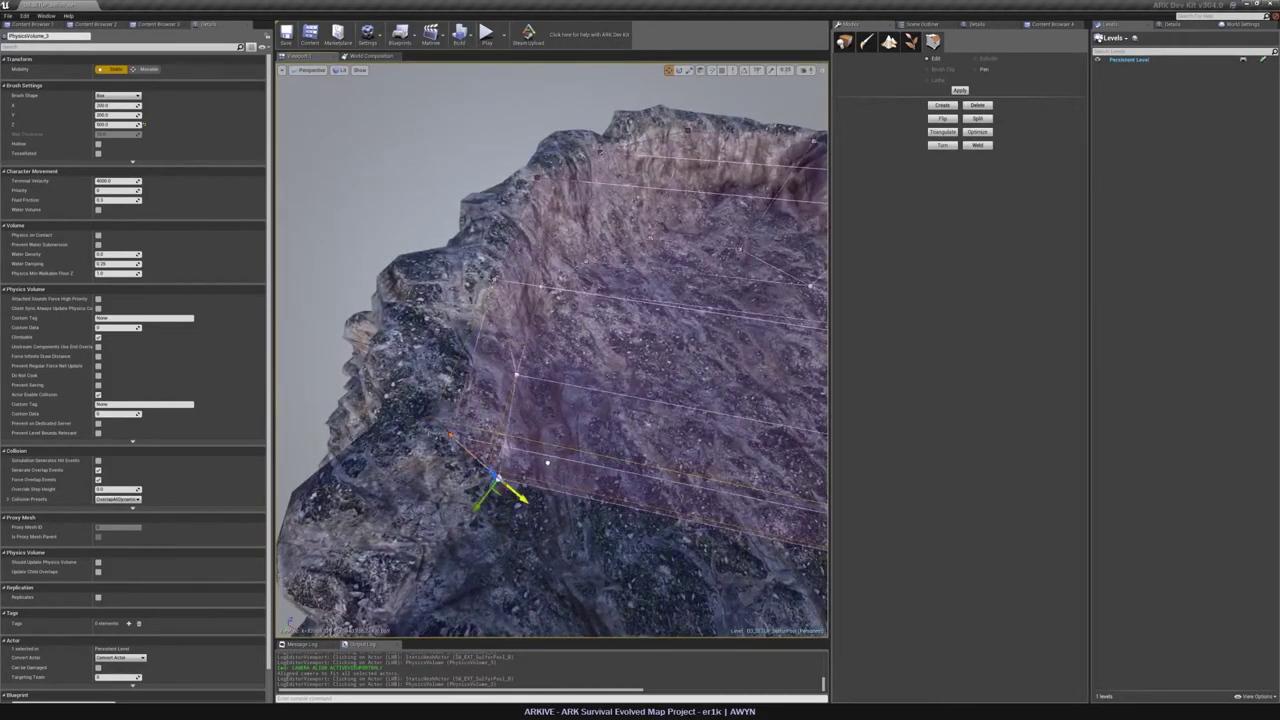
pyautogui.moveTo(547, 462)
pyautogui.mouseDown(button='right')
pyautogui.moveTo(535, 440)
pyautogui.moveTo(610, 445)
pyautogui.moveTo(540, 425)
pyautogui.moveTo(586, 478)
pyautogui.mouseUp(button='right')
pyautogui.moveTo(632, 513); pyautogui.dragTo(680, 500, button='right')
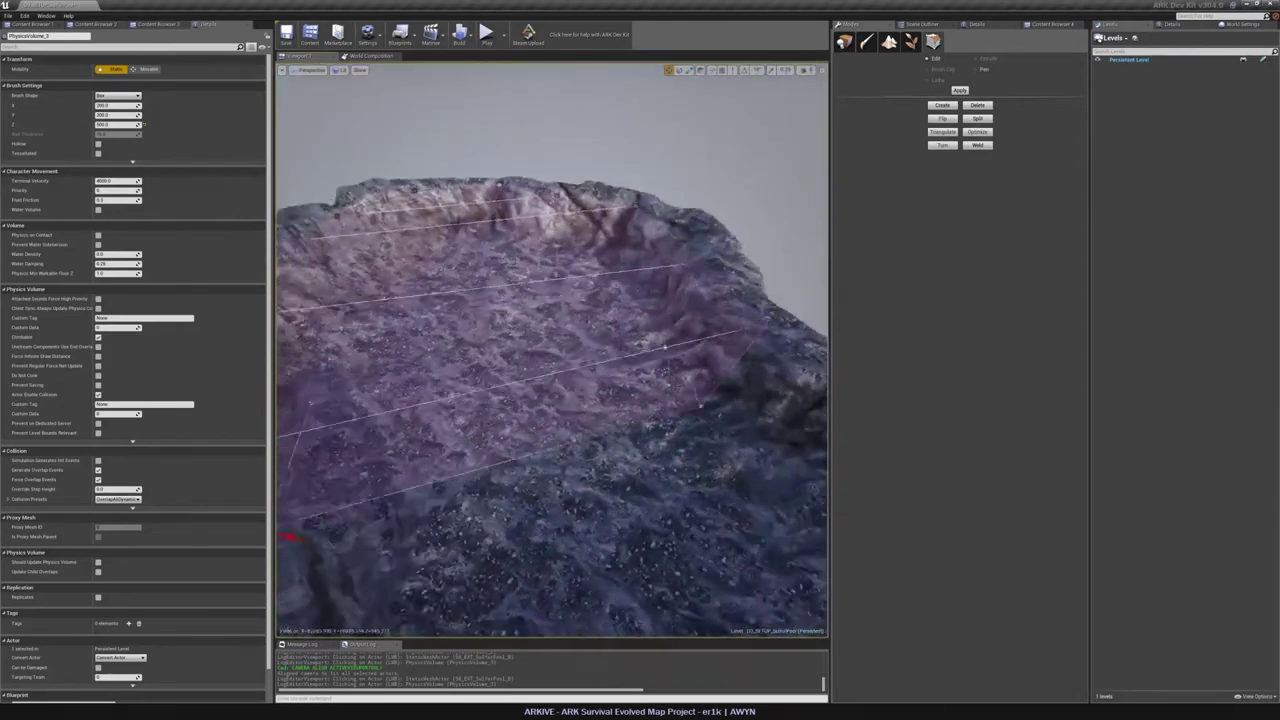
# Move the third section's right-hand corner vertices into the opposite crater wall.
pyautogui.hotkey('alt', 'j')
pyautogui.hotkey('alt', 'g')
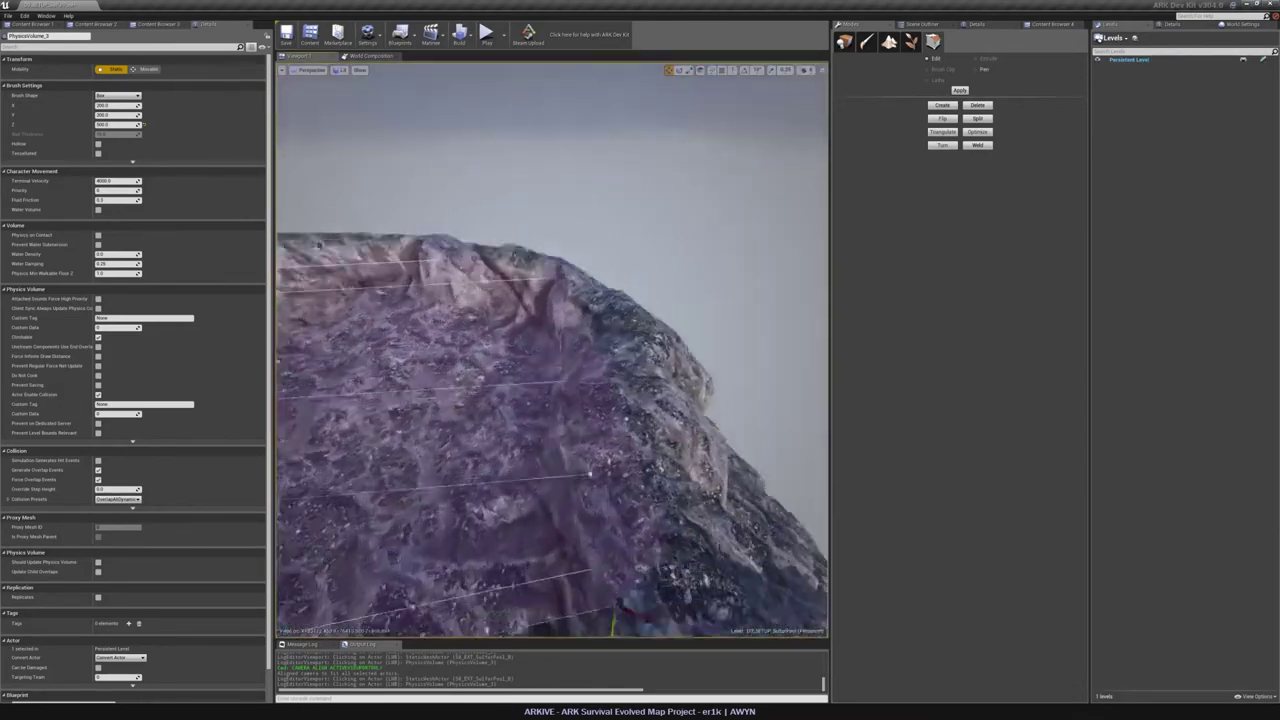
pyautogui.moveTo(594, 400); pyautogui.dragTo(610, 490, button='right')
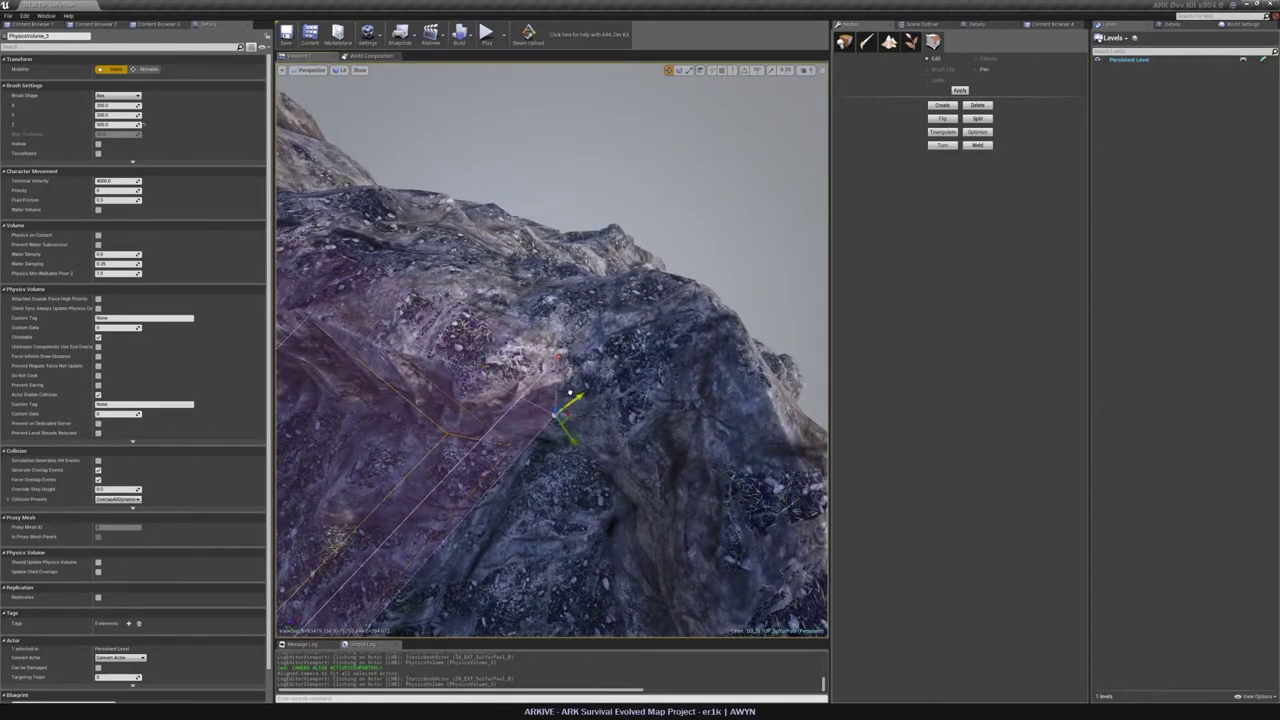
pyautogui.moveTo(570, 392); pyautogui.dragTo(635, 425, button='right')
pyautogui.moveTo(552, 532); pyautogui.dragTo(570, 480, button='right')
# Select the volume's open face again and extrude a fourth section toward the remaining part of the crater.
pyautogui.click(600, 336)
pyautogui.click(602, 333)
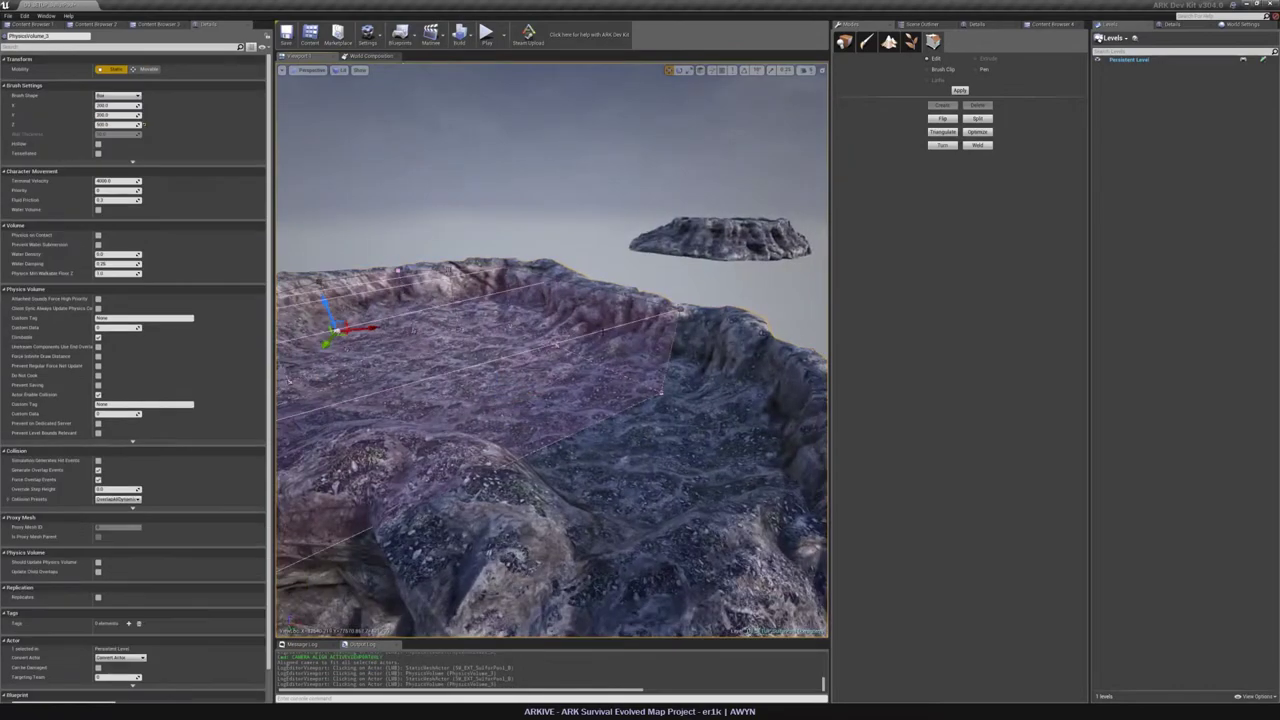
pyautogui.click(977, 59)
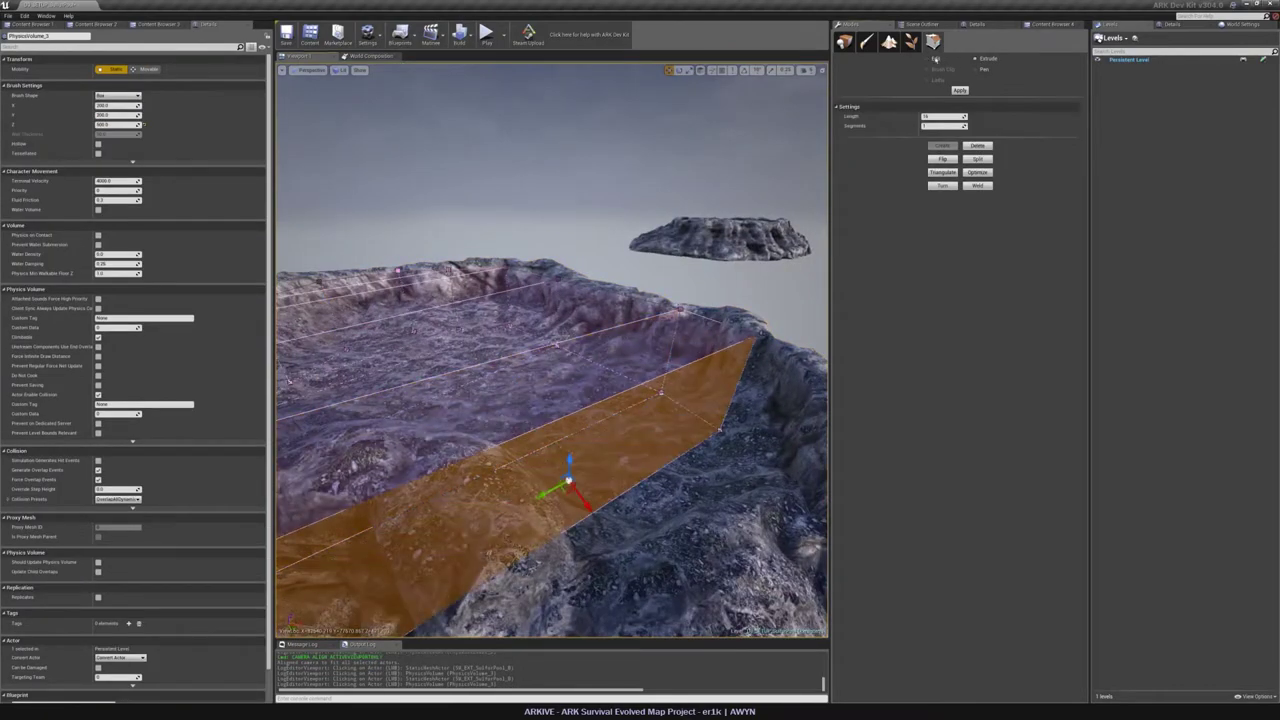
# Return to geometry Edit mode and fit the fourth section's right-hand corner vertices to the crater wall.
pyautogui.click(927, 59)
pyautogui.moveTo(600, 360); pyautogui.dragTo(600, 460, button='right')
pyautogui.hotkey('alt', 'j')
pyautogui.hotkey('alt', 'g')
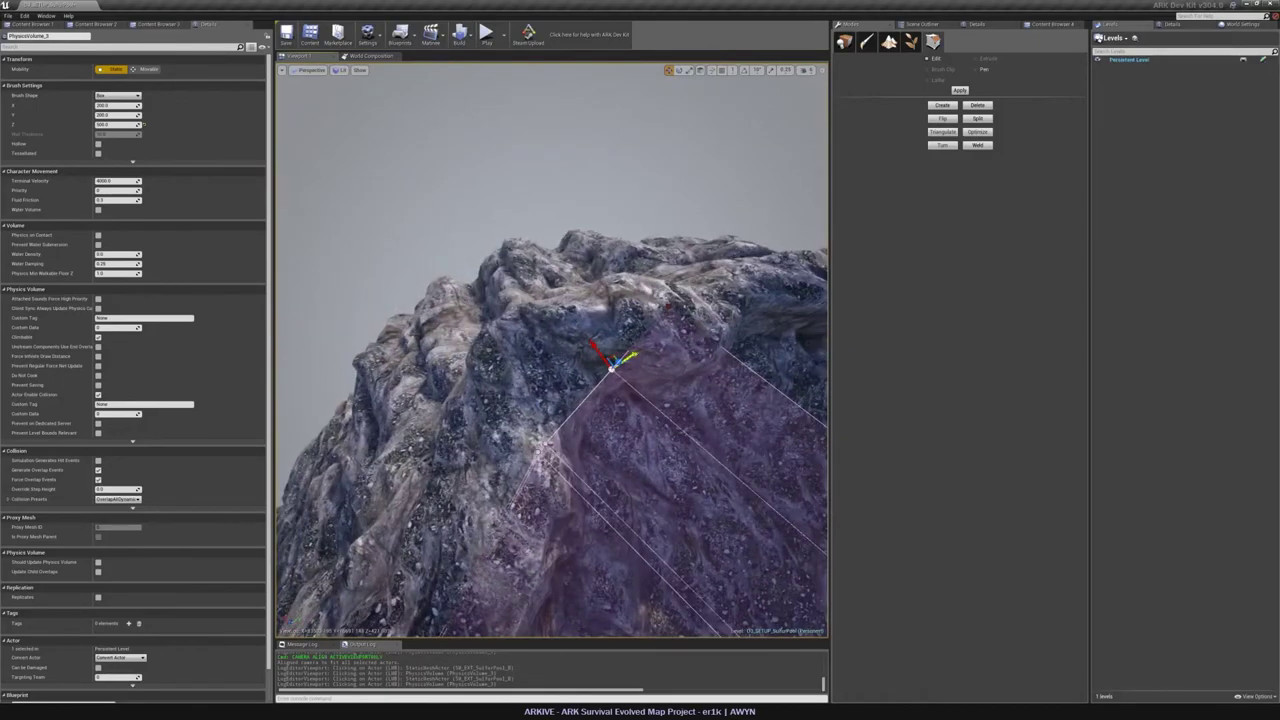
pyautogui.moveTo(533, 352); pyautogui.dragTo(605, 393, button='right')
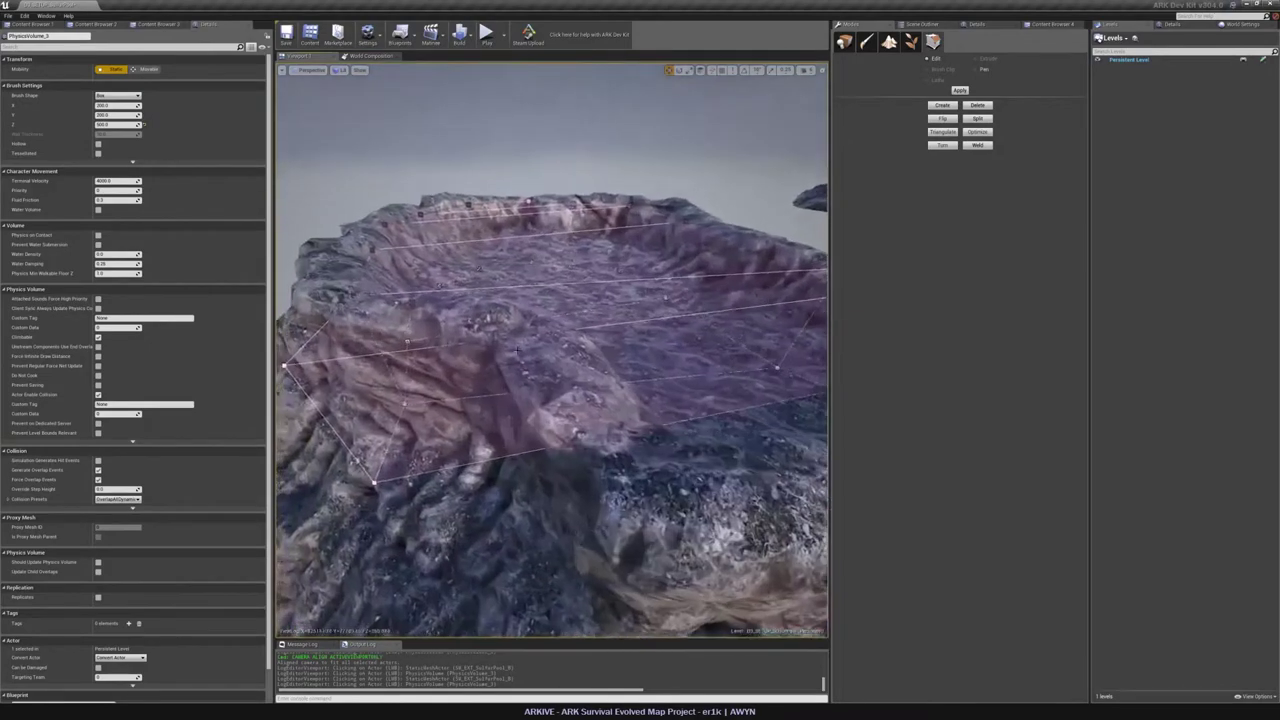
# Pull the fourth section's left-hand corner vertices in to the crater rim using the top view.
pyautogui.hotkey('alt', 'j')
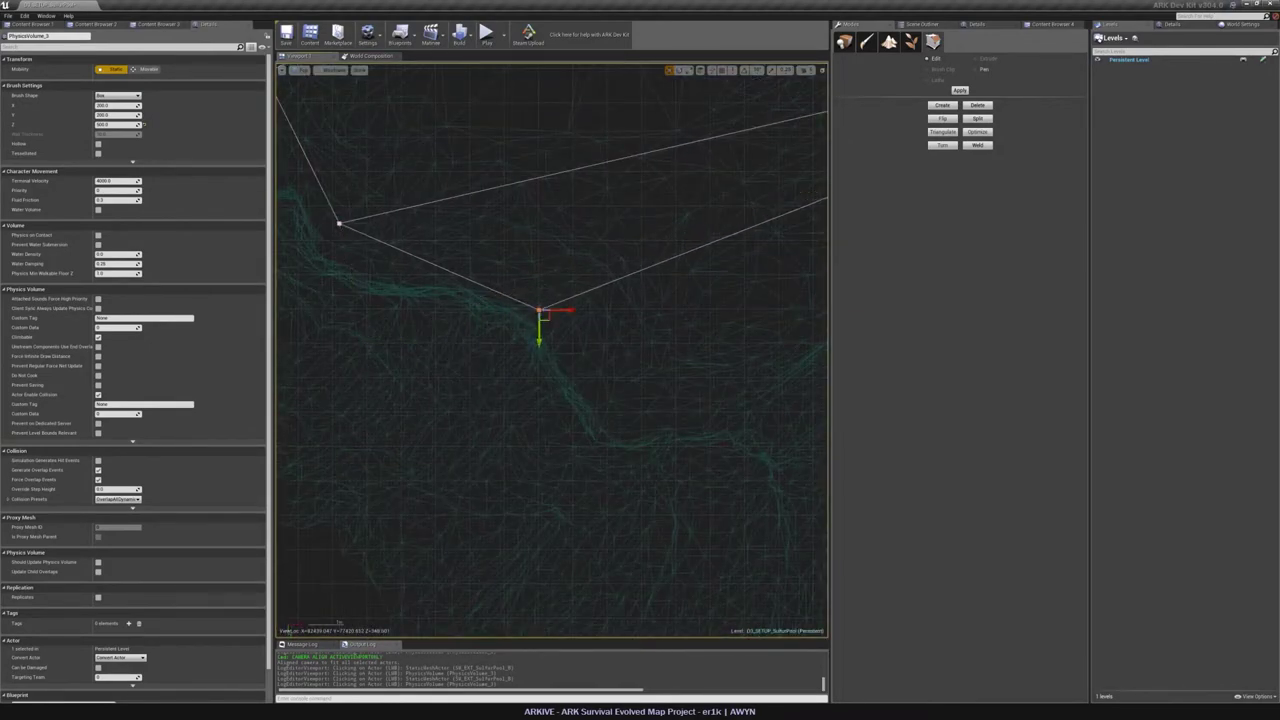
pyautogui.scroll(-4, 565, 385)
pyautogui.hotkey('alt', 'g')
pyautogui.moveTo(565, 385); pyautogui.dragTo(700, 385, button='right')
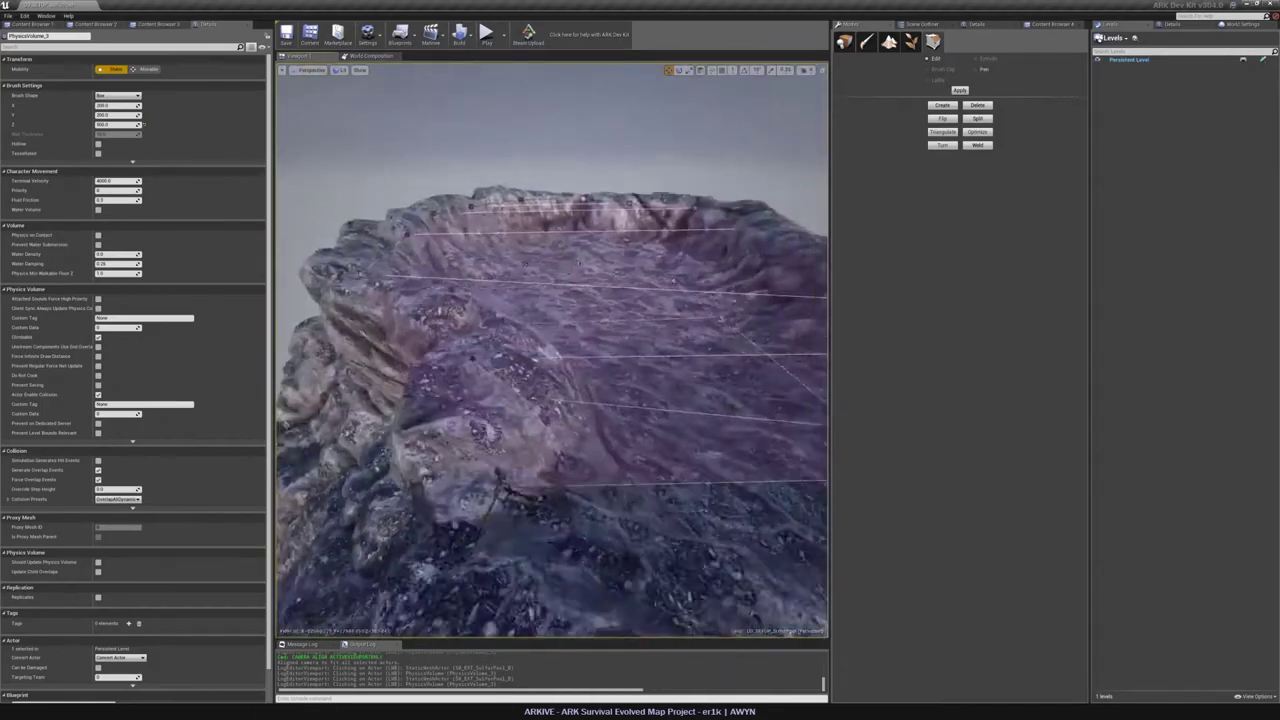
# Extrude the volume's open face into a fifth section near the crater's end and return to geometry Edit mode.
pyautogui.click(982, 59)
pyautogui.click(937, 59)
pyautogui.moveTo(640, 330); pyautogui.dragTo(620, 400, button='right')
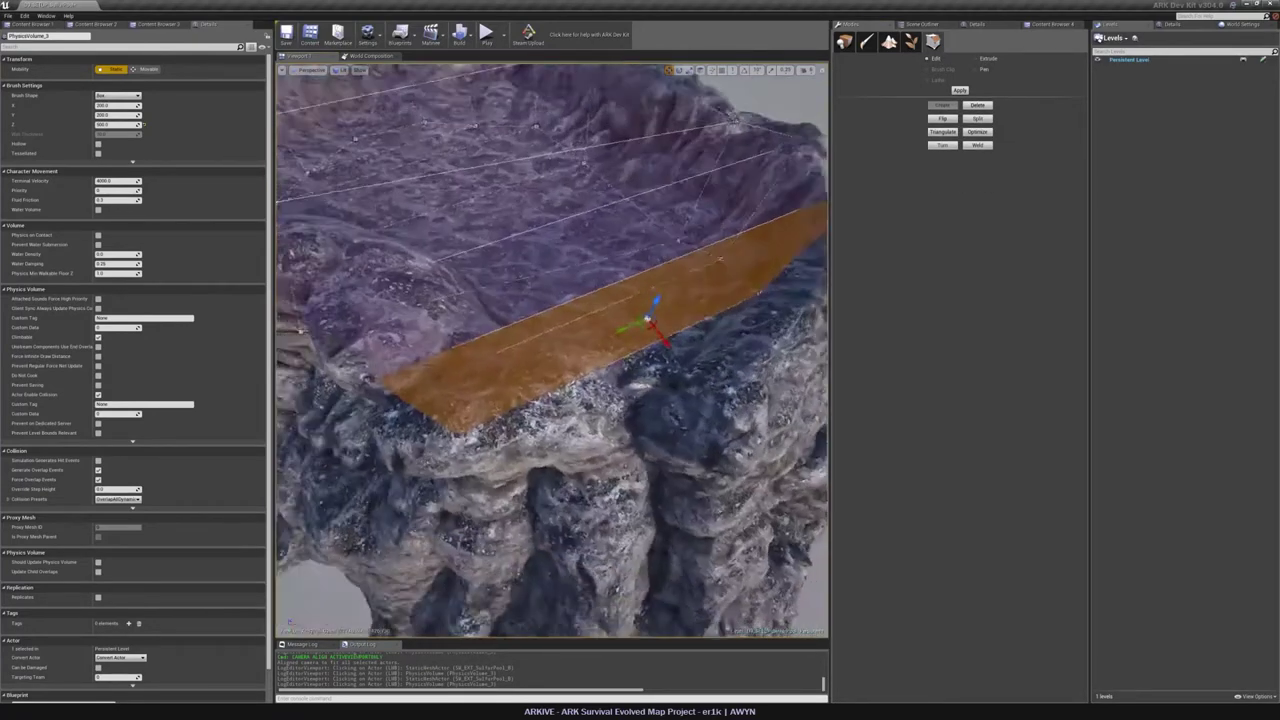
# Pull the fifth section's outer corner vertices in to the crater rim using the top view, and save the level.
pyautogui.hotkey('alt', 'j')
pyautogui.hotkey('ctrl', 's')
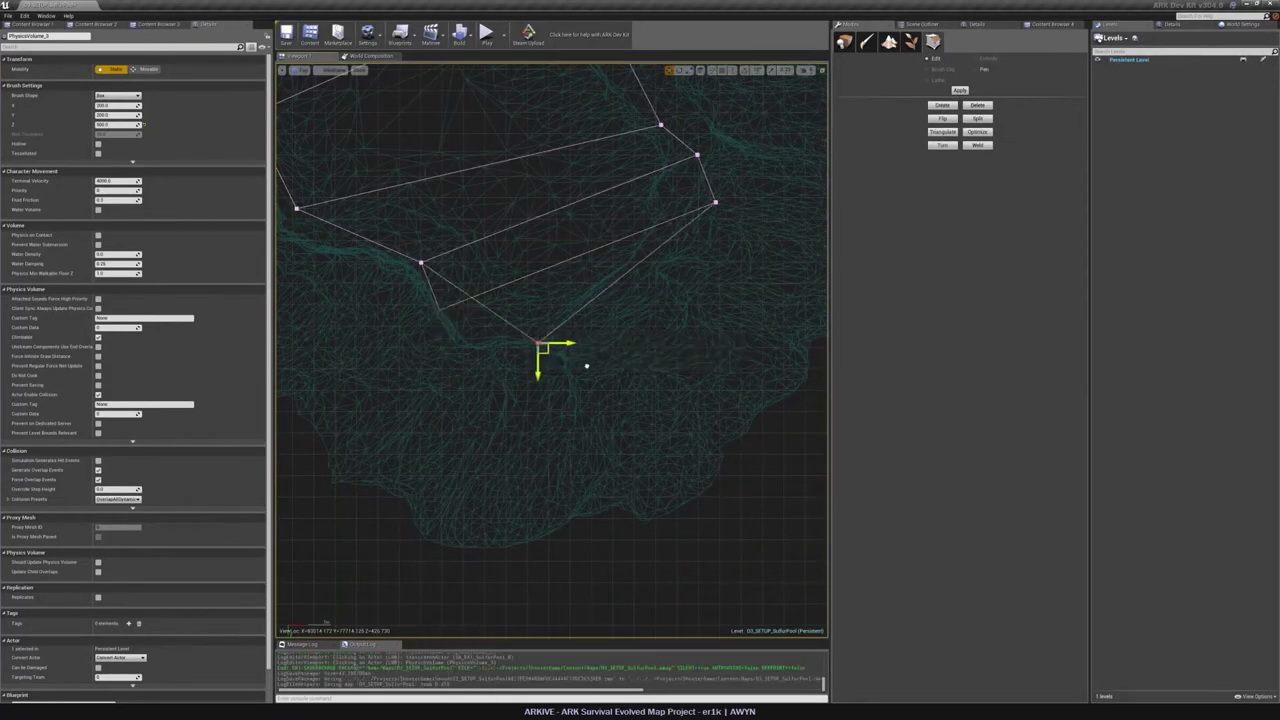
pyautogui.hotkey('alt', 'g')
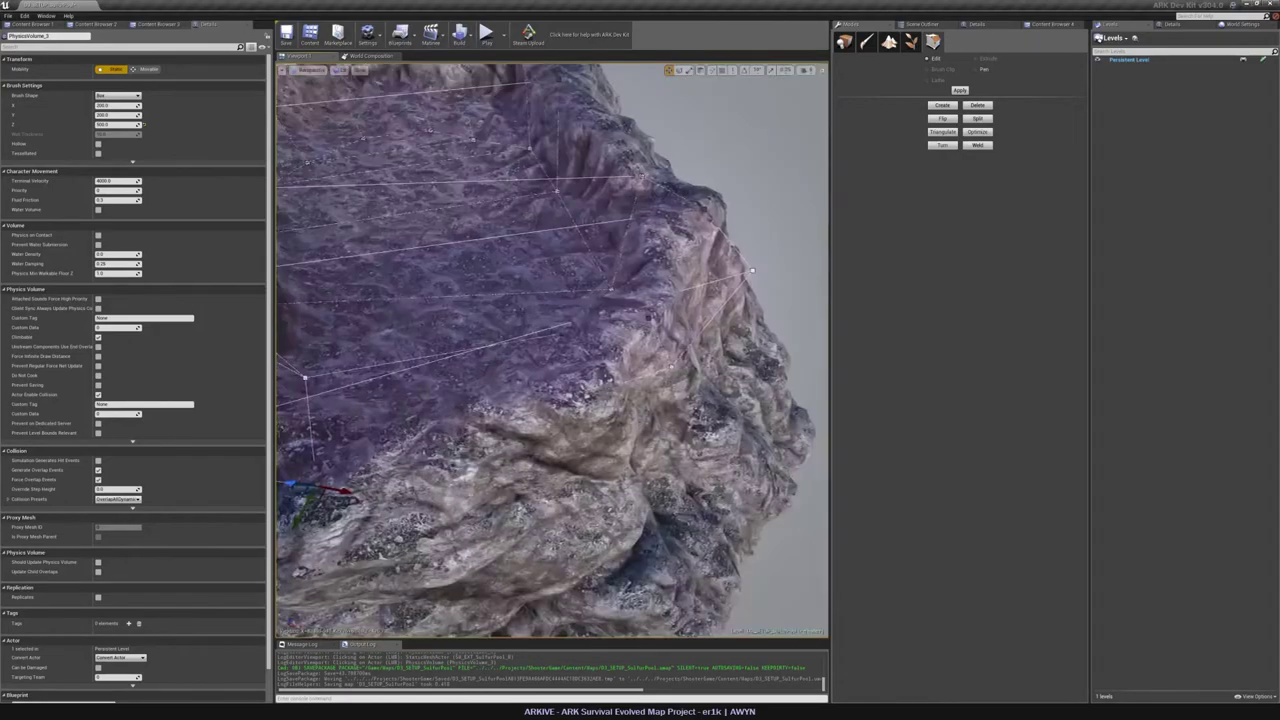
pyautogui.moveTo(552, 350); pyautogui.dragTo(710, 390, button='right')
pyautogui.hotkey('alt', 'j')
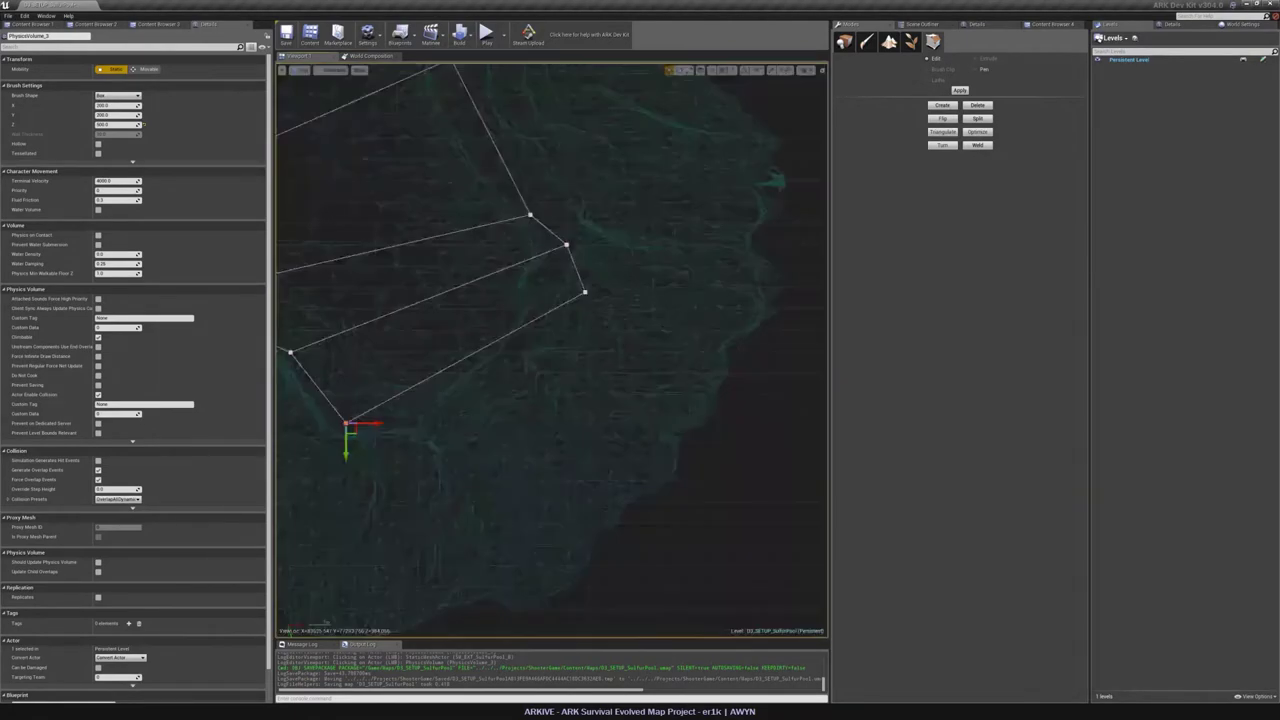
pyautogui.hotkey('alt', 'g')
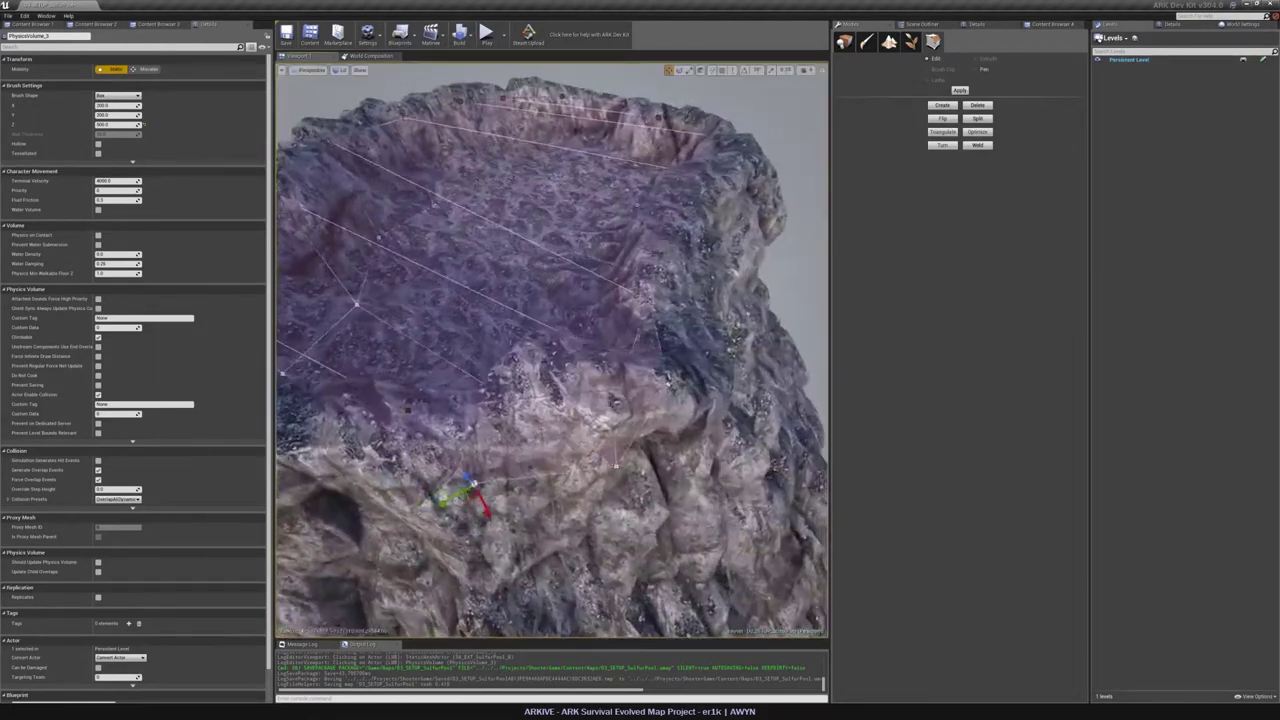
# Select the volume's open end face and extrude a sixth section toward the crater's end.
pyautogui.moveTo(552, 380); pyautogui.dragTo(590, 440, button='right')
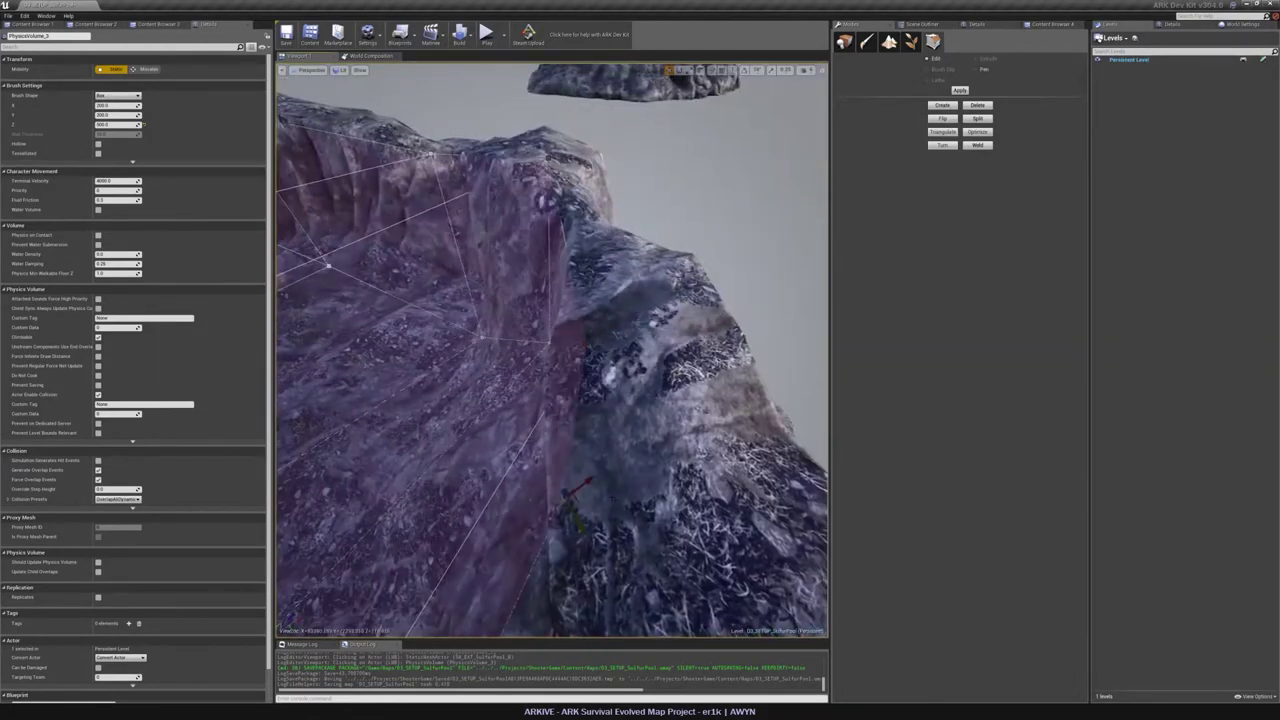
pyautogui.moveTo(552, 350); pyautogui.dragTo(526, 242, button='right')
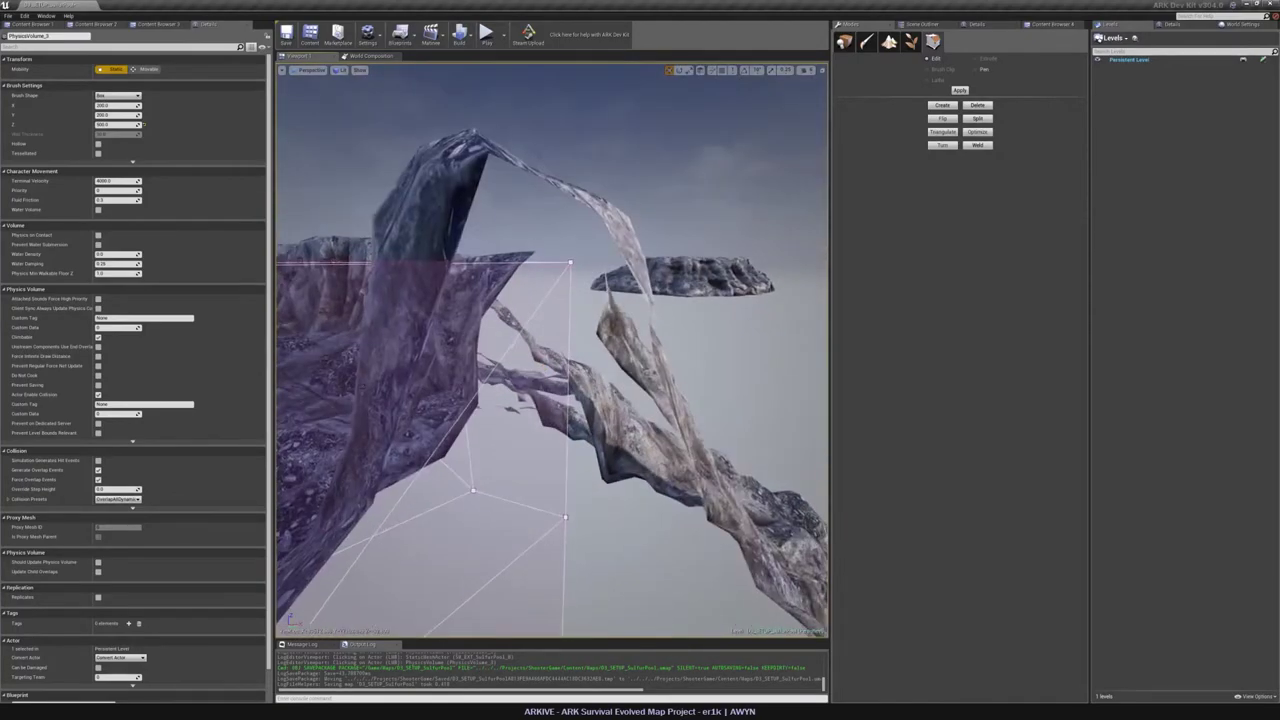
pyautogui.moveTo(552, 350); pyautogui.dragTo(410, 332, button='right')
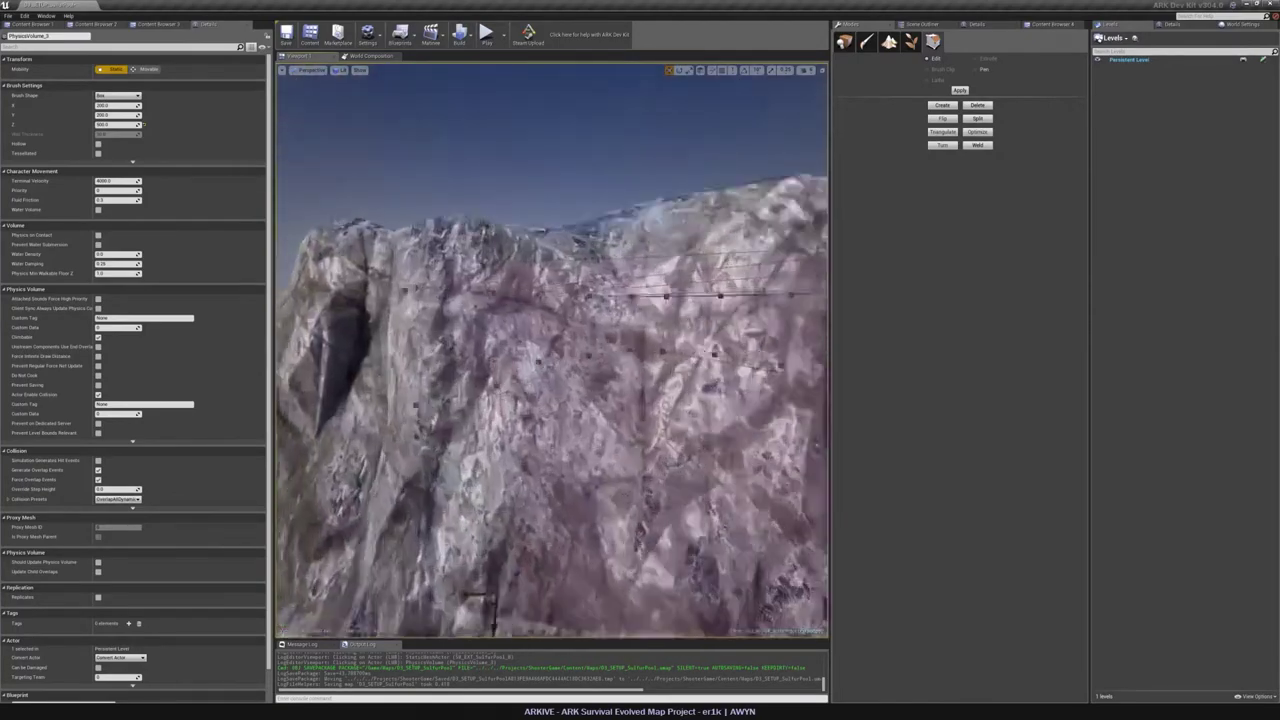
pyautogui.moveTo(552, 350); pyautogui.dragTo(755, 430, button='right')
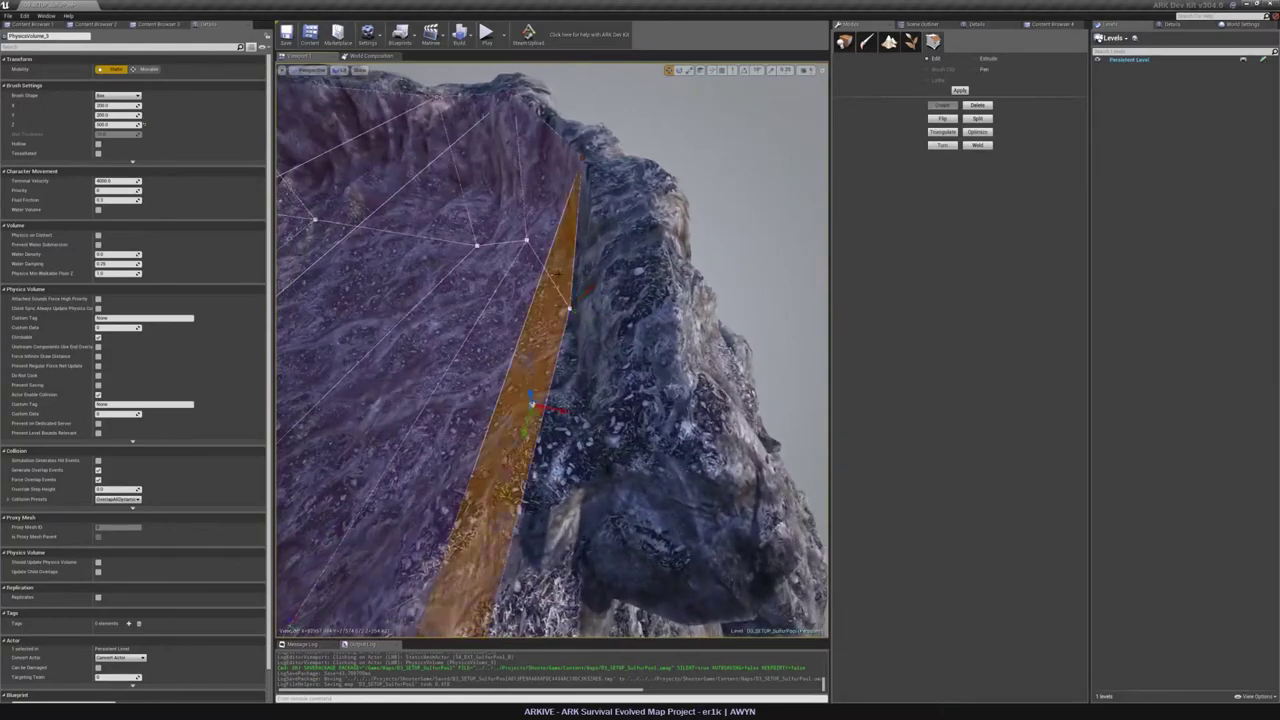
pyautogui.moveTo(557, 275); pyautogui.dragTo(523, 240, button='right')
pyautogui.click(976, 59)
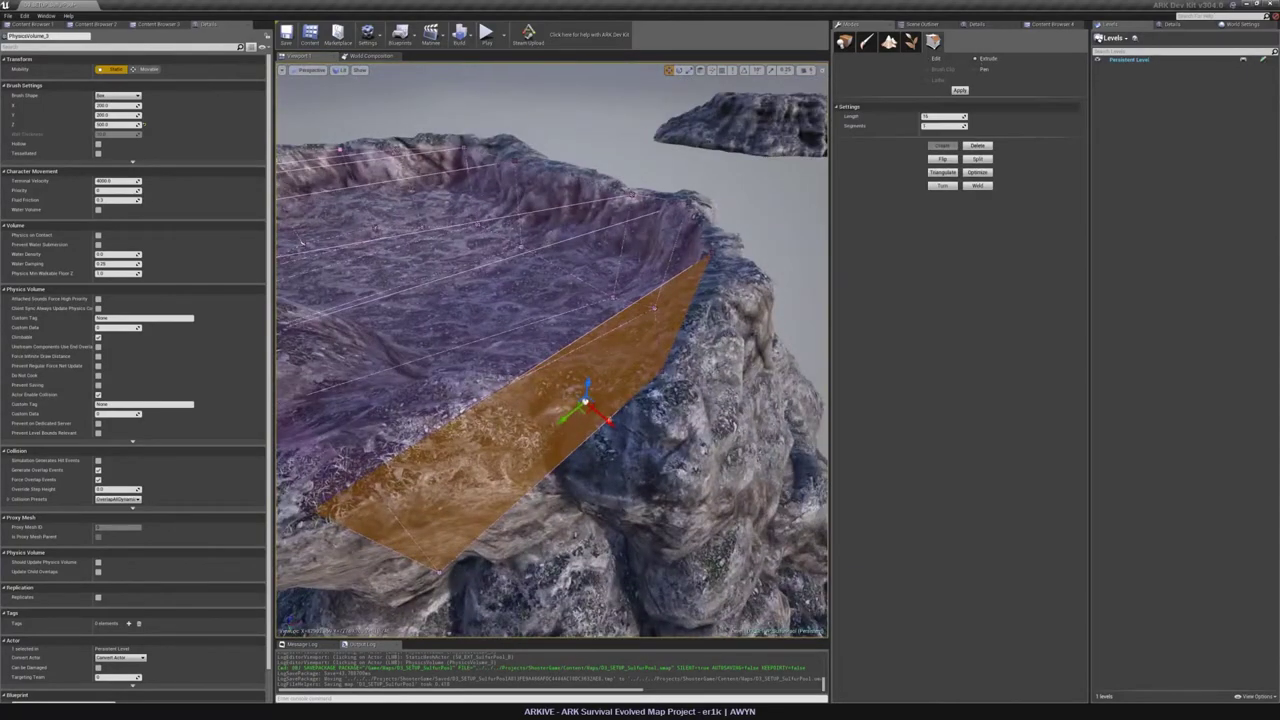
pyautogui.moveTo(637, 425); pyautogui.dragTo(642, 431)
# Return to geometry Edit mode and fit the sixth section's corner vertices to the end of the crater rim in the top view.
pyautogui.hotkey('alt', 'j')
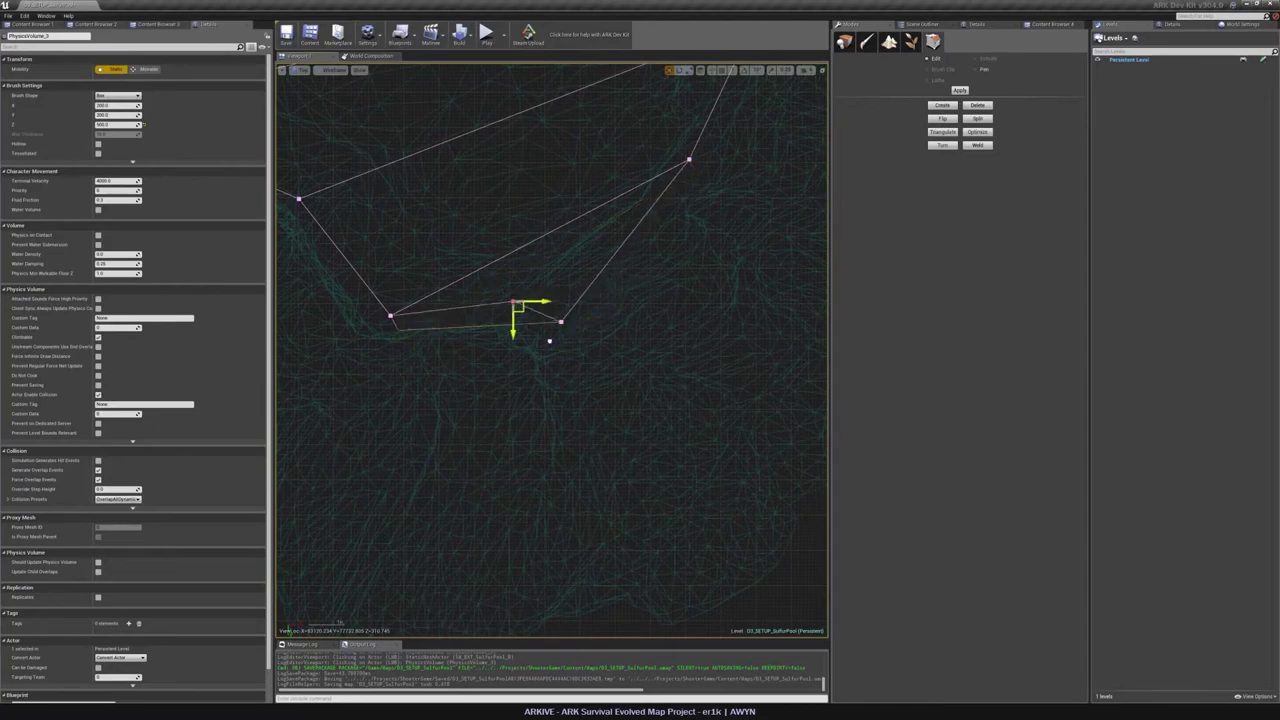
pyautogui.hotkey('alt', 'g')
pyautogui.moveTo(540, 400); pyautogui.dragTo(440, 310, button='right')
pyautogui.moveTo(552, 350); pyautogui.dragTo(625, 352, button='right')
# Leave geometry editing, deselect the volume and save the level.
pyautogui.hotkey('shift', '1')
pyautogui.press('Escape')
pyautogui.hotkey('ctrl', 's')
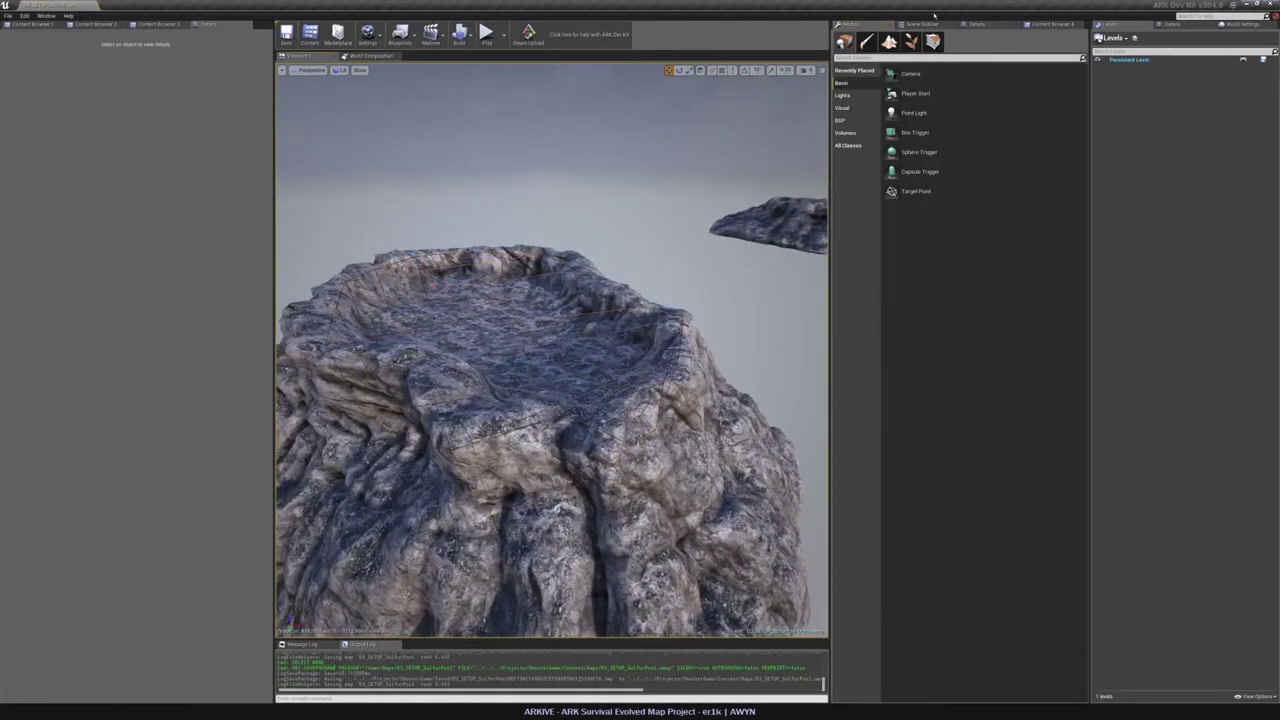
# Rename the physics volume as PhysicsWater_D3_sulfurPool_B_1.
pyautogui.click(928, 23)
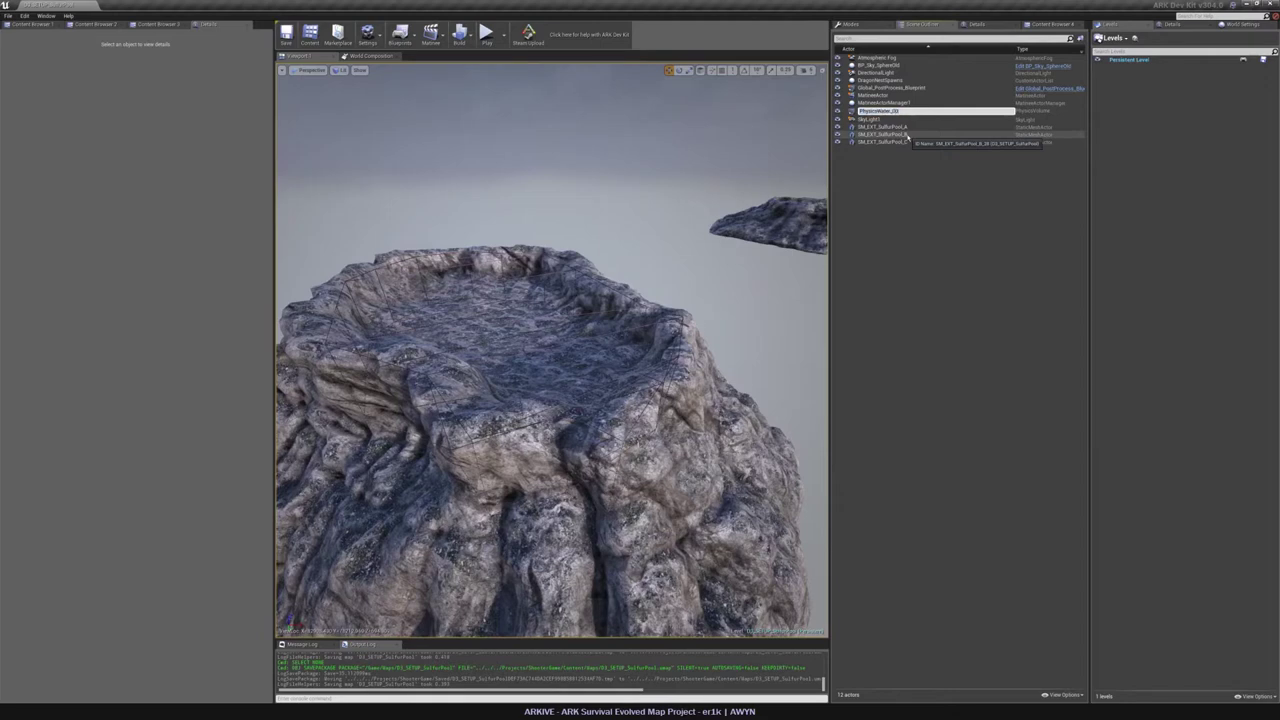
pyautogui.click(905, 134)
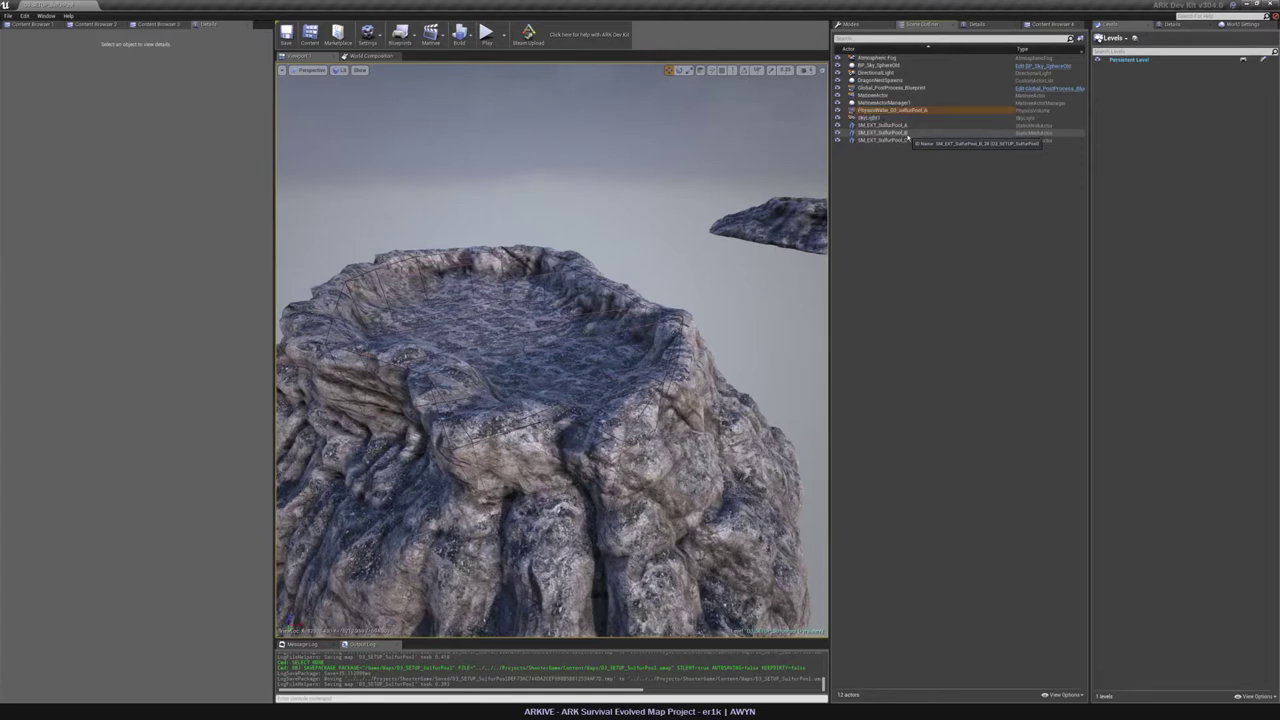
pyautogui.click(934, 111)
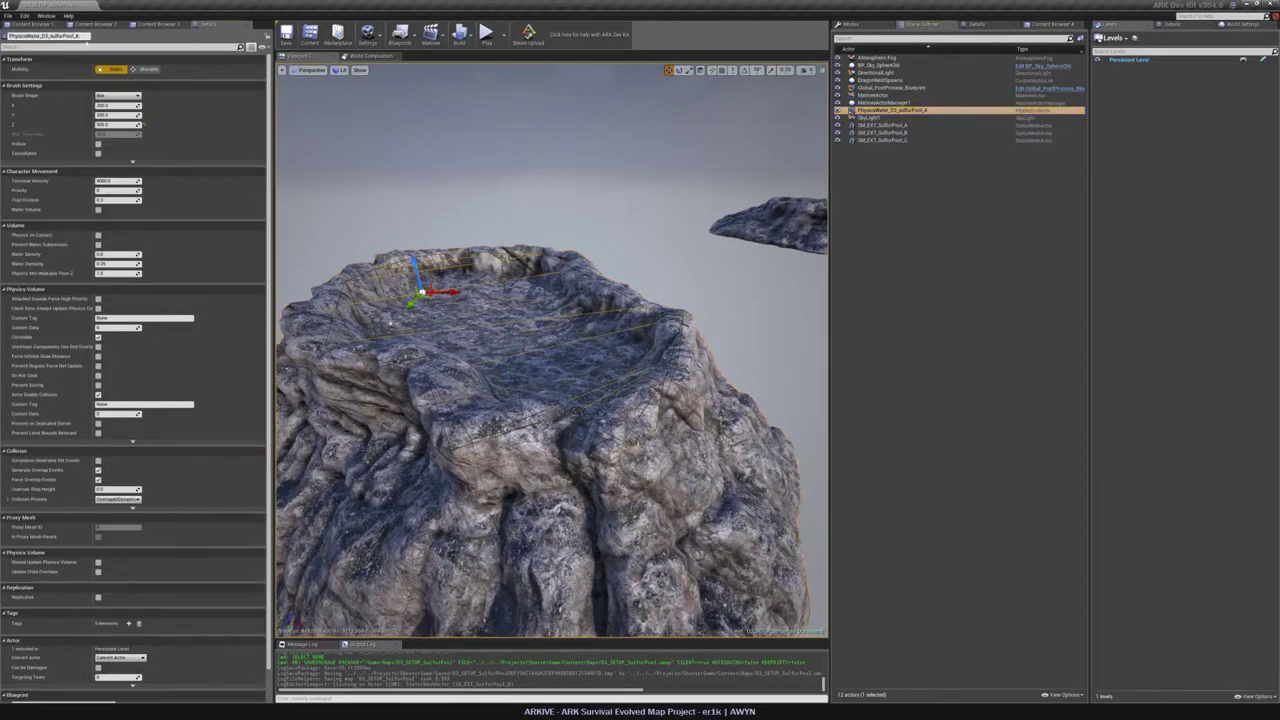
pyautogui.click(84, 36)
pyautogui.write('_1')
pyautogui.press('Return')
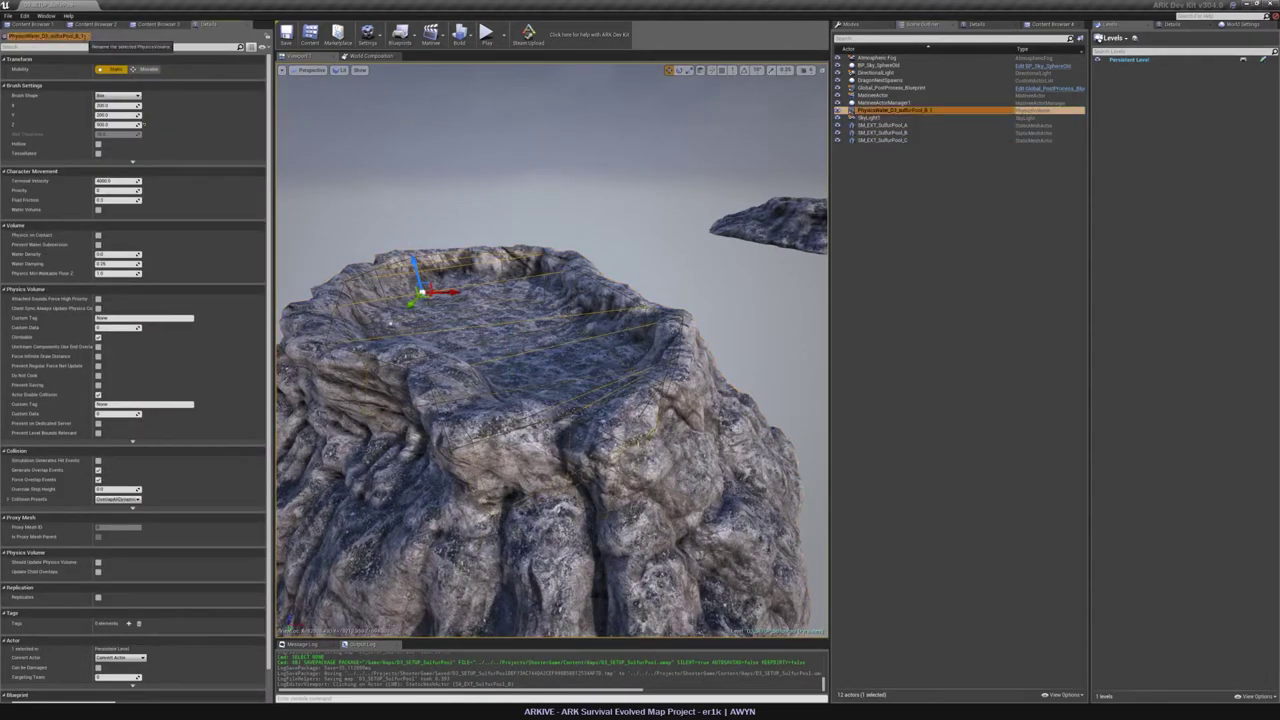
pyautogui.click(889, 226)
pyautogui.click(938, 111)
pyautogui.click(92, 37)
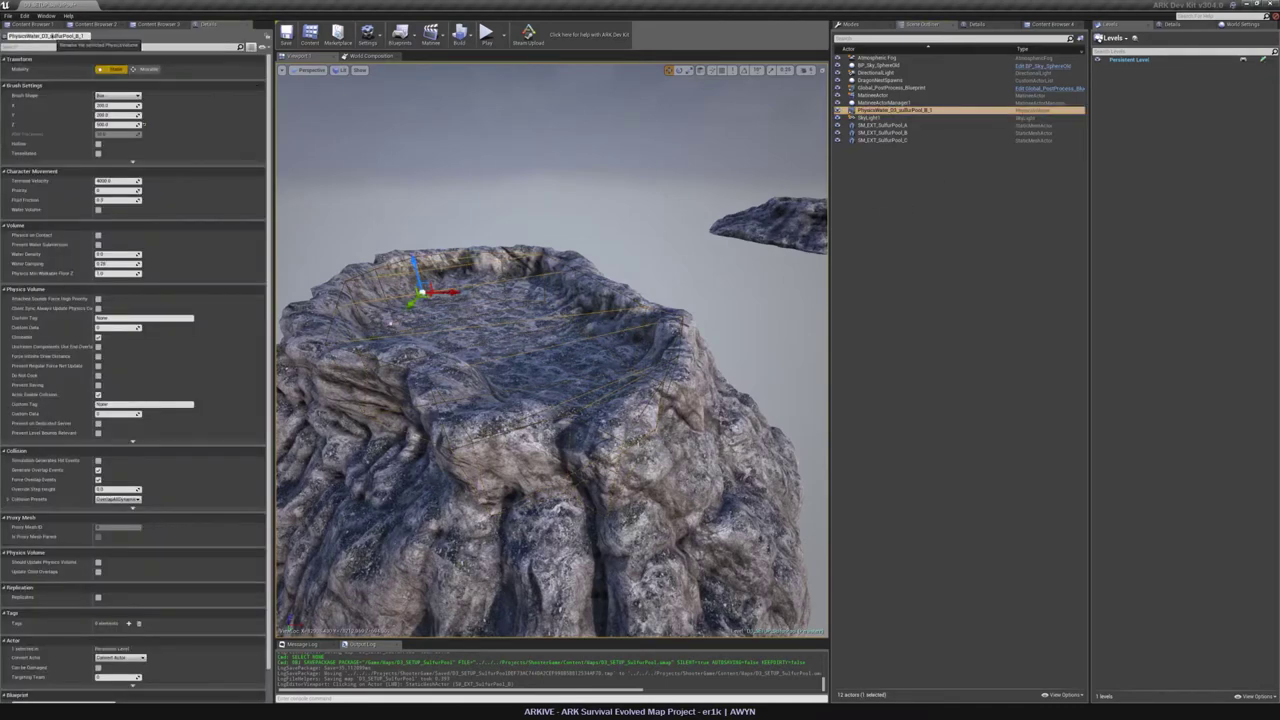
pyautogui.click(962, 304)
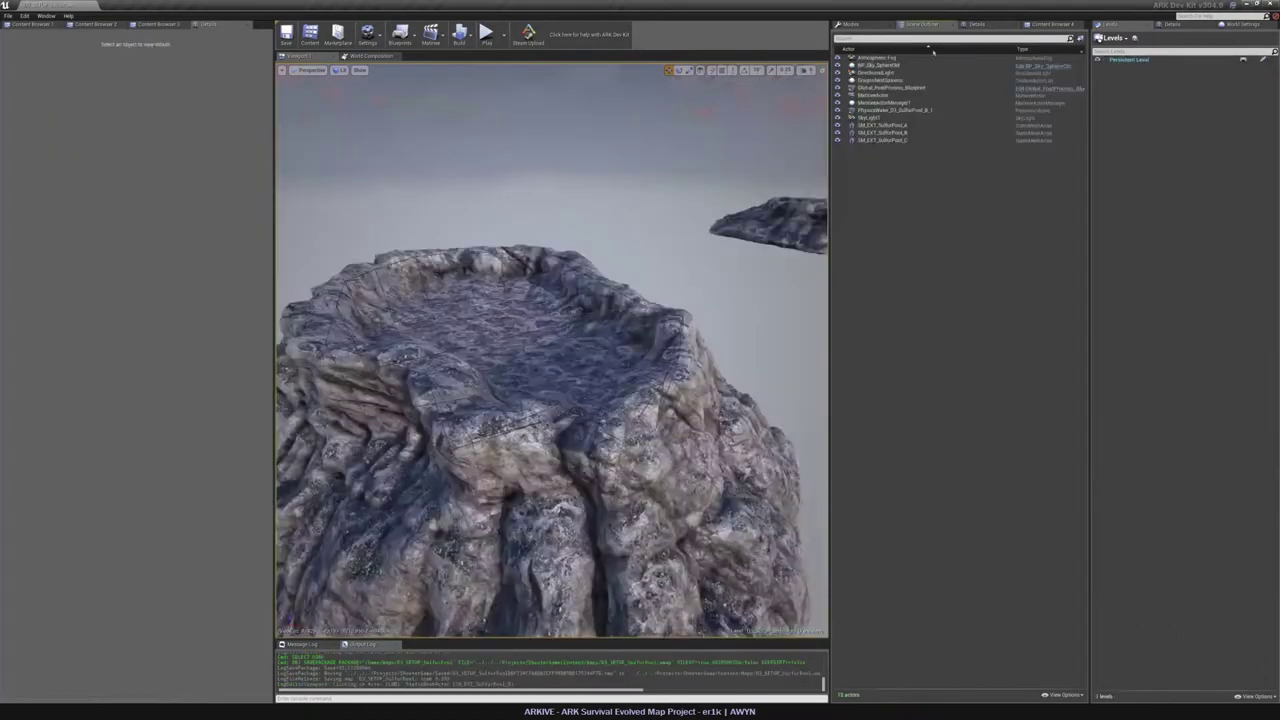
# Rename the physics volume as Physics_Dome3_Water_SulfurPool_B_1.
pyautogui.click(885, 110)
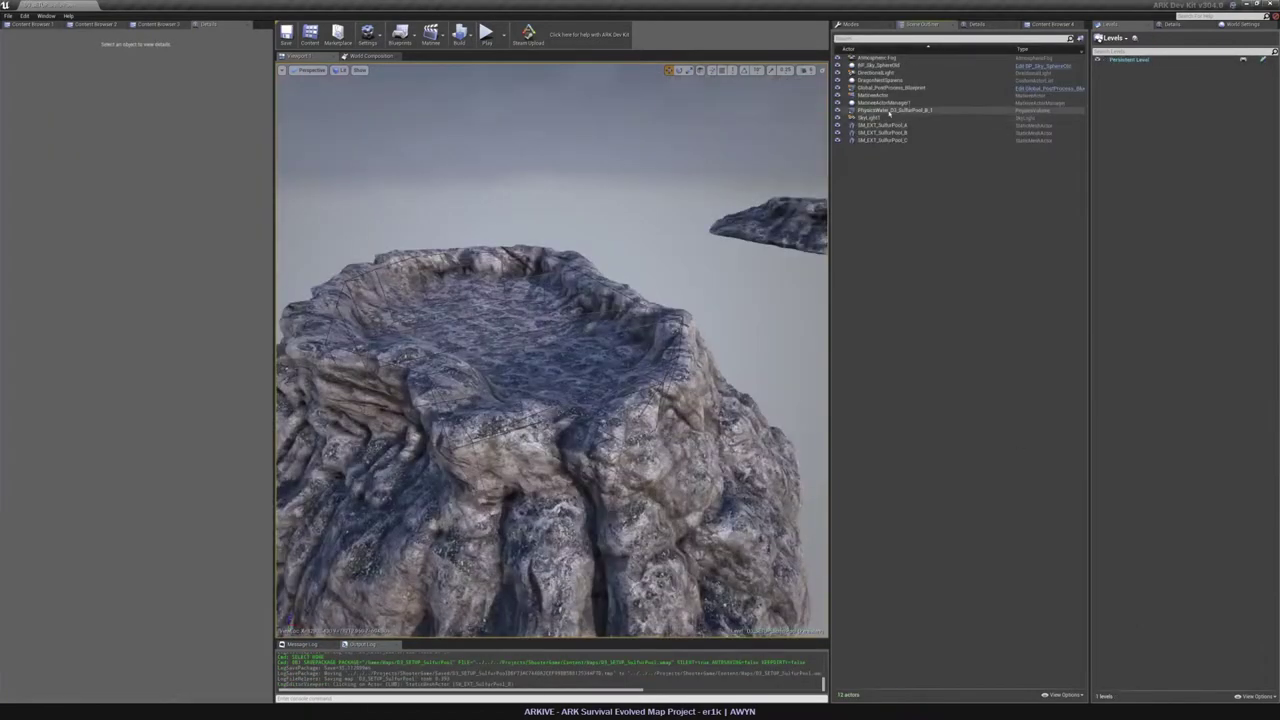
pyautogui.press('BackSpace')
pyautogui.click(911, 111)
pyautogui.write('W')
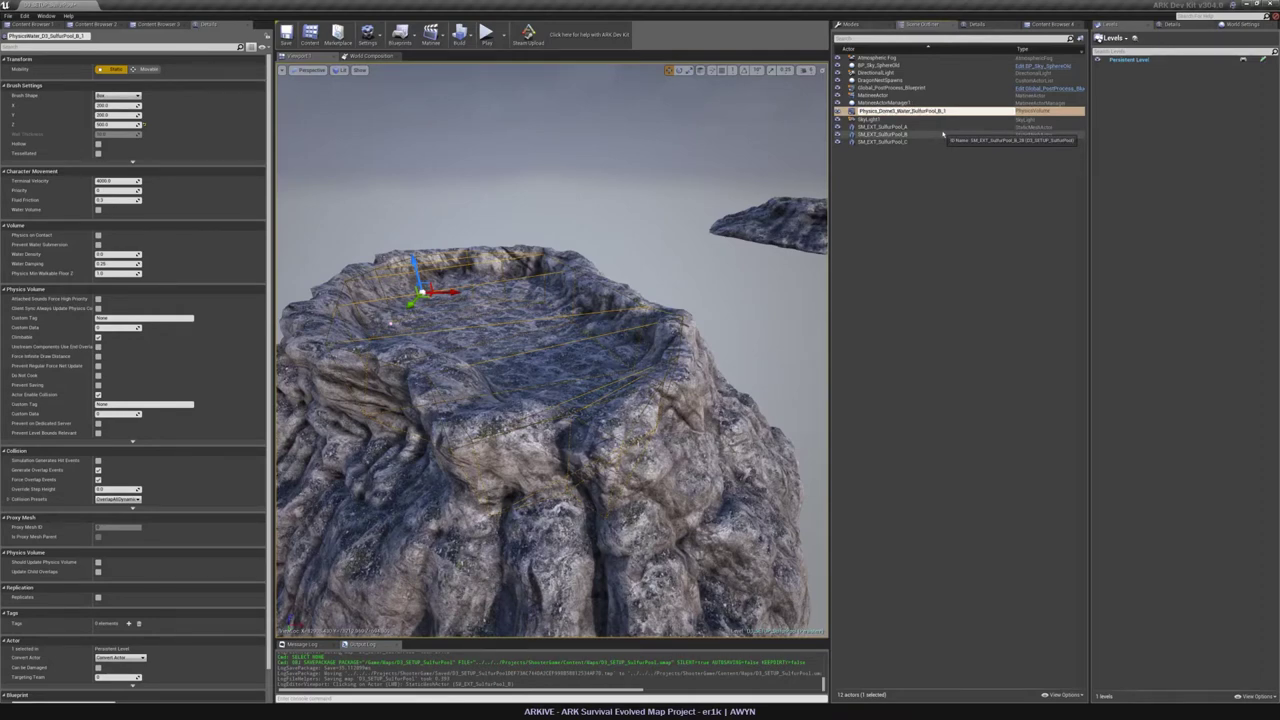
pyautogui.press('Return')
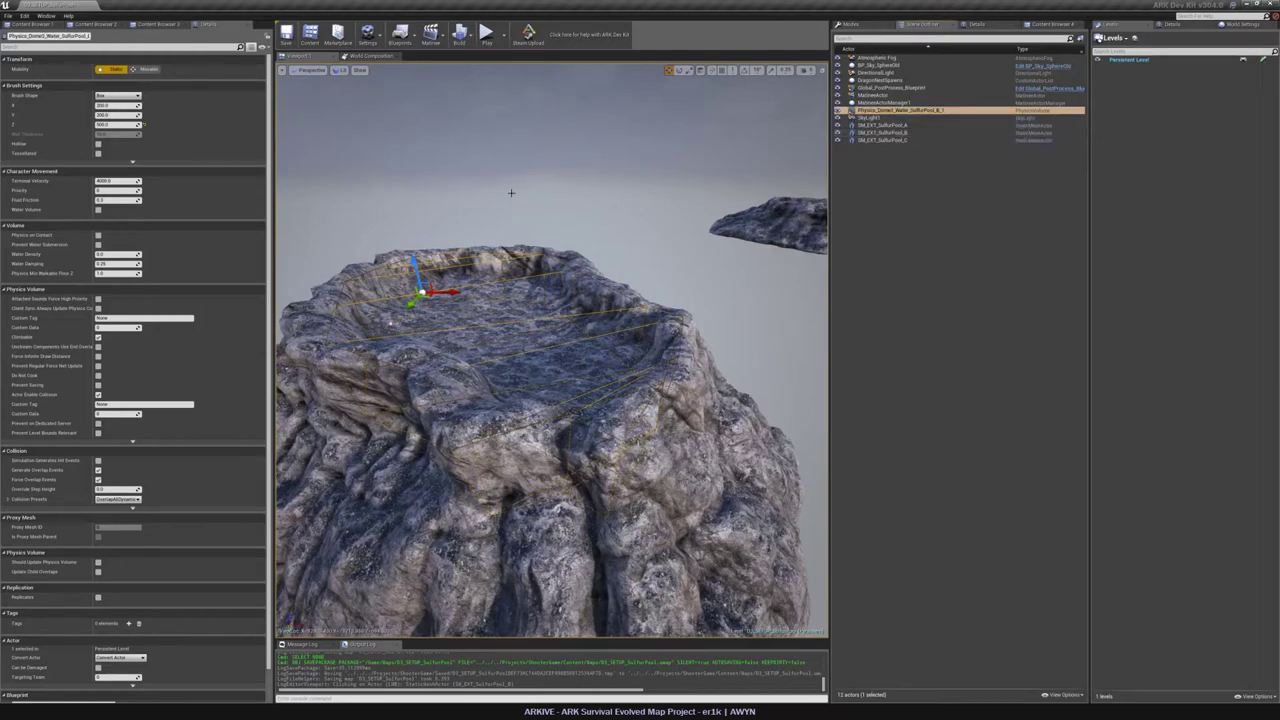
# Reopen the volume in geometry editing and adjust its vertices along the crater wall using the top view.
pyautogui.press('w')
pyautogui.moveTo(552, 350); pyautogui.dragTo(498, 395, button='right')
pyautogui.hotkey('shift', '5')
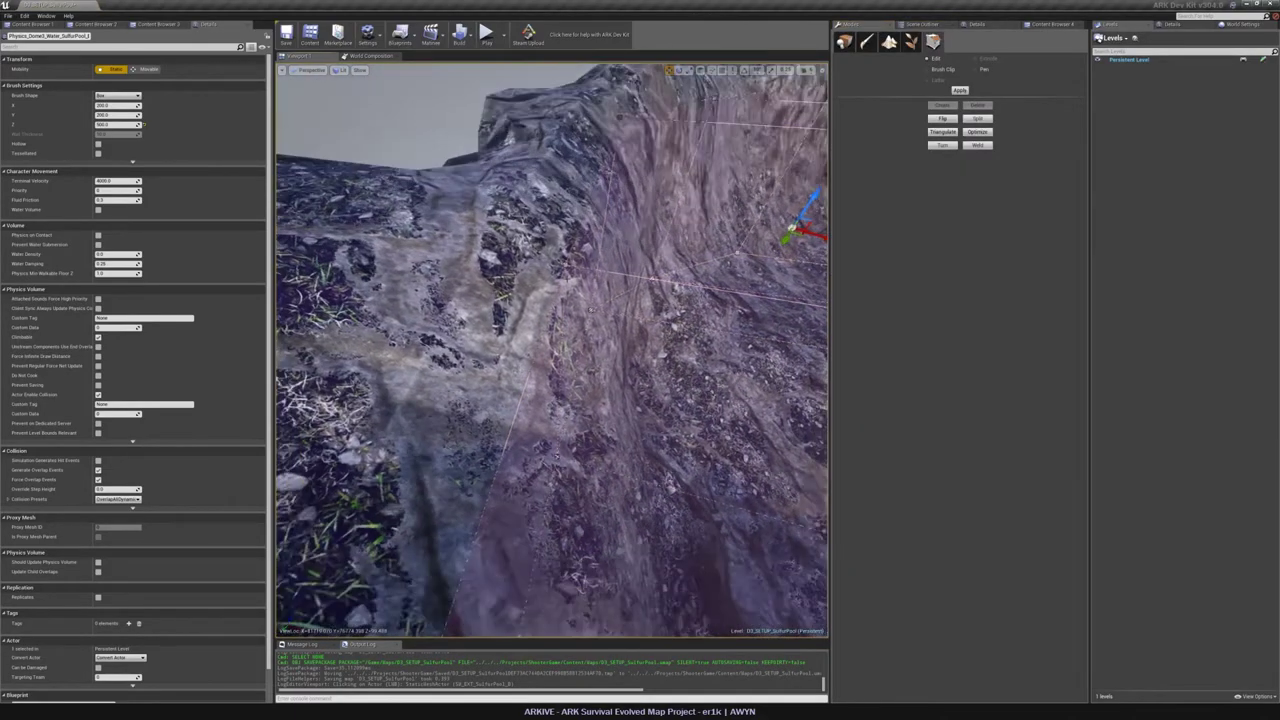
pyautogui.hotkey('alt', 'j')
pyautogui.click(505, 300)
pyautogui.click(510, 293)
pyautogui.hotkey('alt', 'g')
# Select the volume's remaining loose vertices inside the crater and fit them to the rock surface.
pyautogui.moveTo(512, 296)
pyautogui.mouseDown(button='right')
pyautogui.moveTo(550, 370)
pyautogui.moveTo(500, 430)
pyautogui.moveTo(523, 446)
pyautogui.moveTo(565, 415)
pyautogui.moveTo(530, 425)
pyautogui.moveTo(545, 400)
pyautogui.moveTo(525, 380)
pyautogui.moveTo(545, 415)
pyautogui.moveTo(500, 415)
pyautogui.moveTo(525, 430)
pyautogui.moveTo(545, 420)
pyautogui.moveTo(520, 400)
pyautogui.moveTo(680, 420)
pyautogui.mouseUp(button='right')
pyautogui.click(510, 327)
pyautogui.keyDown('ctrl'); pyautogui.click(512, 585); pyautogui.keyUp('ctrl')
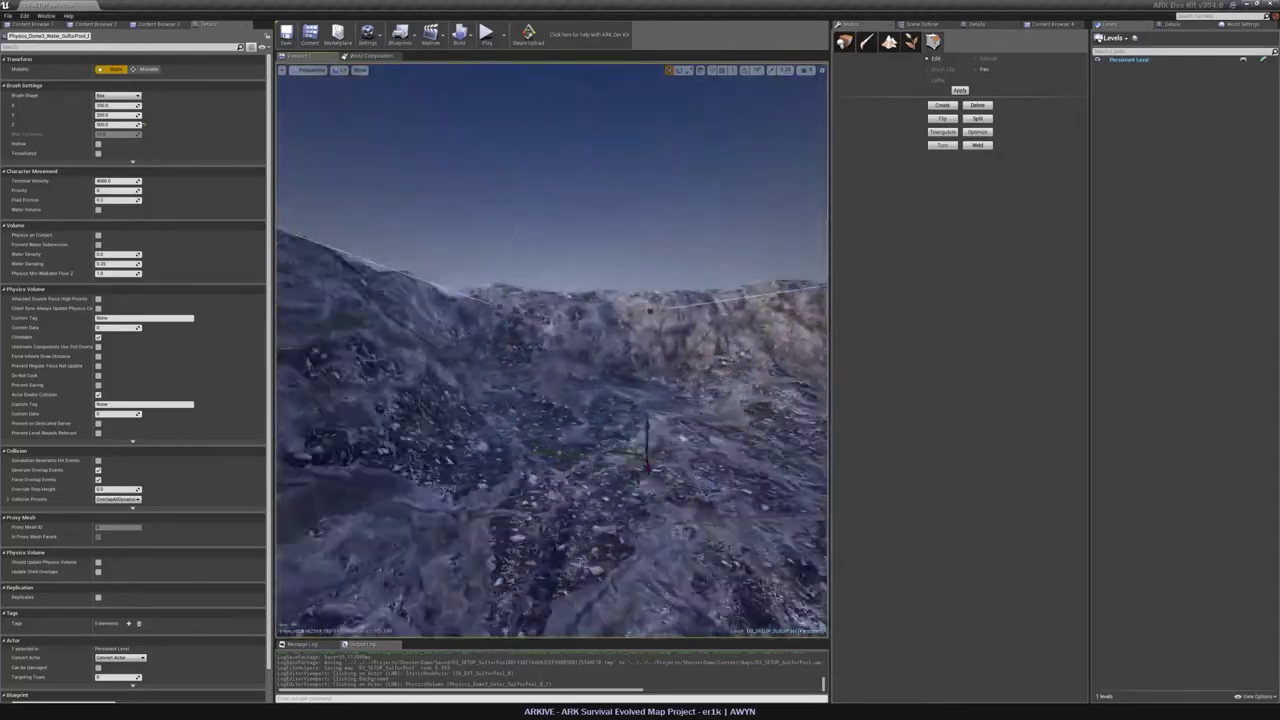
pyautogui.moveTo(600, 400); pyautogui.dragTo(655, 470, button='right')
# Return to Place mode, deselect the volume and save the level again.
pyautogui.click(845, 42)
pyautogui.moveTo(680, 300); pyautogui.dragTo(695, 275, button='right')
pyautogui.press('Escape')
pyautogui.hotkey('ctrl', 's')
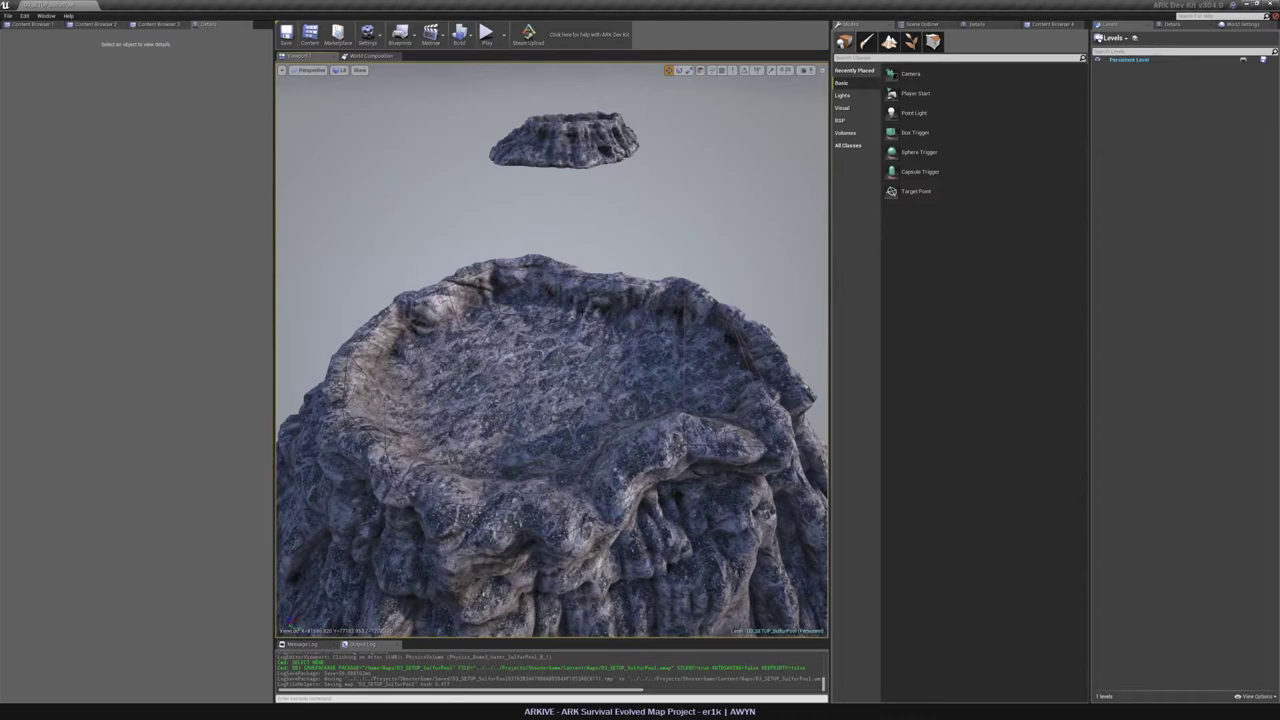
# Duplicate the fitted water volume in the top view and place the copy over the SM_EXT_SulfurPool_C crater.
pyautogui.hotkey('alt', 'j')
pyautogui.scroll(-10, 509, 277)
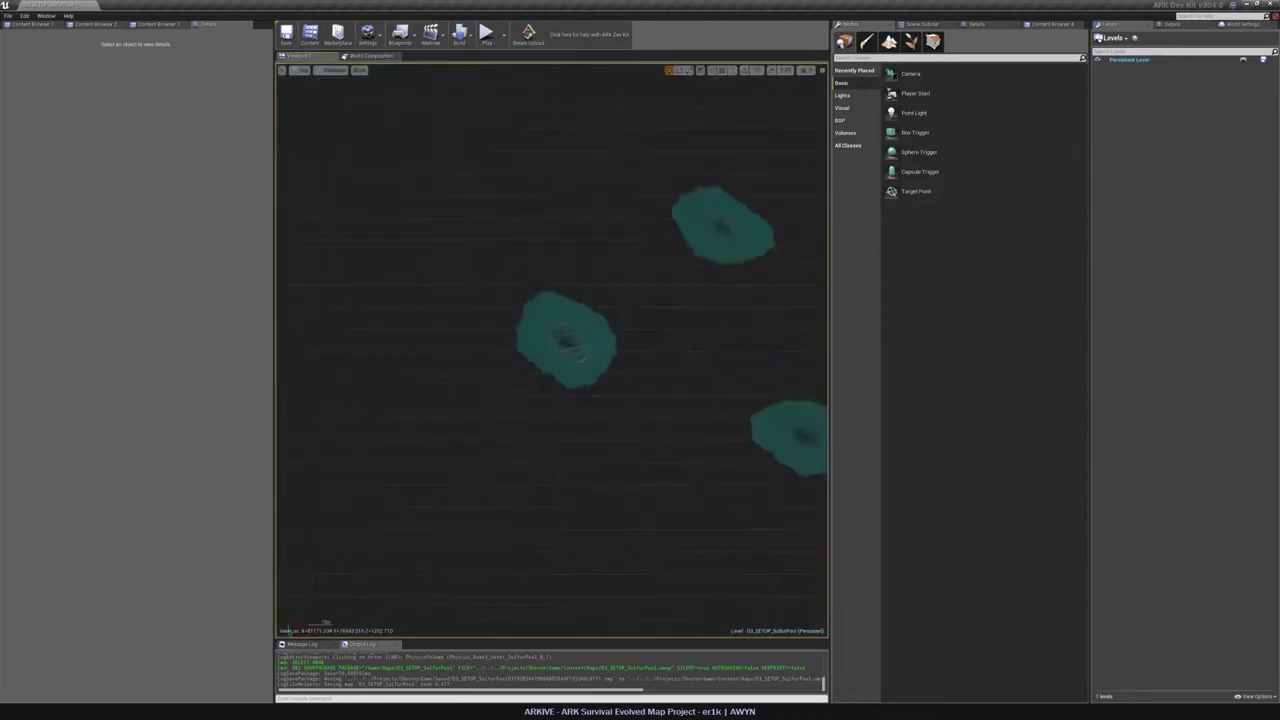
pyautogui.scroll(1, 509, 277)
pyautogui.moveTo(509, 277); pyautogui.dragTo(310, 177, button='right')
pyautogui.scroll(4, 409, 297)
pyautogui.scroll(4, 409, 297)
pyautogui.scroll(-5, 280, 131)
pyautogui.click(320, 222)
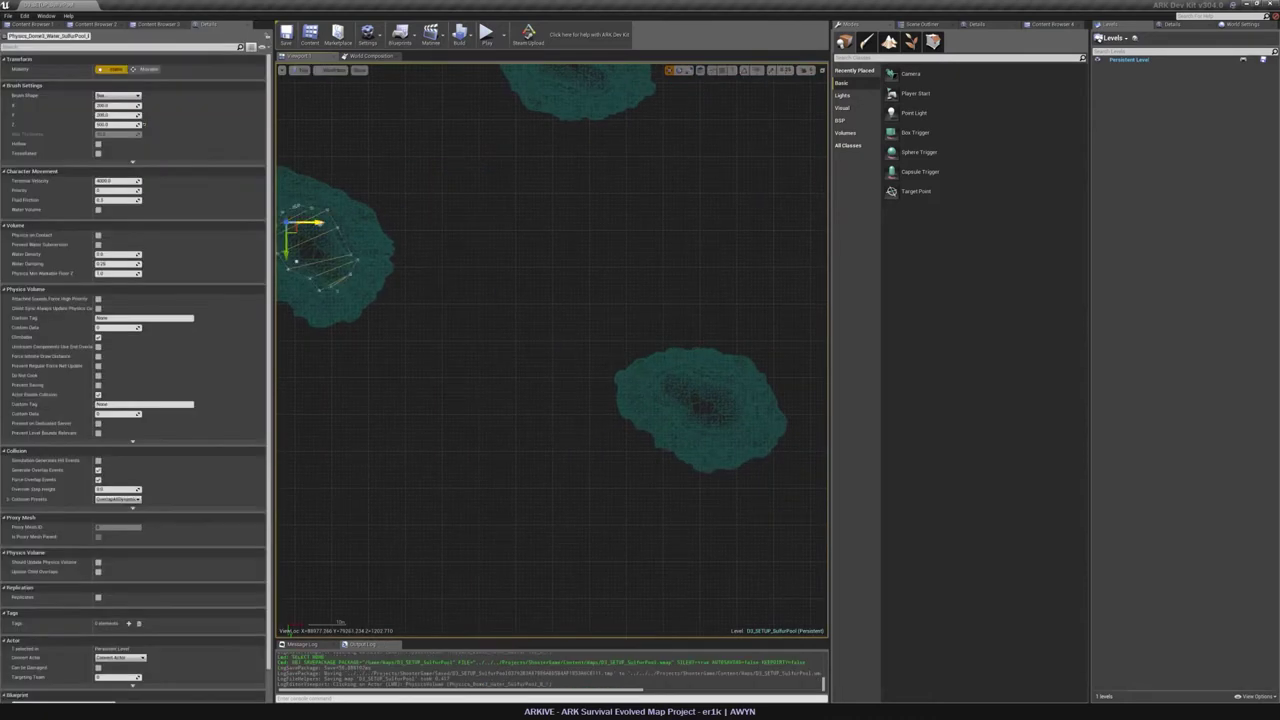
pyautogui.scroll(9, 729, 418)
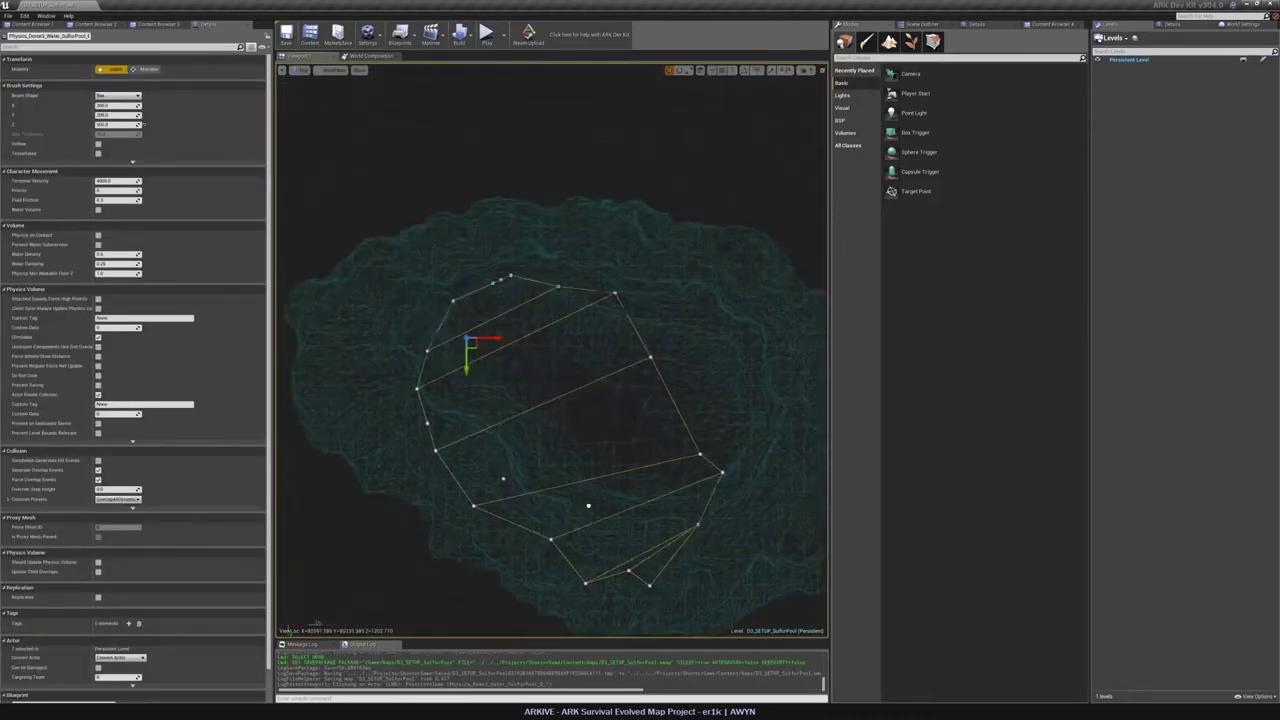
# Rotate the copied volume about half a turn and shift it to line up with the outline of crater C.
pyautogui.moveTo(588, 506); pyautogui.dragTo(537, 439, button='right')
pyautogui.press('e')
pyautogui.moveTo(448, 302); pyautogui.dragTo(650, 302)
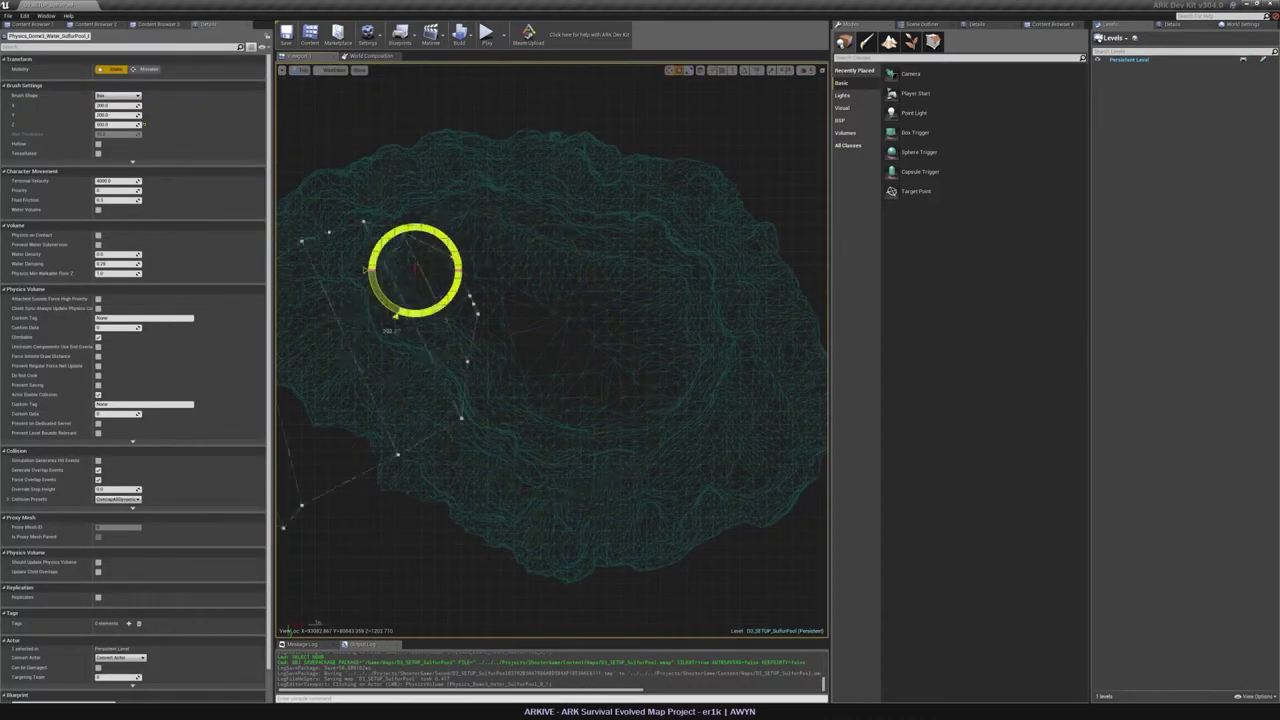
pyautogui.keyDown('ctrl'); pyautogui.moveTo(471, 218); pyautogui.dragTo(511, 218, button='right'); pyautogui.keyUp('ctrl')
pyautogui.keyDown('ctrl'); pyautogui.moveTo(511, 218); pyautogui.dragTo(767, 297); pyautogui.keyUp('ctrl')
pyautogui.keyDown('ctrl'); pyautogui.moveTo(767, 297); pyautogui.dragTo(766, 296, button='right'); pyautogui.keyUp('ctrl')
pyautogui.keyDown('ctrl'); pyautogui.moveTo(766, 296); pyautogui.dragTo(748, 276); pyautogui.keyUp('ctrl')
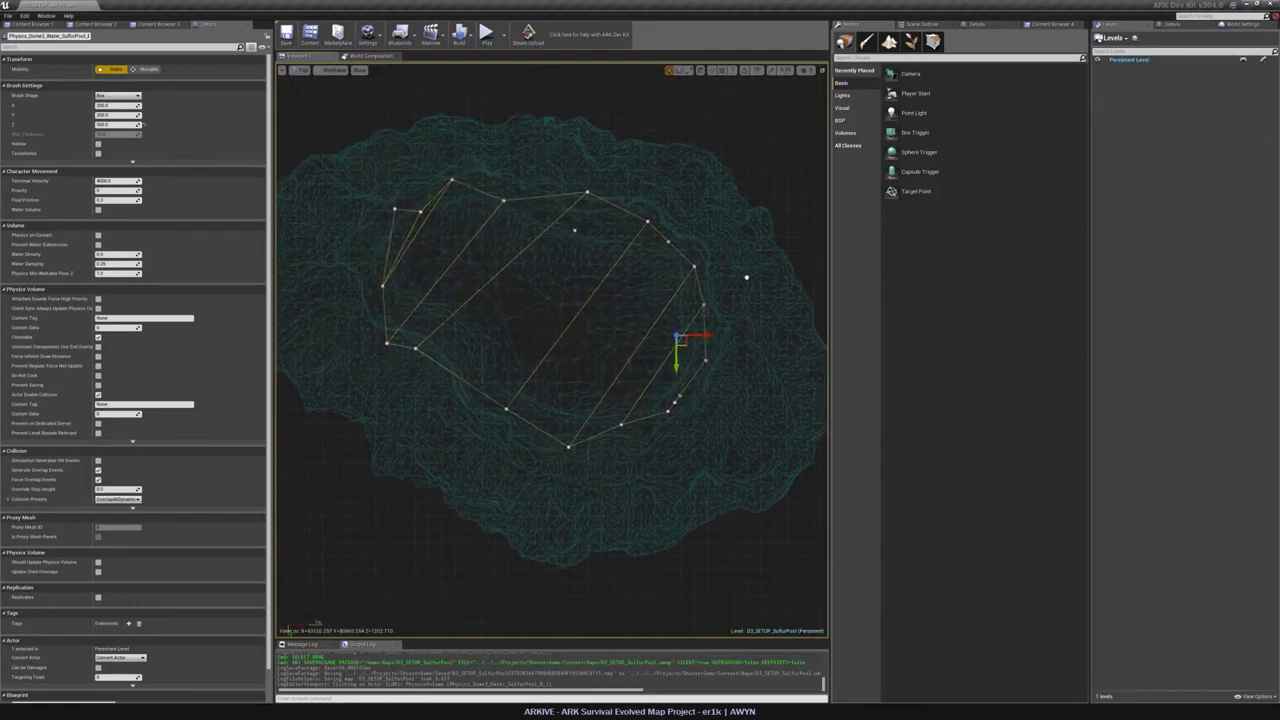
# Rename the copied volume as Physics_Dome3_WaterPool_C_2 and the original volume as Physics_Dome3_WaterPool_B_1.
pyautogui.hotkey('alt', 'g')
pyautogui.moveTo(746, 277); pyautogui.dragTo(760, 400, button='right')
pyautogui.click(768, 522)
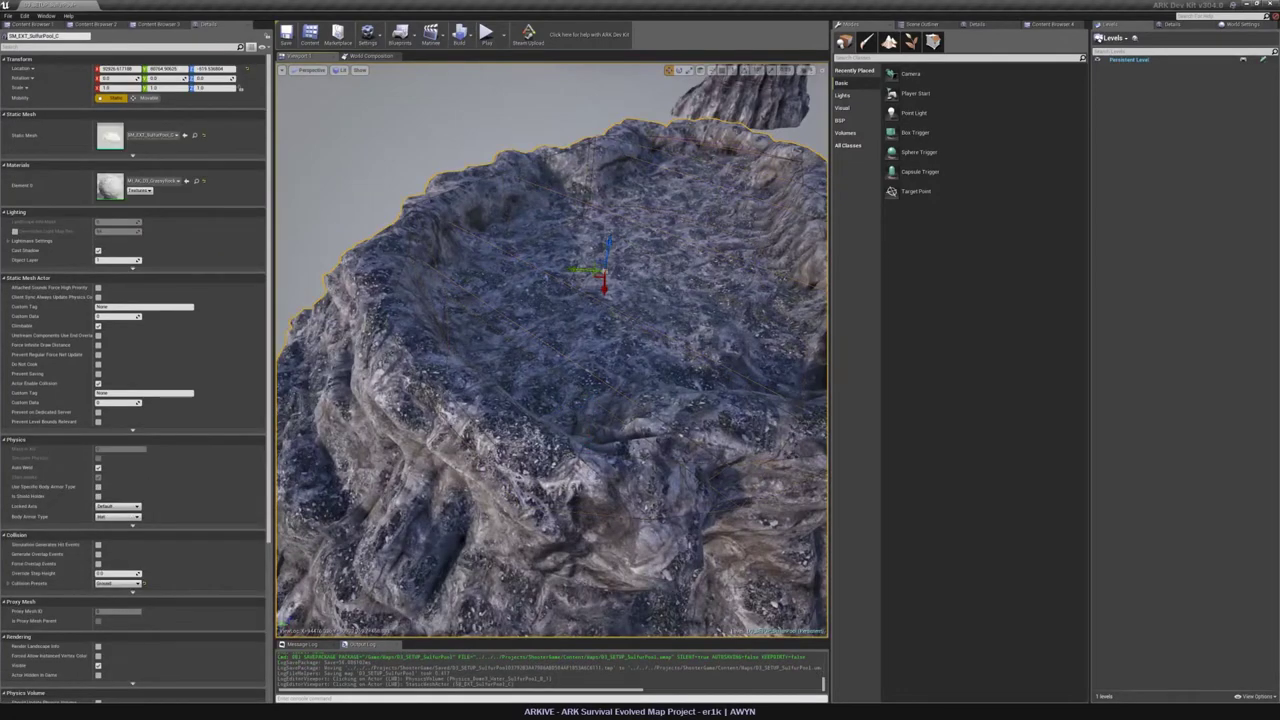
pyautogui.click(600, 383)
pyautogui.click(80, 37)
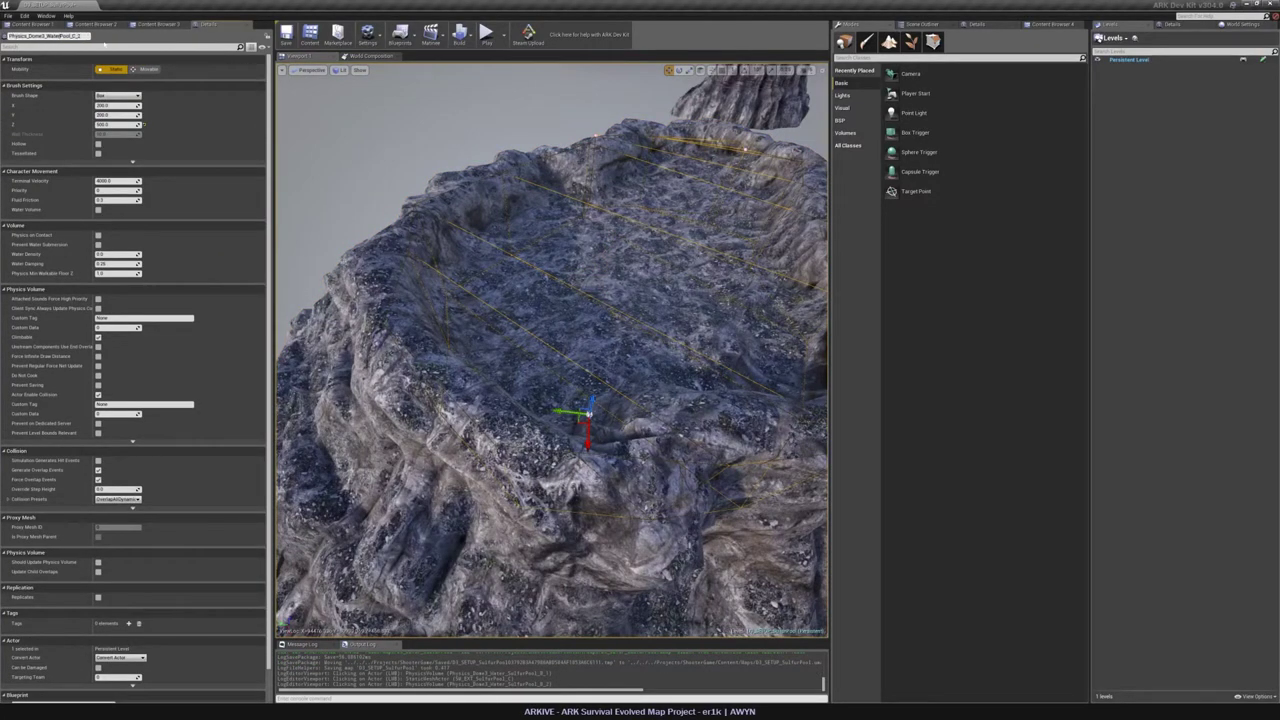
pyautogui.click(924, 23)
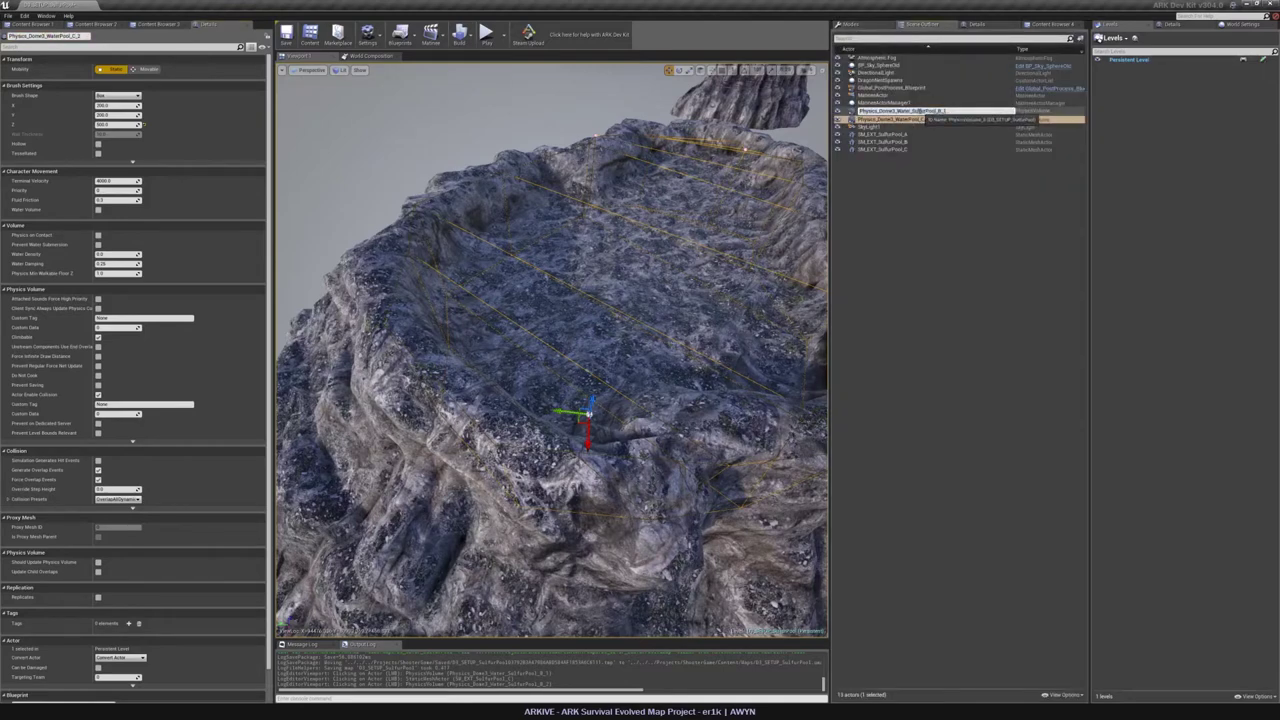
pyautogui.click(900, 207)
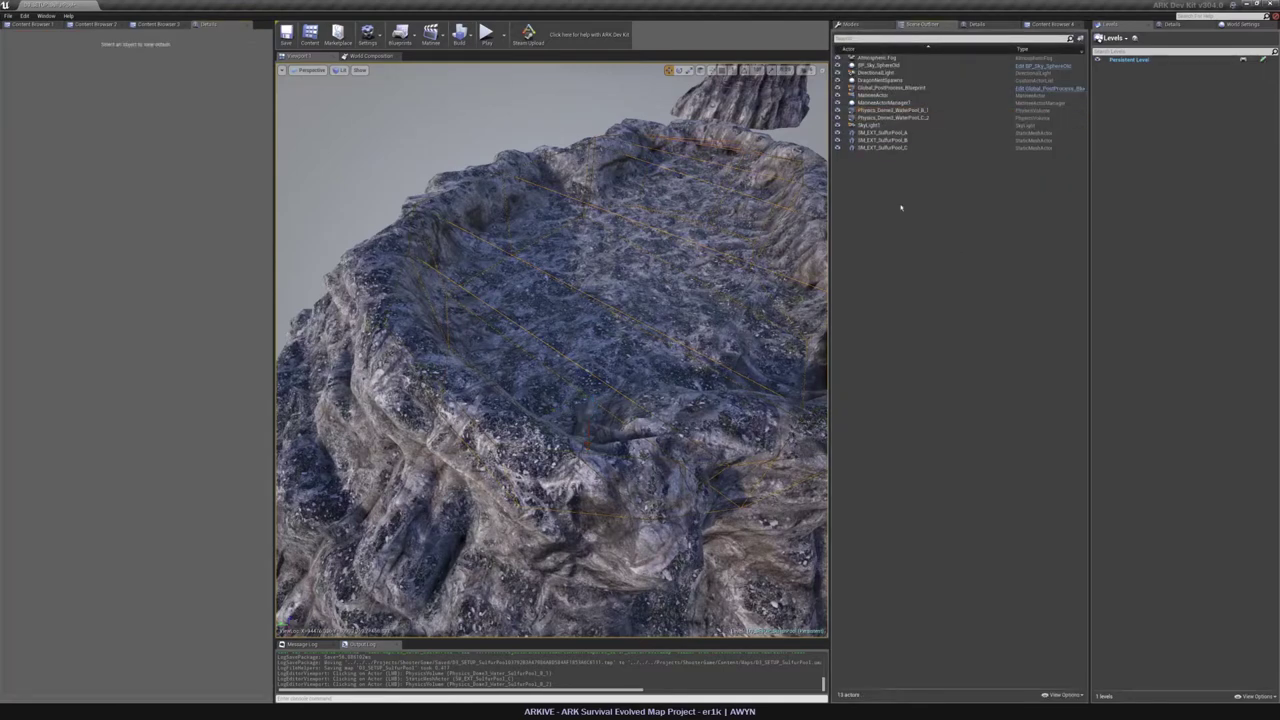
# Select the Physics_Dome3_WaterPool_C_2 volume in the scene and open it in geometry editing.
pyautogui.moveTo(640, 340); pyautogui.dragTo(650, 255, button='right')
pyautogui.click(690, 281)
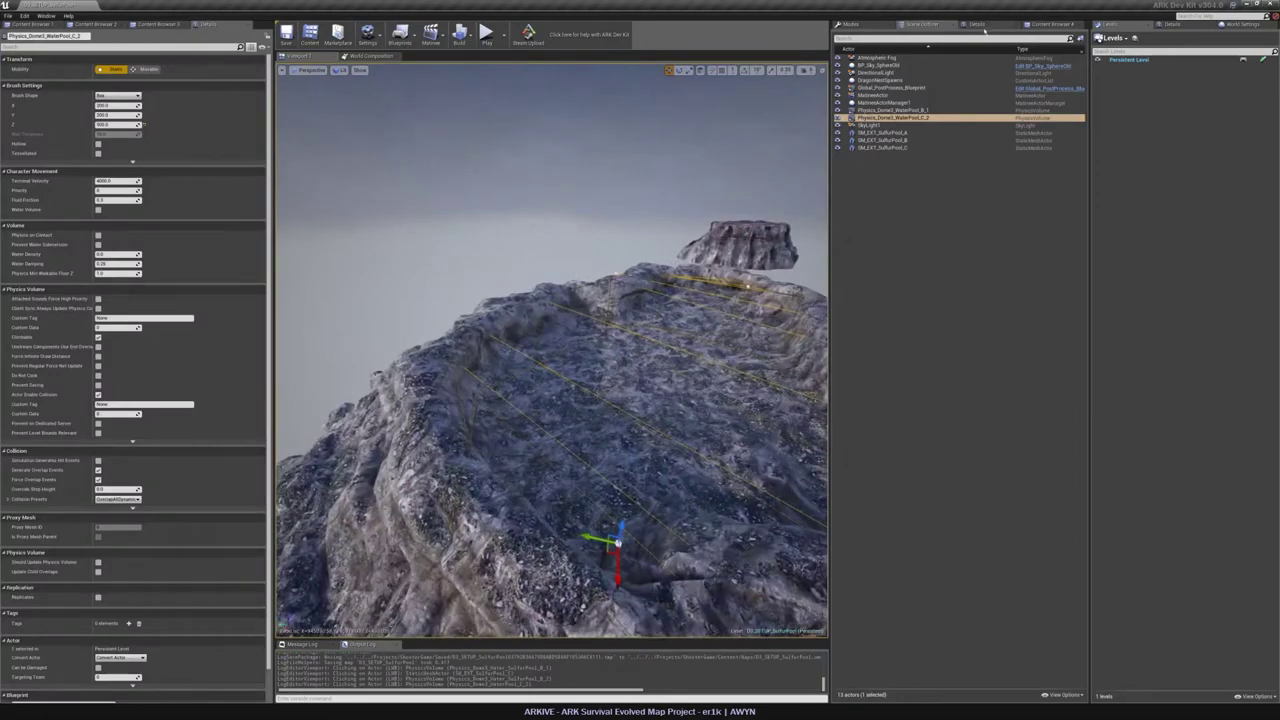
pyautogui.click(955, 247)
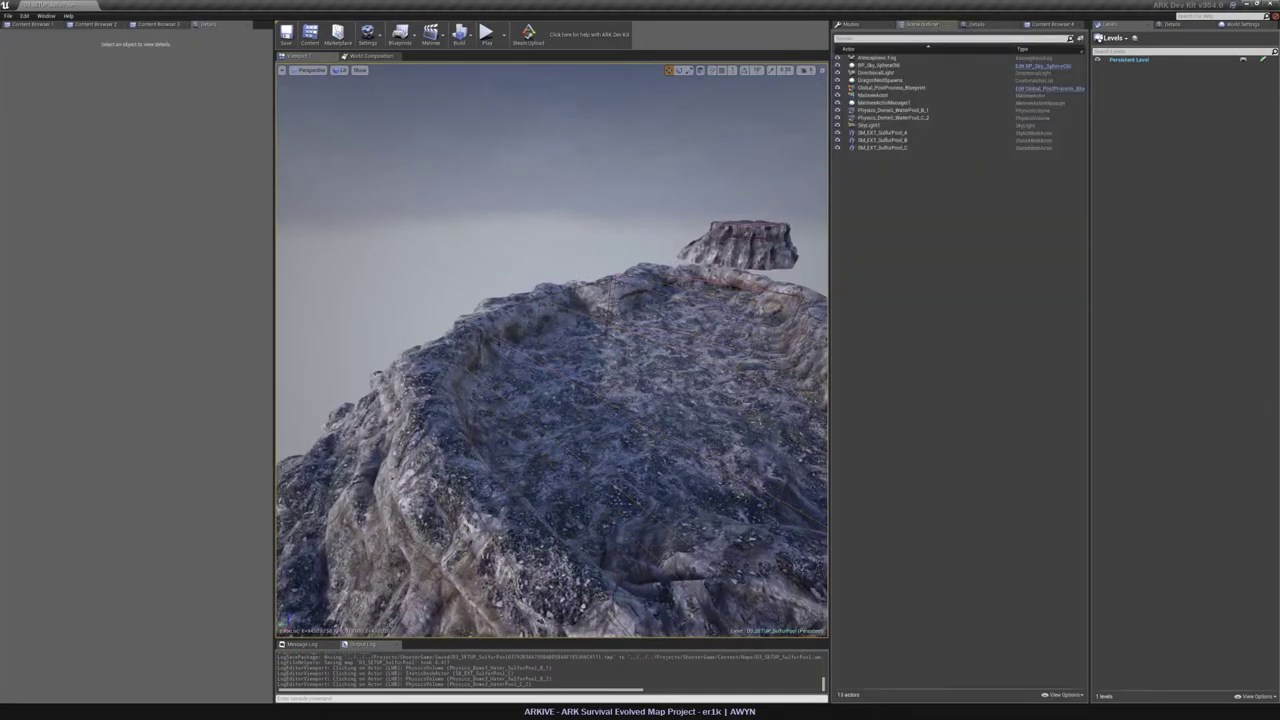
pyautogui.click(600, 390)
pyautogui.moveTo(600, 340); pyautogui.dragTo(620, 400, button='right')
pyautogui.click(850, 24)
pyautogui.click(932, 41)
pyautogui.moveTo(640, 340); pyautogui.dragTo(700, 290, button='right')
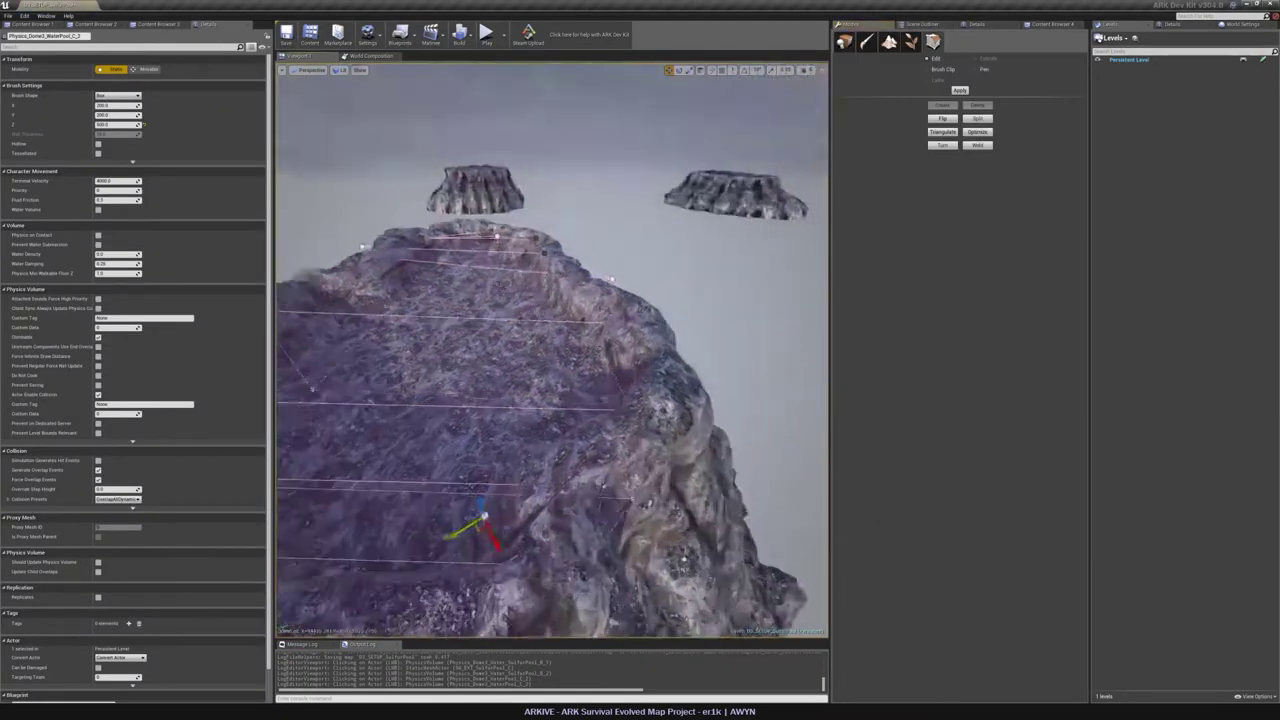
# Pull the vertices of Physics_Dome3_WaterPool_C_2 that protrude past the near edge of crater C inward to the rim.
pyautogui.moveTo(600, 340)
pyautogui.mouseDown(button='right')
pyautogui.moveTo(570, 300)
pyautogui.moveTo(560, 400)
pyautogui.moveTo(485, 408)
pyautogui.mouseUp(button='right')
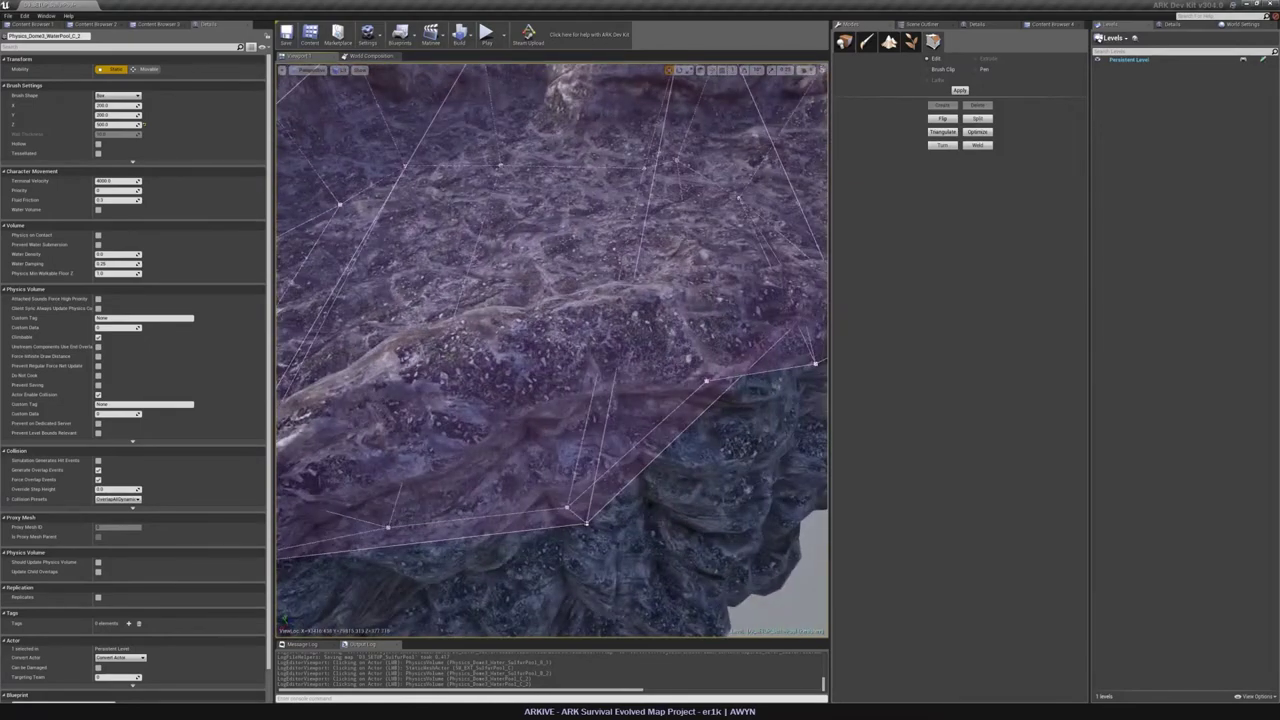
pyautogui.hotkey('alt', 'j')
pyautogui.hotkey('alt', 'g')
pyautogui.moveTo(562, 508); pyautogui.dragTo(515, 440)
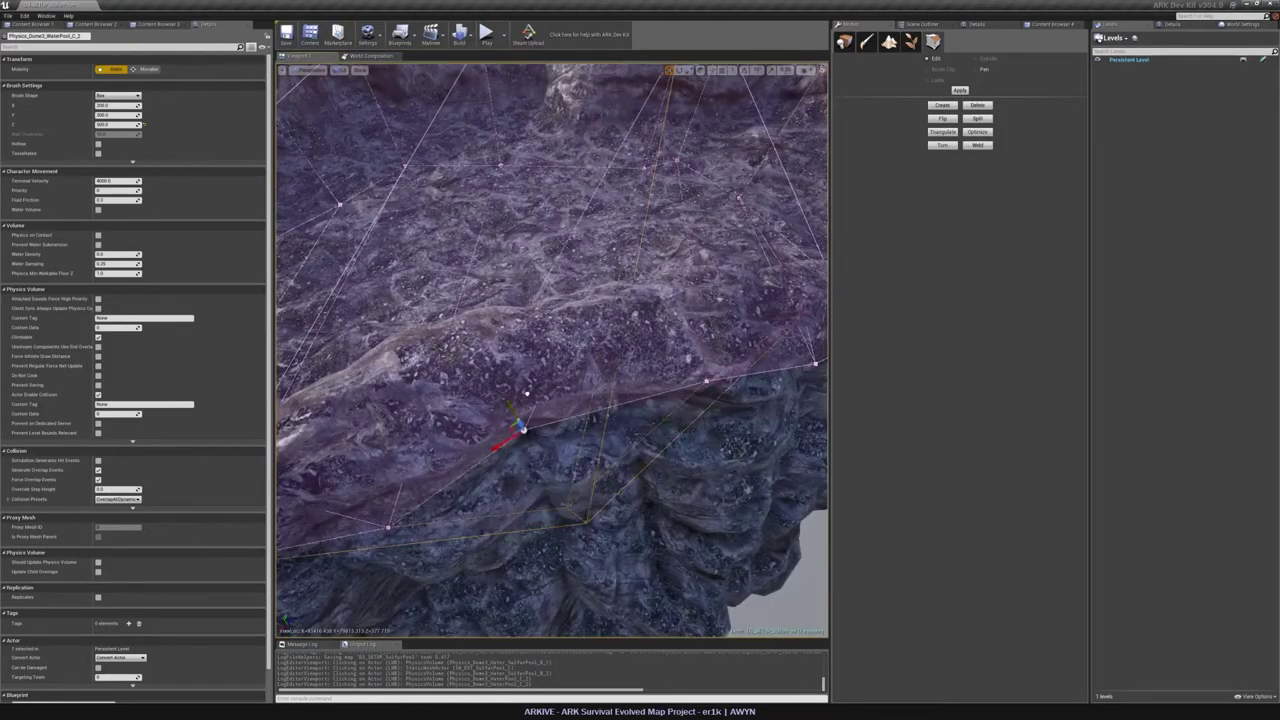
# Reposition the neighbouring boundary vertices of the volume to follow crater C's near rim.
pyautogui.moveTo(515, 440)
pyautogui.mouseDown(button='right')
pyautogui.moveTo(520, 370)
pyautogui.moveTo(590, 320)
pyautogui.moveTo(575, 335)
pyautogui.moveTo(576, 405)
pyautogui.moveTo(580, 340)
pyautogui.moveTo(596, 345)
pyautogui.moveTo(606, 400)
pyautogui.moveTo(610, 340)
pyautogui.moveTo(610, 440)
pyautogui.moveTo(612, 385)
pyautogui.moveTo(608, 430)
pyautogui.moveTo(590, 425)
pyautogui.moveTo(592, 370)
pyautogui.moveTo(645, 365)
pyautogui.moveTo(602, 402)
pyautogui.mouseUp(button='right')
pyautogui.hotkey('alt', 'j')
pyautogui.hotkey('alt', 'g')
pyautogui.hotkey('alt', 'j')
pyautogui.hotkey('alt', 'g')
pyautogui.moveTo(486, 431); pyautogui.dragTo(484, 475, button='right')
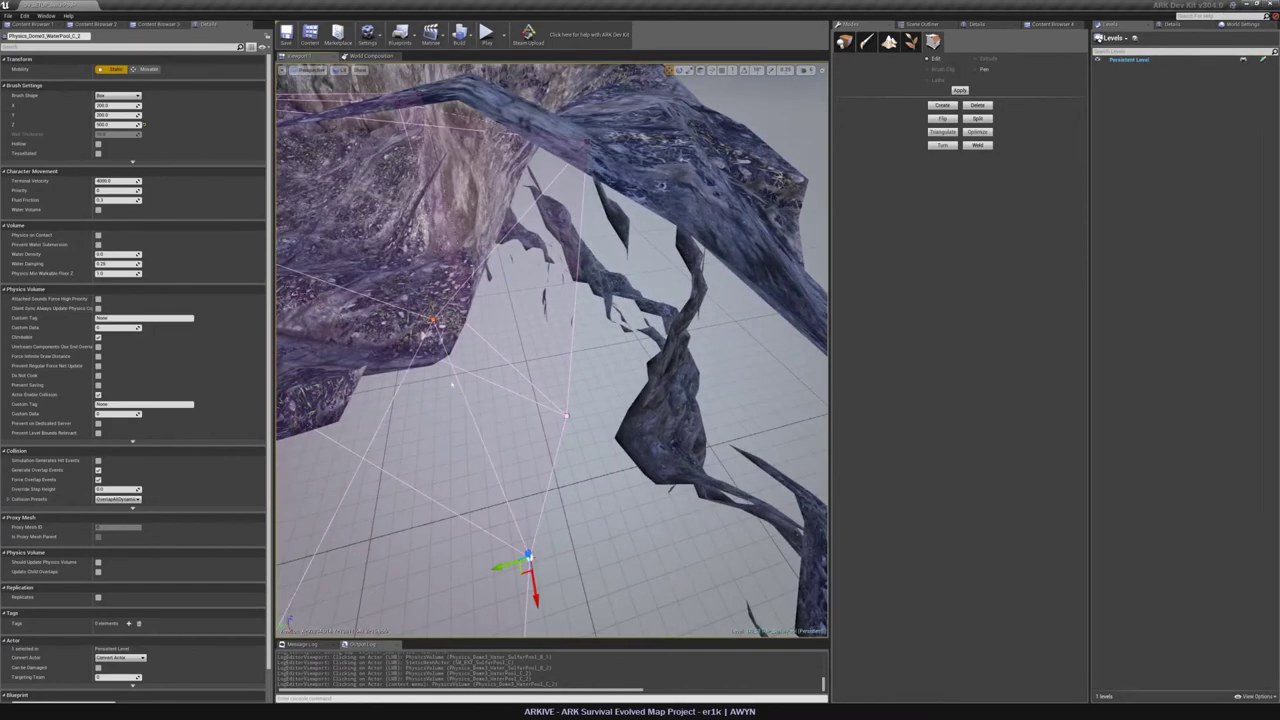
# Move the vertices sticking out through the crater's outer side wall inward to the rim line.
pyautogui.moveTo(462, 382); pyautogui.dragTo(398, 420, button='right')
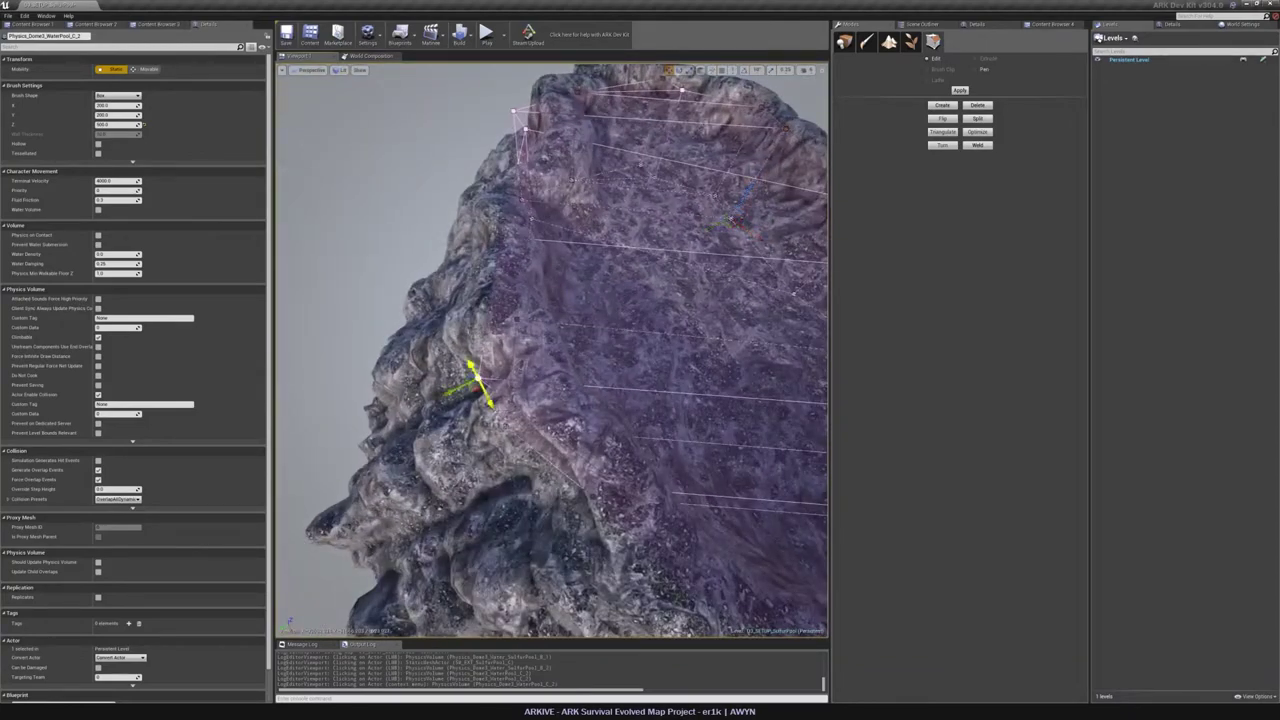
pyautogui.hotkey('alt', 'j')
pyautogui.hotkey('alt', 'g')
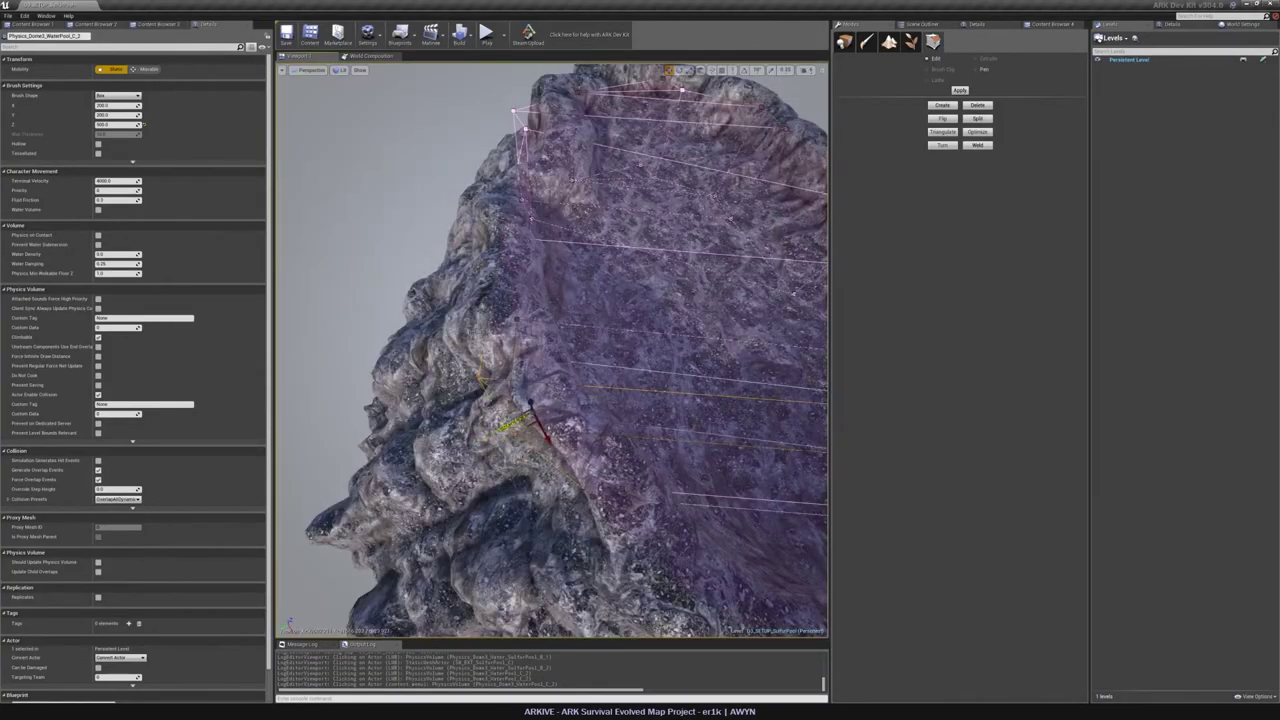
pyautogui.moveTo(480, 400)
pyautogui.mouseDown(button='right')
pyautogui.moveTo(482, 300)
pyautogui.moveTo(491, 323)
pyautogui.moveTo(510, 325)
pyautogui.mouseUp(button='right')
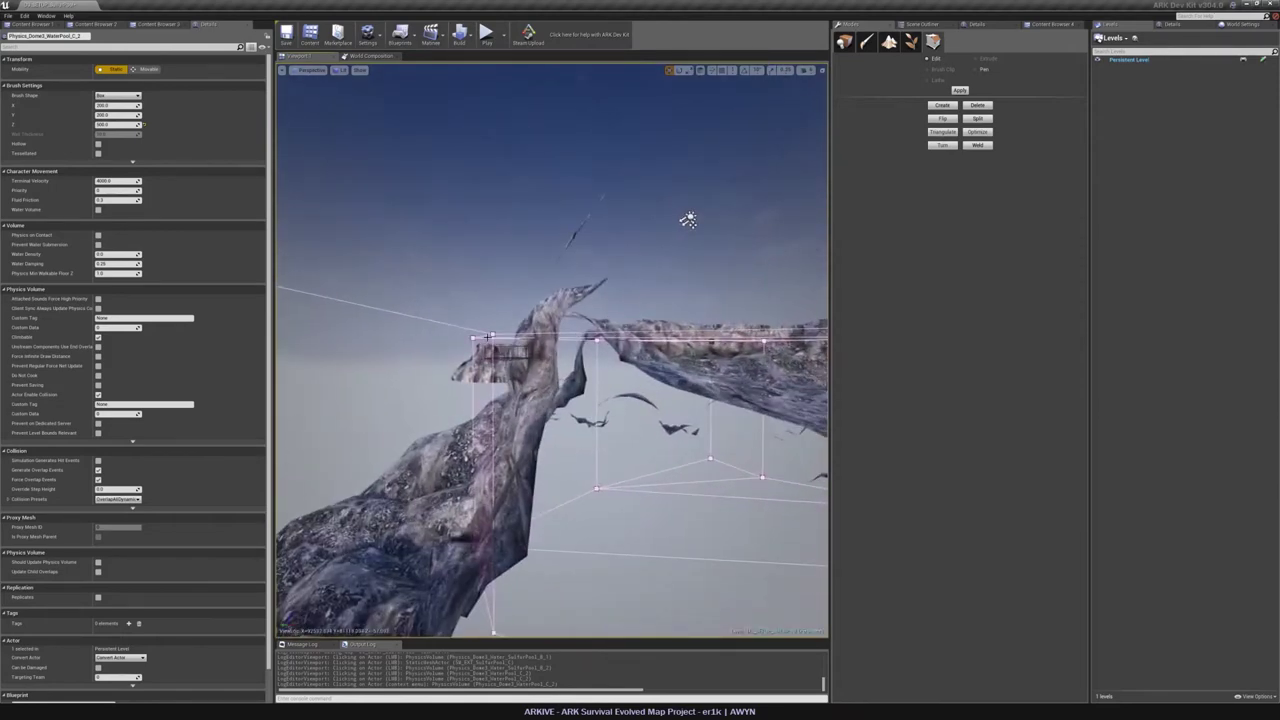
pyautogui.hotkey('alt', 'j')
pyautogui.hotkey('alt', 'g')
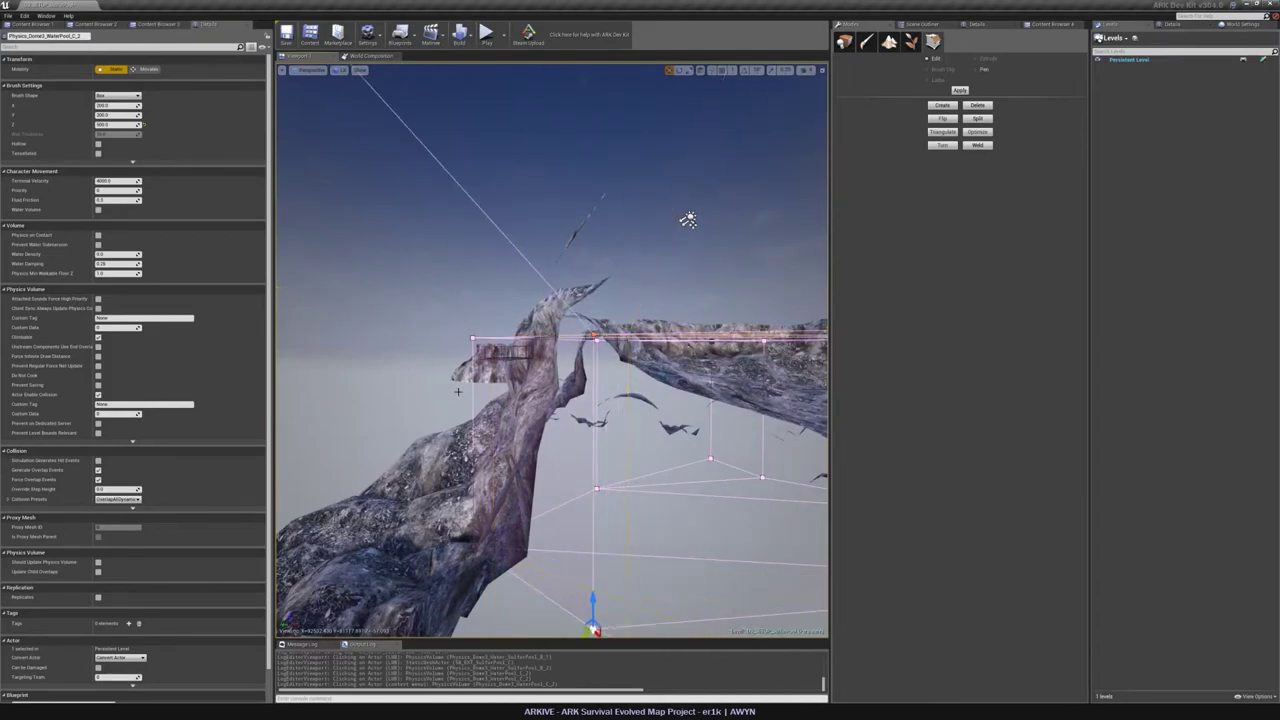
# Adjust the next vertex pairs around the rim to fit the volume's side inside the thin rock shell.
pyautogui.moveTo(510, 325)
pyautogui.mouseDown(button='right')
pyautogui.moveTo(502, 333)
pyautogui.moveTo(533, 334)
pyautogui.moveTo(511, 325)
pyautogui.mouseUp(button='right')
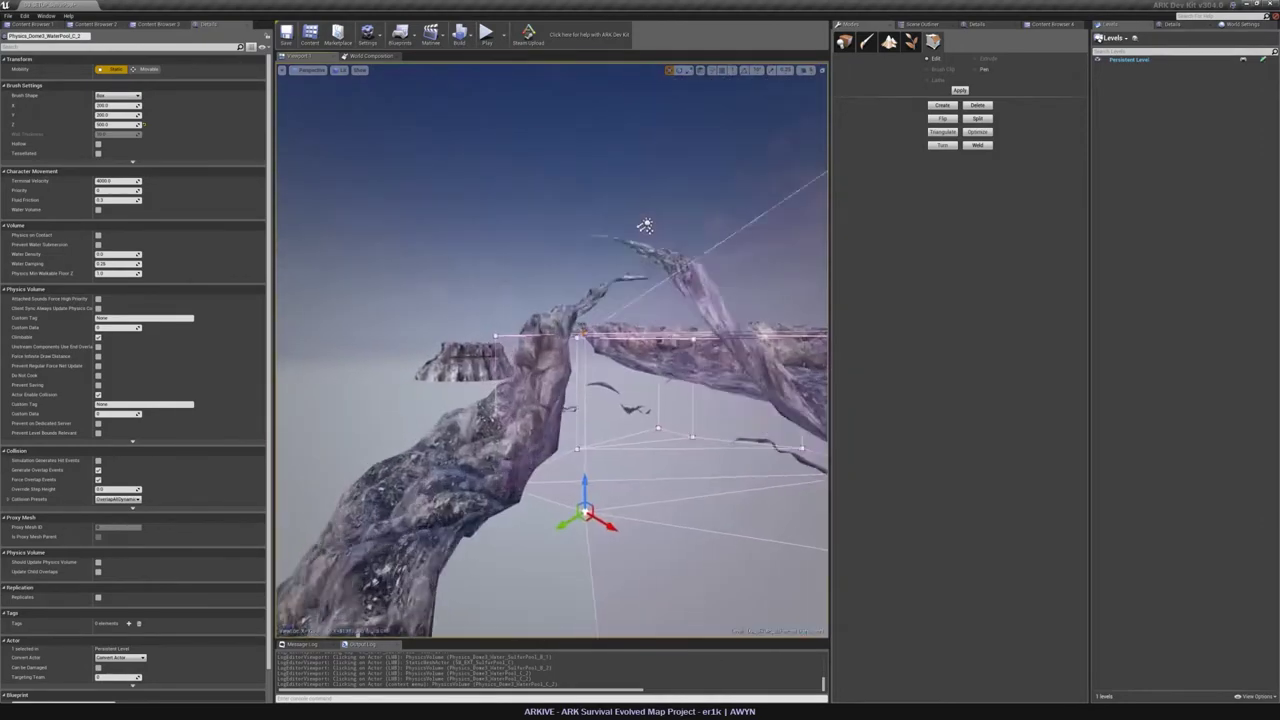
pyautogui.hotkey('alt', 'j')
pyautogui.click(488, 355)
pyautogui.hotkey('alt', 'g')
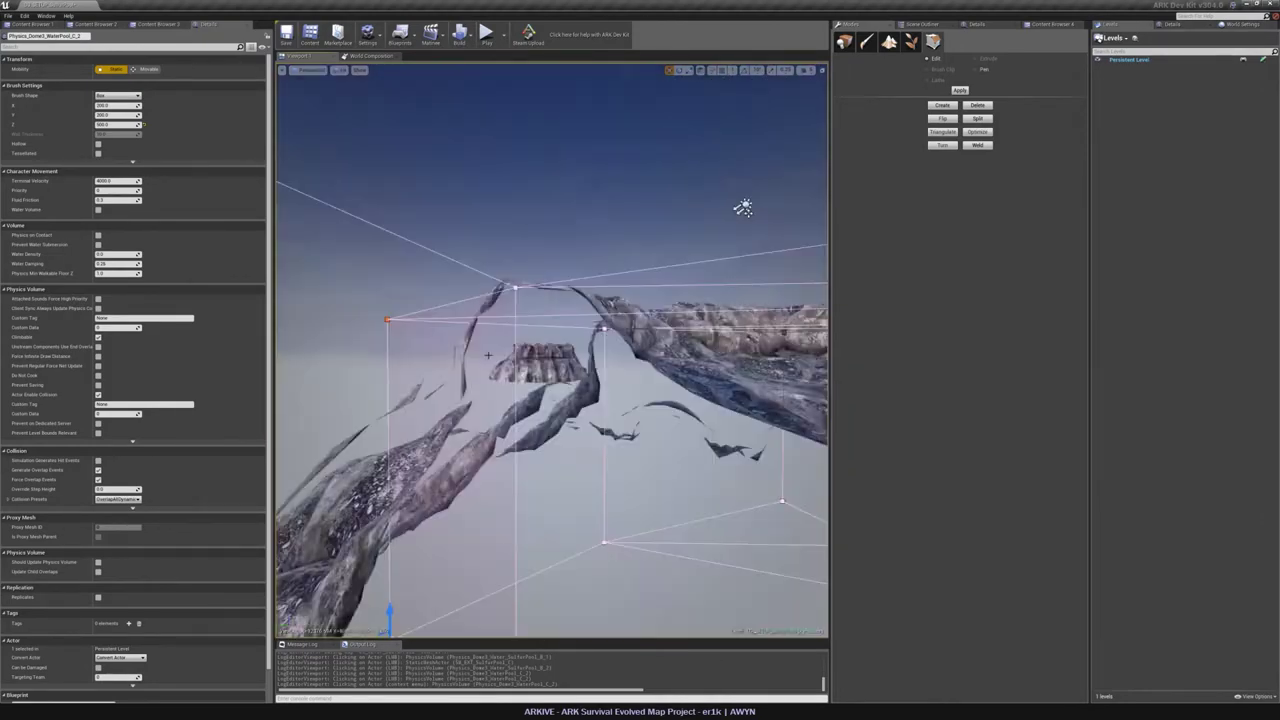
pyautogui.moveTo(511, 340); pyautogui.dragTo(608, 342, button='right')
pyautogui.hotkey('alt', 'j')
pyautogui.click(549, 335)
pyautogui.hotkey('alt', 'g')
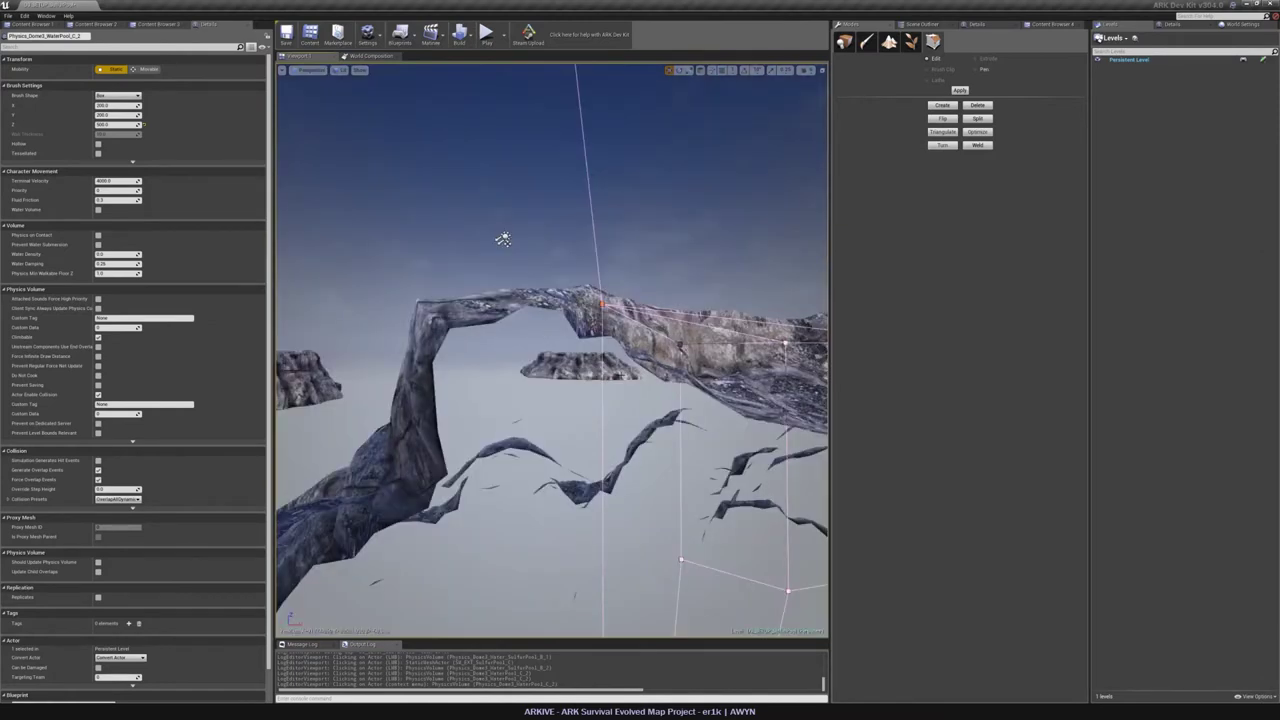
# Shift the following vertex pair along the crater wall to close the gap between the volume and the rock.
pyautogui.moveTo(552, 340)
pyautogui.mouseDown(button='right')
pyautogui.moveTo(455, 350)
pyautogui.moveTo(612, 344)
pyautogui.mouseUp(button='right')
pyautogui.hotkey('alt', 'j')
pyautogui.click(567, 273)
pyautogui.hotkey('alt', 'g')
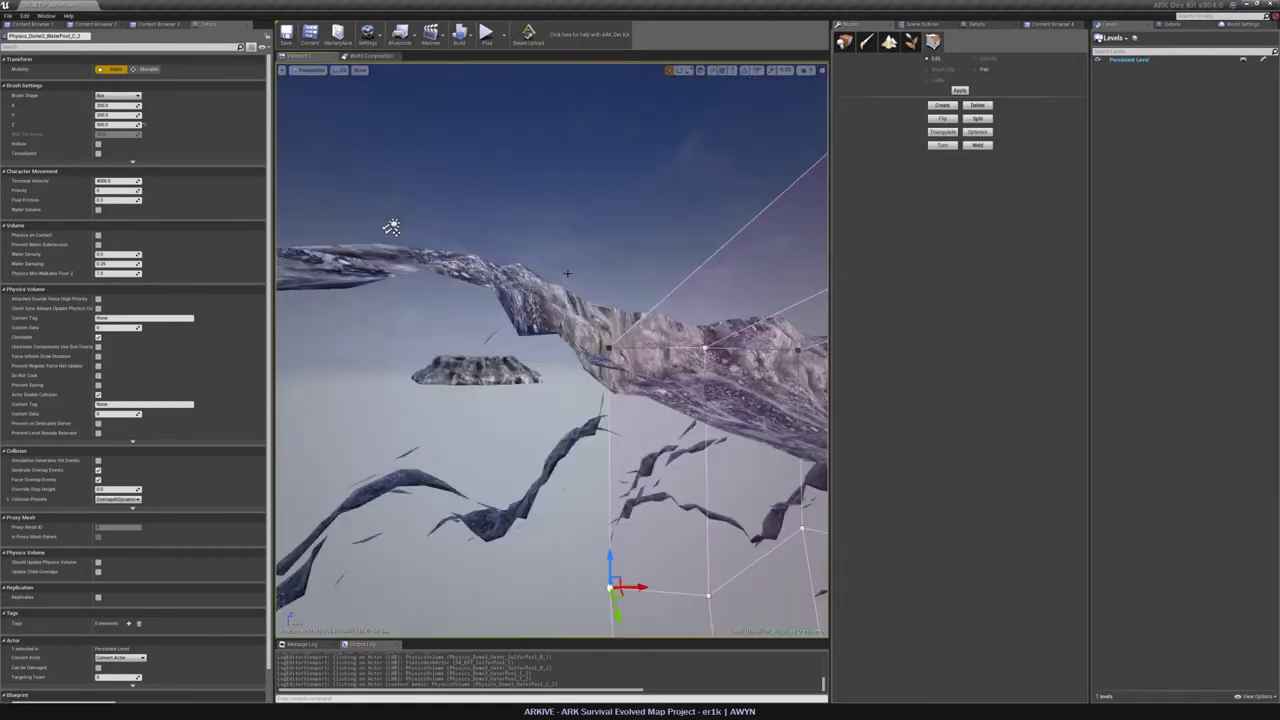
pyautogui.moveTo(465, 590); pyautogui.dragTo(420, 545, button='right')
pyautogui.hotkey('alt', 'j')
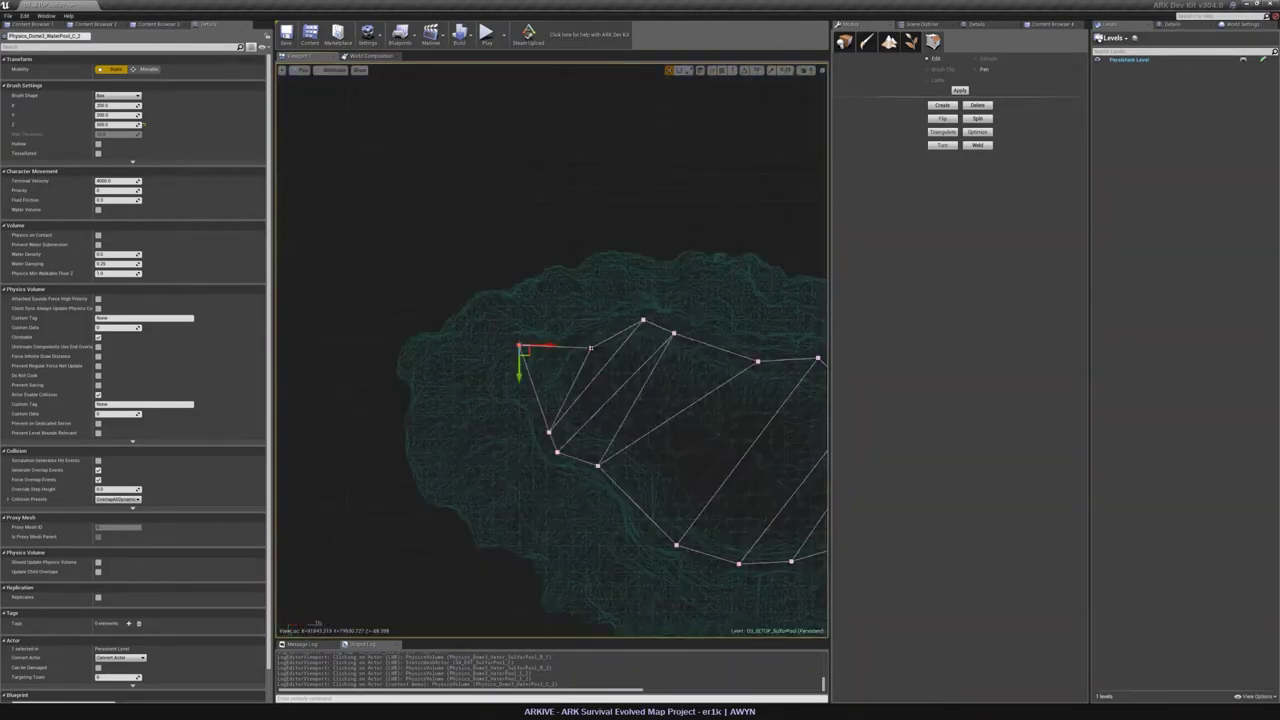
# Move the vertices at the narrow end of the volume to match the crater's outline.
pyautogui.hotkey('alt', 'g')
pyautogui.moveTo(525, 390); pyautogui.dragTo(630, 450, button='right')
pyautogui.hotkey('alt', 'j')
pyautogui.hotkey('alt', 'g')
pyautogui.moveTo(630, 400); pyautogui.dragTo(504, 373, button='right')
pyautogui.moveTo(492, 276); pyautogui.dragTo(430, 262, button='right')
pyautogui.hotkey('alt', 'j')
pyautogui.hotkey('alt', 'g')
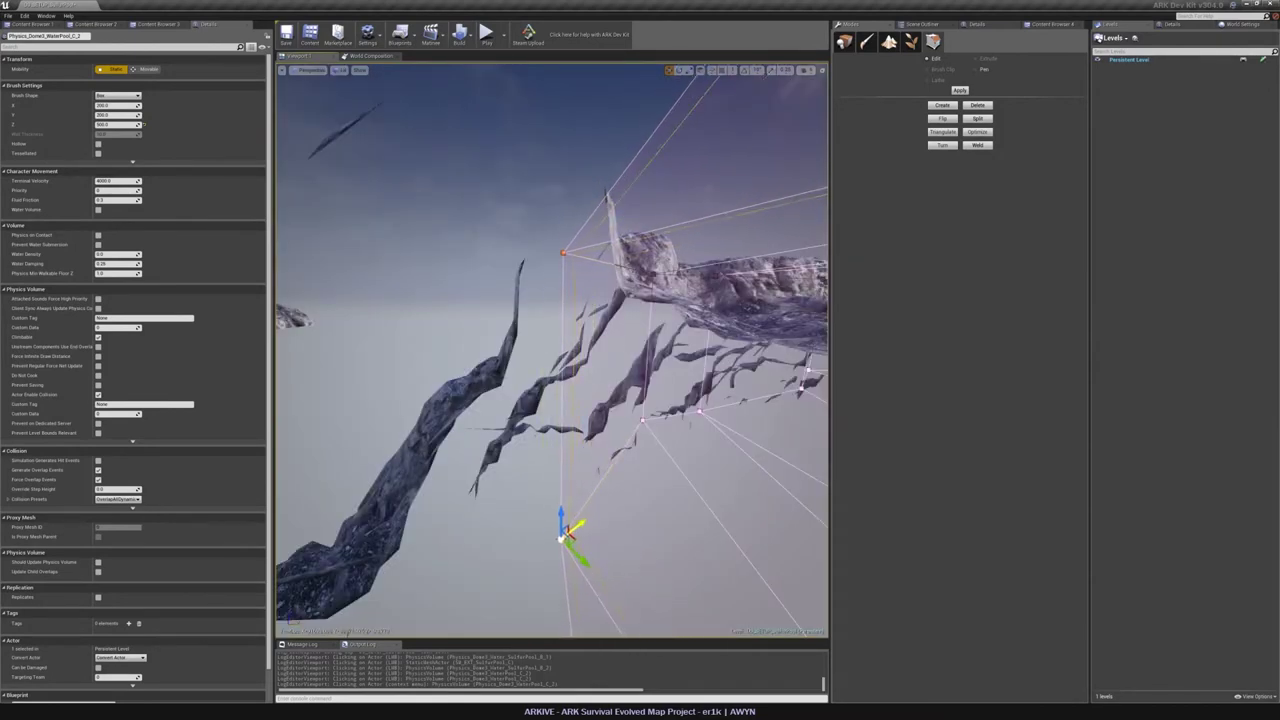
# Adjust the remaining misfitting vertex pairs where the volume meets the crater's inner wall.
pyautogui.moveTo(552, 350)
pyautogui.mouseDown(button='right')
pyautogui.moveTo(600, 354)
pyautogui.moveTo(585, 415)
pyautogui.moveTo(570, 420)
pyautogui.moveTo(600, 355)
pyautogui.moveTo(715, 365)
pyautogui.moveTo(600, 325)
pyautogui.moveTo(470, 305)
pyautogui.moveTo(430, 325)
pyautogui.moveTo(425, 385)
pyautogui.moveTo(455, 320)
pyautogui.moveTo(500, 315)
pyautogui.mouseUp(button='right')
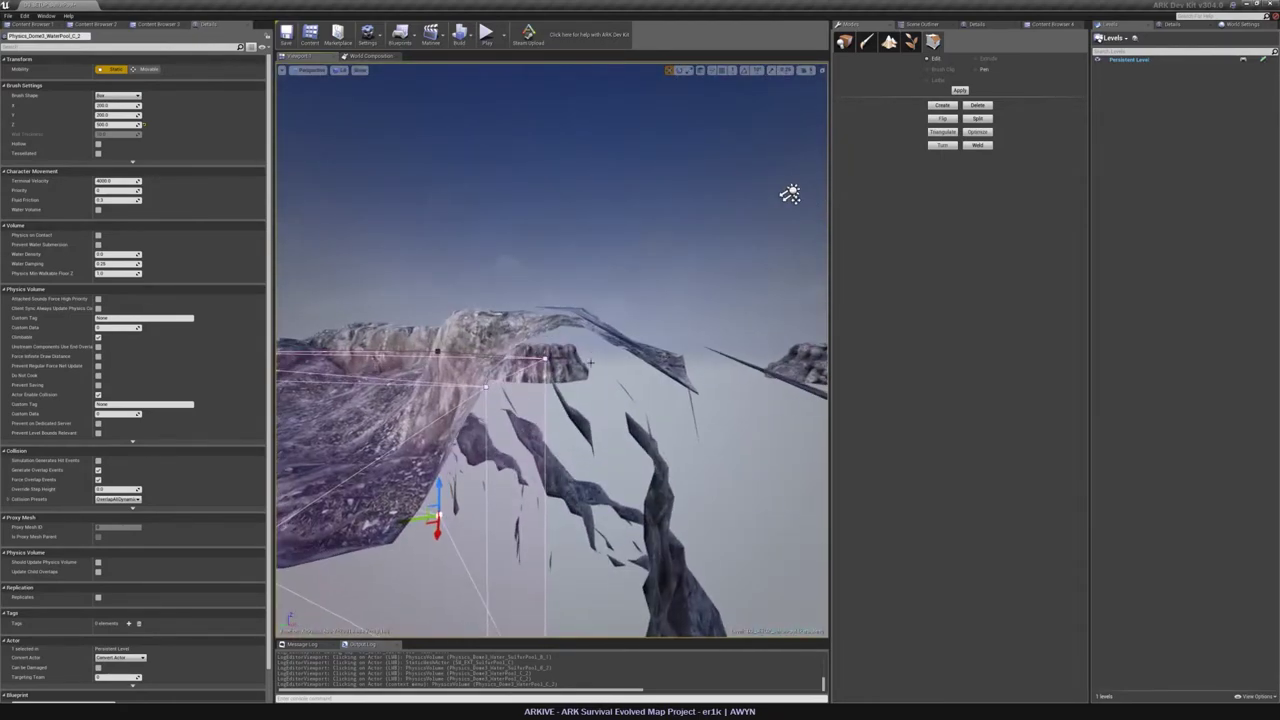
pyautogui.hotkey('alt', 'j')
pyautogui.hotkey('alt', 'g')
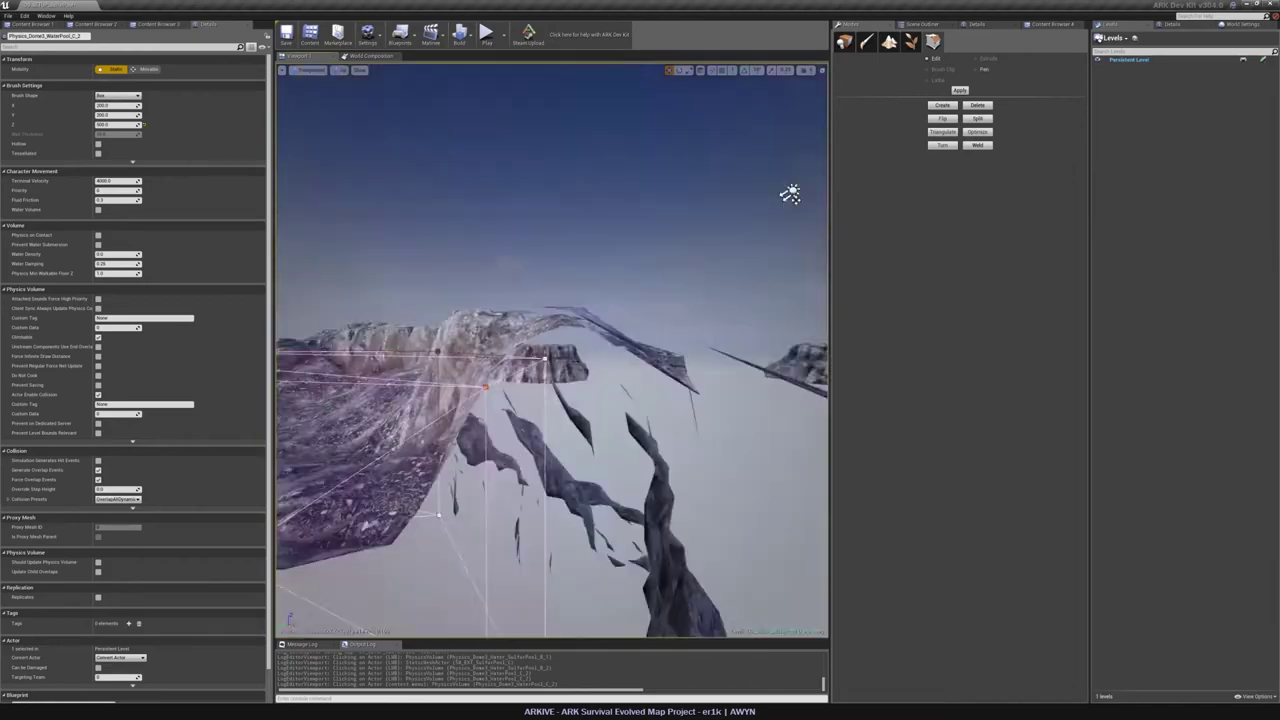
pyautogui.moveTo(600, 330)
pyautogui.mouseDown(button='right')
pyautogui.moveTo(500, 430)
pyautogui.moveTo(525, 360)
pyautogui.moveTo(500, 260)
pyautogui.mouseUp(button='right')
pyautogui.moveTo(550, 340)
pyautogui.mouseDown(button='right')
pyautogui.moveTo(560, 370)
pyautogui.moveTo(610, 390)
pyautogui.moveTo(625, 430)
pyautogui.moveTo(580, 440)
pyautogui.moveTo(570, 350)
pyautogui.moveTo(630, 350)
pyautogui.moveTo(620, 340)
pyautogui.moveTo(610, 400)
pyautogui.moveTo(620, 345)
pyautogui.moveTo(590, 315)
pyautogui.moveTo(635, 320)
pyautogui.mouseUp(button='right')
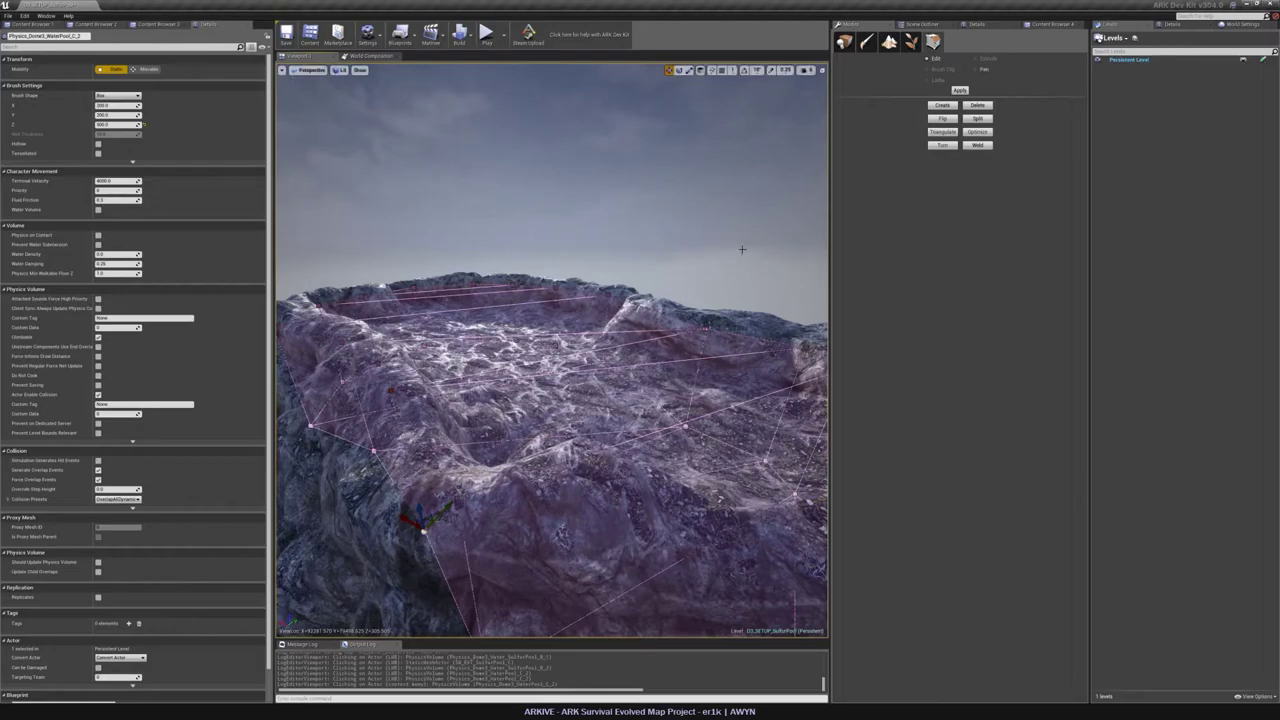
# Check the reshaped volume around crater C, leave geometry editing with nothing selected and save the level.
pyautogui.moveTo(546, 302); pyautogui.dragTo(470, 270, button='right')
pyautogui.moveTo(742, 249); pyautogui.dragTo(742, 249, button='right')
pyautogui.click(514, 314)
pyautogui.moveTo(514, 314); pyautogui.dragTo(514, 314, button='right')
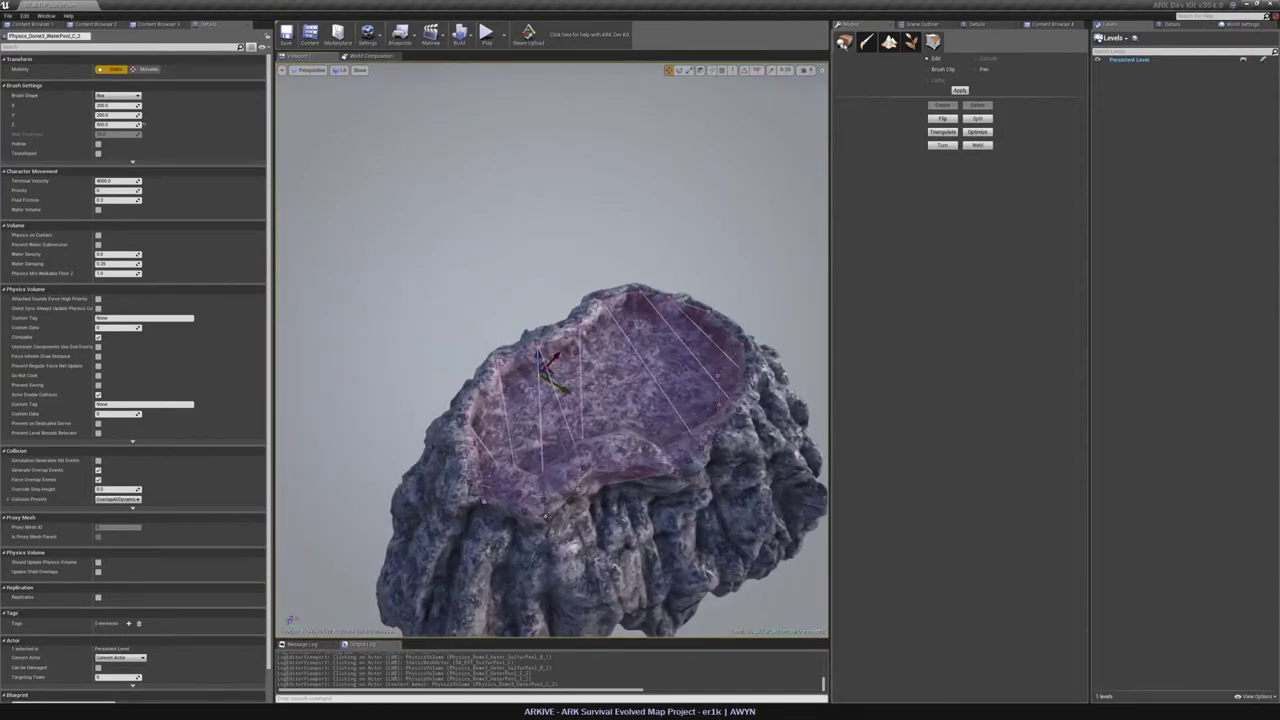
pyautogui.press('Escape')
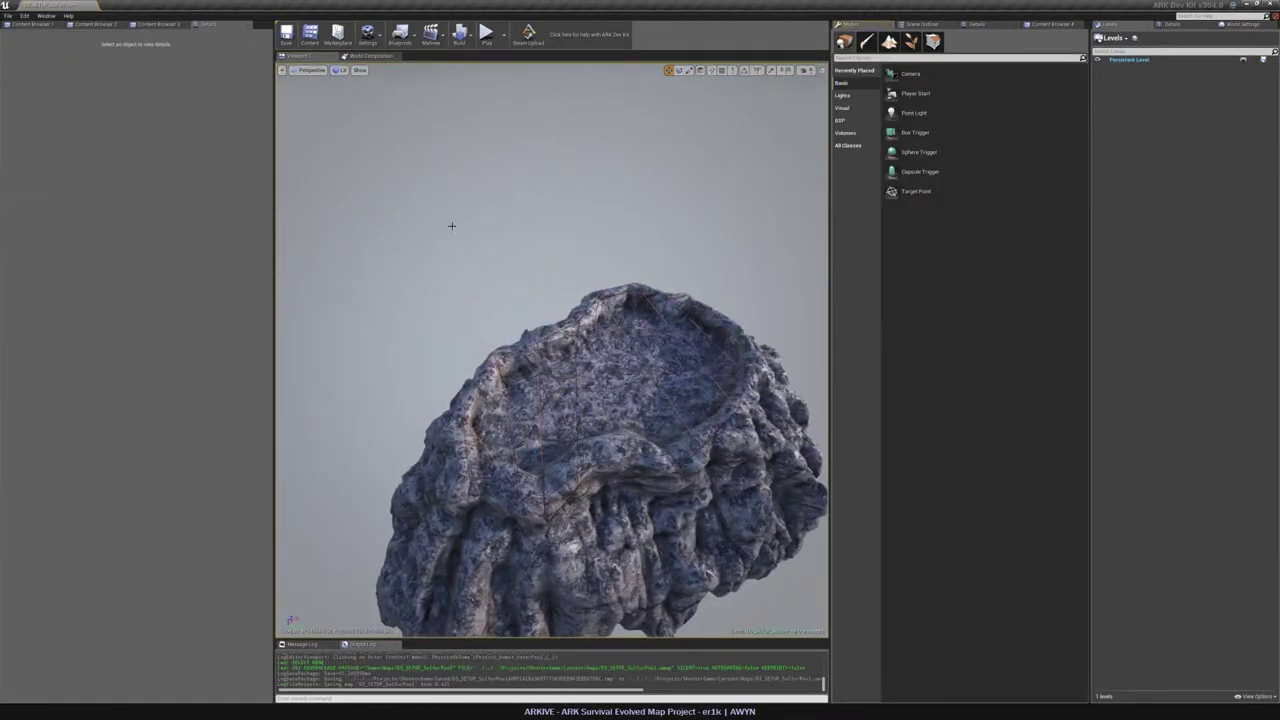
# Select the Physics_Dome3_WaterPool_C_2 volume and duplicate it beside its crater.
pyautogui.moveTo(552, 350); pyautogui.dragTo(735, 430, button='right')
pyautogui.press('w')
pyautogui.press('s')
pyautogui.click(385, 230)
pyautogui.click(388, 228)
pyautogui.click(388, 225)
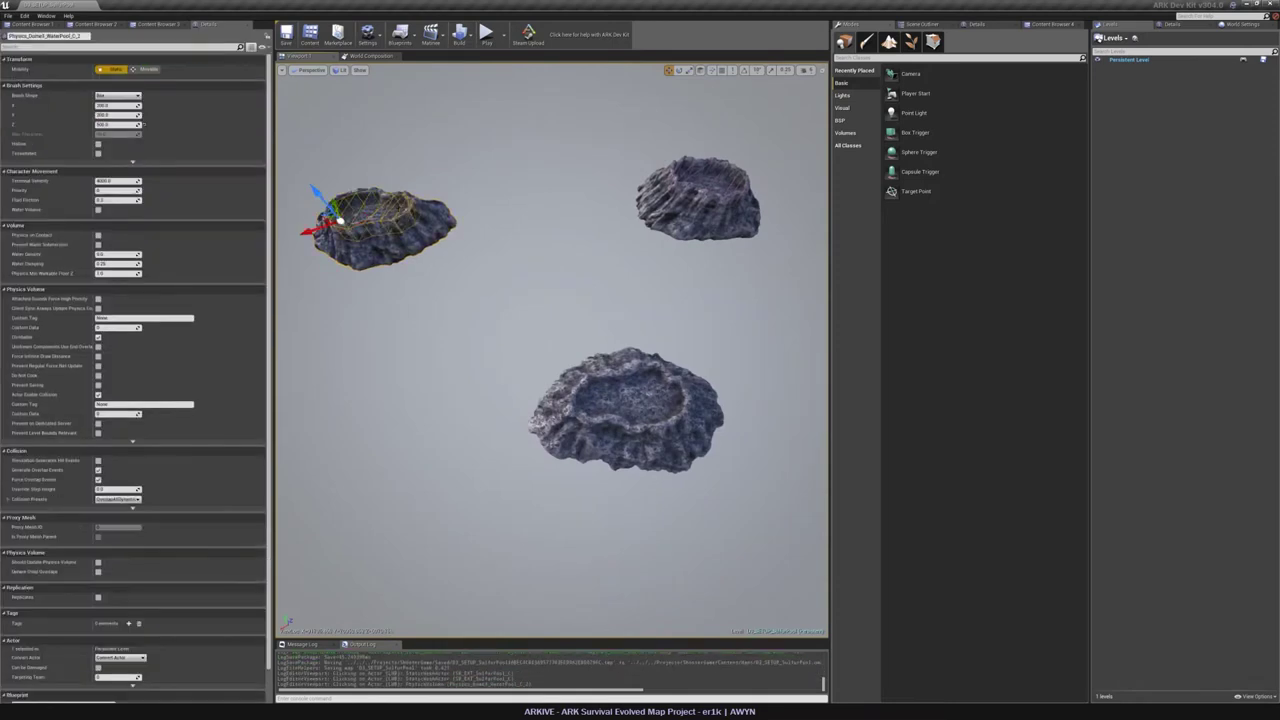
pyautogui.keyDown('alt'); pyautogui.moveTo(311, 231); pyautogui.dragTo(440, 187); pyautogui.keyUp('alt')
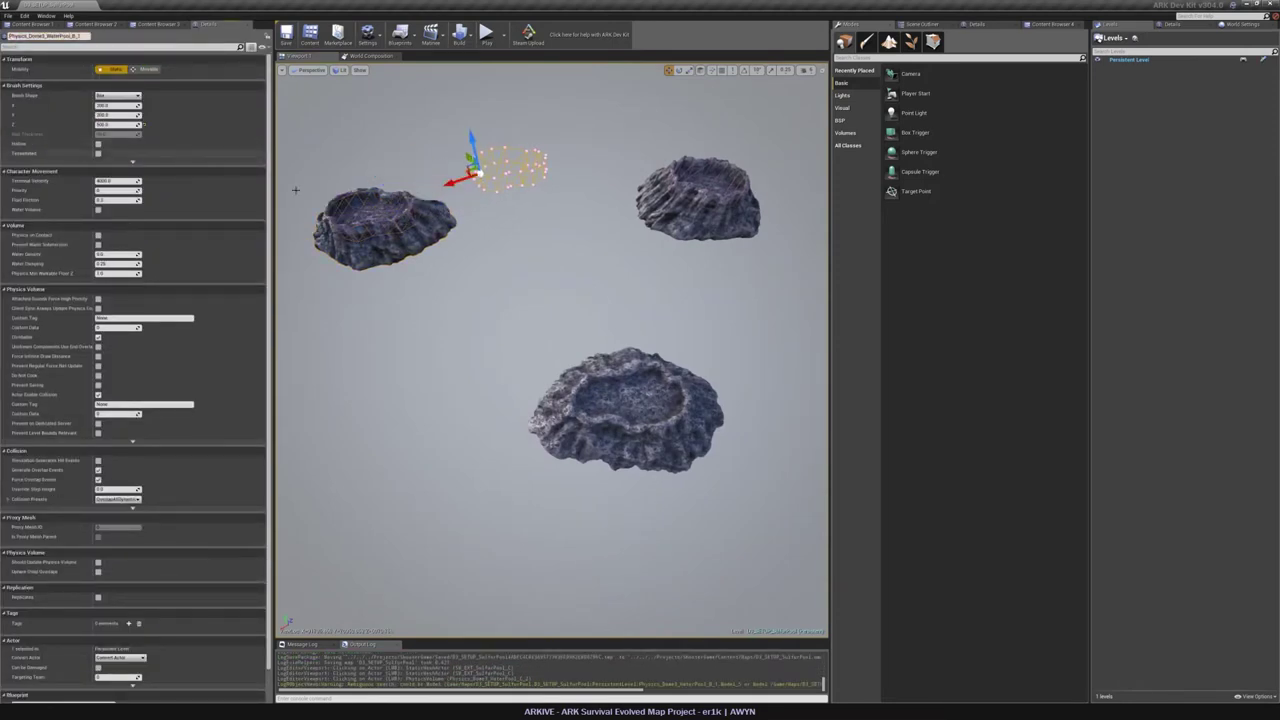
# Check the original volume's name, select the copy and move it onto the third, empty crater.
pyautogui.click(370, 198)
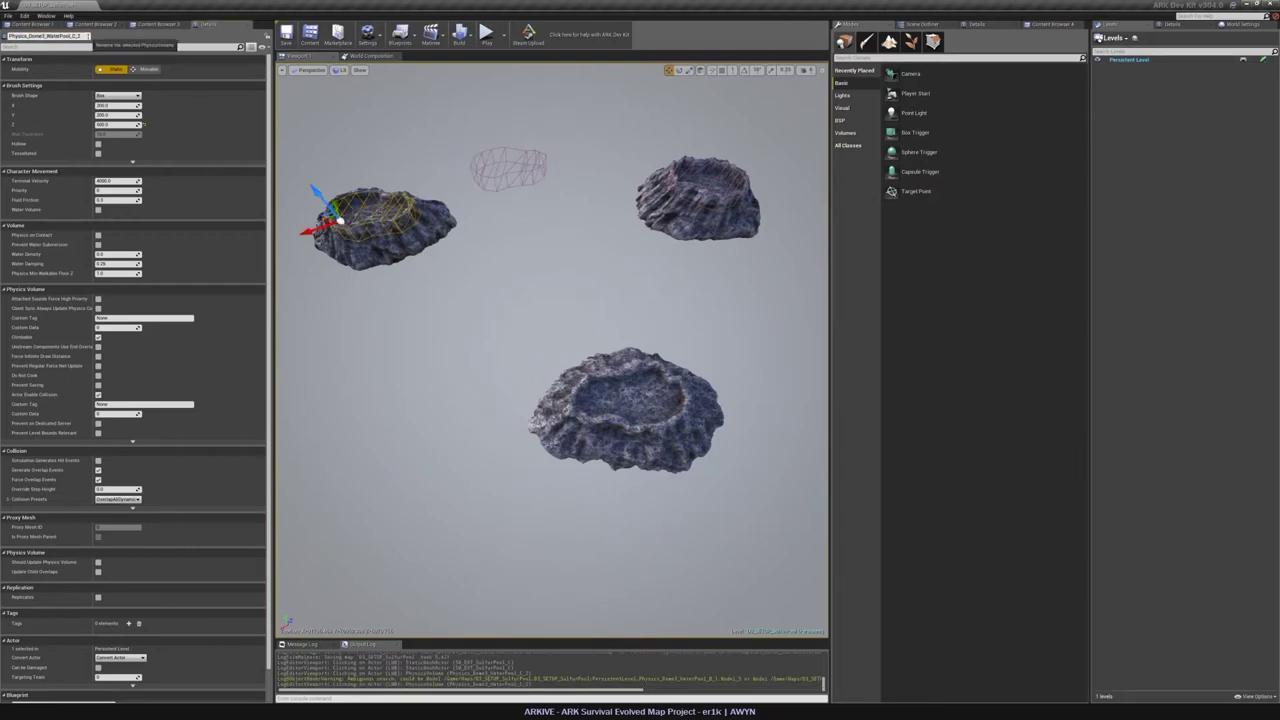
pyautogui.click(515, 174)
pyautogui.moveTo(481, 174); pyautogui.dragTo(621, 378)
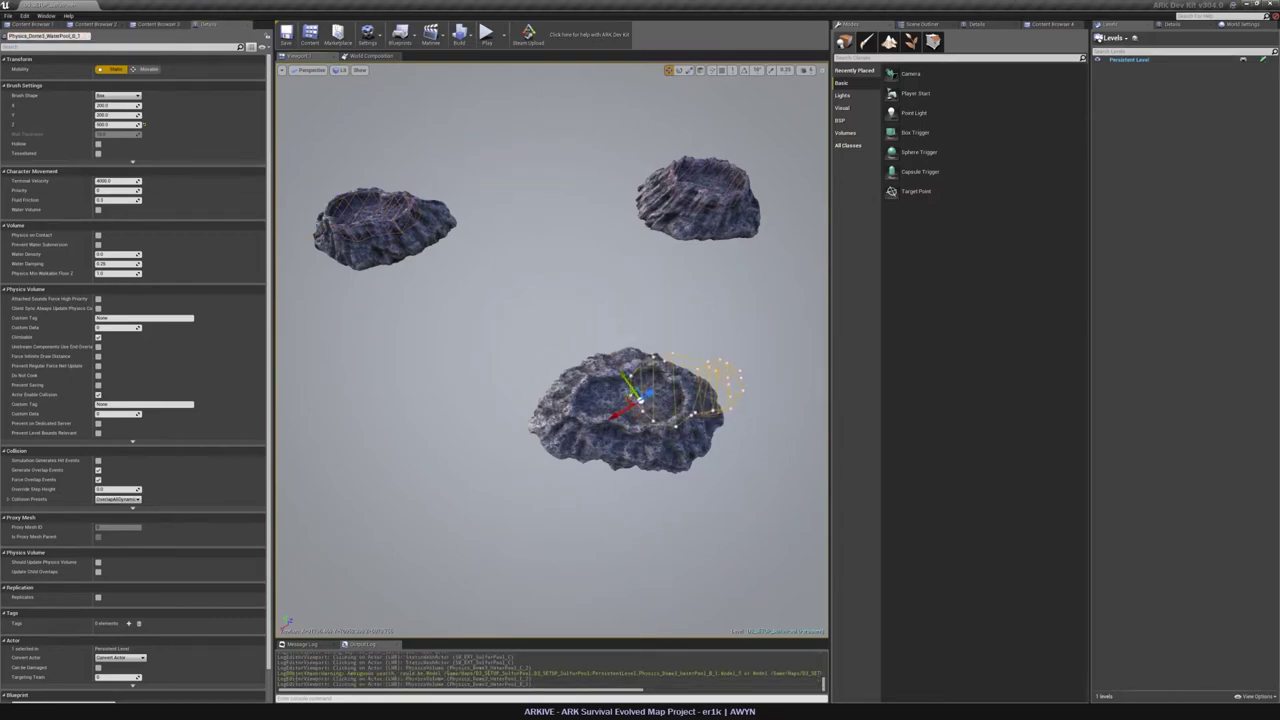
# Shift and rotate the copied volume in the top view to line up with the third crater's outline.
pyautogui.moveTo(643, 337); pyautogui.dragTo(602, 166, button='right')
pyautogui.hotkey('alt', 'j')
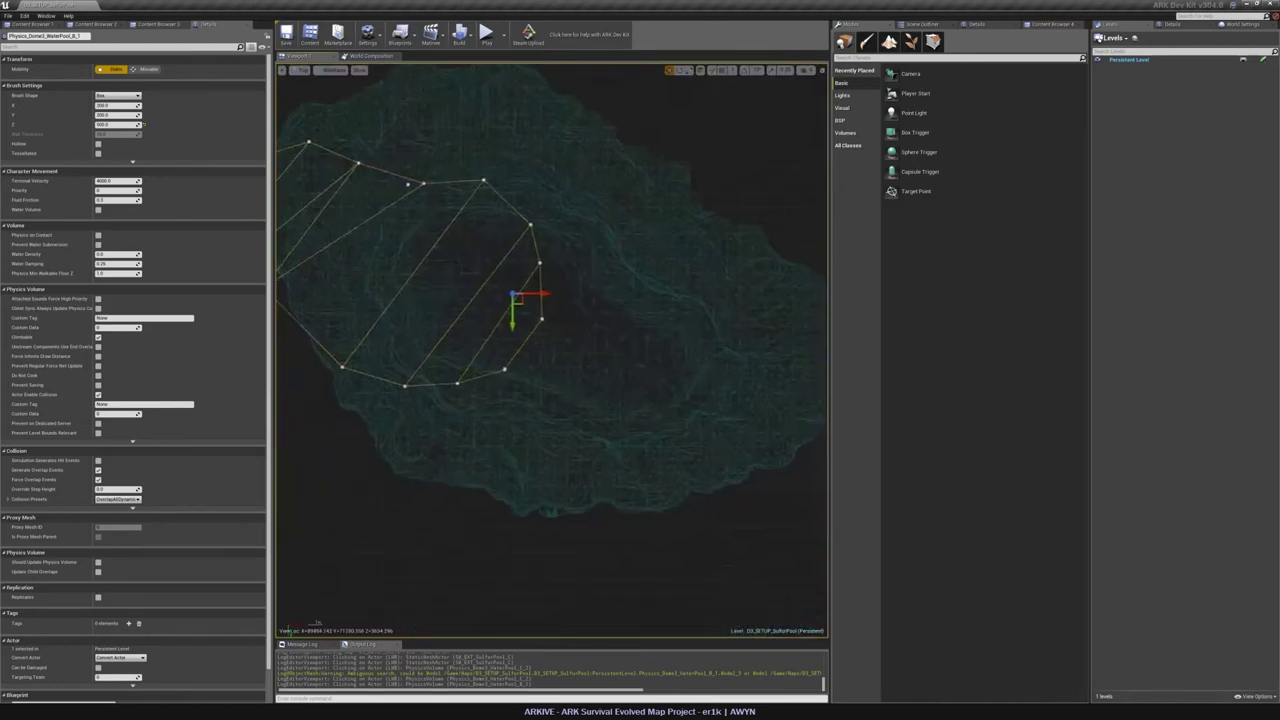
pyautogui.keyDown('ctrl'); pyautogui.moveTo(471, 228); pyautogui.dragTo(631, 280); pyautogui.keyUp('ctrl')
pyautogui.keyDown('ctrl'); pyautogui.moveTo(631, 280); pyautogui.dragTo(702, 292, button='right'); pyautogui.keyUp('ctrl')
pyautogui.keyDown('ctrl'); pyautogui.moveTo(702, 292); pyautogui.dragTo(437, 229); pyautogui.keyUp('ctrl')
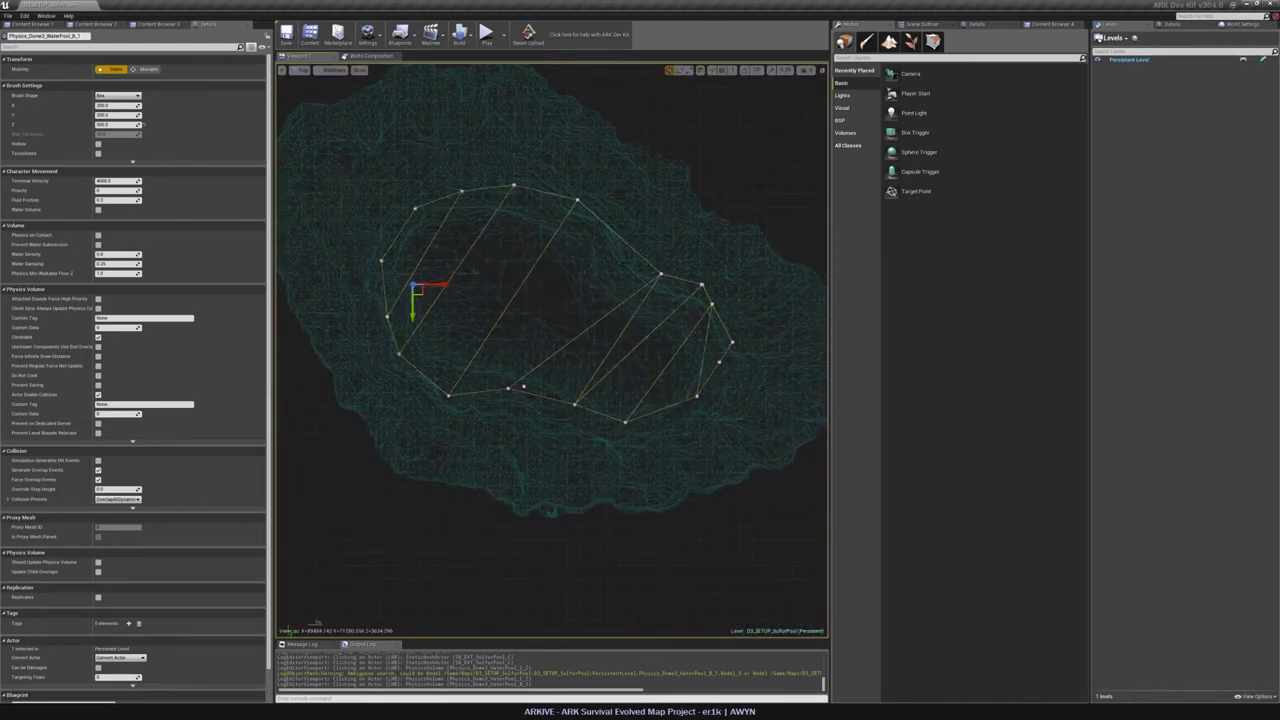
pyautogui.moveTo(437, 229)
pyautogui.keyDown('ctrl'); pyautogui.mouseDown(button='right')
pyautogui.moveTo(461, 230)
pyautogui.moveTo(446, 230)
pyautogui.mouseUp(button='right'); pyautogui.keyUp('ctrl')
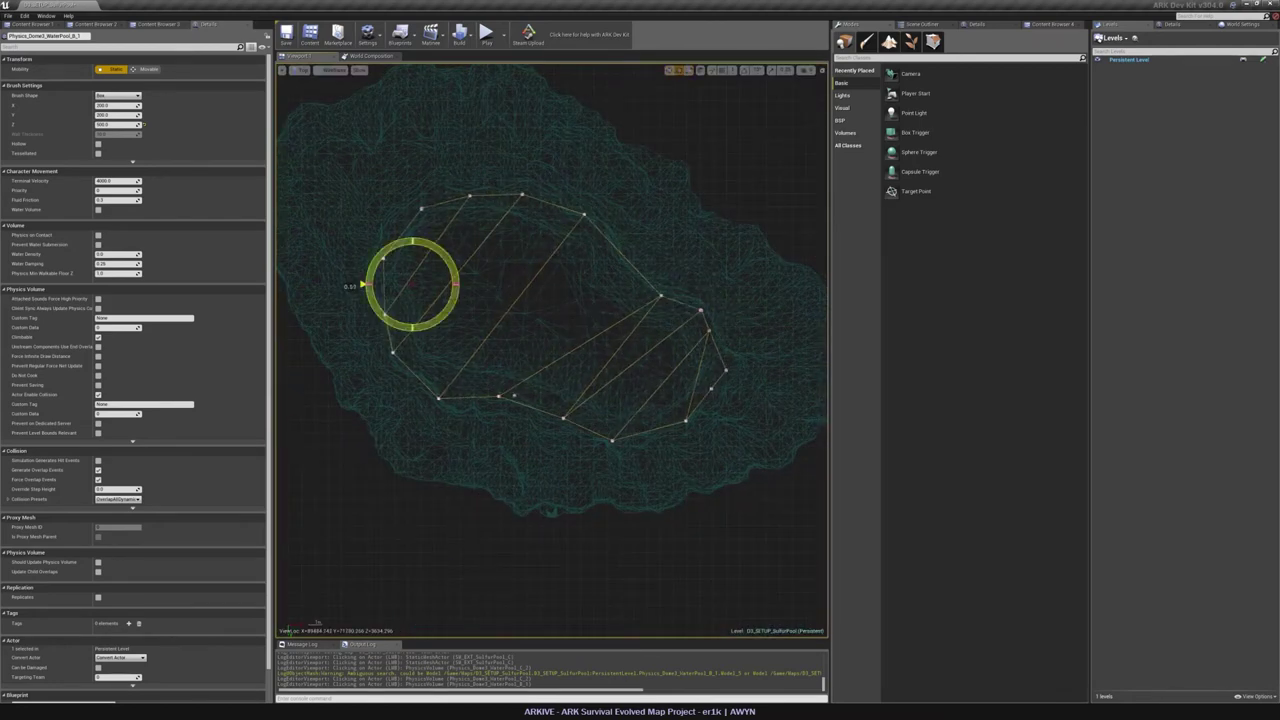
# Try scaling the copied volume to suit the third crater, and undo the scaling.
pyautogui.hotkey('alt', 'g')
pyautogui.moveTo(636, 340); pyautogui.dragTo(600, 329, button='right')
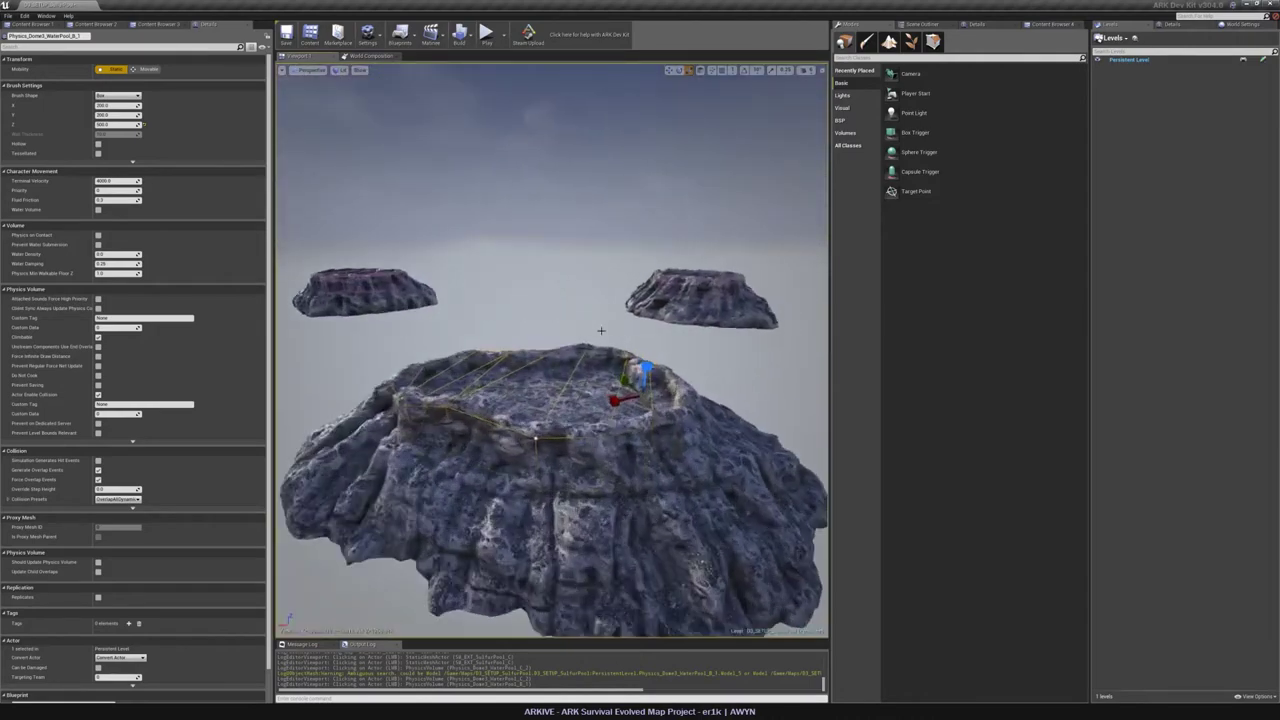
pyautogui.keyDown('ctrl'); pyautogui.moveTo(600, 329); pyautogui.dragTo(597, 329); pyautogui.keyUp('ctrl')
pyautogui.moveTo(597, 329); pyautogui.dragTo(700, 230, button='right')
pyautogui.hotkey('alt', 'j')
pyautogui.hotkey('ctrl', 'z')
pyautogui.hotkey('alt', 'g')
# Compare the copied volume with the third crater's outline in the top view and delete the copy.
pyautogui.moveTo(640, 355); pyautogui.dragTo(606, 430, button='right')
pyautogui.hotkey('alt', 'j')
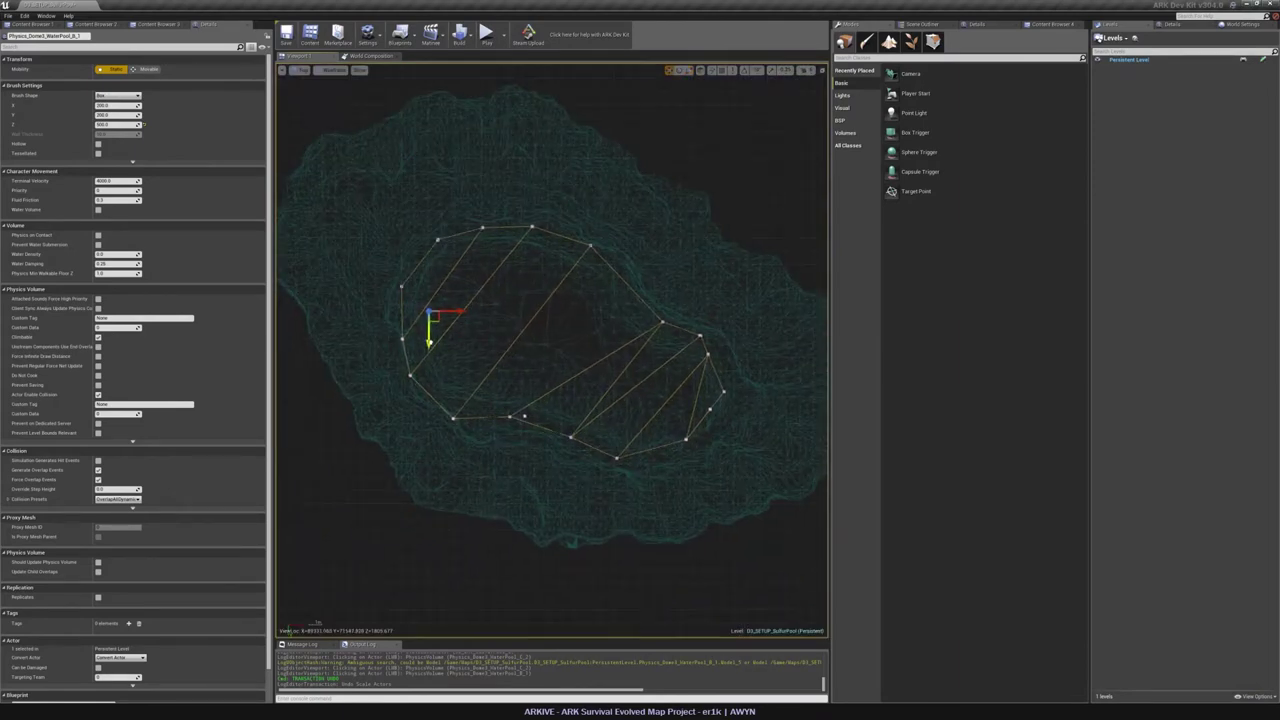
pyautogui.moveTo(430, 343); pyautogui.dragTo(484, 357, button='right')
pyautogui.scroll(5, 515, 230)
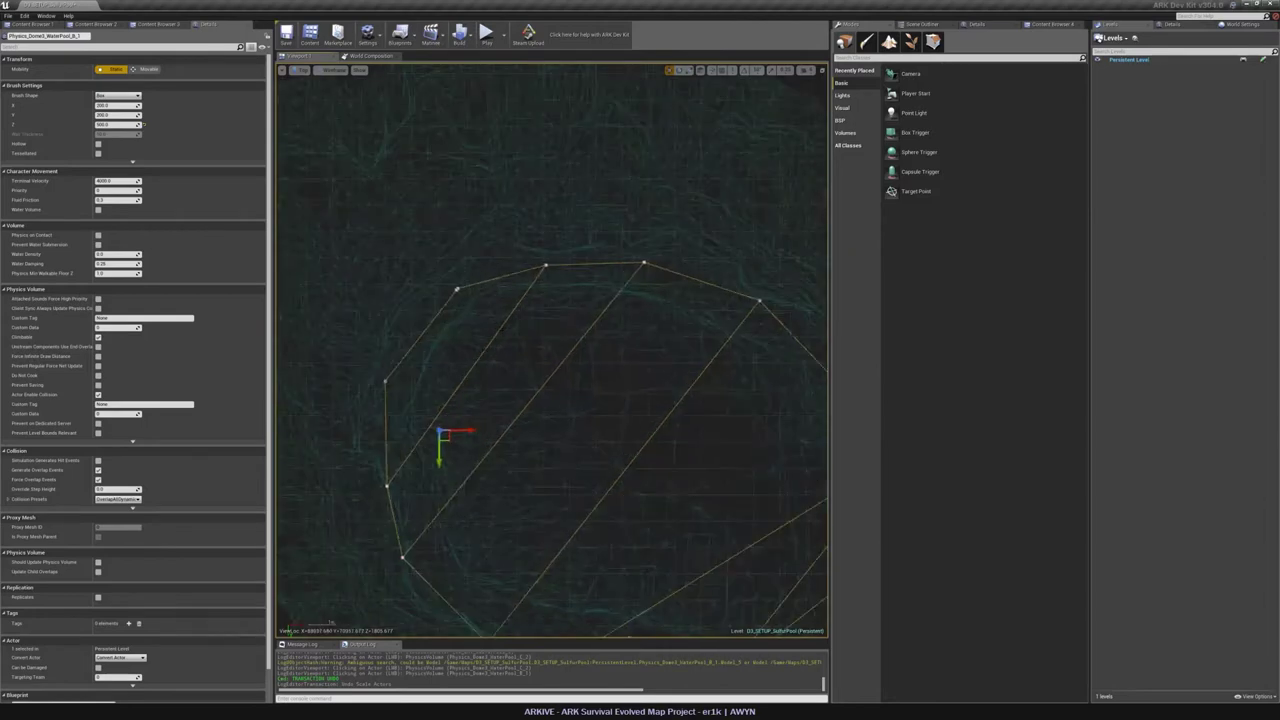
pyautogui.scroll(8, 446, 296)
pyautogui.scroll(-13, 480, 290)
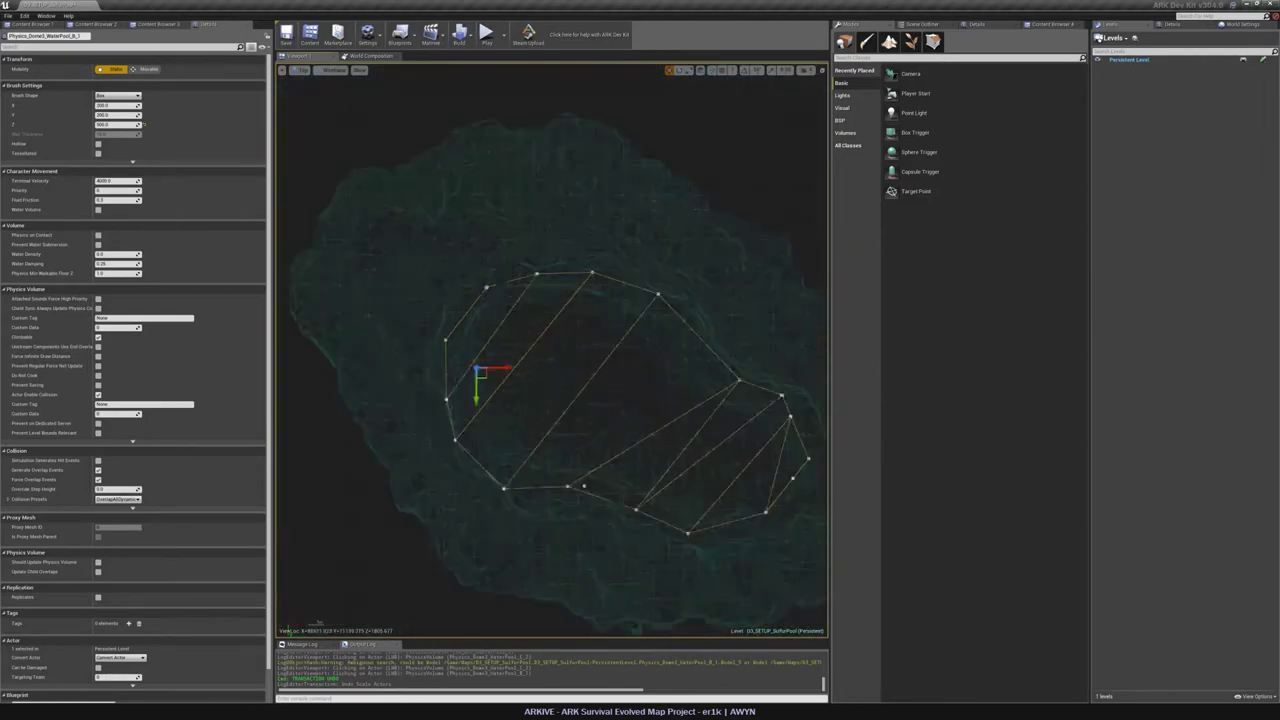
pyautogui.press('Delete')
# Select the Physics_Dome3_WaterPool_B_1 volume in the top view and duplicate it towards the third crater.
pyautogui.scroll(-14, 555, 348)
pyautogui.click(352, 498)
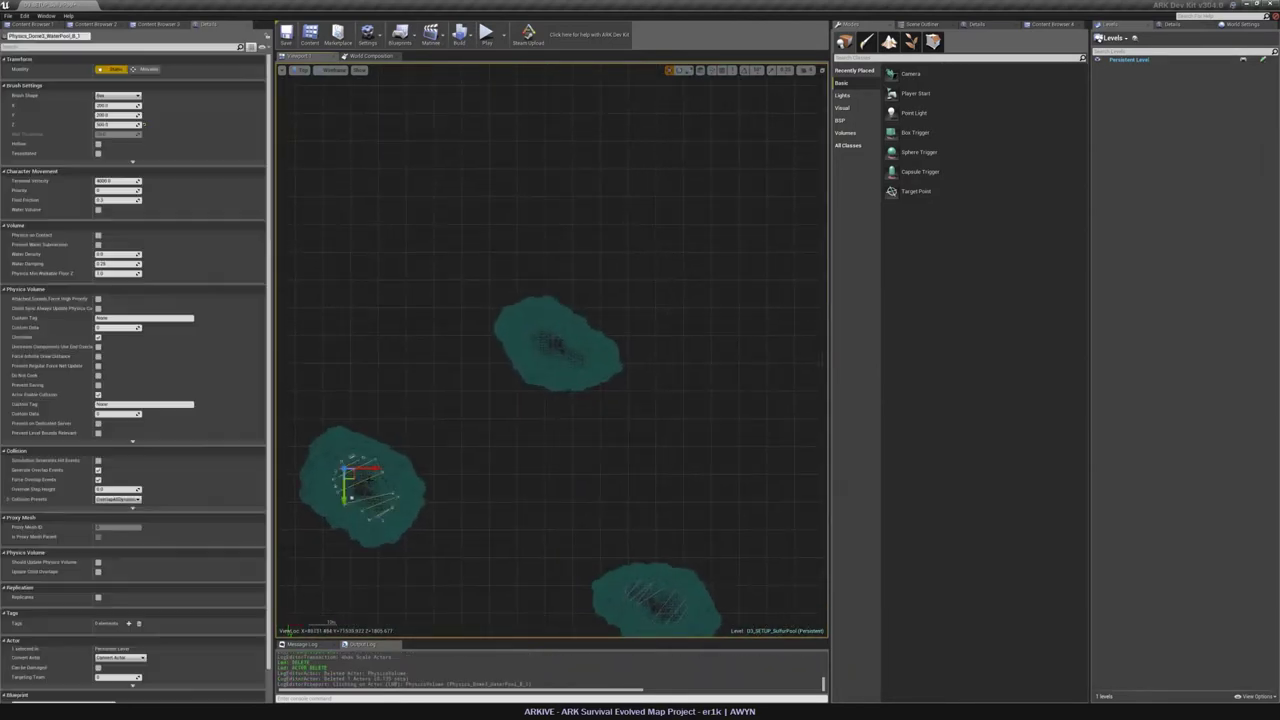
pyautogui.moveTo(381, 470)
pyautogui.mouseDown(button='right')
pyautogui.moveTo(499, 338)
pyautogui.moveTo(365, 471)
pyautogui.mouseUp(button='right')
pyautogui.scroll(9, 506, 400)
pyautogui.scroll(-6, 508, 370)
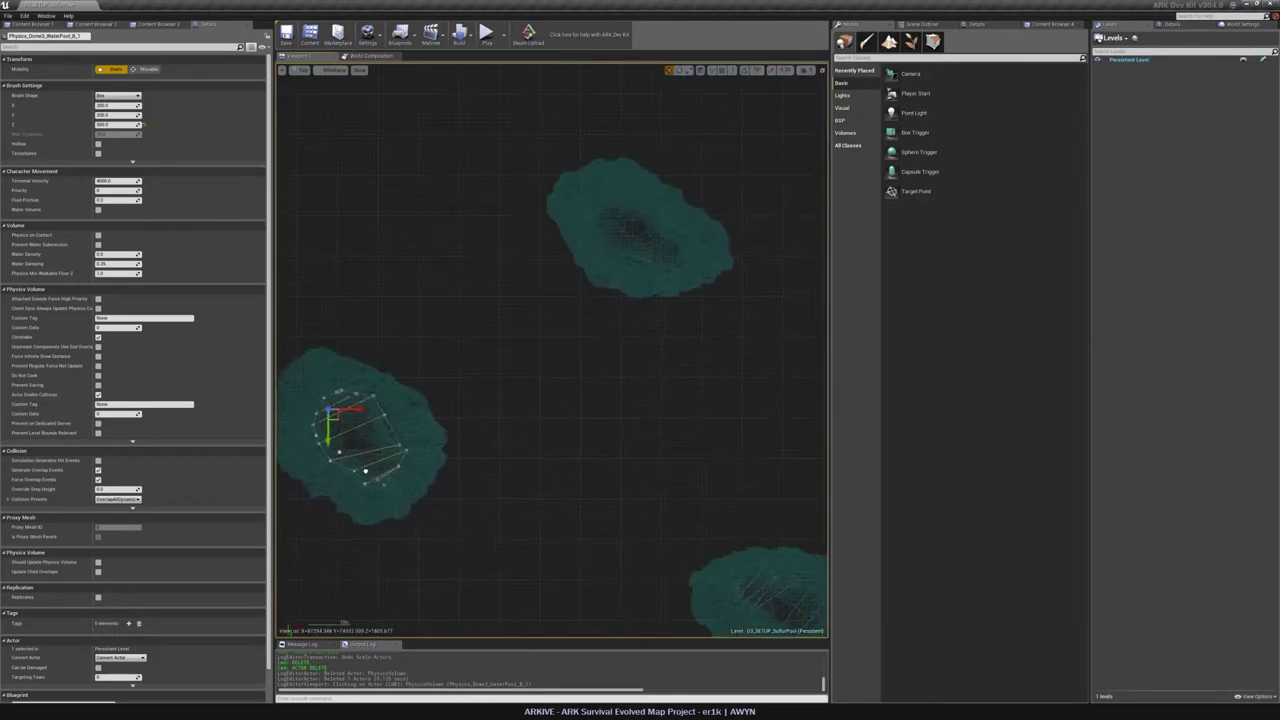
pyautogui.keyDown('alt'); pyautogui.moveTo(353, 409); pyautogui.dragTo(616, 410); pyautogui.keyUp('alt')
# Shift the new copy onto the third crater and center it within the crater's outline.
pyautogui.moveTo(637, 271); pyautogui.dragTo(640, 242)
pyautogui.scroll(9, 664, 193)
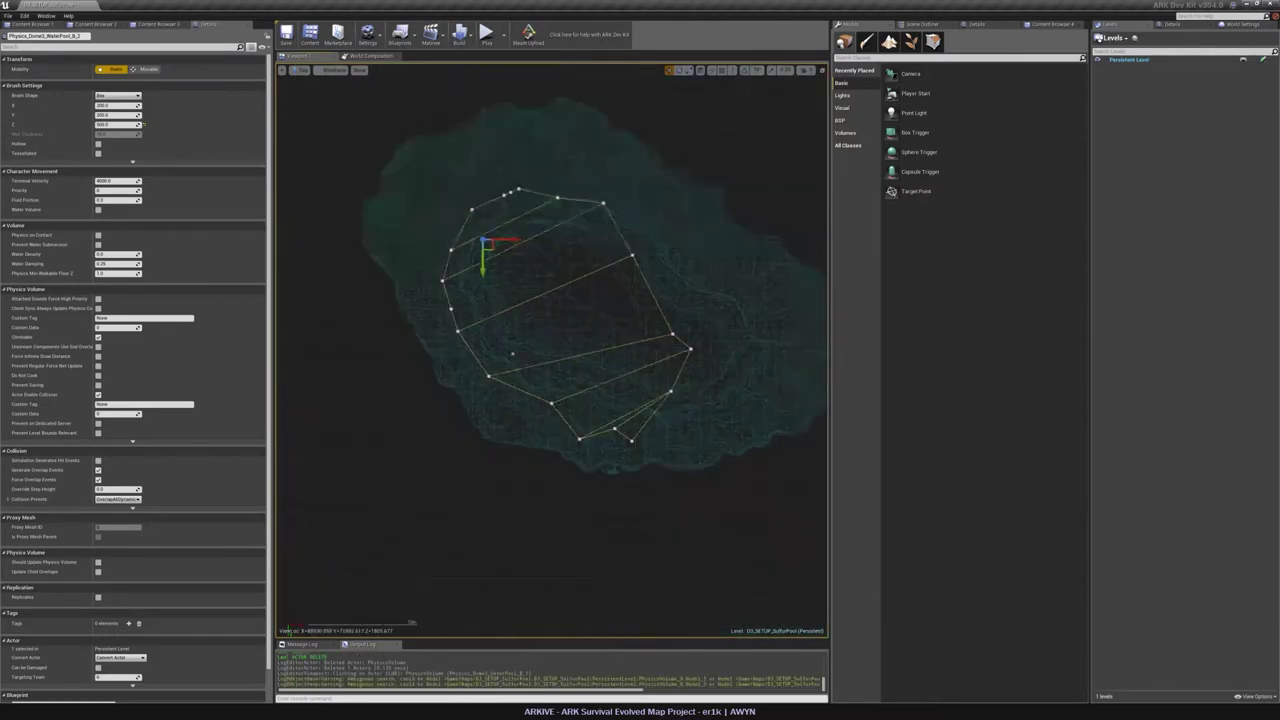
pyautogui.moveTo(451, 246); pyautogui.dragTo(488, 246)
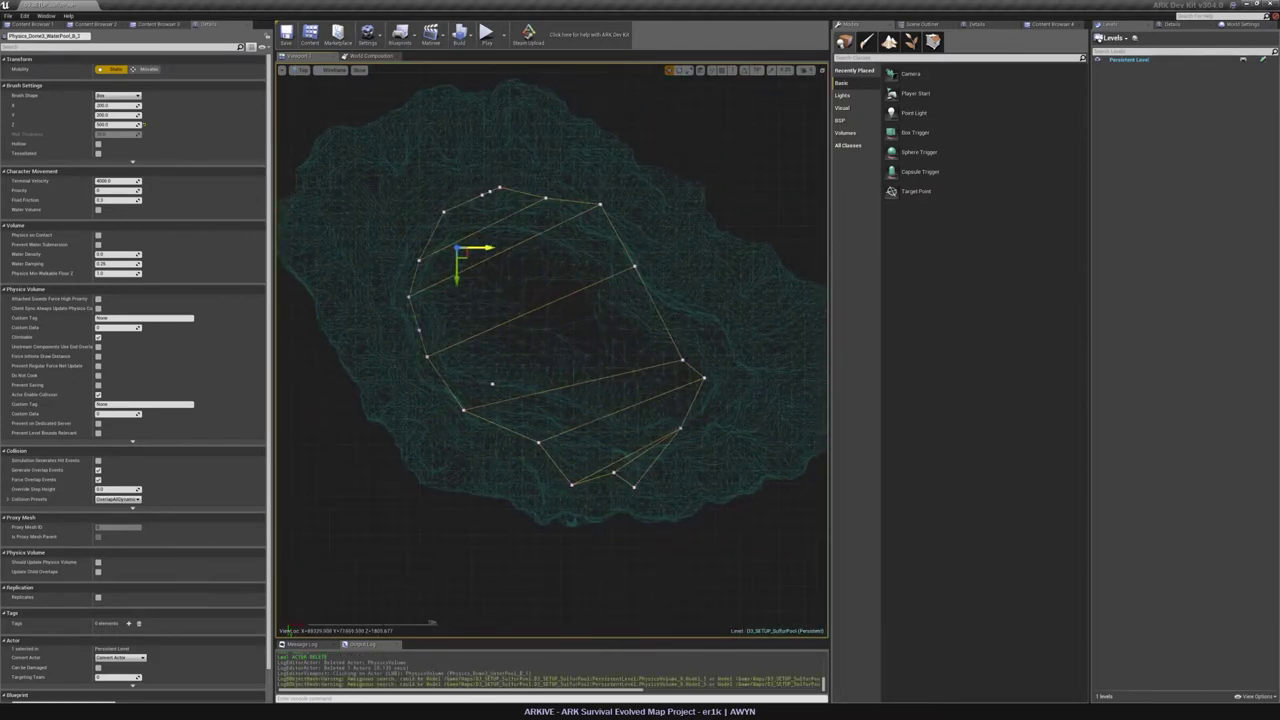
pyautogui.moveTo(515, 256); pyautogui.dragTo(490, 285, button='right')
pyautogui.scroll(3, 490, 285)
pyautogui.scroll(-20, 450, 190)
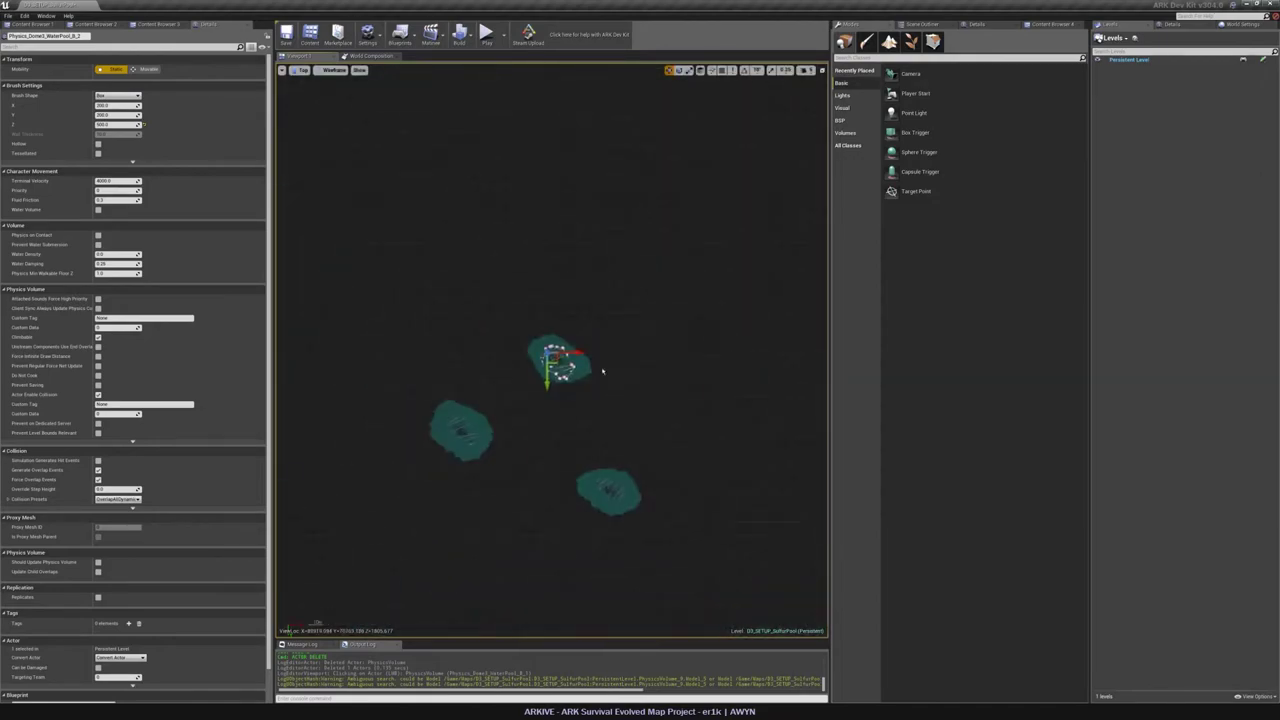
# Open the copied volume over the third crater in geometry editing, framed in the top view.
pyautogui.scroll(15, 437, 428)
pyautogui.scroll(-14, 451, 357)
pyautogui.scroll(6, 680, 405)
pyautogui.moveTo(680, 405); pyautogui.dragTo(608, 629, button='right')
pyautogui.click(933, 42)
pyautogui.scroll(8, 550, 283)
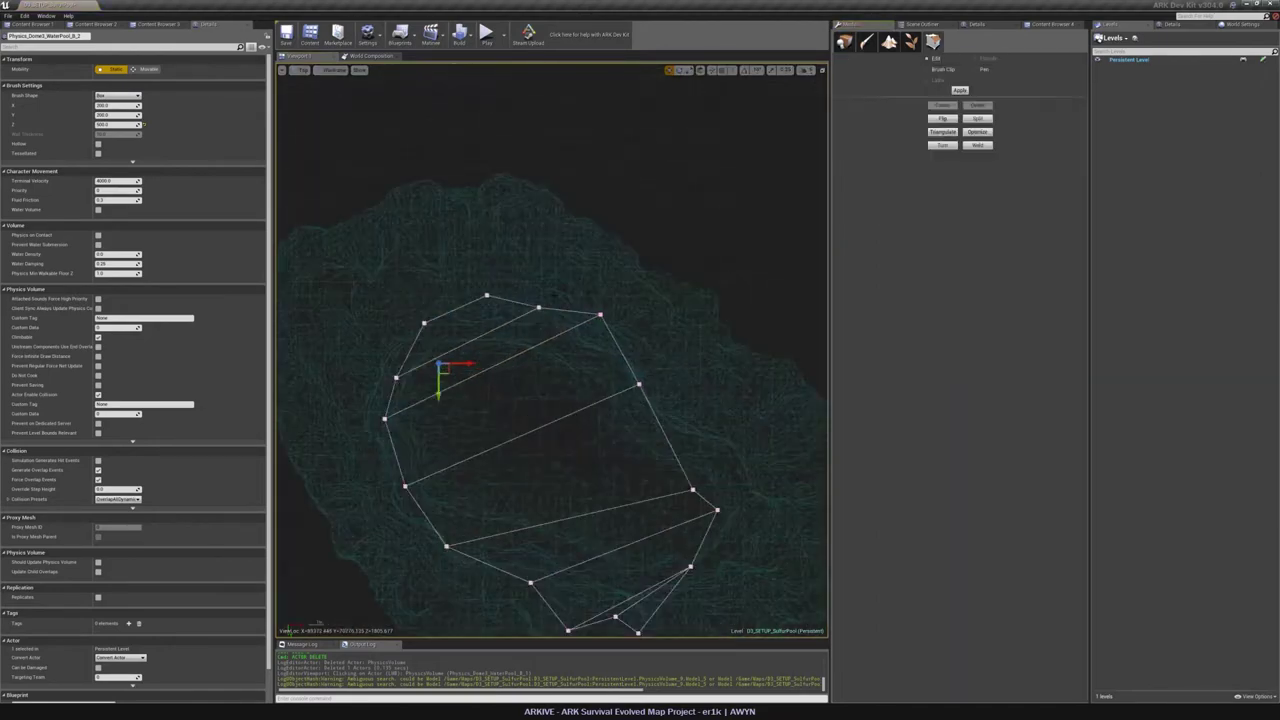
# Move the vertex at the volume's far right corner outward to the third crater's inner wall in the top view.
pyautogui.moveTo(550, 283)
pyautogui.mouseDown(button='right')
pyautogui.moveTo(559, 204)
pyautogui.moveTo(540, 190)
pyautogui.moveTo(610, 215)
pyautogui.moveTo(632, 200)
pyautogui.mouseUp(button='right')
pyautogui.hotkey('alt', 'g')
pyautogui.hotkey('alt', 'j')
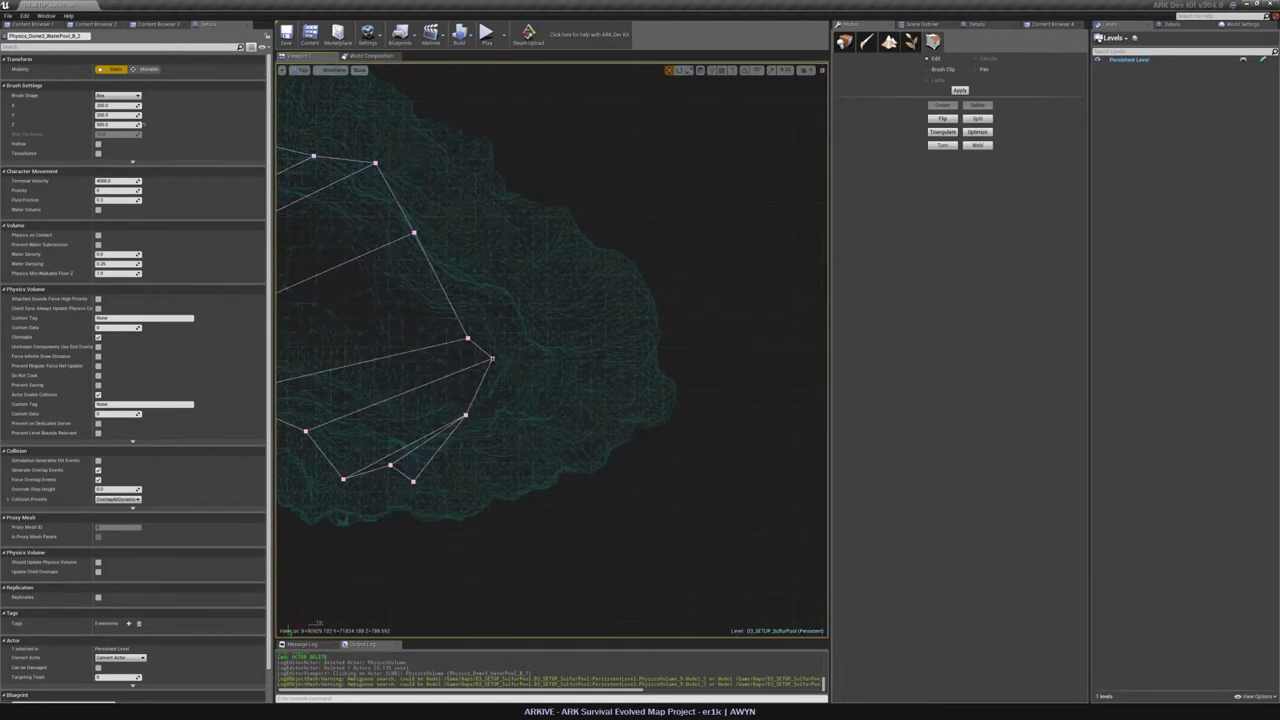
pyautogui.click(491, 357)
pyautogui.scroll(4, 491, 357)
pyautogui.moveTo(497, 335); pyautogui.dragTo(534, 286)
# Reposition the next two vertices along the volume's upper right edge so that edge follows the crater wall.
pyautogui.moveTo(402, 174); pyautogui.dragTo(565, 314, button='right')
pyautogui.click(557, 275)
pyautogui.moveTo(562, 282); pyautogui.dragTo(559, 345)
pyautogui.moveTo(485, 197); pyautogui.dragTo(550, 286, button='right')
pyautogui.click(553, 236)
pyautogui.moveTo(560, 242); pyautogui.dragTo(553, 320)
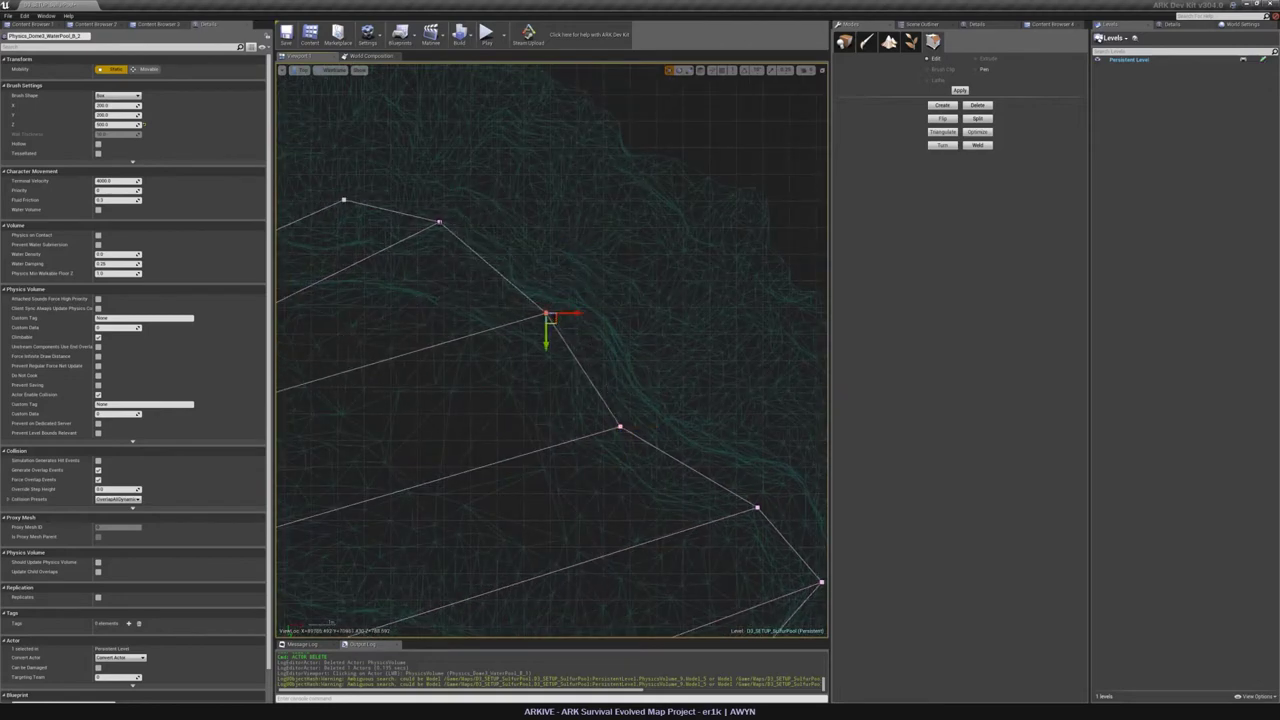
# Adjust the vertices across the volume's top edge and upper left corner to fit the crater's inner outline.
pyautogui.click(439, 223)
pyautogui.moveTo(446, 229); pyautogui.dragTo(471, 251)
pyautogui.moveTo(471, 251); pyautogui.dragTo(666, 282, button='right')
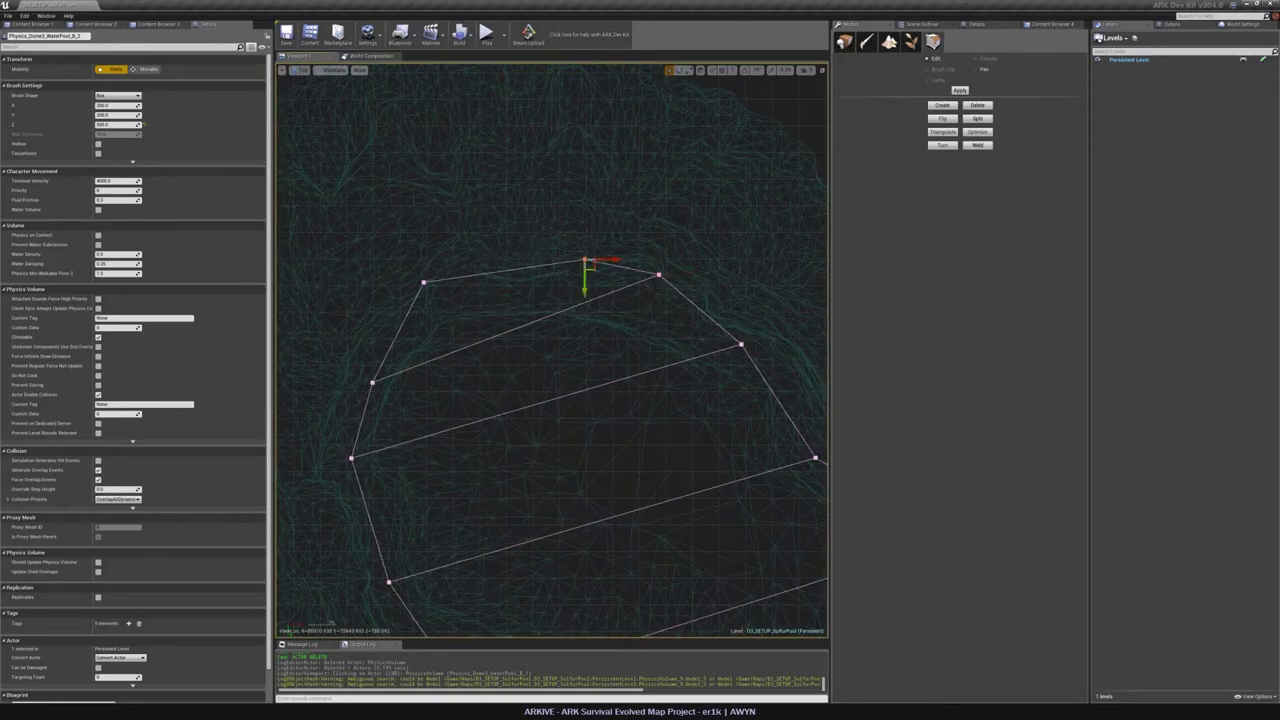
pyautogui.moveTo(491, 305); pyautogui.dragTo(495, 302)
pyautogui.moveTo(428, 320); pyautogui.dragTo(514, 220, button='right')
pyautogui.click(458, 284)
pyautogui.moveTo(466, 290); pyautogui.dragTo(473, 285)
pyautogui.moveTo(470, 370); pyautogui.dragTo(425, 198, button='right')
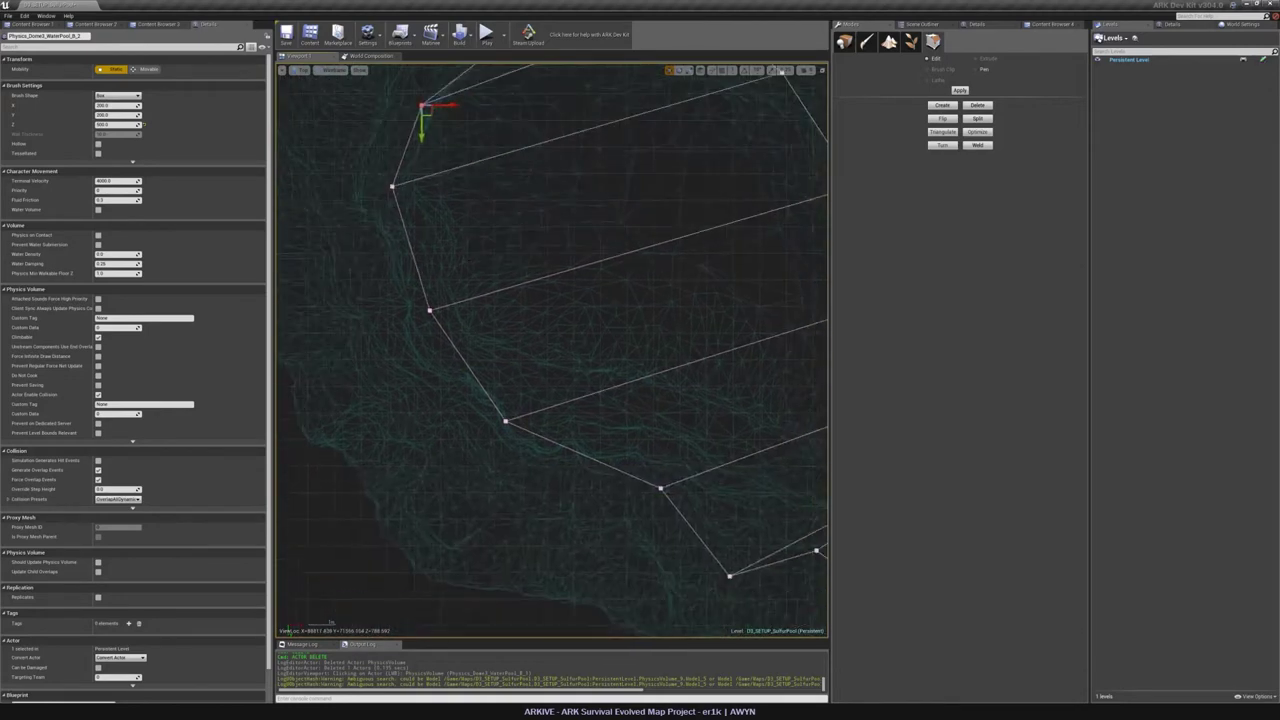
# Pull the vertices at the volume's protruding lower tip inward to line up with the crater's lower wall.
pyautogui.moveTo(559, 426); pyautogui.dragTo(330, 302, button='right')
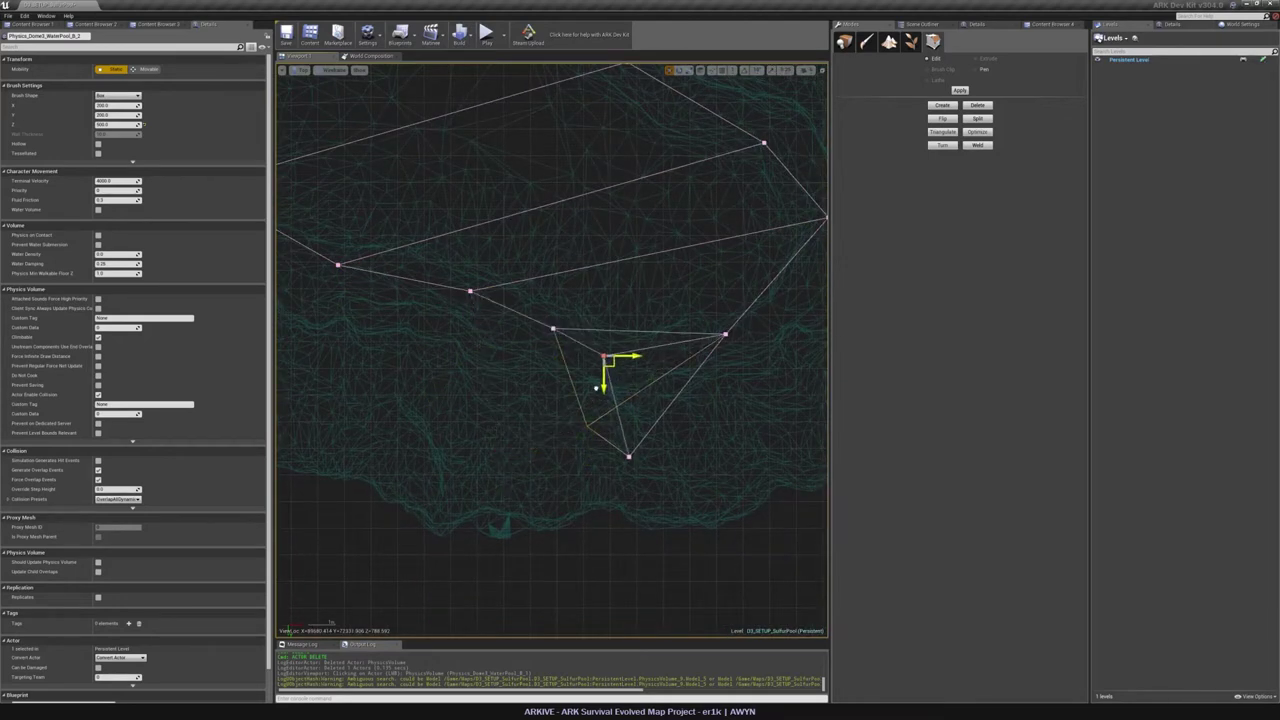
pyautogui.moveTo(701, 412); pyautogui.dragTo(689, 389)
pyautogui.moveTo(734, 357); pyautogui.dragTo(558, 393, button='right')
# Reshape the volume's right end by moving its end vertices to round it off along the crater wall.
pyautogui.click(549, 370)
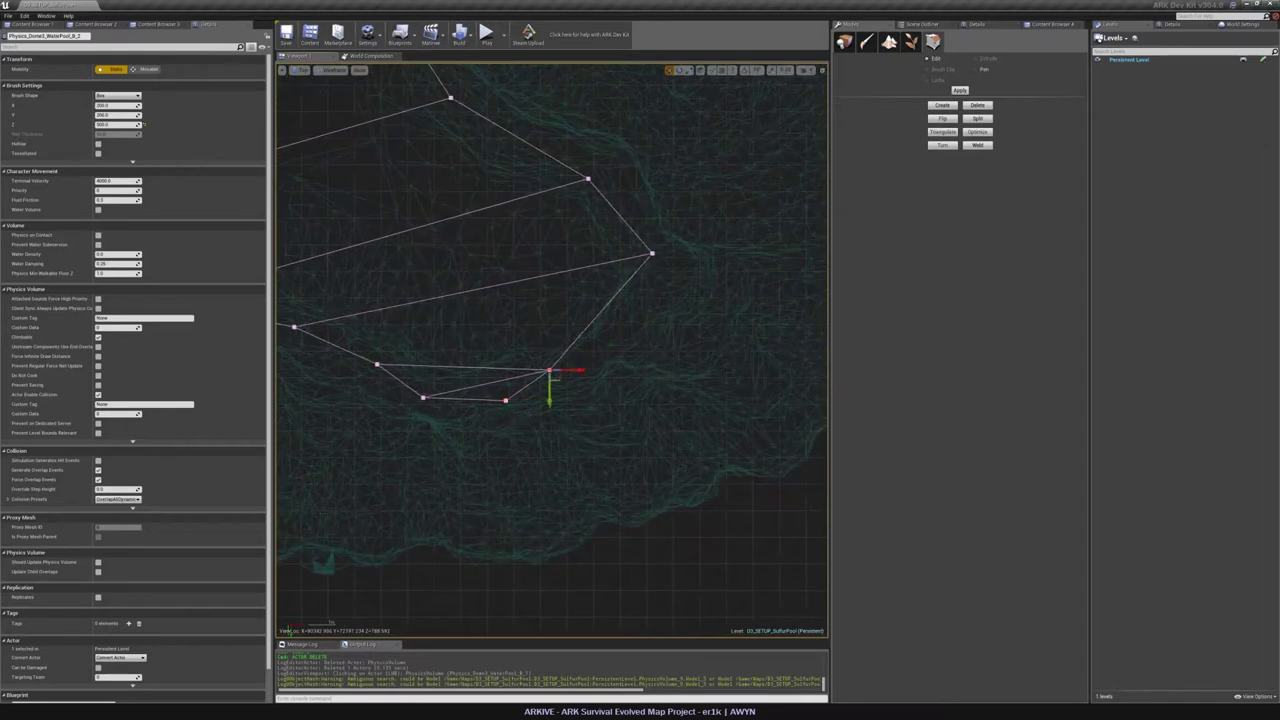
pyautogui.click(652, 253)
pyautogui.moveTo(680, 279); pyautogui.dragTo(698, 275)
pyautogui.click(588, 179)
pyautogui.moveTo(600, 197); pyautogui.dragTo(599, 178)
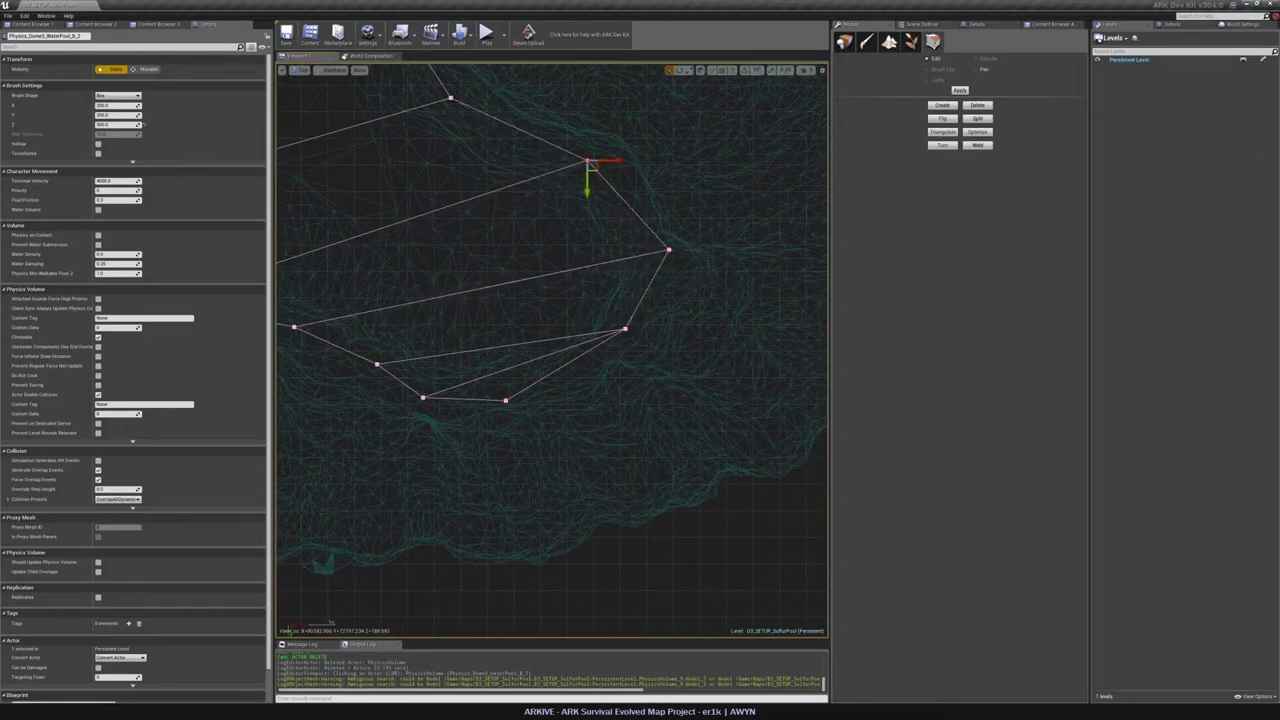
pyautogui.click(669, 250)
pyautogui.moveTo(675, 281); pyautogui.dragTo(664, 266)
pyautogui.click(624, 328)
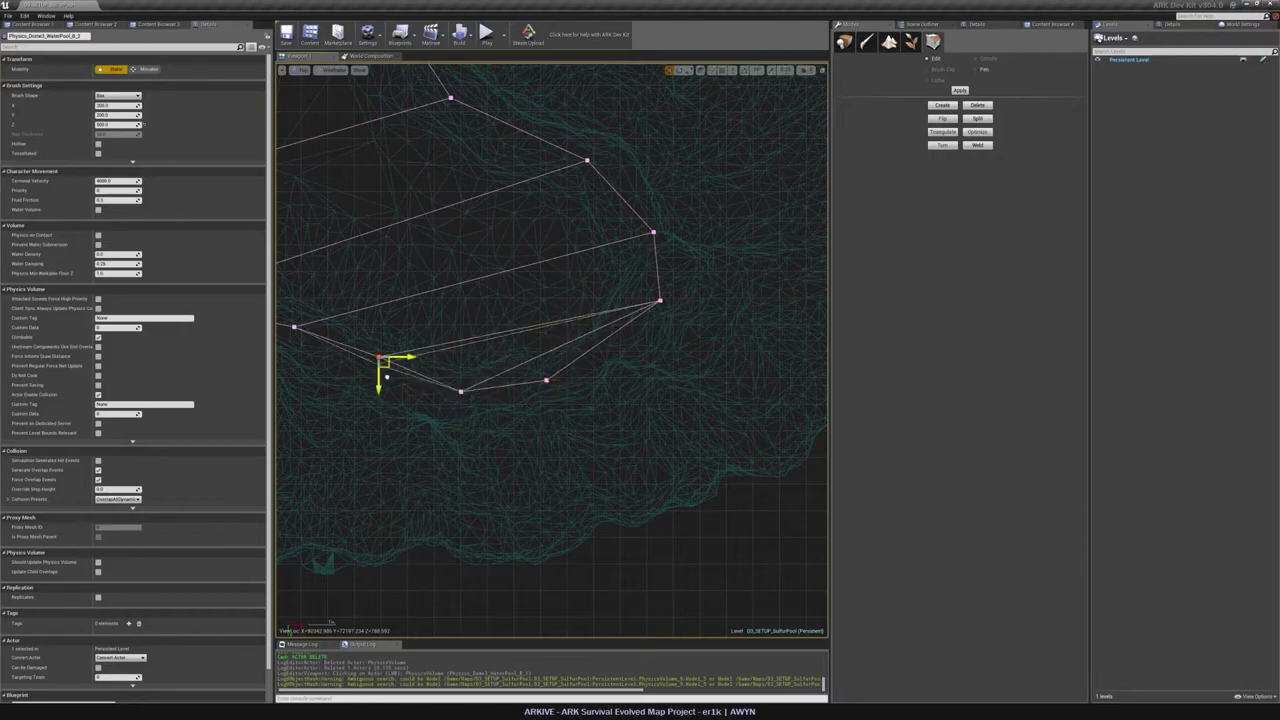
# Fine-tune the vertices along the volume's lower edge, comparing them with the crater wall in the perspective view.
pyautogui.scroll(-2, 387, 377)
pyautogui.moveTo(387, 377)
pyautogui.mouseDown(button='right')
pyautogui.moveTo(630, 474)
pyautogui.moveTo(570, 460)
pyautogui.moveTo(560, 440)
pyautogui.moveTo(590, 430)
pyautogui.moveTo(620, 450)
pyautogui.moveTo(625, 412)
pyautogui.moveTo(588, 340)
pyautogui.mouseUp(button='right')
pyautogui.hotkey('alt', 'g')
pyautogui.moveTo(574, 440)
pyautogui.mouseDown(button='right')
pyautogui.moveTo(626, 430)
pyautogui.moveTo(576, 436)
pyautogui.moveTo(586, 446)
pyautogui.moveTo(588, 435)
pyautogui.moveTo(578, 490)
pyautogui.moveTo(672, 482)
pyautogui.moveTo(702, 408)
pyautogui.mouseUp(button='right')
pyautogui.hotkey('alt', 'j')
pyautogui.click(574, 440)
pyautogui.hotkey('alt', 'g')
pyautogui.hotkey('alt', 'j')
pyautogui.hotkey('alt', 'g')
pyautogui.hotkey('alt', 'j')
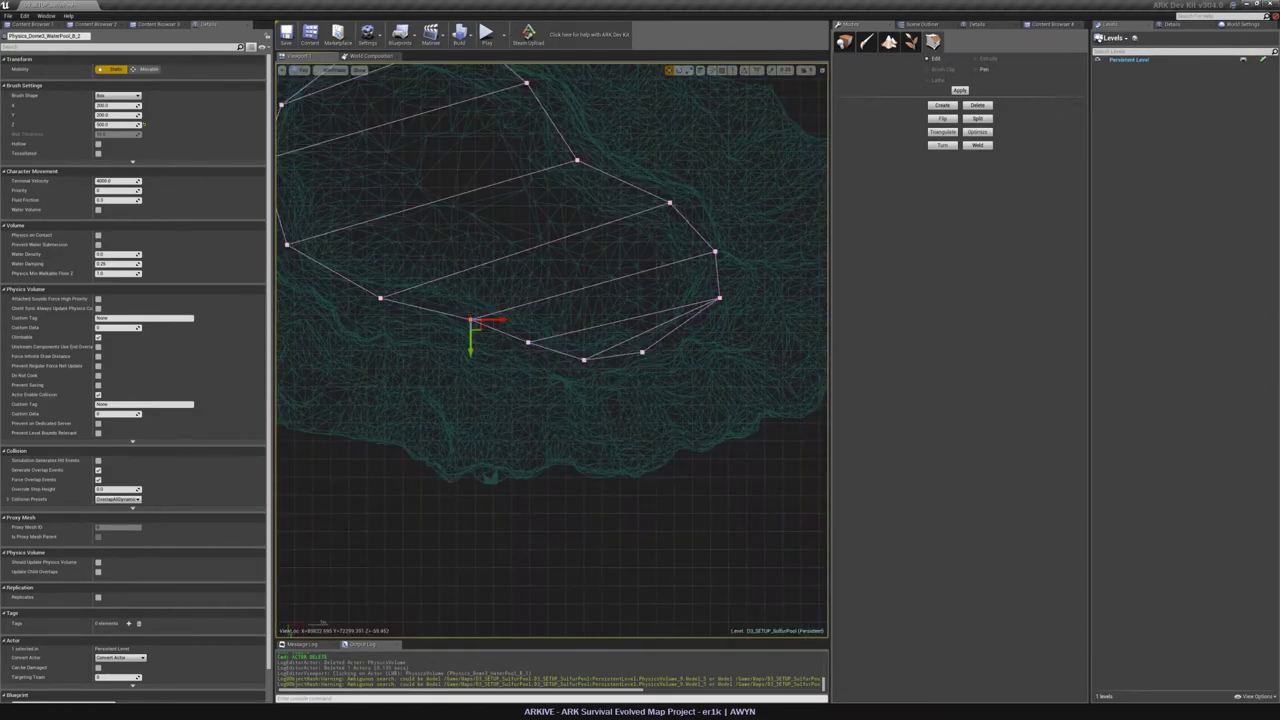
# Move the volume's lower left vertex to the crater wall, checking its fit from the perspective view.
pyautogui.hotkey('alt', 'g')
pyautogui.hotkey('alt', 'j')
pyautogui.hotkey('alt', 'g')
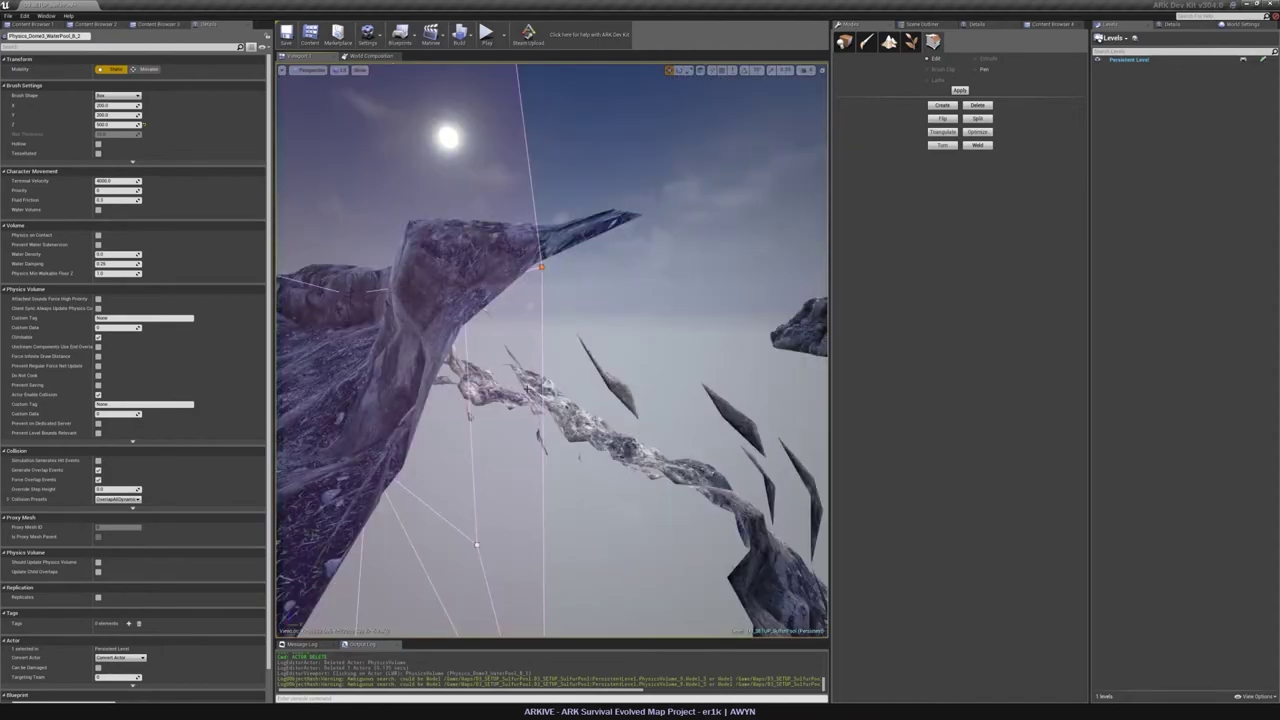
pyautogui.moveTo(560, 350)
pyautogui.mouseDown(button='right')
pyautogui.moveTo(440, 334)
pyautogui.moveTo(486, 320)
pyautogui.moveTo(340, 328)
pyautogui.moveTo(400, 320)
pyautogui.mouseUp(button='right')
pyautogui.click(549, 349)
pyautogui.hotkey('alt', 'j')
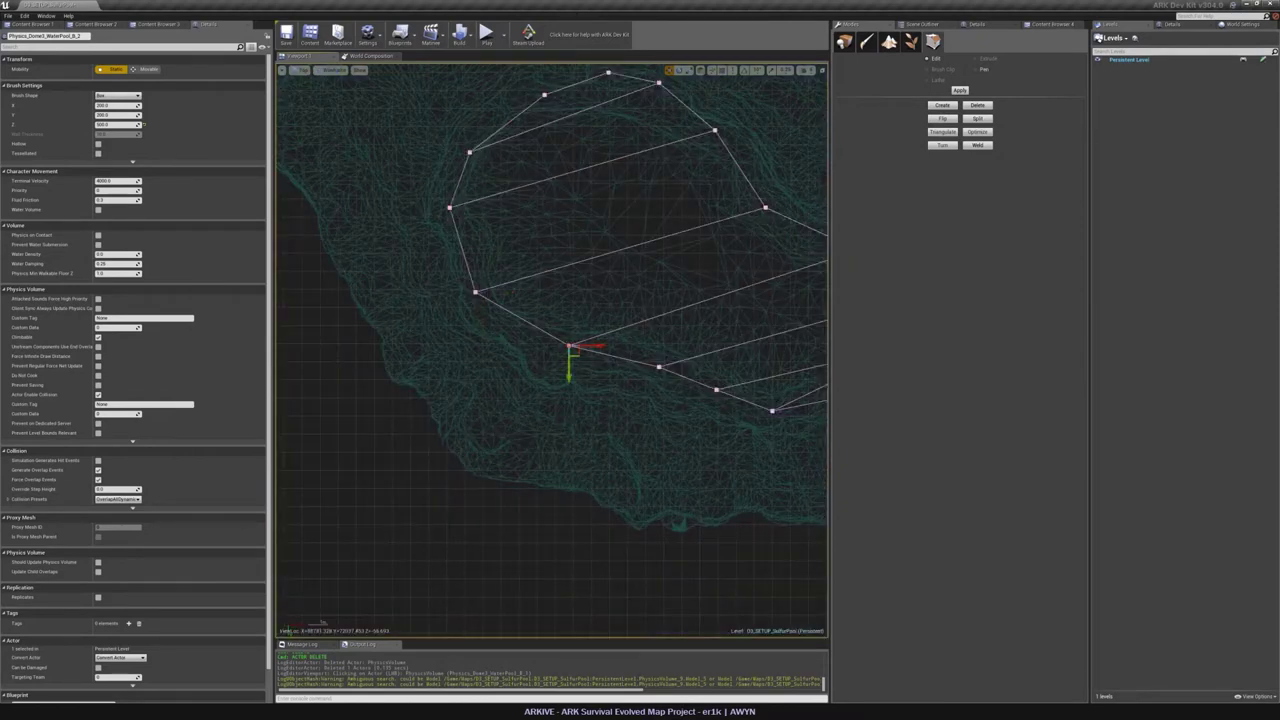
pyautogui.hotkey('alt', 'g')
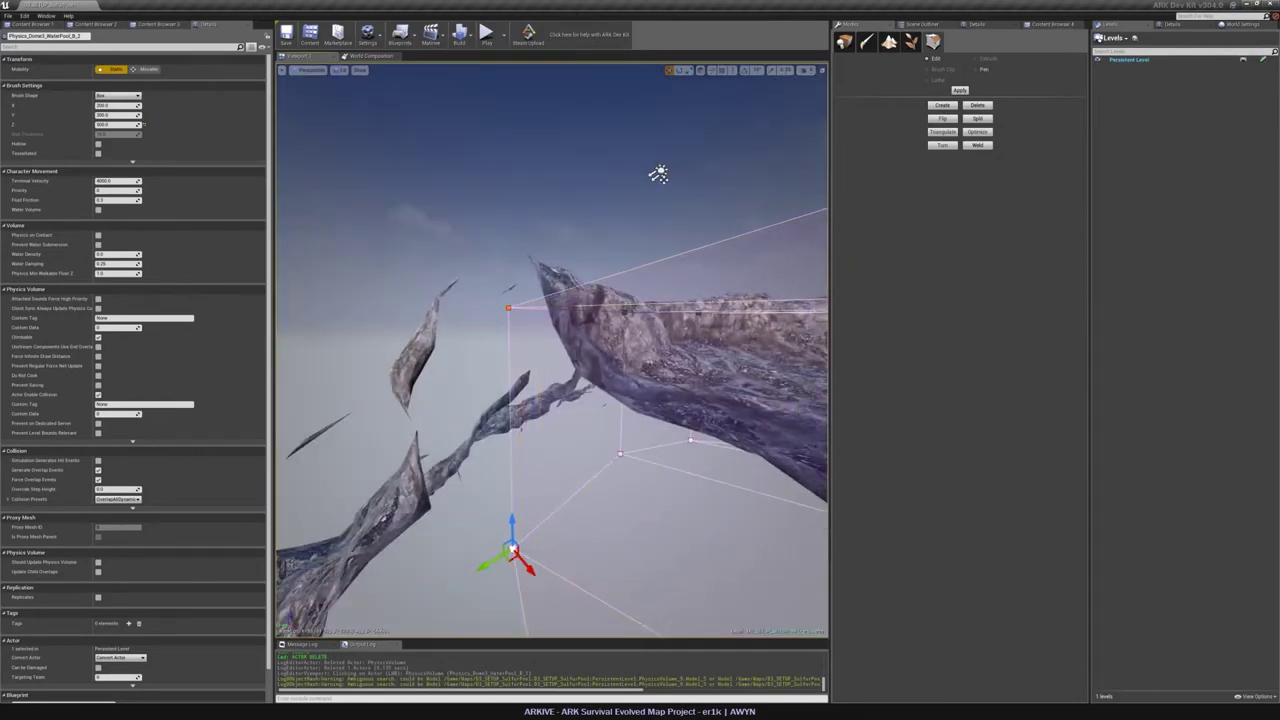
pyautogui.moveTo(549, 349)
pyautogui.mouseDown(button='right')
pyautogui.moveTo(610, 335)
pyautogui.moveTo(545, 368)
pyautogui.moveTo(620, 350)
pyautogui.moveTo(550, 355)
pyautogui.moveTo(560, 385)
pyautogui.moveTo(540, 410)
pyautogui.moveTo(495, 352)
pyautogui.moveTo(525, 365)
pyautogui.mouseUp(button='right')
pyautogui.hotkey('alt', 'j')
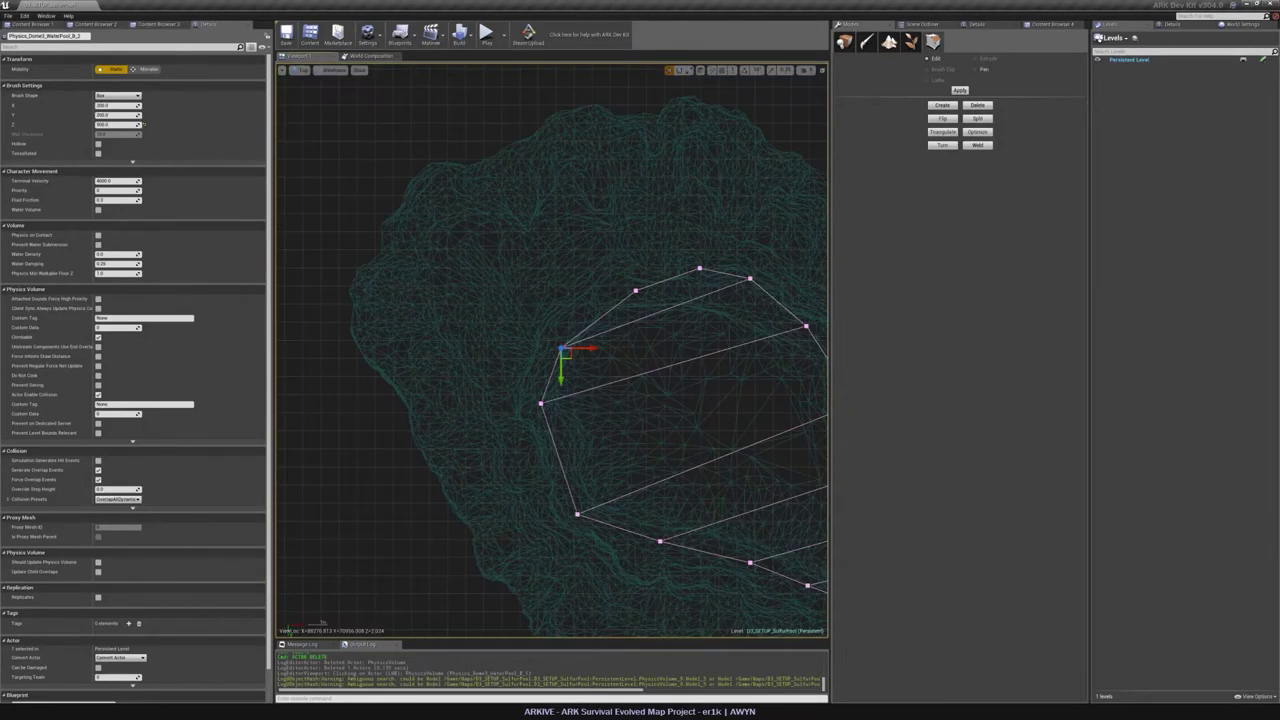
# Shift the vertices along the volume's upper left and top edges to match the rim, checking them in perspective.
pyautogui.moveTo(590, 348); pyautogui.dragTo(581, 348)
pyautogui.moveTo(600, 311); pyautogui.dragTo(527, 337, button='right')
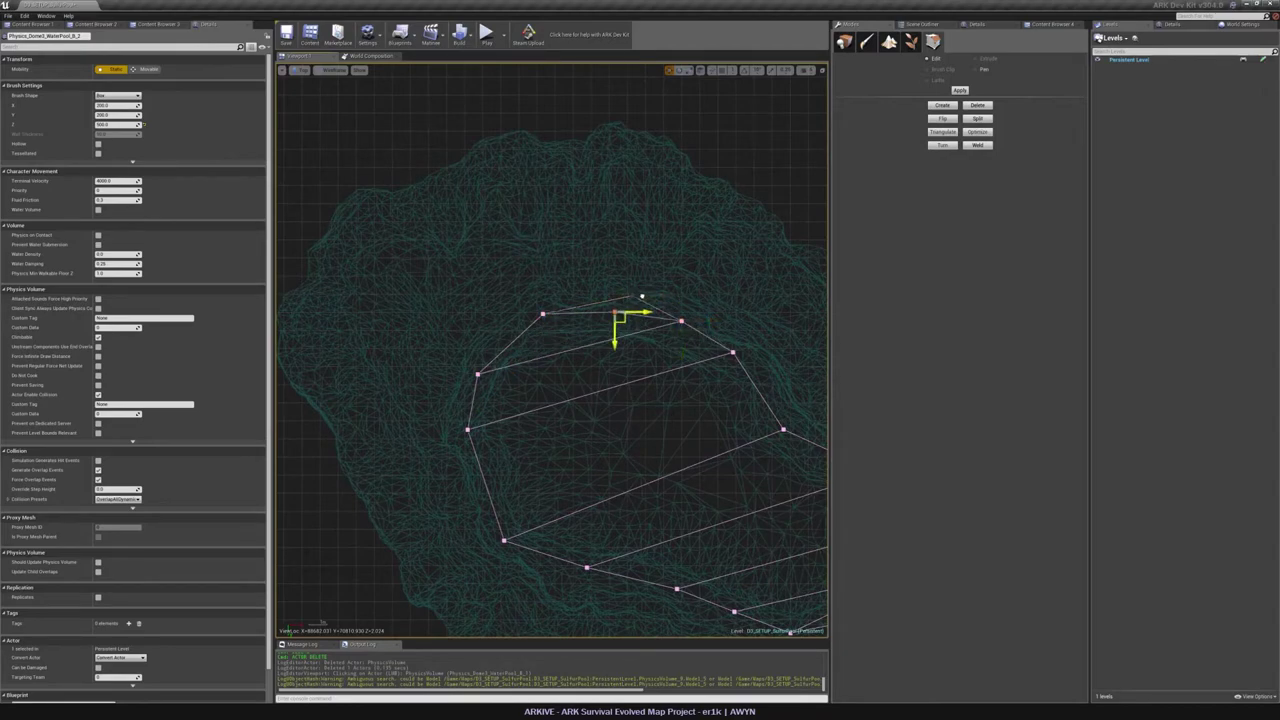
pyautogui.moveTo(620, 317); pyautogui.dragTo(620, 312)
pyautogui.hotkey('alt', 'g')
pyautogui.moveTo(520, 335)
pyautogui.mouseDown(button='right')
pyautogui.moveTo(545, 350)
pyautogui.moveTo(480, 345)
pyautogui.moveTo(450, 310)
pyautogui.moveTo(480, 365)
pyautogui.moveTo(502, 372)
pyautogui.moveTo(486, 332)
pyautogui.moveTo(660, 342)
pyautogui.mouseUp(button='right')
pyautogui.press('w')
pyautogui.press('s')
pyautogui.press('w')
pyautogui.hotkey('alt', 'j')
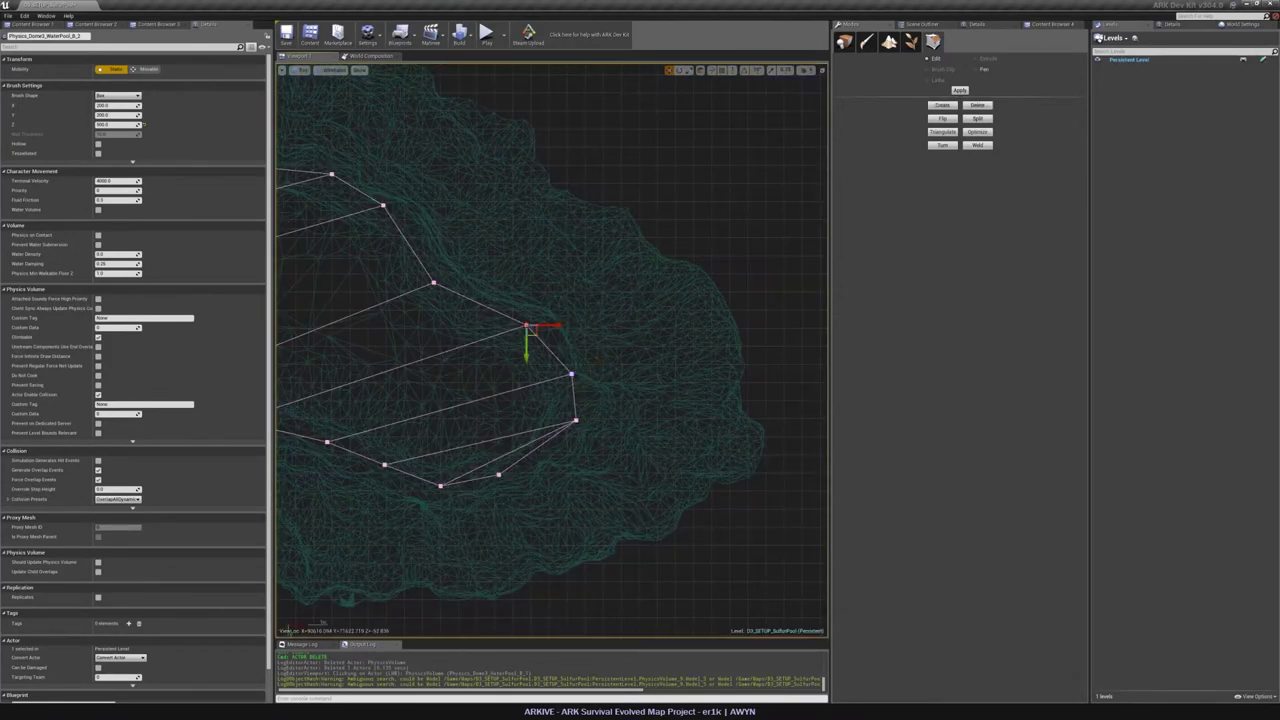
# Adjust the vertices near the volume's right end in the perspective view so they sit within the crater rim.
pyautogui.hotkey('alt', 'g')
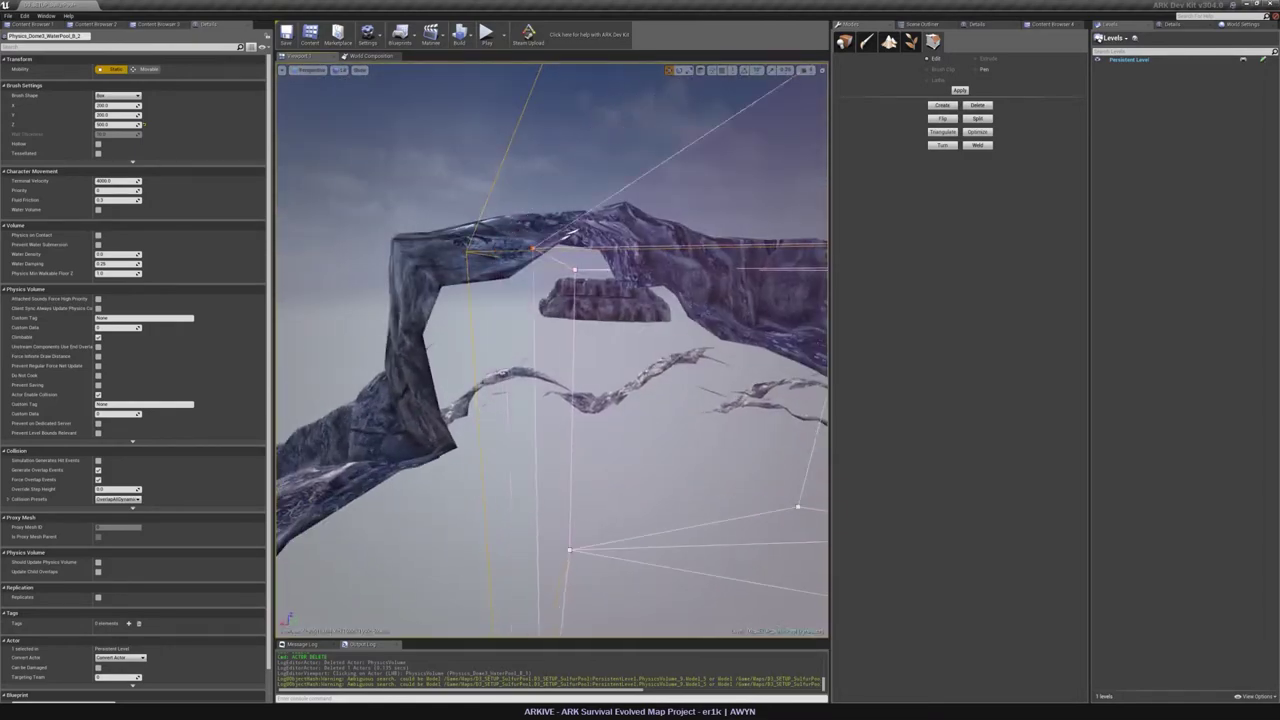
pyautogui.moveTo(552, 350); pyautogui.dragTo(610, 345, button='right')
pyautogui.moveTo(423, 331); pyautogui.dragTo(475, 418, button='right')
pyautogui.moveTo(550, 69); pyautogui.dragTo(620, 106)
pyautogui.moveTo(620, 106); pyautogui.dragTo(540, 150, button='right')
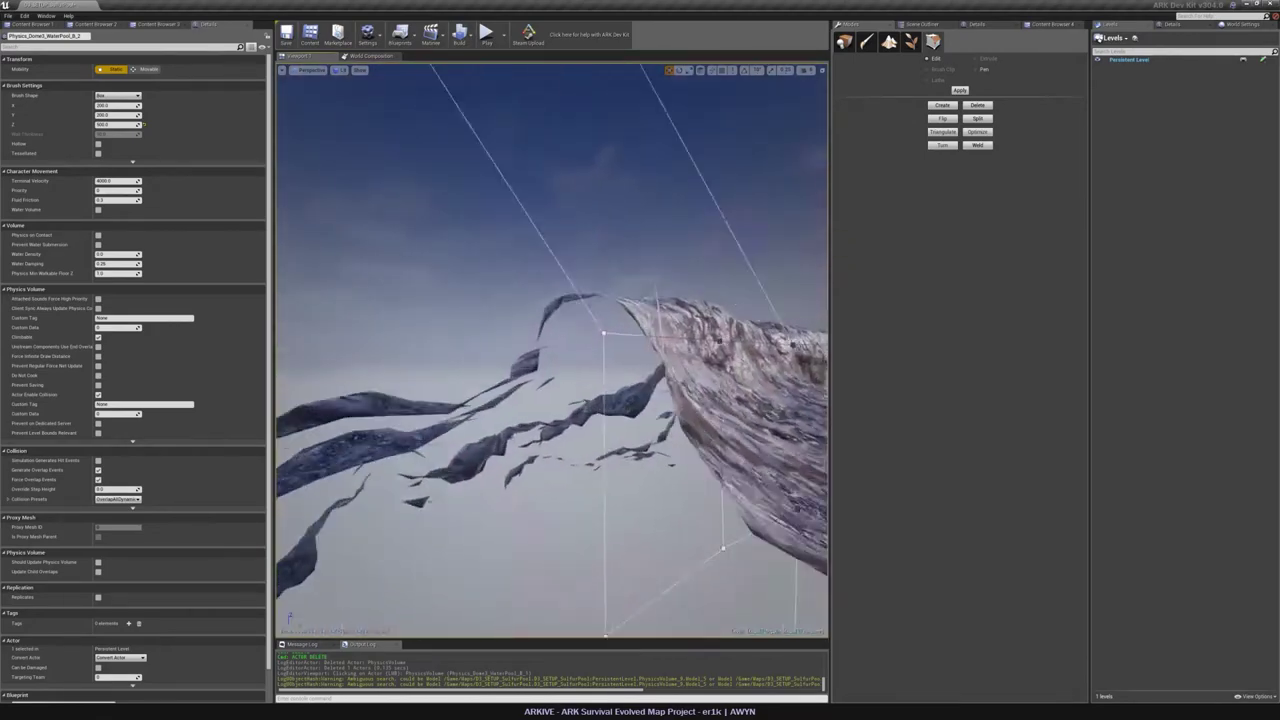
# Inspect the reshaped volume's coverage around the third crater's basin and outer walls in perspective.
pyautogui.moveTo(552, 350); pyautogui.dragTo(720, 370, button='right')
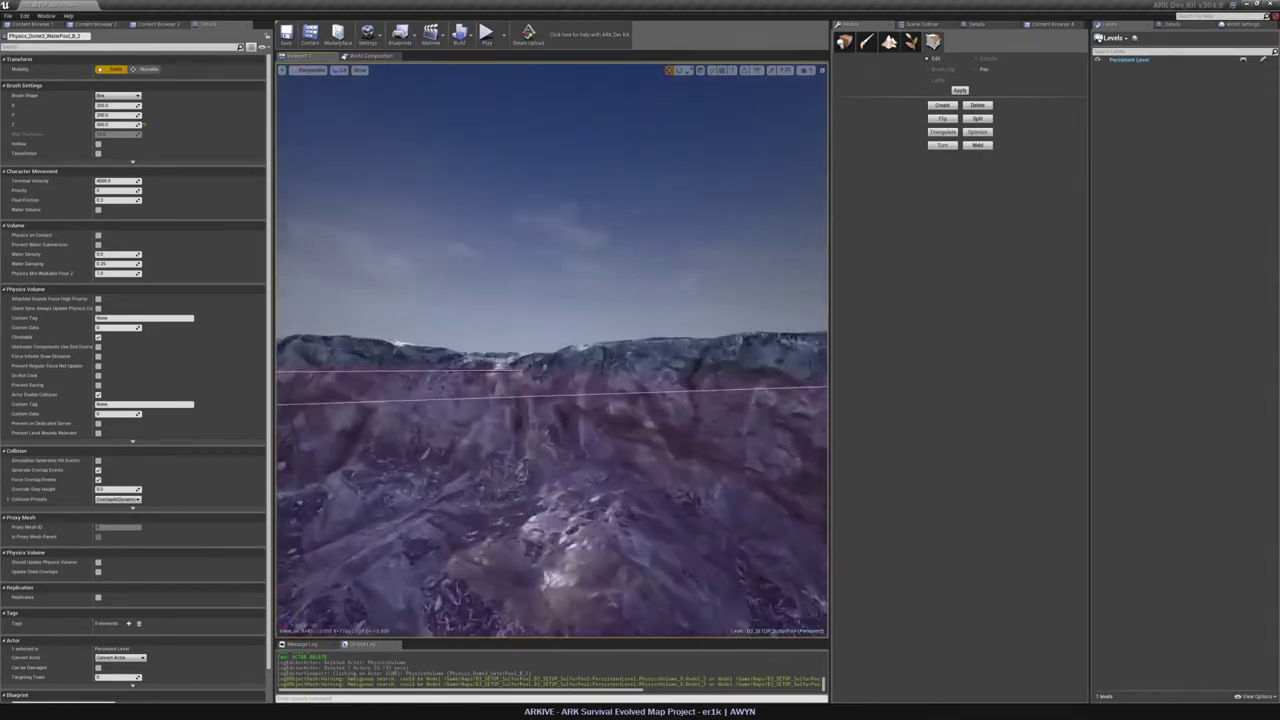
pyautogui.moveTo(552, 350); pyautogui.dragTo(440, 350, button='right')
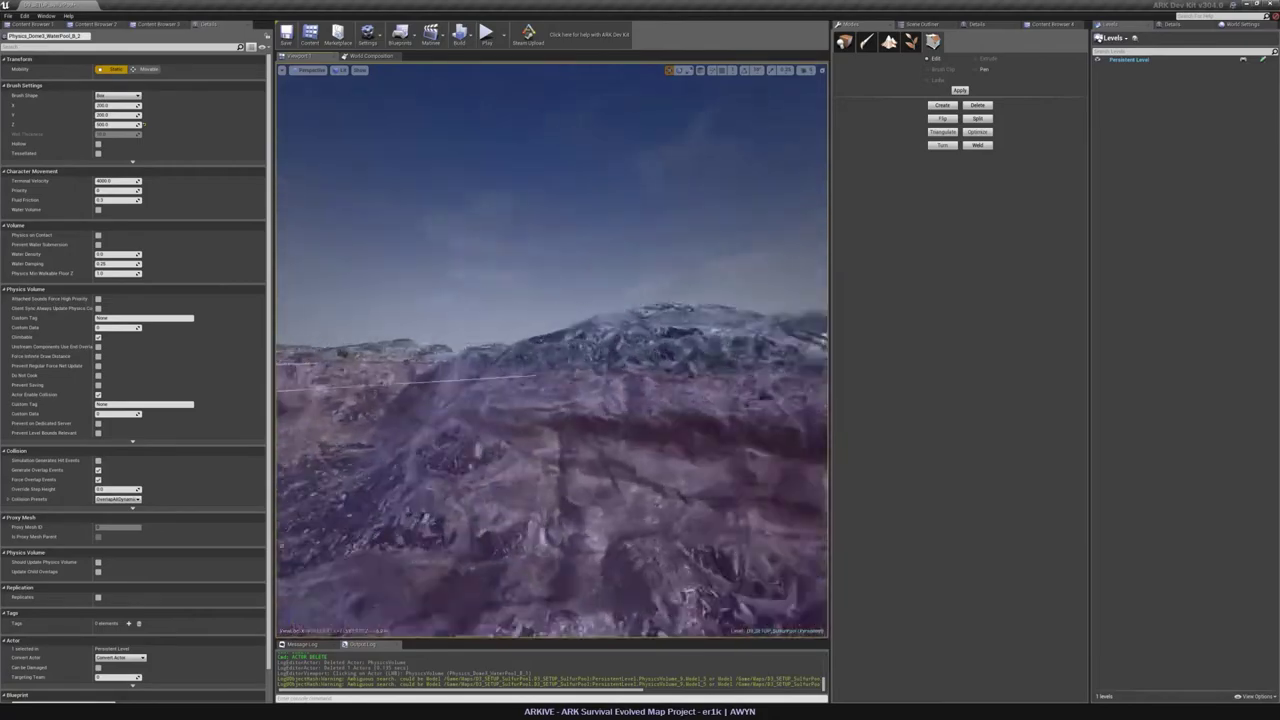
pyautogui.moveTo(552, 350); pyautogui.dragTo(330, 352, button='right')
pyautogui.moveTo(552, 350); pyautogui.dragTo(330, 350, button='right')
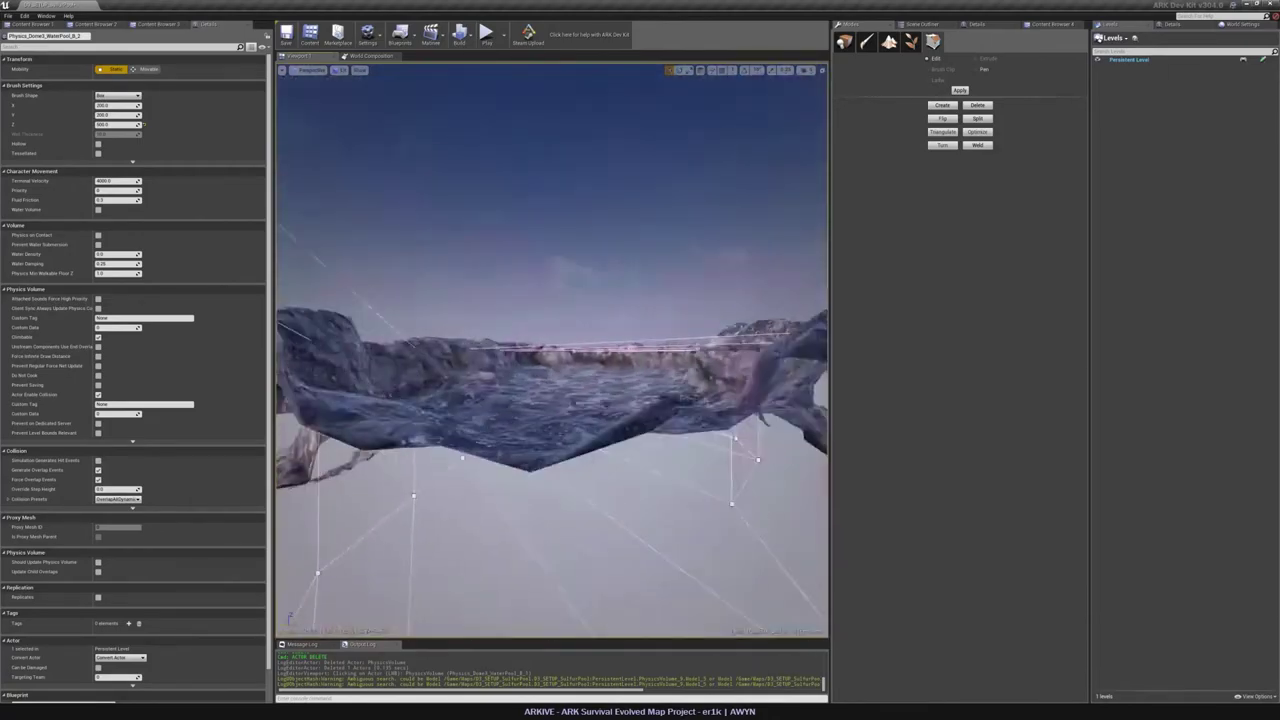
pyautogui.moveTo(552, 350); pyautogui.dragTo(650, 370, button='right')
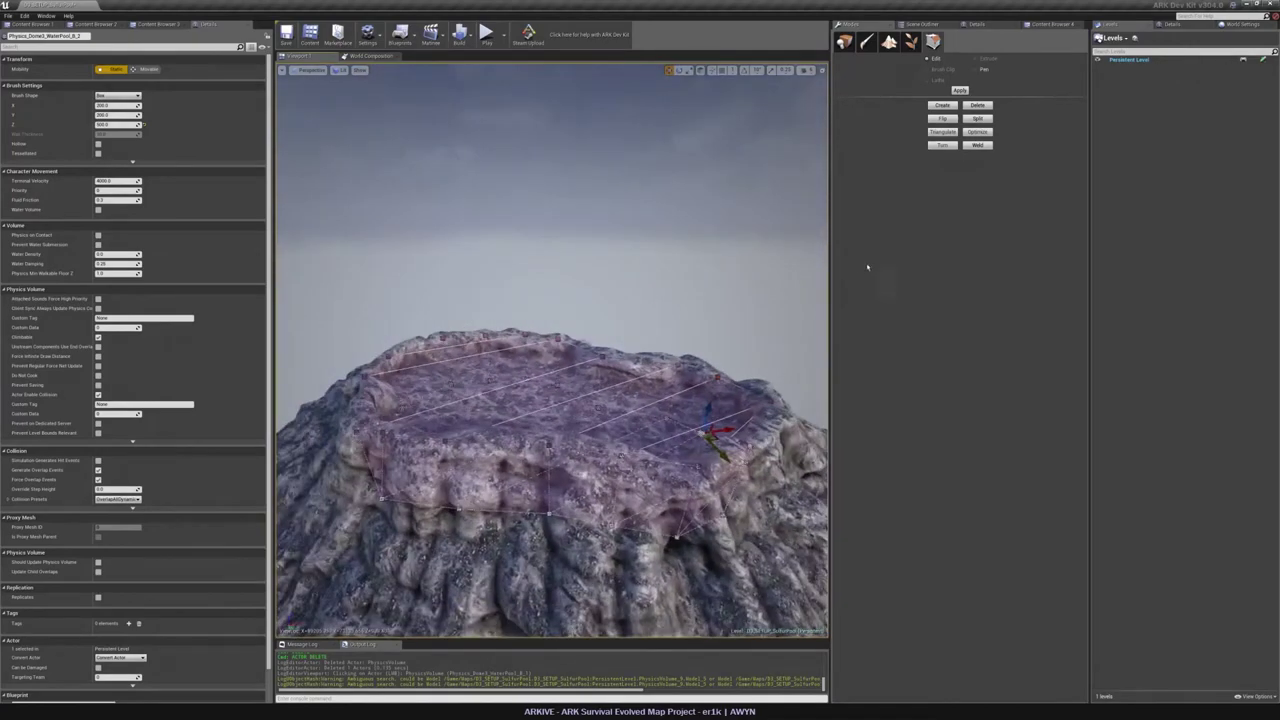
pyautogui.moveTo(600, 300); pyautogui.dragTo(610, 345, button='right')
# Leave geometry editing, deselect the volume and save the level.
pyautogui.click(845, 42)
pyautogui.press('Escape')
pyautogui.moveTo(488, 300)
pyautogui.mouseDown(button='right')
pyautogui.moveTo(430, 335)
pyautogui.moveTo(460, 335)
pyautogui.moveTo(560, 280)
pyautogui.moveTo(600, 330)
pyautogui.moveTo(530, 325)
pyautogui.moveTo(488, 298)
pyautogui.mouseUp(button='right')
pyautogui.hotkey('ctrl', 's')
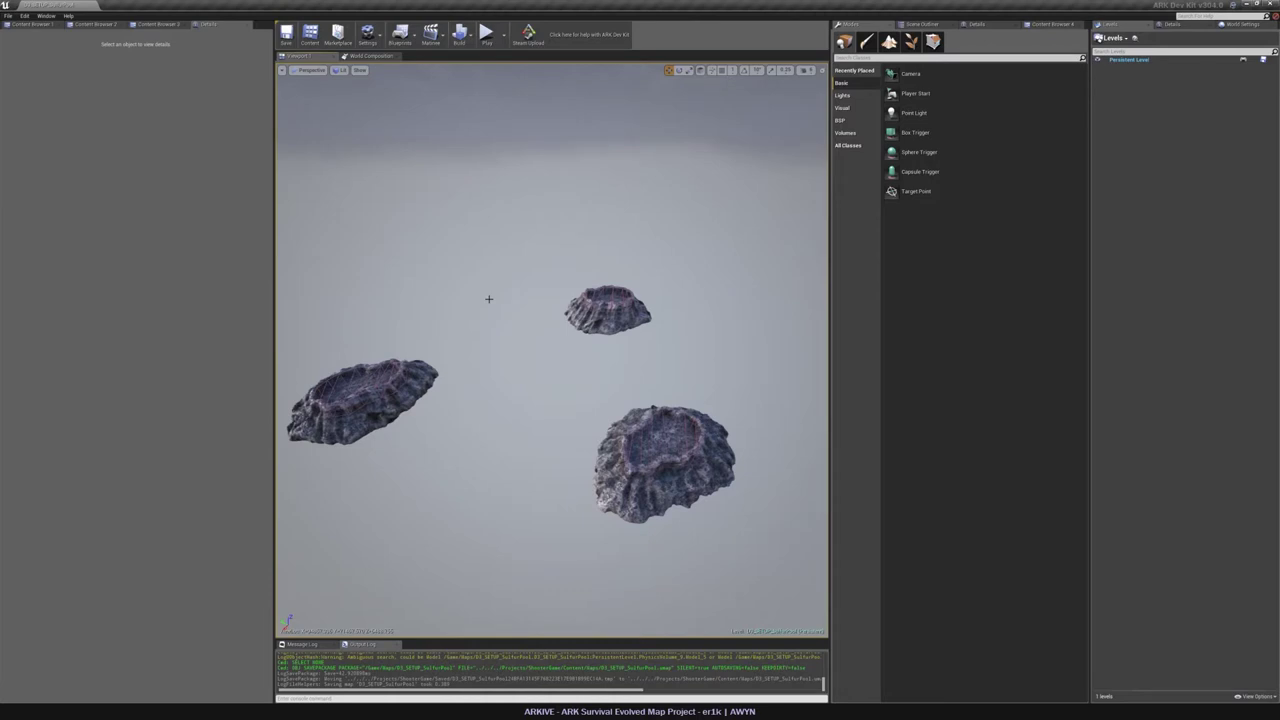
# Match the volumes to their craters and rename Physics_Dome3_WaterPool_B_2 as Physics_Dome3_WaterPool_A_1.
pyautogui.click(921, 23)
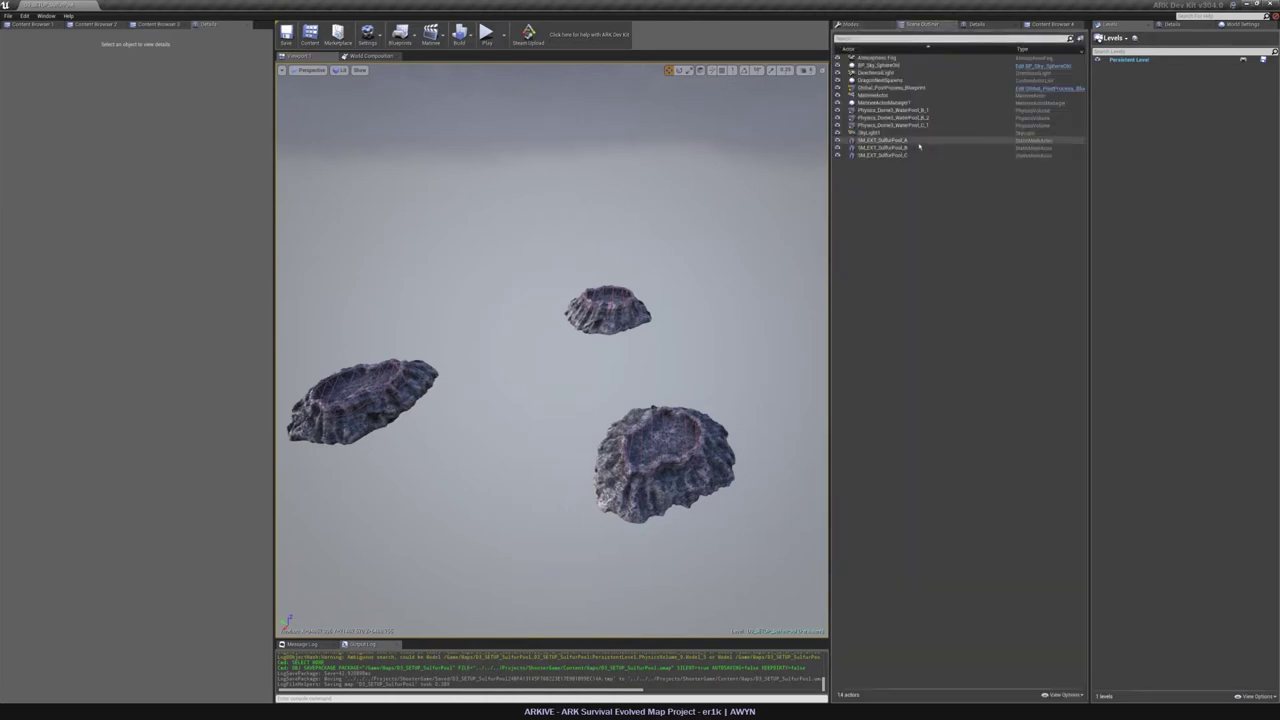
pyautogui.click(924, 111)
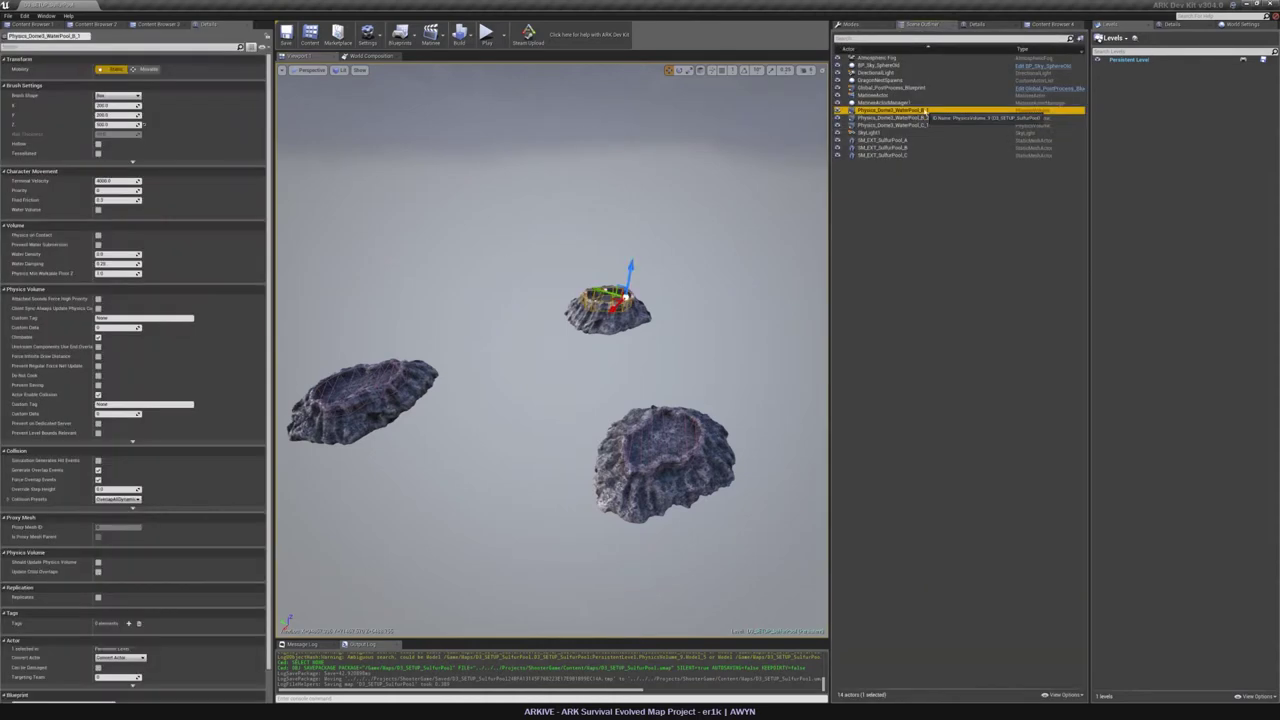
pyautogui.click(606, 327)
pyautogui.click(890, 118)
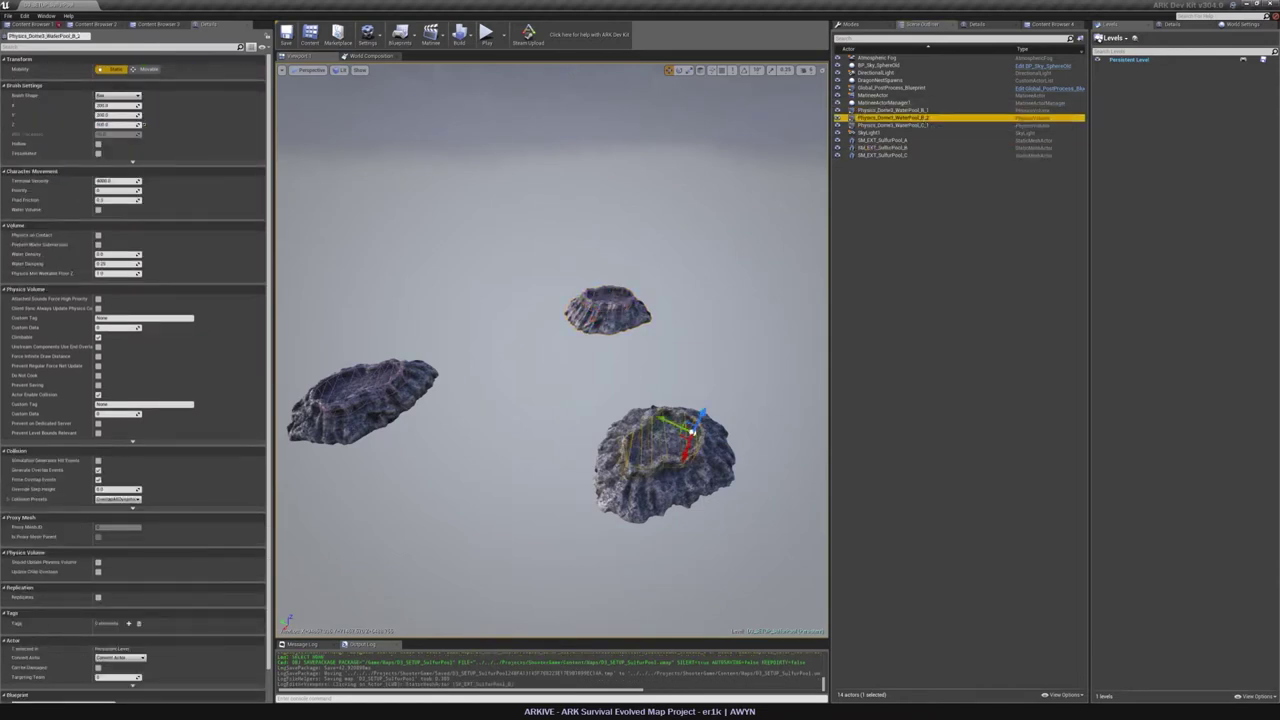
pyautogui.click(90, 36)
pyautogui.press('BackSpace')
pyautogui.write('1')
pyautogui.press('Return')
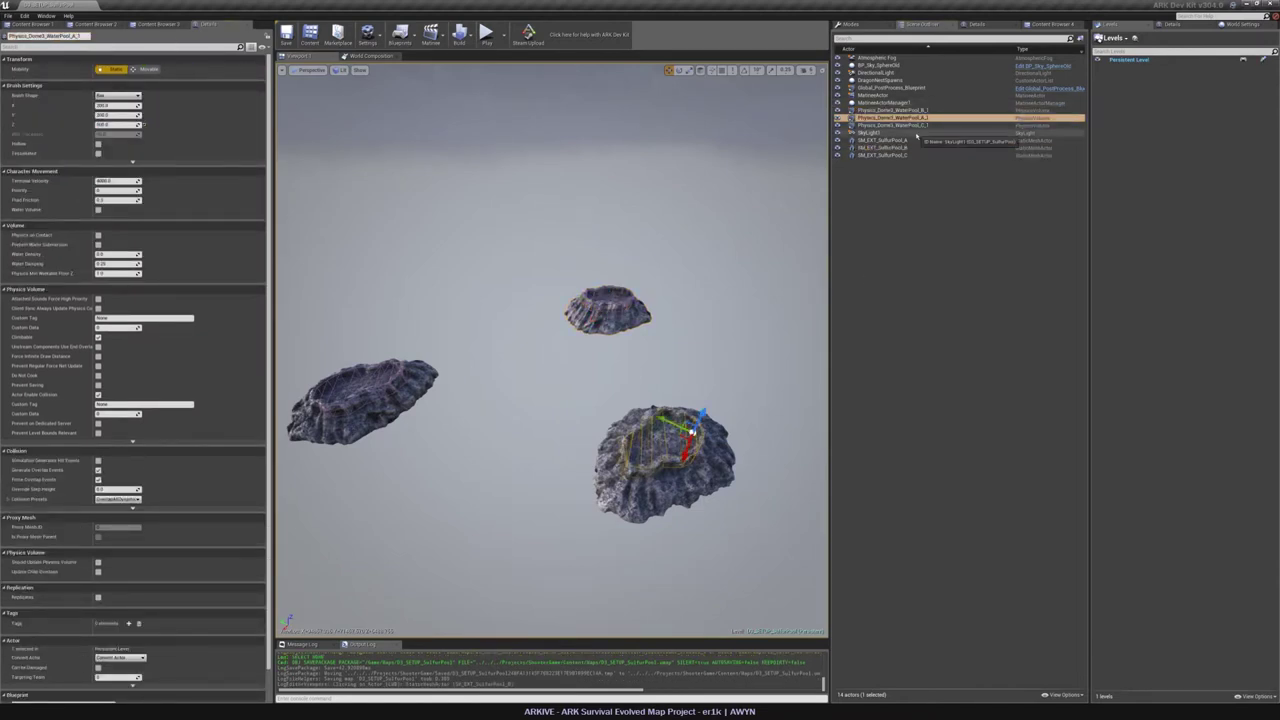
# Edit the name of the volume in the SM_EXT_SulfurPool_B crater and set it back to Physics_Dome3_WaterPool_B_1.
pyautogui.click(898, 173)
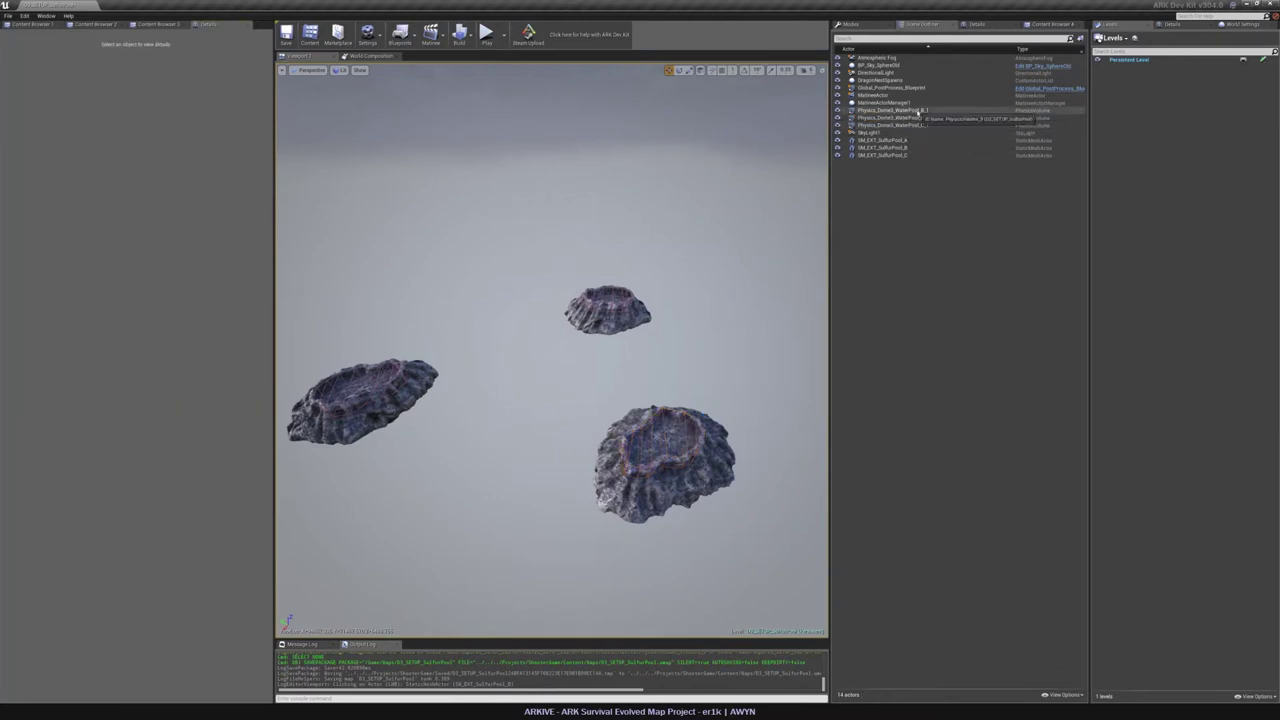
pyautogui.click(920, 111)
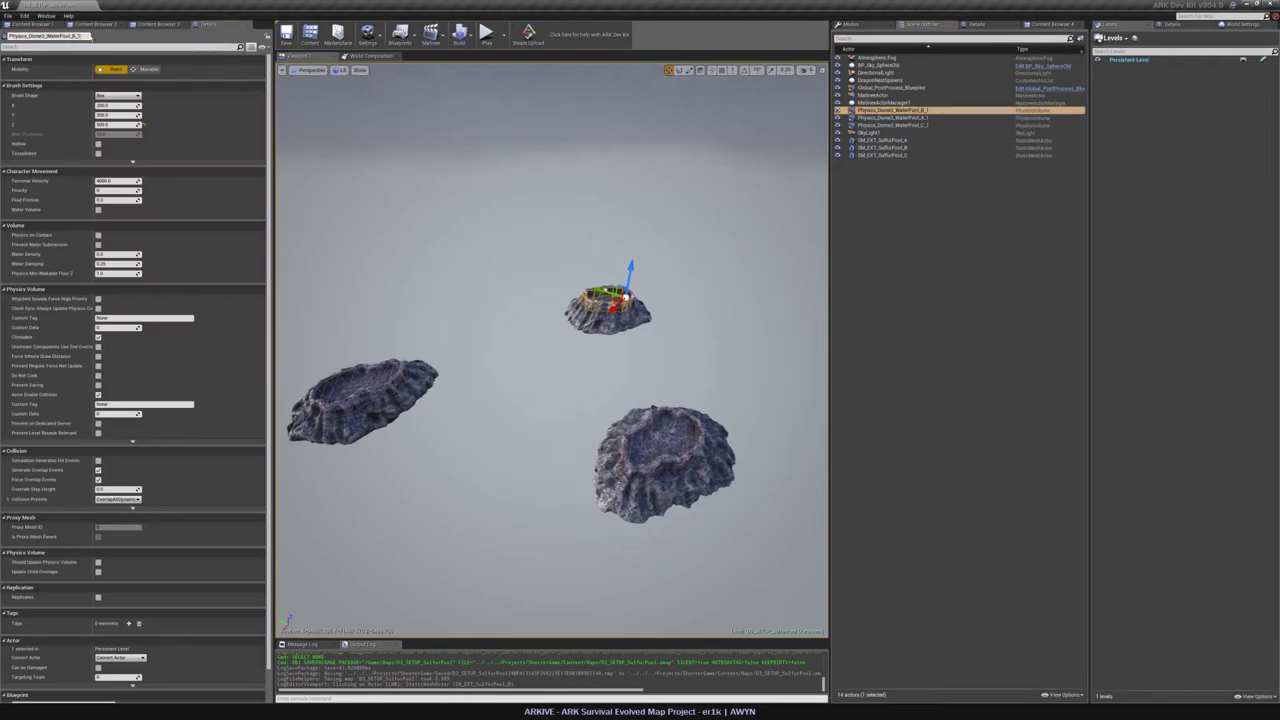
pyautogui.click(86, 36)
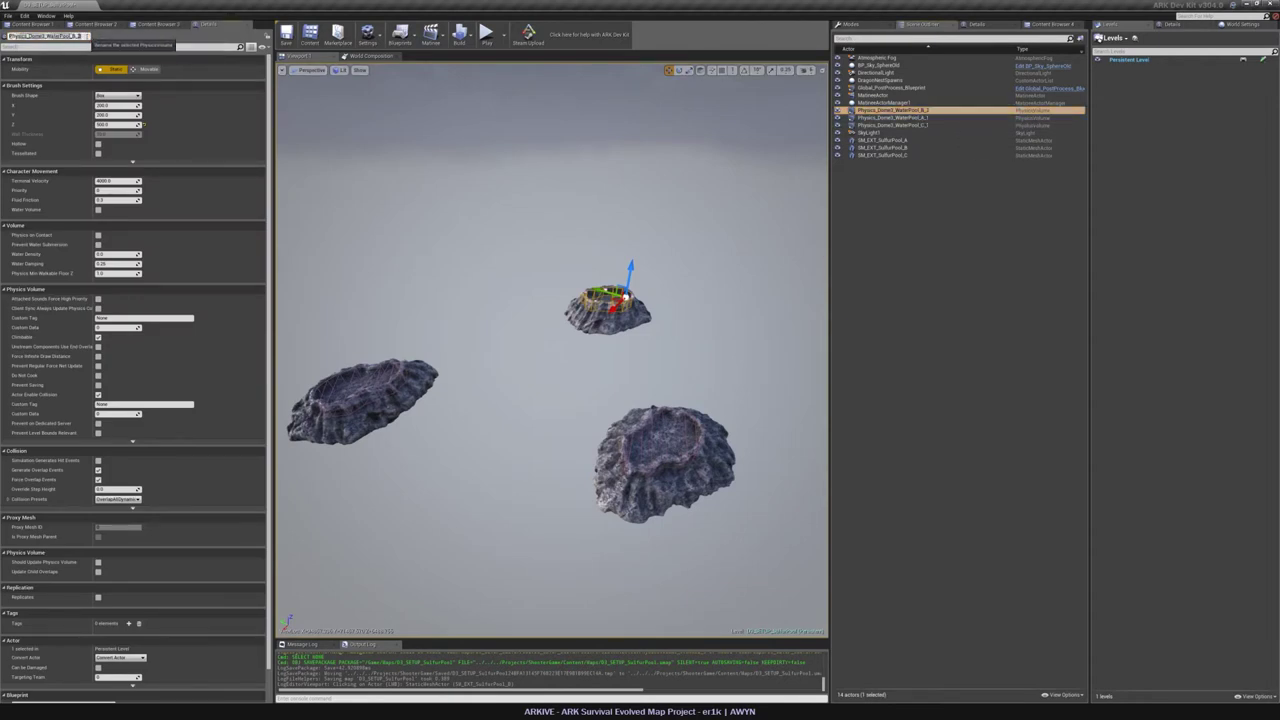
pyautogui.click(87, 36)
pyautogui.press('BackSpace')
pyautogui.write('1')
pyautogui.press('Return')
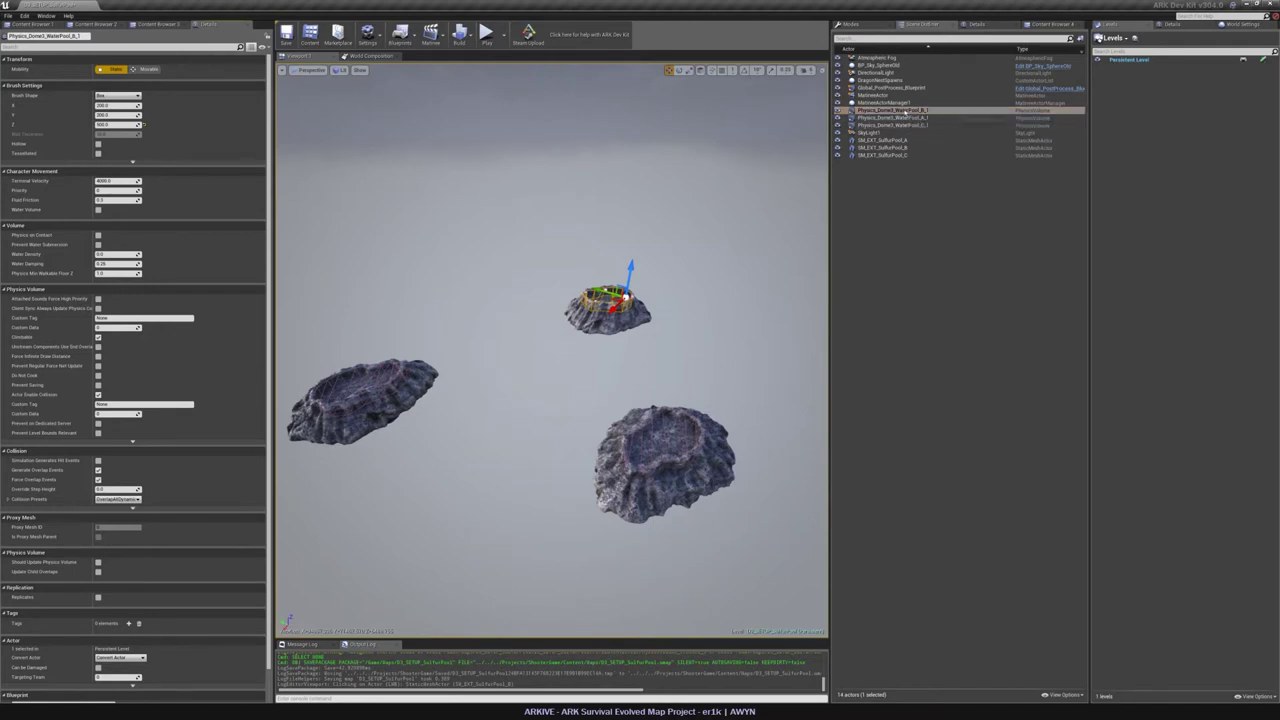
# Attach the WaterPool A_1, B_1 and C_1 volumes to the SM_EXT_SulfurPool_A, B and C meshes respectively.
pyautogui.moveTo(905, 118); pyautogui.dragTo(903, 149)
pyautogui.moveTo(922, 111); pyautogui.dragTo(900, 155)
pyautogui.click(928, 210)
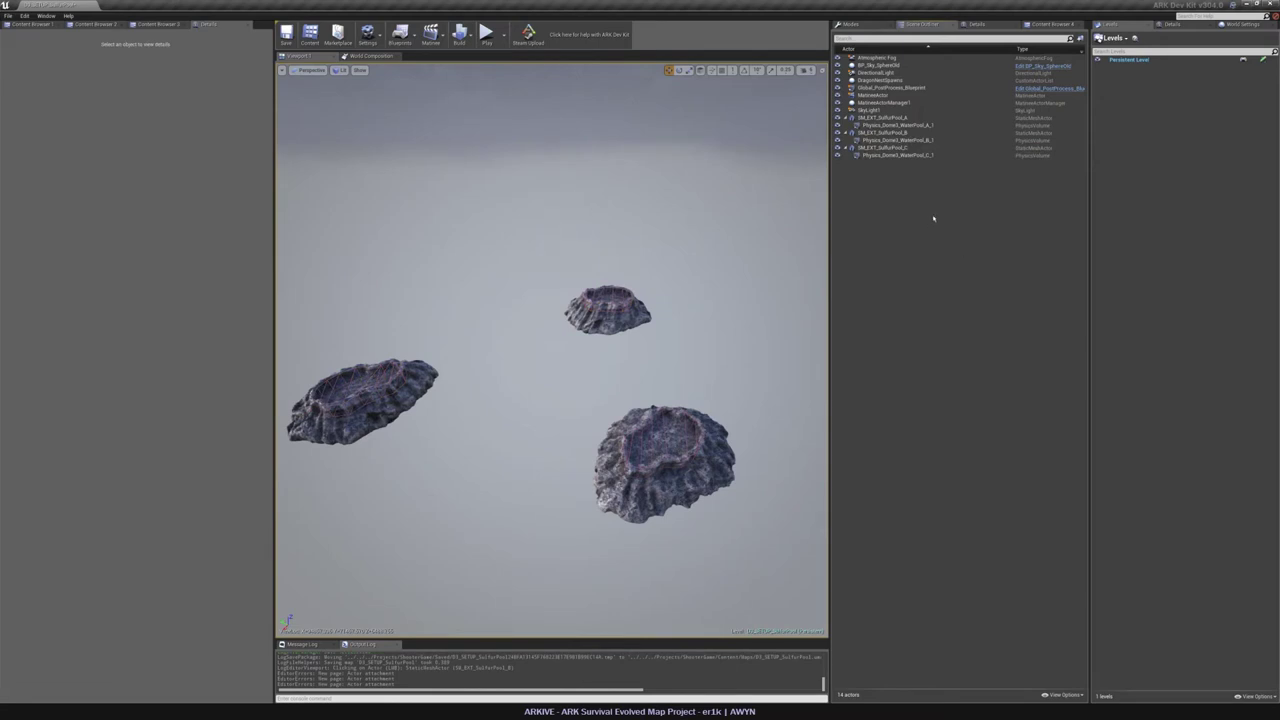
# Copy the SM_EXT_SulfurPool_A mesh and make Persistent Level the current level in the Arkive_P map's editor.
pyautogui.click(885, 118)
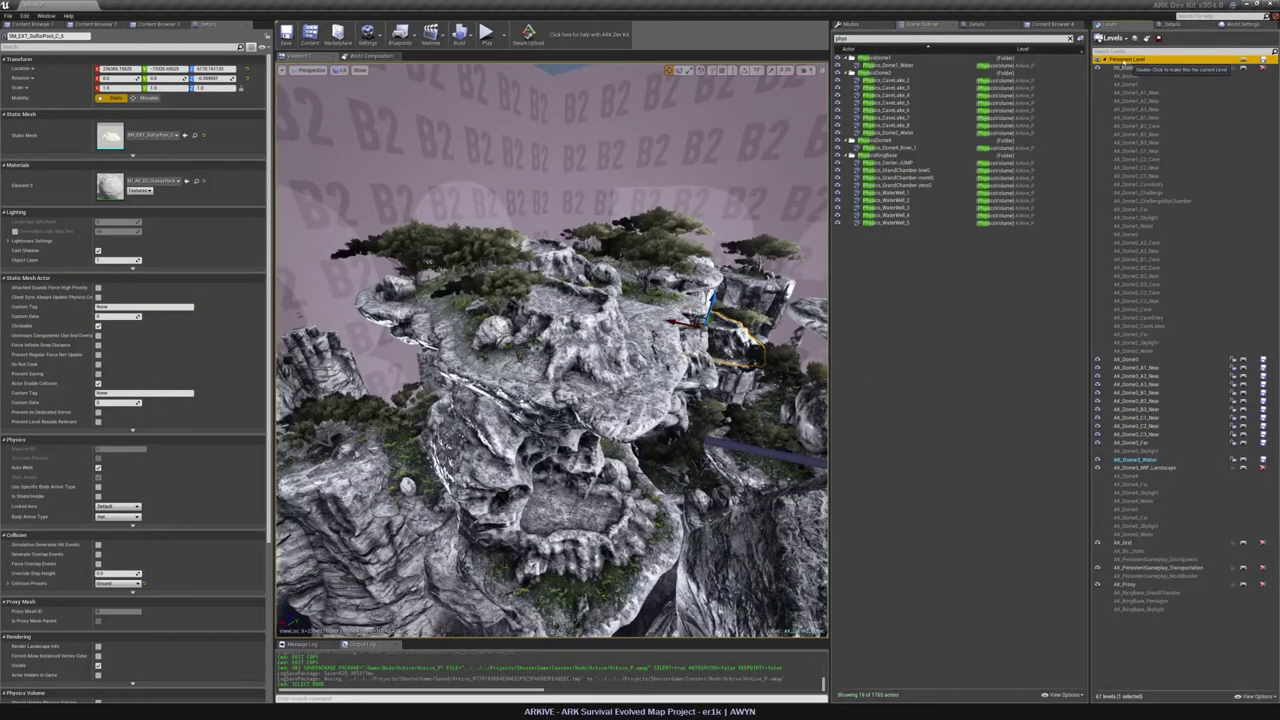
pyautogui.doubleClick(1123, 63)
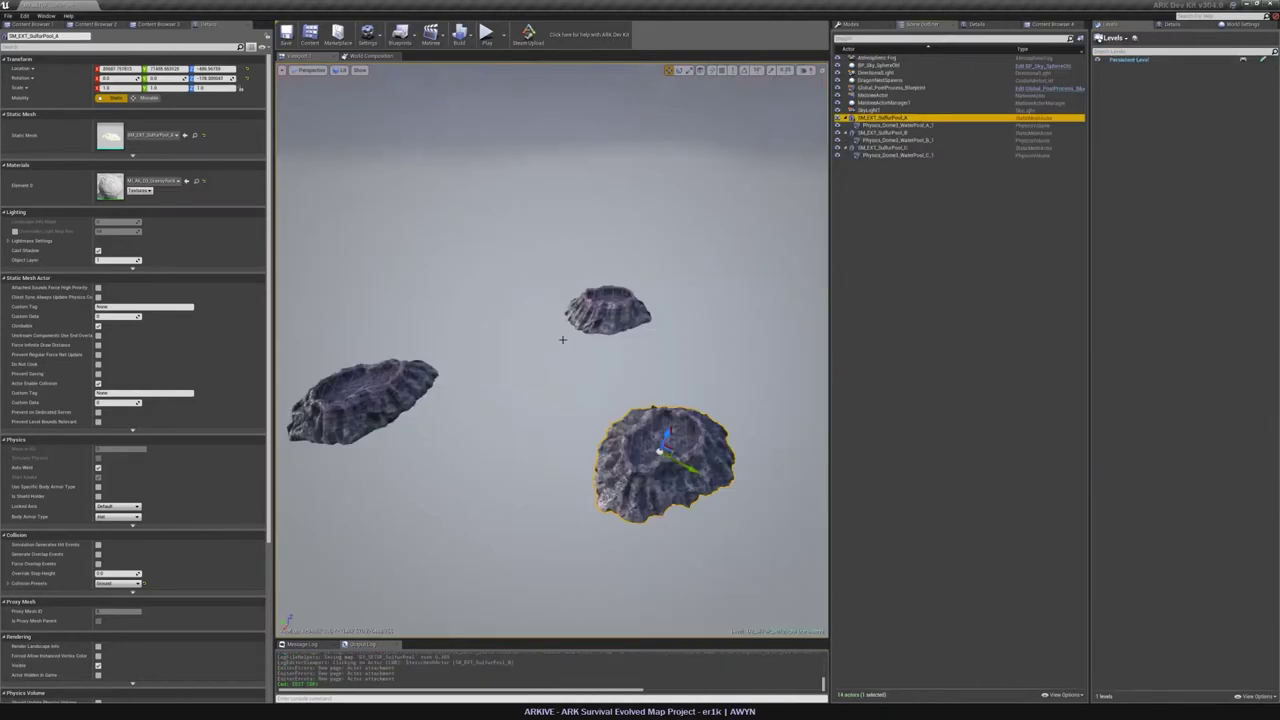
# Return to the sulfur pool setup level, clear the selection and view a crater's basin up close.
pyautogui.click(893, 279)
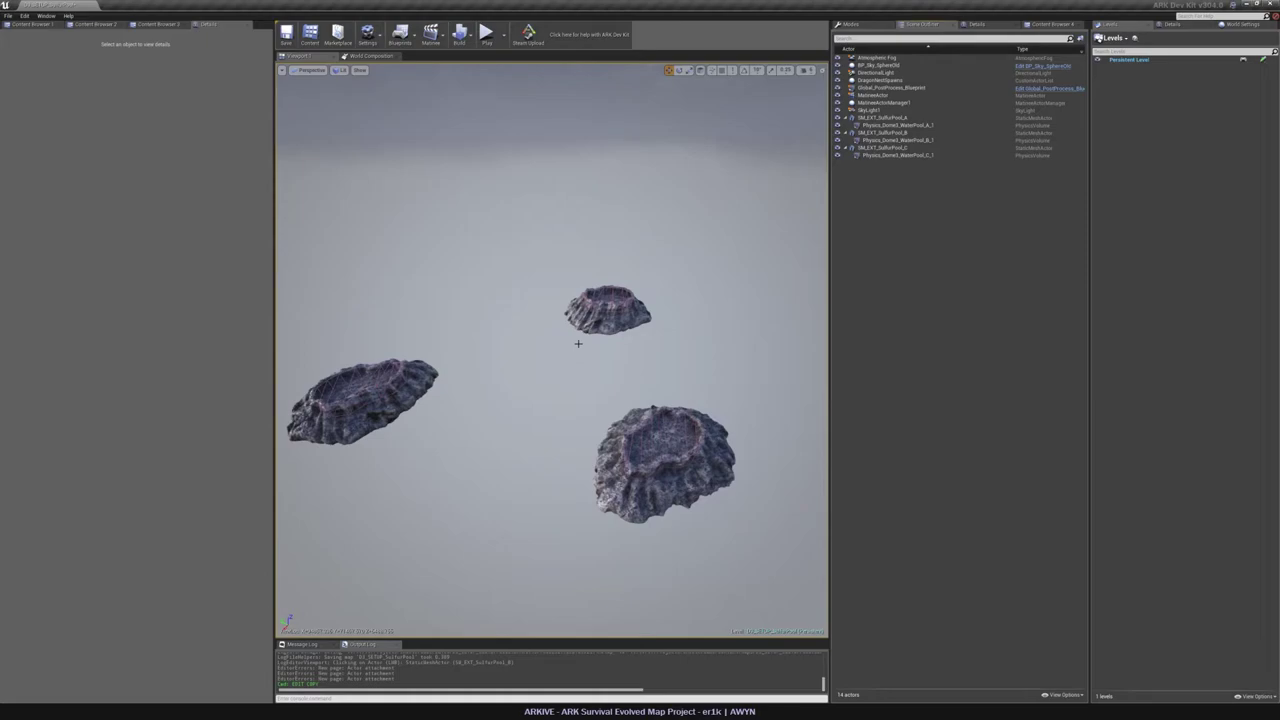
pyautogui.press('w')
pyautogui.moveTo(552, 350); pyautogui.dragTo(612, 308, button='right')
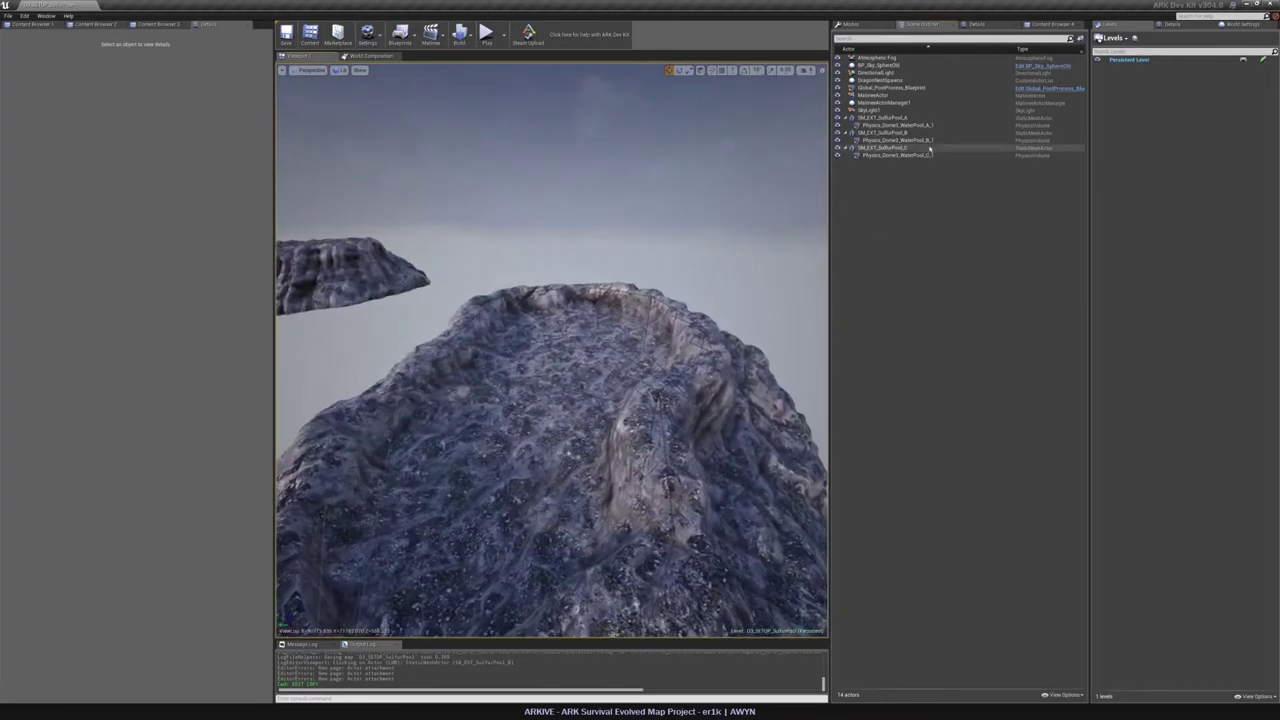
# Duplicate the Physics_Dome3_WaterPool_A_1 volume and convert the copy to a PostProcessVolume.
pyautogui.click(911, 126)
pyautogui.rightClick(910, 126)
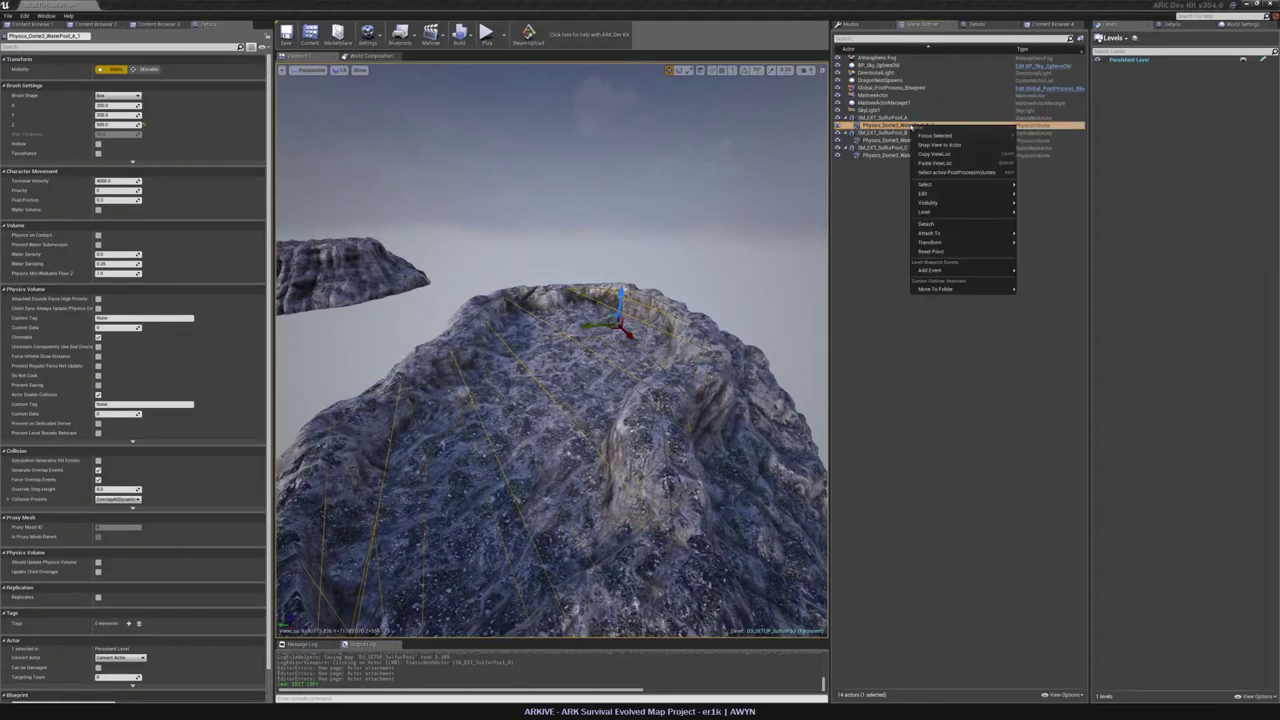
pyautogui.click(890, 127)
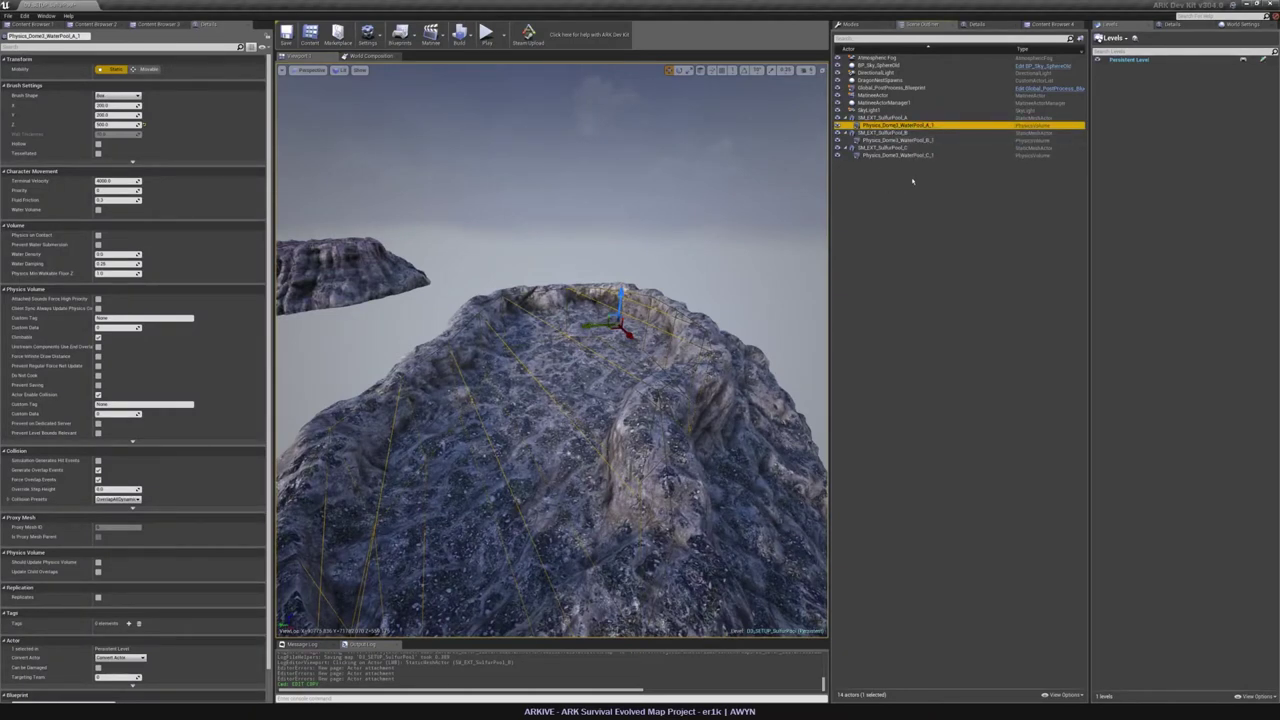
pyautogui.hotkey('ctrl', 'w')
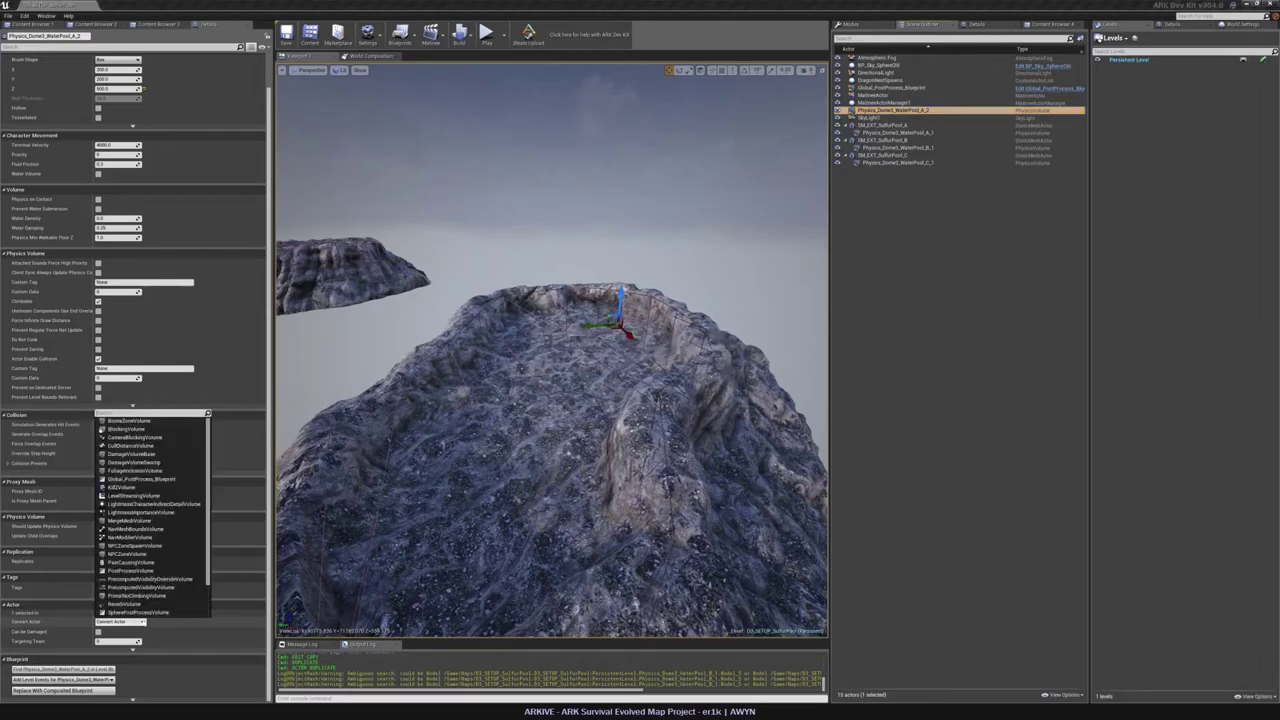
pyautogui.write('post')
pyautogui.click(132, 646)
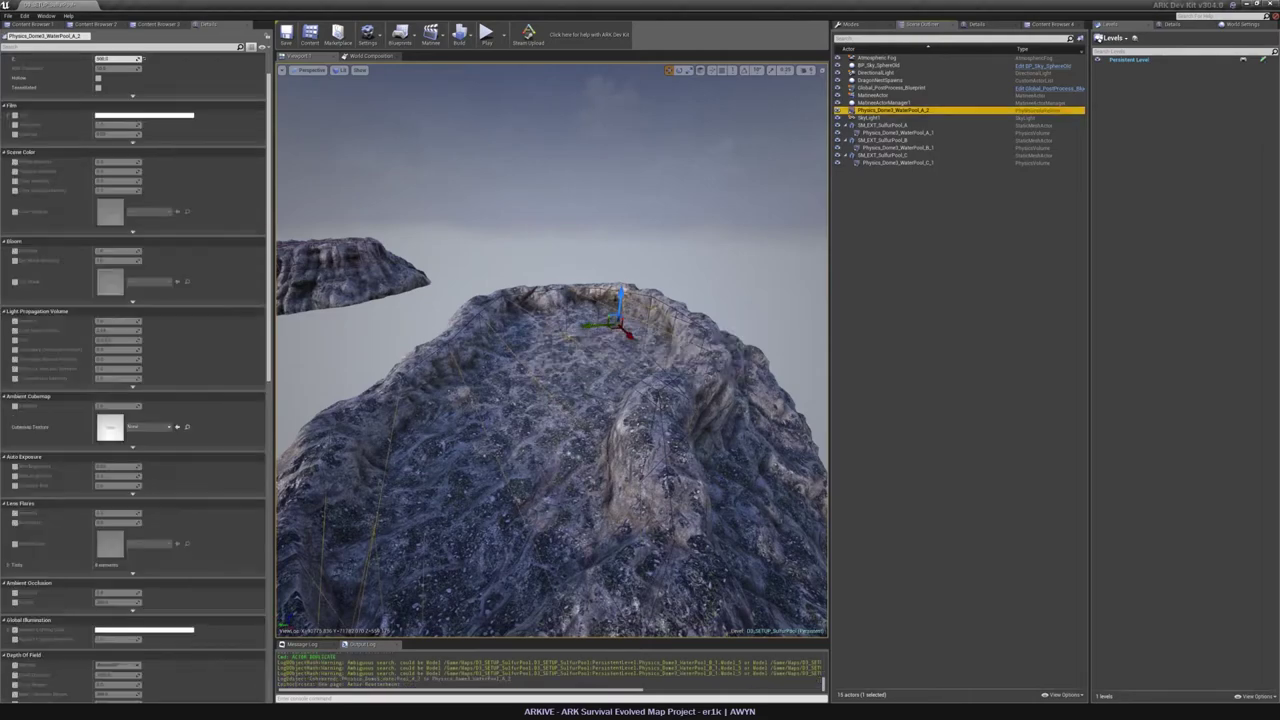
# Rename the converted pool A volume PostProcess_Dome3_WaterPool_A_2 and check its placement in the crater.
pyautogui.moveTo(578, 256); pyautogui.dragTo(563, 249, button='right')
pyautogui.click(38, 37)
pyautogui.moveTo(28, 37); pyautogui.dragTo(7, 38)
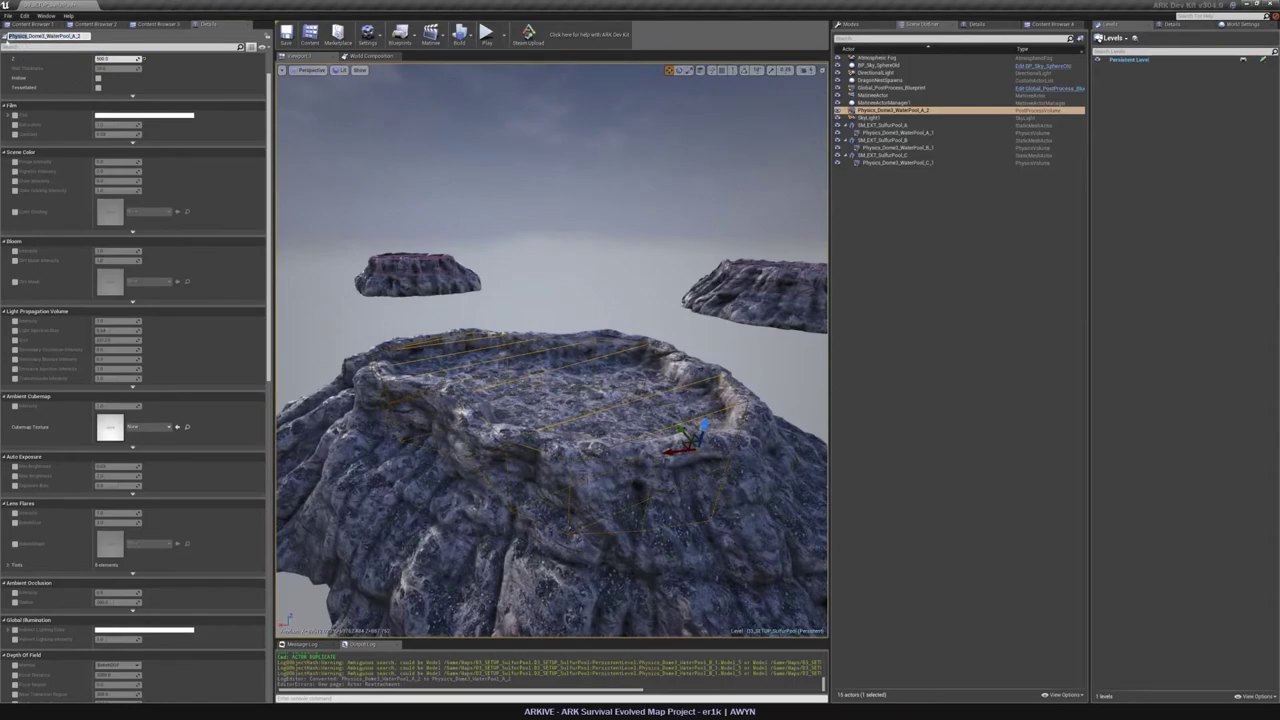
pyautogui.write('PostProcess')
pyautogui.press('Return')
pyautogui.click(974, 212)
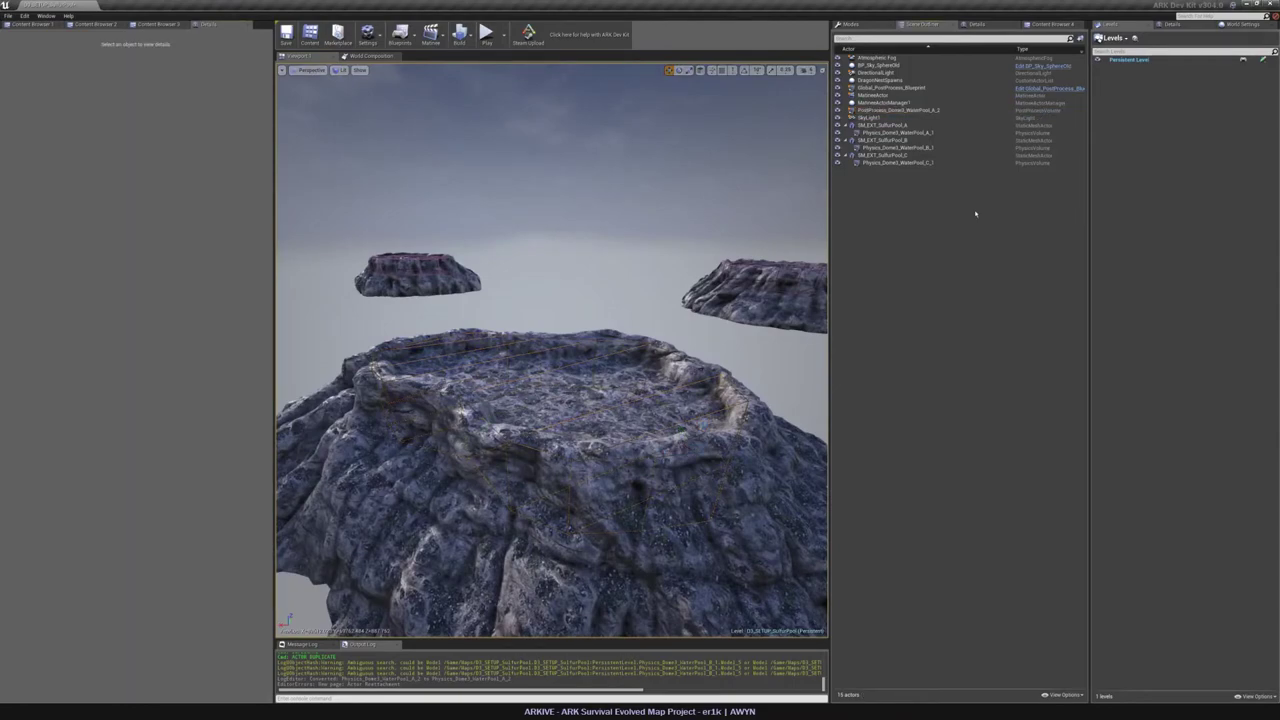
pyautogui.click(915, 111)
pyautogui.moveTo(735, 345); pyautogui.dragTo(696, 350, button='right')
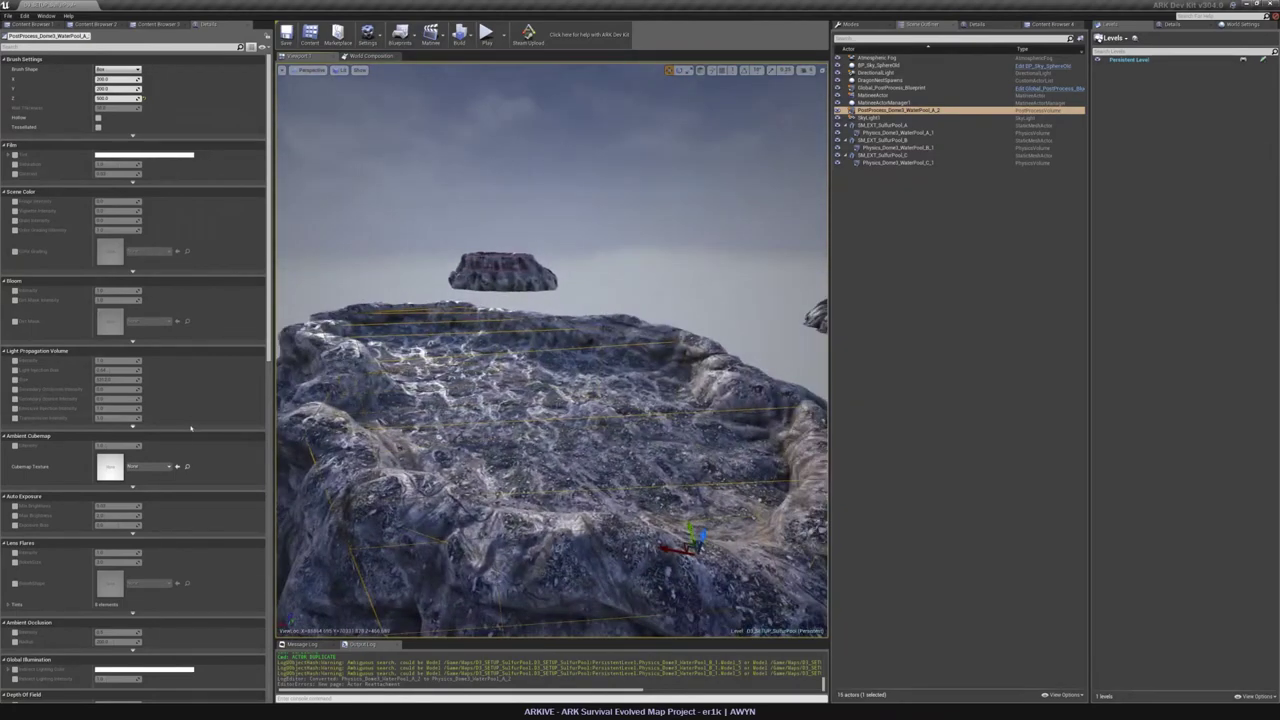
pyautogui.click(952, 178)
# Duplicate the Physics_Dome3_WaterPool_B_1 volume and rename the copy PostProcess_Dome3_WaterPool_B_2.
pyautogui.click(942, 148)
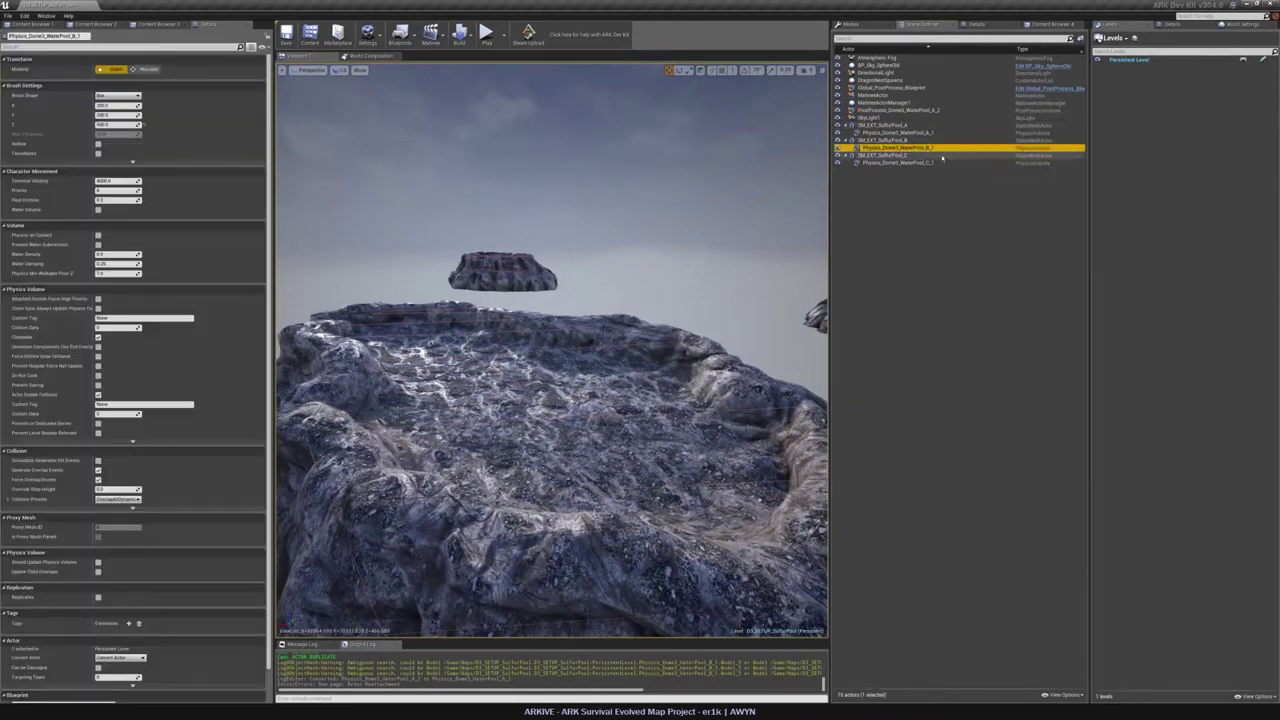
pyautogui.hotkey('ctrl', 'w')
pyautogui.moveTo(27, 36); pyautogui.dragTo(14, 46)
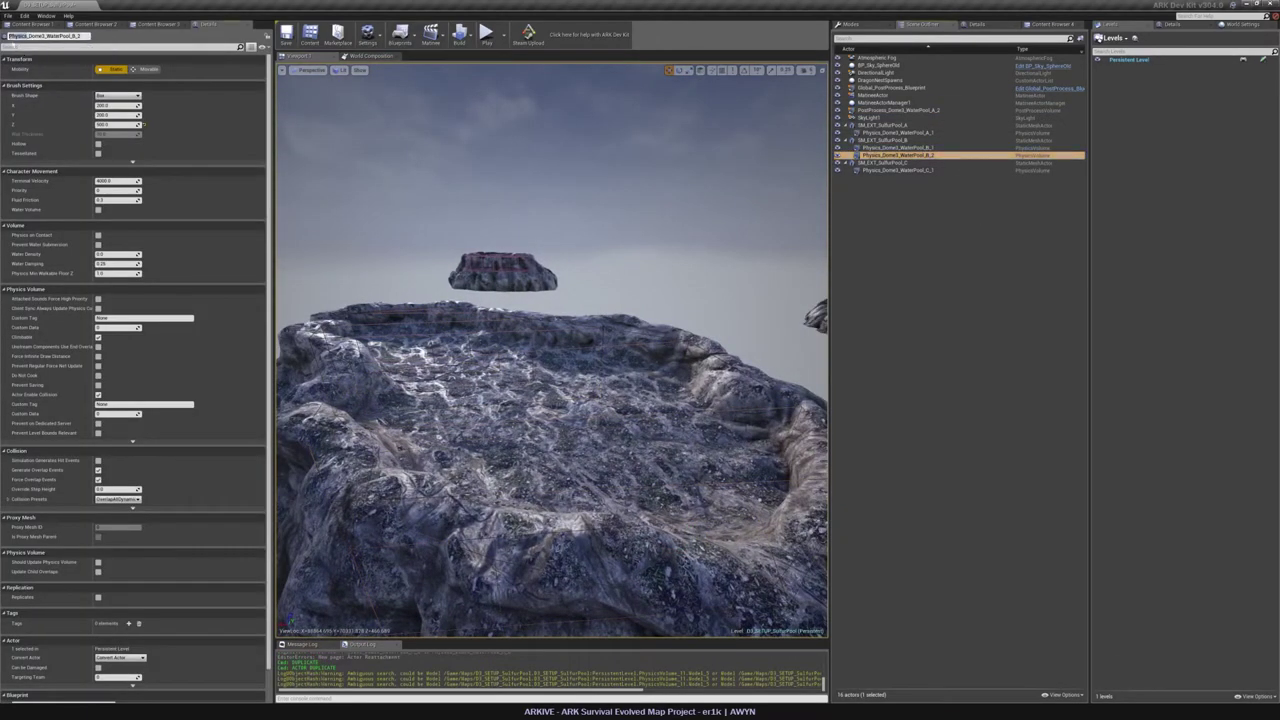
pyautogui.write('PostProcess')
pyautogui.press('Return')
# Convert the PostProcess_Dome3_WaterPool_B_2 actor to a PostProcessVolume.
pyautogui.click(127, 658)
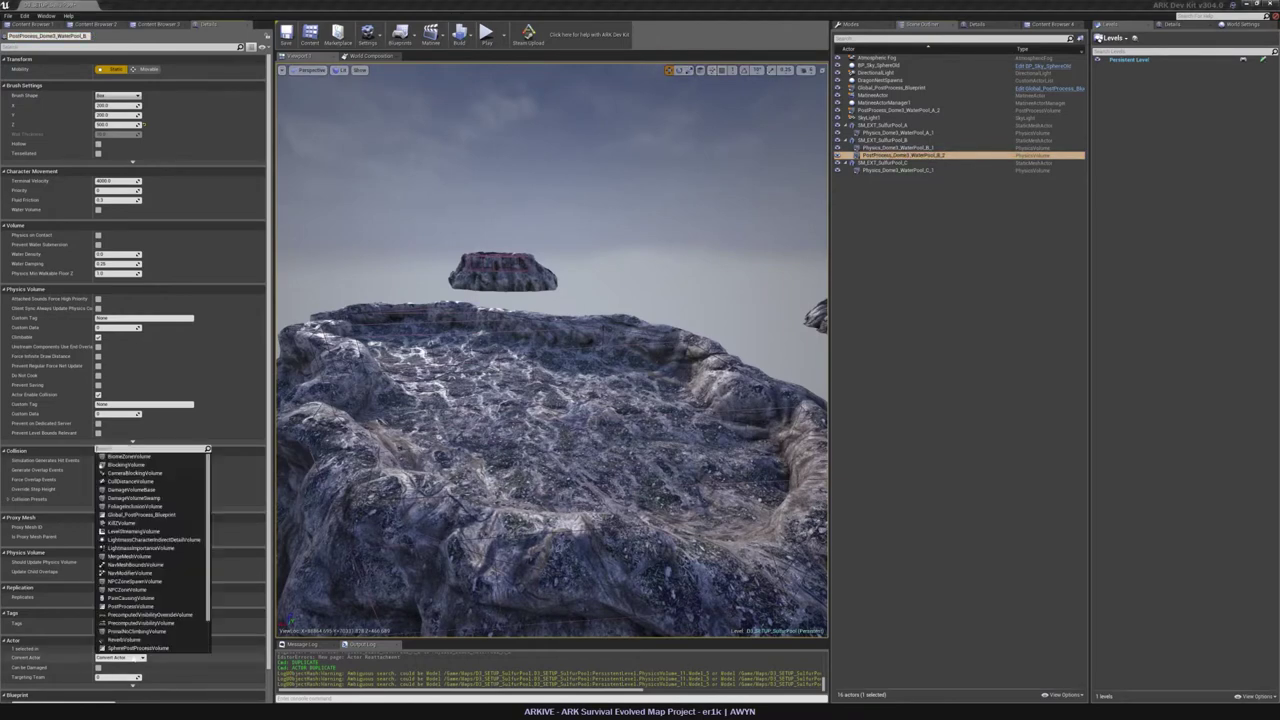
pyautogui.write('post')
pyautogui.click(134, 682)
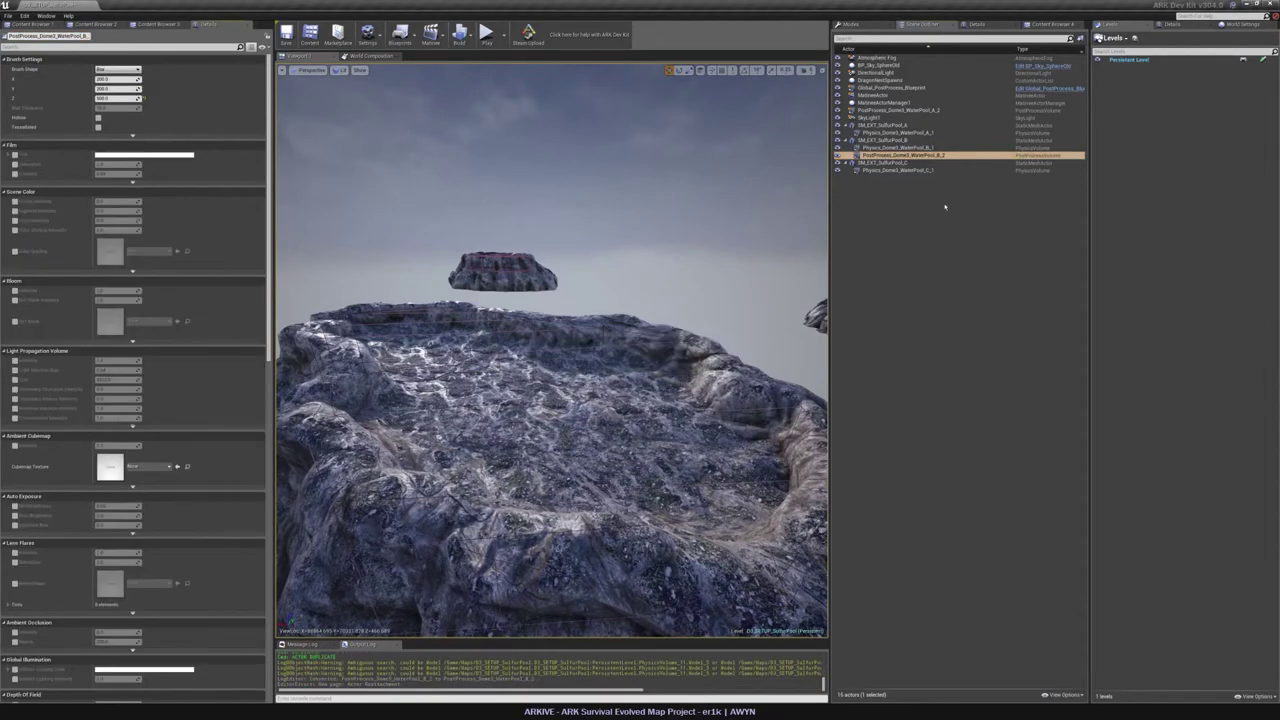
# Duplicate the Physics_Dome3_WaterPool_C_1 volume and rename the copy PostProcess_Dome3_WaterPool_C_1.
pyautogui.click(919, 171)
pyautogui.hotkey('ctrl', 'w')
pyautogui.moveTo(28, 37); pyautogui.dragTo(6, 40)
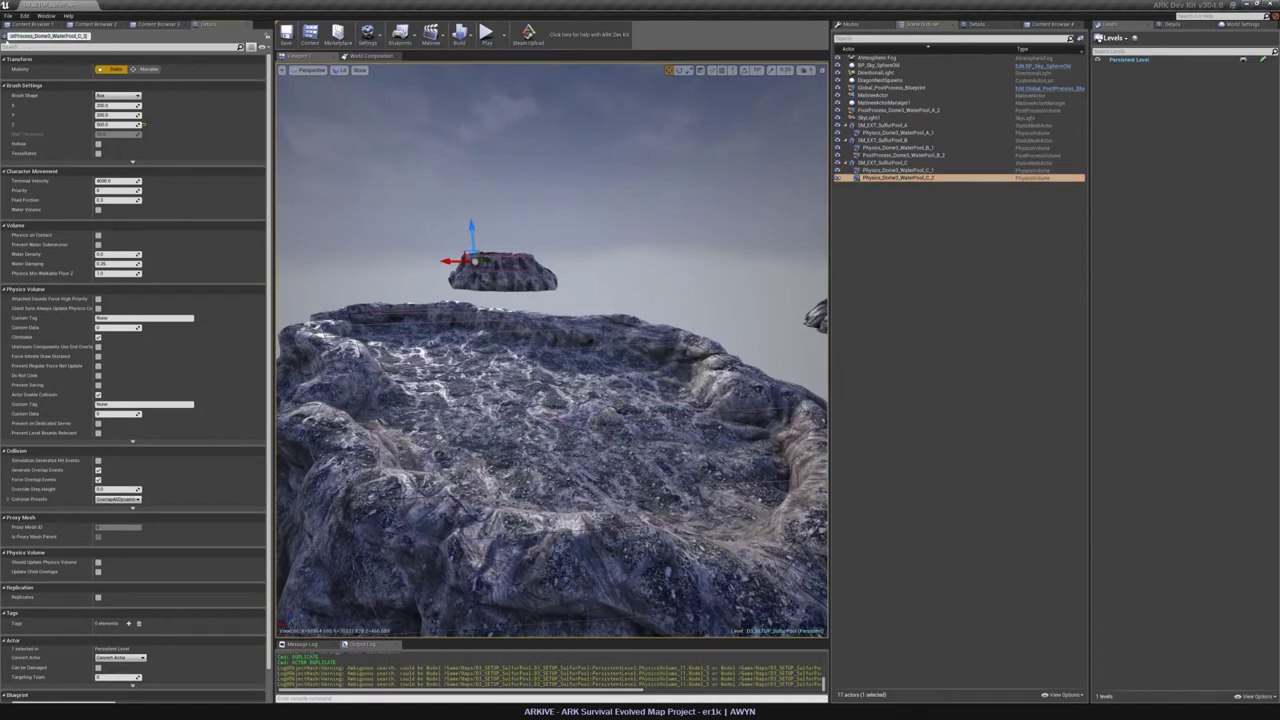
# Rename the pool B post-process volume PostProcess_Dome3_WaterPool_B_1.
pyautogui.click(900, 155)
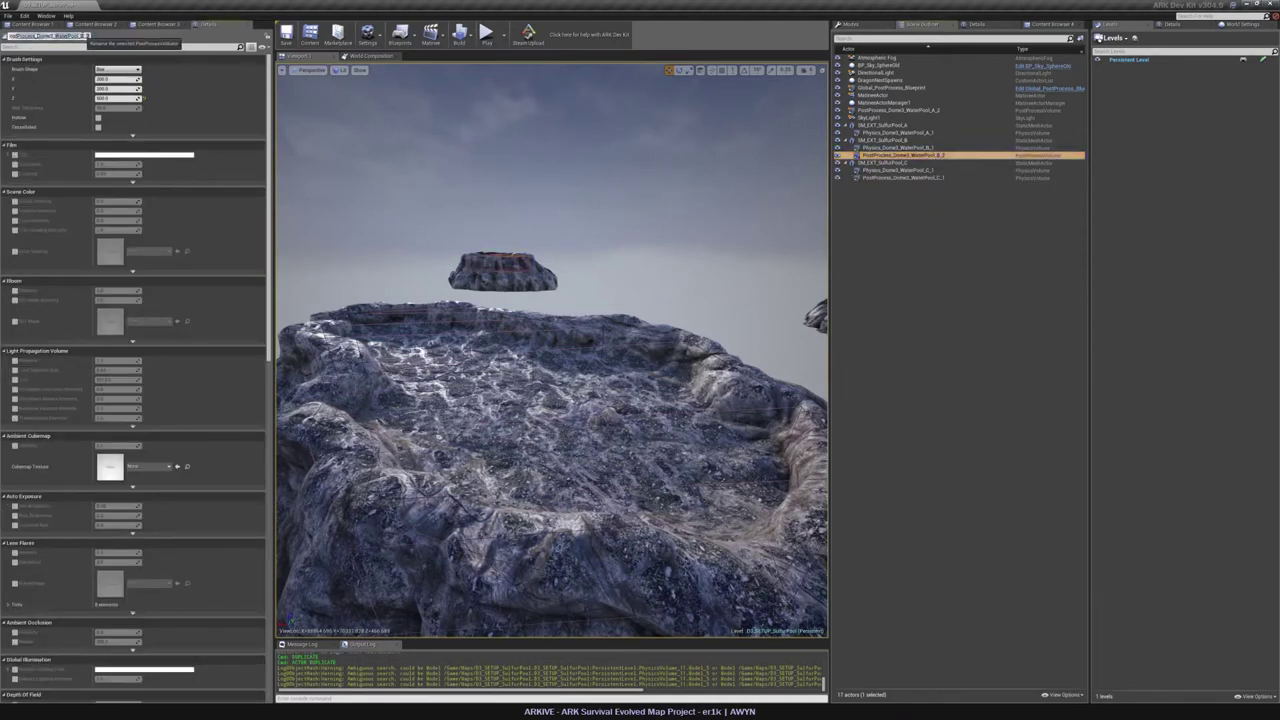
pyautogui.click(88, 36)
pyautogui.press('BackSpace')
pyautogui.write('1')
# Rename the pool A post-process volume PostProcess_Dome3_WaterPool_A_1 and attach it to the SM_EXT_SulfurPool_A mesh.
pyautogui.click(922, 111)
pyautogui.click(84, 37)
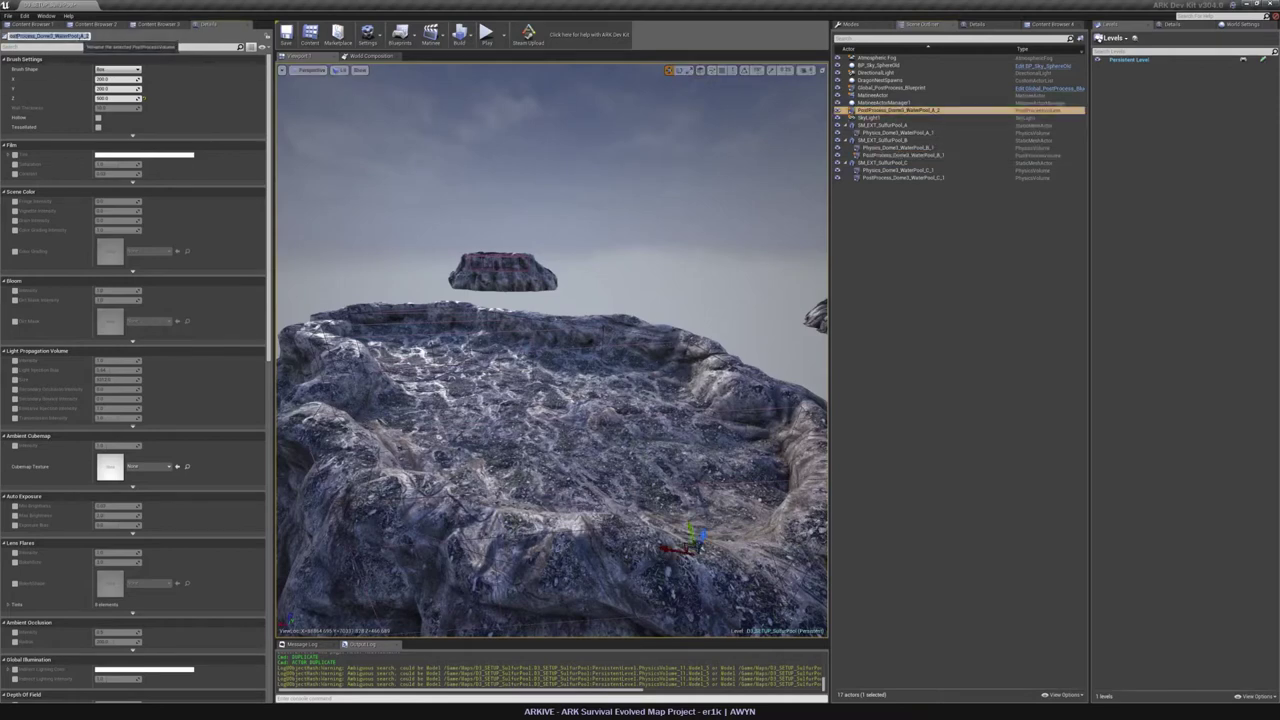
pyautogui.click(86, 37)
pyautogui.press('BackSpace')
pyautogui.write('1')
pyautogui.click(917, 228)
pyautogui.moveTo(900, 110); pyautogui.dragTo(896, 125)
pyautogui.click(919, 231)
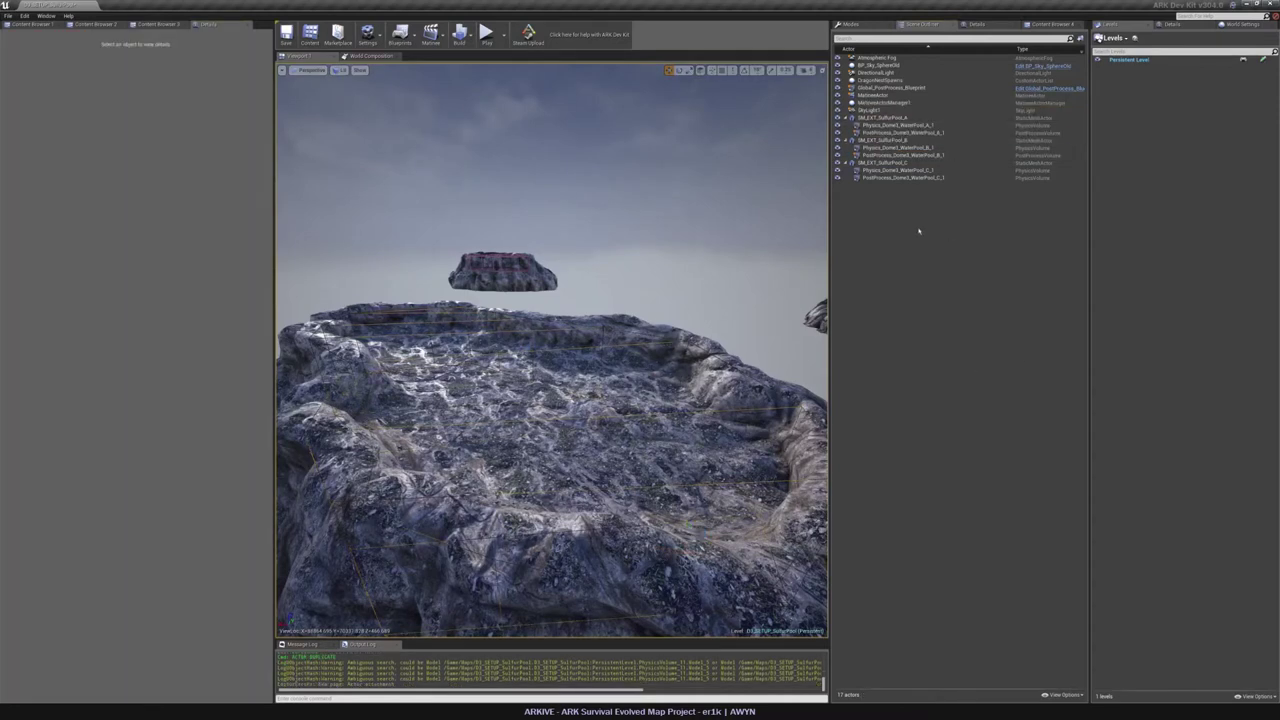
# Convert the PostProcess_Dome3_WaterPool_C_1 actor to a PostProcessVolume and clear the selection.
pyautogui.click(911, 178)
pyautogui.click(126, 658)
pyautogui.write('post')
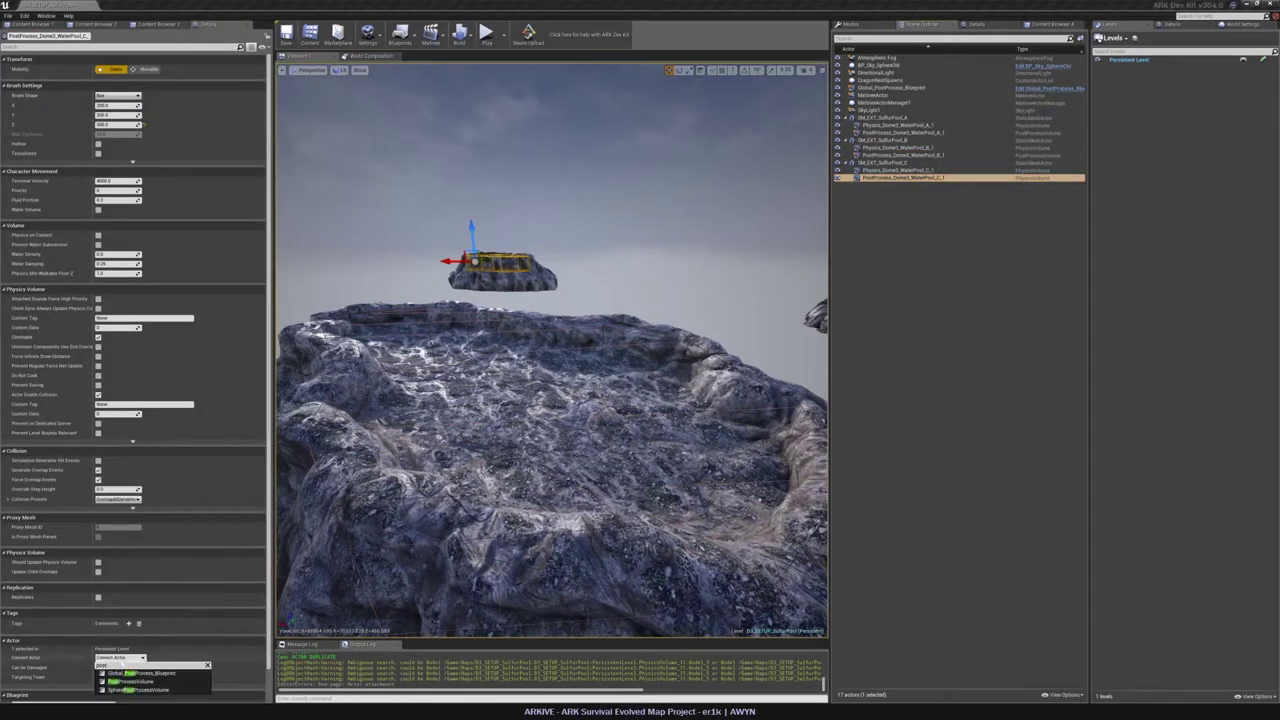
pyautogui.click(132, 682)
pyautogui.click(946, 277)
# Search the Arkive_P map's actors for "water" and copy Local_PostWater_DOME_1 into the sulfur pool setup level.
pyautogui.moveTo(640, 250)
pyautogui.mouseDown(button='right')
pyautogui.moveTo(600, 270)
pyautogui.moveTo(600, 240)
pyautogui.moveTo(680, 300)
pyautogui.moveTo(660, 260)
pyautogui.mouseUp(button='right')
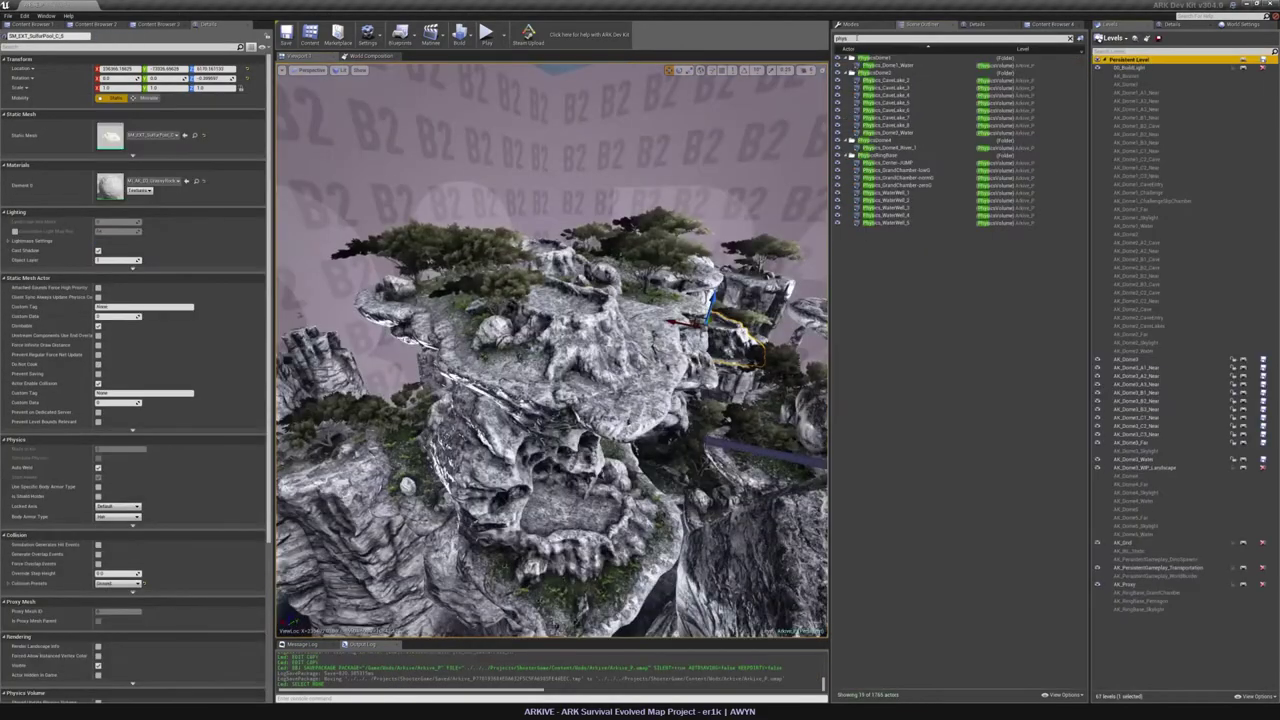
pyautogui.write('water')
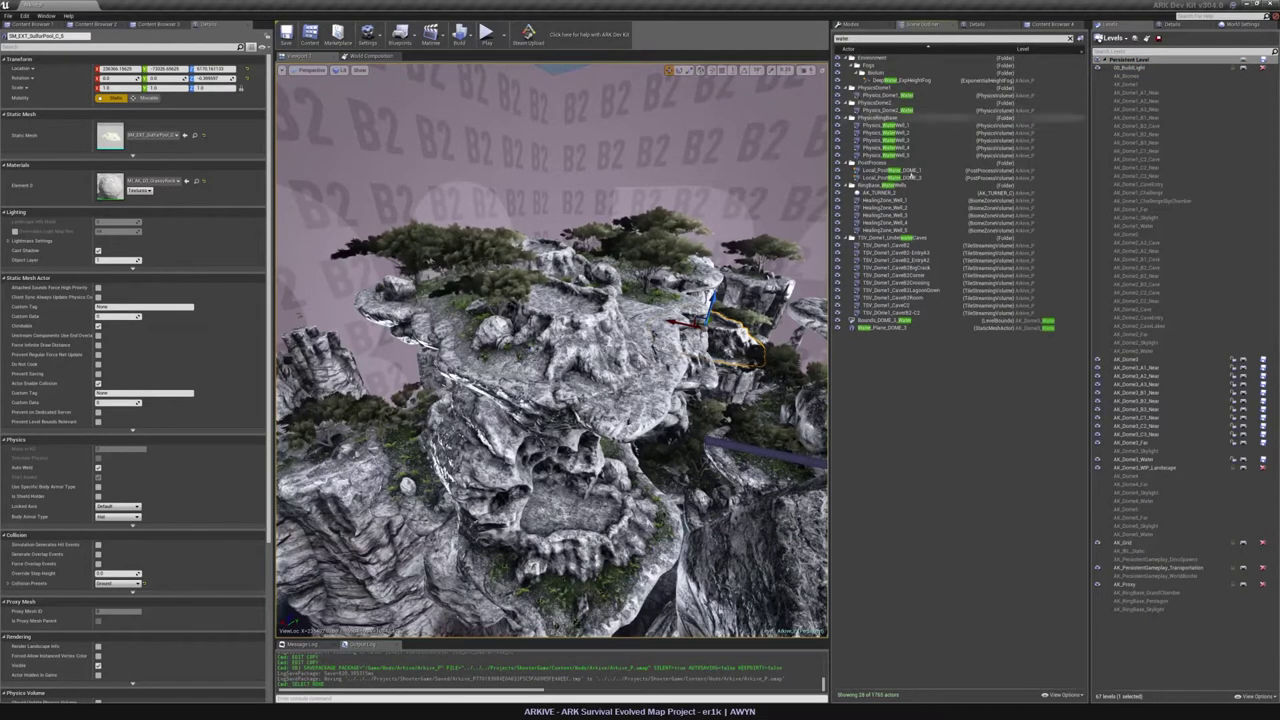
pyautogui.click(882, 170)
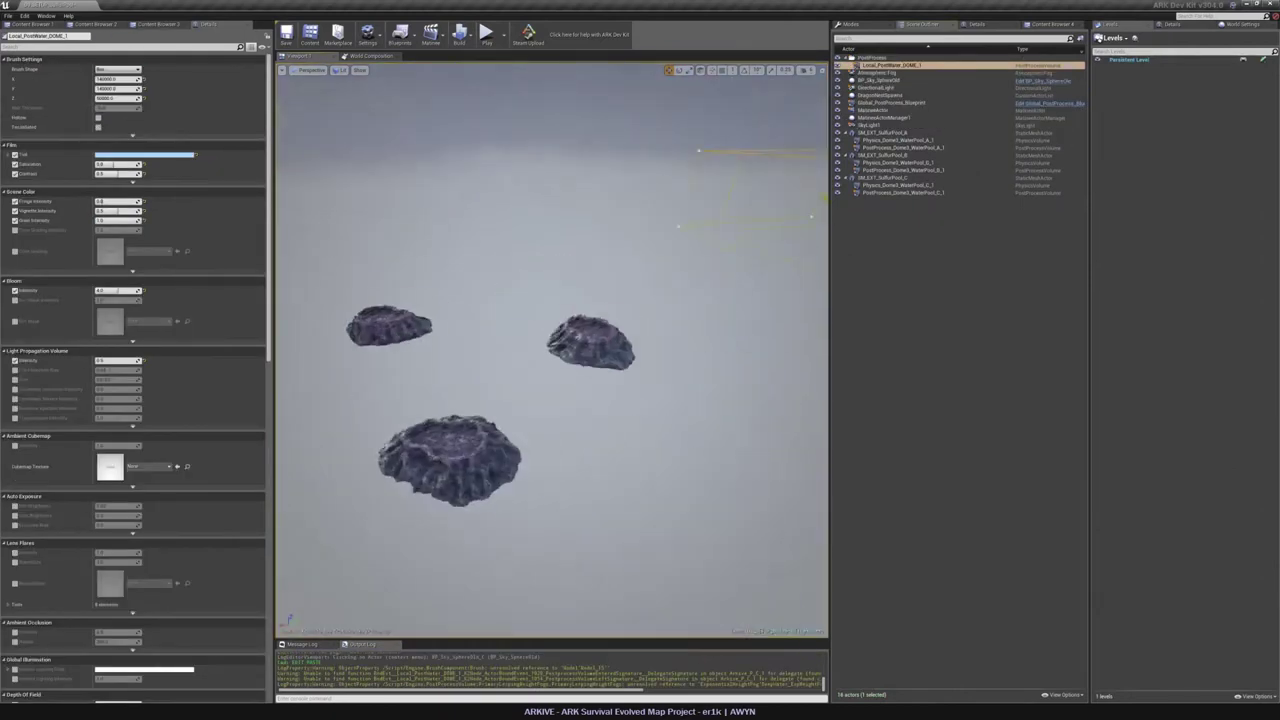
# Examine the pasted Local_PostWater_DOME_1 volume and its film tint colour as a reference.
pyautogui.press('w')
pyautogui.moveTo(552, 350); pyautogui.dragTo(620, 335, button='right')
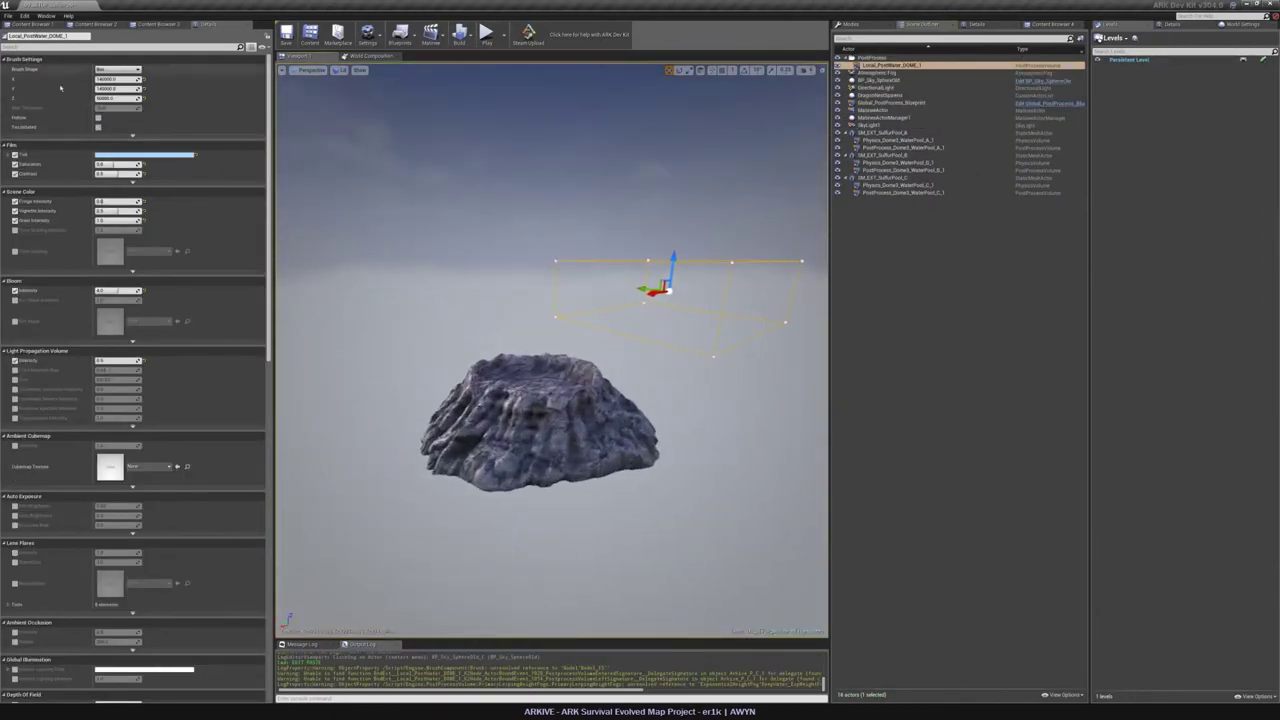
pyautogui.click(125, 156)
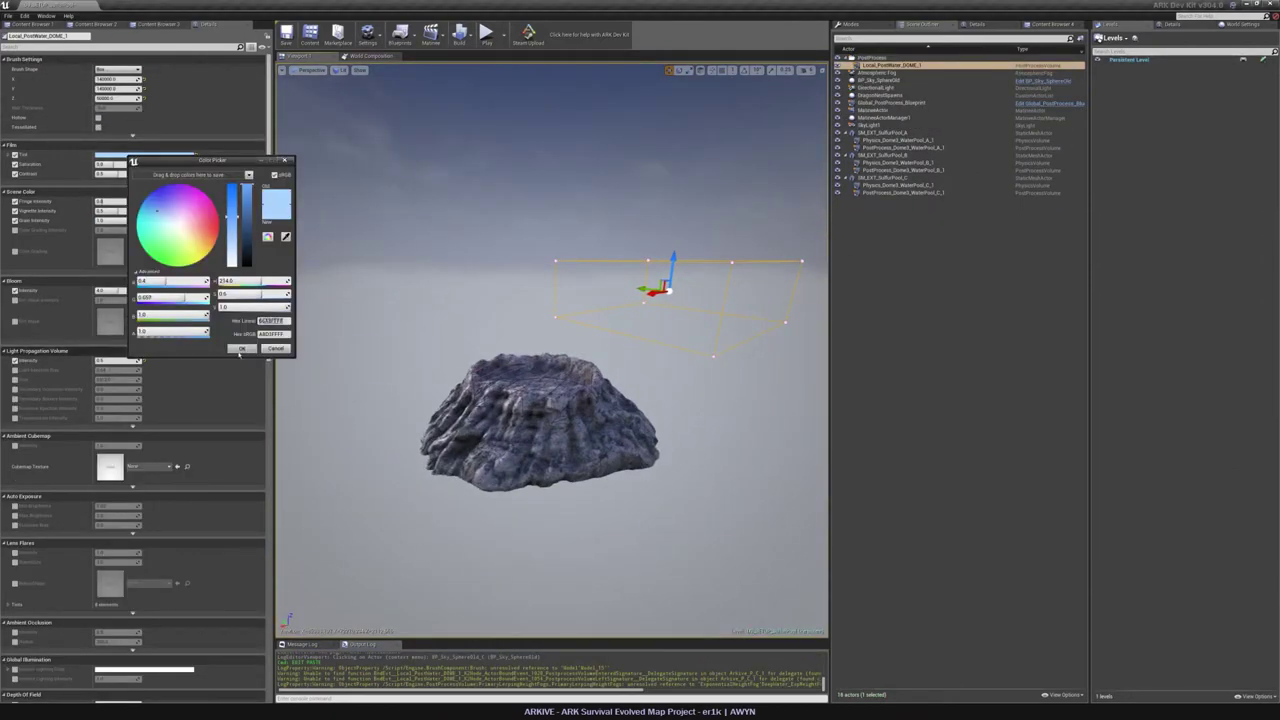
pyautogui.click(241, 349)
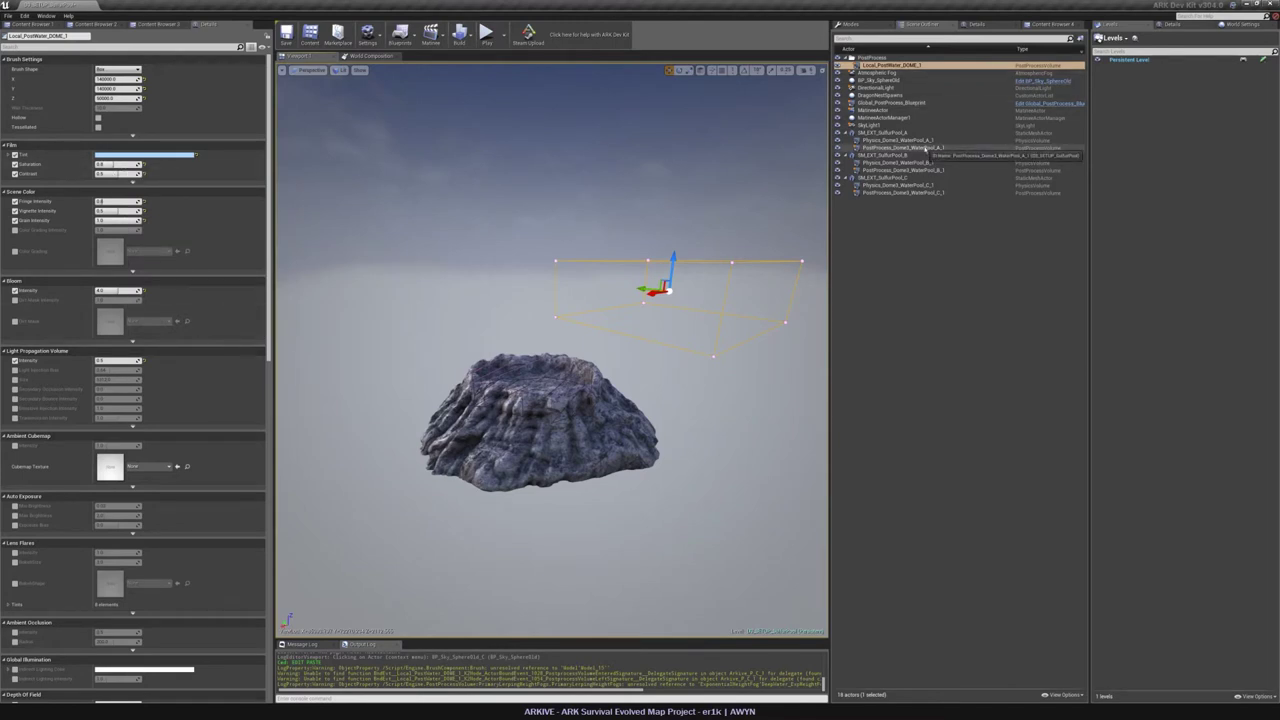
# On the three pool post-process volumes, enable Fringe Intensity at 1, Vignette Intensity at 0.5, and Grain Intensity.
pyautogui.click(925, 149)
pyautogui.keyDown('ctrl'); pyautogui.click(928, 171); pyautogui.keyUp('ctrl')
pyautogui.keyDown('ctrl'); pyautogui.click(928, 193); pyautogui.keyUp('ctrl')
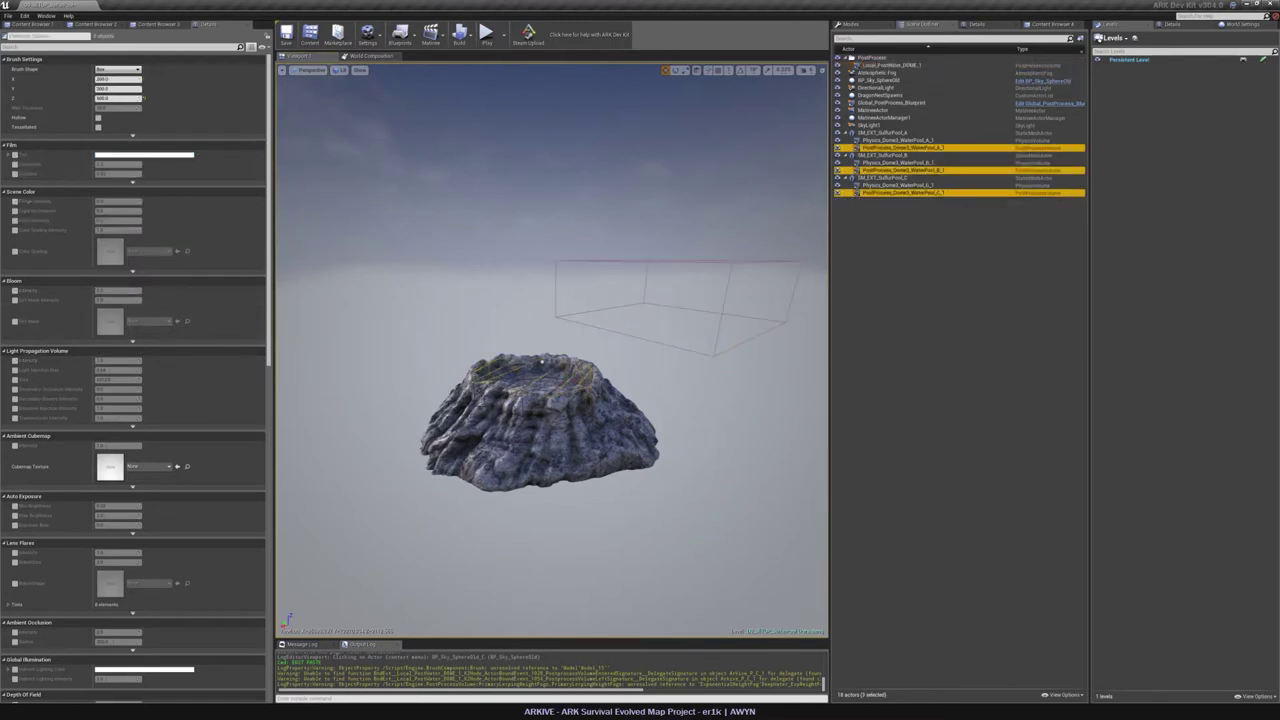
pyautogui.click(15, 211)
pyautogui.click(15, 202)
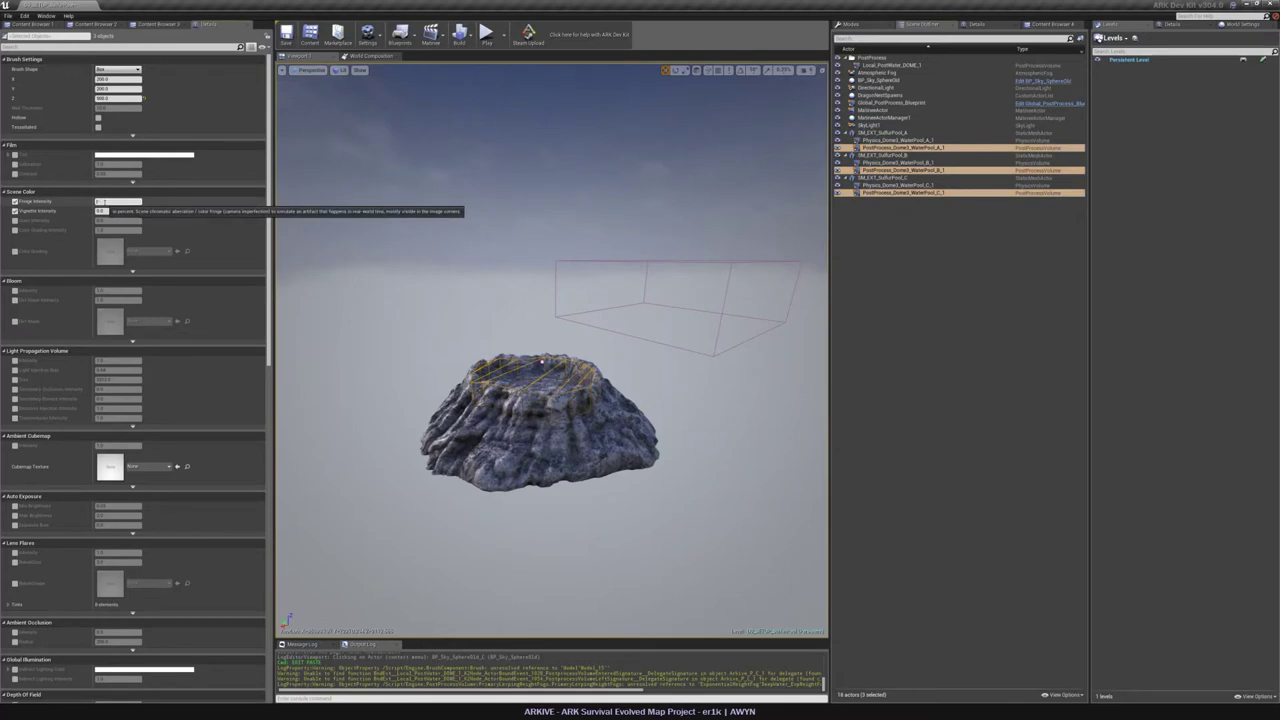
pyautogui.write('1')
pyautogui.click(110, 211)
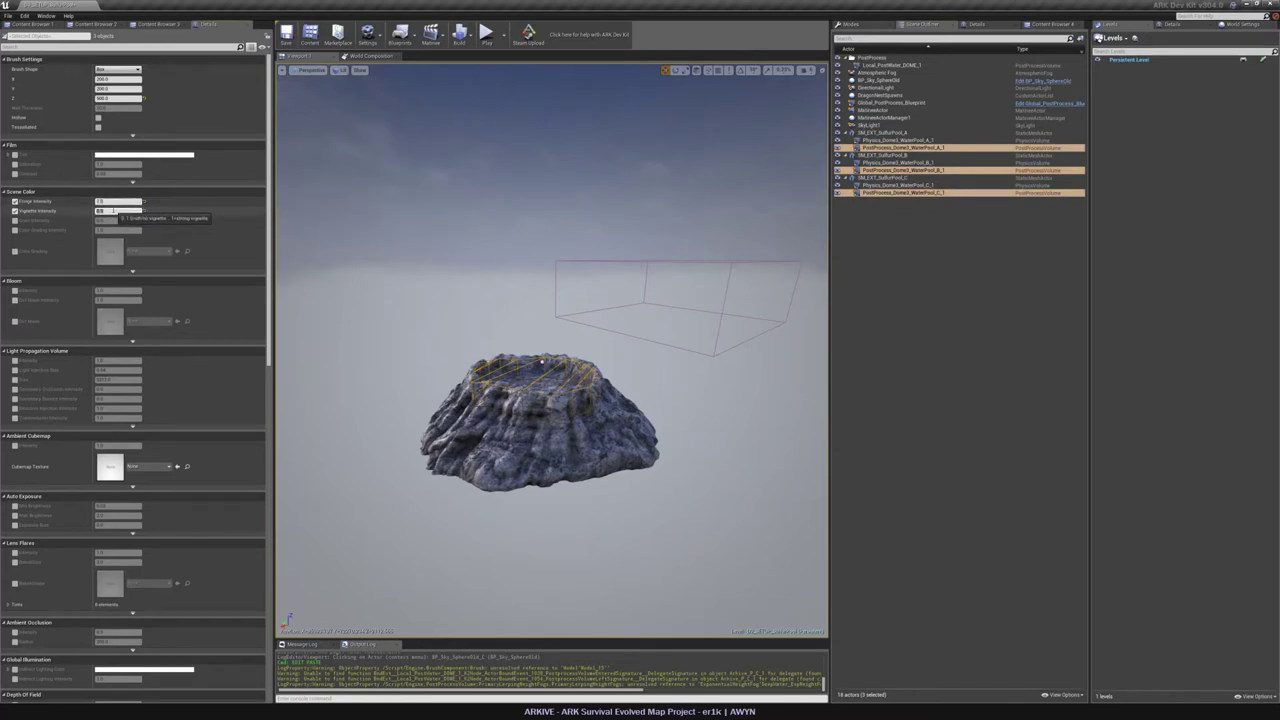
pyautogui.write('0.5')
pyautogui.click(15, 221)
pyautogui.press('Return')
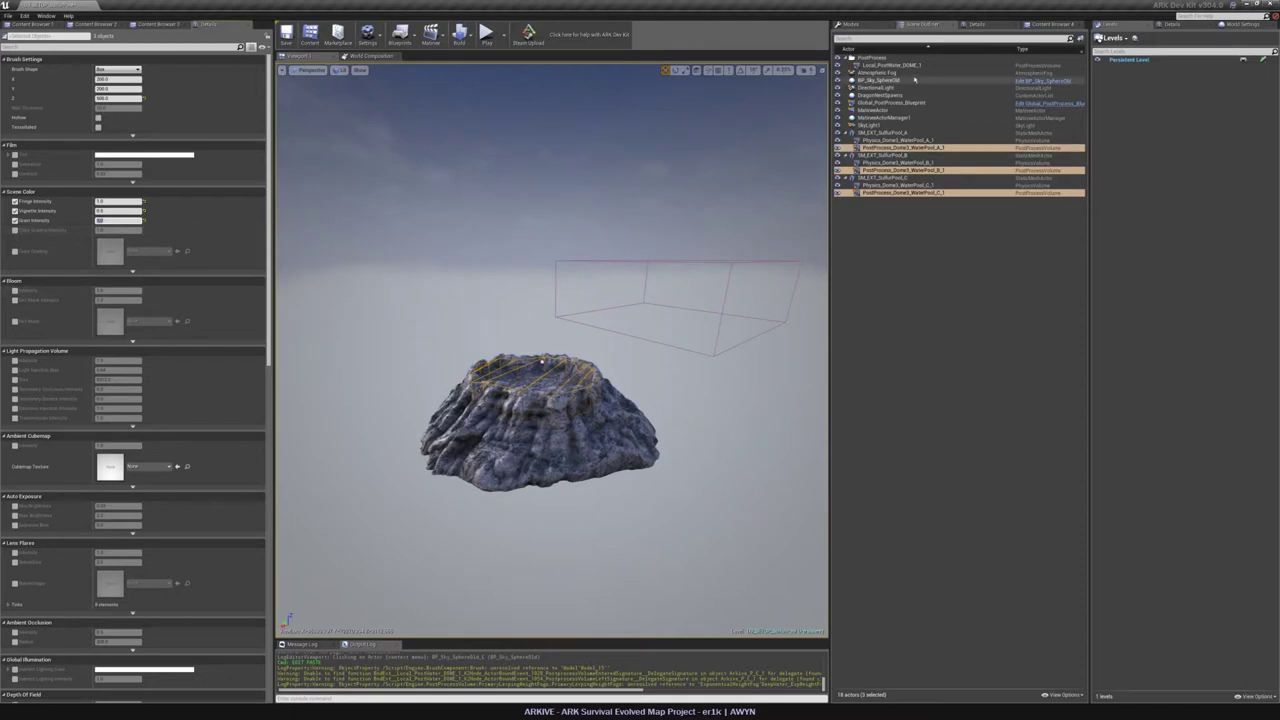
# Enable Bloom Intensity on the three pool post-process volumes, matching Local_PostWater_DOME_1's value.
pyautogui.click(905, 65)
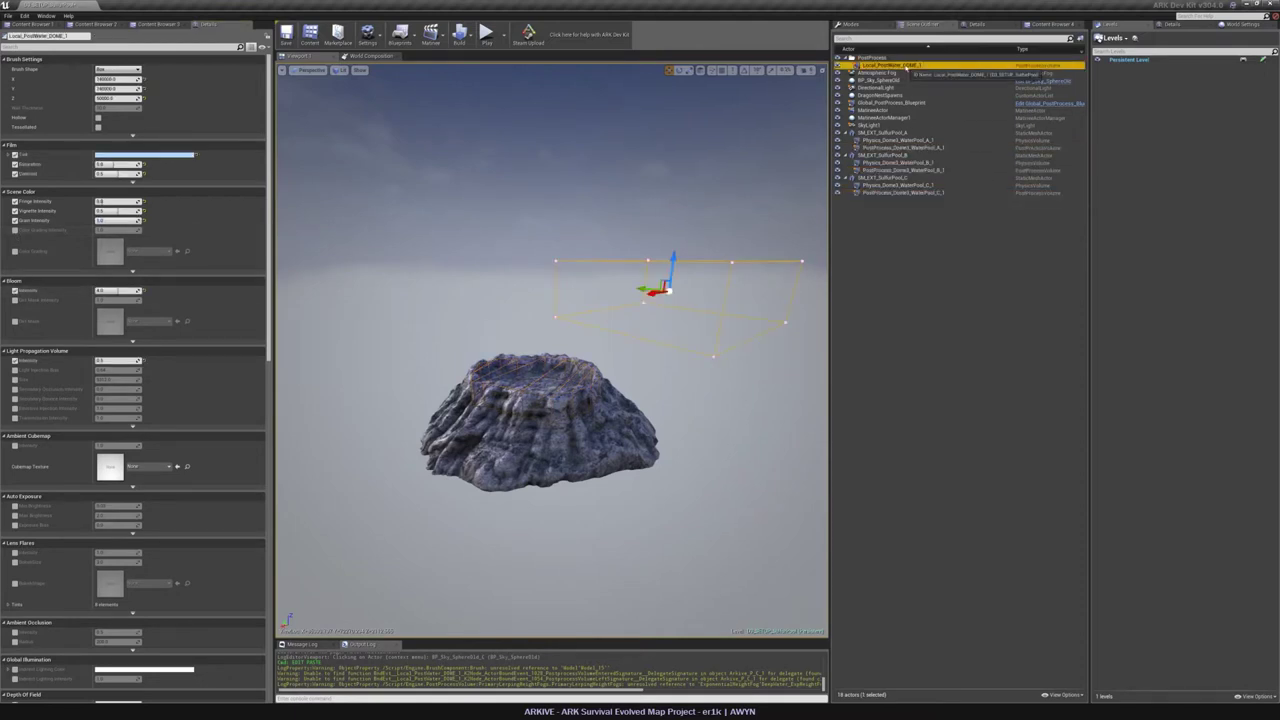
pyautogui.scroll(-10, 115, 391)
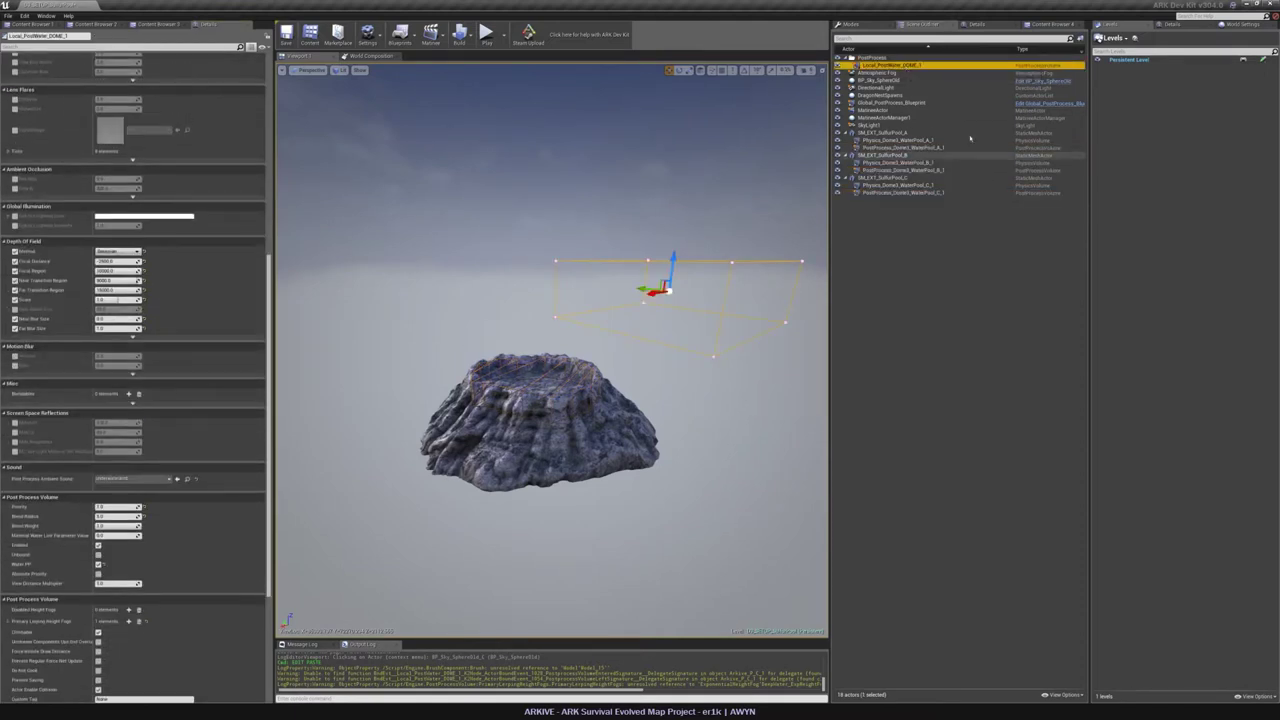
pyautogui.click(938, 148)
pyautogui.keyDown('ctrl'); pyautogui.click(937, 171); pyautogui.keyUp('ctrl')
pyautogui.keyDown('ctrl'); pyautogui.click(936, 193); pyautogui.keyUp('ctrl')
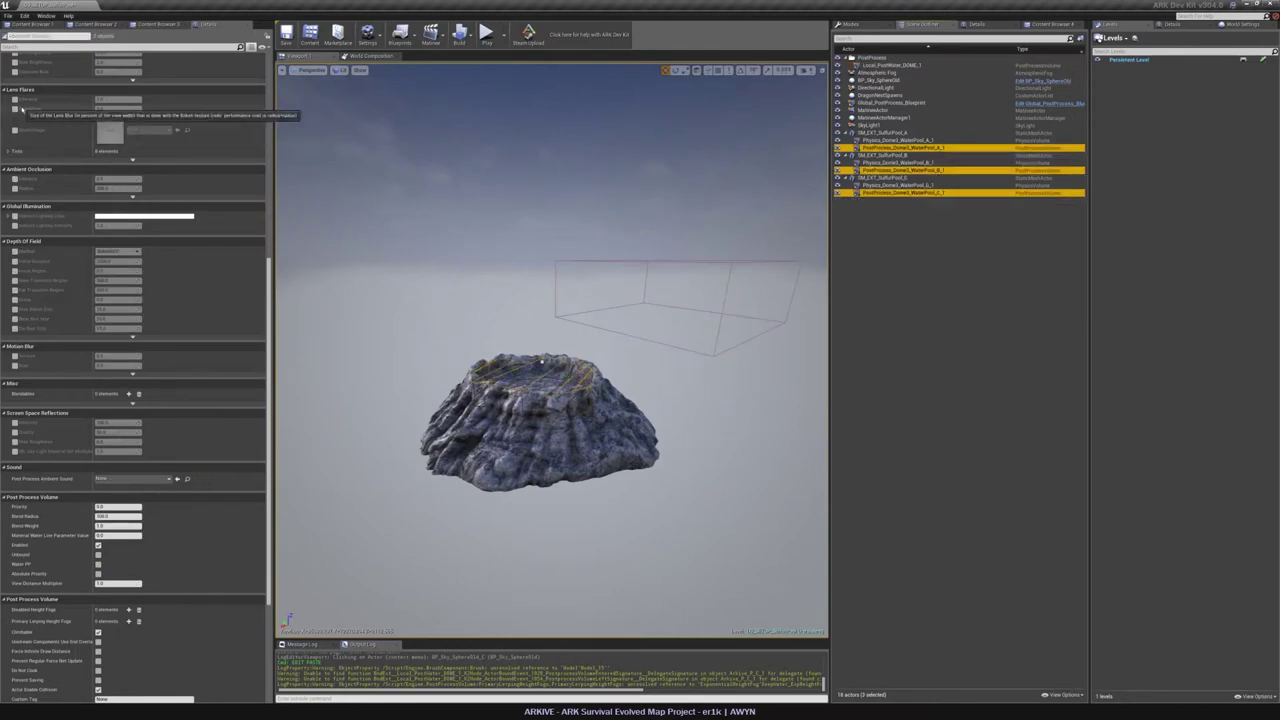
pyautogui.scroll(5, 27, 145)
pyautogui.scroll(3, 28, 167)
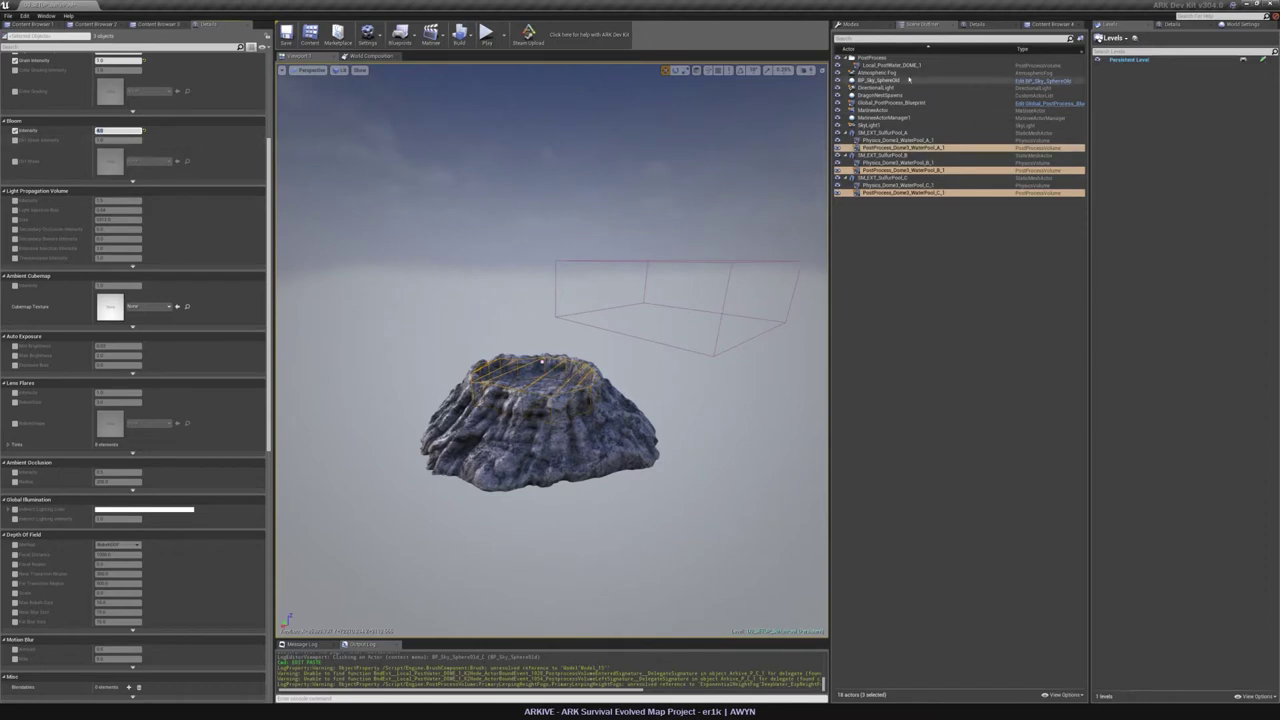
# Enable the Light Propagation Volume Intensity on the three pool post-process volumes and set it to match Local_PostWater_DOME_1.
pyautogui.click(905, 66)
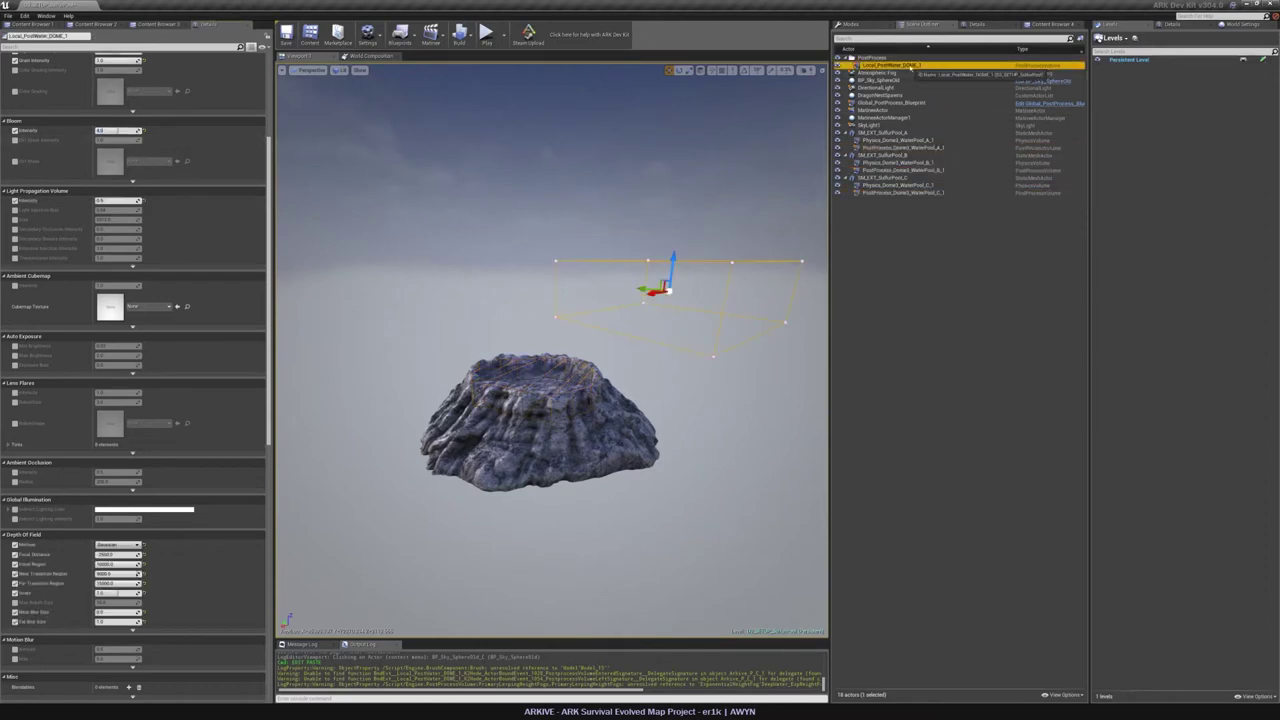
pyautogui.click(921, 148)
pyautogui.keyDown('ctrl'); pyautogui.click(925, 170); pyautogui.keyUp('ctrl')
pyautogui.keyDown('ctrl'); pyautogui.click(930, 192); pyautogui.keyUp('ctrl')
pyautogui.click(15, 201)
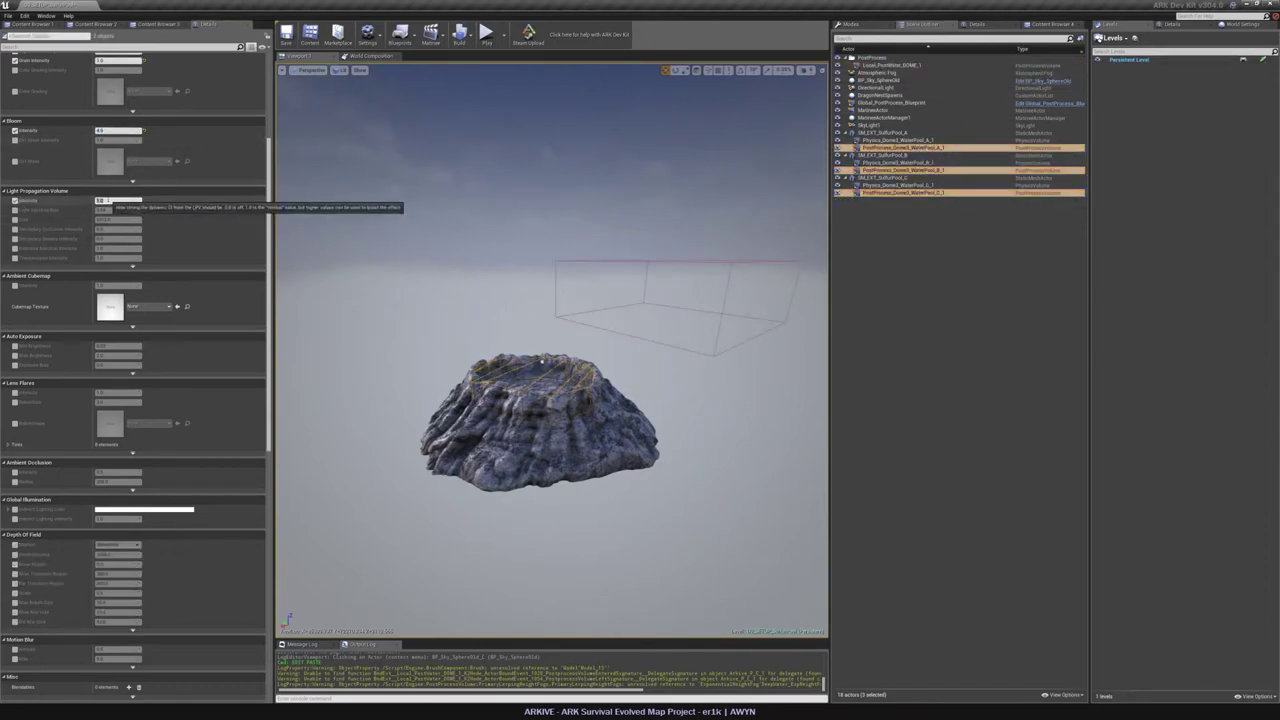
pyautogui.moveTo(106, 202); pyautogui.dragTo(89, 203)
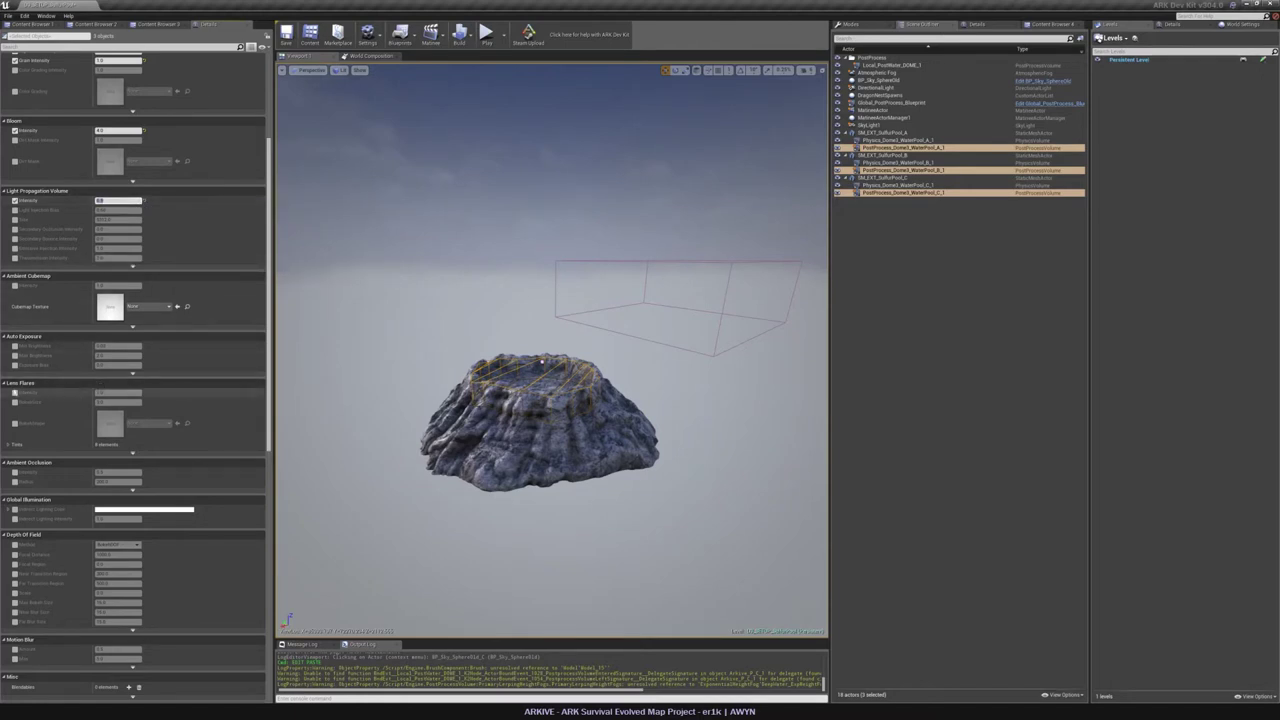
# Enable all Depth Of Field overrides, from Method and focal settings to Scale, bokeh and blur sizes, on the three pool post-process volumes.
pyautogui.click(15, 545)
pyautogui.scroll(-2, 16, 538)
pyautogui.click(15, 488)
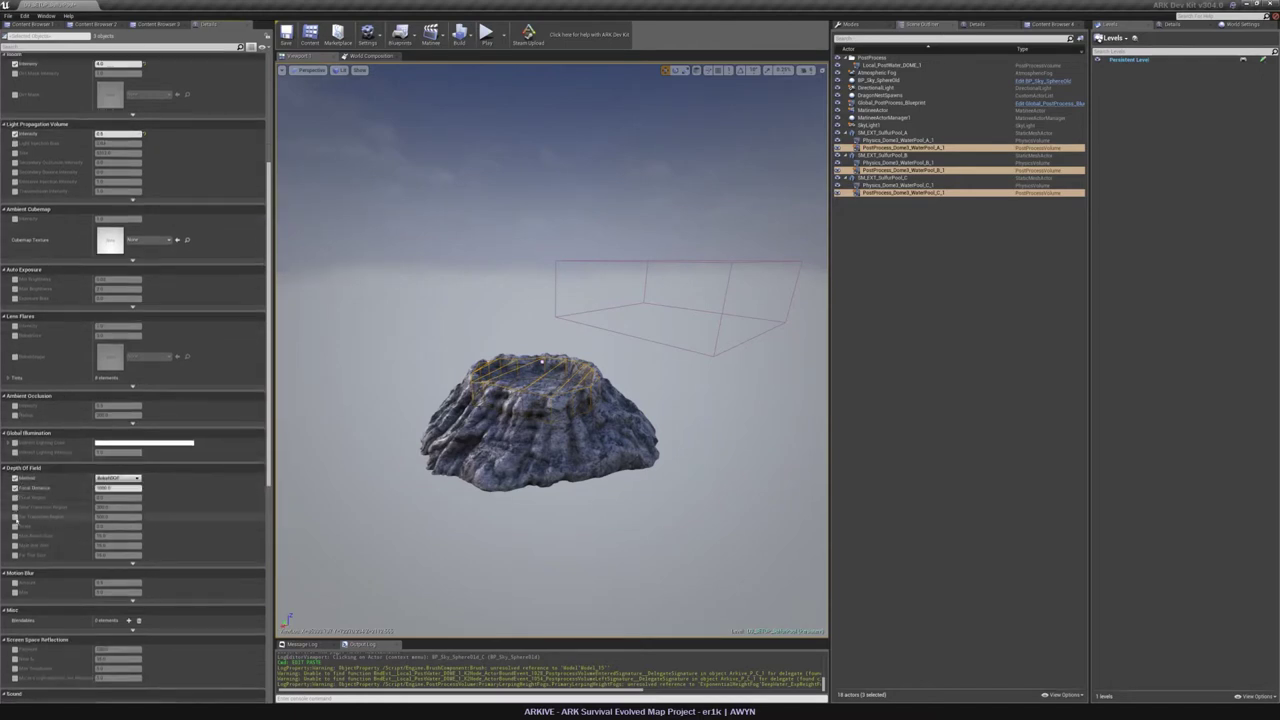
pyautogui.click(15, 498)
pyautogui.click(15, 507)
pyautogui.click(15, 517)
pyautogui.click(15, 526)
pyautogui.click(15, 536)
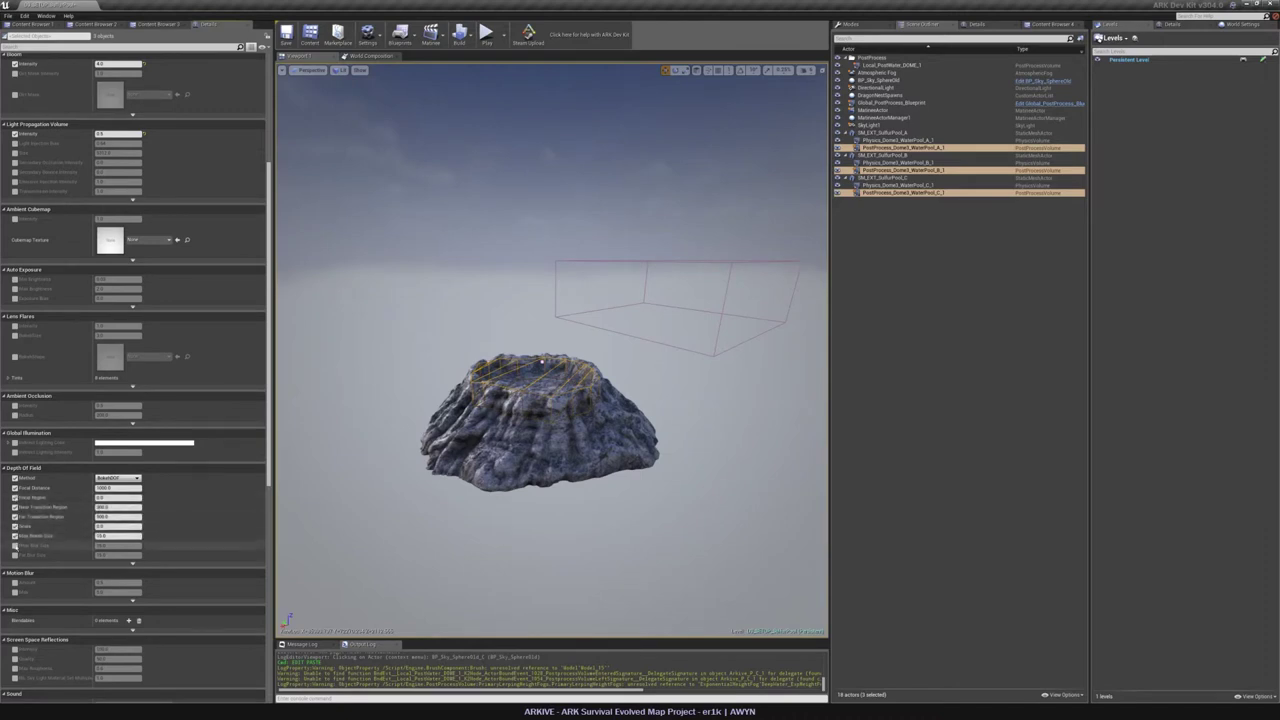
pyautogui.click(15, 545)
pyautogui.click(15, 555)
# Check Local_PostWater_DOME_1's Depth Of Field settings as a reference and set the three pool volumes' Method to Gaussian.
pyautogui.click(897, 65)
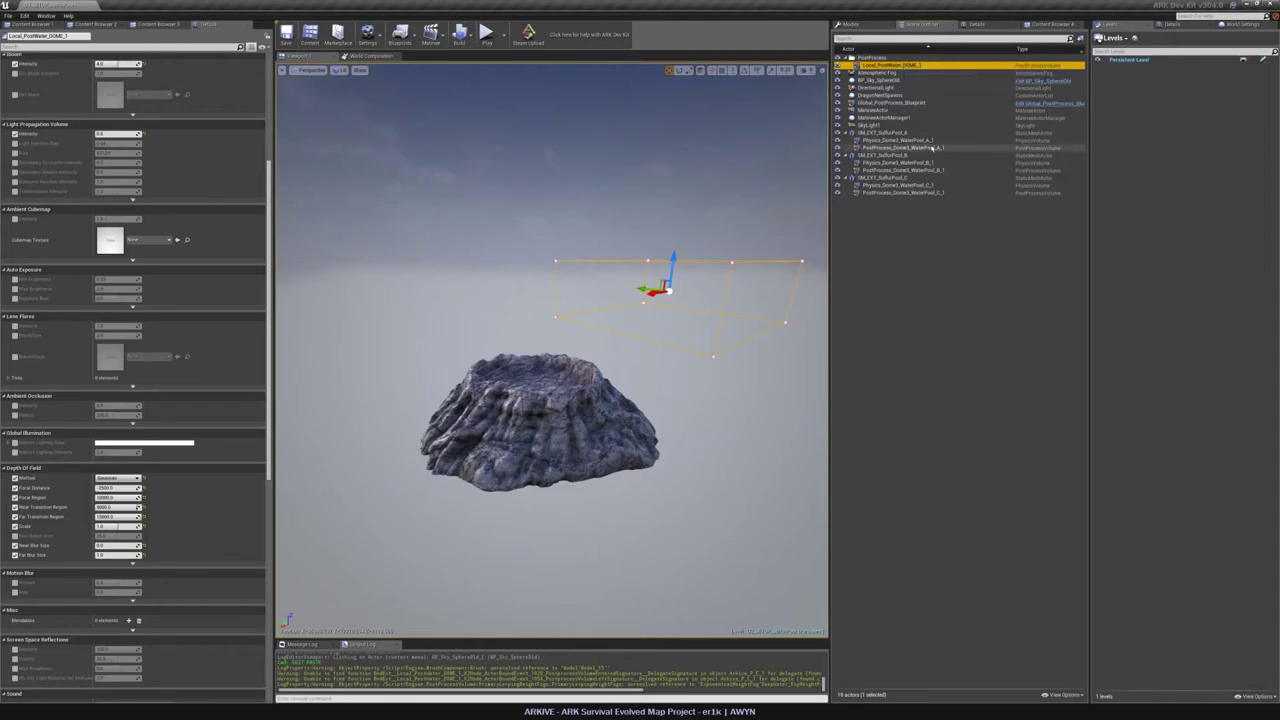
pyautogui.click(932, 148)
pyautogui.keyDown('ctrl'); pyautogui.click(938, 170); pyautogui.keyUp('ctrl')
pyautogui.keyDown('ctrl'); pyautogui.click(938, 193); pyautogui.keyUp('ctrl')
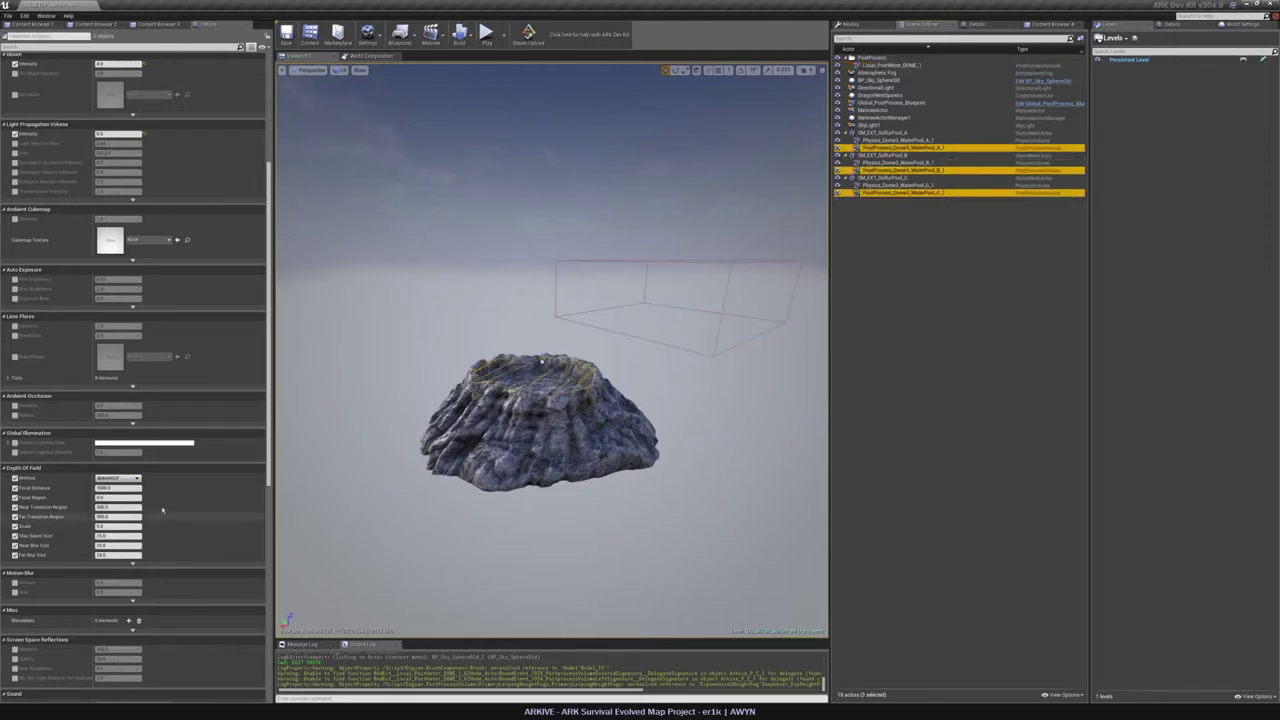
pyautogui.click(115, 488)
pyautogui.click(116, 478)
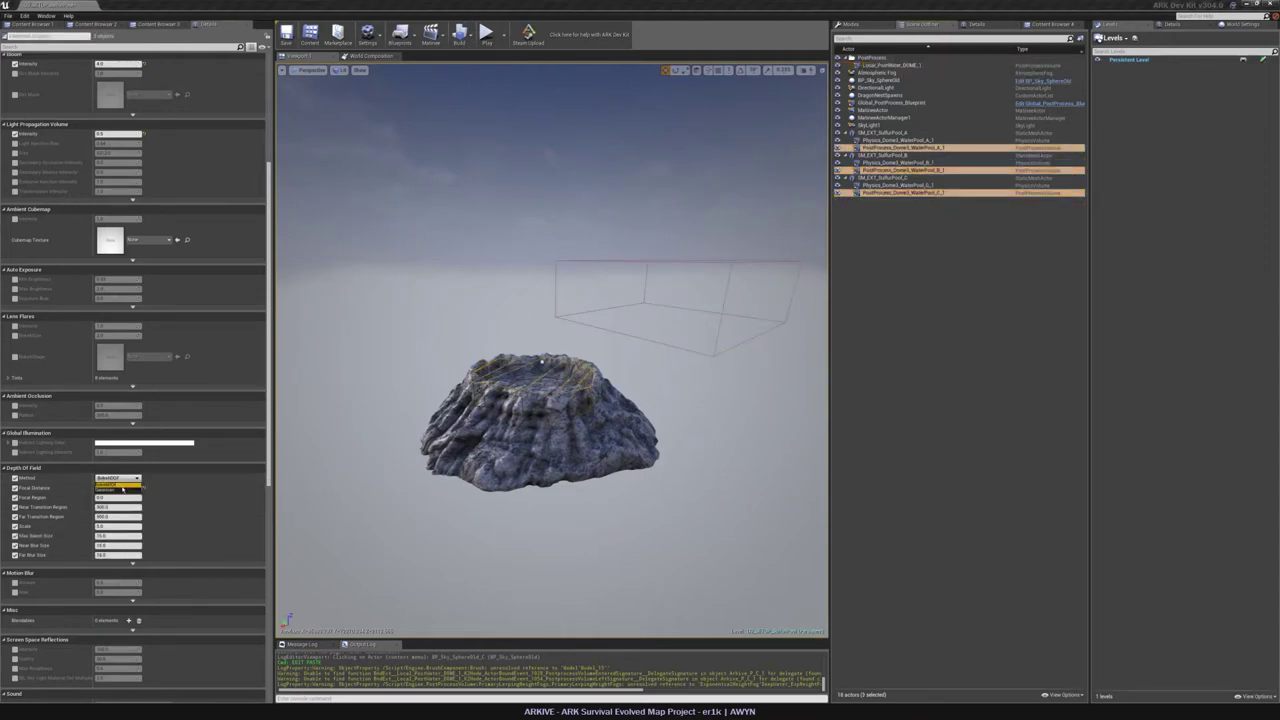
pyautogui.click(112, 492)
# Set Focal Distance, Focal Region and the Near and Far Transition Regions on the three pool volumes to Local_PostWater_DOME_1's values.
pyautogui.click(107, 498)
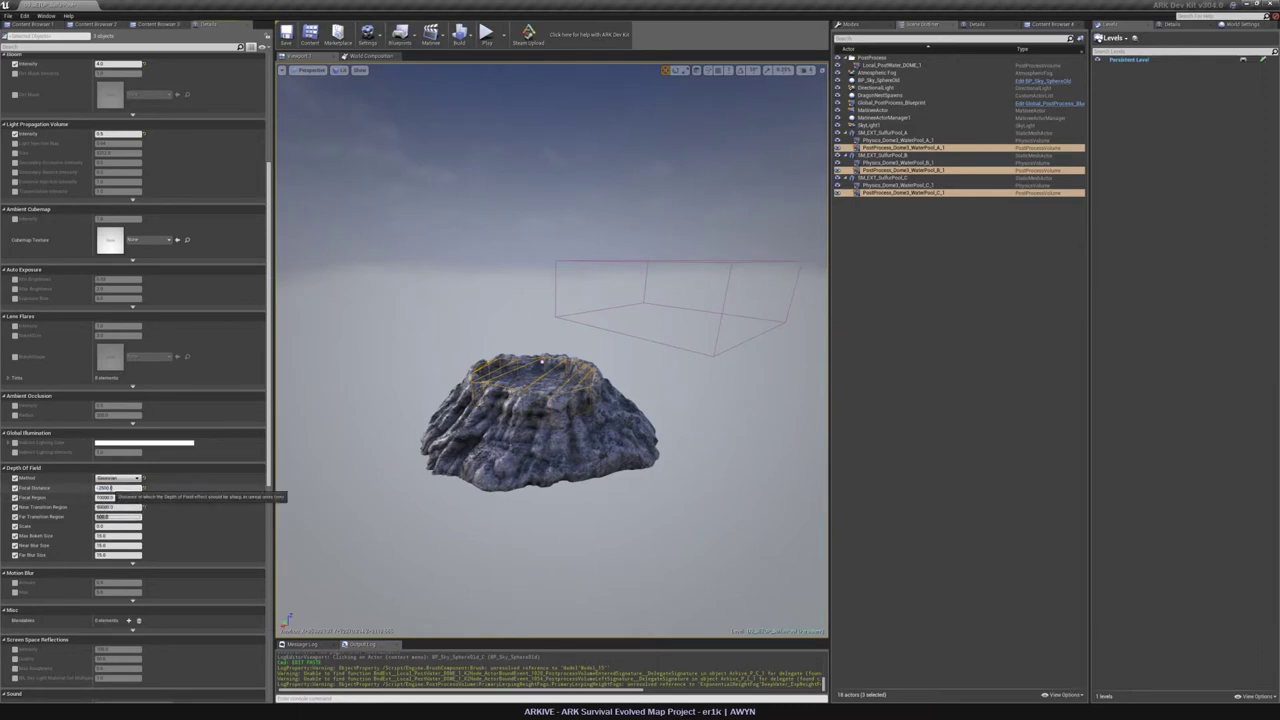
pyautogui.click(103, 498)
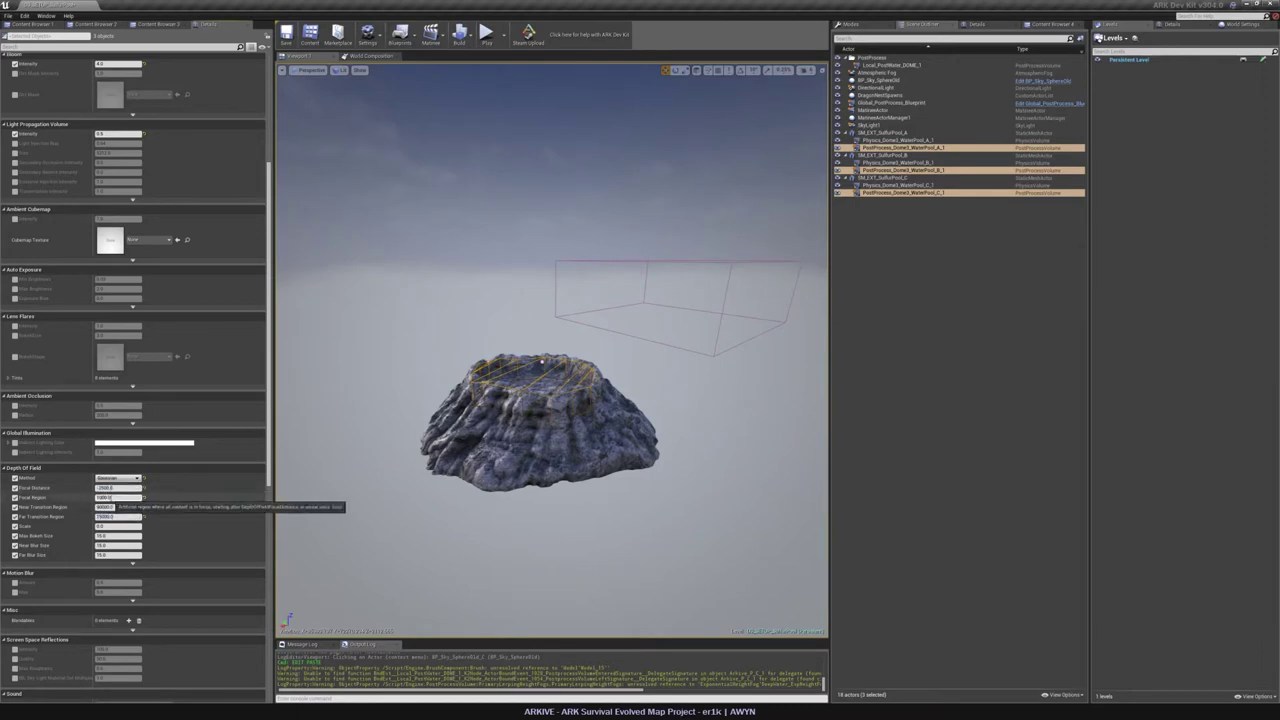
pyautogui.click(101, 507)
pyautogui.click(109, 507)
pyautogui.press('BackSpace')
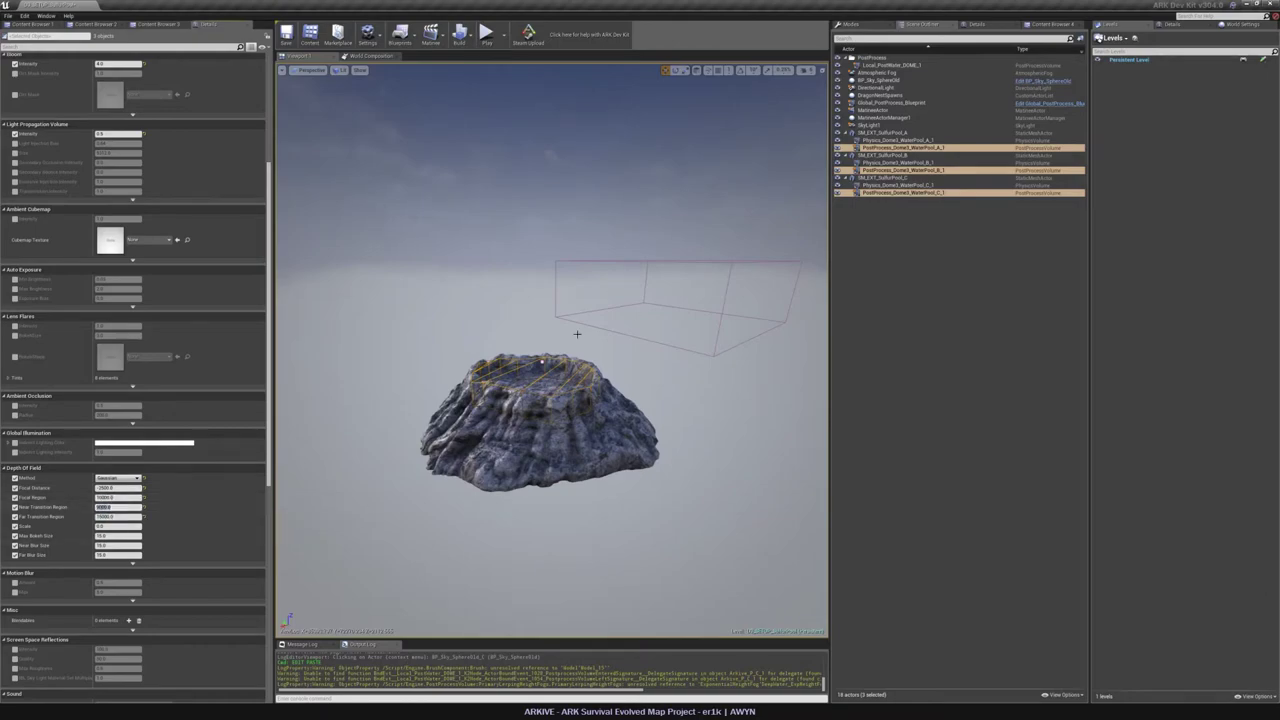
# Clear the volume selection, look over the three craters, and save the D3_SETUP_SulfurPool level.
pyautogui.press('w')
pyautogui.moveTo(577, 331); pyautogui.dragTo(384, 328, button='right')
pyautogui.press('s')
pyautogui.press('w')
pyautogui.press('s')
pyautogui.press('Escape')
pyautogui.press('w')
pyautogui.press('s')
pyautogui.press('w')
pyautogui.press('s')
pyautogui.hotkey('ctrl', 's')
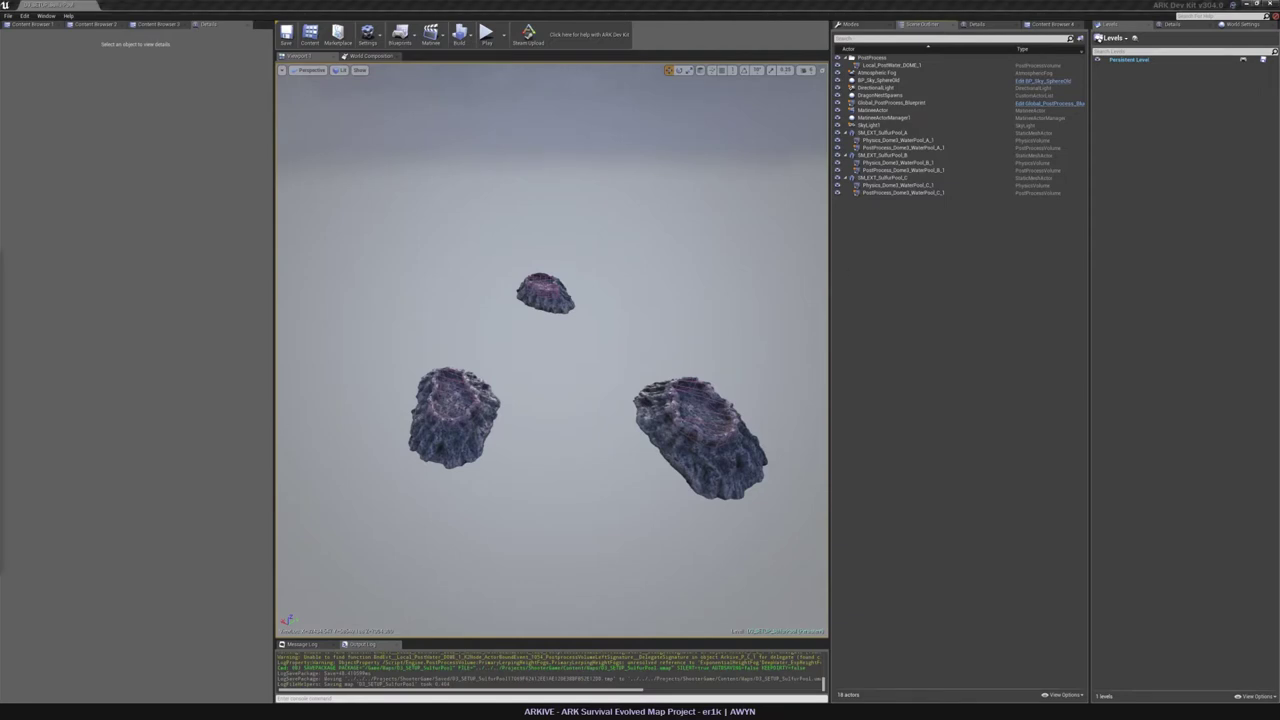
# Find the nearest crater's static mesh in the content browser and select the SM_EXT_SulfurPool_A, B and C meshes.
pyautogui.press('w')
pyautogui.moveTo(620, 402)
pyautogui.mouseDown(button='right')
pyautogui.moveTo(650, 424)
pyautogui.moveTo(600, 370)
pyautogui.moveTo(638, 372)
pyautogui.moveTo(632, 408)
pyautogui.mouseUp(button='right')
pyautogui.press('a')
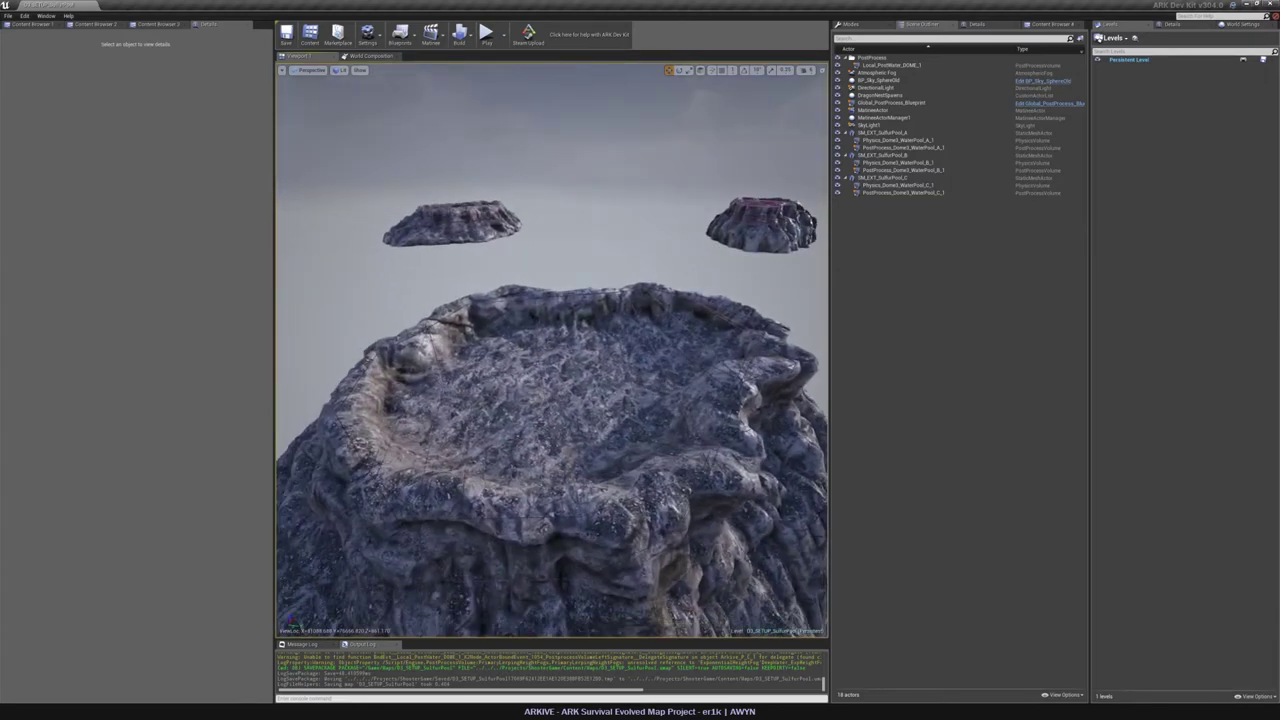
pyautogui.click(604, 402)
pyautogui.click(196, 134)
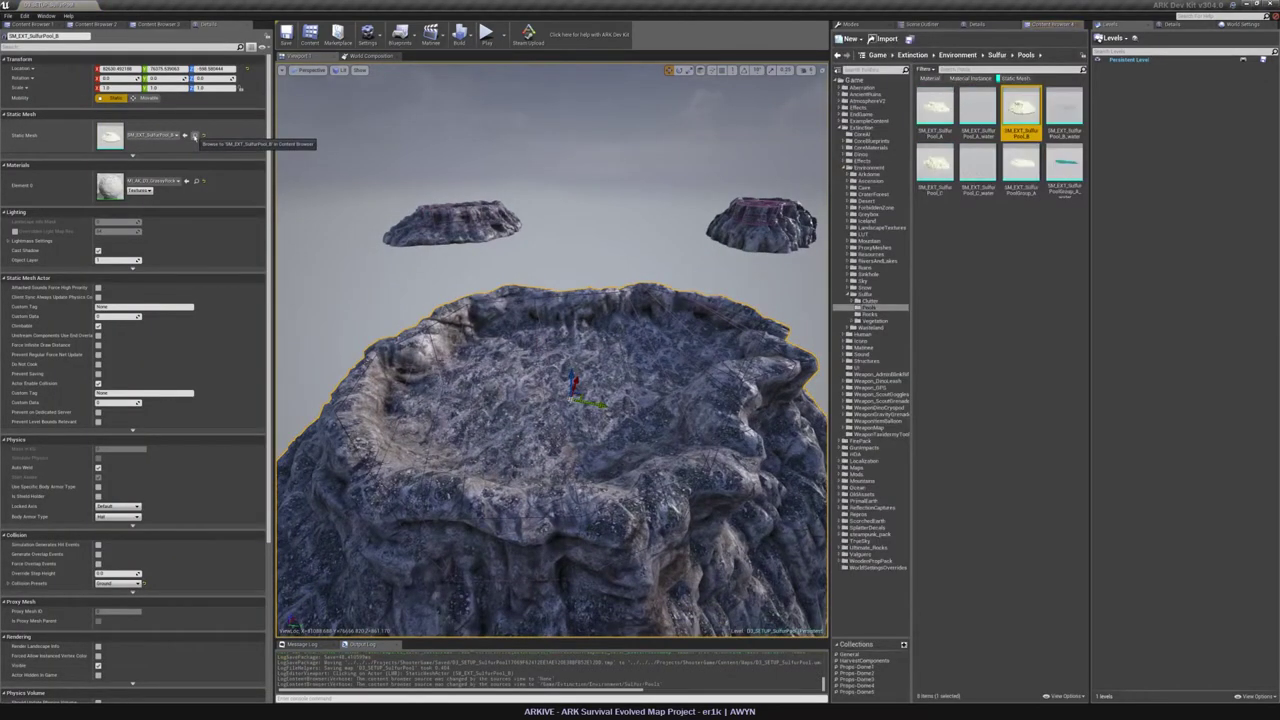
pyautogui.keyDown('ctrl'); pyautogui.click(934, 162); pyautogui.keyUp('ctrl')
# Export the selected SM_EXT_SulfurPool_A, B and C meshes as FBX files into the _mesh-dump_UE folder.
pyautogui.rightClick(936, 162)
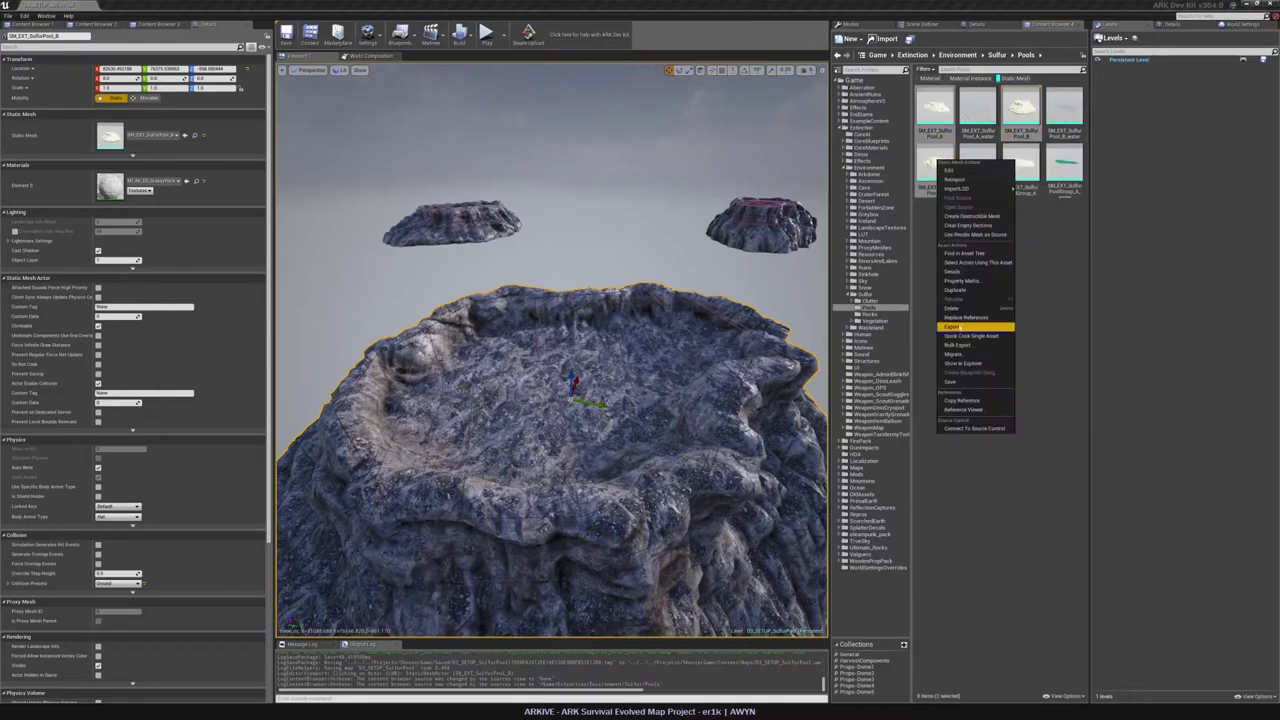
pyautogui.click(966, 327)
pyautogui.click(236, 109)
pyautogui.doubleClick(358, 153)
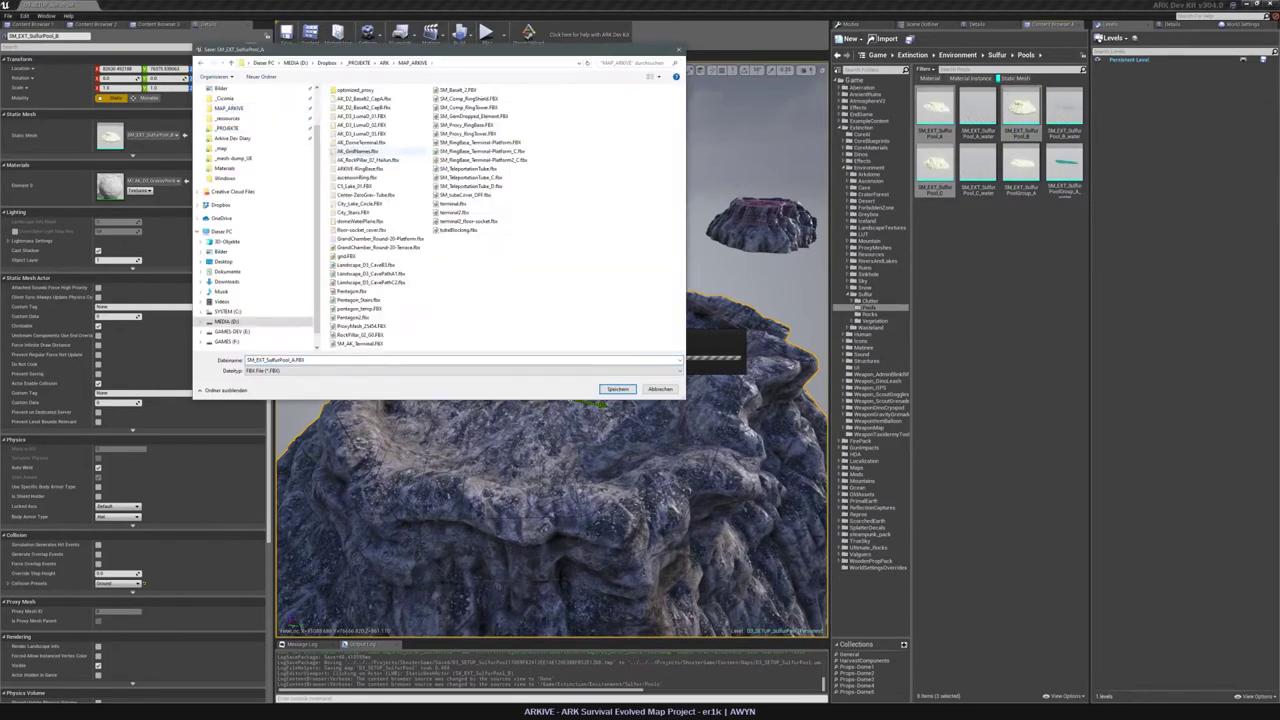
pyautogui.click(617, 389)
pyautogui.click(617, 389)
pyautogui.click(617, 389)
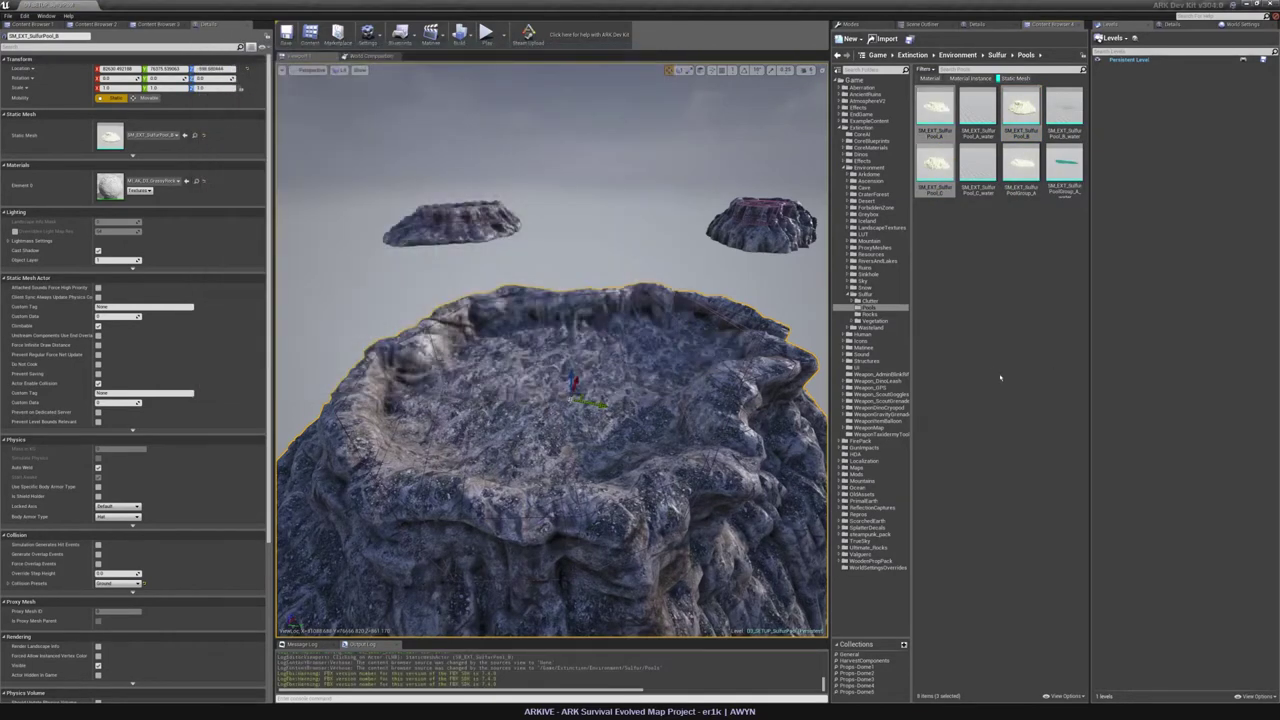
# Switch to Blender and start a new General file.
pyautogui.click(1001, 376)
pyautogui.press('super')
pyautogui.click(155, 481)
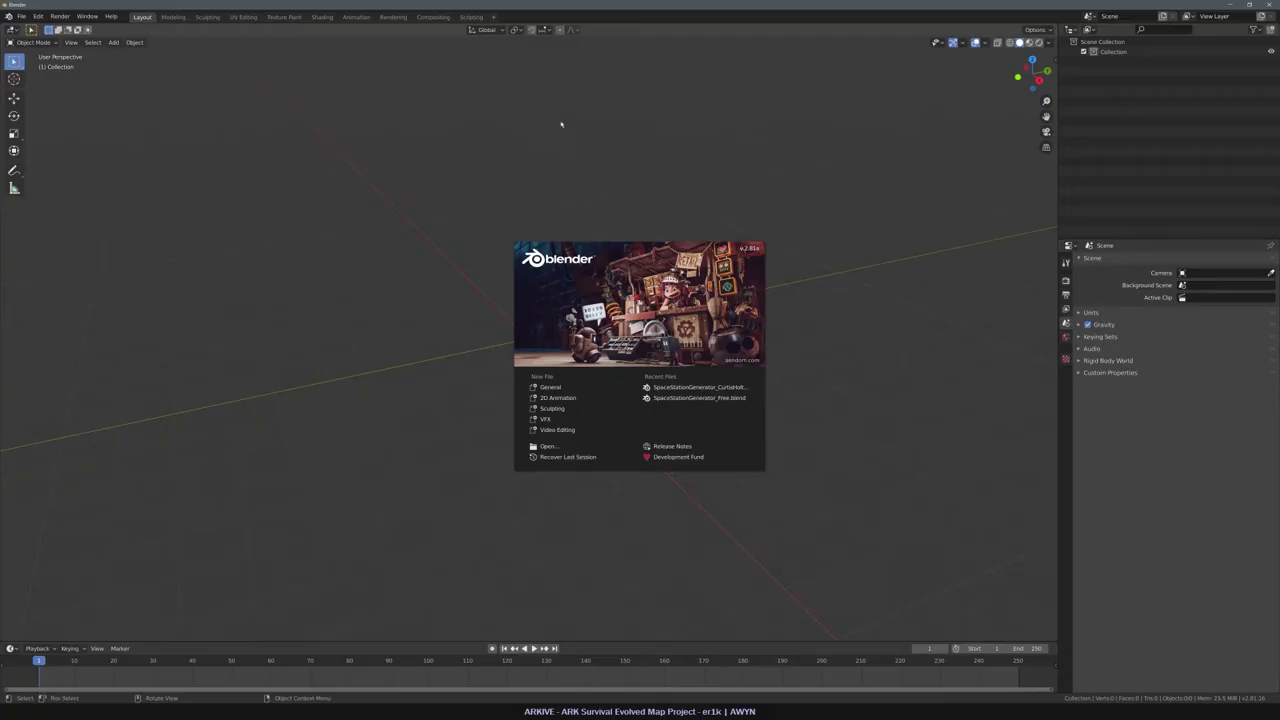
pyautogui.click(550, 388)
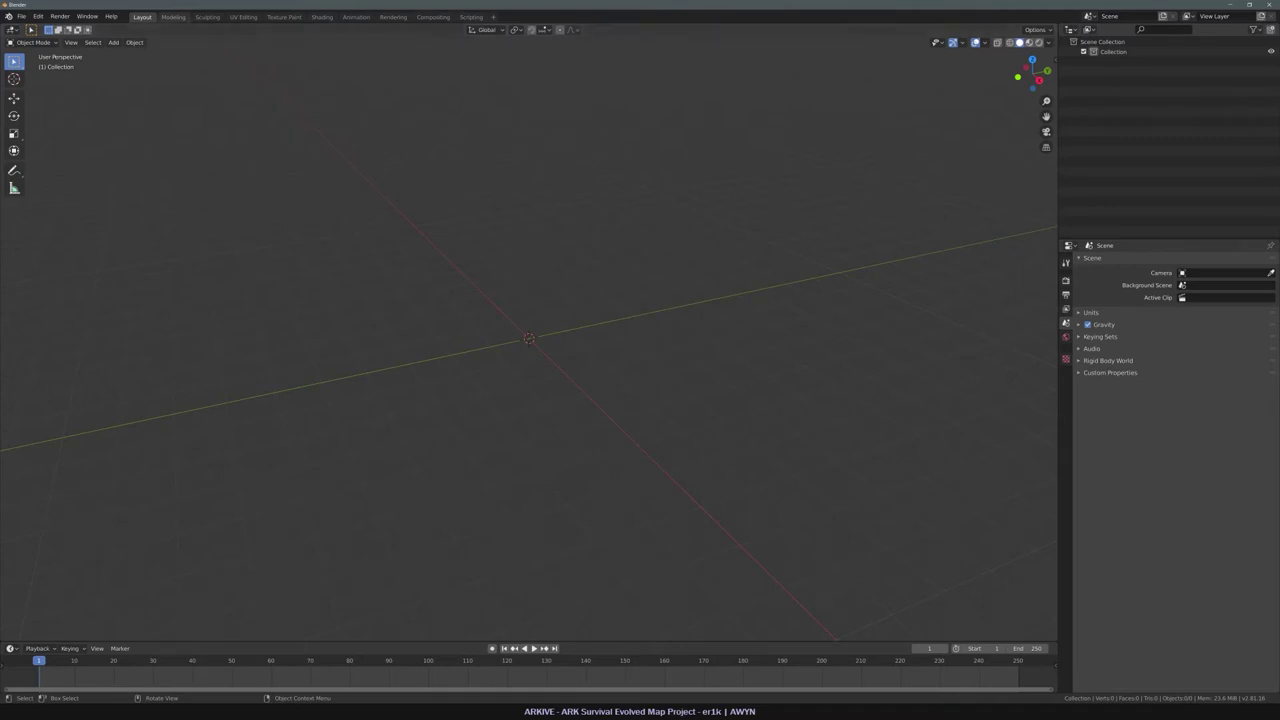
# Import the SM_EXT_SulfurPool_A FBX from the _mesh-dump_UE folder.
pyautogui.click(21, 16)
pyautogui.moveTo(40, 150)
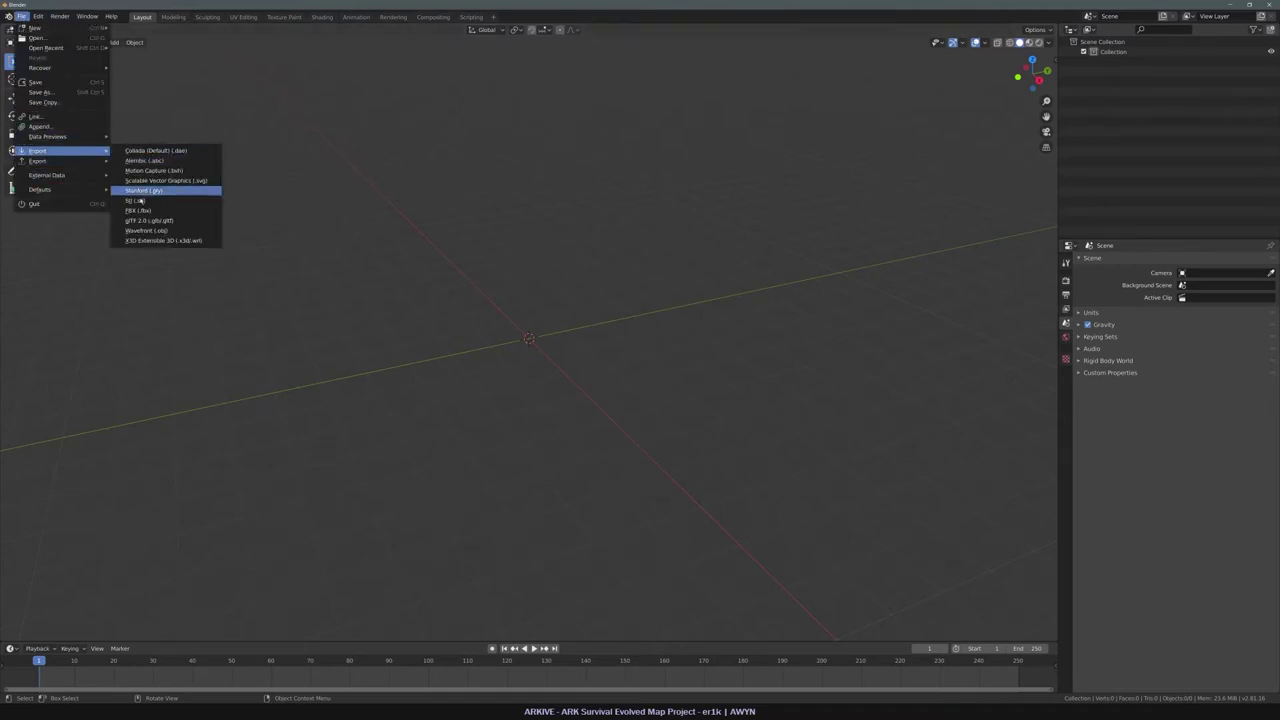
pyautogui.click(150, 206)
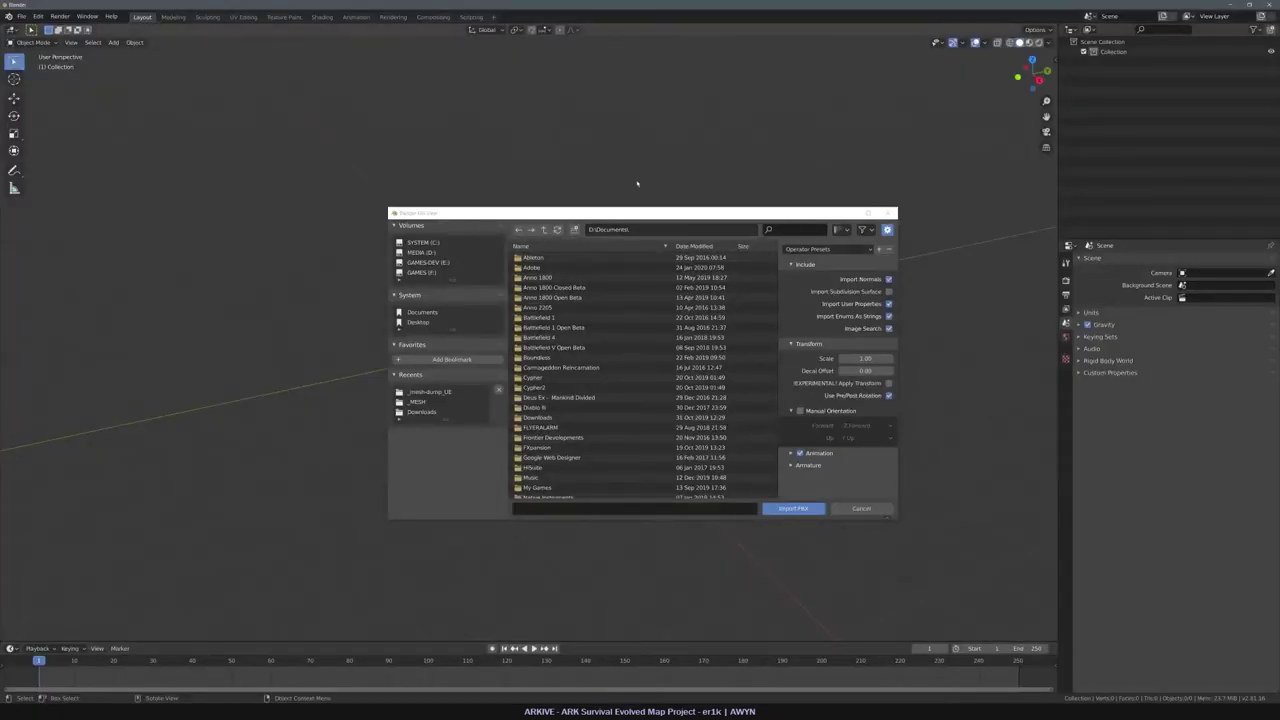
pyautogui.click(426, 392)
pyautogui.scroll(-8, 580, 380)
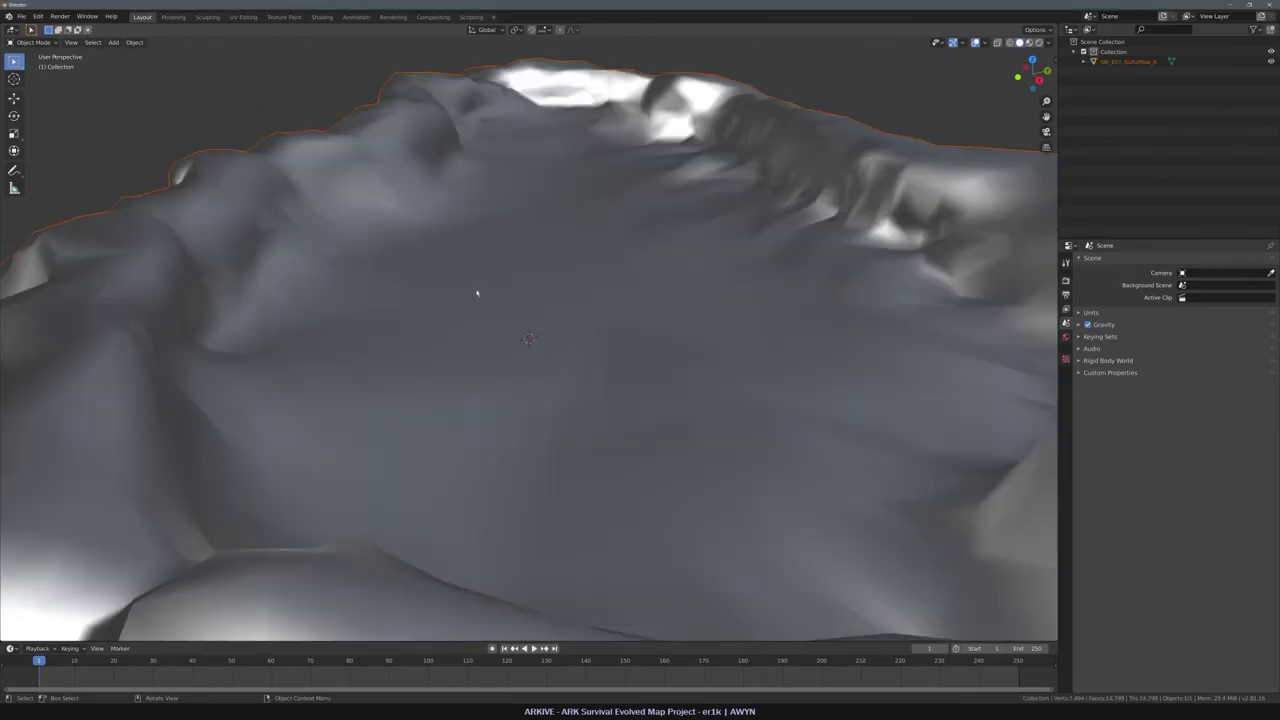
# Examine the crater's mesh geometry from several angles in Edit Mode, focusing on the inner basin.
pyautogui.moveTo(500, 274); pyautogui.dragTo(699, 324, button='middle')
pyautogui.scroll(-6, 506, 274)
pyautogui.moveTo(546, 277); pyautogui.dragTo(509, 342, button='middle')
pyautogui.moveTo(523, 348); pyautogui.dragTo(565, 218, button='middle')
pyautogui.click(1084, 63)
pyautogui.click(1104, 72)
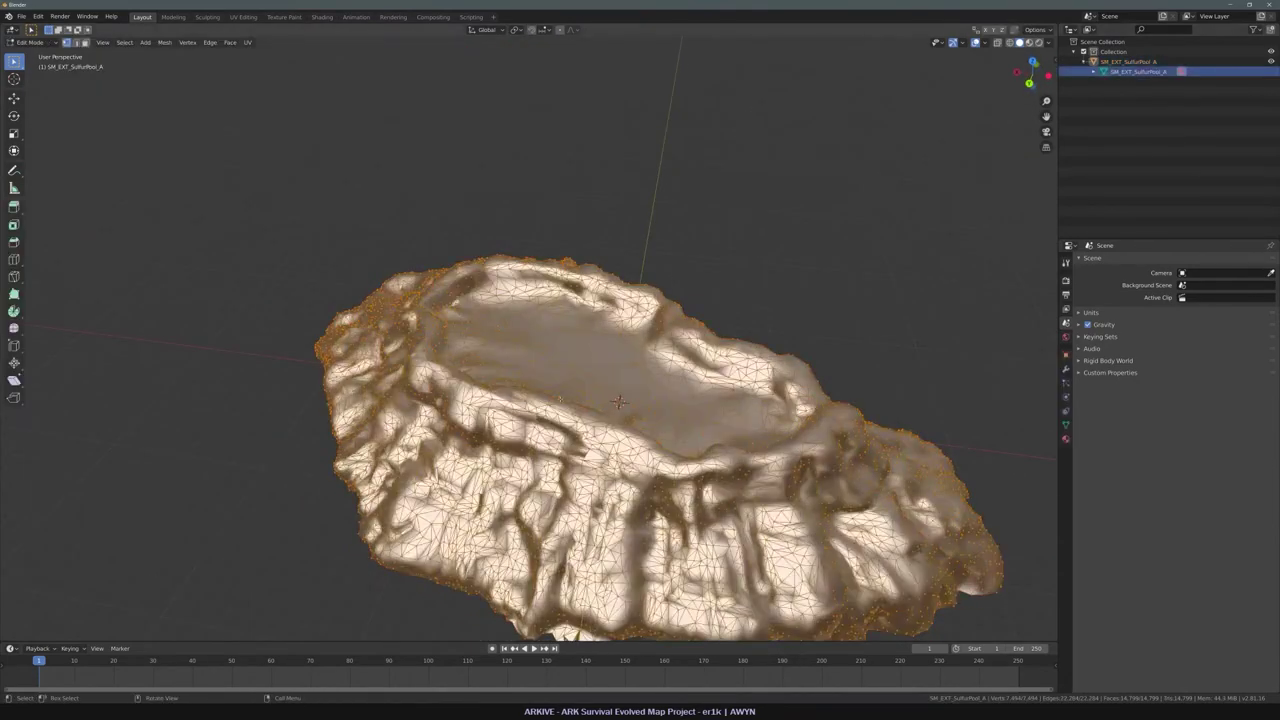
pyautogui.moveTo(530, 300); pyautogui.dragTo(412, 357, button='middle')
pyautogui.scroll(6, 425, 320)
pyautogui.scroll(-6, 400, 298)
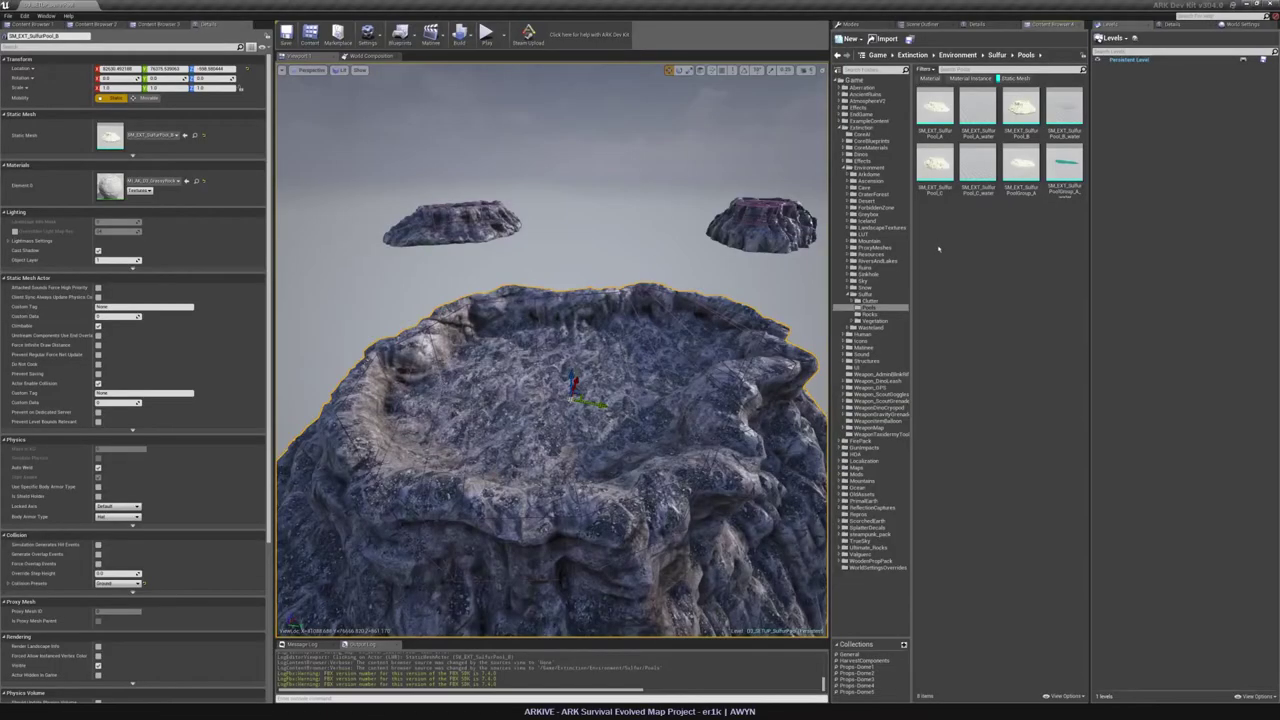
# Switch back to the ARK Dev Kit and duplicate the PostProcess_Dome3_WaterPool_A_1 volume.
pyautogui.click(922, 24)
pyautogui.click(926, 148)
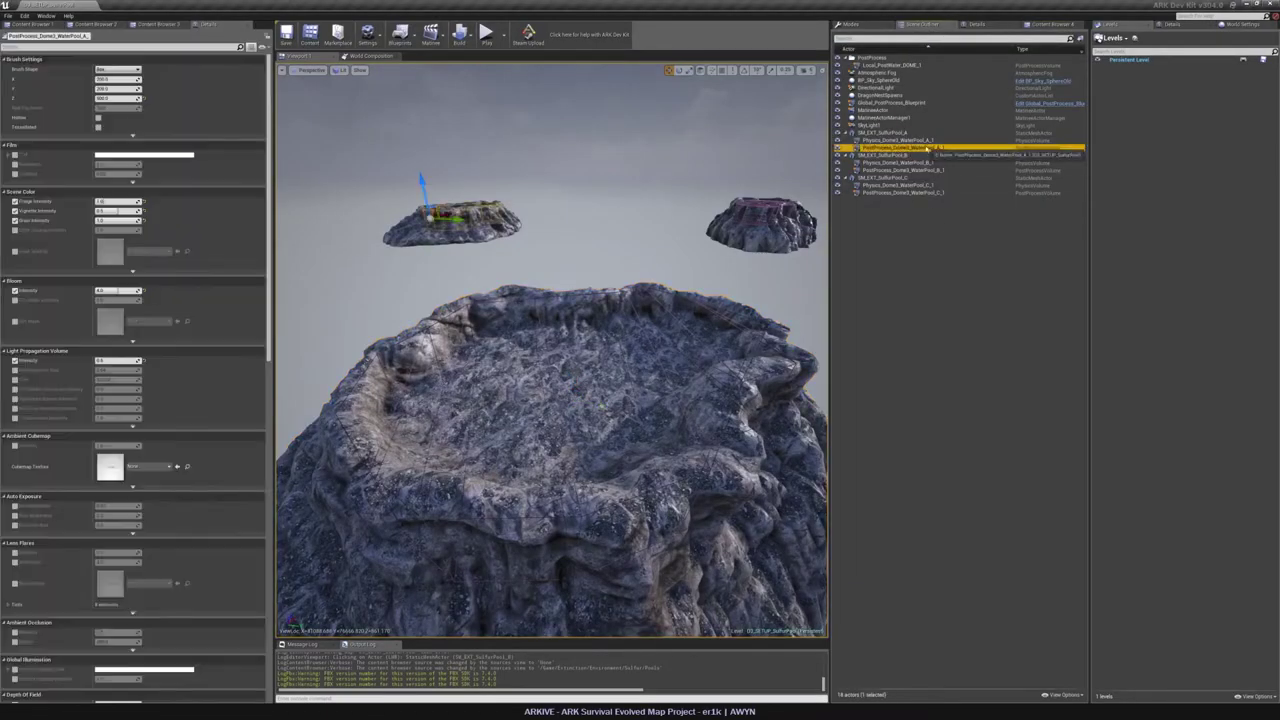
pyautogui.hotkey('ctrl', 'w')
pyautogui.scroll(-12, 194, 623)
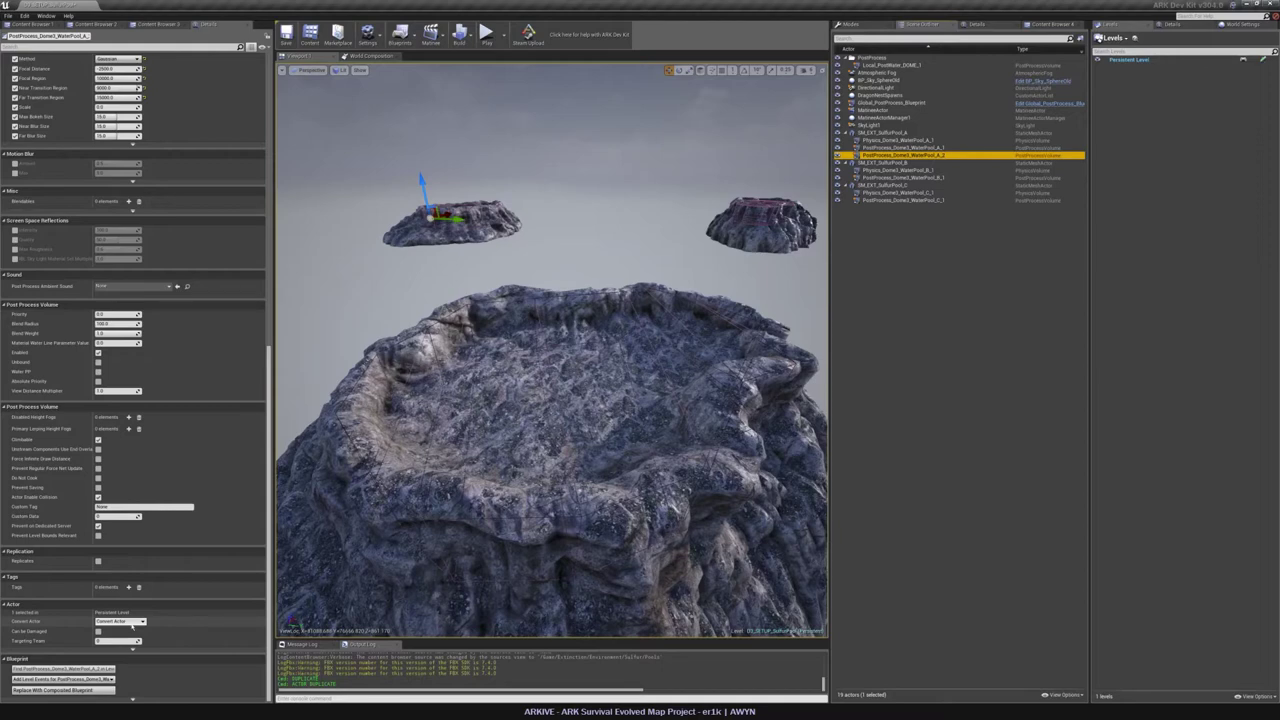
# Look through the actor types the duplicated volume can be converted to, filtering them by "bp".
pyautogui.click(120, 621)
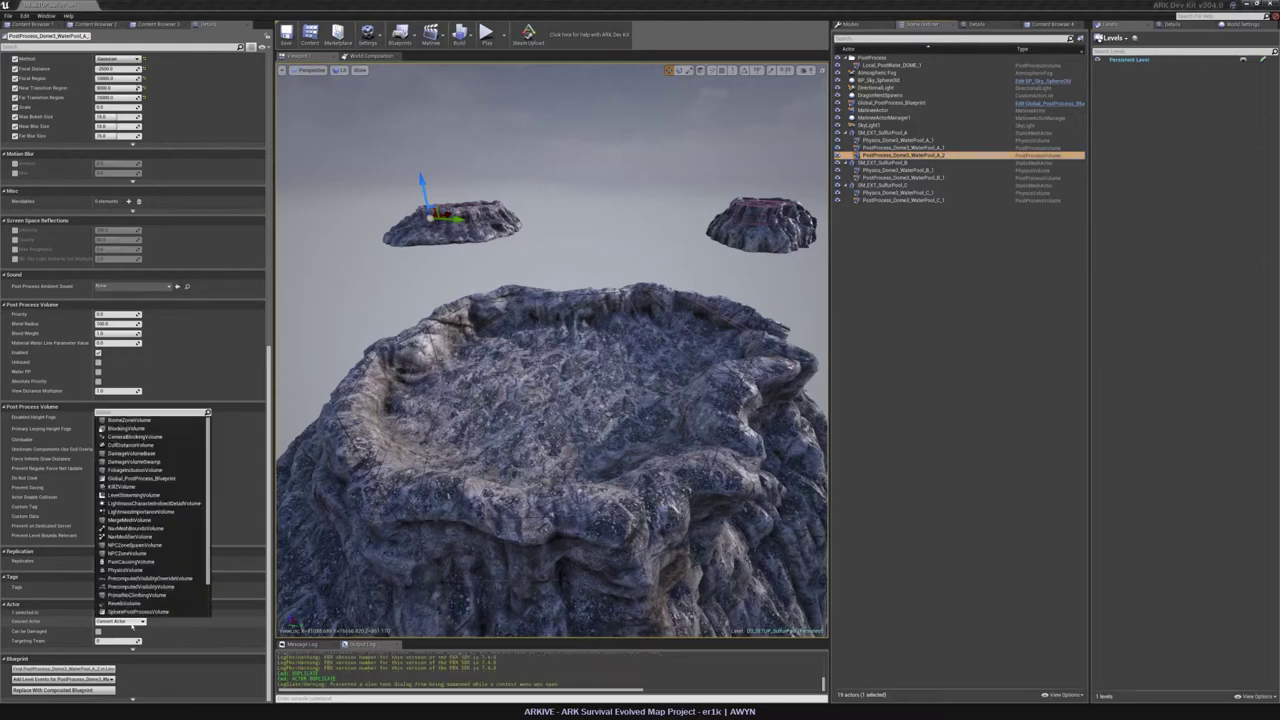
pyautogui.write('bp')
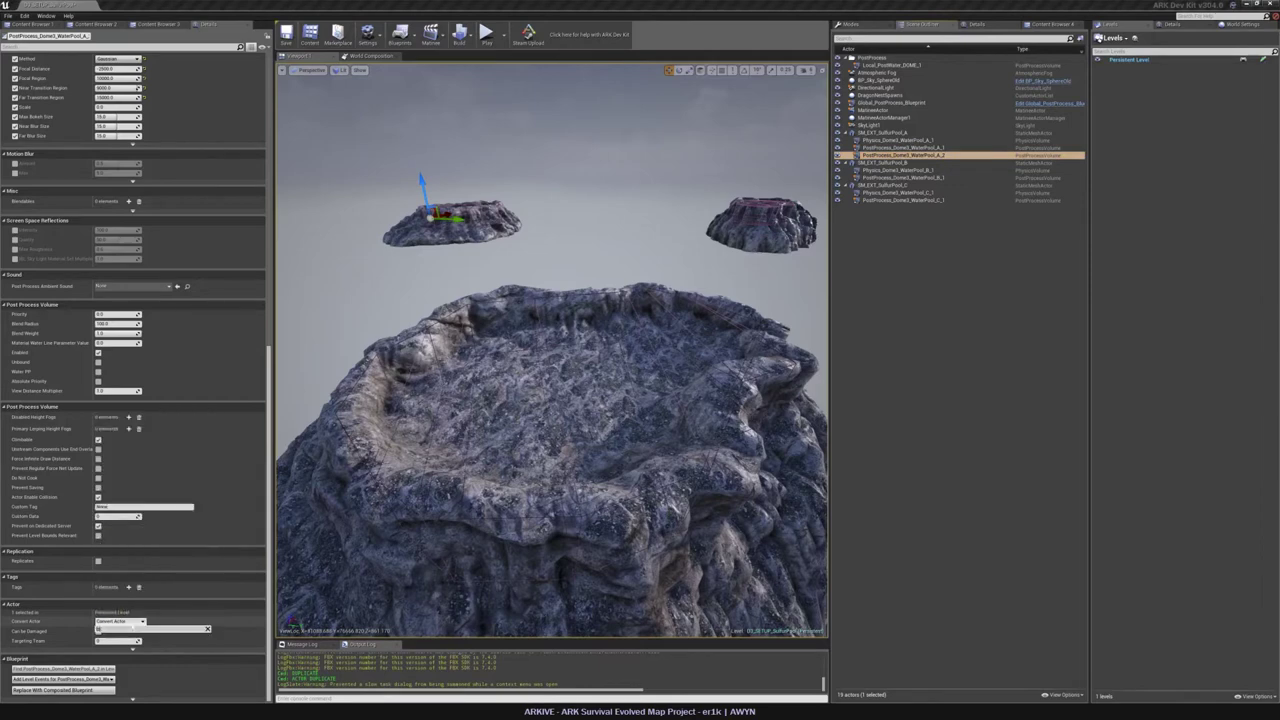
pyautogui.press('BackSpace')
pyautogui.press('BackSpace')
pyautogui.write('bp')
pyautogui.press('BackSpace')
pyautogui.press('BackSpace')
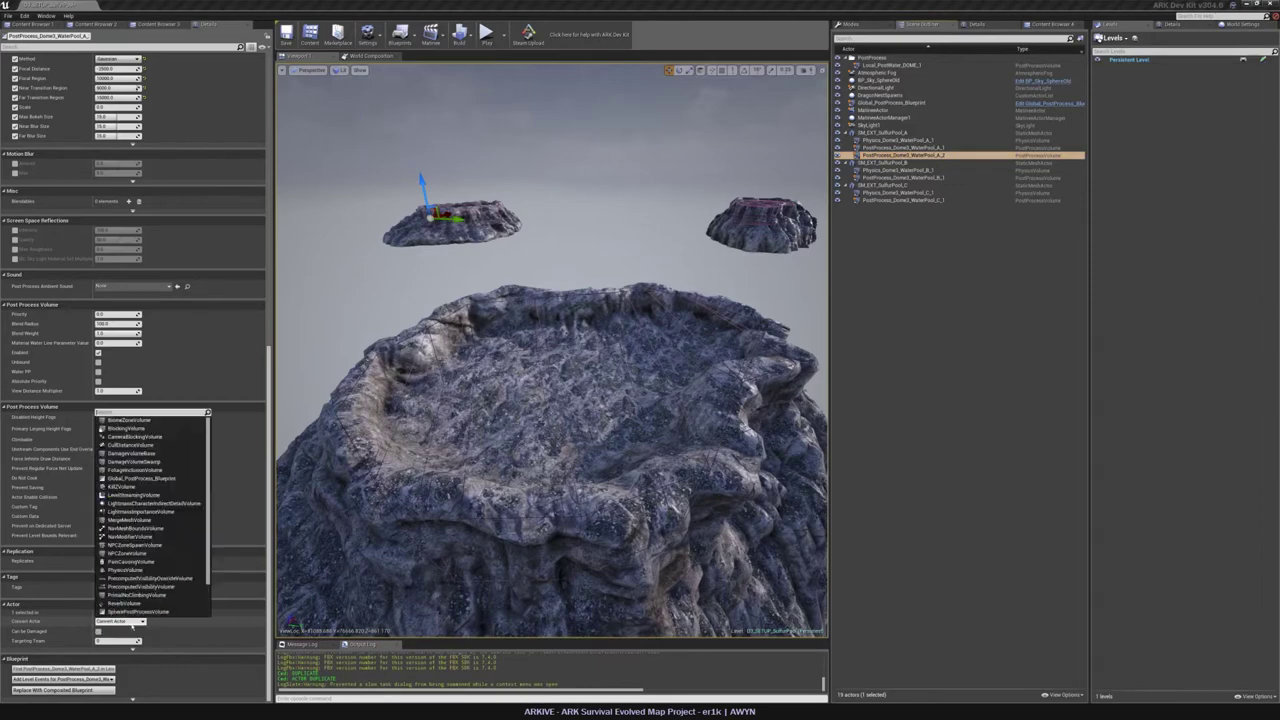
pyautogui.scroll(-2, 180, 500)
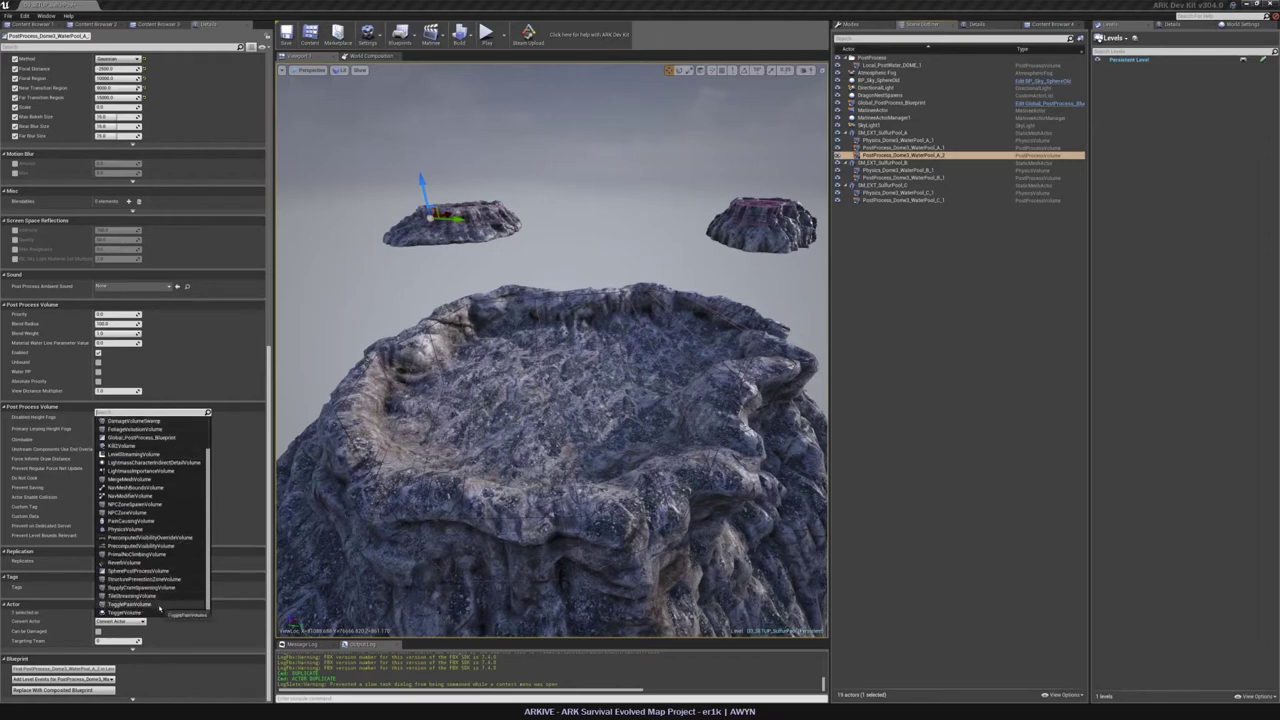
pyautogui.scroll(2, 170, 481)
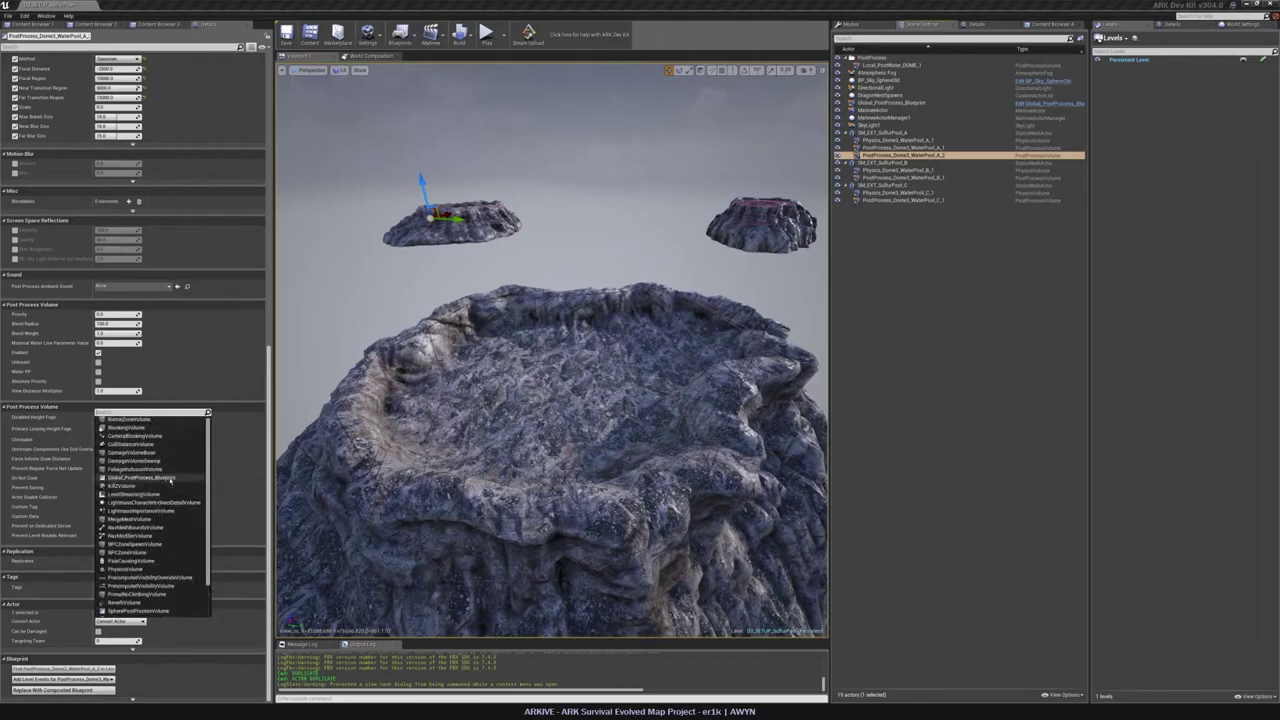
# Leave the actor conversion choices and delete the duplicated pool A post-process volume.
pyautogui.click(640, 40)
pyautogui.click(948, 156)
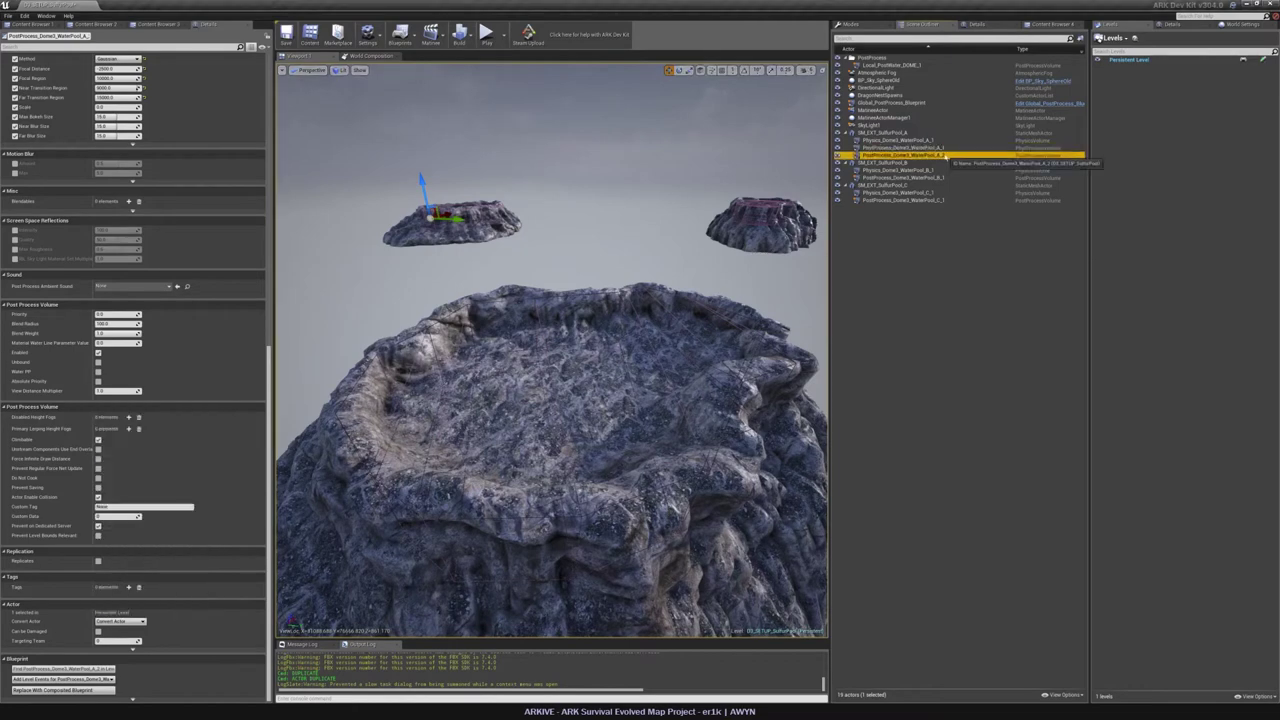
pyautogui.press('Delete')
# Export the post-process volumes of pools A, B and C together as an FBX into the _mesh-dump_UE folder.
pyautogui.click(931, 148)
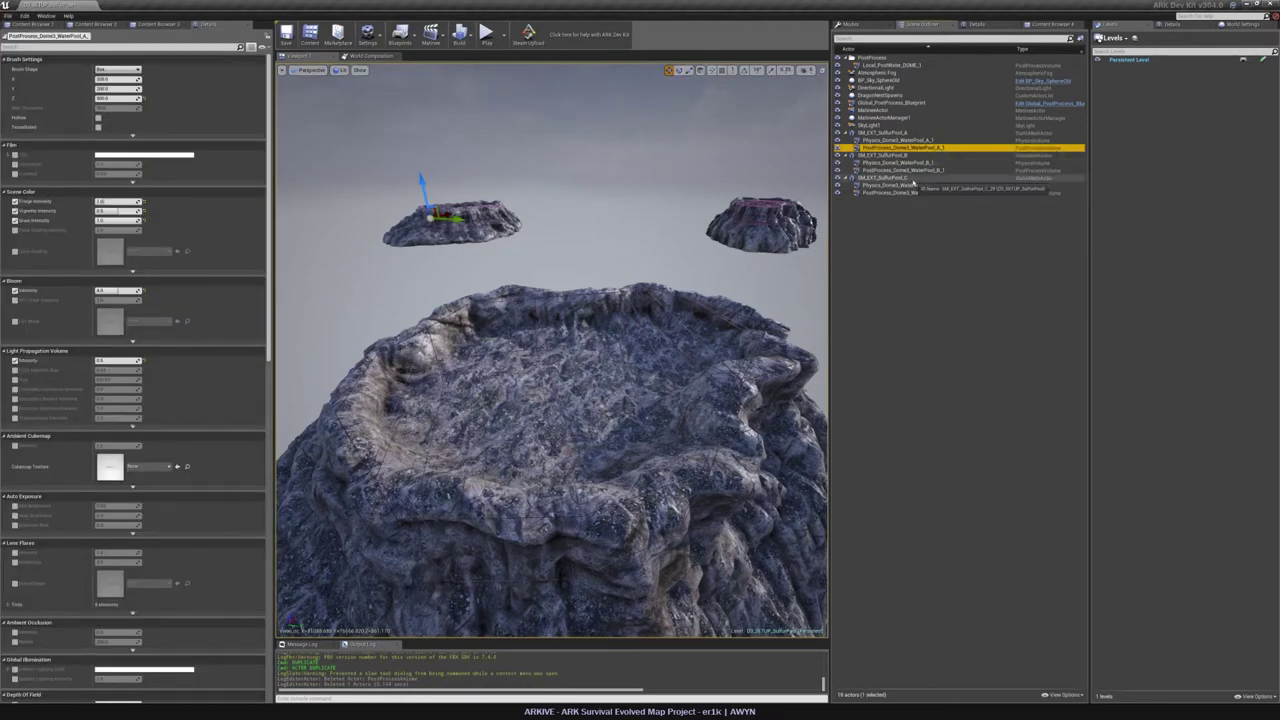
pyautogui.keyDown('ctrl'); pyautogui.click(940, 170); pyautogui.keyUp('ctrl')
pyautogui.keyDown('ctrl'); pyautogui.click(940, 192); pyautogui.keyUp('ctrl')
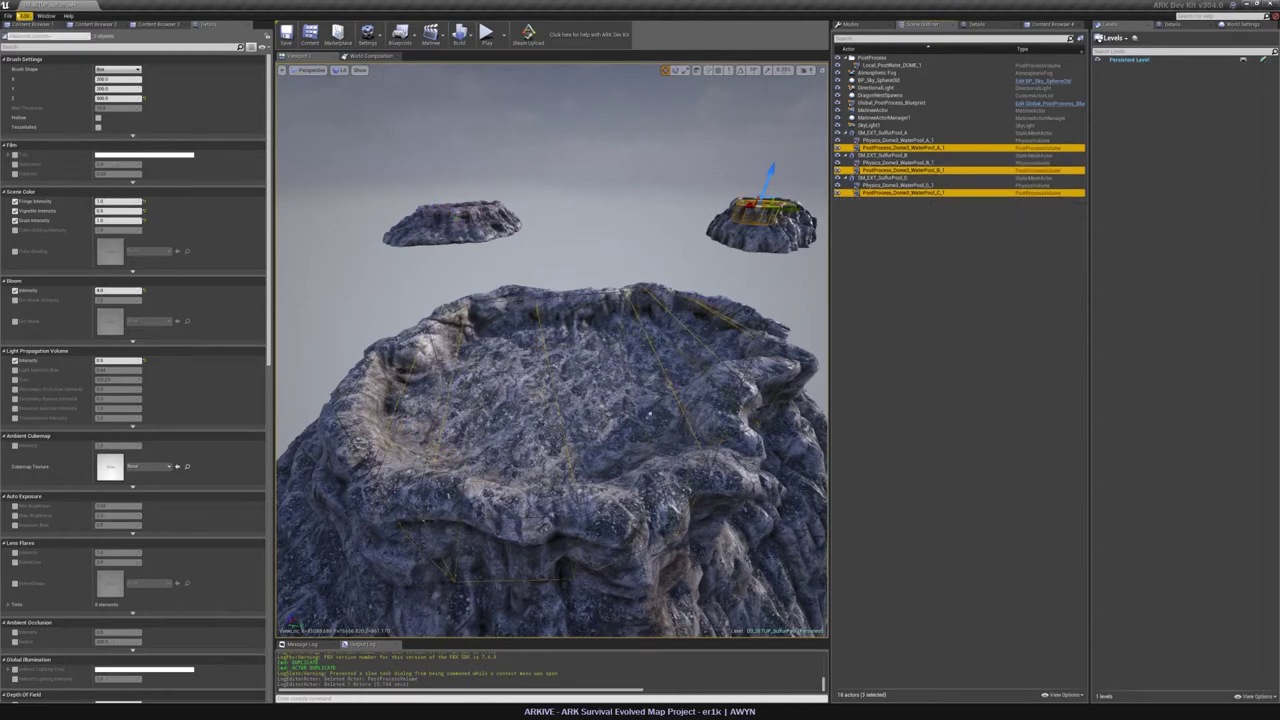
pyautogui.click(8, 16)
pyautogui.click(35, 179)
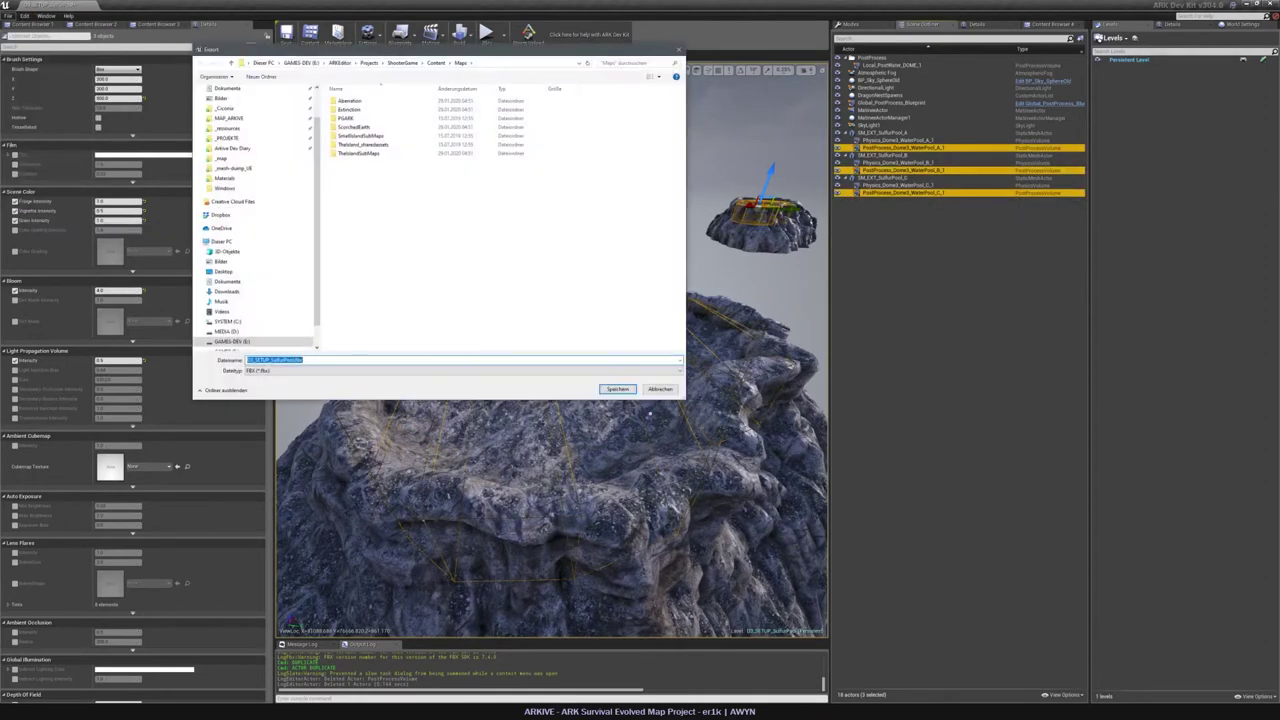
pyautogui.click(229, 118)
pyautogui.doubleClick(362, 153)
pyautogui.press('Return')
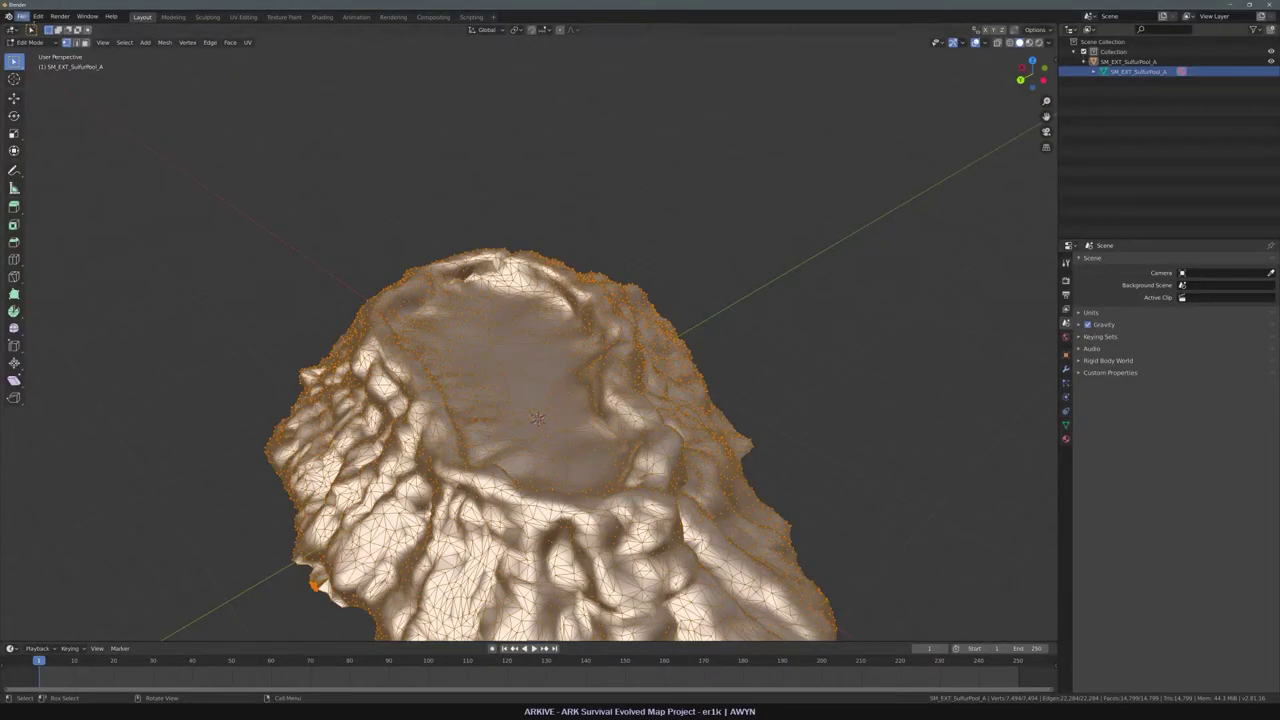
# Switch to Blender and start a new General file, discarding the current scene.
pyautogui.press('Tab')
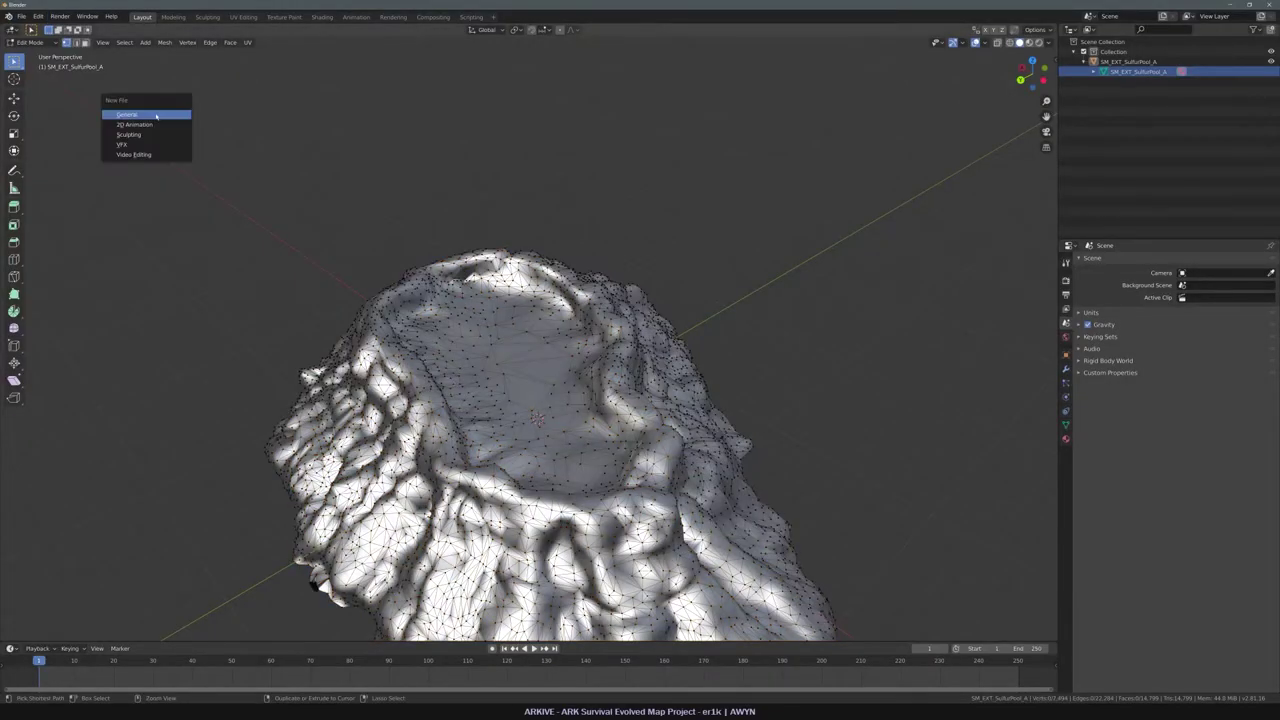
pyautogui.hotkey('ctrl', 'q')
pyautogui.click(661, 367)
# Import D3_SETUP_SulfurPool.FBX from the _mesh-dump_UE folder.
pyautogui.click(21, 16)
pyautogui.moveTo(50, 151)
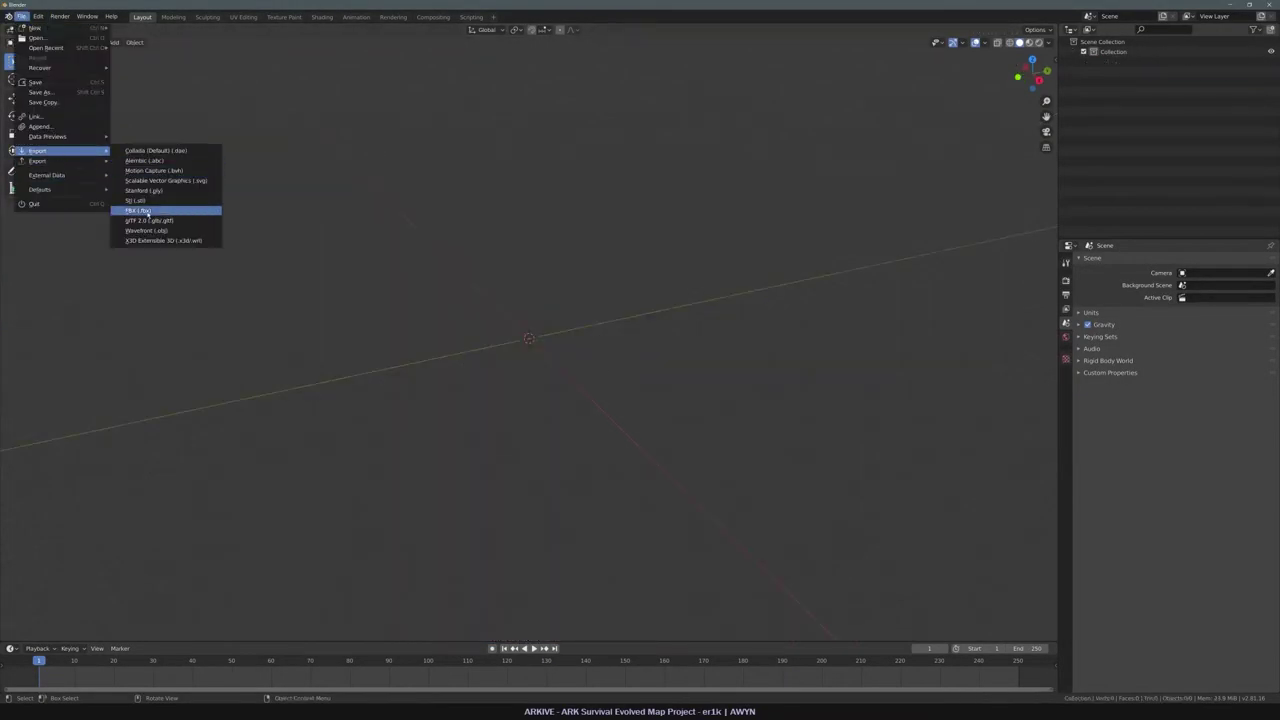
pyautogui.click(145, 210)
pyautogui.click(430, 391)
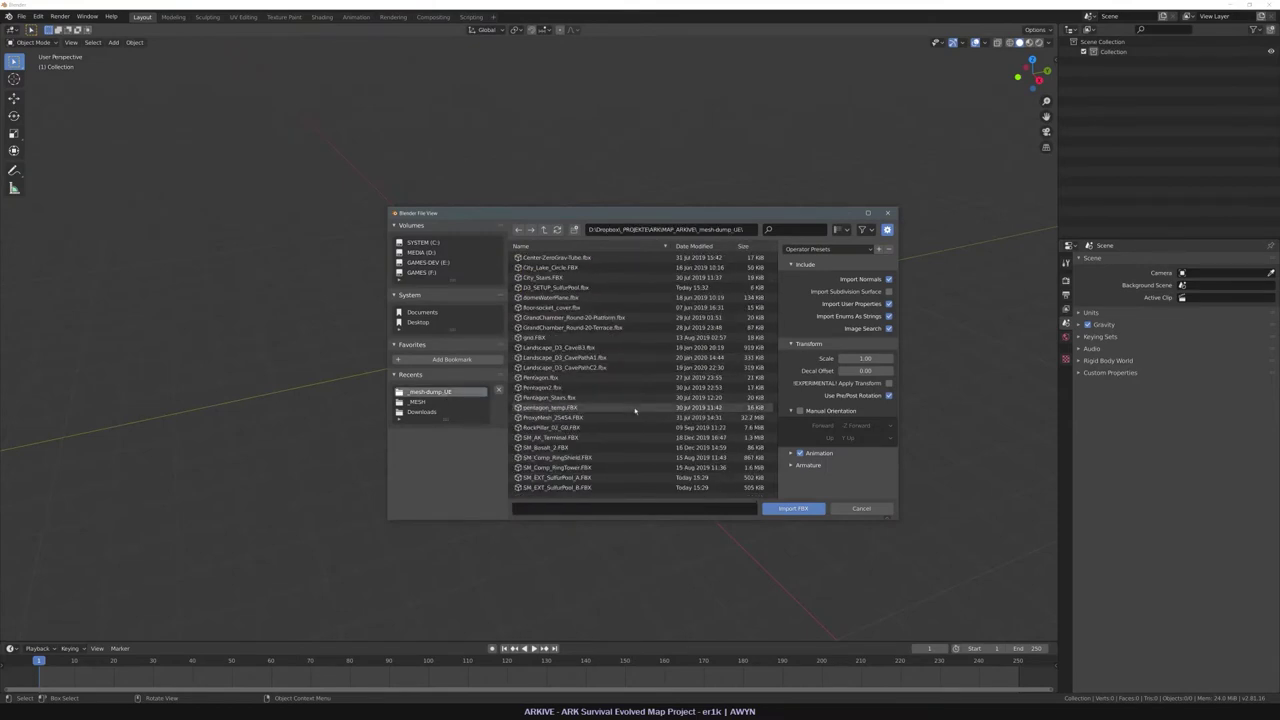
pyautogui.doubleClick(569, 288)
pyautogui.moveTo(548, 265)
pyautogui.mouseDown(button='middle')
pyautogui.moveTo(434, 257)
pyautogui.moveTo(586, 271)
pyautogui.moveTo(529, 271)
pyautogui.moveTo(540, 275)
pyautogui.mouseUp(button='middle')
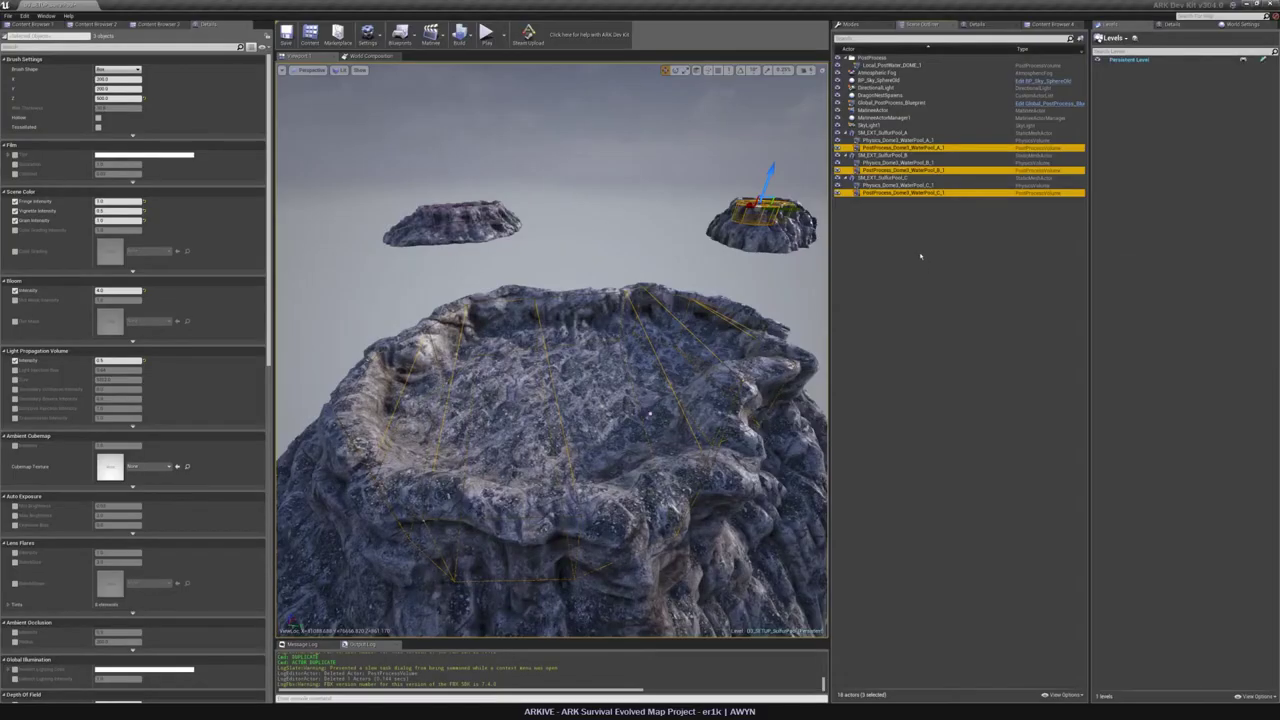
# Return to the ARK Dev Kit, deselect the volumes and add a BSP box brush inside the foreground crater, viewed from the top.
pyautogui.click(926, 248)
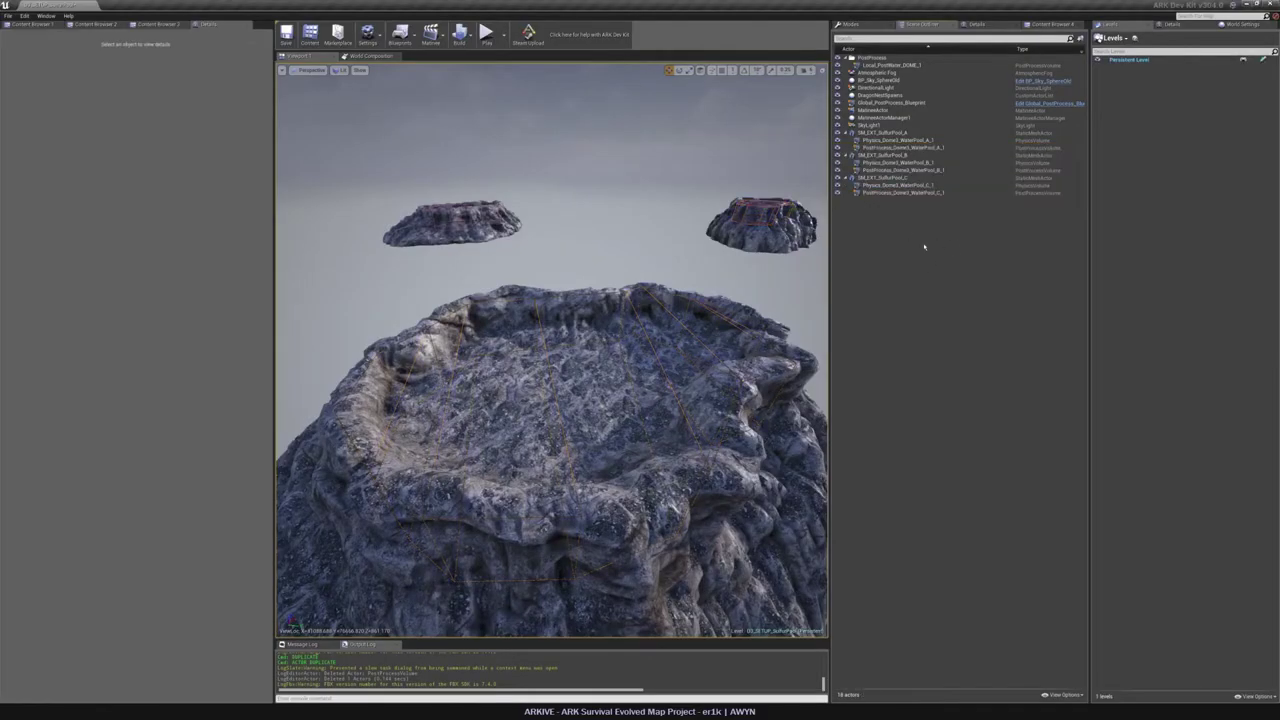
pyautogui.click(852, 24)
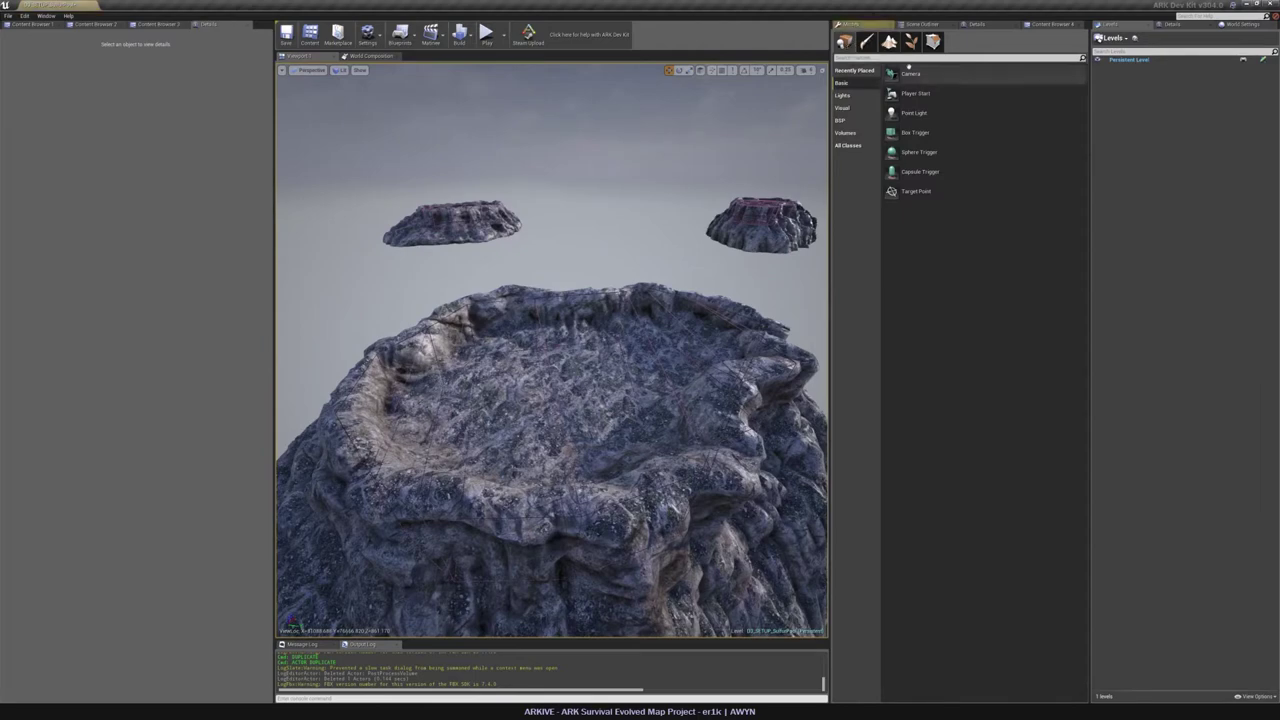
pyautogui.click(848, 121)
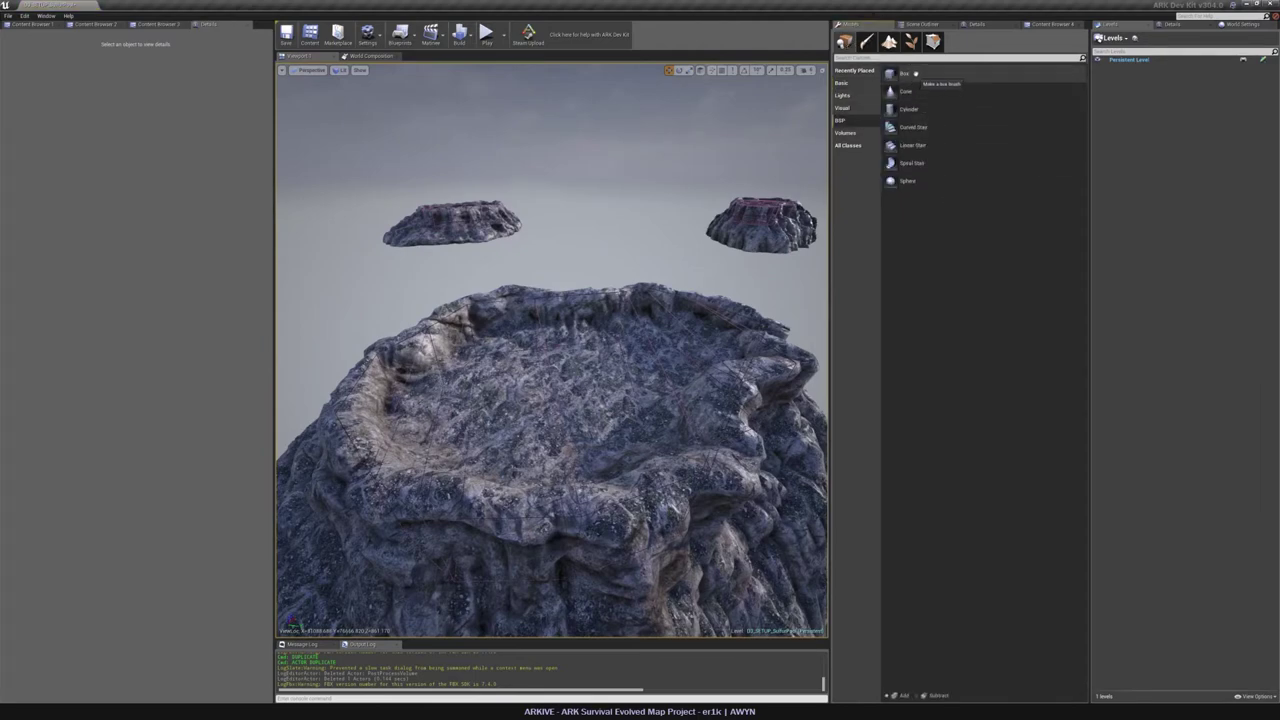
pyautogui.moveTo(915, 75); pyautogui.dragTo(536, 390)
pyautogui.moveTo(536, 390); pyautogui.dragTo(528, 430, button='right')
pyautogui.hotkey('alt', 'j')
pyautogui.scroll(6, 558, 358)
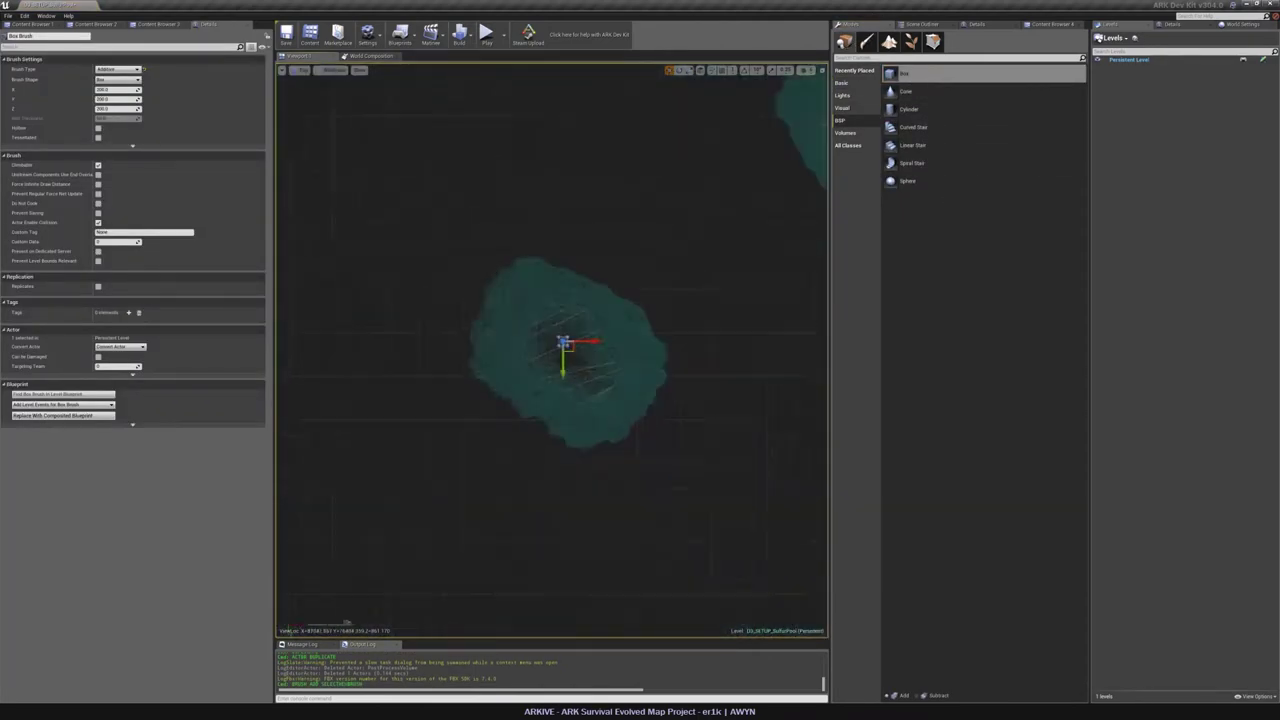
pyautogui.moveTo(324, 291); pyautogui.dragTo(323, 300, button='right')
# Hide the SM_EXT_SulfurPool A, B and C crater meshes and reselect the box brush.
pyautogui.click(930, 25)
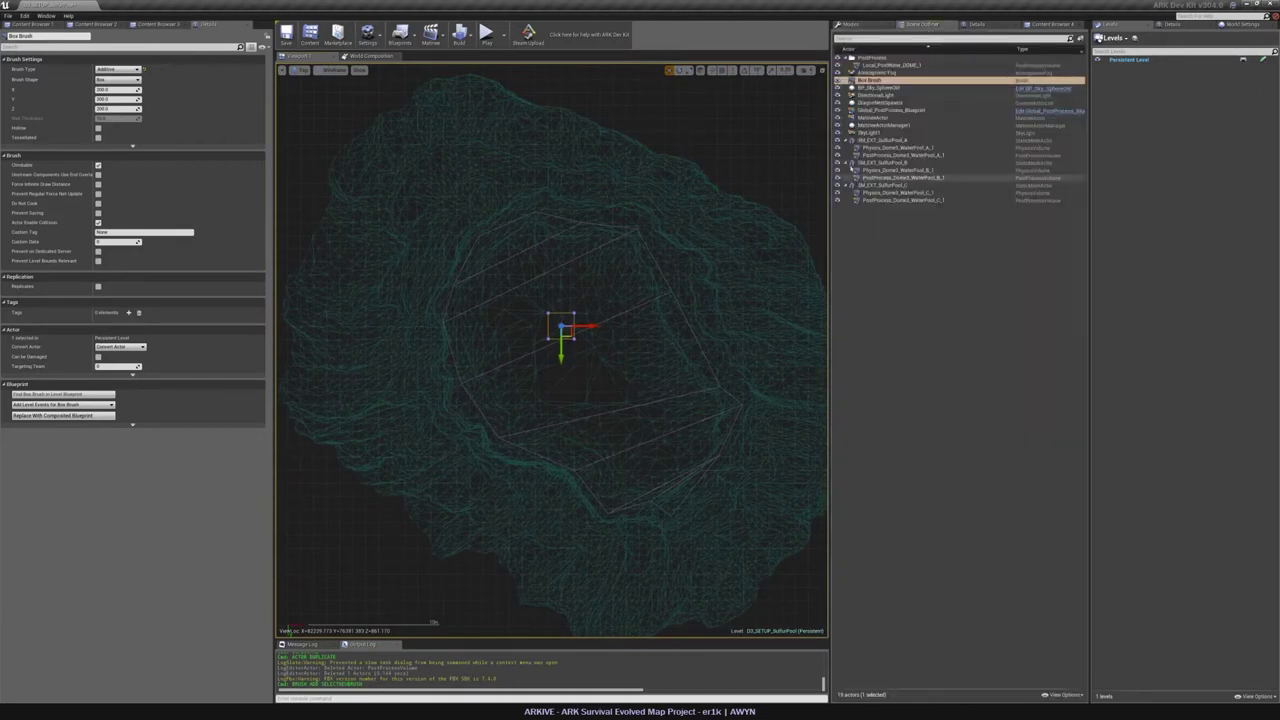
pyautogui.click(838, 163)
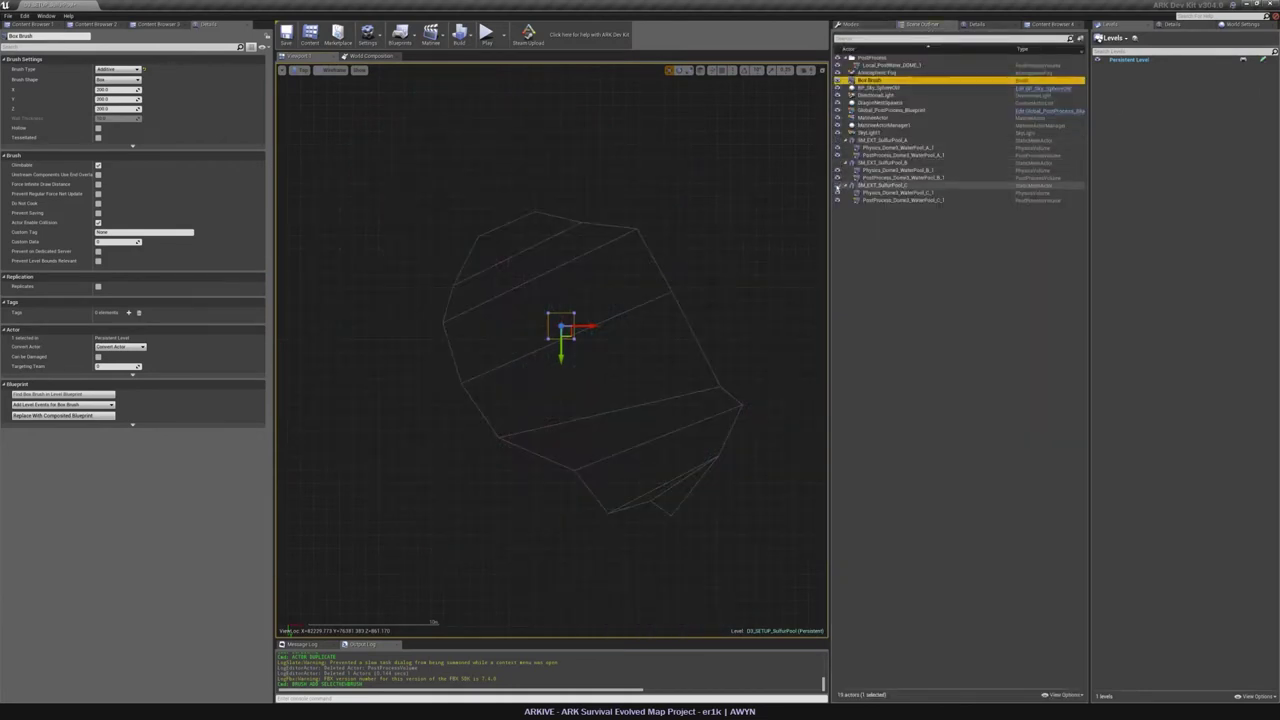
pyautogui.click(526, 260)
pyautogui.scroll(3, 573, 250)
pyautogui.click(549, 354)
pyautogui.moveTo(549, 311); pyautogui.dragTo(630, 313, button='right')
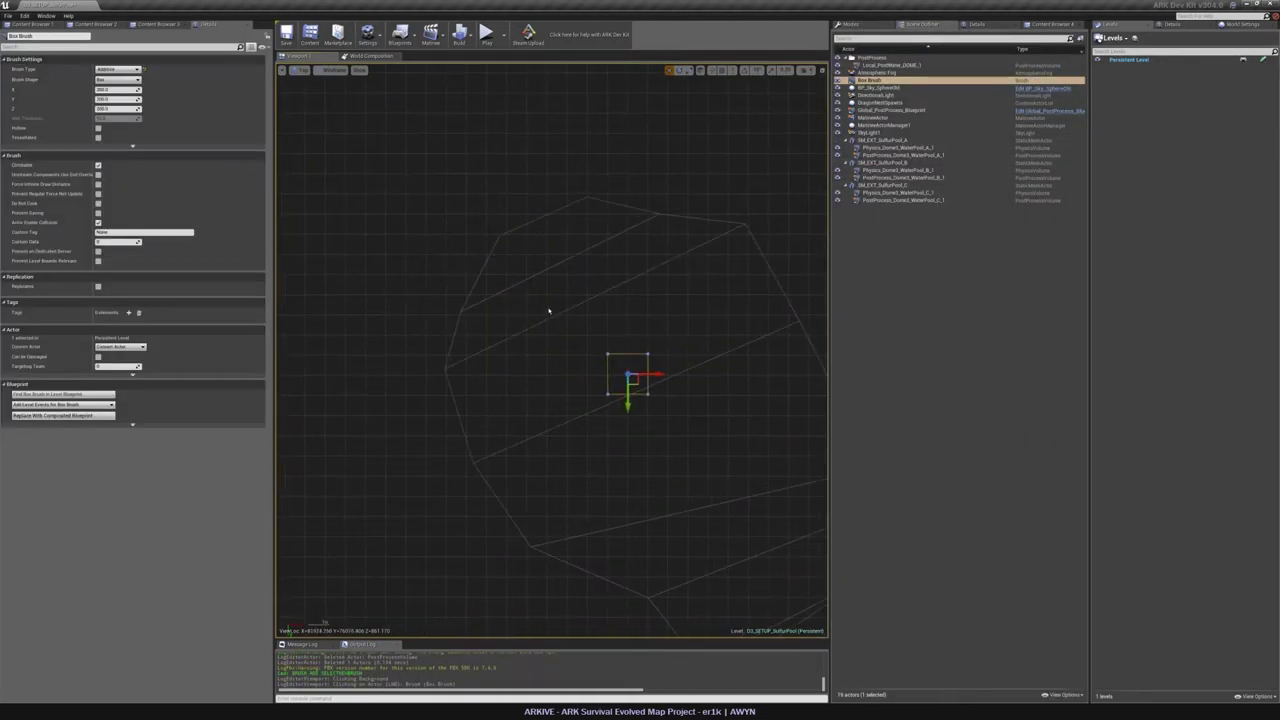
pyautogui.press('e')
pyautogui.moveTo(588, 352)
pyautogui.mouseDown()
pyautogui.moveTo(662, 411)
pyautogui.moveTo(714, 417)
pyautogui.mouseUp()
pyautogui.press('w')
pyautogui.hotkey('ctrl', 'z')
# Move the box brush so that its upper-left corner meets the upper-left corner of the pool volume's outline.
pyautogui.moveTo(647, 479)
pyautogui.keyDown('ctrl'); pyautogui.mouseDown()
pyautogui.moveTo(574, 357)
pyautogui.moveTo(539, 362)
pyautogui.mouseUp(); pyautogui.keyUp('ctrl')
pyautogui.scroll(4, 538, 348)
pyautogui.moveTo(538, 348)
pyautogui.mouseDown(button='right')
pyautogui.moveTo(541, 516)
pyautogui.moveTo(558, 497)
pyautogui.mouseUp(button='right')
# Start geometry editing and align the brush's upper-left vertex exactly with the outline corner.
pyautogui.click(851, 24)
pyautogui.click(933, 42)
pyautogui.click(486, 297)
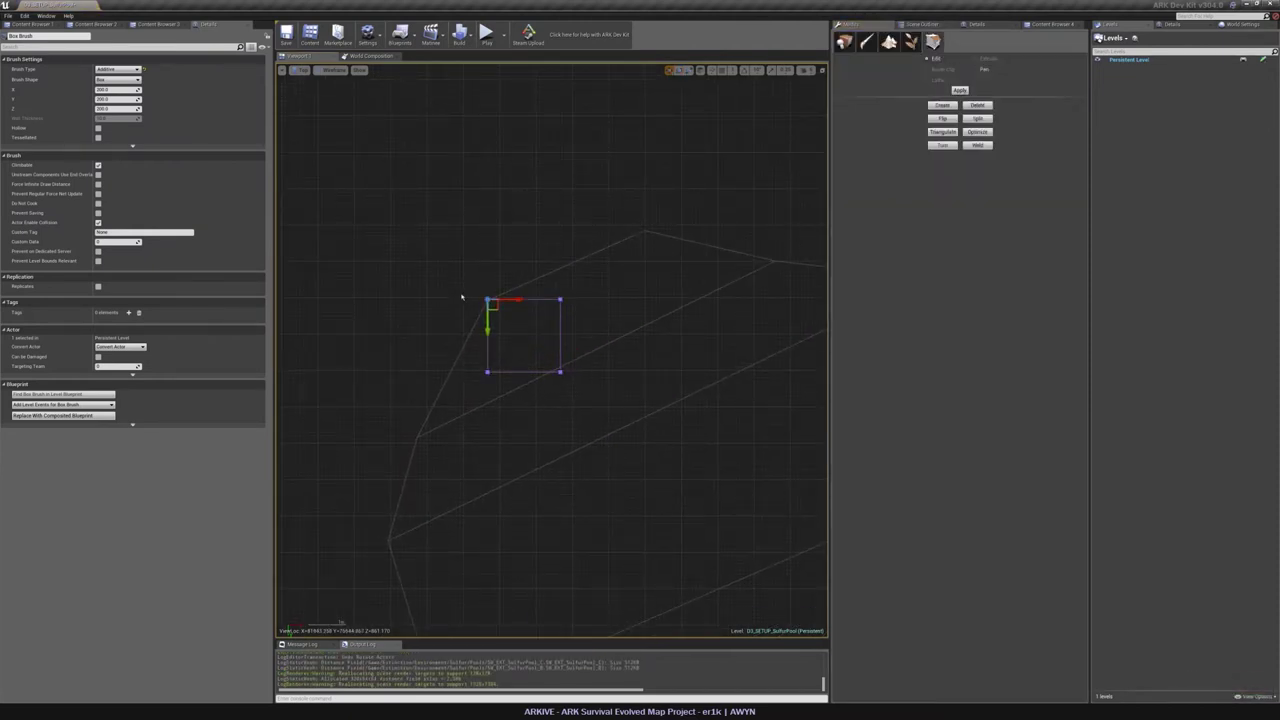
pyautogui.scroll(10, 467, 296)
pyautogui.moveTo(611, 345)
pyautogui.keyDown('ctrl'); pyautogui.mouseDown()
pyautogui.moveTo(622, 363)
pyautogui.moveTo(607, 351)
pyautogui.mouseUp(); pyautogui.keyUp('ctrl')
pyautogui.scroll(-6, 321, 308)
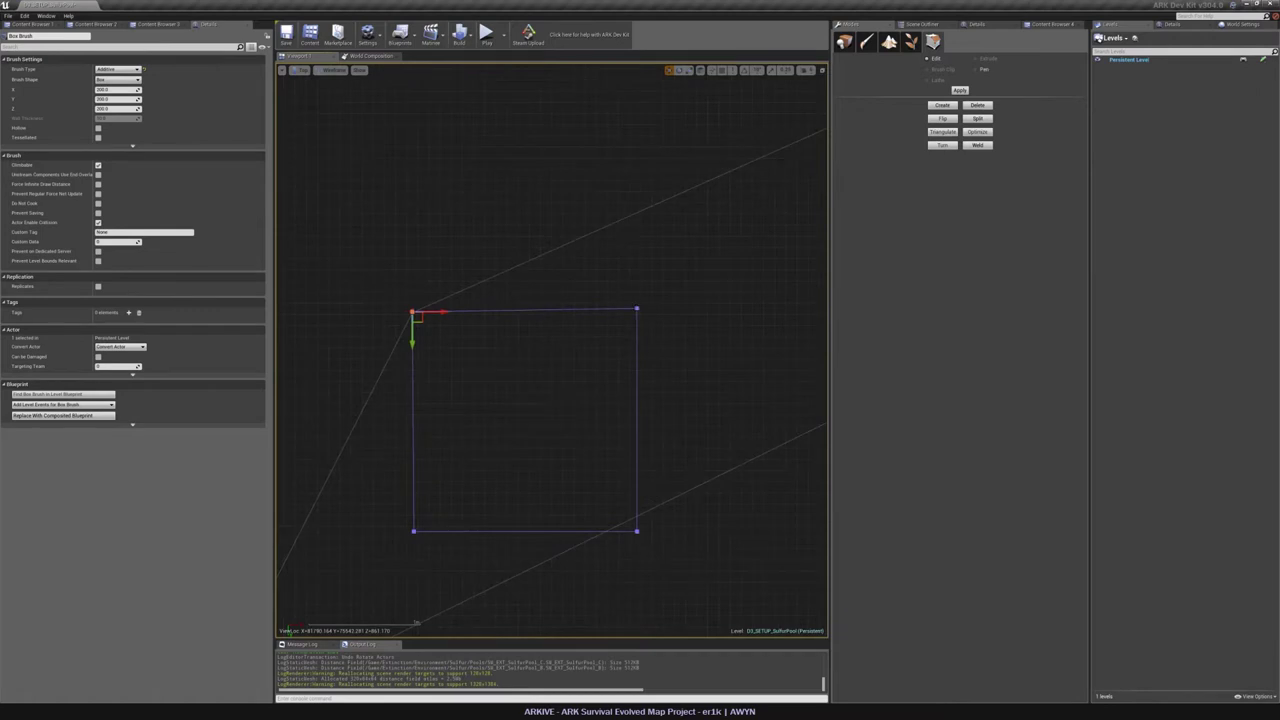
# Move the brush's three remaining corner vertices onto the neighbouring corners of the pool outline.
pyautogui.click(637, 308)
pyautogui.moveTo(640, 309); pyautogui.dragTo(286, 461, button='right')
pyautogui.keyDown('ctrl'); pyautogui.moveTo(506, 417); pyautogui.dragTo(766, 197); pyautogui.keyUp('ctrl')
pyautogui.scroll(-6, 587, 287)
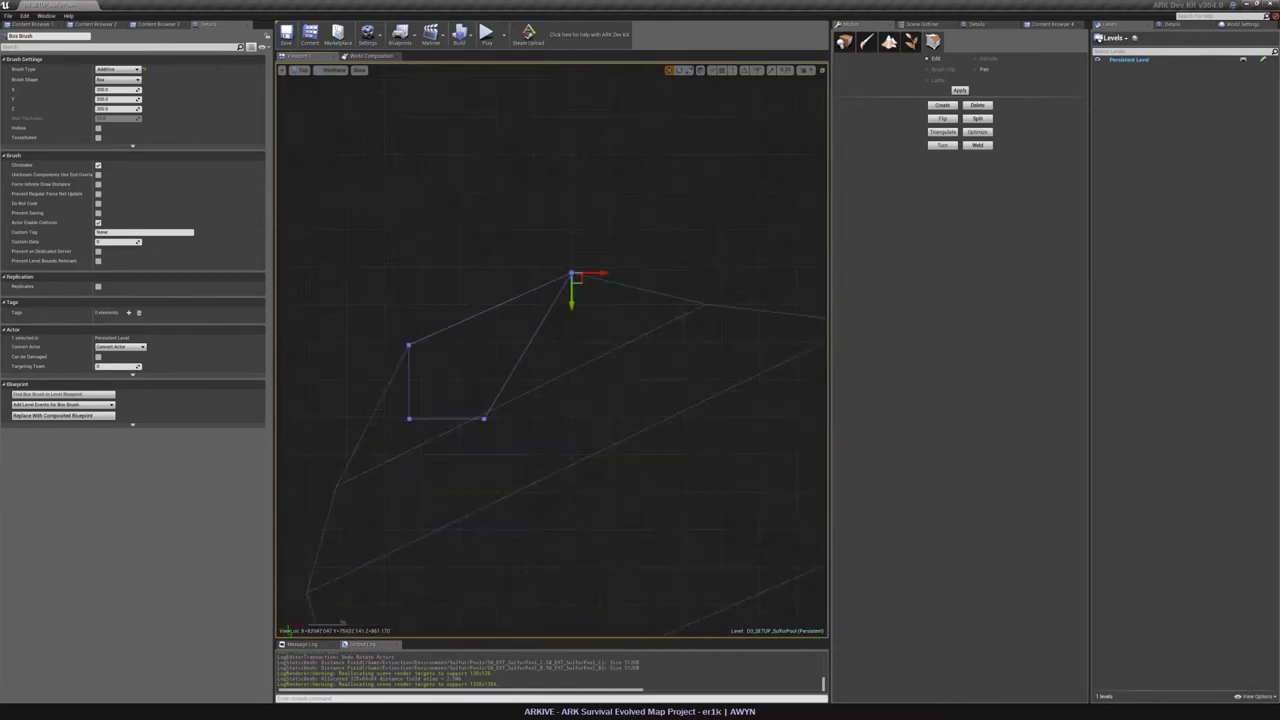
pyautogui.moveTo(587, 287); pyautogui.dragTo(692, 173, button='right')
pyautogui.click(547, 280)
pyautogui.keyDown('ctrl'); pyautogui.moveTo(617, 342); pyautogui.dragTo(562, 390); pyautogui.keyUp('ctrl')
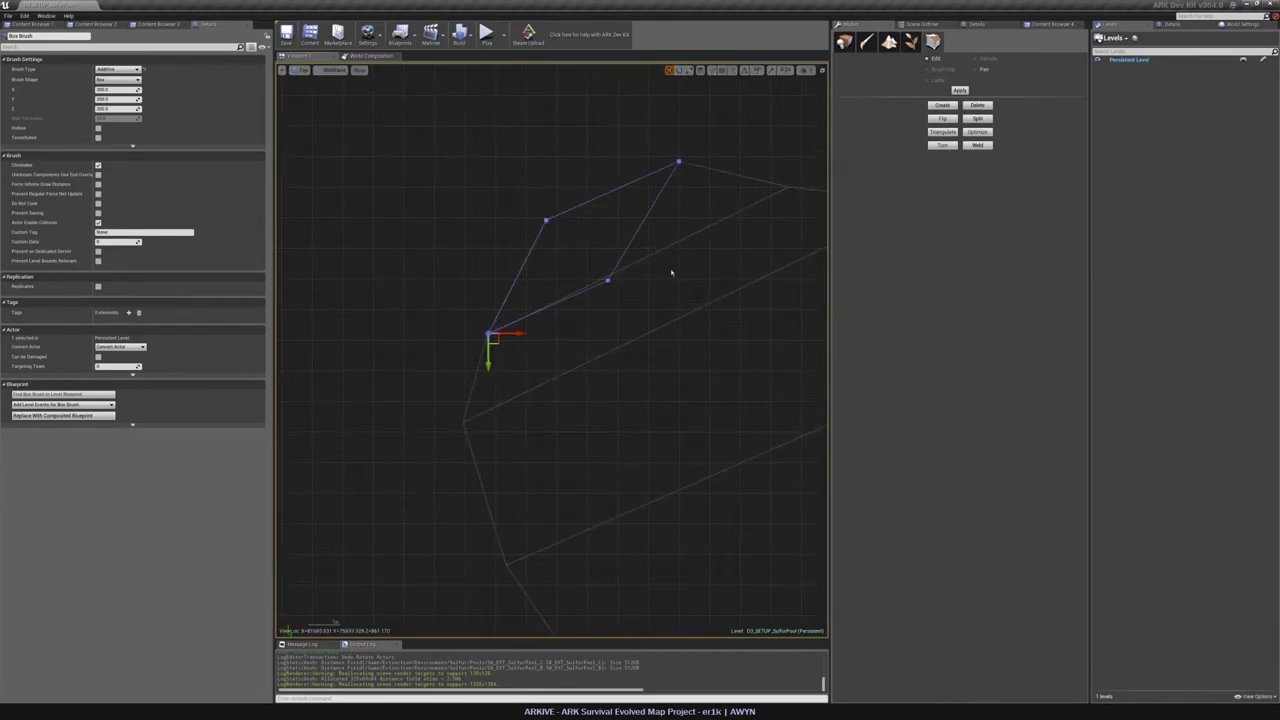
pyautogui.moveTo(672, 272); pyautogui.dragTo(507, 329, button='right')
pyautogui.click(444, 337)
pyautogui.keyDown('ctrl'); pyautogui.moveTo(546, 355); pyautogui.dragTo(727, 262); pyautogui.keyUp('ctrl')
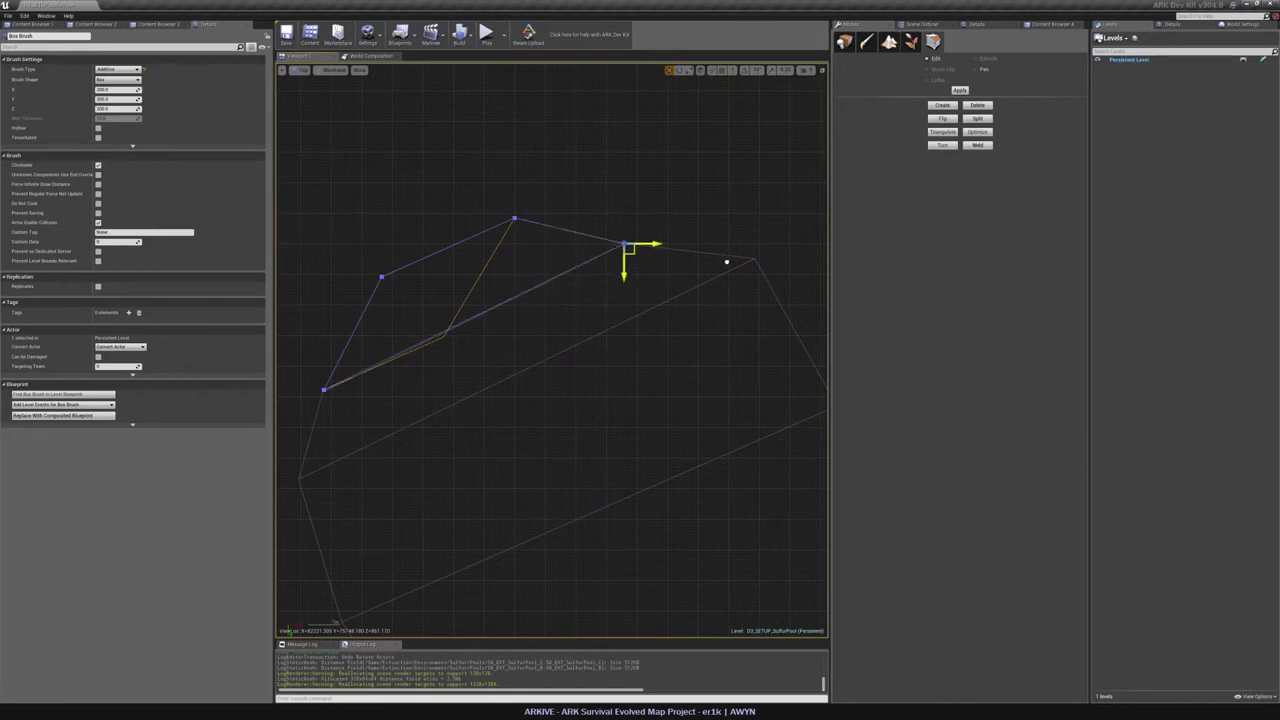
# Extrude the brush's long inner side face five times towards the far end of the pool outline.
pyautogui.hotkey('alt', 'g')
pyautogui.moveTo(502, 351)
pyautogui.mouseDown(button='right')
pyautogui.moveTo(520, 240)
pyautogui.moveTo(455, 265)
pyautogui.mouseUp(button='right')
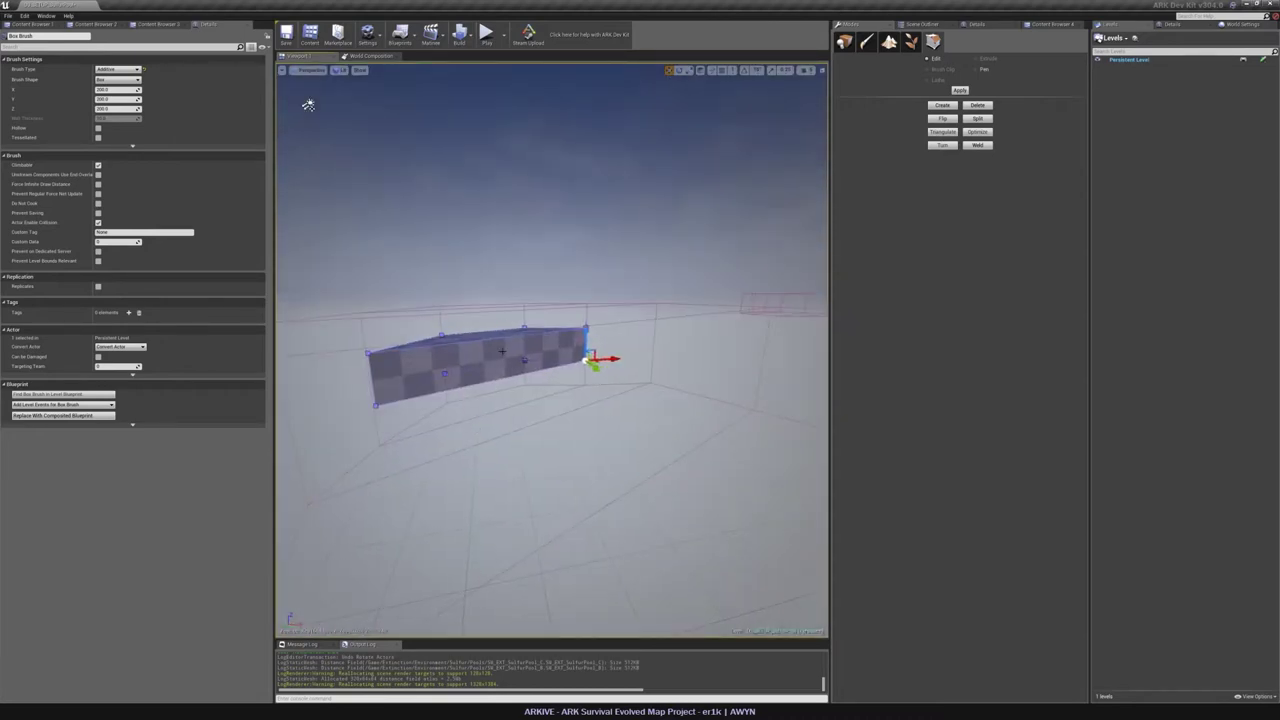
pyautogui.click(502, 351)
pyautogui.click(977, 59)
pyautogui.moveTo(520, 365); pyautogui.dragTo(571, 381)
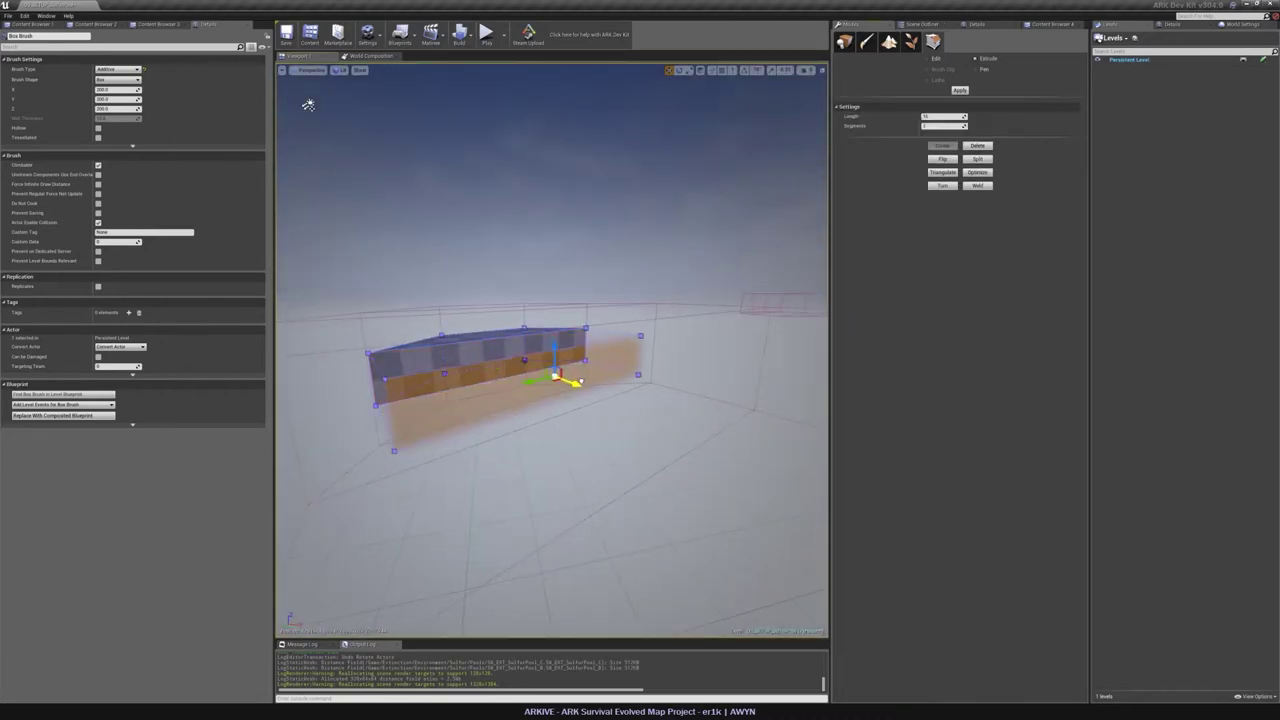
pyautogui.hotkey('alt', 'j')
pyautogui.scroll(-5, 520, 343)
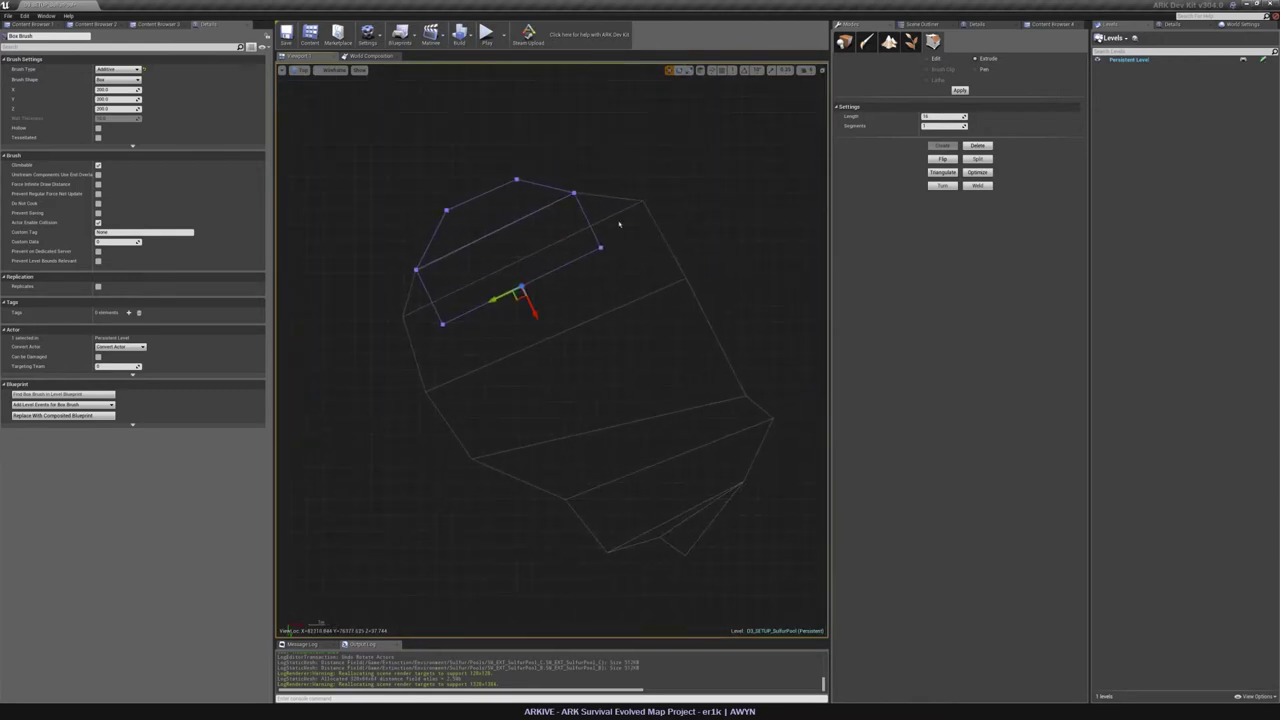
pyautogui.moveTo(535, 315)
pyautogui.mouseDown()
pyautogui.moveTo(657, 461)
pyautogui.moveTo(684, 543)
pyautogui.mouseUp()
# Move both end vertices of the first extruded edge onto the outline and nudge the corner vertex above the left one into place.
pyautogui.click(927, 59)
pyautogui.click(600, 248)
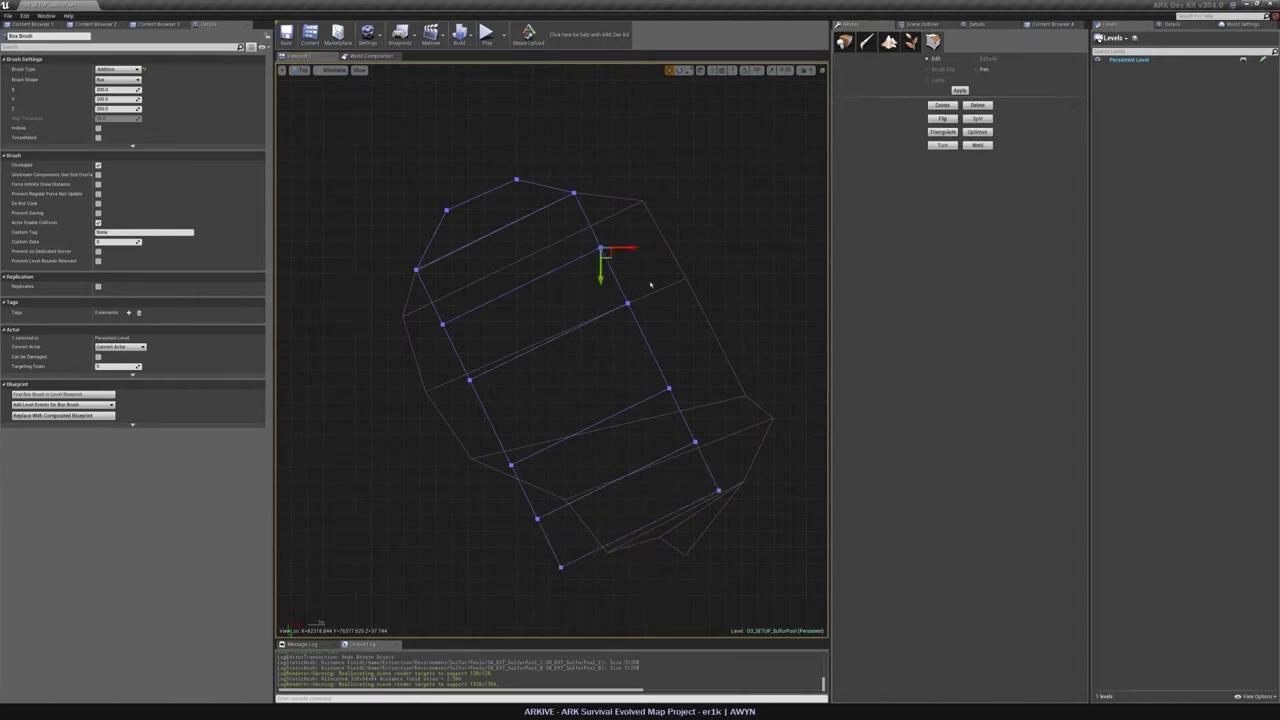
pyautogui.scroll(5, 646, 262)
pyautogui.keyDown('ctrl'); pyautogui.moveTo(600, 380); pyautogui.dragTo(755, 206); pyautogui.keyUp('ctrl')
pyautogui.moveTo(320, 480); pyautogui.dragTo(820, 213, button='right')
pyautogui.click(521, 388)
pyautogui.keyDown('ctrl'); pyautogui.moveTo(607, 392); pyautogui.dragTo(453, 362); pyautogui.keyUp('ctrl')
pyautogui.click(418, 181)
pyautogui.keyDown('ctrl'); pyautogui.moveTo(499, 187); pyautogui.dragTo(495, 192); pyautogui.keyUp('ctrl')
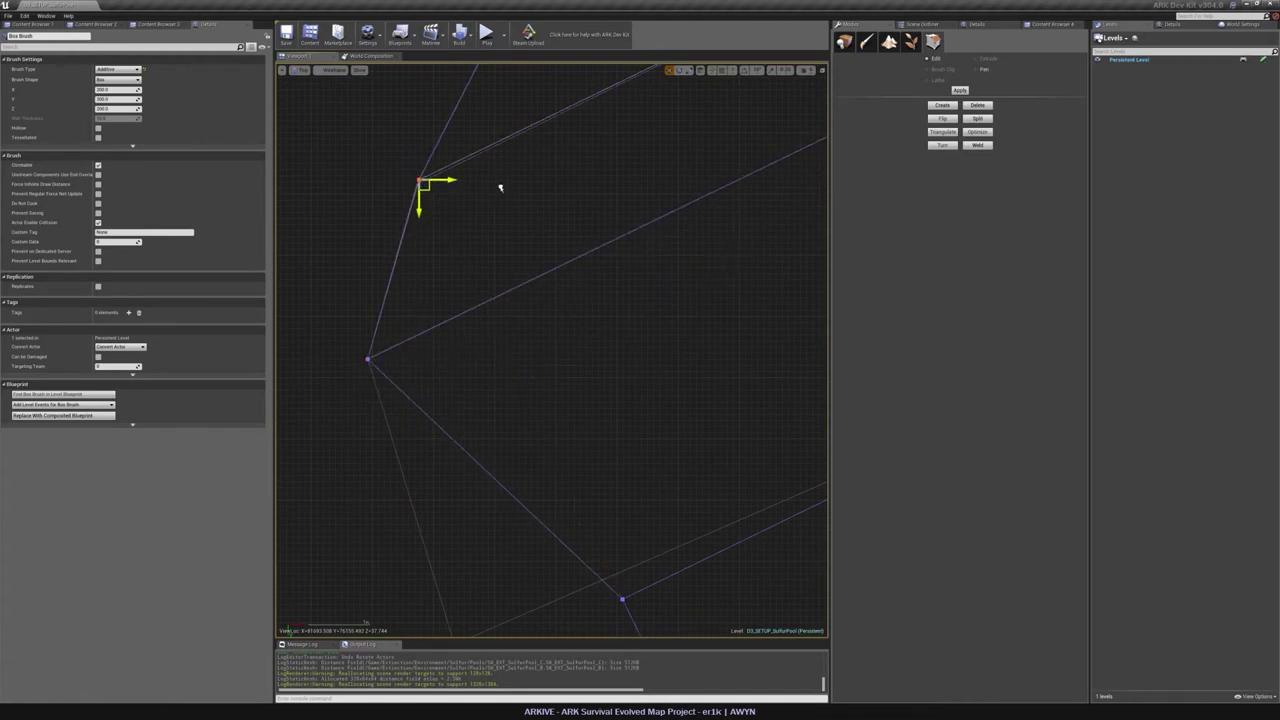
# Move the left vertices of the second and third extruded edges onto the outline's left corners.
pyautogui.scroll(-4, 501, 188)
pyautogui.moveTo(498, 221); pyautogui.dragTo(494, 210, button='right')
pyautogui.click(570, 427)
pyautogui.keyDown('ctrl'); pyautogui.moveTo(667, 432); pyautogui.dragTo(565, 460); pyautogui.keyUp('ctrl')
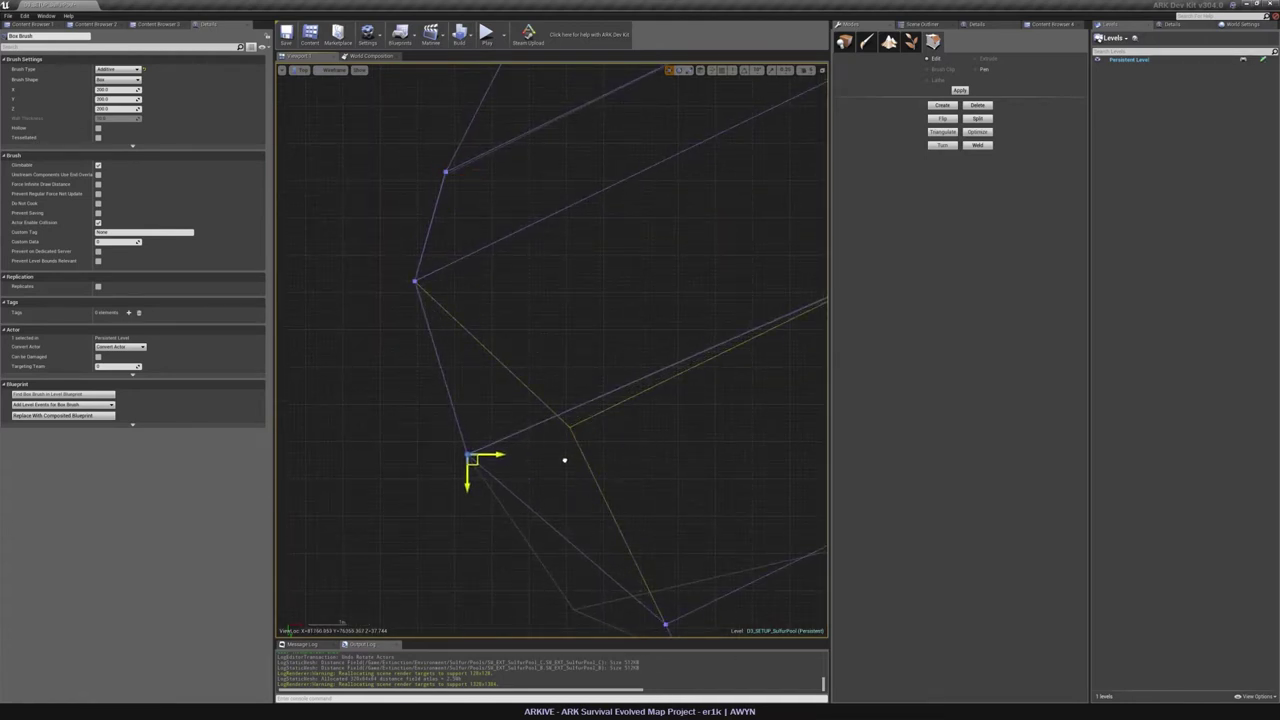
pyautogui.moveTo(634, 503); pyautogui.dragTo(511, 221, button='right')
pyautogui.moveTo(548, 347); pyautogui.dragTo(457, 333)
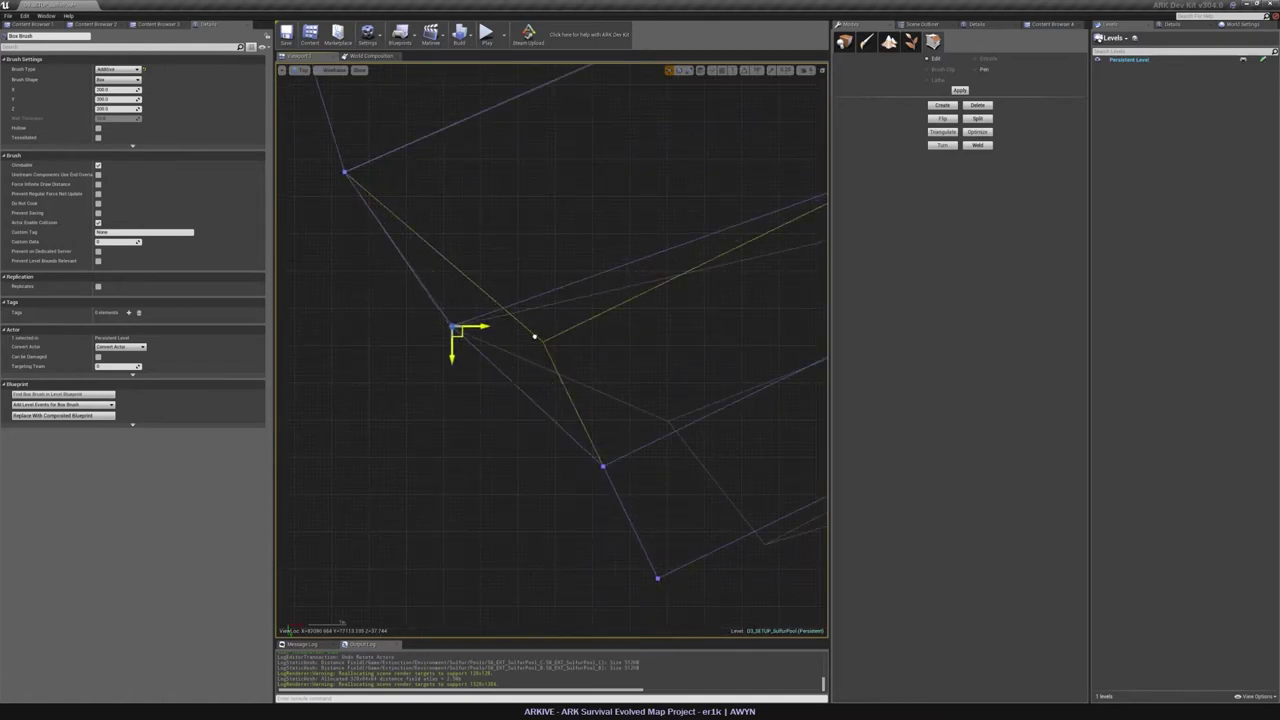
# Move the left vertices of the fourth and fifth extruded edges onto the outline's lower corners.
pyautogui.moveTo(631, 401); pyautogui.dragTo(491, 327, button='right')
pyautogui.click(463, 391)
pyautogui.keyDown('ctrl'); pyautogui.moveTo(526, 414); pyautogui.dragTo(589, 371); pyautogui.keyUp('ctrl')
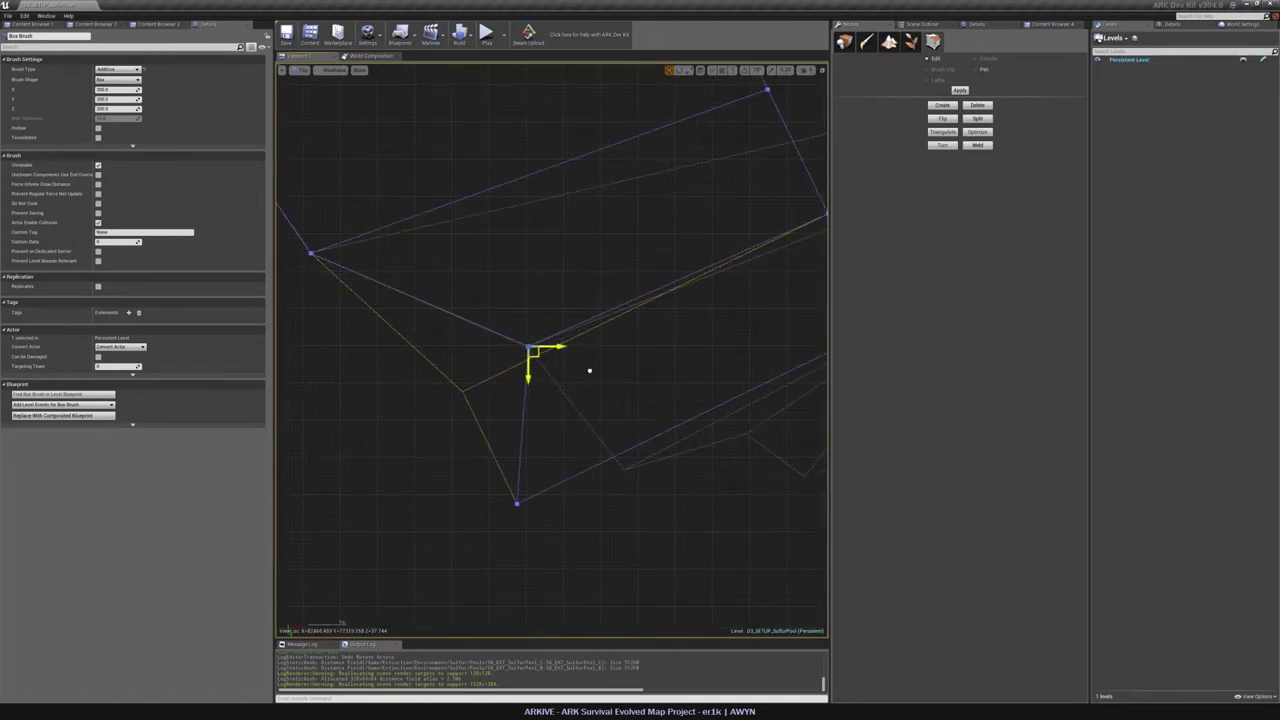
pyautogui.moveTo(588, 380); pyautogui.dragTo(444, 302, button='right')
pyautogui.click(374, 426)
pyautogui.keyDown('ctrl'); pyautogui.moveTo(420, 452); pyautogui.dragTo(523, 420); pyautogui.keyUp('ctrl')
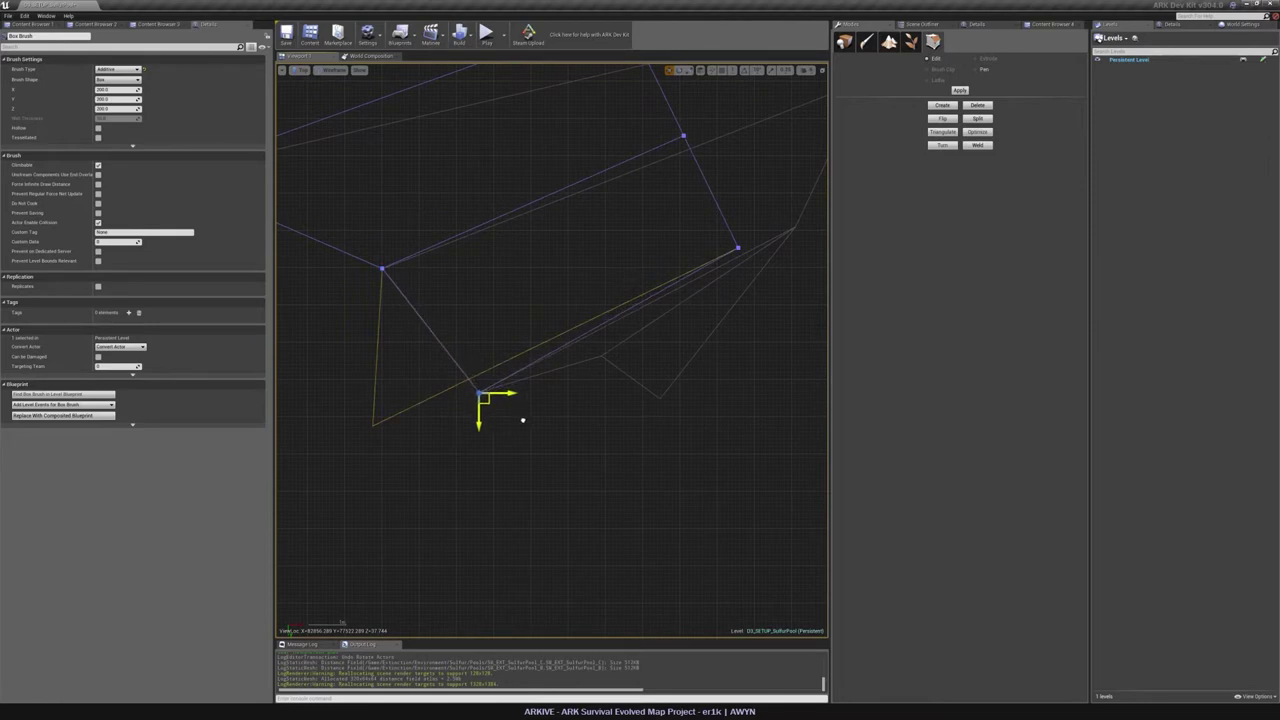
# Move the right vertices of the second and third extruded edges onto the outline's right side.
pyautogui.moveTo(523, 419); pyautogui.dragTo(369, 630, button='right')
pyautogui.moveTo(449, 174); pyautogui.dragTo(448, 263, button='right')
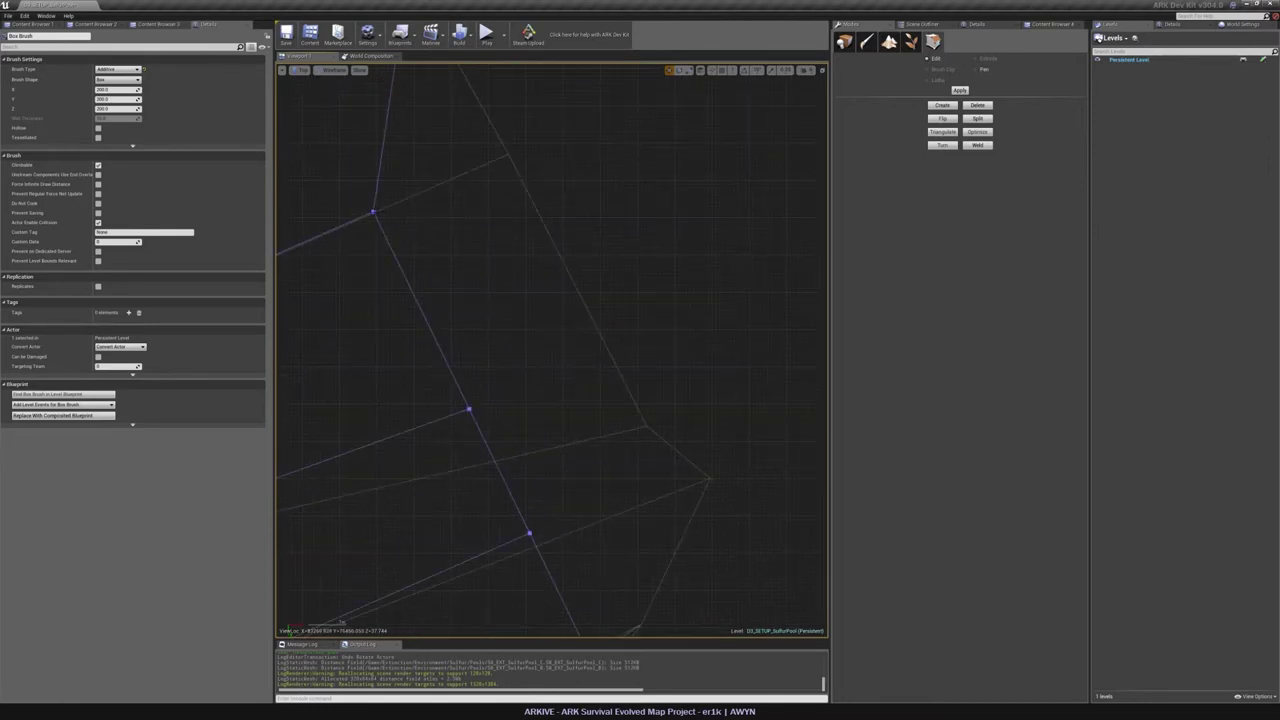
pyautogui.click(374, 212)
pyautogui.keyDown('ctrl'); pyautogui.moveTo(462, 270); pyautogui.dragTo(596, 212); pyautogui.keyUp('ctrl')
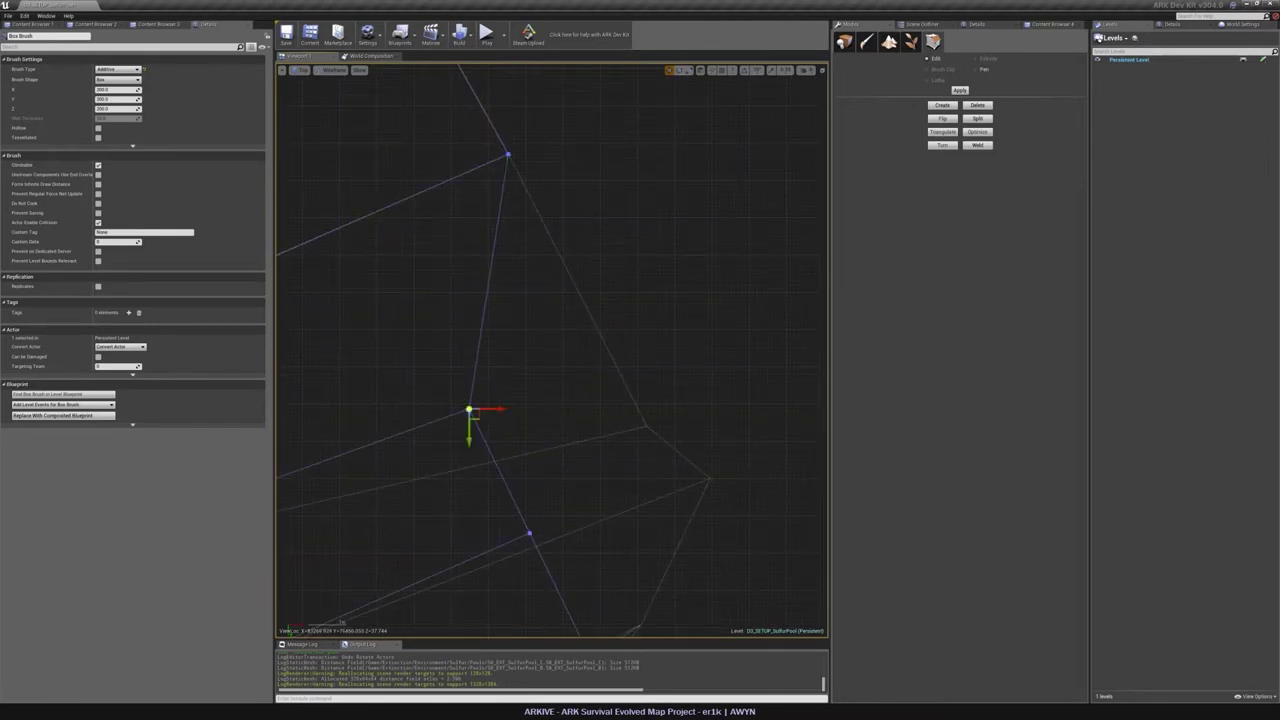
pyautogui.moveTo(521, 292)
pyautogui.keyDown('ctrl'); pyautogui.mouseDown()
pyautogui.moveTo(715, 297)
pyautogui.moveTo(700, 309)
pyautogui.mouseUp(); pyautogui.keyUp('ctrl')
# Move the right vertices of the fourth and fifth extruded edges onto the outline's lower-right corners.
pyautogui.moveTo(662, 529); pyautogui.dragTo(564, 266, button='right')
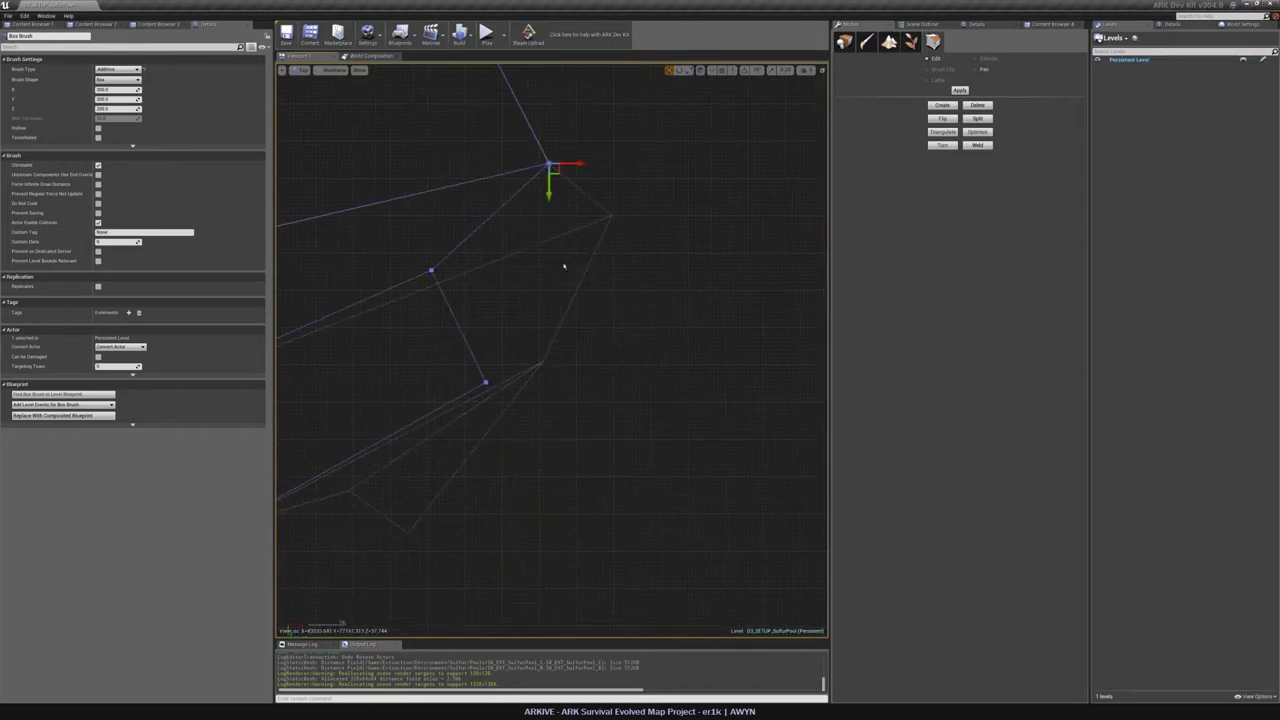
pyautogui.click(431, 270)
pyautogui.keyDown('ctrl'); pyautogui.moveTo(601, 316); pyautogui.dragTo(782, 261); pyautogui.keyUp('ctrl')
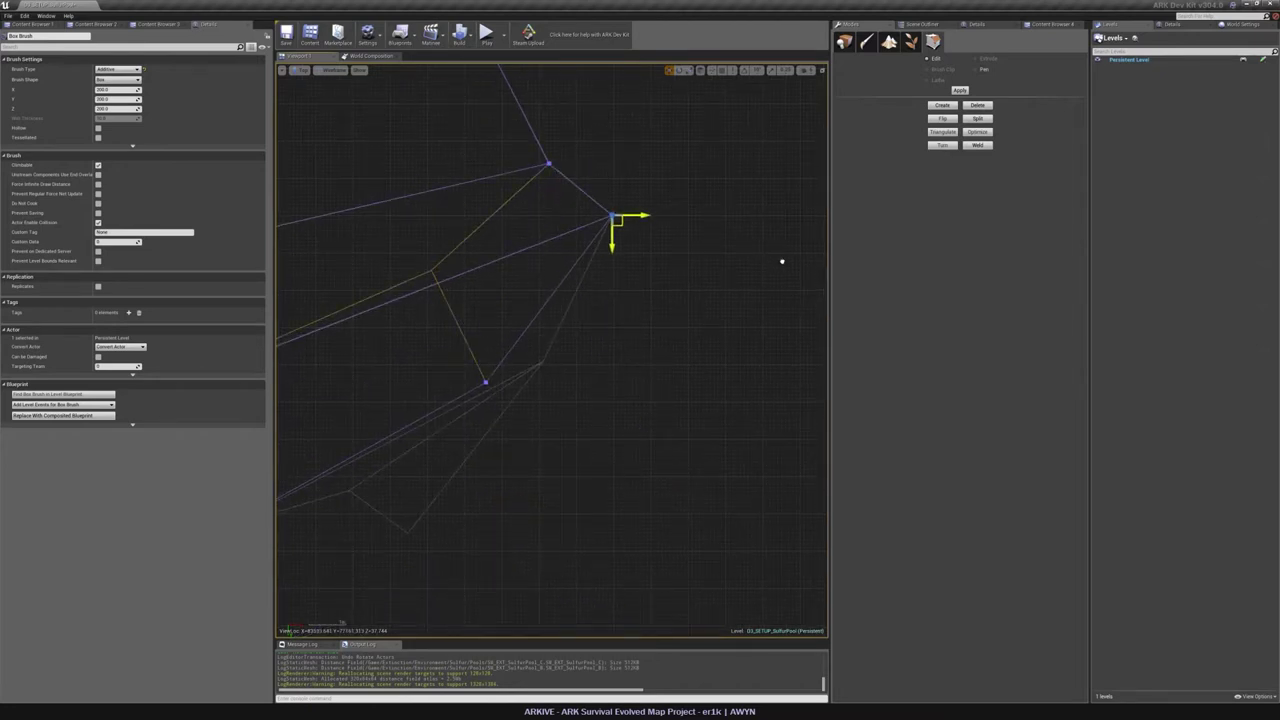
pyautogui.click(486, 382)
pyautogui.keyDown('ctrl'); pyautogui.moveTo(606, 395); pyautogui.dragTo(661, 375); pyautogui.keyUp('ctrl')
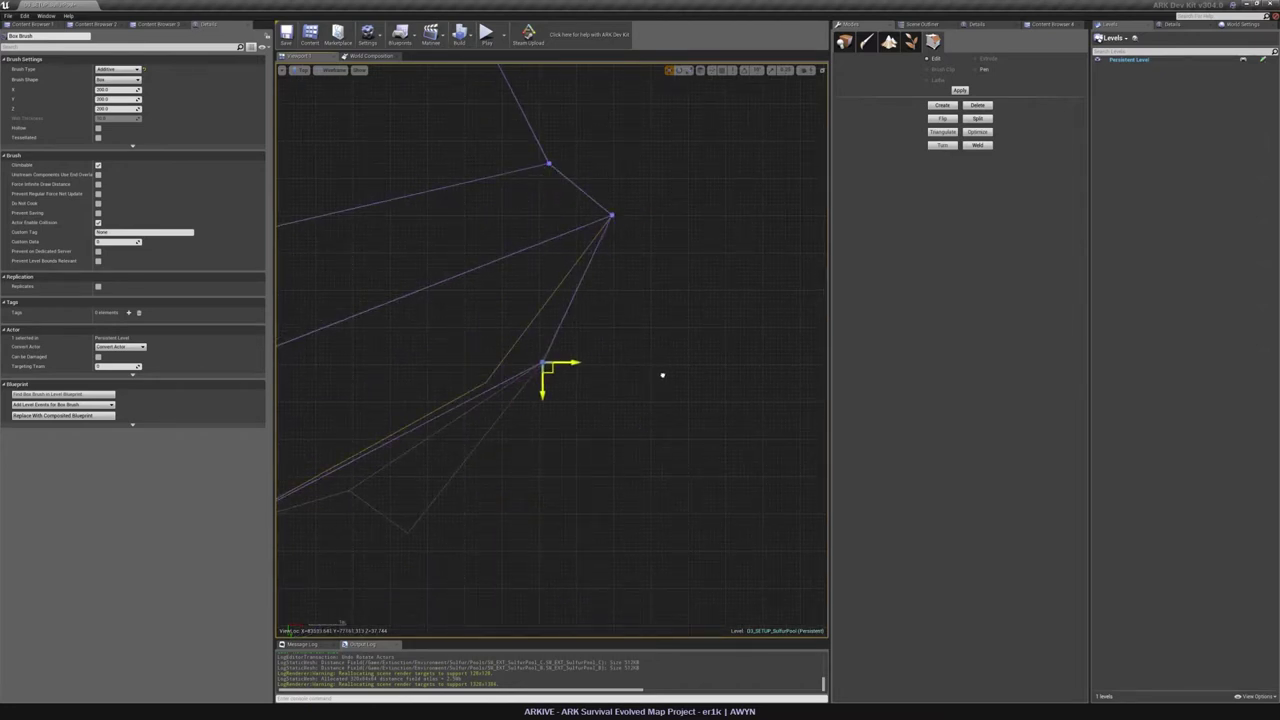
# Select the brush's end face in the perspective view and extrude it slightly towards the outline's remaining tip.
pyautogui.moveTo(512, 457); pyautogui.dragTo(720, 229, button='right')
pyautogui.hotkey('alt', 'g')
pyautogui.click(592, 488)
pyautogui.moveTo(592, 488)
pyautogui.mouseDown(button='right')
pyautogui.moveTo(575, 480)
pyautogui.moveTo(600, 488)
pyautogui.mouseUp(button='right')
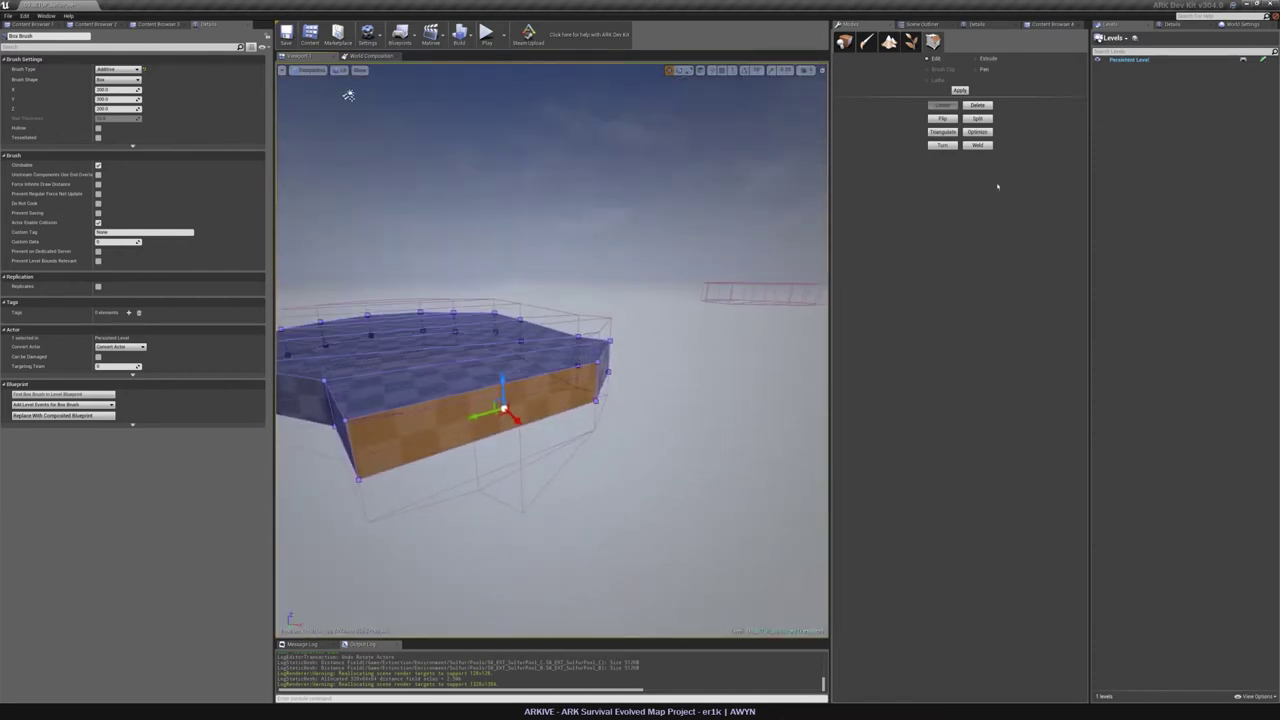
pyautogui.click(976, 59)
pyautogui.moveTo(516, 420); pyautogui.dragTo(526, 431)
# Move the two newly extruded vertices onto the corners of the outline's lower tip in the top view.
pyautogui.hotkey('alt', 'j')
pyautogui.moveTo(526, 431); pyautogui.dragTo(500, 535, button='right')
pyautogui.click(681, 227)
pyautogui.keyDown('ctrl'); pyautogui.moveTo(713, 313); pyautogui.dragTo(573, 458); pyautogui.keyUp('ctrl')
pyautogui.click(366, 391)
pyautogui.keyDown('ctrl'); pyautogui.moveTo(400, 434); pyautogui.dragTo(512, 380); pyautogui.keyUp('ctrl')
# Fine-tune the tip vertex and the adjacent lower corner vertex so they match the pool outline closely.
pyautogui.scroll(12, 487, 349)
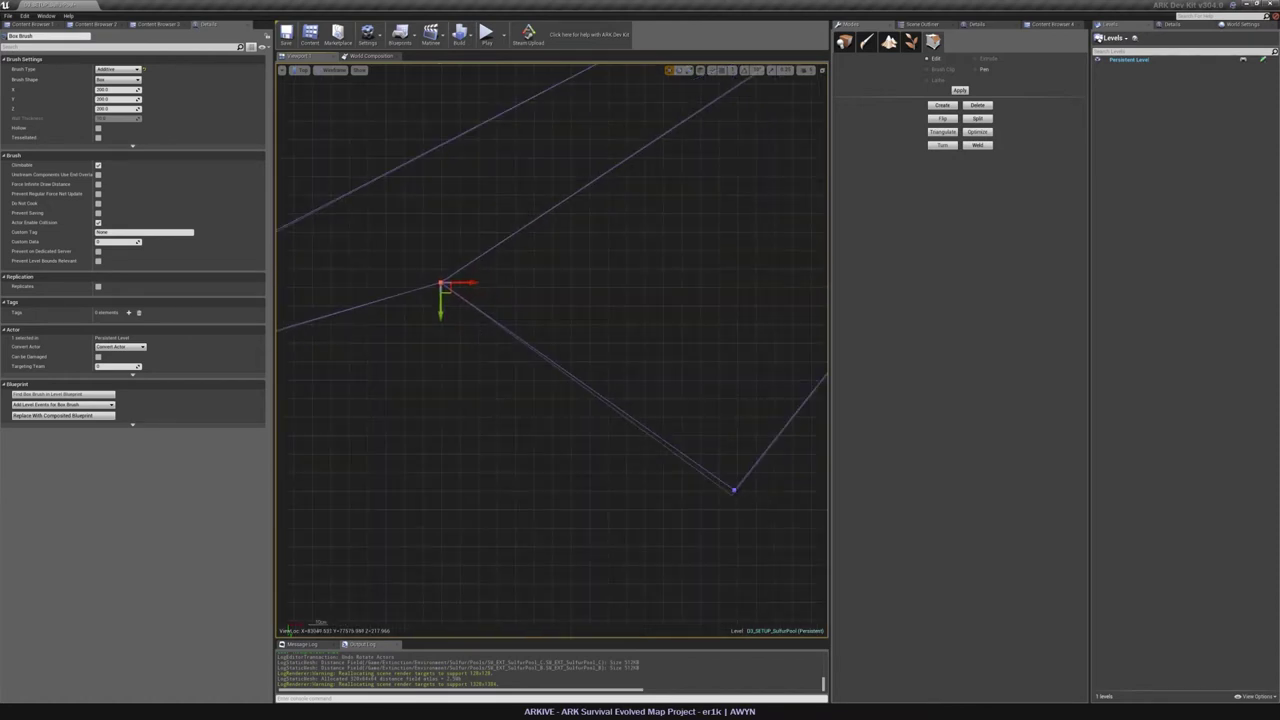
pyautogui.click(731, 491)
pyautogui.keyDown('ctrl'); pyautogui.moveTo(754, 499); pyautogui.dragTo(756, 507); pyautogui.keyUp('ctrl')
pyautogui.moveTo(290, 445); pyautogui.dragTo(824, 505, button='right')
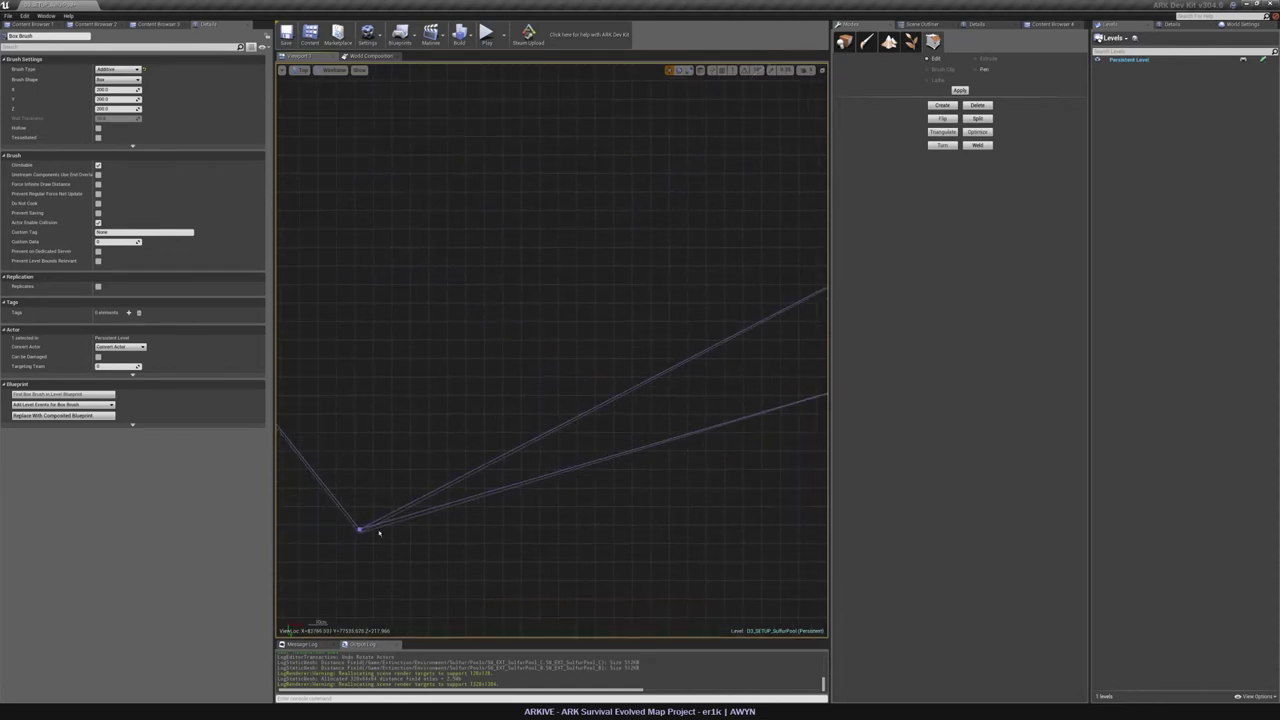
pyautogui.click(361, 530)
pyautogui.keyDown('ctrl'); pyautogui.moveTo(380, 415); pyautogui.dragTo(380, 420); pyautogui.keyUp('ctrl')
# Nudge the left vertex of the original box's lower edge into exact alignment with the pool outline.
pyautogui.moveTo(391, 251); pyautogui.dragTo(895, 441, button='right')
pyautogui.moveTo(400, 120)
pyautogui.mouseDown(button='right')
pyautogui.moveTo(600, 200)
pyautogui.moveTo(715, 350)
pyautogui.moveTo(760, 500)
pyautogui.moveTo(728, 630)
pyautogui.mouseUp(button='right')
pyautogui.moveTo(569, 389); pyautogui.dragTo(505, 517, button='right')
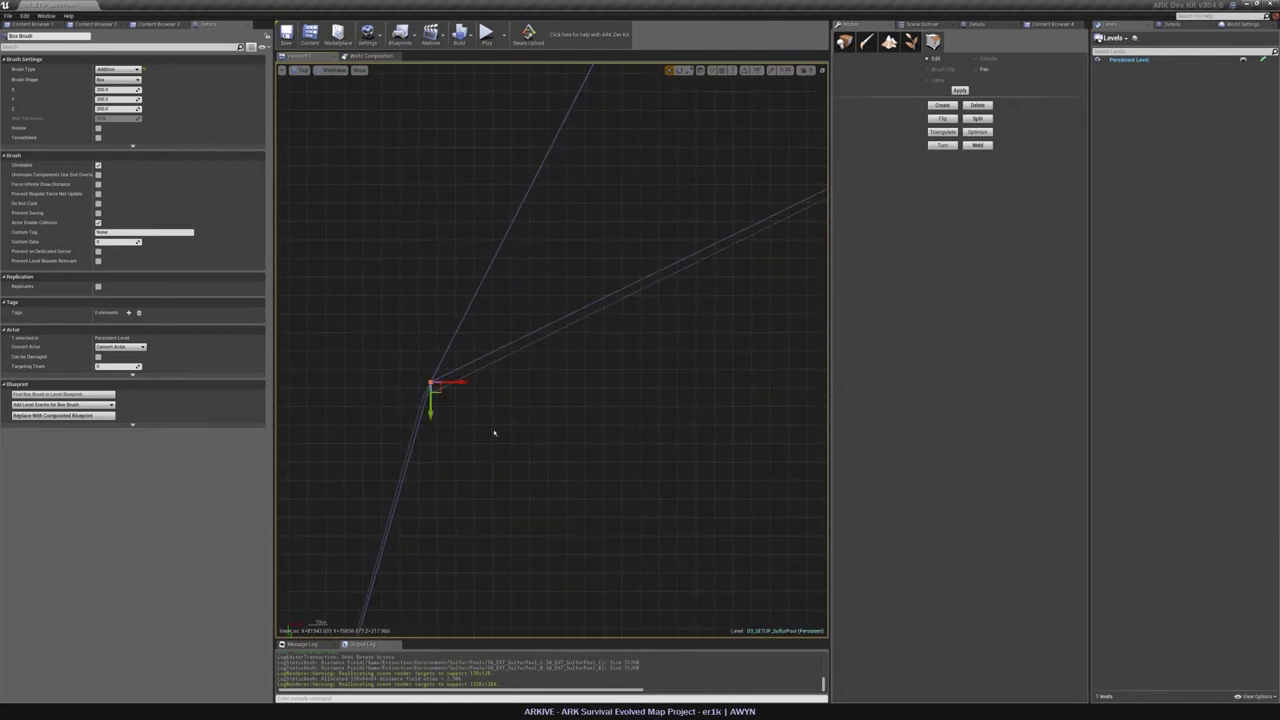
pyautogui.keyDown('ctrl'); pyautogui.moveTo(494, 426); pyautogui.dragTo(489, 435); pyautogui.keyUp('ctrl')
pyautogui.moveTo(503, 380); pyautogui.dragTo(5, 715, button='right')
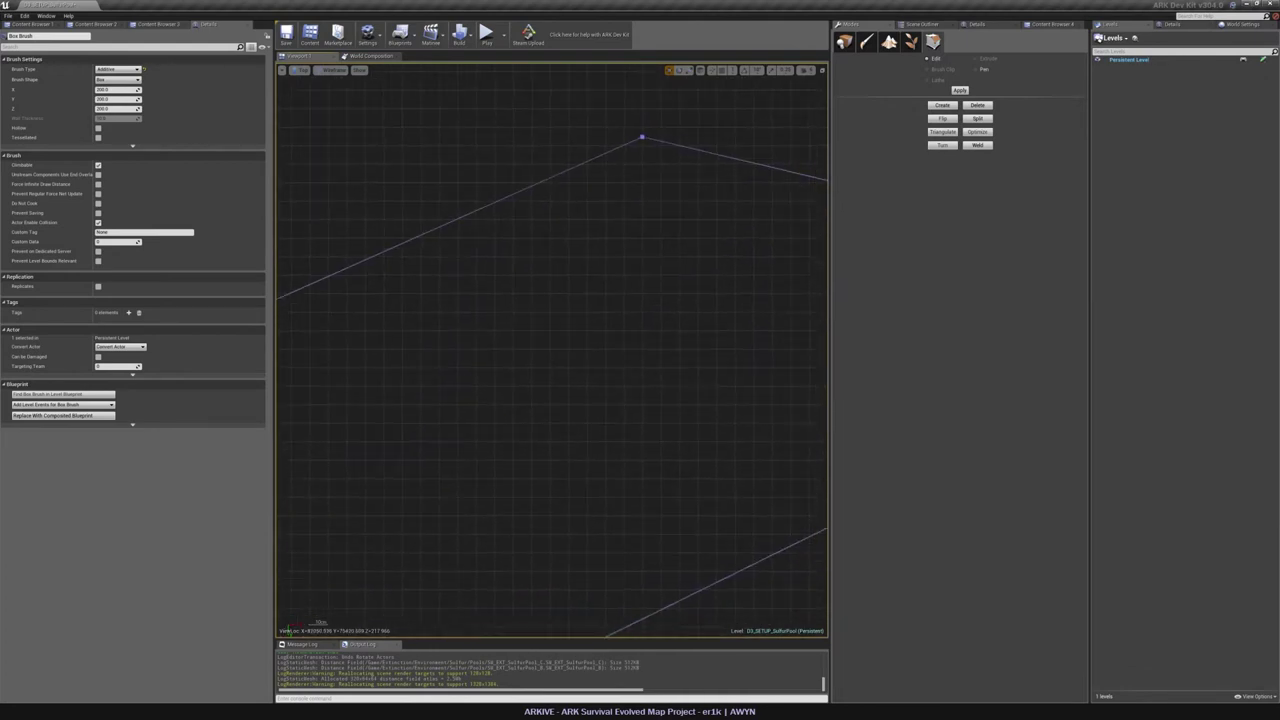
# Nudge the right-side vertex just above the lower tip into exact alignment with the pool outline and deselect the brush.
pyautogui.moveTo(760, 690)
pyautogui.mouseDown(button='right')
pyautogui.moveTo(380, 600)
pyautogui.moveTo(220, 430)
pyautogui.moveTo(30, 10)
pyautogui.mouseUp(button='right')
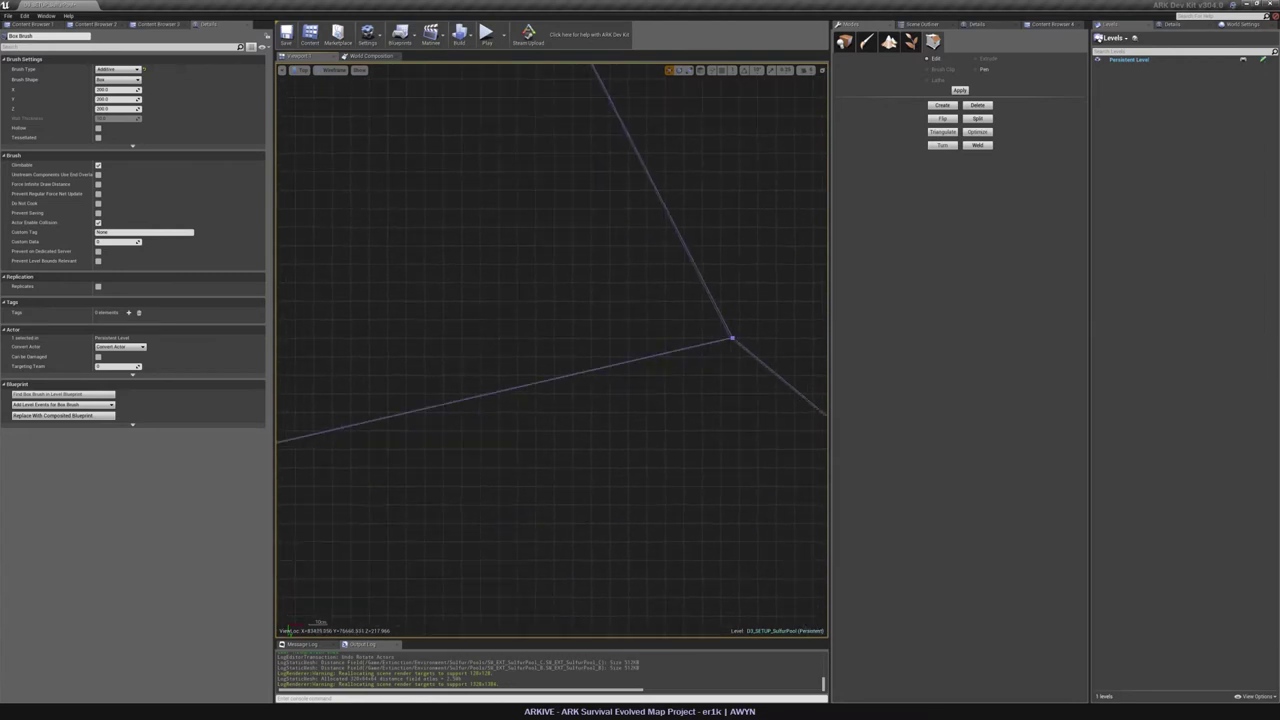
pyautogui.moveTo(530, 715)
pyautogui.mouseDown(button='right')
pyautogui.moveTo(190, 560)
pyautogui.moveTo(565, 266)
pyautogui.mouseUp(button='right')
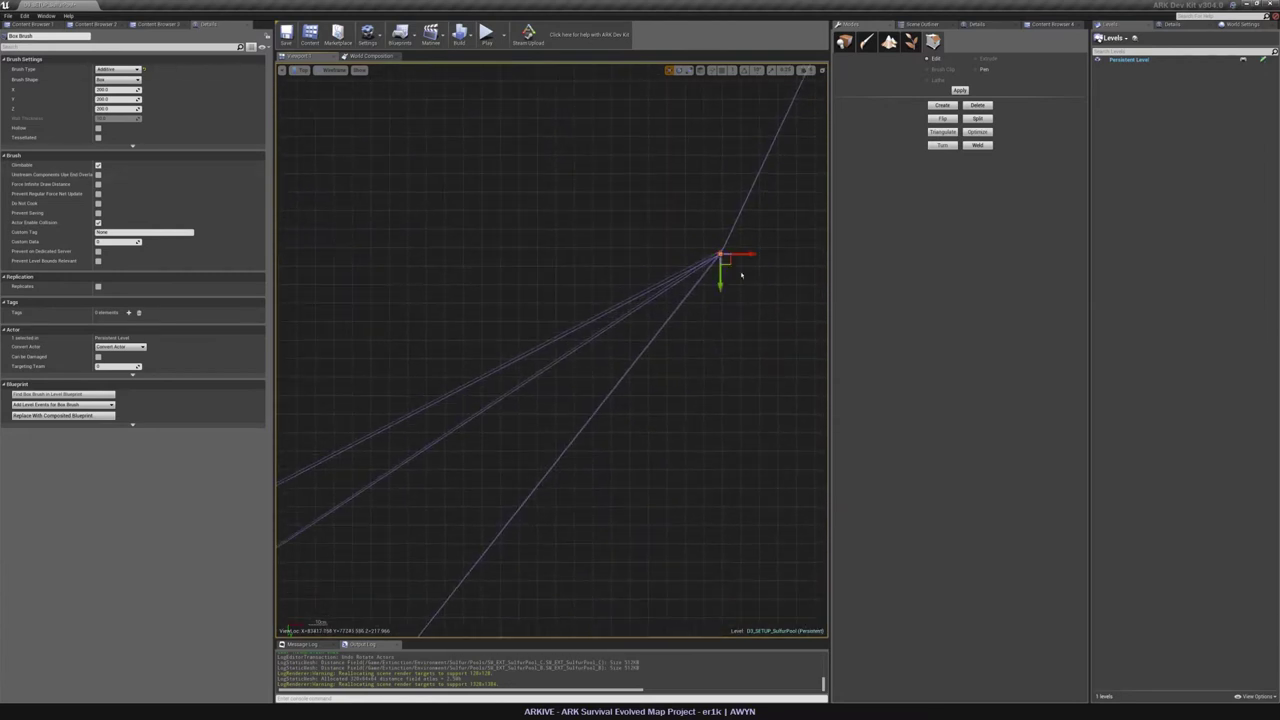
pyautogui.keyDown('ctrl'); pyautogui.moveTo(741, 275); pyautogui.dragTo(748, 284); pyautogui.keyUp('ctrl')
pyautogui.moveTo(714, 284); pyautogui.dragTo(910, 40, button='right')
pyautogui.scroll(-10, 590, 356)
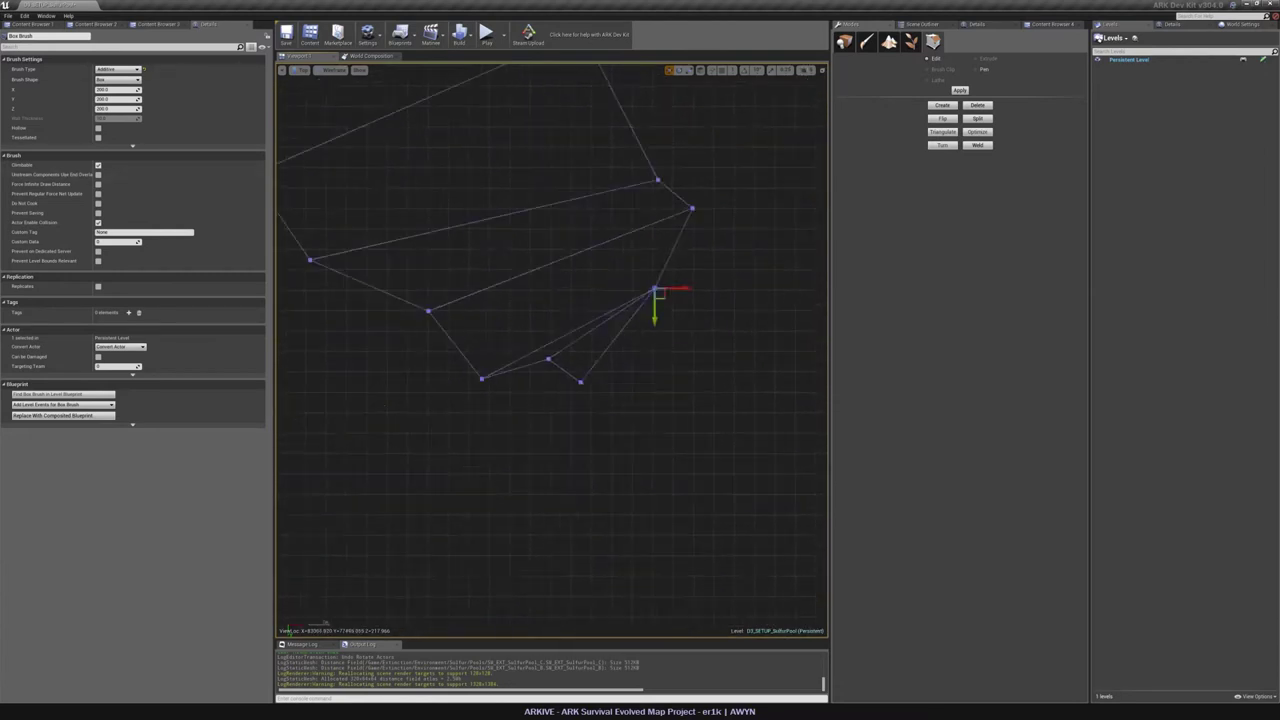
pyautogui.scroll(-5, 677, 277)
pyautogui.click(677, 277)
# Select the finished pool brush in the perspective view, duplicate it in placement mode, and show the copy in the top view.
pyautogui.hotkey('alt', 'g')
pyautogui.moveTo(437, 174)
pyautogui.mouseDown(button='right')
pyautogui.moveTo(560, 180)
pyautogui.moveTo(600, 155)
pyautogui.mouseUp(button='right')
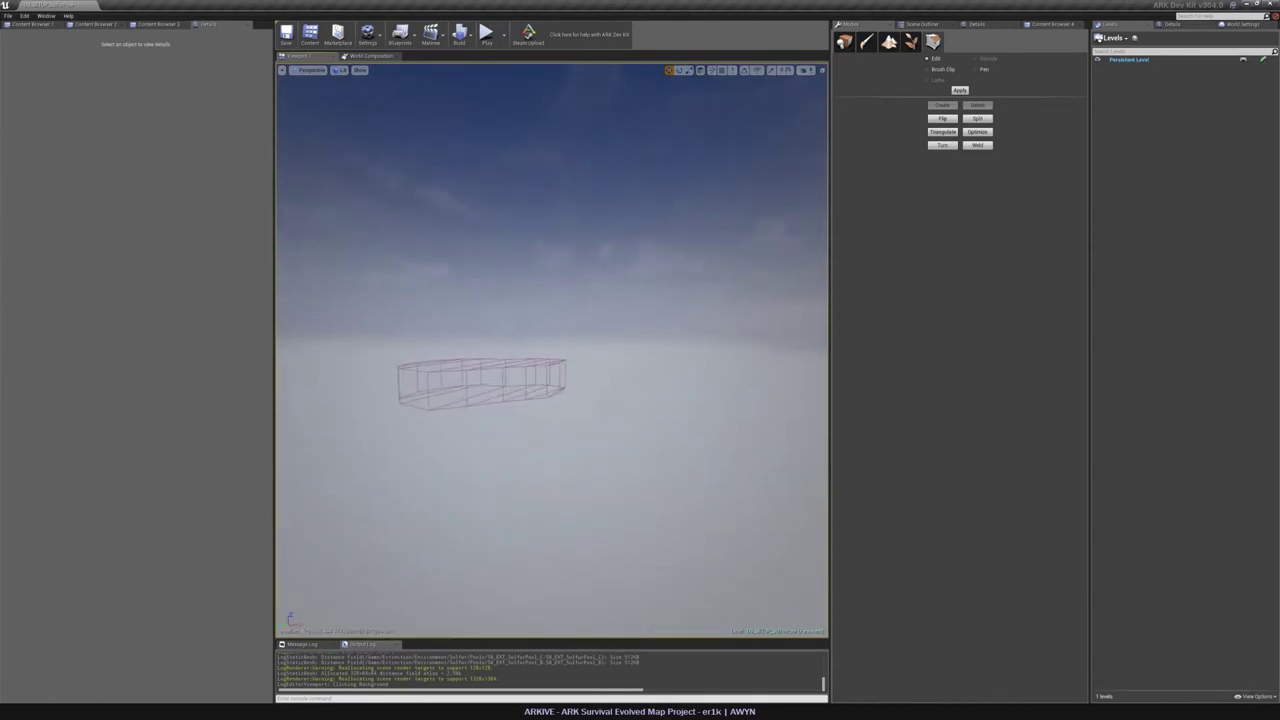
pyautogui.moveTo(506, 416); pyautogui.dragTo(325, 485, button='right')
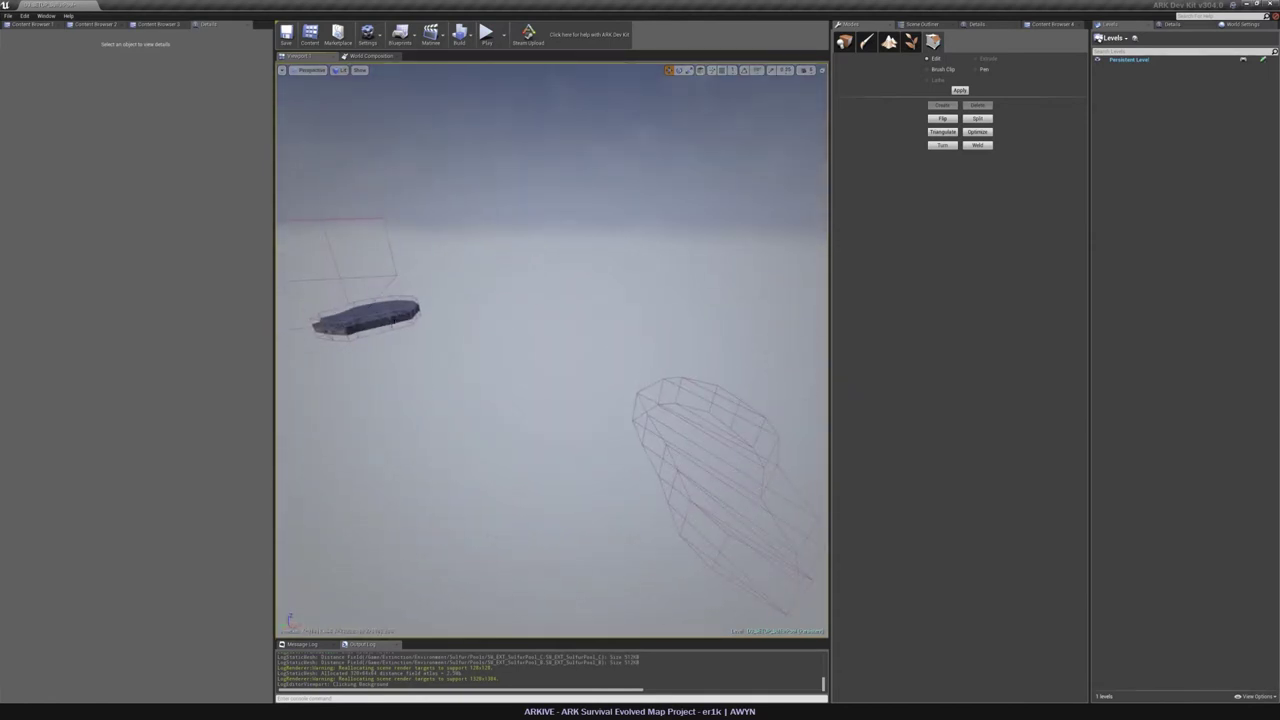
pyautogui.click(413, 306)
pyautogui.hotkey('shift', '1')
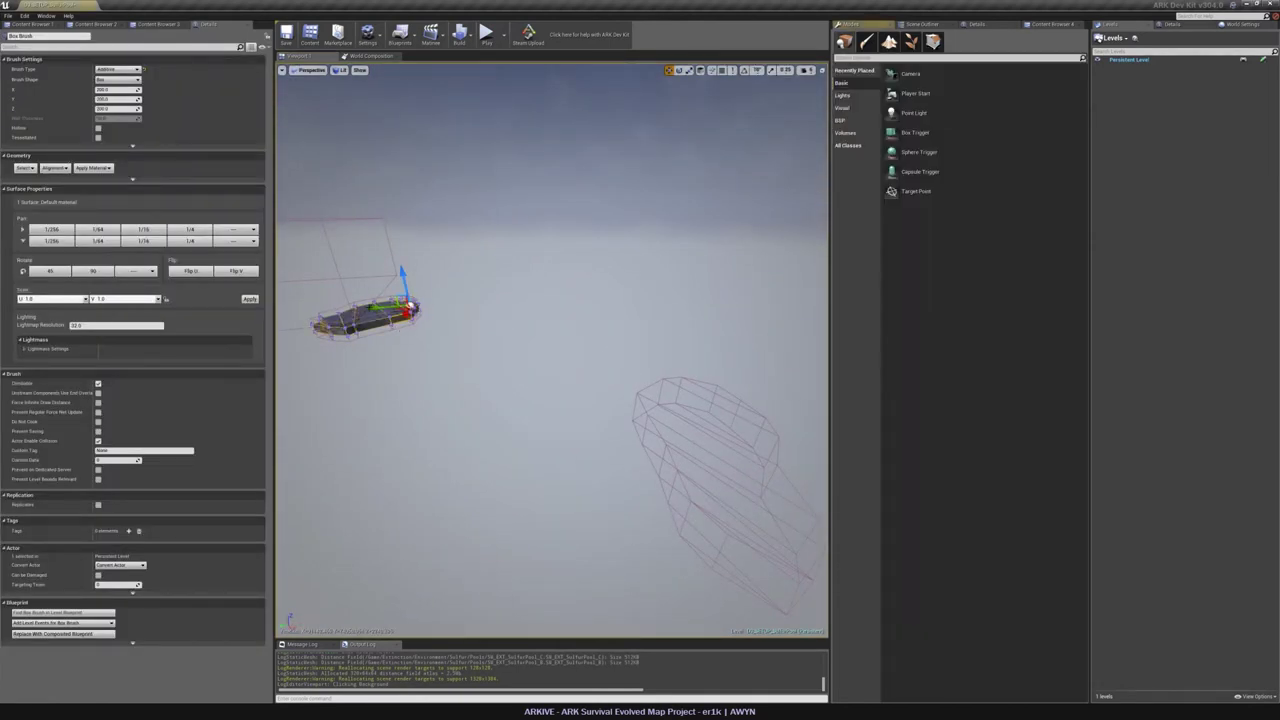
pyautogui.keyDown('alt'); pyautogui.moveTo(386, 307); pyautogui.dragTo(511, 300); pyautogui.keyUp('alt')
pyautogui.hotkey('alt', 'j')
pyautogui.scroll(-6, 554, 292)
pyautogui.scroll(8, 554, 292)
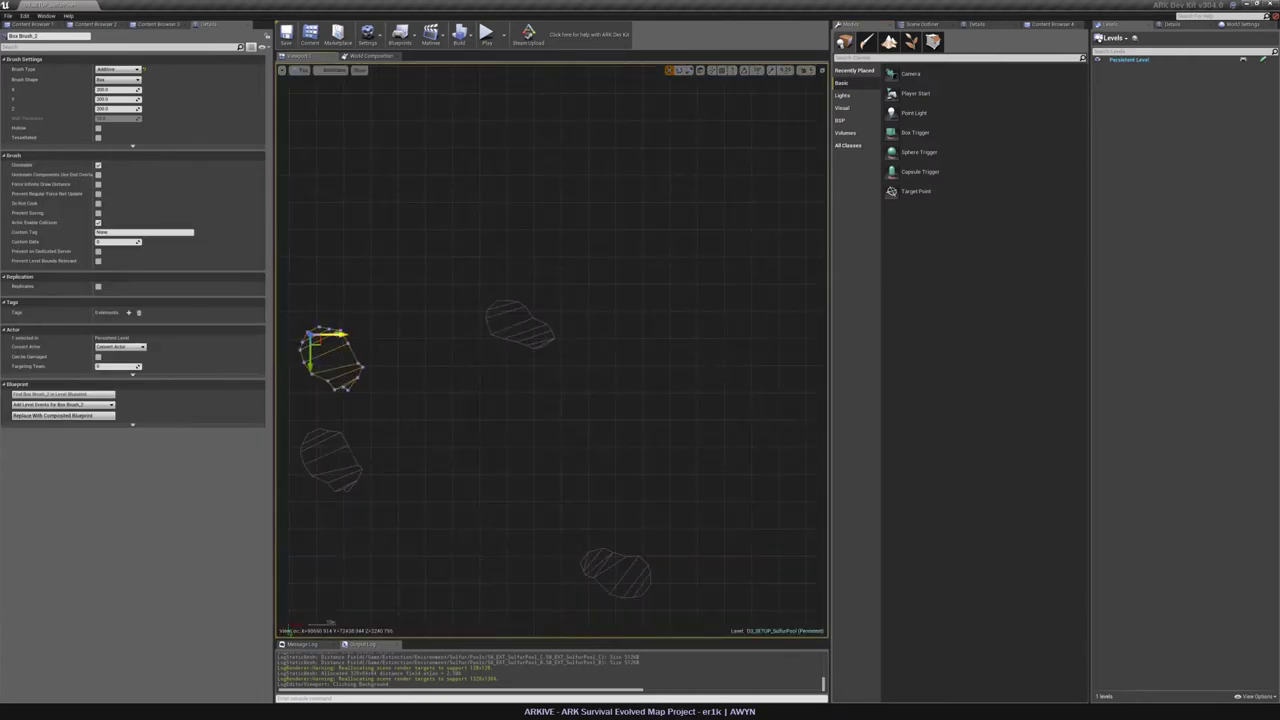
# Move the duplicated brush onto the second pool's outline in the top view.
pyautogui.click(512, 325)
pyautogui.click(352, 342)
pyautogui.click(343, 347)
pyautogui.moveTo(346, 334); pyautogui.dragTo(543, 324)
pyautogui.scroll(8, 503, 328)
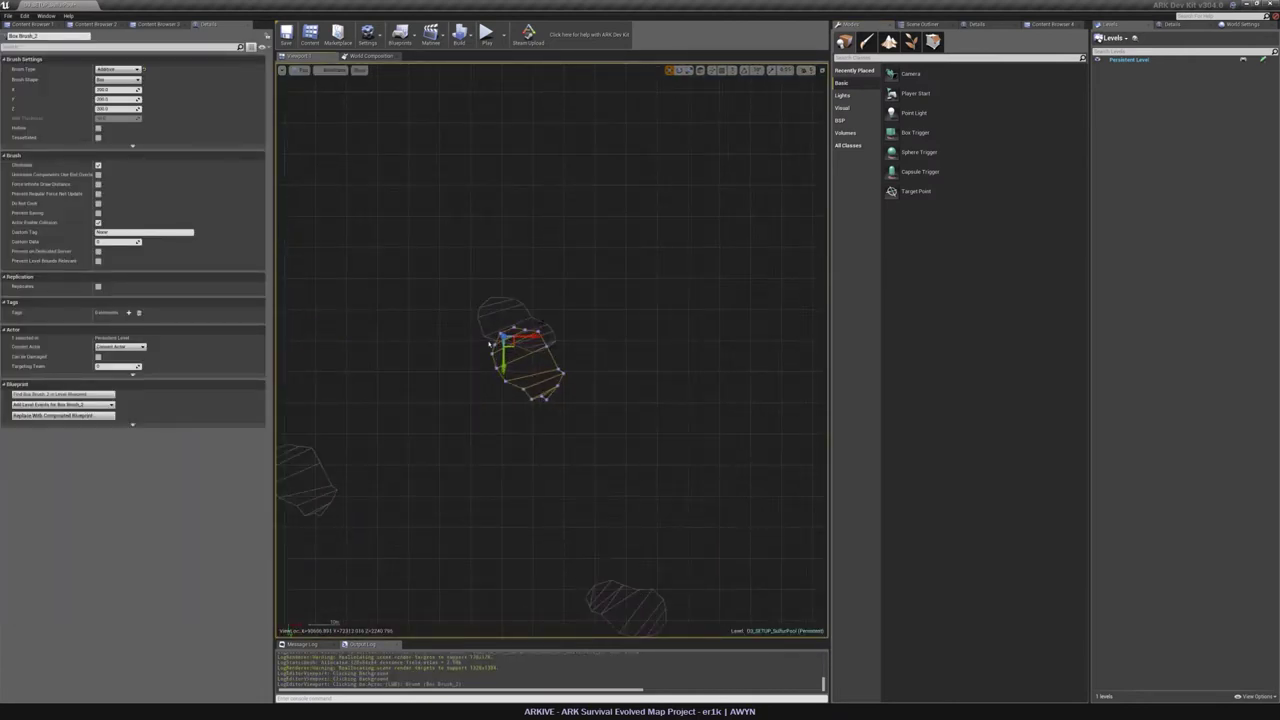
pyautogui.moveTo(536, 395); pyautogui.dragTo(533, 316)
pyautogui.scroll(4, 535, 315)
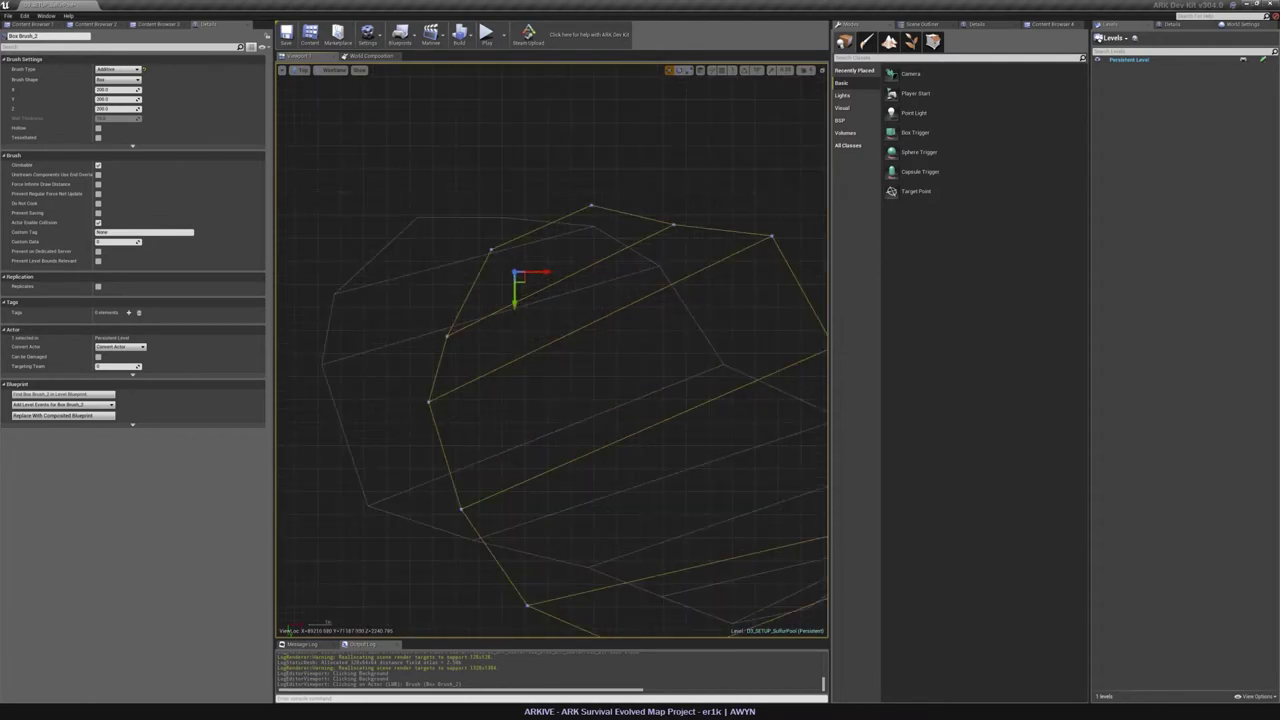
# In geometry editing mode, move the copy's upper-left vertex onto the outline's top-left corner and fine-tune its alignment.
pyautogui.hotkey('shift', '5')
pyautogui.moveTo(536, 212); pyautogui.dragTo(499, 193)
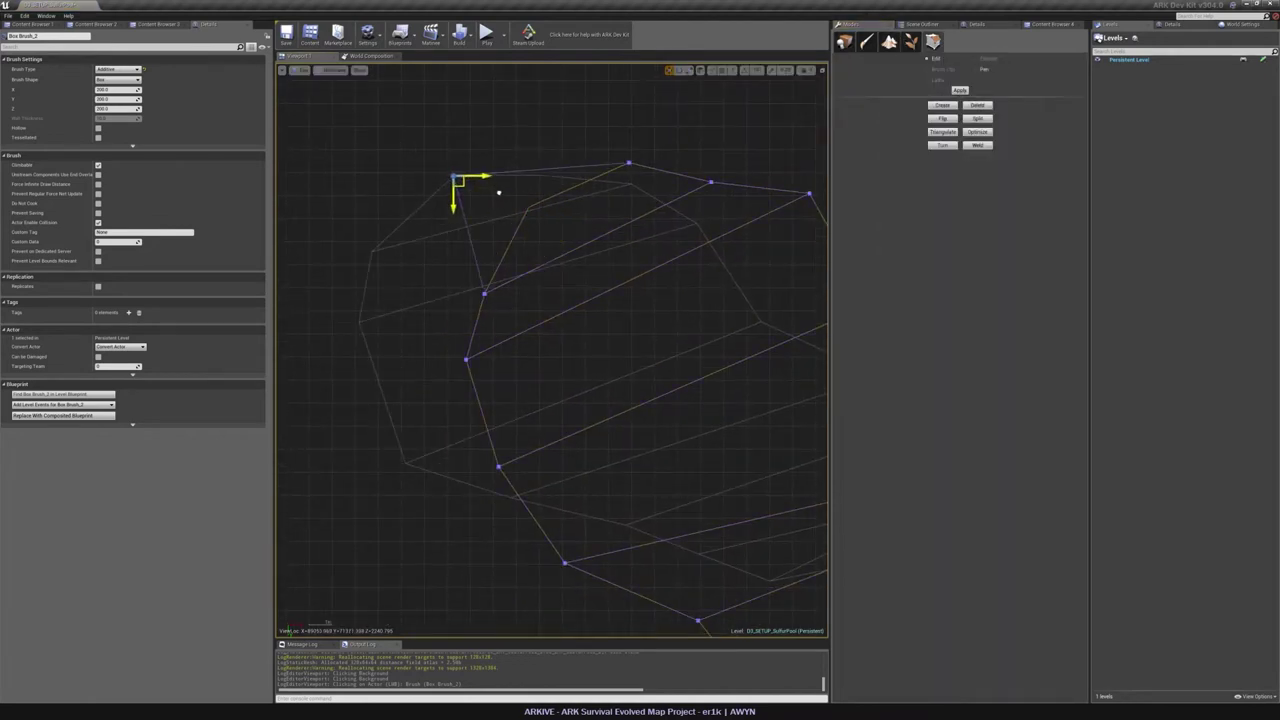
pyautogui.scroll(10, 452, 174)
pyautogui.keyDown('ctrl'); pyautogui.moveTo(580, 303); pyautogui.dragTo(604, 277); pyautogui.keyUp('ctrl')
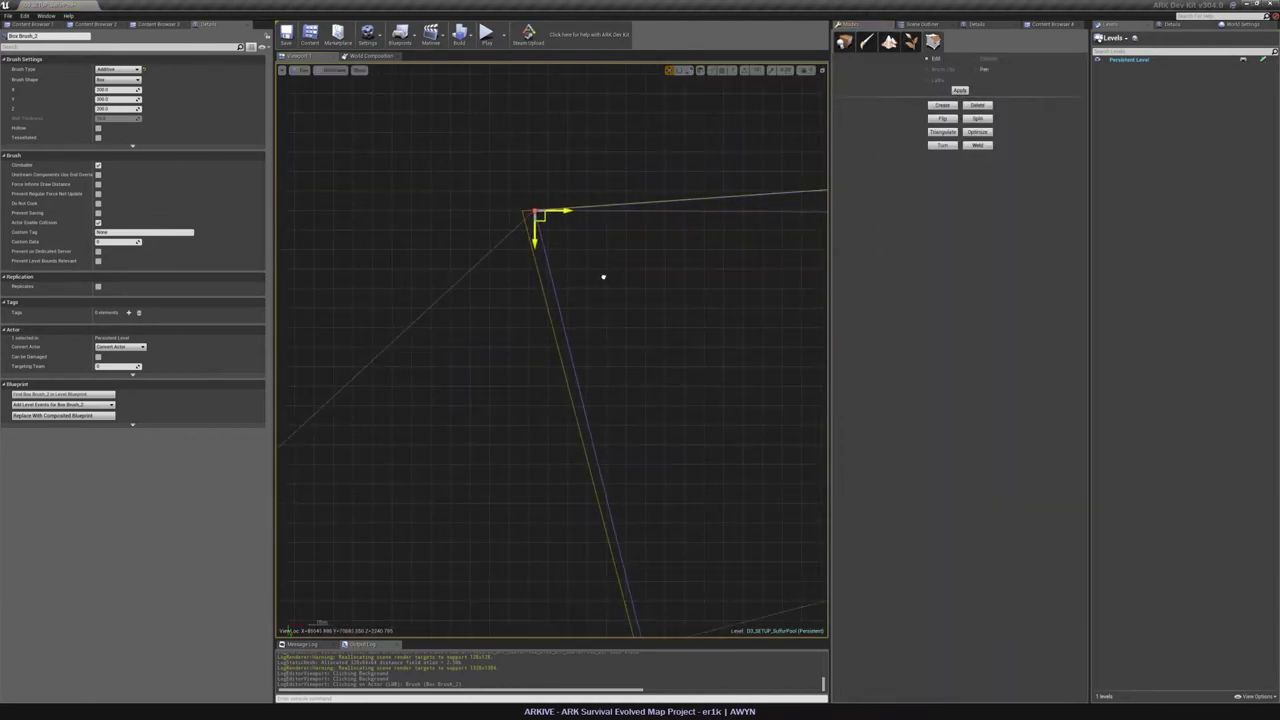
# Move the next two top-edge vertices onto the corresponding corners of the second pool's outline.
pyautogui.moveTo(603, 277); pyautogui.dragTo(277, 266, button='right')
pyautogui.moveTo(700, 252); pyautogui.dragTo(405, 314, button='right')
pyautogui.scroll(-8, 552, 320)
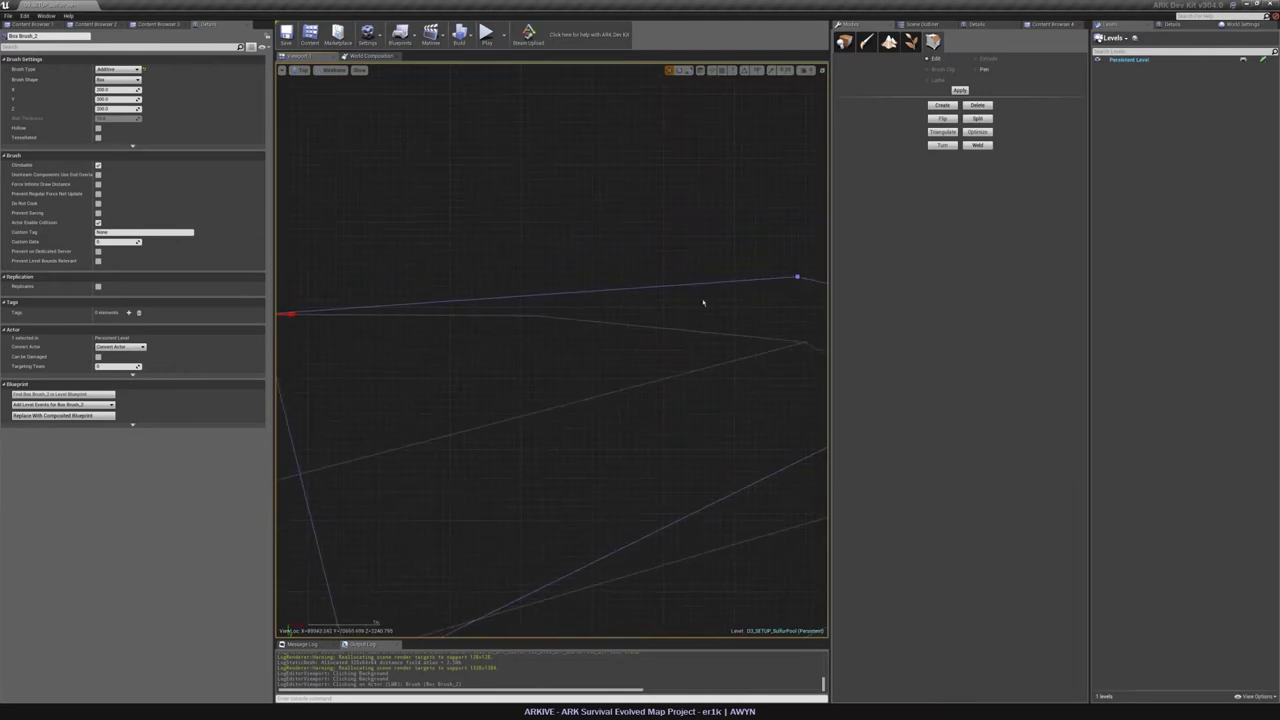
pyautogui.keyDown('ctrl'); pyautogui.moveTo(752, 236); pyautogui.dragTo(486, 269); pyautogui.keyUp('ctrl')
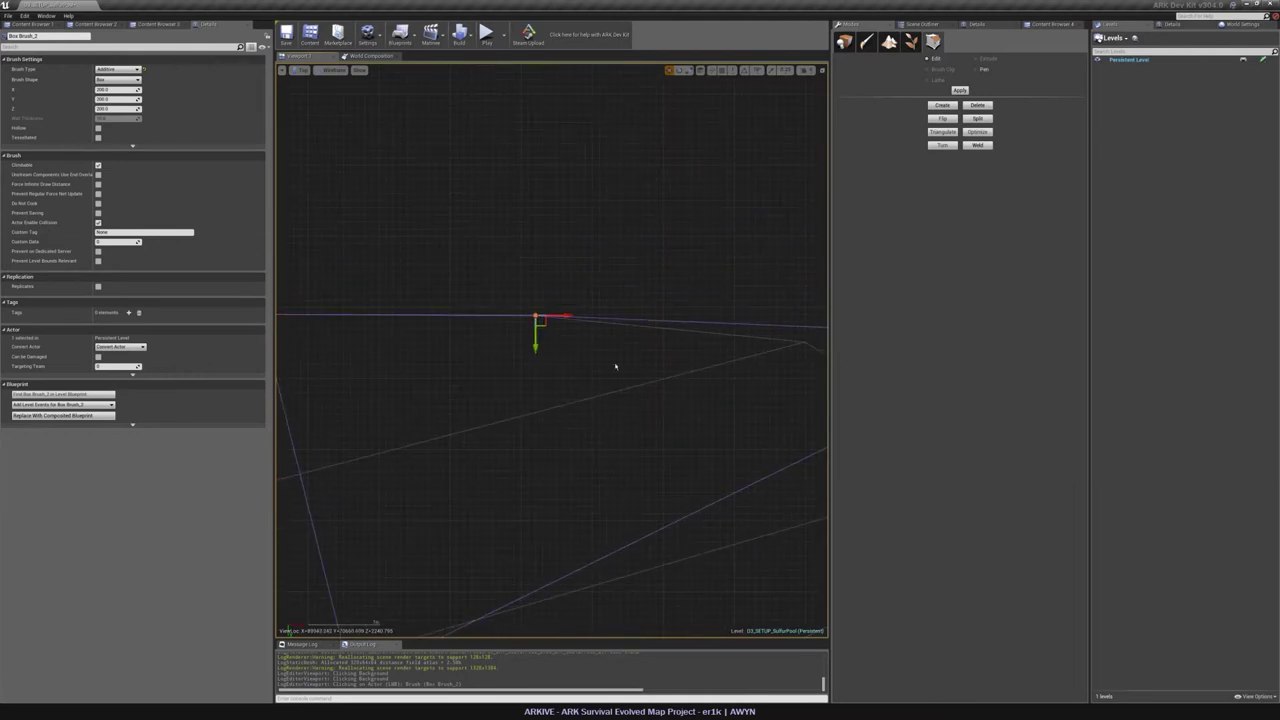
pyautogui.moveTo(614, 366); pyautogui.dragTo(331, 268, button='right')
pyautogui.click(769, 238)
pyautogui.moveTo(768, 210)
pyautogui.keyDown('ctrl'); pyautogui.mouseDown()
pyautogui.moveTo(560, 203)
pyautogui.moveTo(525, 215)
pyautogui.mouseUp(); pyautogui.keyUp('ctrl')
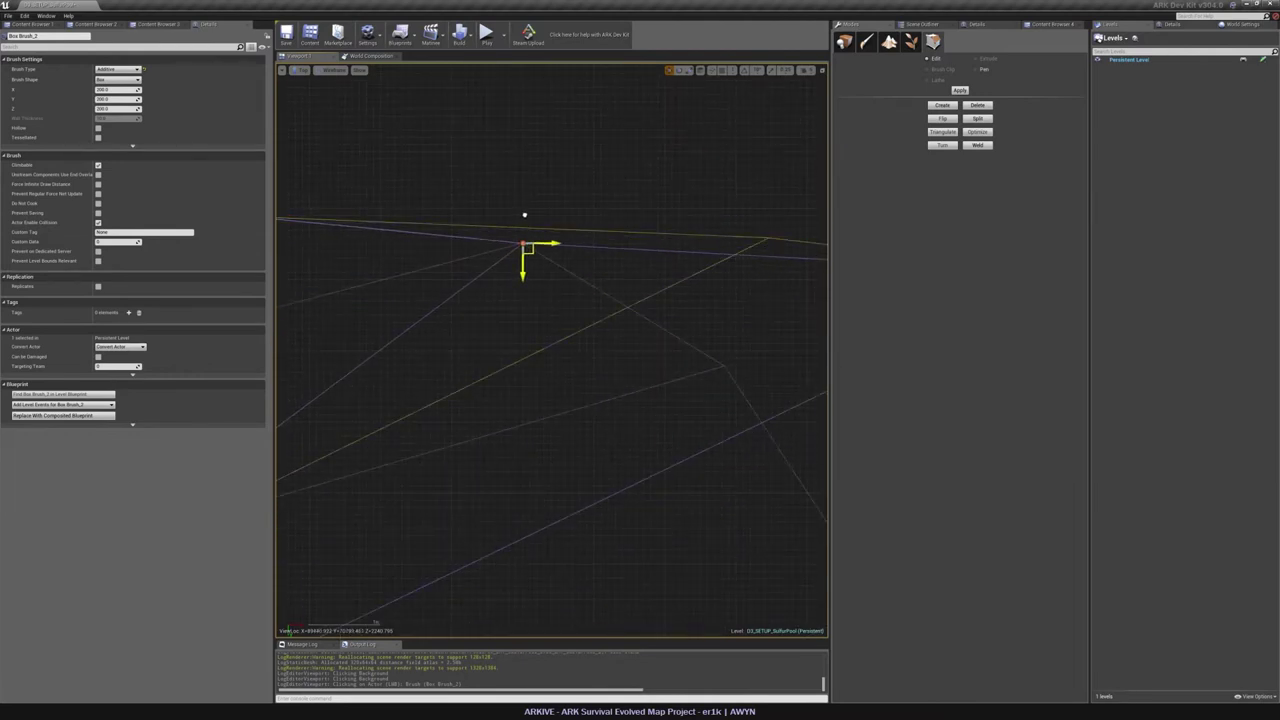
pyautogui.moveTo(505, 245); pyautogui.dragTo(485, 140, button='right')
pyautogui.scroll(-10, 485, 142)
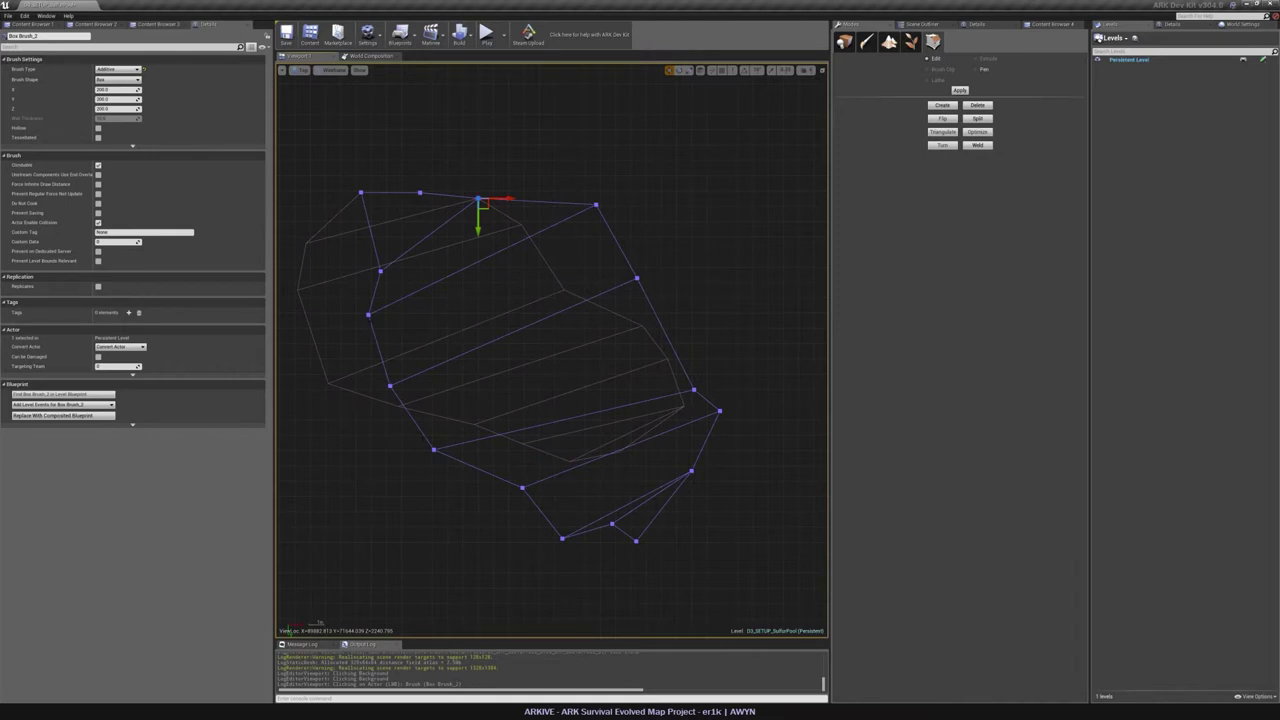
# Move the two left-side vertices onto the outline's left corners and fine-tune the upper one.
pyautogui.scroll(8, 381, 265)
pyautogui.moveTo(381, 265); pyautogui.dragTo(620, 365, button='right')
pyautogui.click(626, 378)
pyautogui.moveTo(628, 394)
pyautogui.keyDown('ctrl'); pyautogui.mouseDown()
pyautogui.moveTo(497, 371)
pyautogui.moveTo(412, 320)
pyautogui.mouseUp(); pyautogui.keyUp('ctrl')
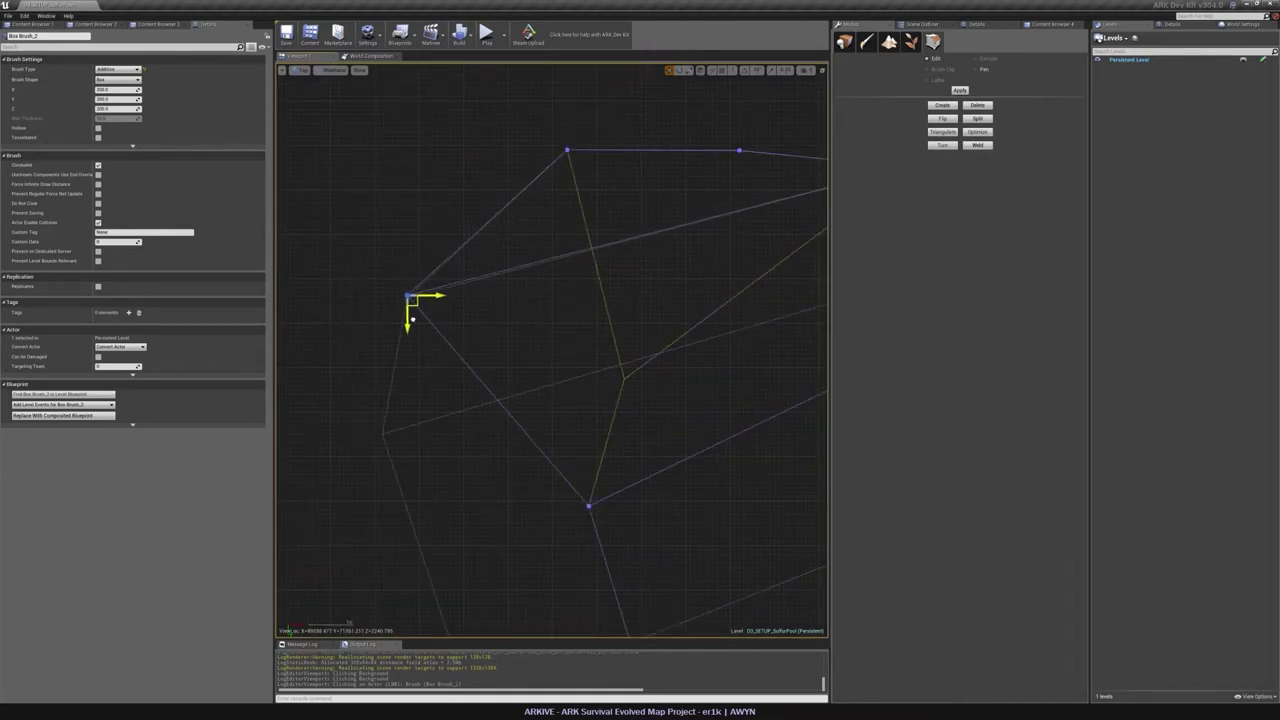
pyautogui.moveTo(604, 504); pyautogui.dragTo(605, 312, button='right')
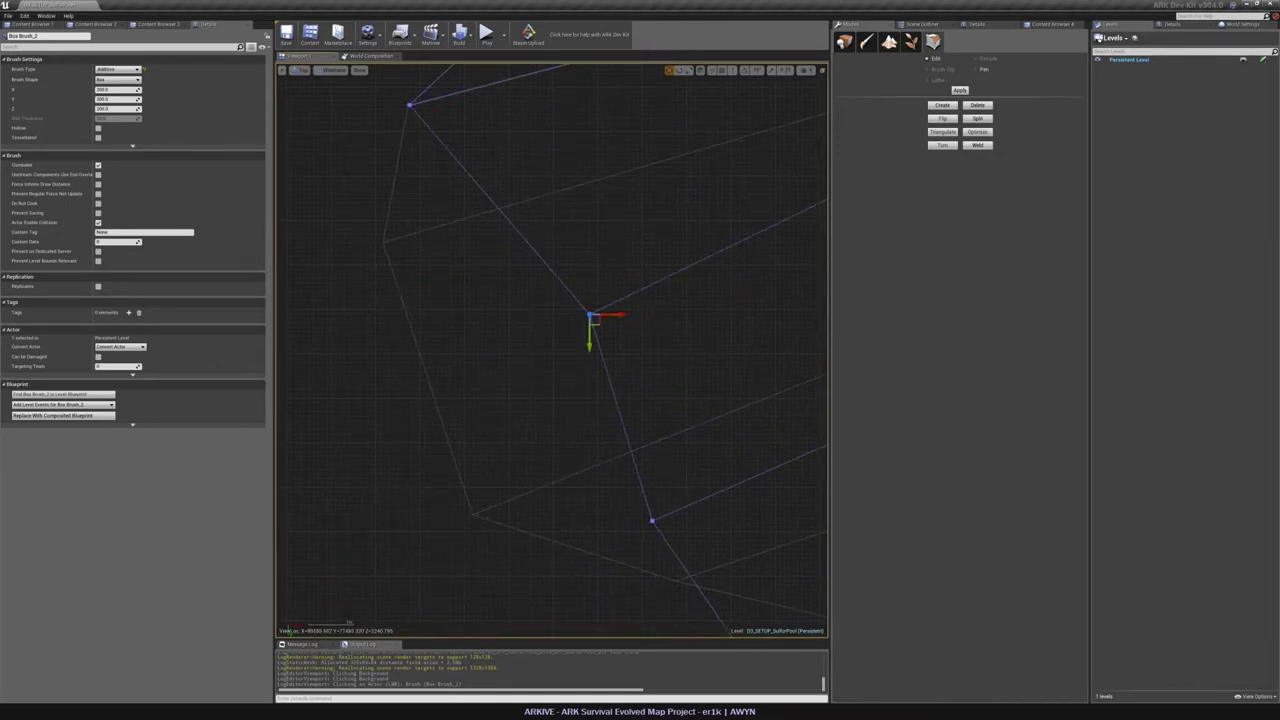
pyautogui.keyDown('ctrl'); pyautogui.moveTo(602, 323); pyautogui.dragTo(443, 262); pyautogui.keyUp('ctrl')
pyautogui.scroll(10, 386, 104)
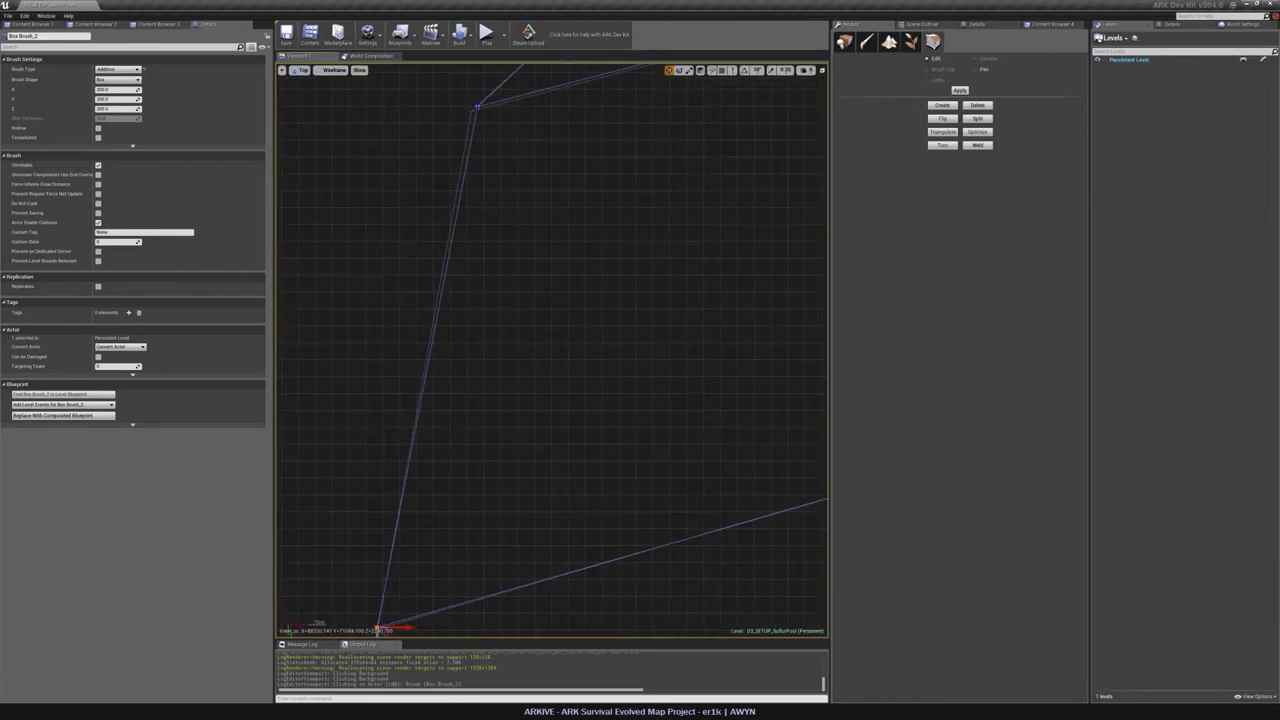
pyautogui.click(474, 109)
pyautogui.keyDown('ctrl'); pyautogui.moveTo(486, 120); pyautogui.dragTo(514, 128); pyautogui.keyUp('ctrl')
# Move the lower-left corner vertex and the three following lower-edge vertices onto the second pool's outline.
pyautogui.moveTo(596, 436); pyautogui.dragTo(552, 159, button='right')
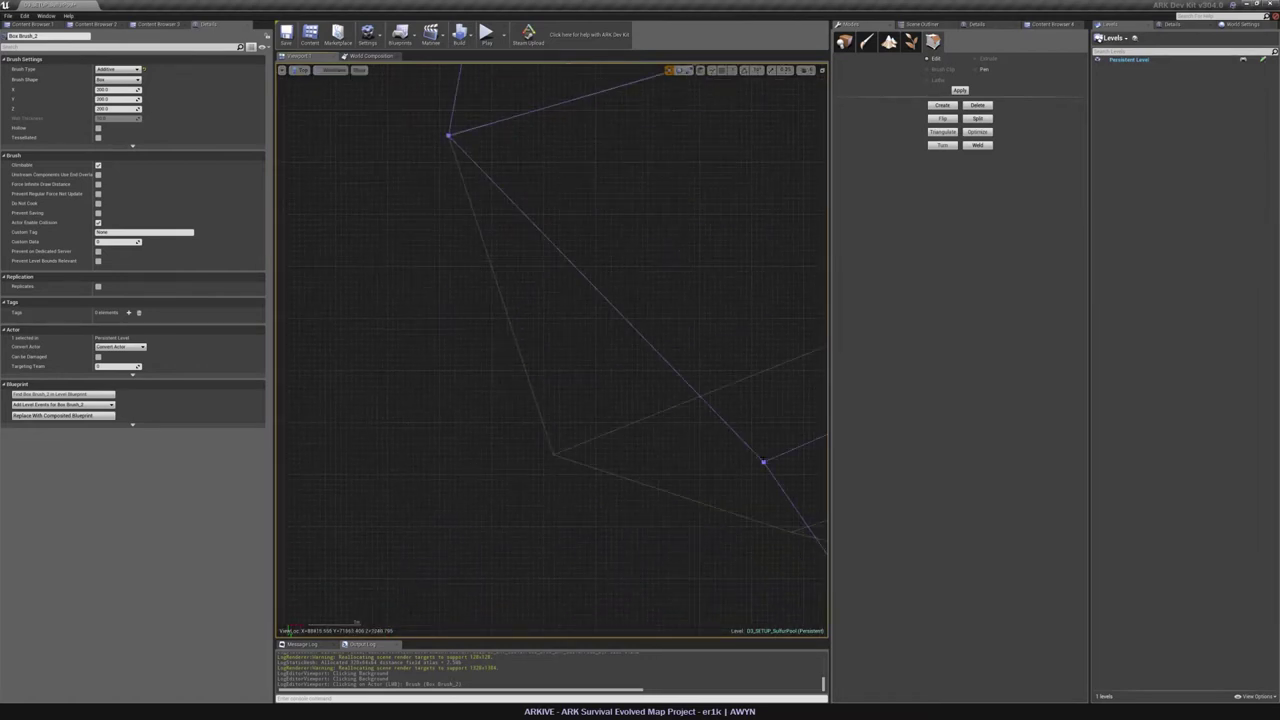
pyautogui.click(763, 462)
pyautogui.keyDown('ctrl'); pyautogui.moveTo(733, 352); pyautogui.dragTo(524, 342); pyautogui.keyUp('ctrl')
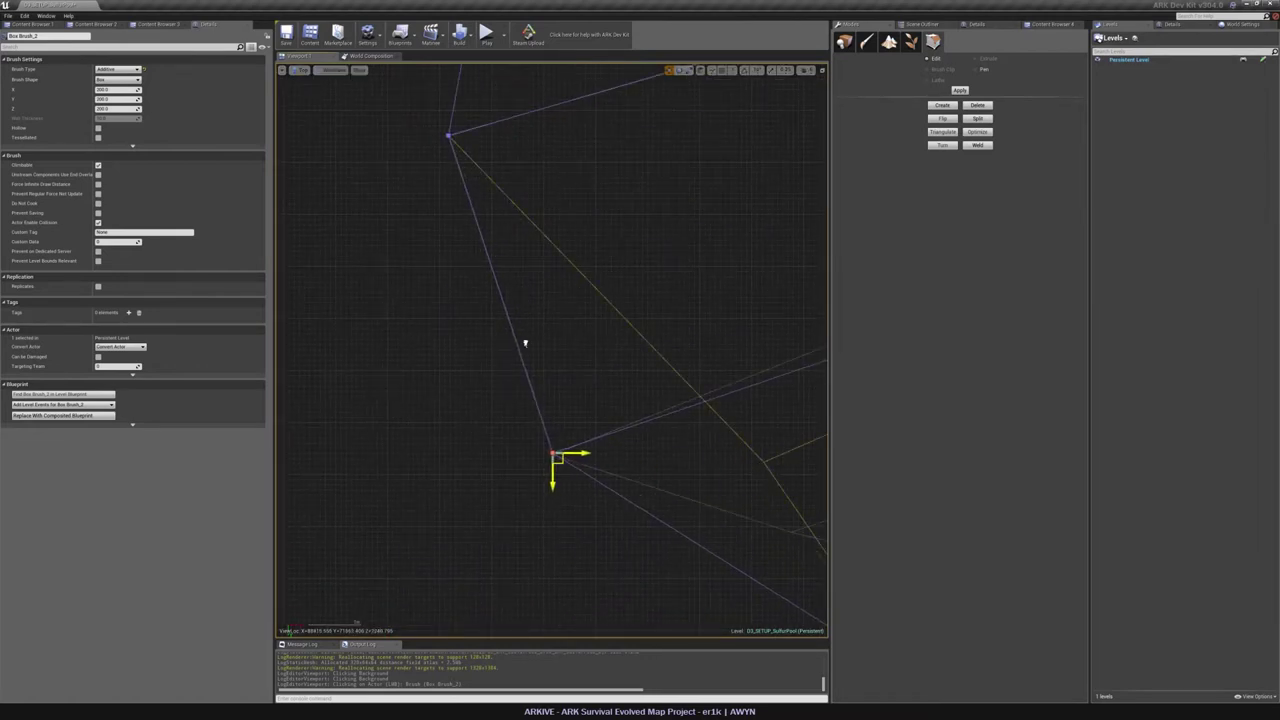
pyautogui.moveTo(800, 620); pyautogui.dragTo(494, 319, button='right')
pyautogui.keyDown('ctrl'); pyautogui.moveTo(604, 430); pyautogui.dragTo(483, 285); pyautogui.keyUp('ctrl')
pyautogui.moveTo(790, 490); pyautogui.dragTo(517, 435, button='right')
pyautogui.keyDown('ctrl'); pyautogui.moveTo(576, 490); pyautogui.dragTo(413, 275); pyautogui.keyUp('ctrl')
pyautogui.moveTo(686, 408); pyautogui.dragTo(446, 276, button='right')
pyautogui.keyDown('ctrl'); pyautogui.moveTo(573, 526); pyautogui.dragTo(440, 203); pyautogui.keyUp('ctrl')
# Move the two upper-right vertices onto the outline's corners along its inward-curving right side.
pyautogui.moveTo(690, 110)
pyautogui.mouseDown(button='right')
pyautogui.moveTo(419, 210)
pyautogui.moveTo(505, 630)
pyautogui.mouseUp(button='right')
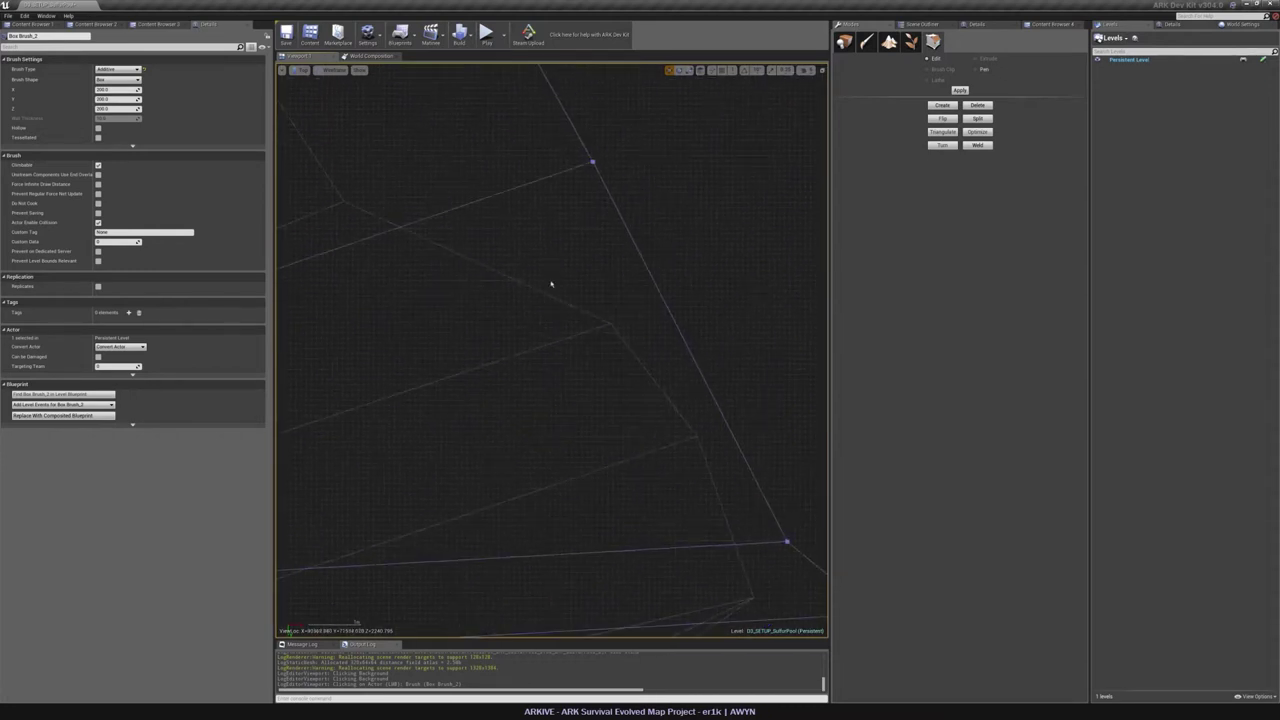
pyautogui.moveTo(646, 153); pyautogui.dragTo(669, 348, button='right')
pyautogui.scroll(-7, 669, 348)
pyautogui.scroll(8, 444, 273)
pyautogui.moveTo(658, 298)
pyautogui.keyDown('ctrl'); pyautogui.mouseDown()
pyautogui.moveTo(380, 400)
pyautogui.moveTo(340, 390)
pyautogui.mouseUp(); pyautogui.keyUp('ctrl')
pyautogui.moveTo(611, 506); pyautogui.dragTo(331, 220, button='right')
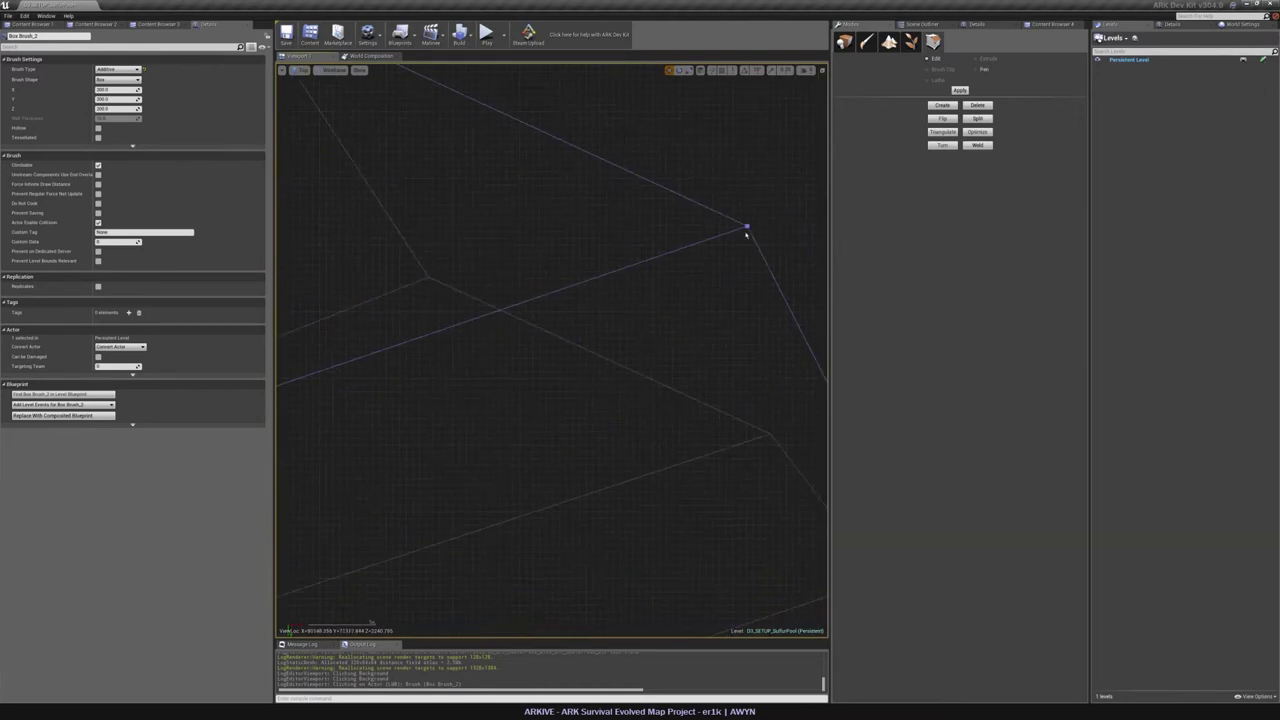
pyautogui.click(747, 228)
pyautogui.keyDown('ctrl'); pyautogui.moveTo(768, 196); pyautogui.dragTo(448, 245); pyautogui.keyUp('ctrl')
pyautogui.keyDown('ctrl'); pyautogui.moveTo(449, 246); pyautogui.dragTo(449, 246); pyautogui.keyUp('ctrl')
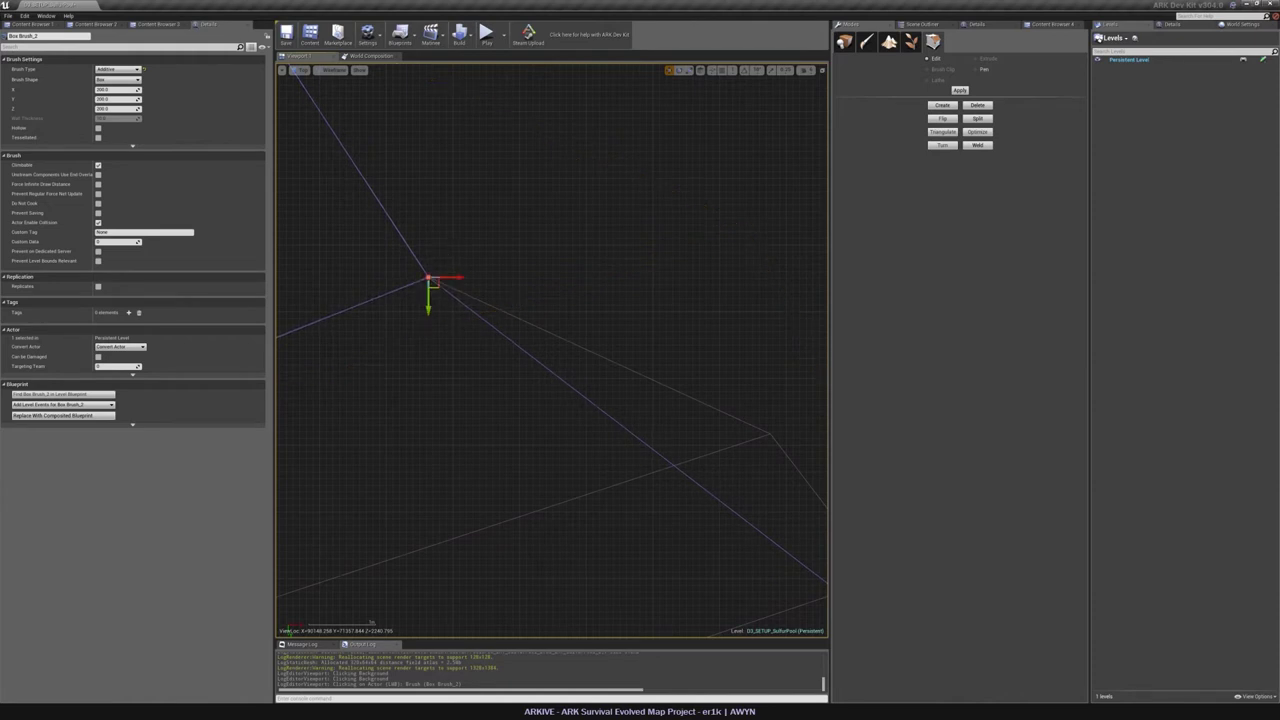
# Move the next two vertices down the right side onto the second pool's outline corners.
pyautogui.moveTo(610, 500); pyautogui.dragTo(368, 217, button='right')
pyautogui.click(754, 437)
pyautogui.moveTo(749, 481)
pyautogui.keyDown('ctrl'); pyautogui.mouseDown()
pyautogui.moveTo(694, 446)
pyautogui.moveTo(522, 201)
pyautogui.mouseUp(); pyautogui.keyUp('ctrl')
pyautogui.moveTo(640, 400); pyautogui.dragTo(487, 286, button='right')
pyautogui.click(712, 416)
pyautogui.keyDown('ctrl'); pyautogui.moveTo(720, 448); pyautogui.dragTo(493, 221); pyautogui.keyUp('ctrl')
# Move the right tip vertex and the two remaining bottom vertices onto the outline's lower-right end.
pyautogui.moveTo(510, 290); pyautogui.dragTo(690, 60, button='right')
pyautogui.scroll(-3, 640, 300)
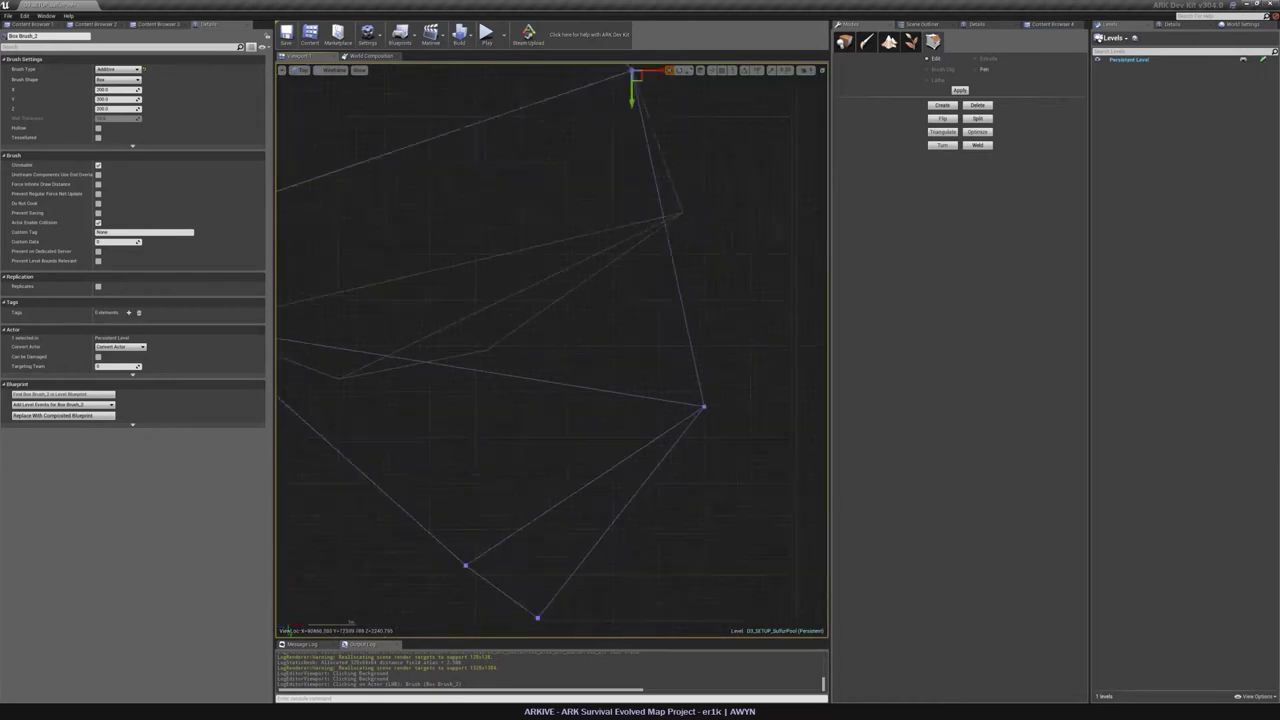
pyautogui.click(675, 397)
pyautogui.keyDown('ctrl'); pyautogui.moveTo(698, 416); pyautogui.dragTo(682, 259); pyautogui.keyUp('ctrl')
pyautogui.click(481, 526)
pyautogui.keyDown('ctrl'); pyautogui.moveTo(482, 556); pyautogui.dragTo(378, 404); pyautogui.keyUp('ctrl')
pyautogui.keyDown('ctrl'); pyautogui.moveTo(606, 562); pyautogui.dragTo(563, 341); pyautogui.keyUp('ctrl')
# Fine-tune the lower-right vertex, the lowest vertex and the neighbouring lower-edge vertex so they match the outline exactly.
pyautogui.scroll(10, 499, 348)
pyautogui.keyDown('ctrl'); pyautogui.moveTo(522, 428); pyautogui.dragTo(520, 424); pyautogui.keyUp('ctrl')
pyautogui.moveTo(520, 424); pyautogui.dragTo(819, 254, button='right')
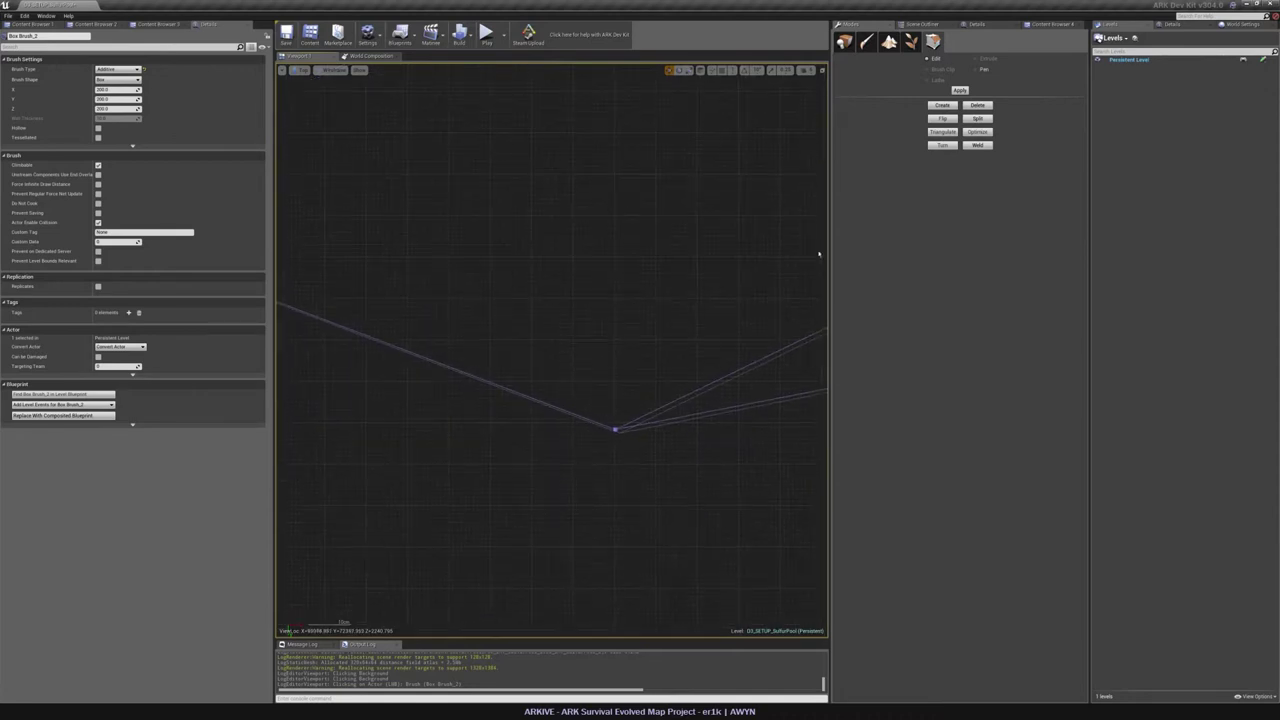
pyautogui.keyDown('ctrl'); pyautogui.moveTo(611, 344); pyautogui.dragTo(611, 344); pyautogui.keyUp('ctrl')
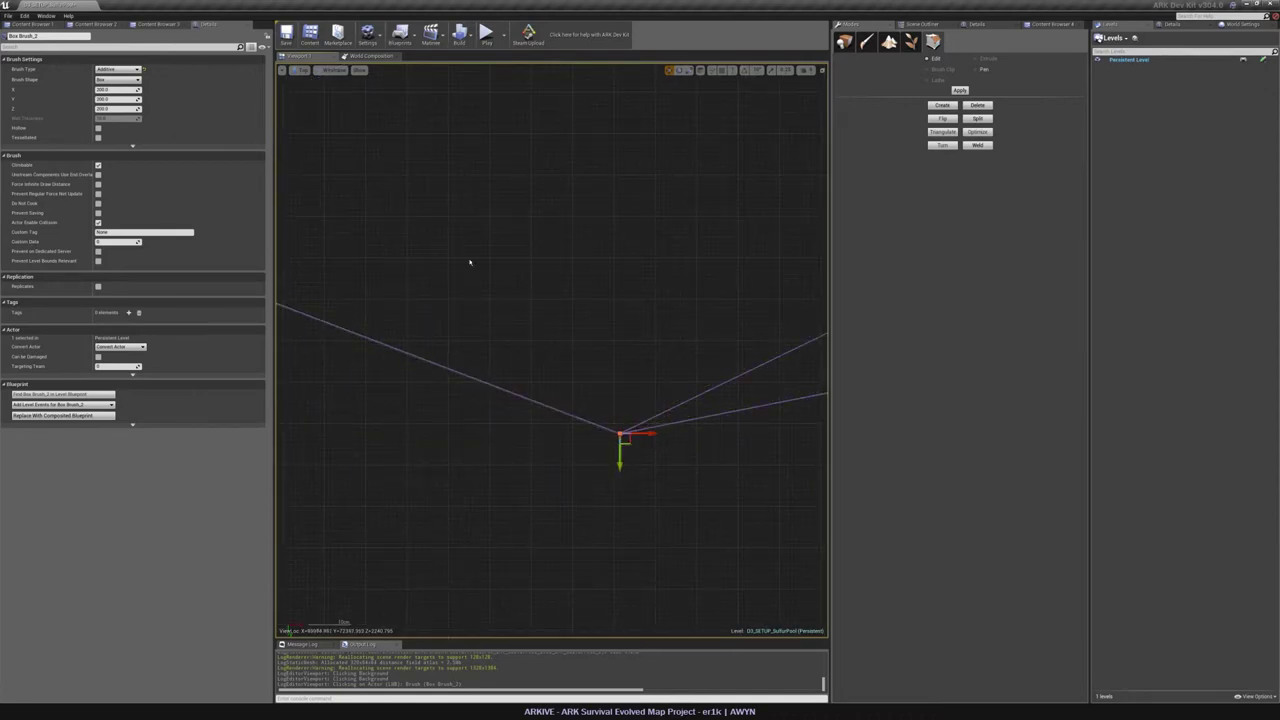
pyautogui.moveTo(471, 263); pyautogui.dragTo(790, 312, button='right')
pyautogui.moveTo(344, 264); pyautogui.dragTo(629, 394, button='right')
pyautogui.keyDown('ctrl'); pyautogui.moveTo(623, 408); pyautogui.dragTo(615, 405); pyautogui.keyUp('ctrl')
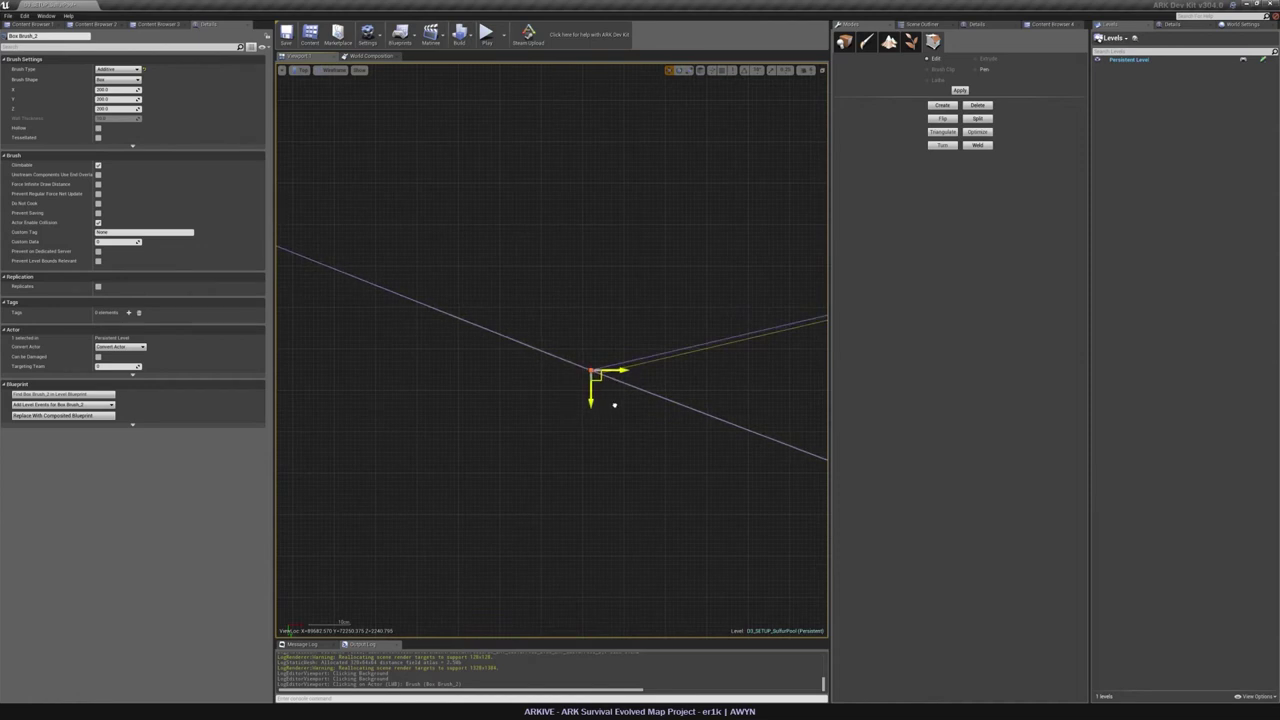
# Nudge the remaining two vertices towards the brush's lower-left end into exact alignment with the outline.
pyautogui.scroll(-6, 615, 405)
pyautogui.moveTo(240, 260); pyautogui.dragTo(640, 390, button='right')
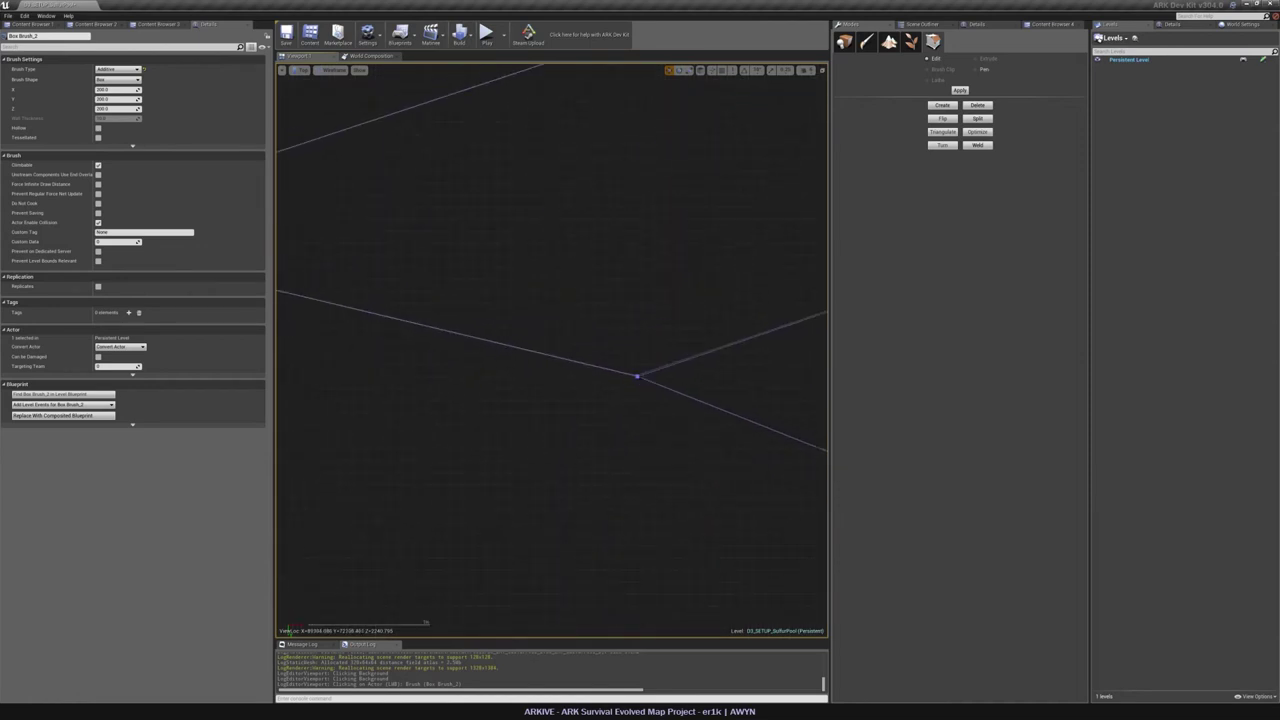
pyautogui.click(637, 377)
pyautogui.scroll(6, 643, 402)
pyautogui.keyDown('ctrl'); pyautogui.moveTo(649, 410); pyautogui.dragTo(644, 407); pyautogui.keyUp('ctrl')
pyautogui.scroll(-6, 637, 426)
pyautogui.moveTo(300, 300); pyautogui.dragTo(820, 390, button='right')
pyautogui.scroll(4, 700, 380)
pyautogui.scroll(-4, 700, 380)
pyautogui.moveTo(400, 250); pyautogui.dragTo(656, 413, button='right')
pyautogui.click(471, 372)
pyautogui.keyDown('ctrl'); pyautogui.moveTo(479, 410); pyautogui.dragTo(480, 414); pyautogui.keyUp('ctrl')
# Check the brush's top and right-side vertices against the second pool's outline and deselect the brush.
pyautogui.moveTo(446, 164); pyautogui.dragTo(10, 652, button='right')
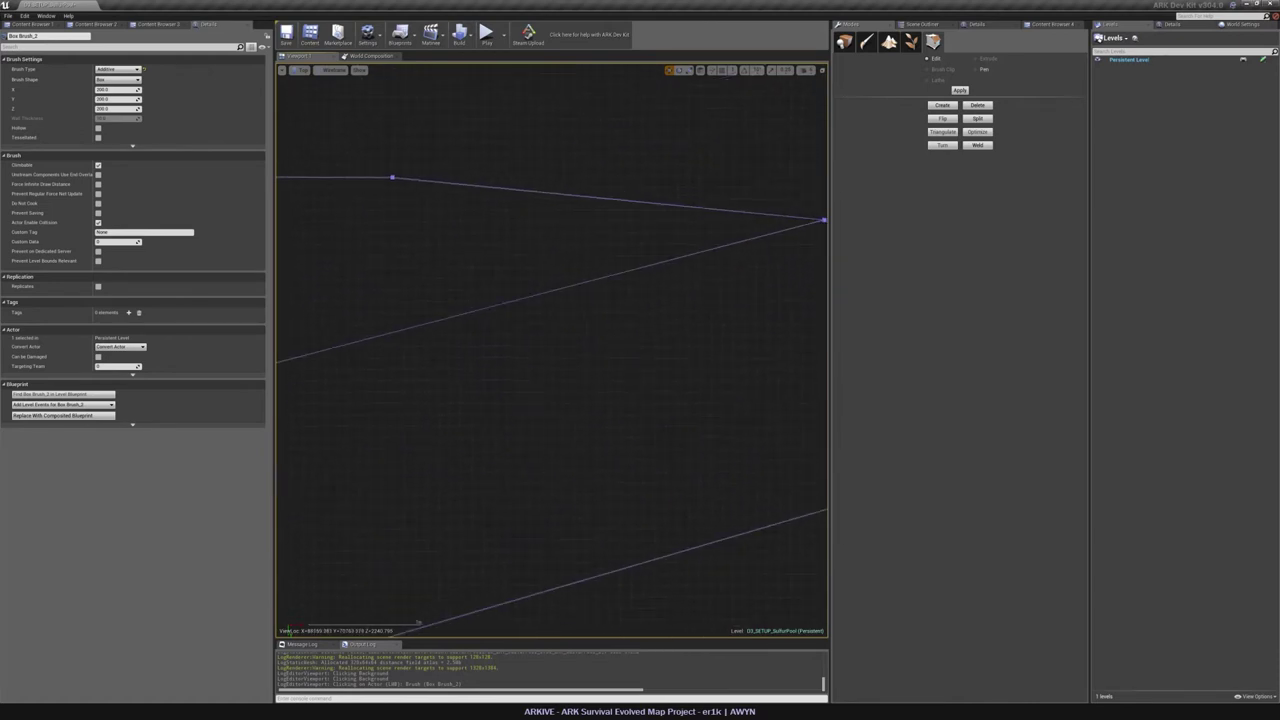
pyautogui.moveTo(824, 220); pyautogui.dragTo(400, 77, button='right')
pyautogui.moveTo(820, 480); pyautogui.dragTo(280, 155, button='right')
pyautogui.moveTo(820, 416); pyautogui.dragTo(437, 203, button='right')
pyautogui.moveTo(683, 600); pyautogui.dragTo(609, 138, button='right')
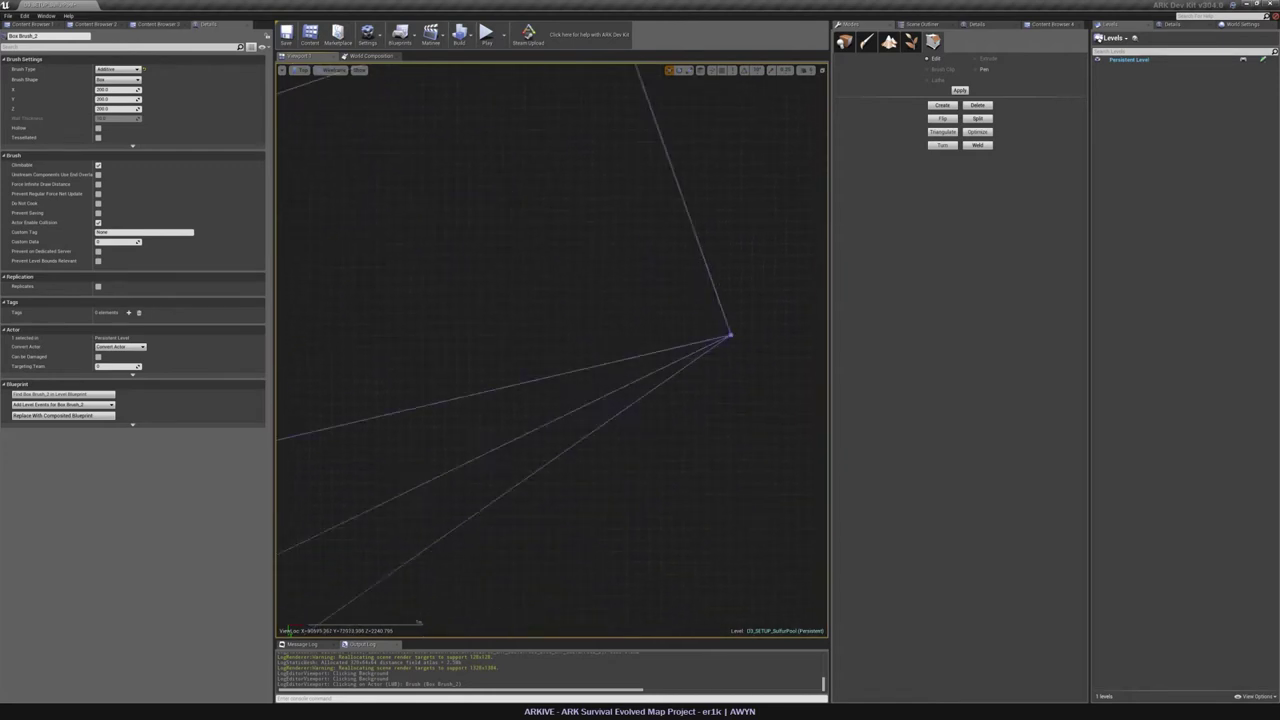
pyautogui.moveTo(290, 110); pyautogui.dragTo(523, 265, button='right')
pyautogui.scroll(-15, 523, 265)
pyautogui.click(523, 474)
pyautogui.moveTo(523, 474)
pyautogui.mouseDown(button='right')
pyautogui.moveTo(503, 446)
pyautogui.moveTo(534, 356)
pyautogui.mouseUp(button='right')
pyautogui.scroll(-1, 503, 446)
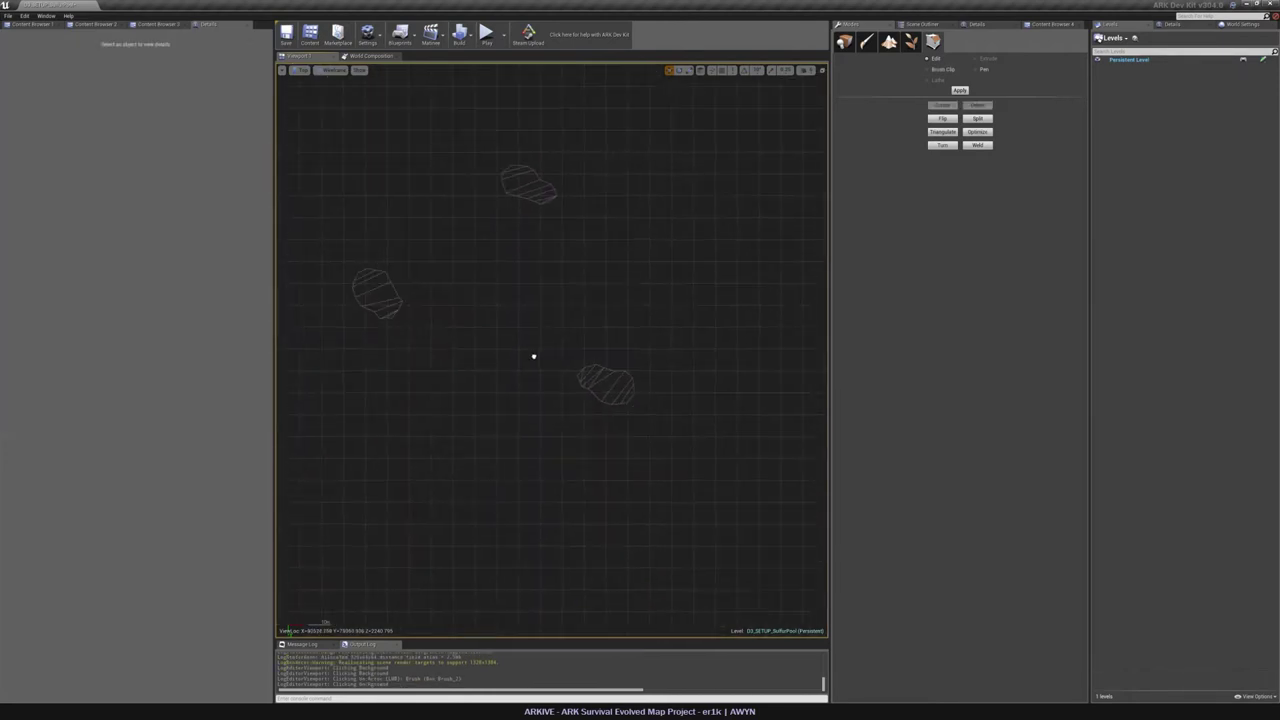
# Select the second pool's brush in placement mode, duplicate it down beside the third pool's outline, and save the level.
pyautogui.scroll(3, 626, 386)
pyautogui.click(845, 42)
pyautogui.click(470, 93)
pyautogui.moveTo(442, 206); pyautogui.dragTo(522, 287, button='right')
pyautogui.click(922, 24)
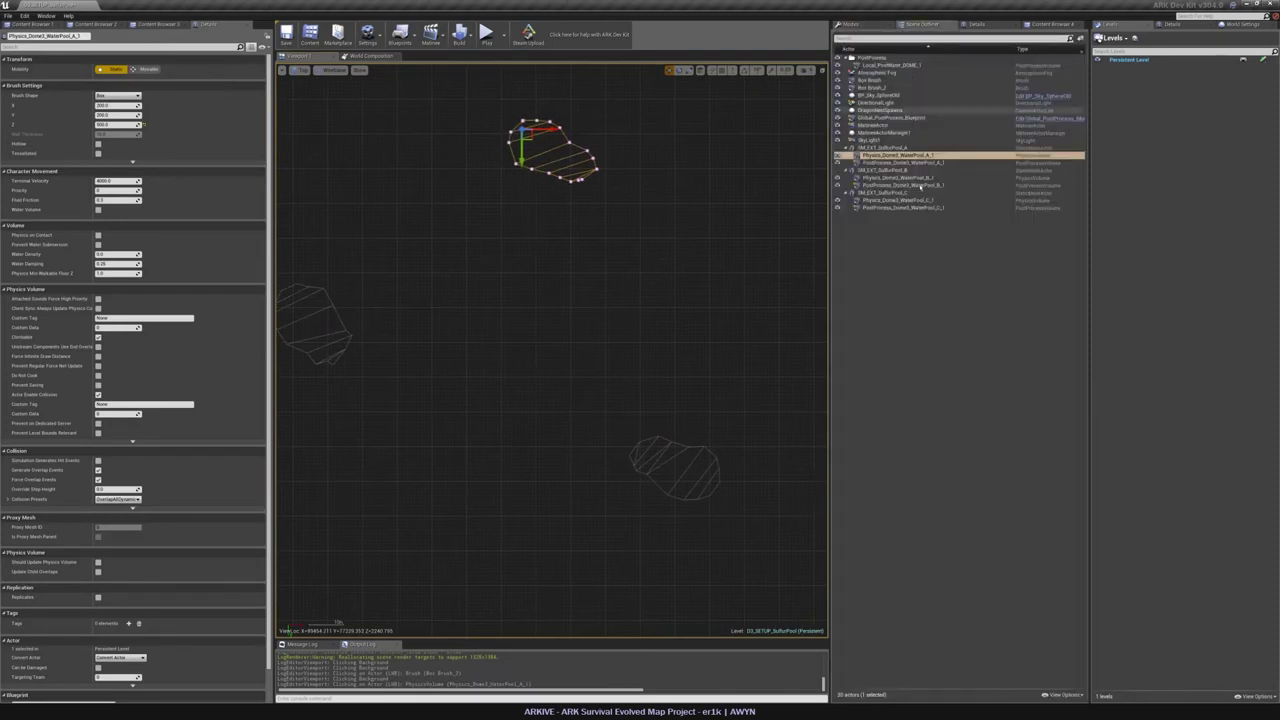
pyautogui.click(920, 256)
pyautogui.click(880, 88)
pyautogui.keyDown('alt'); pyautogui.moveTo(538, 157); pyautogui.dragTo(538, 459); pyautogui.keyUp('alt')
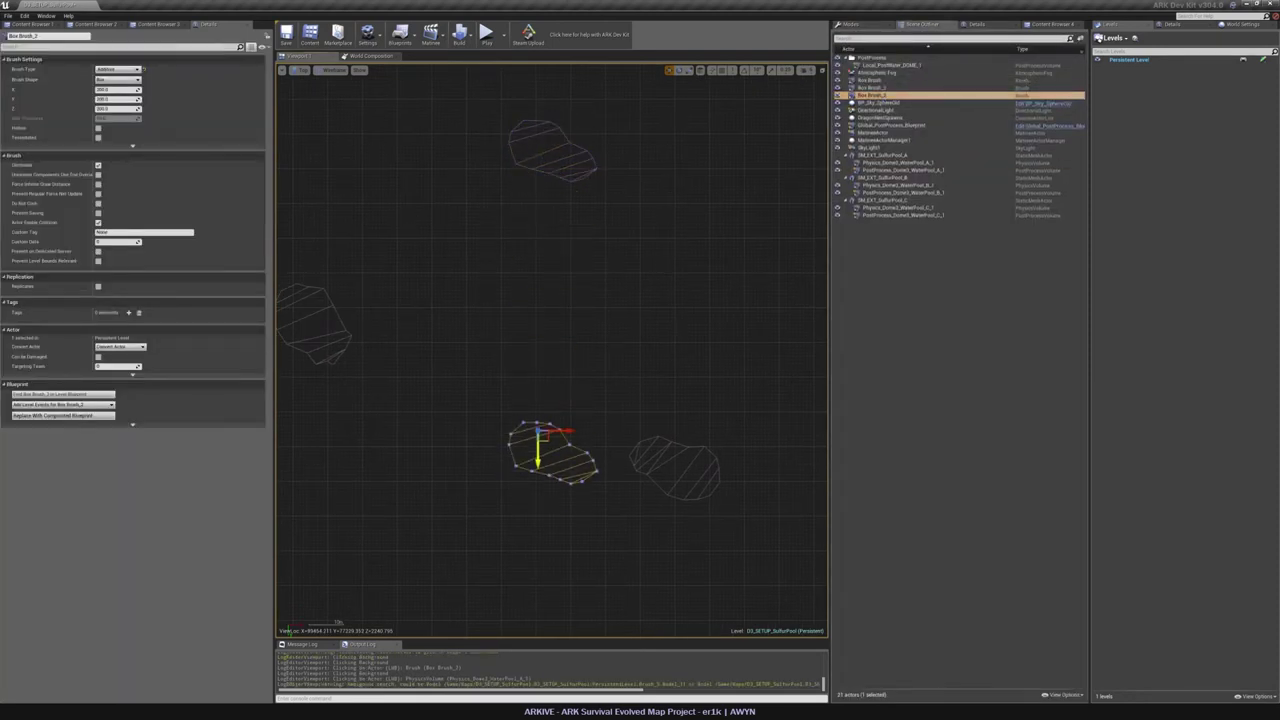
pyautogui.moveTo(632, 517); pyautogui.dragTo(529, 400, button='right')
pyautogui.scroll(5, 529, 400)
pyautogui.hotkey('ctrl', 's')
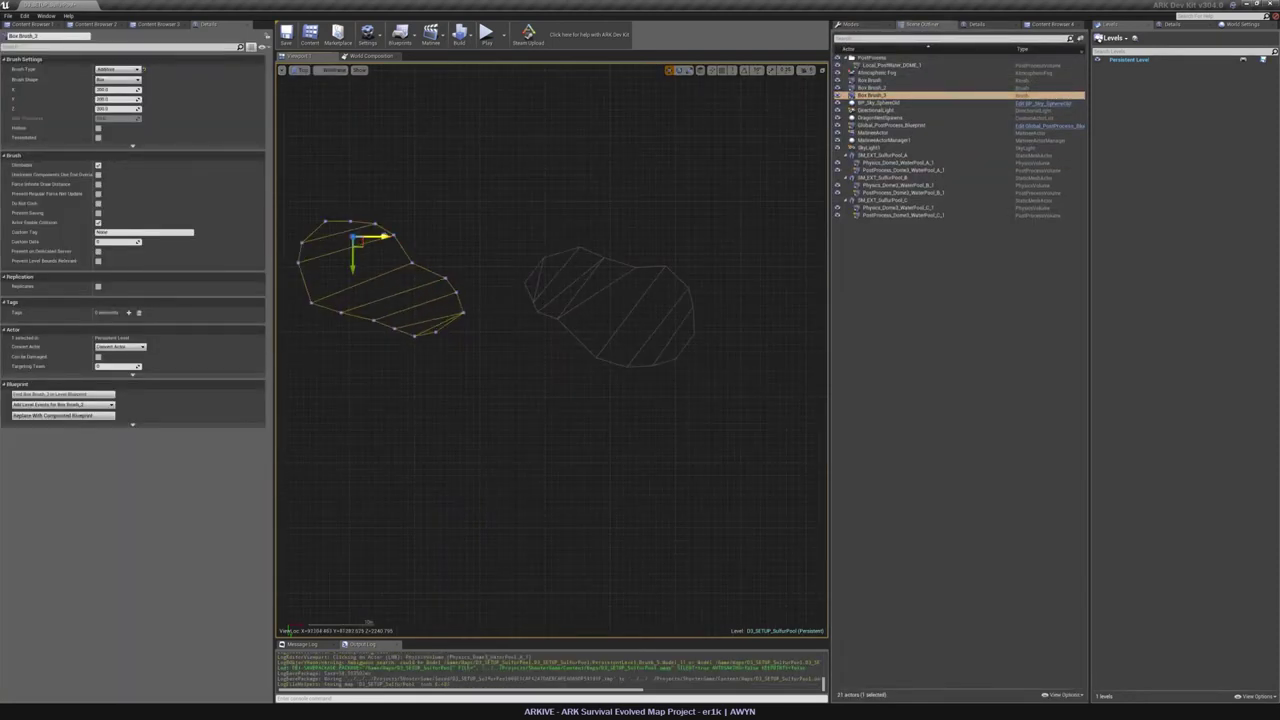
# Move the duplicated brush onto the third pool's outline, rotate it to follow that shape, and adjust its position for a close overlap.
pyautogui.moveTo(384, 236)
pyautogui.mouseDown()
pyautogui.moveTo(626, 236)
pyautogui.moveTo(654, 218)
pyautogui.mouseUp()
pyautogui.press('e')
pyautogui.press('w')
pyautogui.moveTo(596, 270)
pyautogui.mouseDown()
pyautogui.moveTo(631, 399)
pyautogui.moveTo(678, 350)
pyautogui.mouseUp()
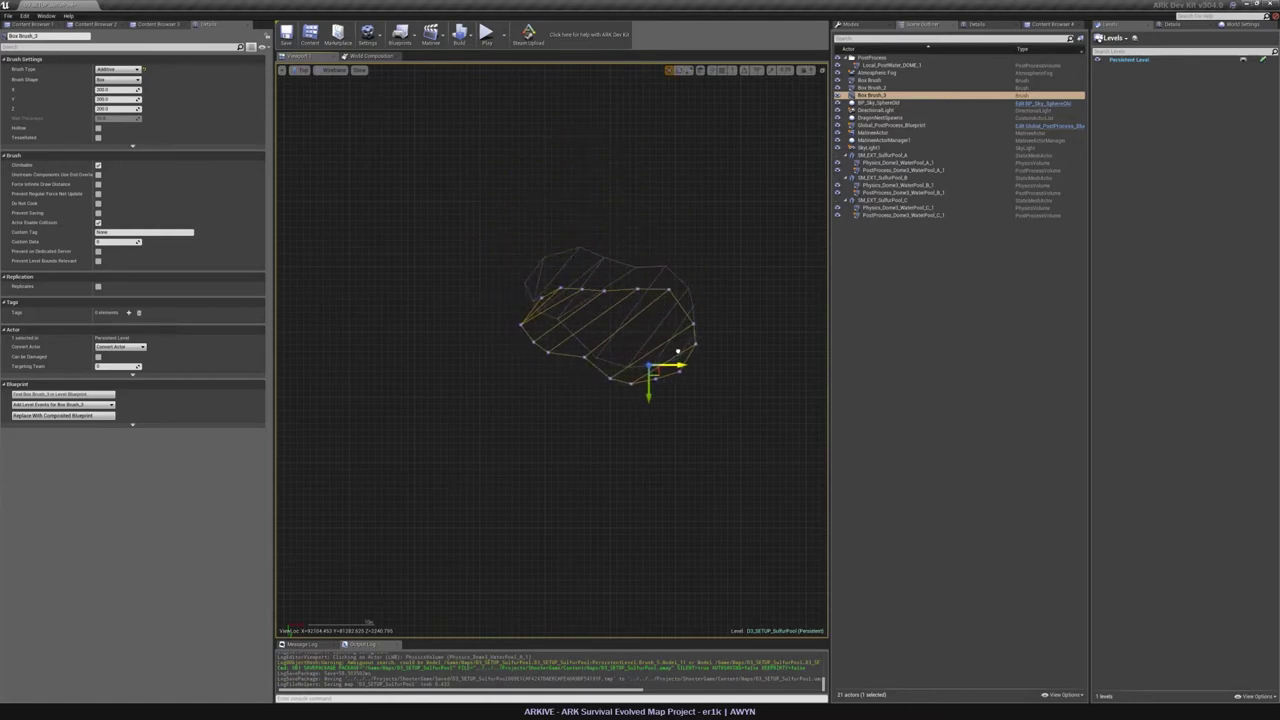
pyautogui.moveTo(648, 397); pyautogui.dragTo(650, 376)
# Switch to geometry editing and move the brush's lower right-side vertex down onto the matching corner of the third pool's outline.
pyautogui.moveTo(691, 321); pyautogui.dragTo(623, 331, button='right')
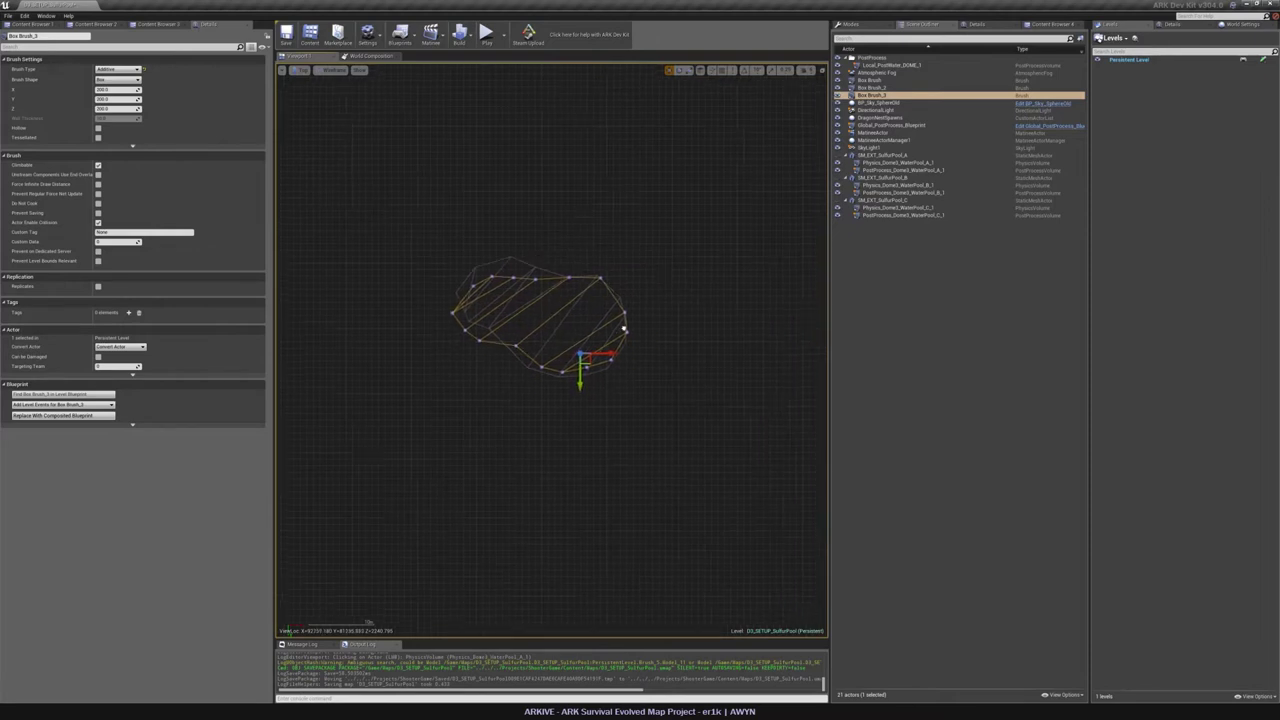
pyautogui.scroll(7, 636, 342)
pyautogui.click(851, 24)
pyautogui.click(932, 41)
pyautogui.scroll(2, 572, 320)
pyautogui.scroll(5, 573, 320)
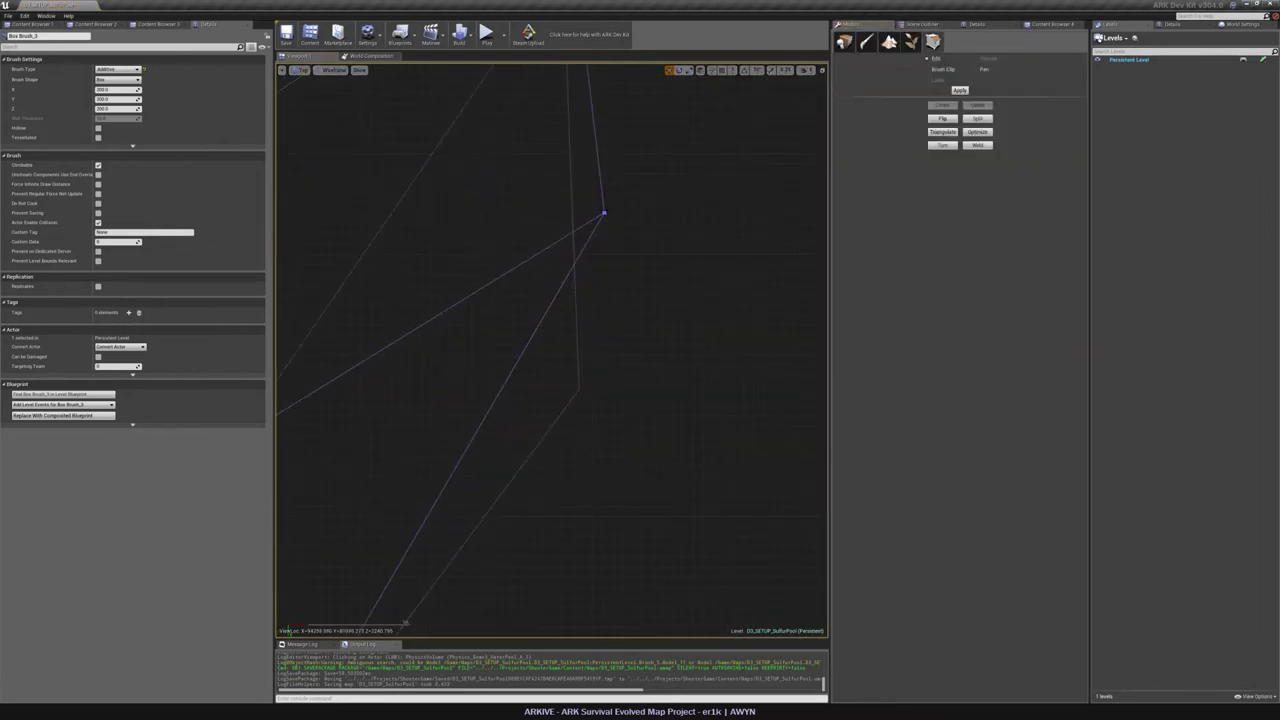
pyautogui.click(603, 212)
pyautogui.keyDown('ctrl'); pyautogui.moveTo(660, 187); pyautogui.dragTo(635, 369); pyautogui.keyUp('ctrl')
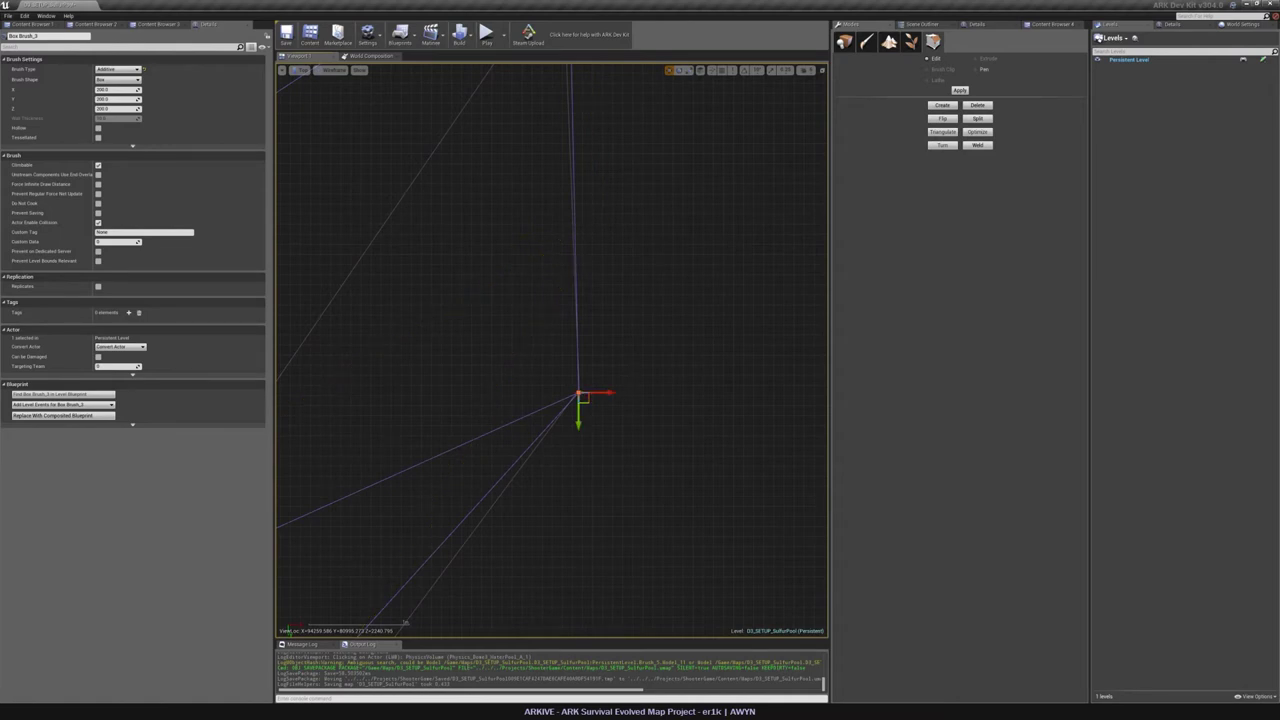
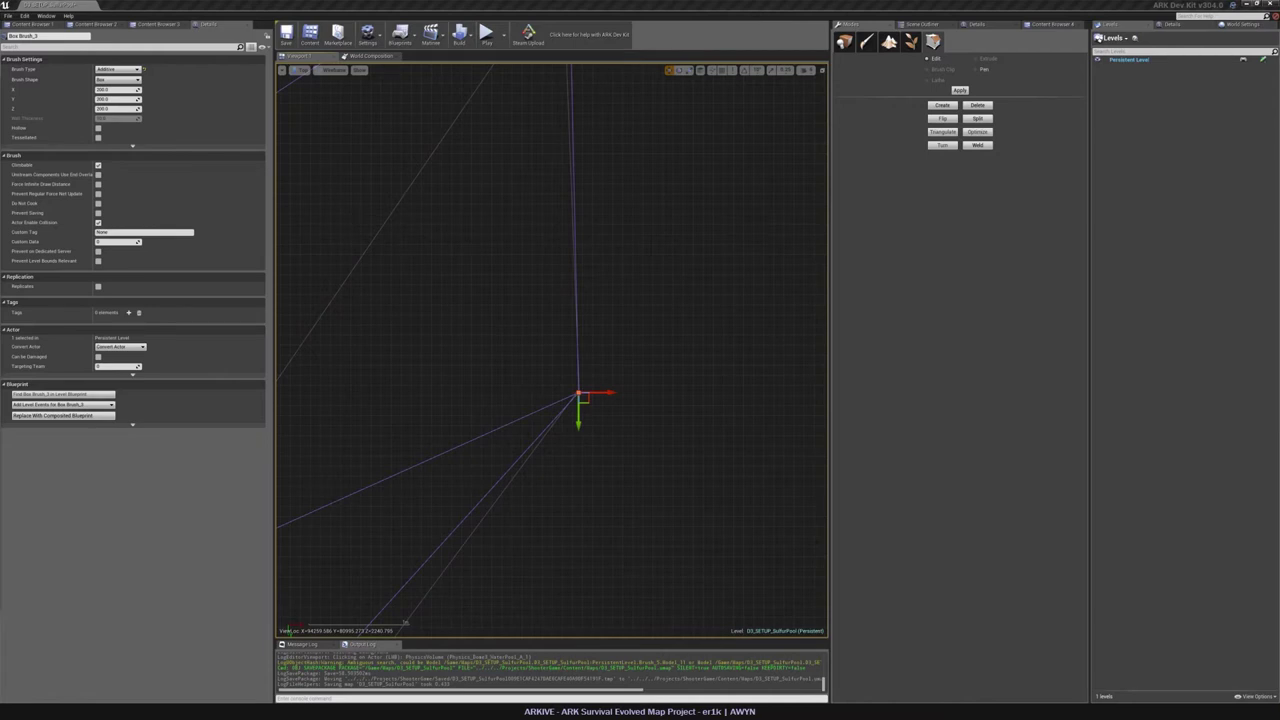
# Move the brush's lower-right vertex and the adjacent lower-edge vertex onto the matching corners of the third pool's outline.
pyautogui.moveTo(458, 523)
pyautogui.mouseDown(button='right')
pyautogui.moveTo(714, 128)
pyautogui.moveTo(703, 197)
pyautogui.mouseUp(button='right')
pyautogui.click(608, 307)
pyautogui.keyDown('ctrl'); pyautogui.moveTo(677, 346); pyautogui.dragTo(613, 481); pyautogui.keyUp('ctrl')
pyautogui.moveTo(440, 508); pyautogui.dragTo(596, 382, button='right')
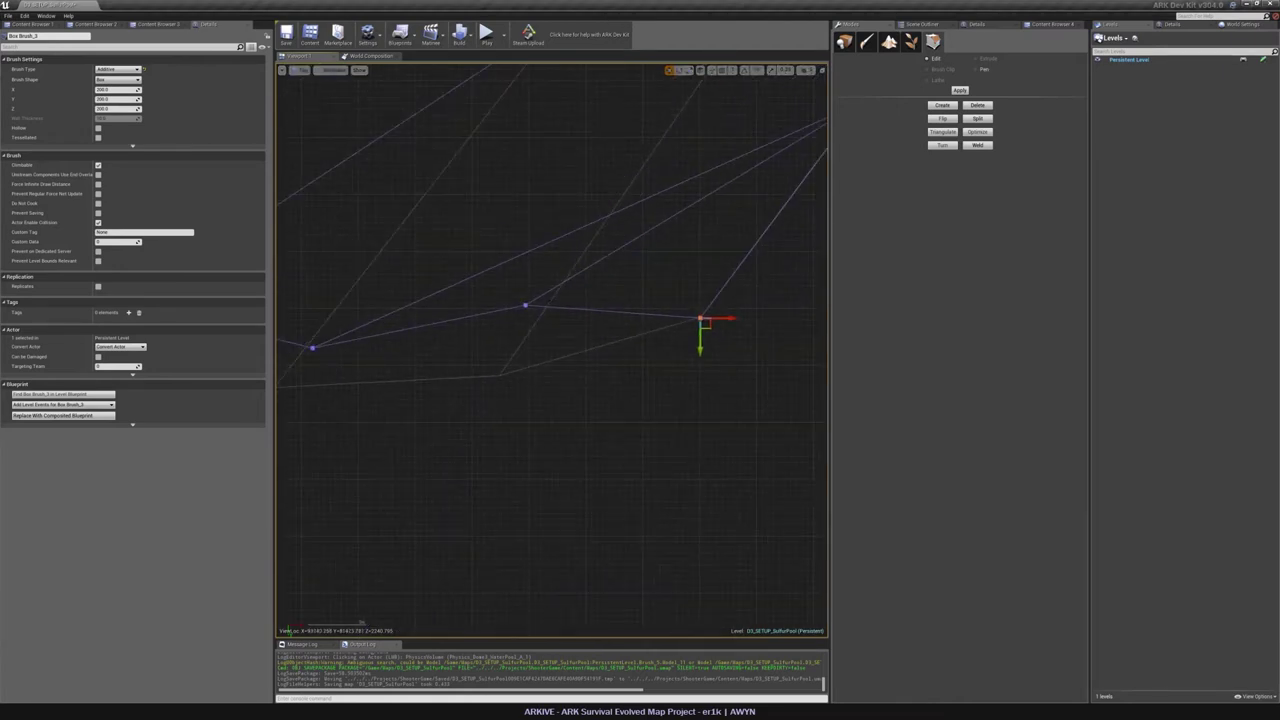
pyautogui.click(526, 305)
pyautogui.keyDown('ctrl'); pyautogui.moveTo(611, 292); pyautogui.dragTo(586, 363); pyautogui.keyUp('ctrl')
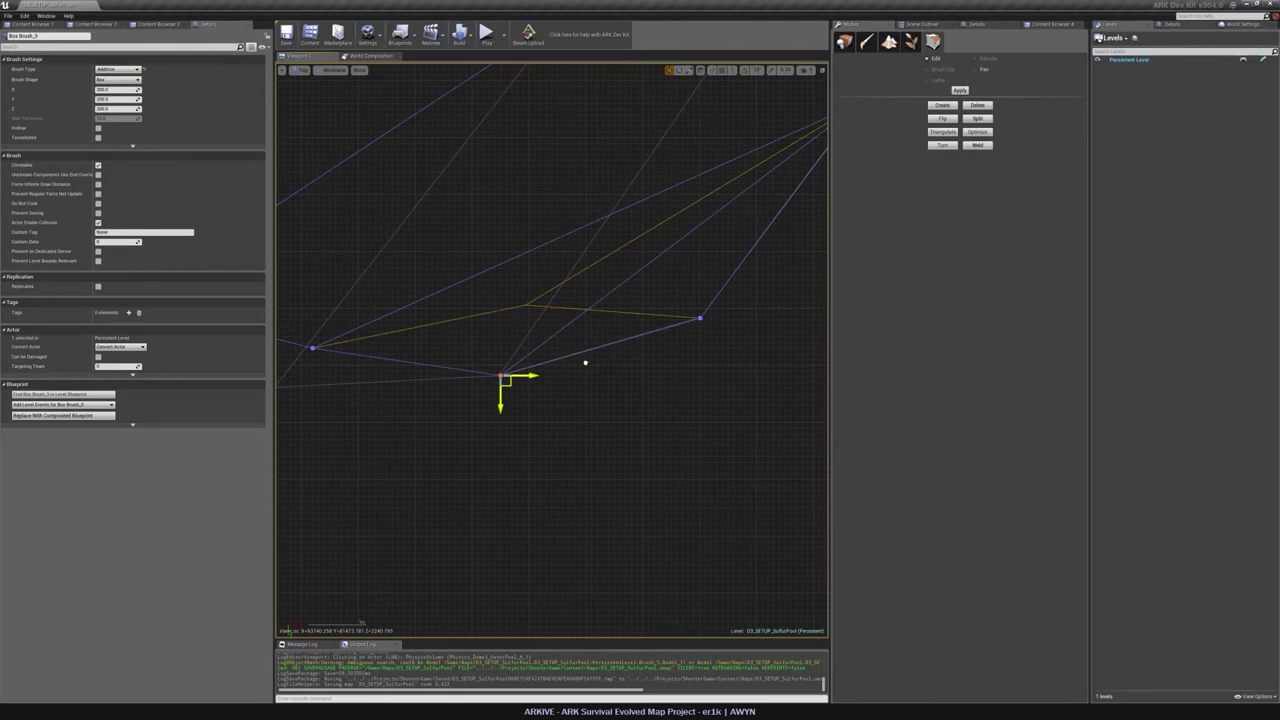
# Fine-tune the lower-right vertex and its lower-edge neighbour so they sit exactly on the outline.
pyautogui.scroll(10, 697, 322)
pyautogui.click(708, 306)
pyautogui.keyDown('ctrl'); pyautogui.moveTo(717, 327); pyautogui.dragTo(720, 324); pyautogui.keyUp('ctrl')
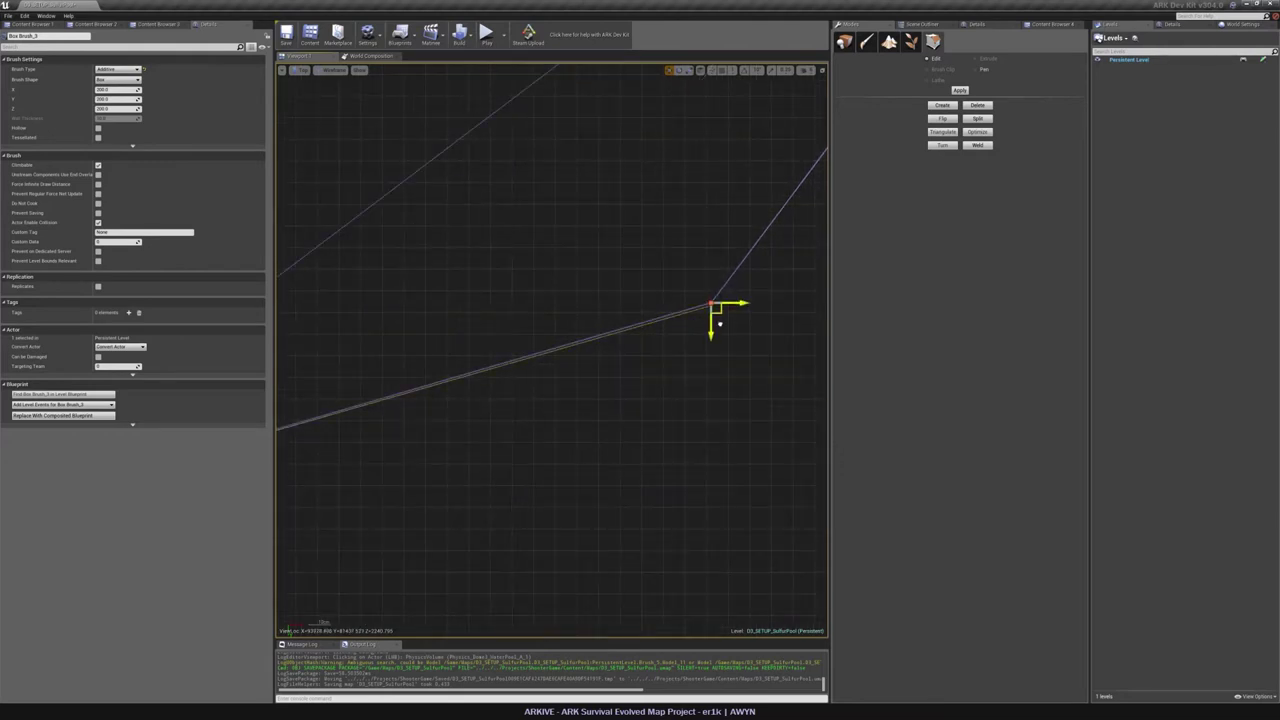
pyautogui.moveTo(443, 439); pyautogui.dragTo(812, 296, button='right')
pyautogui.click(692, 388)
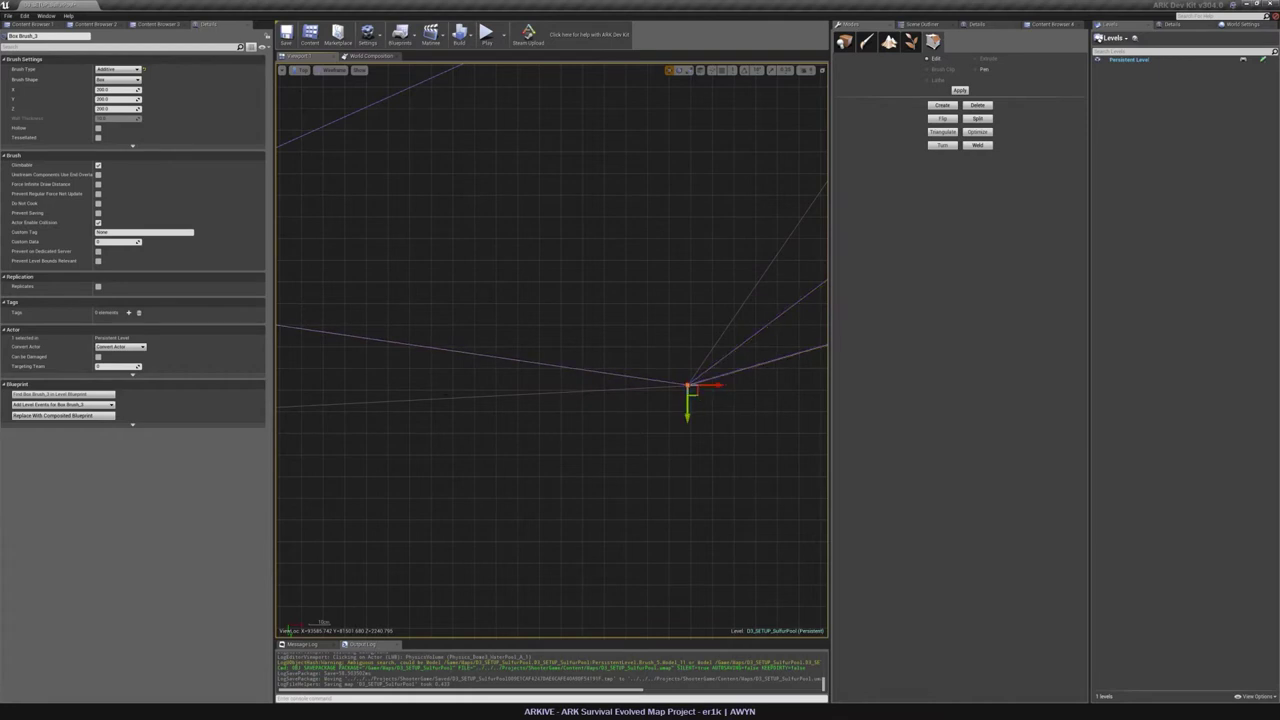
# Move the next two lower-edge vertices towards the brush's left end onto the matching corners of the third pool's outline.
pyautogui.moveTo(295, 278); pyautogui.dragTo(819, 219, button='right')
pyautogui.keyDown('ctrl'); pyautogui.moveTo(591, 221); pyautogui.dragTo(445, 370); pyautogui.keyUp('ctrl')
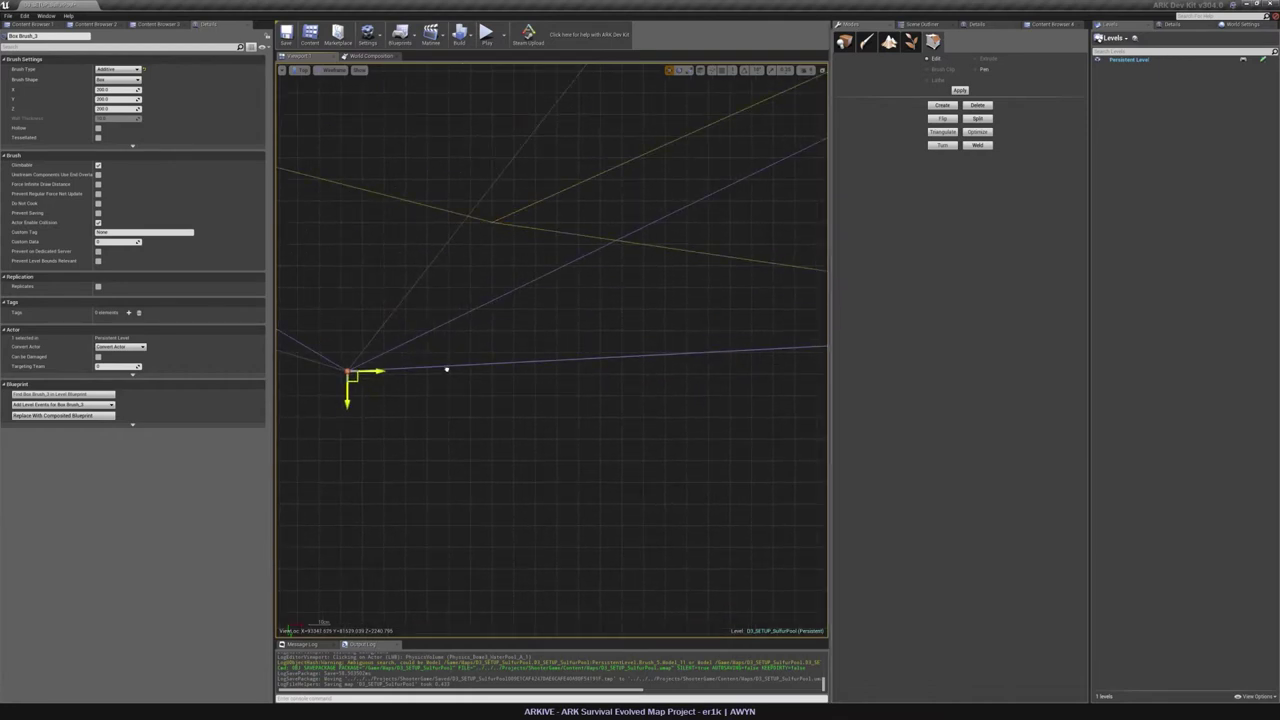
pyautogui.moveTo(345, 368); pyautogui.dragTo(820, 381, button='right')
pyautogui.moveTo(400, 190); pyautogui.dragTo(690, 325, button='right')
pyautogui.scroll(-3, 690, 325)
pyautogui.click(686, 290)
pyautogui.keyDown('ctrl'); pyautogui.moveTo(688, 343); pyautogui.dragTo(434, 353); pyautogui.keyUp('ctrl')
pyautogui.scroll(-5, 560, 330)
pyautogui.moveTo(578, 219); pyautogui.dragTo(737, 383, button='right')
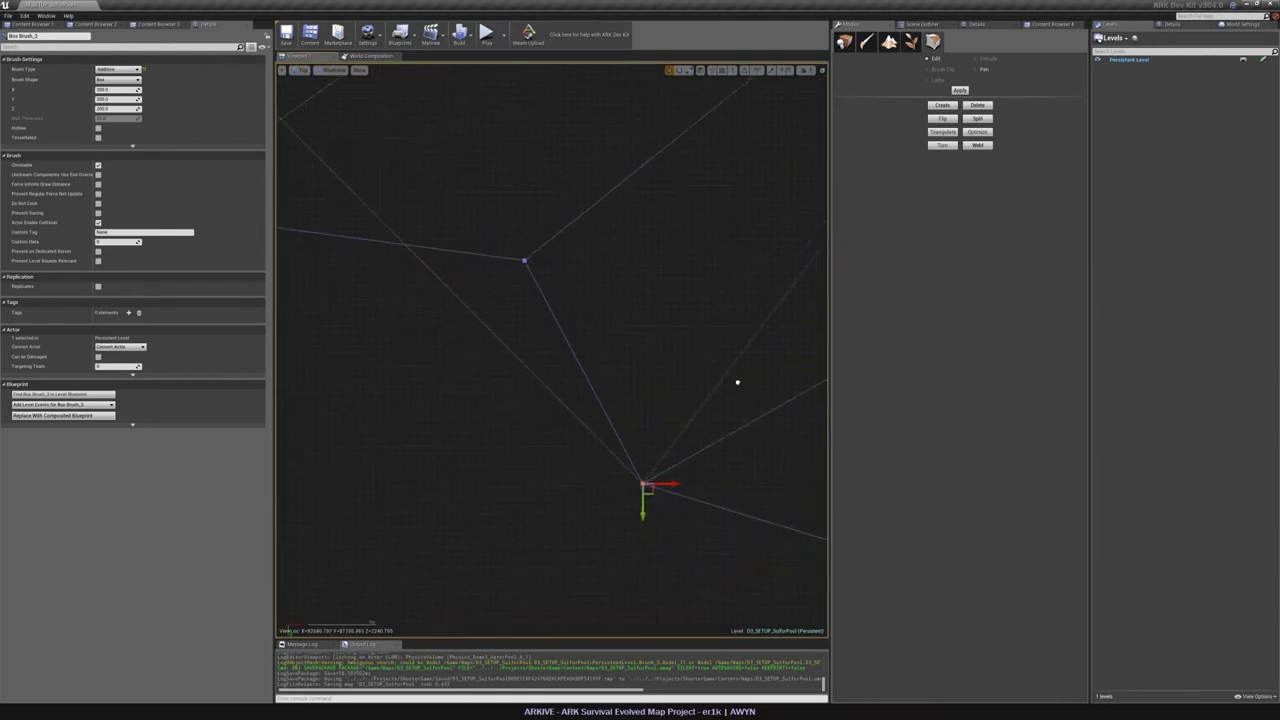
# Adjust the position of a Box Brush_3 vertex along the right-hand side of the pool volume's outline in the top view.
pyautogui.moveTo(343, 186); pyautogui.dragTo(714, 400, button='right')
pyautogui.scroll(-6, 712, 398)
pyautogui.moveTo(627, 180); pyautogui.dragTo(653, 352, button='right')
pyautogui.moveTo(621, 259); pyautogui.dragTo(374, 414, button='right')
pyautogui.moveTo(808, 423)
pyautogui.mouseDown(button='right')
pyautogui.moveTo(394, 160)
pyautogui.moveTo(394, 235)
pyautogui.mouseUp(button='right')
pyautogui.scroll(8, 655, 430)
pyautogui.moveTo(721, 261)
pyautogui.keyDown('ctrl'); pyautogui.mouseDown()
pyautogui.moveTo(728, 317)
pyautogui.moveTo(716, 327)
pyautogui.mouseUp(); pyautogui.keyUp('ctrl')
# Move the selected brush vertex to the outline's far-right corner and fine-tune it onto the corner.
pyautogui.scroll(-4, 716, 327)
pyautogui.moveTo(716, 327); pyautogui.dragTo(716, 582, button='right')
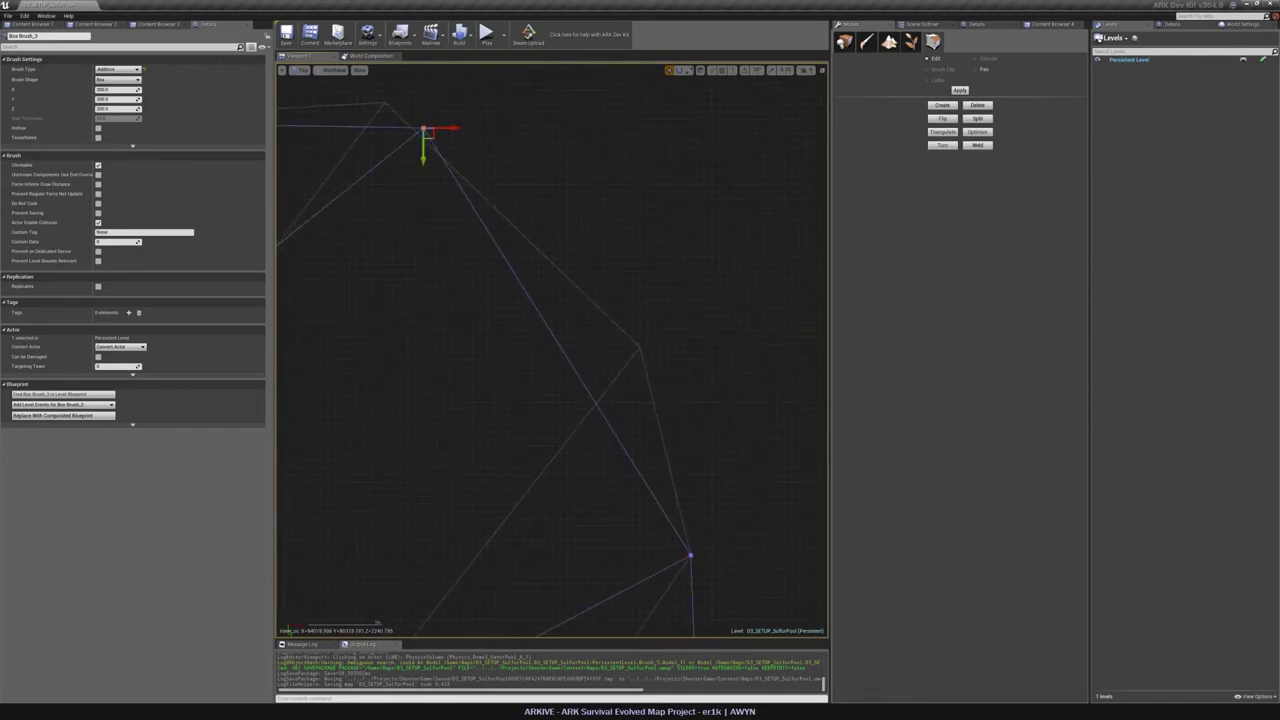
pyautogui.keyDown('ctrl'); pyautogui.moveTo(442, 99); pyautogui.dragTo(659, 320); pyautogui.keyUp('ctrl')
pyautogui.scroll(5, 660, 324)
pyautogui.keyDown('ctrl'); pyautogui.moveTo(653, 376); pyautogui.dragTo(653, 362); pyautogui.keyUp('ctrl')
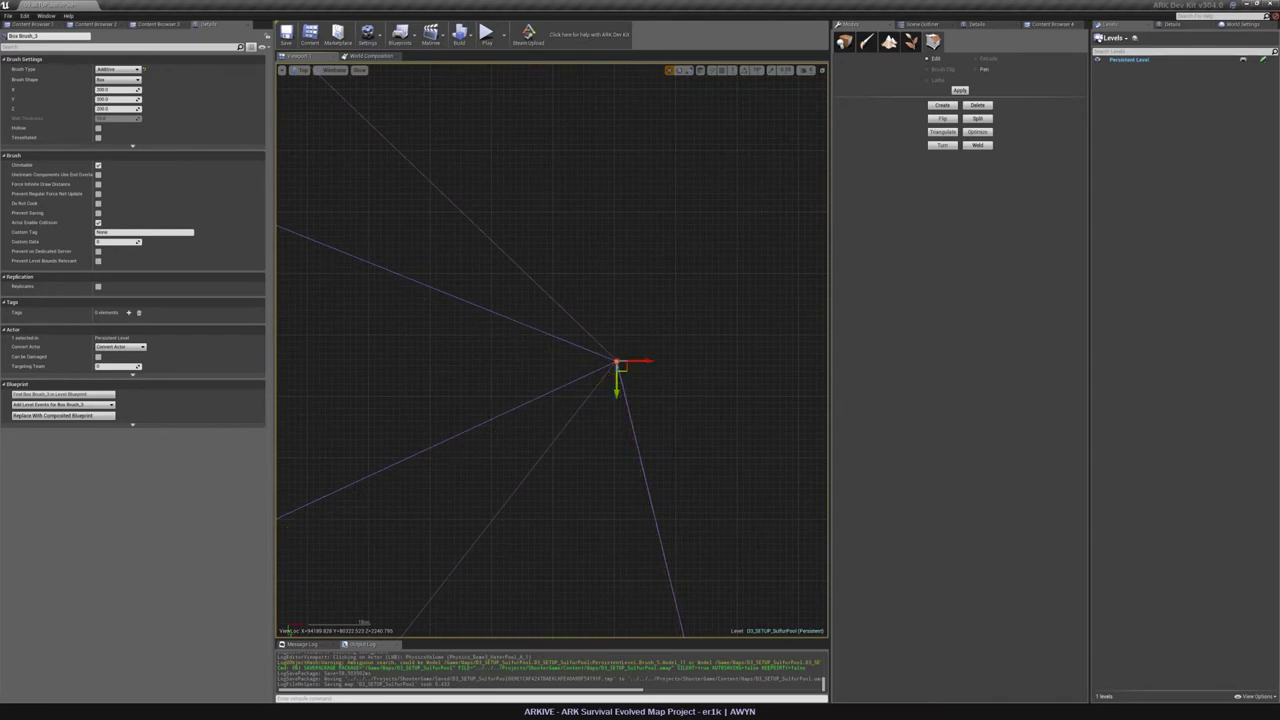
# Move the next brush vertex outward to the corner at the upper right of the pool outline.
pyautogui.scroll(-8, 694, 234)
pyautogui.moveTo(694, 234)
pyautogui.mouseDown(button='right')
pyautogui.moveTo(694, 334)
pyautogui.moveTo(1000, 396)
pyautogui.moveTo(560, 229)
pyautogui.moveTo(918, 325)
pyautogui.mouseUp(button='right')
pyautogui.scroll(-4, 694, 234)
pyautogui.scroll(-6, 694, 234)
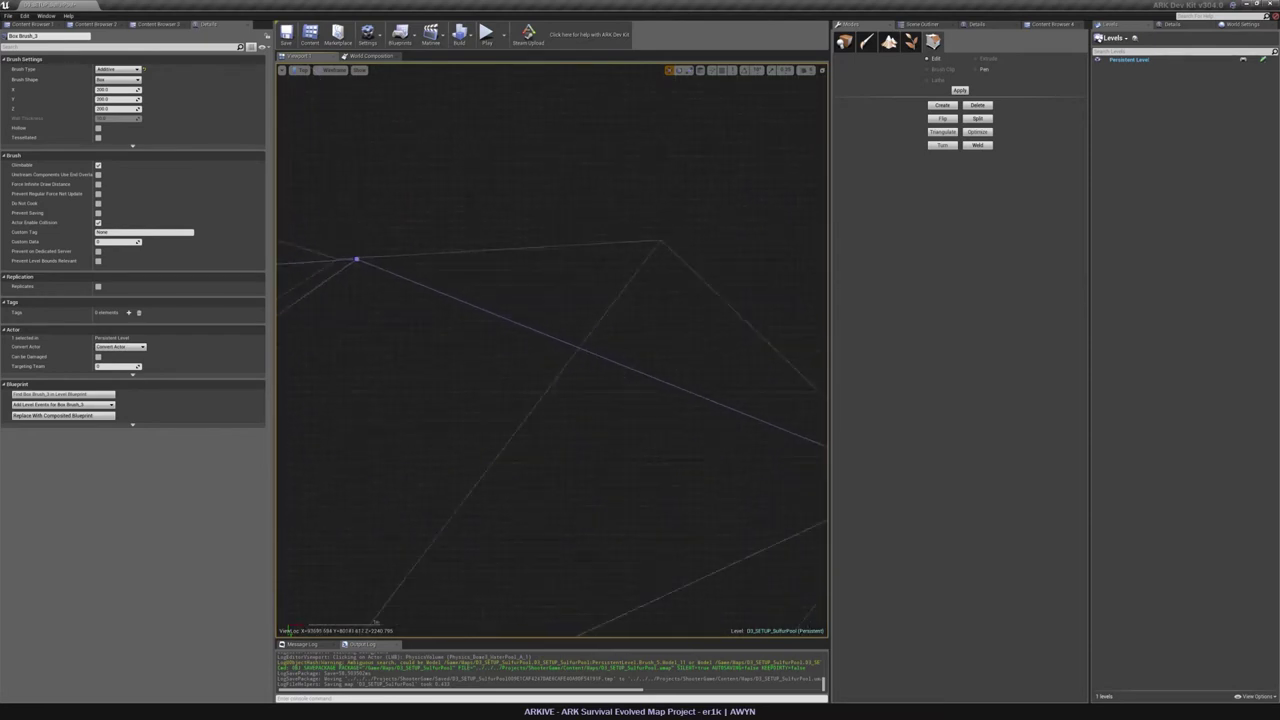
pyautogui.click(427, 296)
pyautogui.keyDown('ctrl'); pyautogui.moveTo(431, 364); pyautogui.dragTo(618, 352); pyautogui.keyUp('ctrl')
# Move the following vertex on the brush's upper edge rightward to the next outline corner and refine its position.
pyautogui.moveTo(422, 334)
pyautogui.mouseDown(button='right')
pyautogui.moveTo(754, 306)
pyautogui.moveTo(708, 355)
pyautogui.mouseUp(button='right')
pyautogui.click(486, 331)
pyautogui.keyDown('ctrl'); pyautogui.moveTo(504, 366); pyautogui.dragTo(719, 352); pyautogui.keyUp('ctrl')
pyautogui.moveTo(718, 352)
pyautogui.mouseDown(button='right')
pyautogui.moveTo(677, 291)
pyautogui.moveTo(592, 316)
pyautogui.mouseUp(button='right')
pyautogui.keyDown('ctrl'); pyautogui.moveTo(592, 316); pyautogui.dragTo(592, 316); pyautogui.keyUp('ctrl')
# Move another upper-edge vertex up and right onto its outline corner, refining the position at close zoom.
pyautogui.moveTo(479, 272)
pyautogui.mouseDown(button='right')
pyautogui.moveTo(491, 317)
pyautogui.moveTo(774, 348)
pyautogui.moveTo(971, 351)
pyautogui.mouseUp(button='right')
pyautogui.click(475, 330)
pyautogui.keyDown('ctrl'); pyautogui.moveTo(470, 369); pyautogui.dragTo(694, 263); pyautogui.keyUp('ctrl')
pyautogui.moveTo(728, 262)
pyautogui.mouseDown(button='right')
pyautogui.moveTo(466, 277)
pyautogui.moveTo(671, 351)
pyautogui.mouseUp(button='right')
pyautogui.scroll(8, 671, 351)
pyautogui.keyDown('ctrl'); pyautogui.moveTo(660, 348); pyautogui.dragTo(656, 346); pyautogui.keyUp('ctrl')
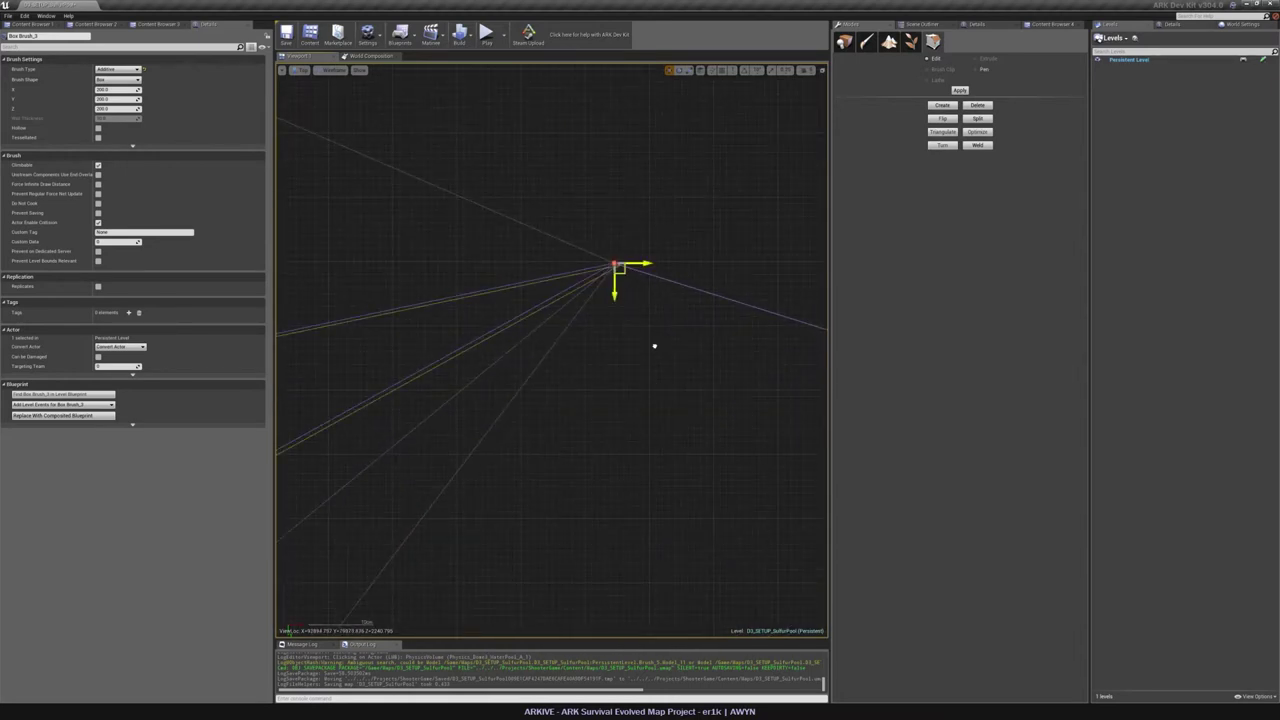
# Move the next brush vertex up and right onto the topmost corner of the pool outline and align it exactly.
pyautogui.moveTo(655, 347)
pyautogui.mouseDown(button='right')
pyautogui.moveTo(431, 317)
pyautogui.moveTo(495, 428)
pyautogui.mouseUp(button='right')
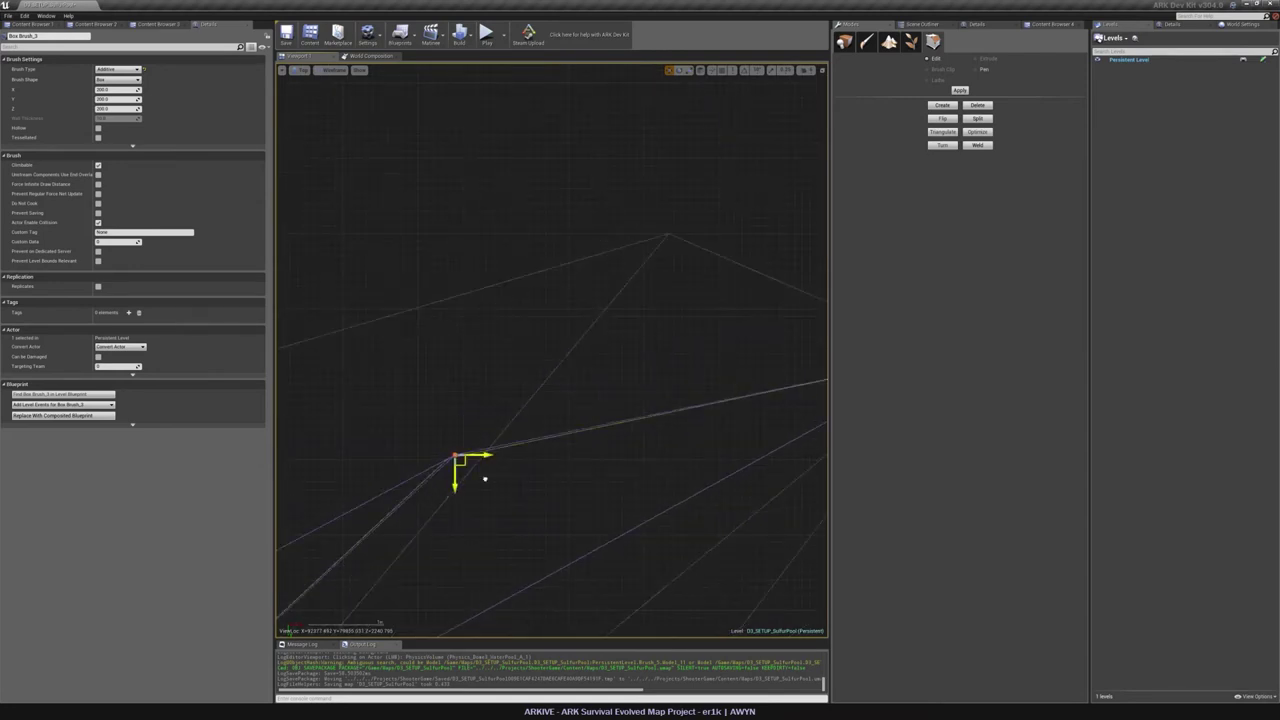
pyautogui.moveTo(484, 479); pyautogui.dragTo(691, 262)
pyautogui.moveTo(700, 232); pyautogui.dragTo(577, 371, button='right')
pyautogui.scroll(4, 577, 371)
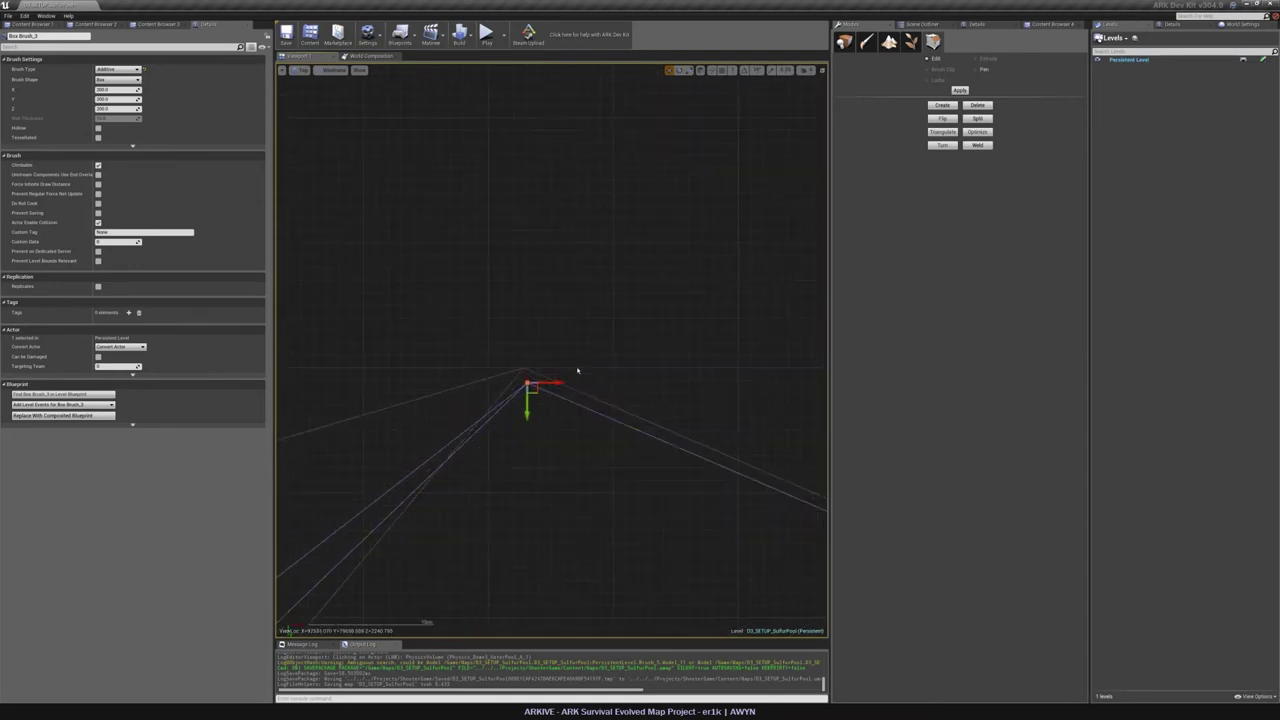
pyautogui.keyDown('ctrl'); pyautogui.moveTo(540, 457); pyautogui.dragTo(537, 441); pyautogui.keyUp('ctrl')
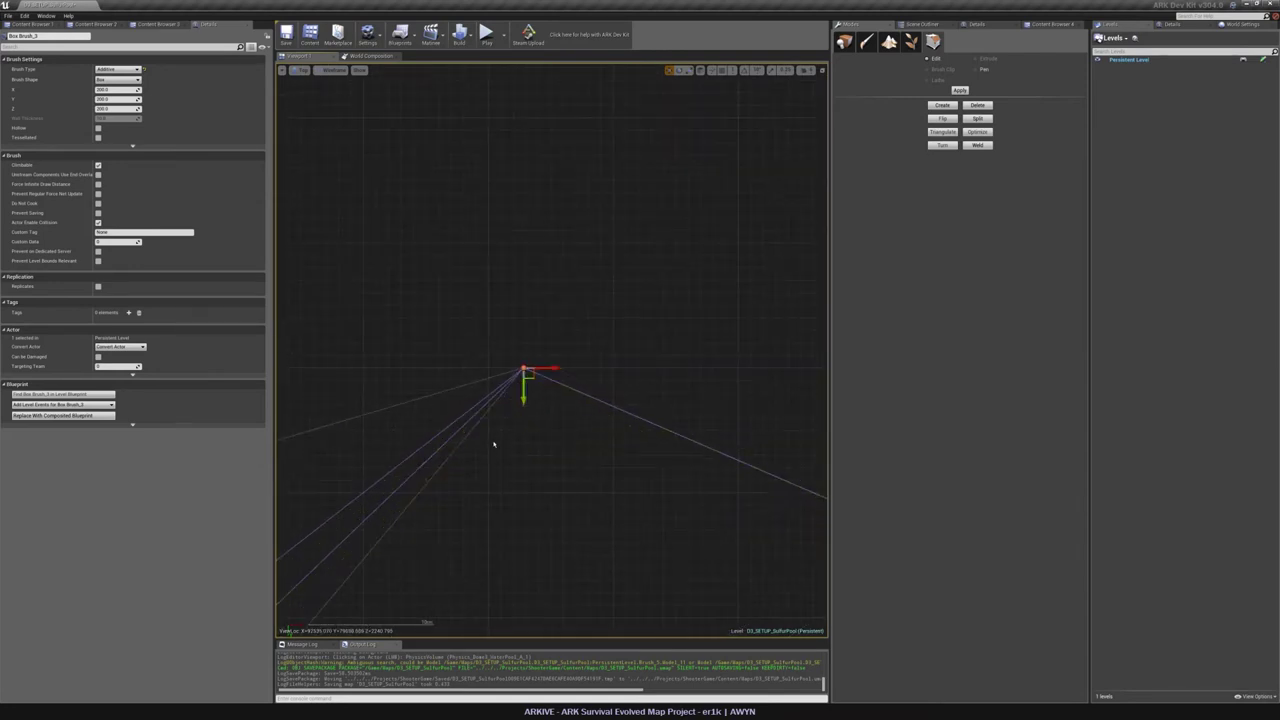
# Raise the vertex at the brush's upper-left end to the pool outline and fine-tune its position.
pyautogui.moveTo(417, 423); pyautogui.dragTo(711, 211, button='right')
pyautogui.scroll(-7, 711, 211)
pyautogui.click(408, 455)
pyautogui.keyDown('ctrl'); pyautogui.moveTo(501, 457); pyautogui.dragTo(511, 358); pyautogui.keyUp('ctrl')
pyautogui.scroll(8, 392, 346)
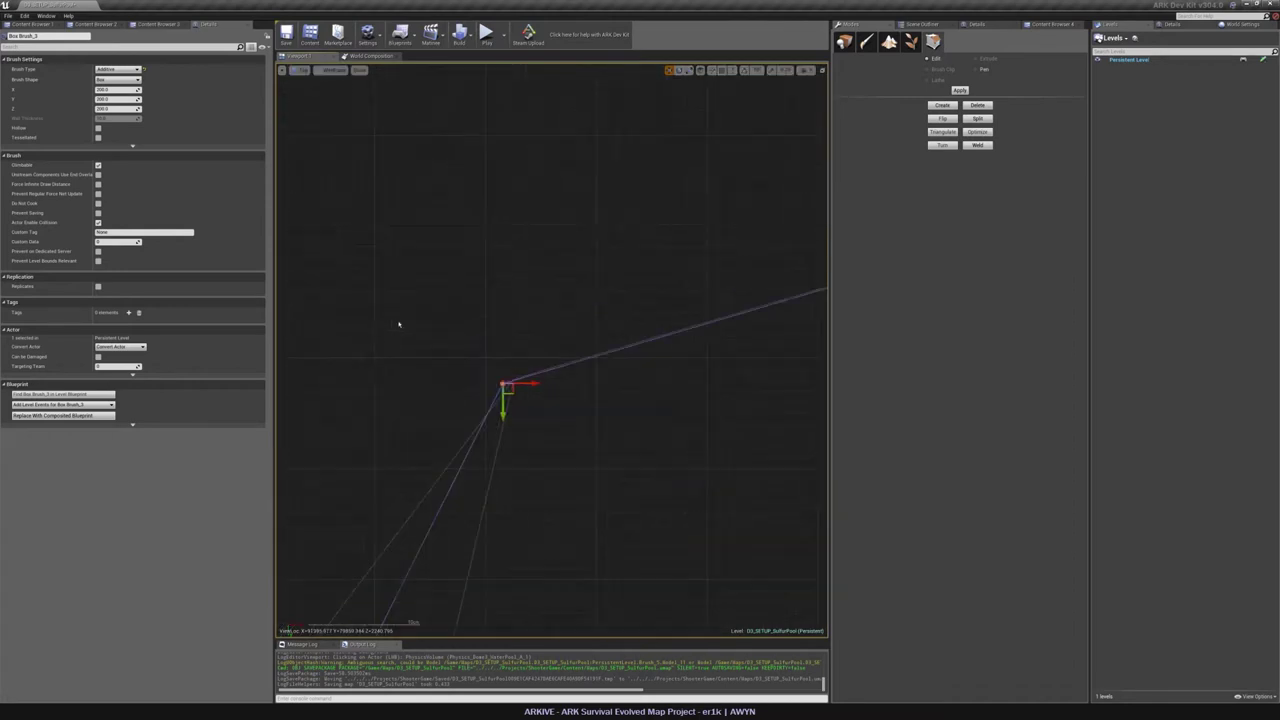
pyautogui.keyDown('ctrl'); pyautogui.moveTo(552, 435); pyautogui.dragTo(564, 429); pyautogui.keyUp('ctrl')
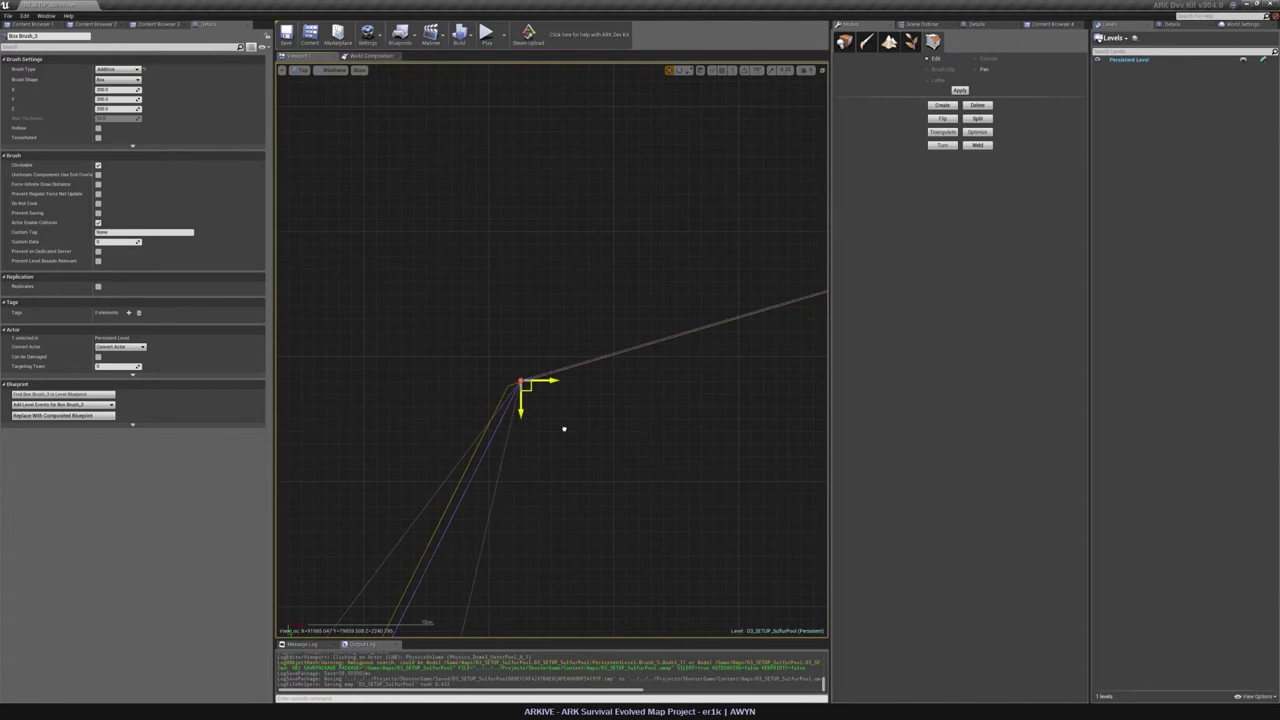
# Move the next vertex on the brush's left side onto the outline's leftmost corner and fine-tune it.
pyautogui.moveTo(500, 497); pyautogui.dragTo(640, 139, button='right')
pyautogui.scroll(-7, 660, 180)
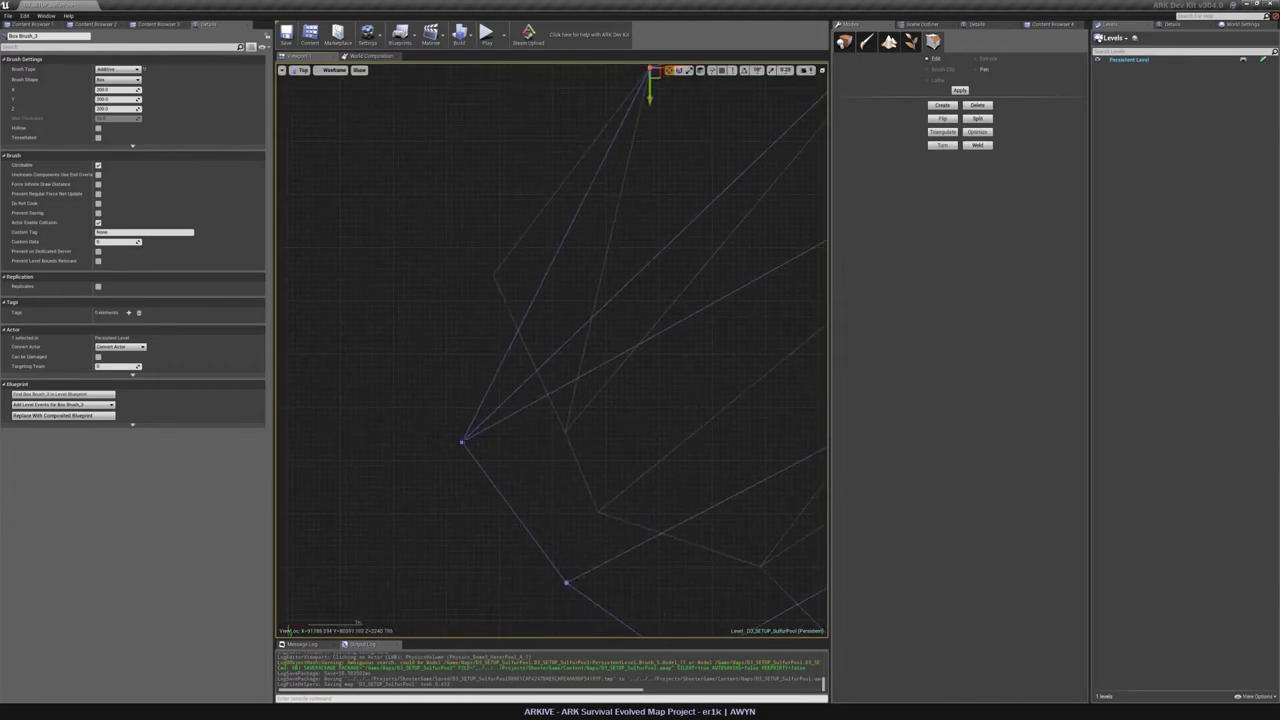
pyautogui.click(462, 441)
pyautogui.keyDown('ctrl'); pyautogui.moveTo(526, 479); pyautogui.dragTo(561, 315); pyautogui.keyUp('ctrl')
pyautogui.scroll(8, 561, 315)
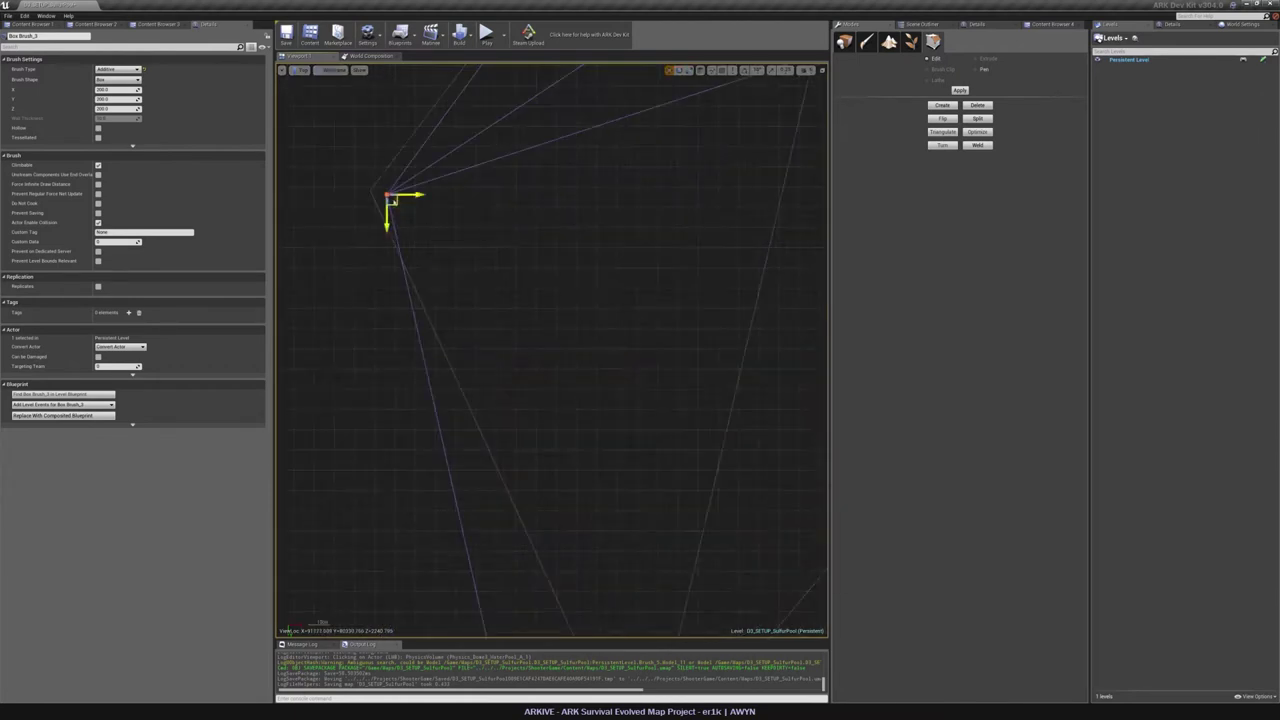
pyautogui.scroll(10, 376, 201)
pyautogui.moveTo(376, 201); pyautogui.dragTo(560, 340, button='right')
pyautogui.scroll(5, 560, 340)
pyautogui.keyDown('ctrl'); pyautogui.moveTo(701, 407); pyautogui.dragTo(601, 384); pyautogui.keyUp('ctrl')
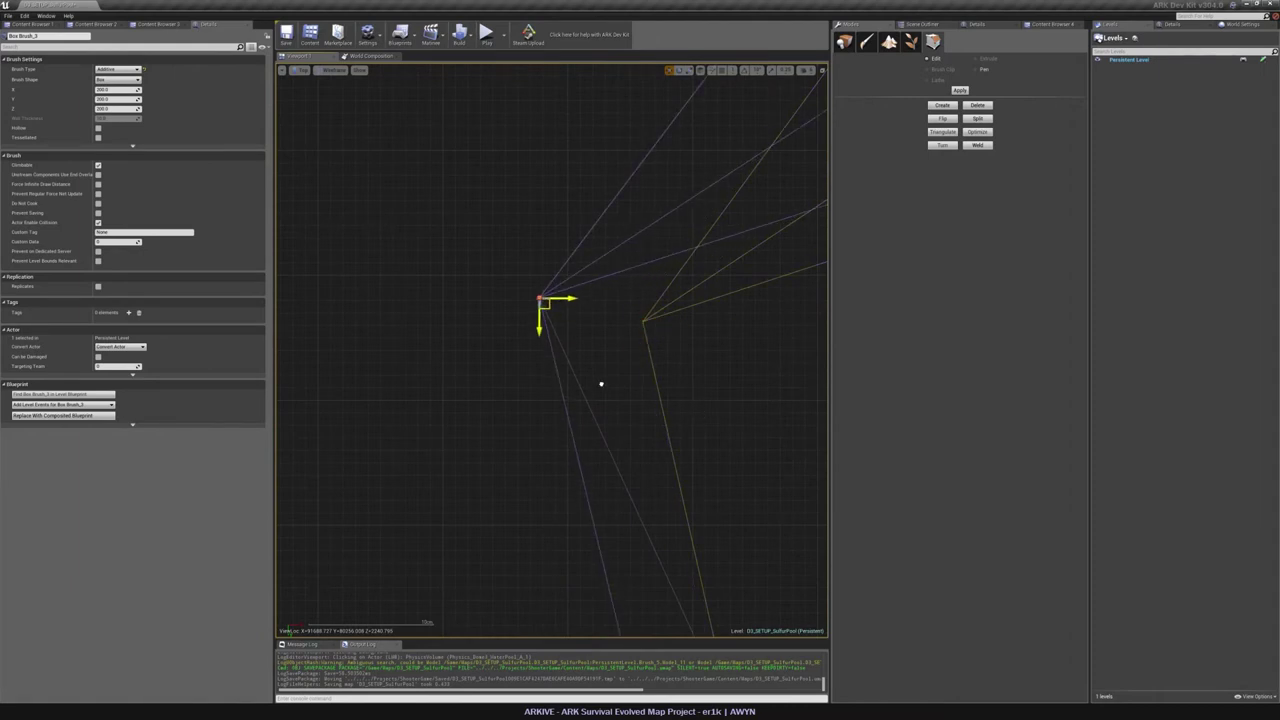
# Move the vertex below the leftmost corner straight up onto the next corner of the pool outline.
pyautogui.scroll(-7, 601, 384)
pyautogui.scroll(8, 610, 434)
pyautogui.moveTo(610, 434); pyautogui.dragTo(580, 374, button='right')
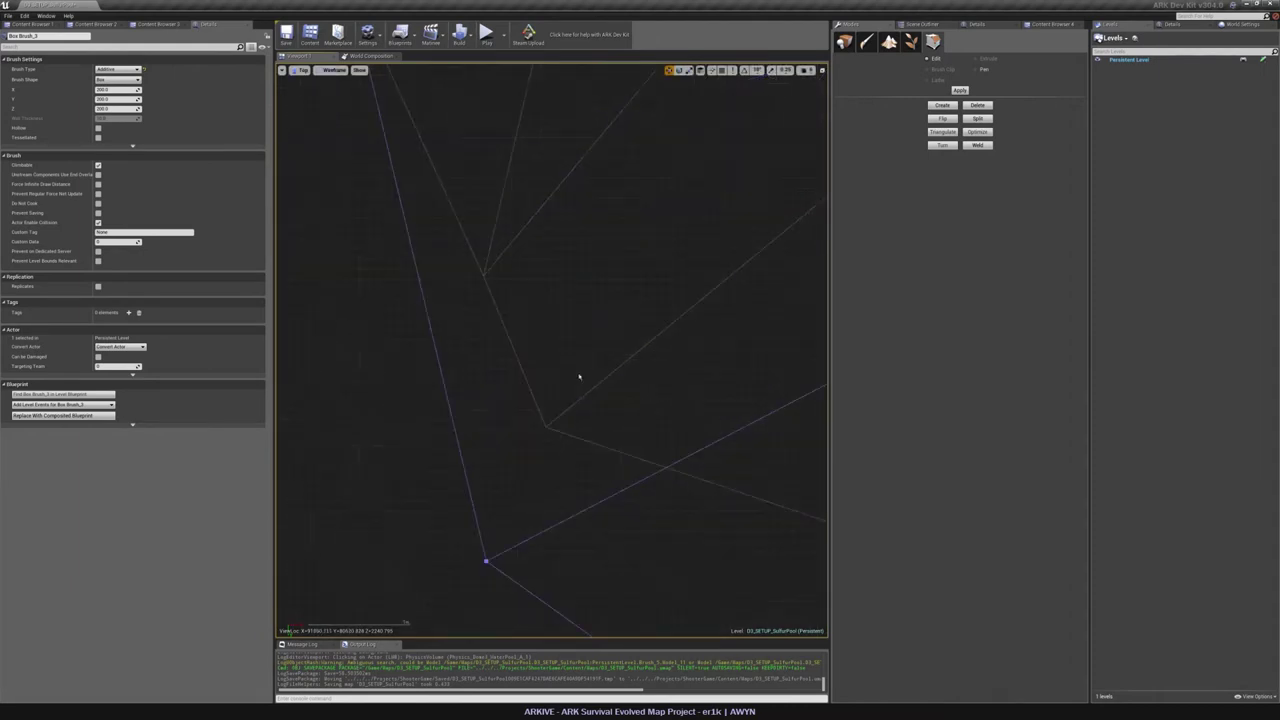
pyautogui.click(486, 561)
pyautogui.keyDown('ctrl'); pyautogui.moveTo(474, 578); pyautogui.dragTo(471, 294); pyautogui.keyUp('ctrl')
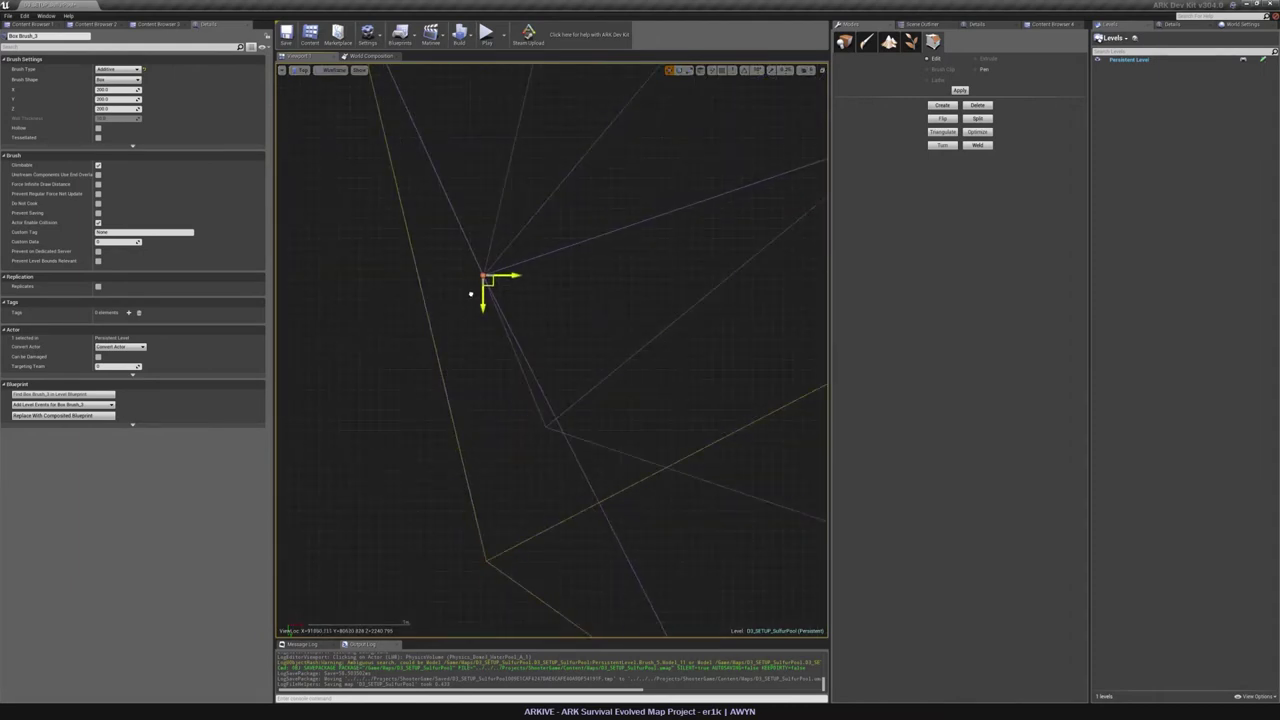
# Move the next two vertices on the brush's lower-left side up and left to their matching outline corners.
pyautogui.scroll(-4, 471, 294)
pyautogui.moveTo(471, 294); pyautogui.dragTo(467, 168, button='right')
pyautogui.scroll(-6, 492, 420)
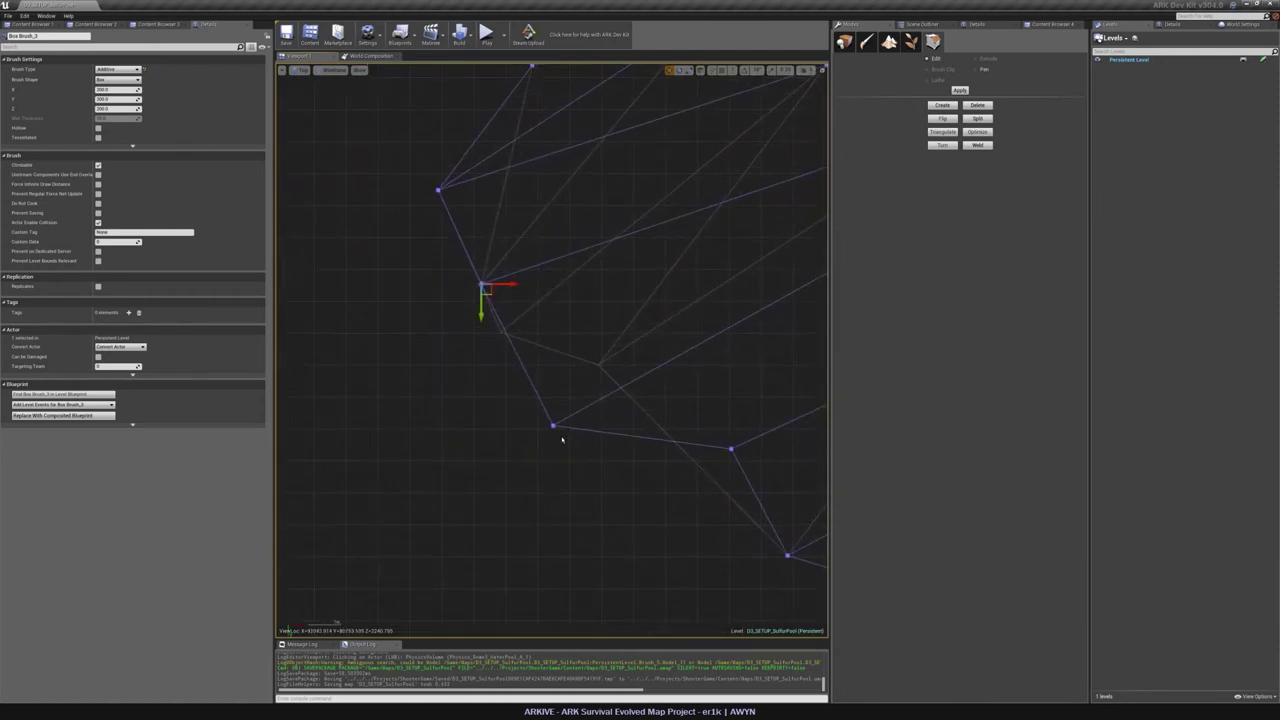
pyautogui.click(555, 428)
pyautogui.keyDown('ctrl'); pyautogui.moveTo(576, 469); pyautogui.dragTo(526, 380); pyautogui.keyUp('ctrl')
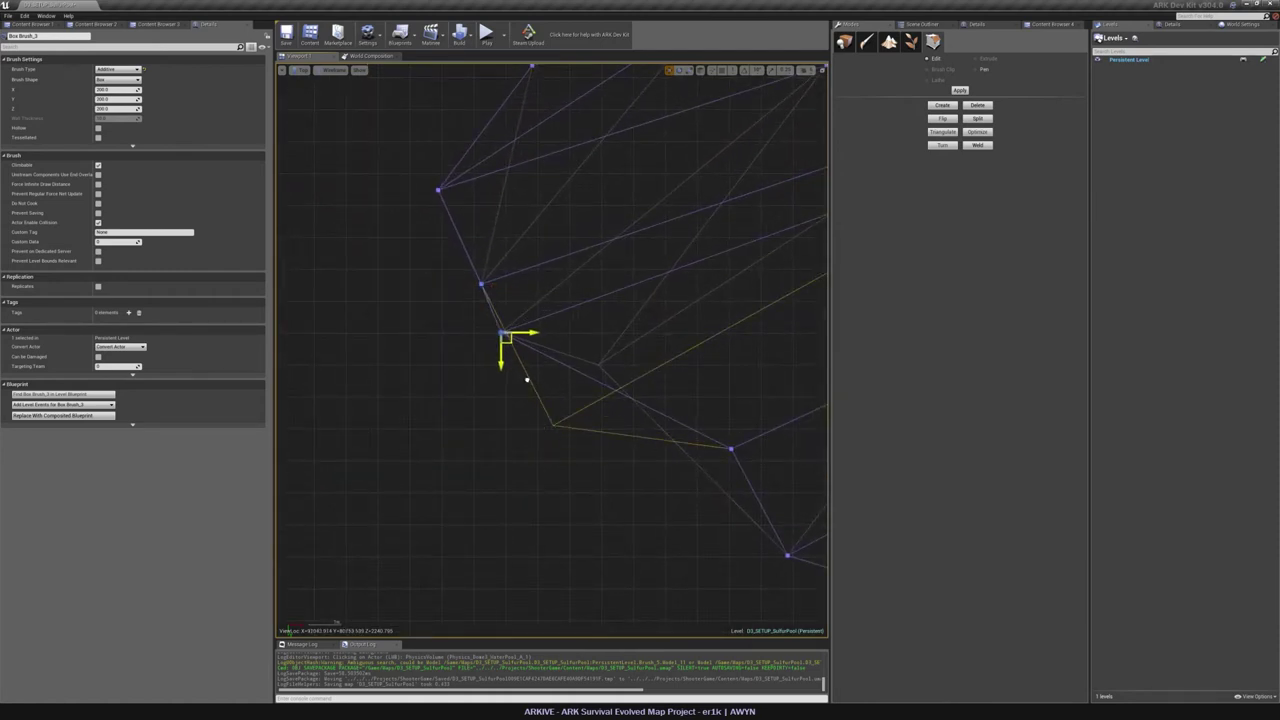
pyautogui.click(731, 449)
pyautogui.keyDown('ctrl'); pyautogui.moveTo(696, 511); pyautogui.dragTo(563, 429); pyautogui.keyUp('ctrl')
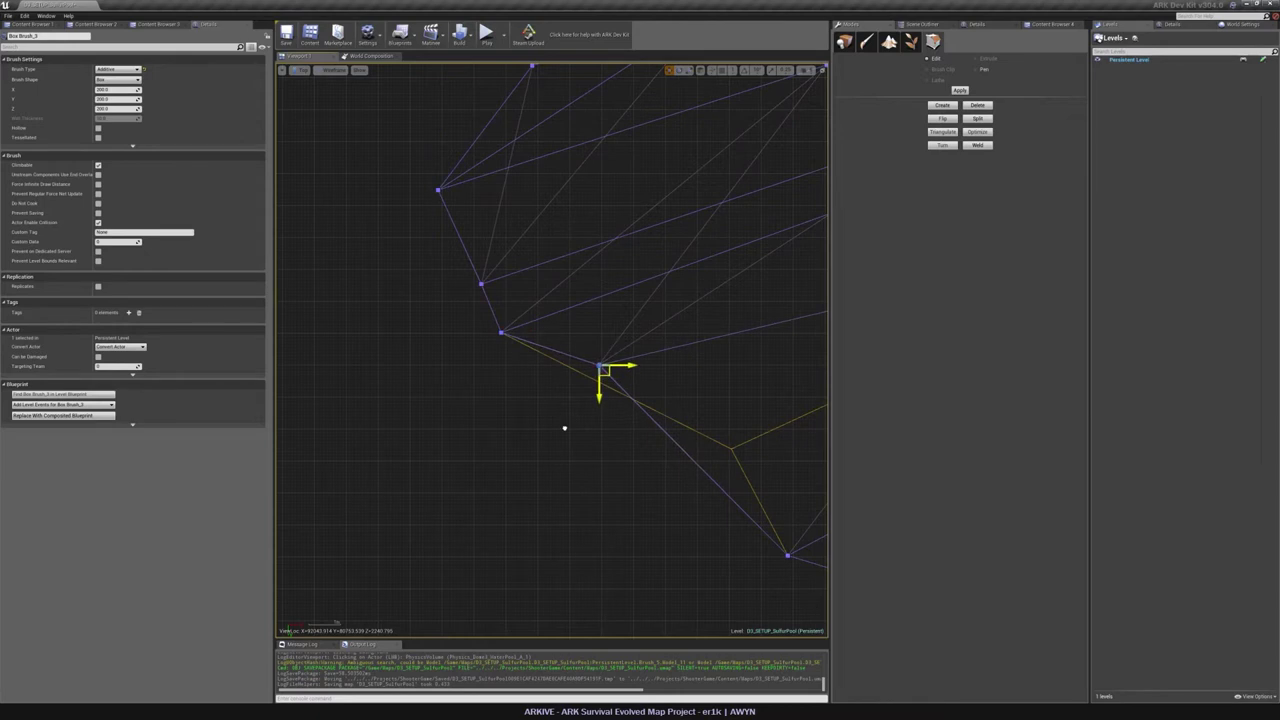
# Fine-tune the same two lower-left vertices at close zoom so they sit exactly on the outline corners.
pyautogui.scroll(8, 490, 338)
pyautogui.moveTo(490, 338); pyautogui.dragTo(450, 440, button='right')
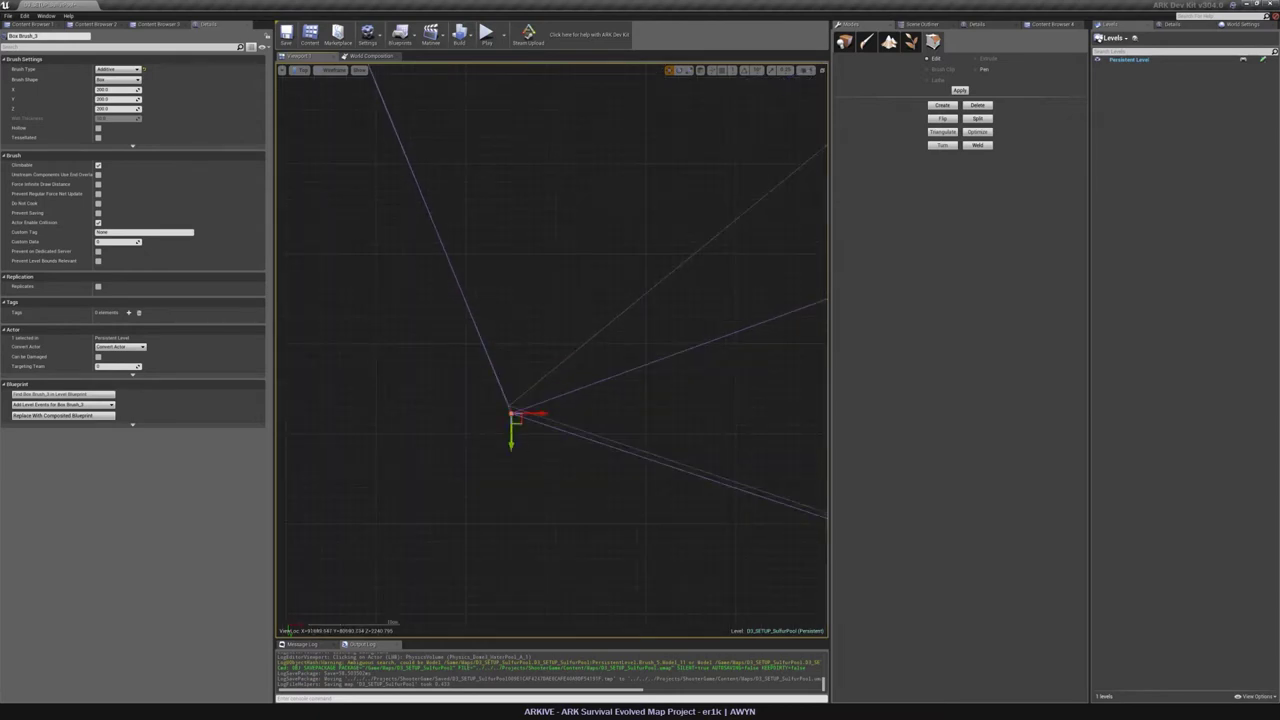
pyautogui.keyDown('ctrl'); pyautogui.moveTo(523, 444); pyautogui.dragTo(521, 436); pyautogui.keyUp('ctrl')
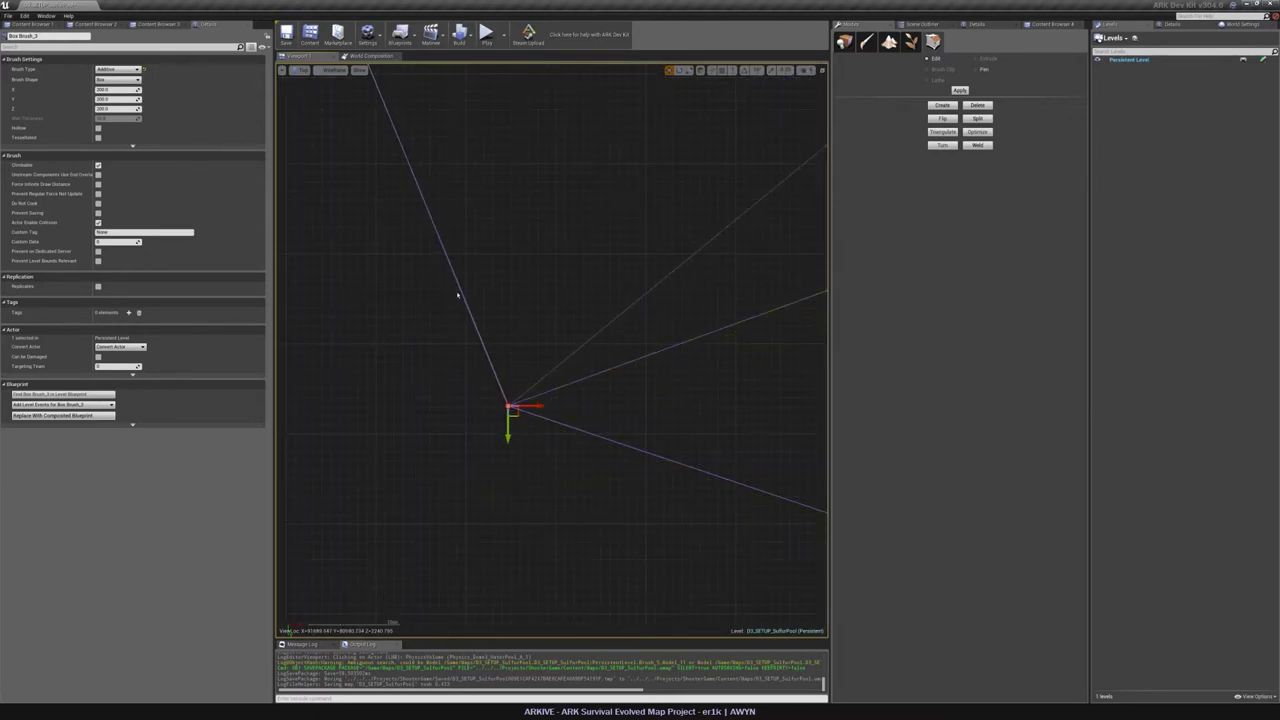
pyautogui.scroll(-4, 640, 375)
pyautogui.moveTo(640, 375)
pyautogui.mouseDown(button='right')
pyautogui.moveTo(320, 65)
pyautogui.moveTo(334, 100)
pyautogui.mouseUp(button='right')
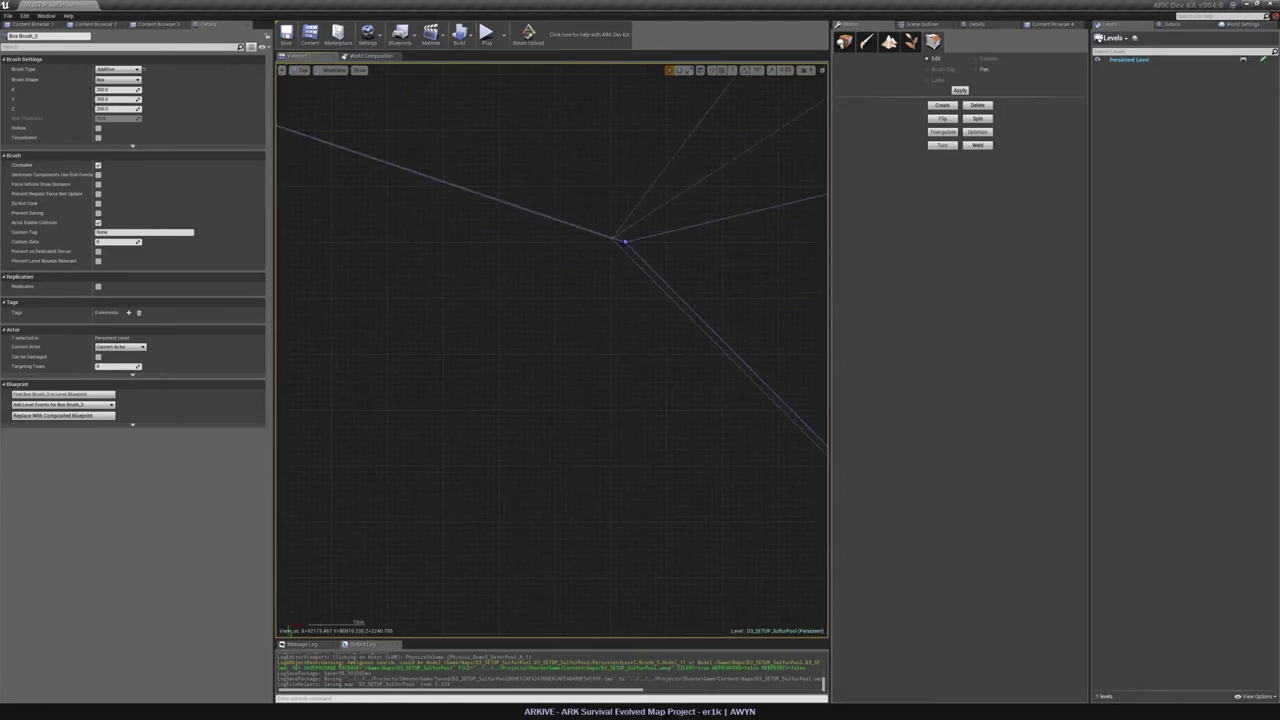
pyautogui.click(624, 241)
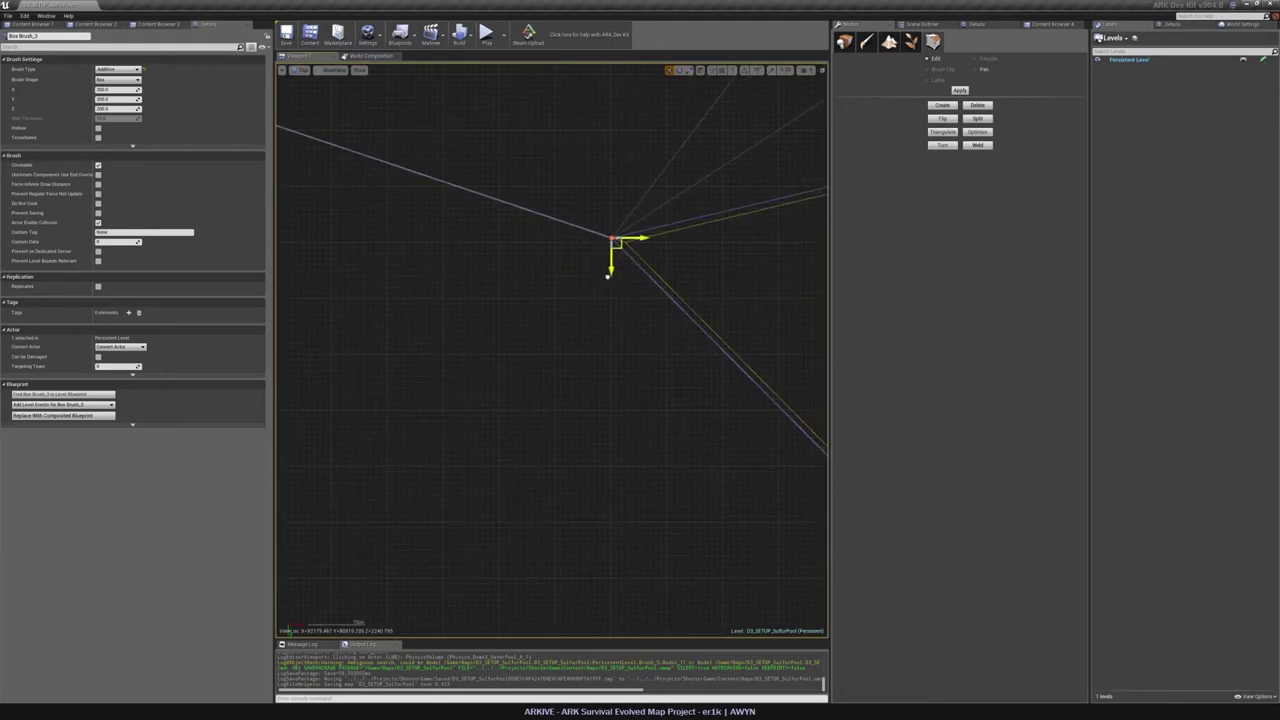
# Check the remaining lower vertices, deselect the brush, return to the perspective view and save the level.
pyautogui.moveTo(617, 506)
pyautogui.mouseDown(button='right')
pyautogui.moveTo(370, 275)
pyautogui.moveTo(150, 212)
pyautogui.mouseUp(button='right')
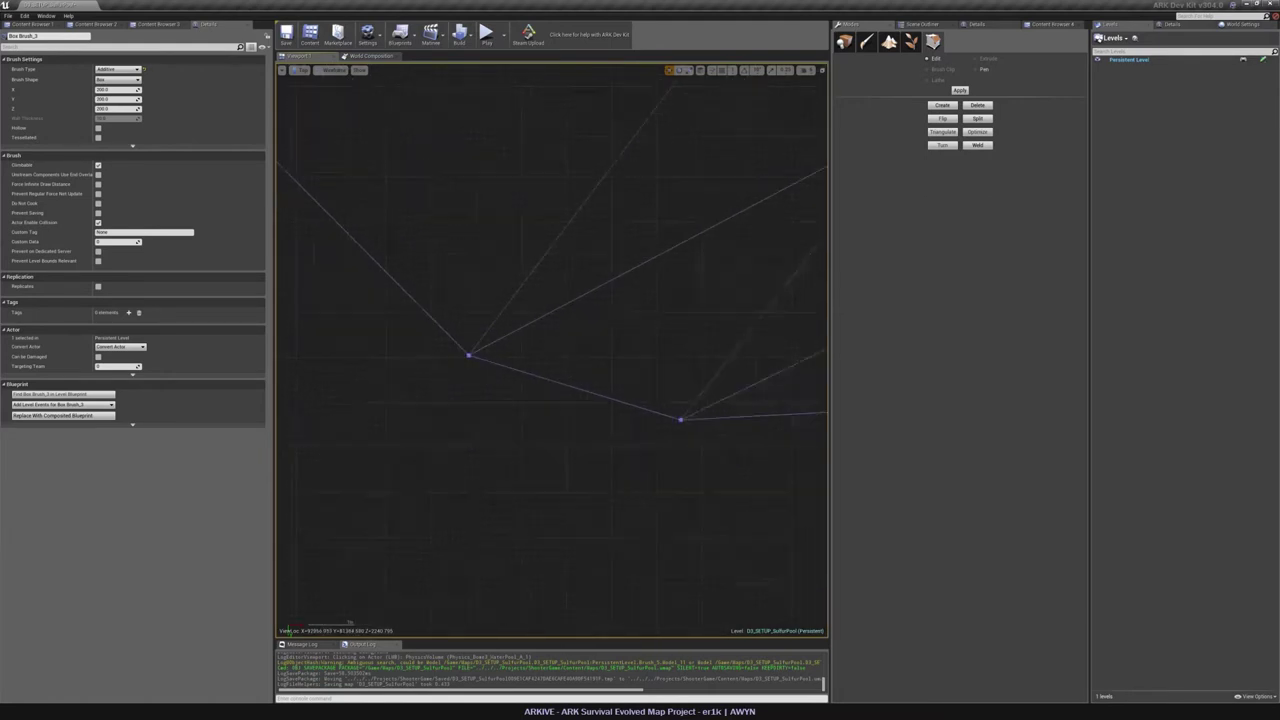
pyautogui.scroll(-10, 600, 475)
pyautogui.click(568, 202)
pyautogui.scroll(-12, 588, 350)
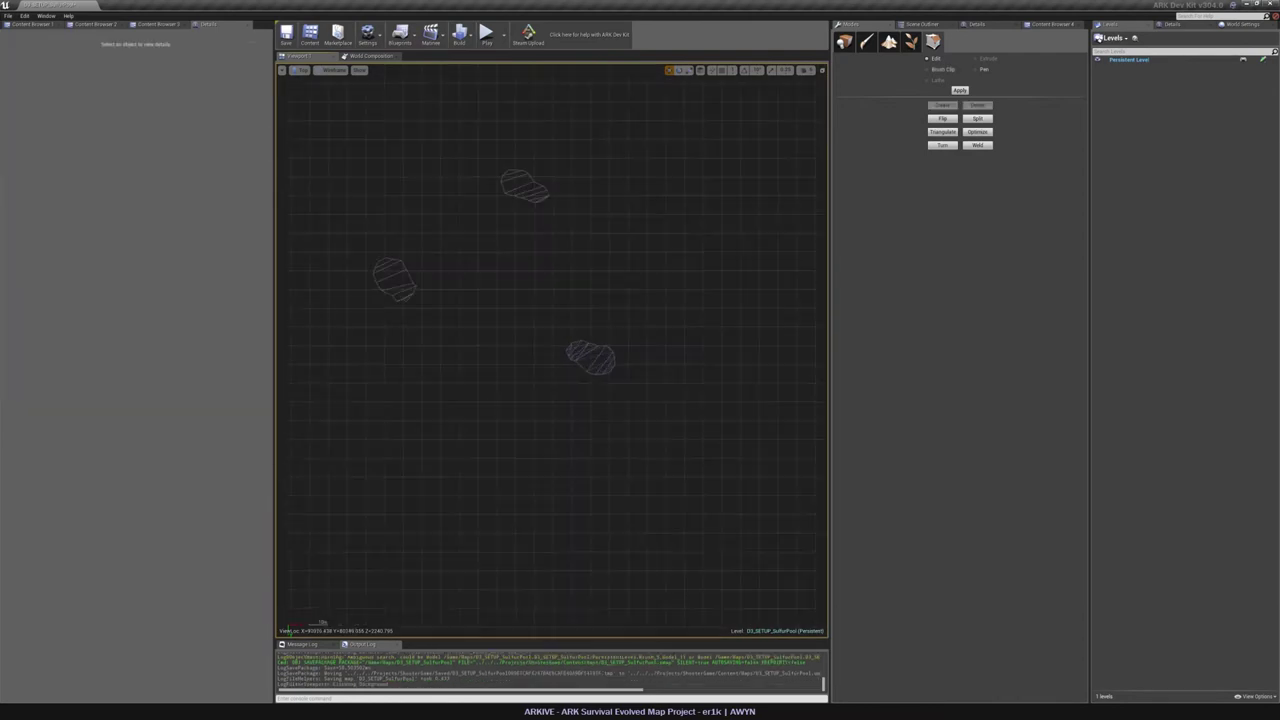
pyautogui.scroll(8, 600, 310)
pyautogui.hotkey('alt', 'g')
pyautogui.moveTo(546, 331)
pyautogui.mouseDown(button='right')
pyautogui.moveTo(550, 351)
pyautogui.moveTo(588, 312)
pyautogui.moveTo(680, 275)
pyautogui.moveTo(622, 304)
pyautogui.mouseUp(button='right')
pyautogui.moveTo(597, 136)
pyautogui.mouseDown(button='right')
pyautogui.moveTo(632, 225)
pyautogui.moveTo(612, 216)
pyautogui.mouseUp(button='right')
pyautogui.hotkey('ctrl', 's')
# Make the hidden SM_EXT_SulfurPool_A, SM_EXT_SulfurPool_B and SM_EXT_SulfurPool_C meshes visible again.
pyautogui.click(922, 24)
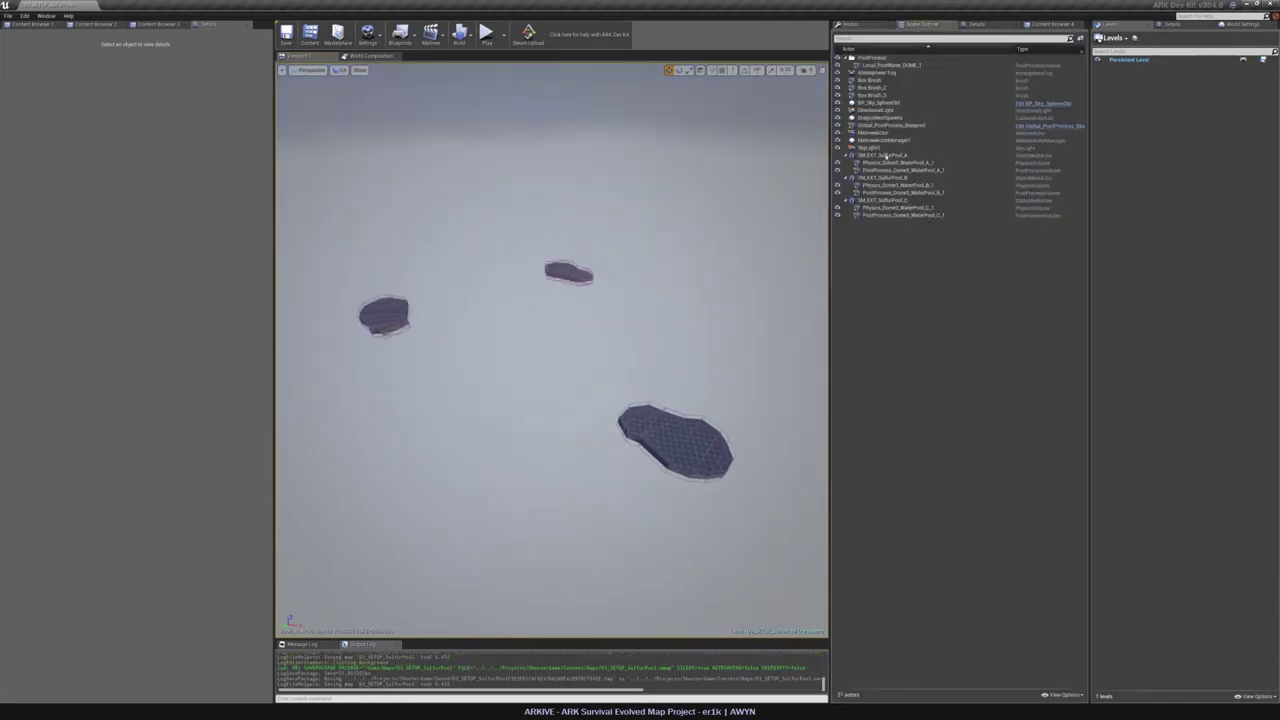
pyautogui.click(838, 156)
pyautogui.click(838, 178)
pyautogui.click(838, 200)
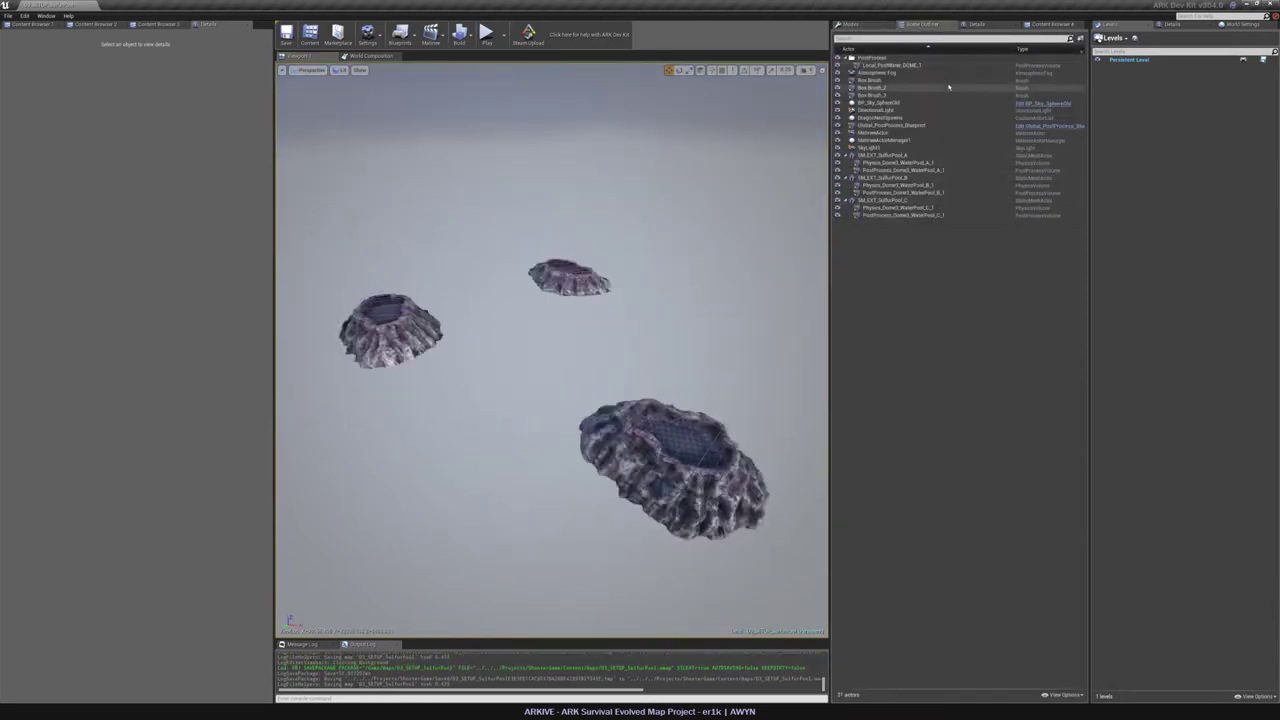
# Select all three box brushes, leave geometry editing for Place mode, and move the brushes upward inside the pool meshes.
pyautogui.click(875, 81)
pyautogui.keyDown('shift'); pyautogui.click(868, 96); pyautogui.keyUp('shift')
pyautogui.press('w')
pyautogui.moveTo(713, 449)
pyautogui.mouseDown(button='right')
pyautogui.moveTo(738, 435)
pyautogui.moveTo(740, 410)
pyautogui.mouseUp(button='right')
pyautogui.click(851, 24)
pyautogui.click(846, 41)
pyautogui.moveTo(641, 432); pyautogui.dragTo(643, 394)
# Raise the three brushes slightly in the side view so their upper faces align with the green horizontal axis line.
pyautogui.press('s')
pyautogui.moveTo(560, 399); pyautogui.dragTo(450, 398, button='right')
pyautogui.hotkey('alt', 'k')
pyautogui.scroll(8, 450, 398)
pyautogui.scroll(12, 645, 369)
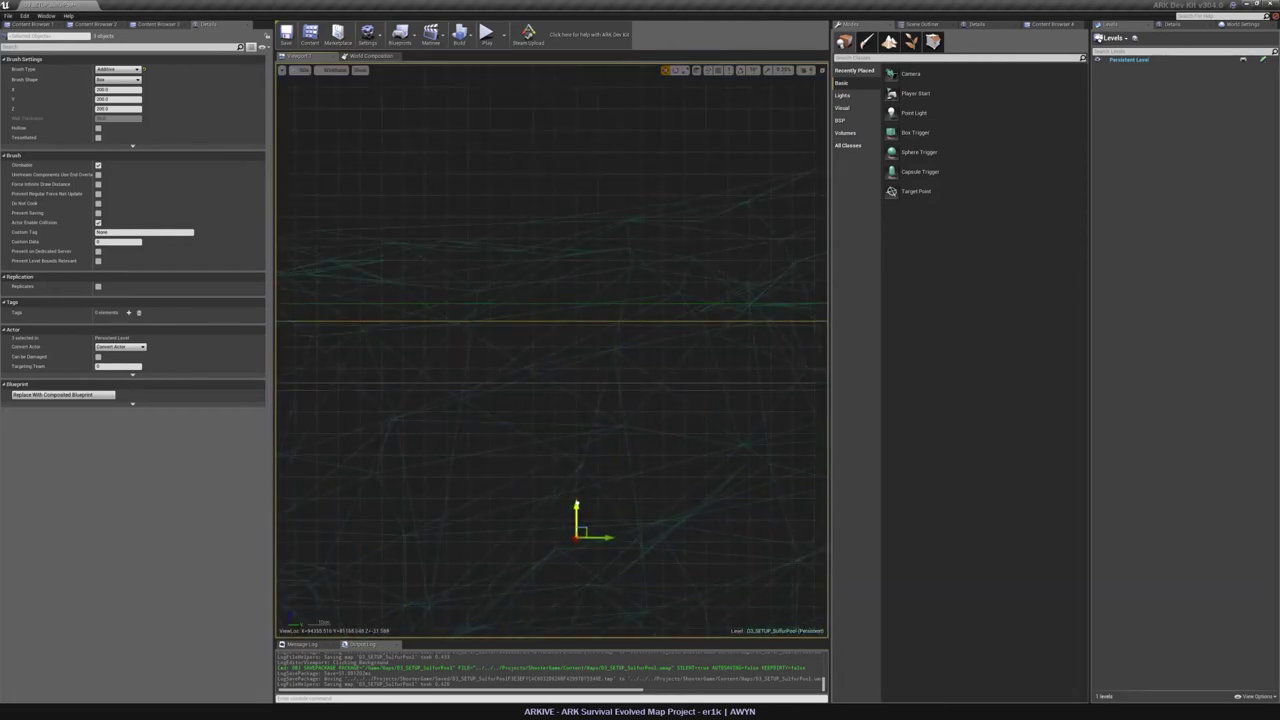
pyautogui.moveTo(577, 503)
pyautogui.mouseDown()
pyautogui.moveTo(579, 472)
pyautogui.moveTo(579, 487)
pyautogui.mouseUp()
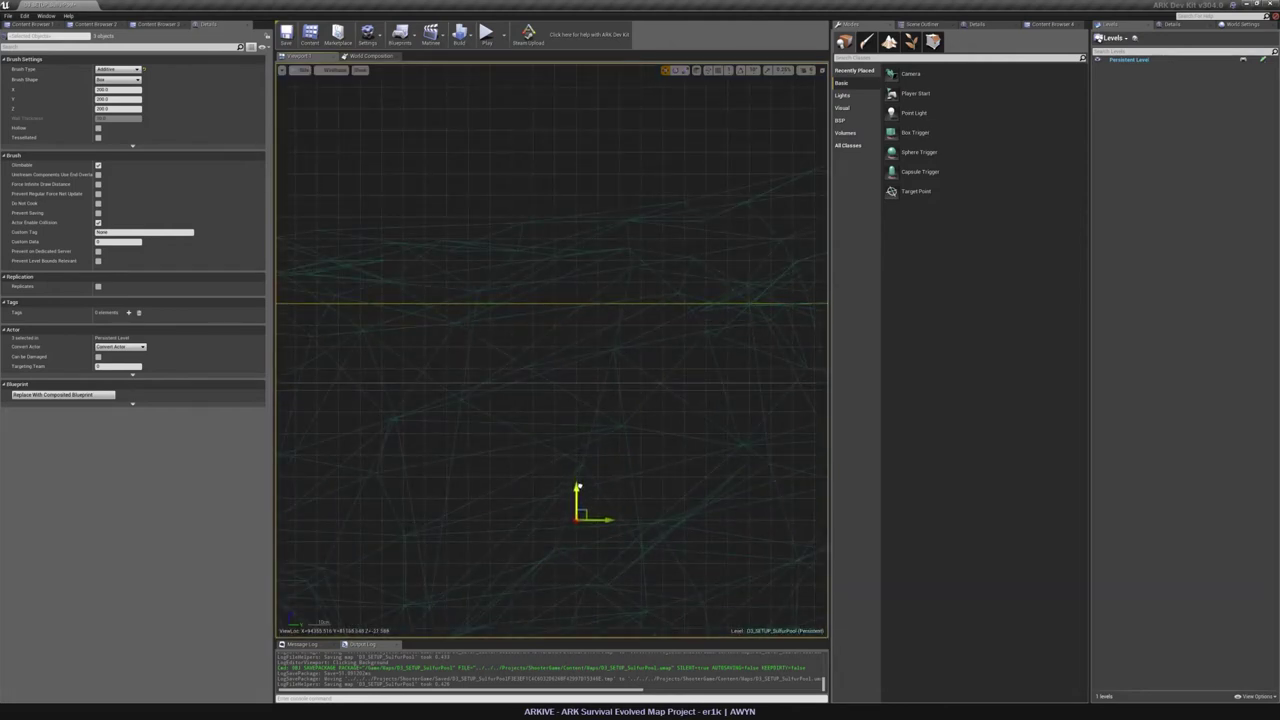
# Fine-tune the three brushes' height against the pool rims in the side view and return to the perspective view.
pyautogui.scroll(-12, 579, 480)
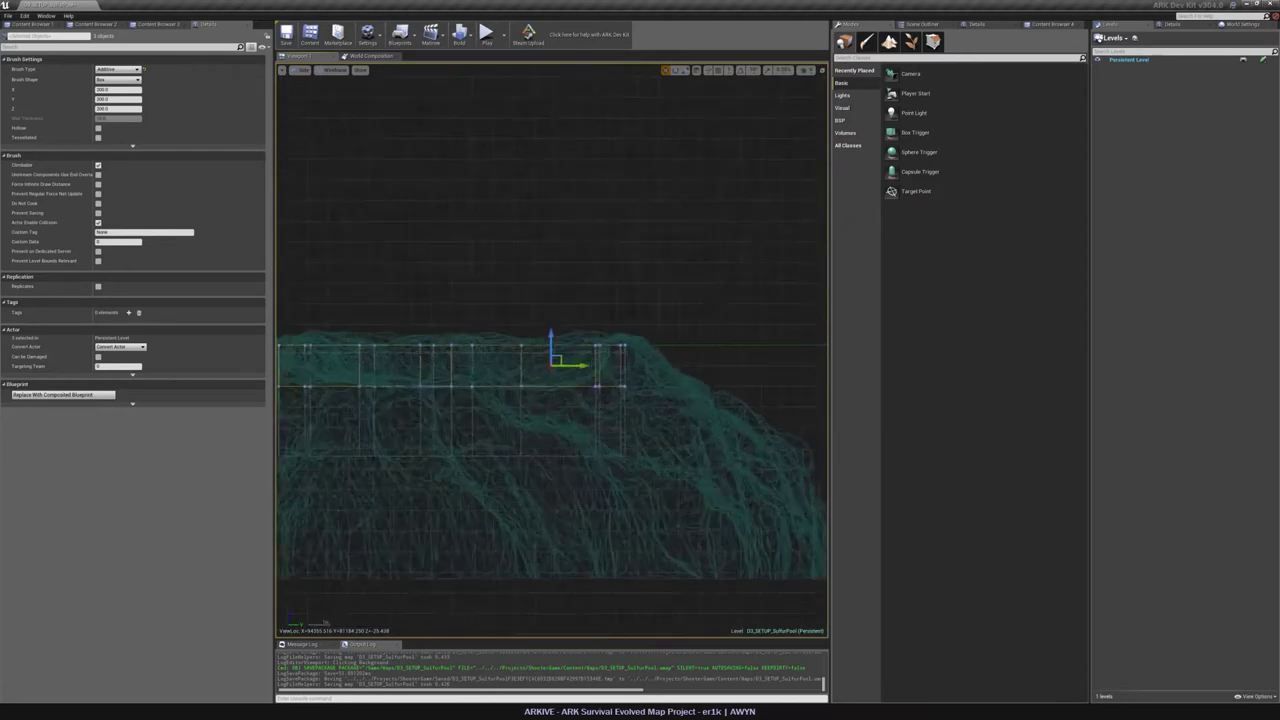
pyautogui.scroll(12, 556, 360)
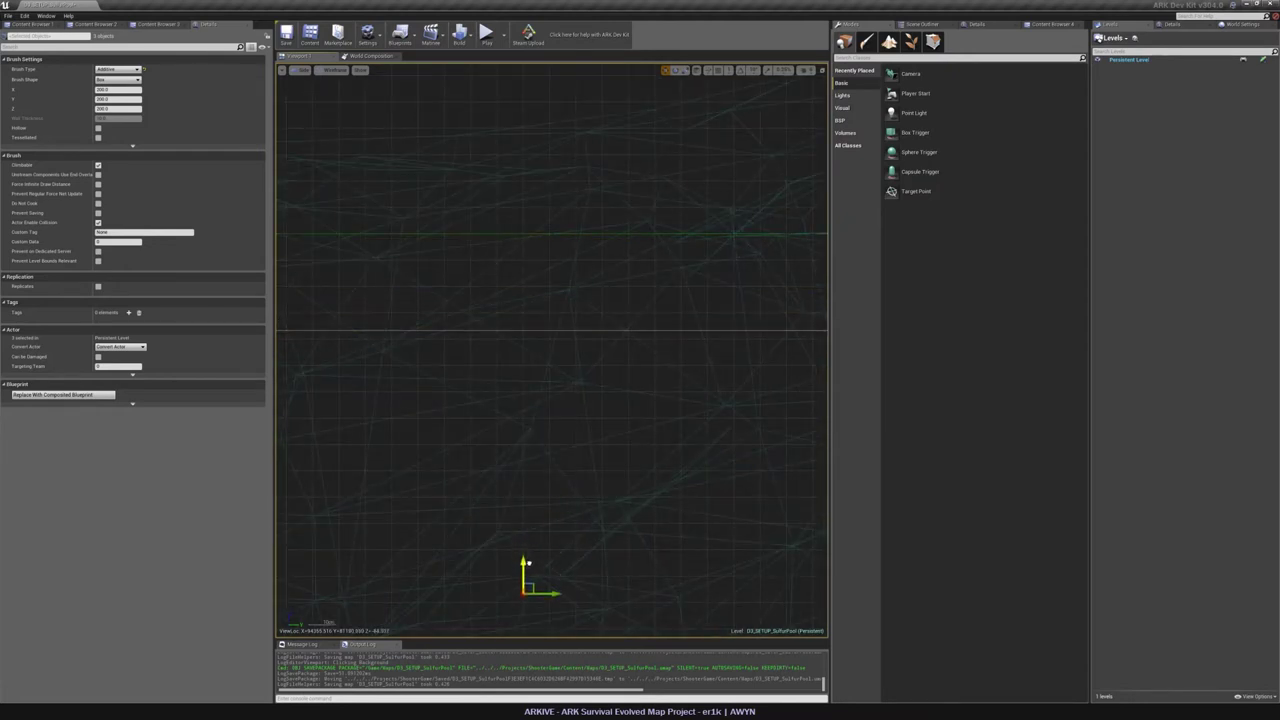
pyautogui.scroll(-10, 541, 569)
pyautogui.moveTo(541, 569); pyautogui.dragTo(575, 241, button='right')
pyautogui.scroll(4, 773, 339)
pyautogui.moveTo(773, 339); pyautogui.dragTo(506, 309, button='right')
pyautogui.hotkey('alt', 'g')
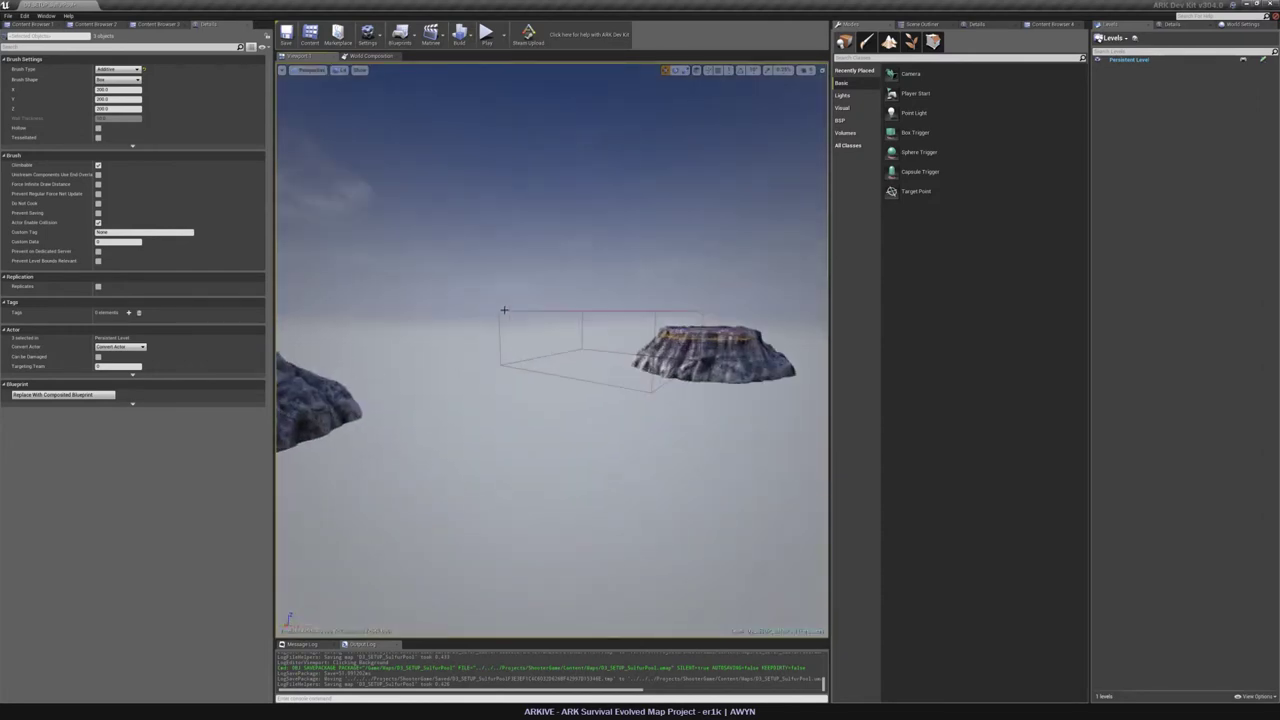
# Frame and deselect the brushes, and inspect how the checkered surface fits inside the rock rim.
pyautogui.press('f')
pyautogui.press('Escape')
pyautogui.moveTo(526, 369); pyautogui.dragTo(712, 362, button='right')
pyautogui.moveTo(552, 350); pyautogui.dragTo(615, 356, button='right')
pyautogui.moveTo(552, 350); pyautogui.dragTo(640, 425, button='right')
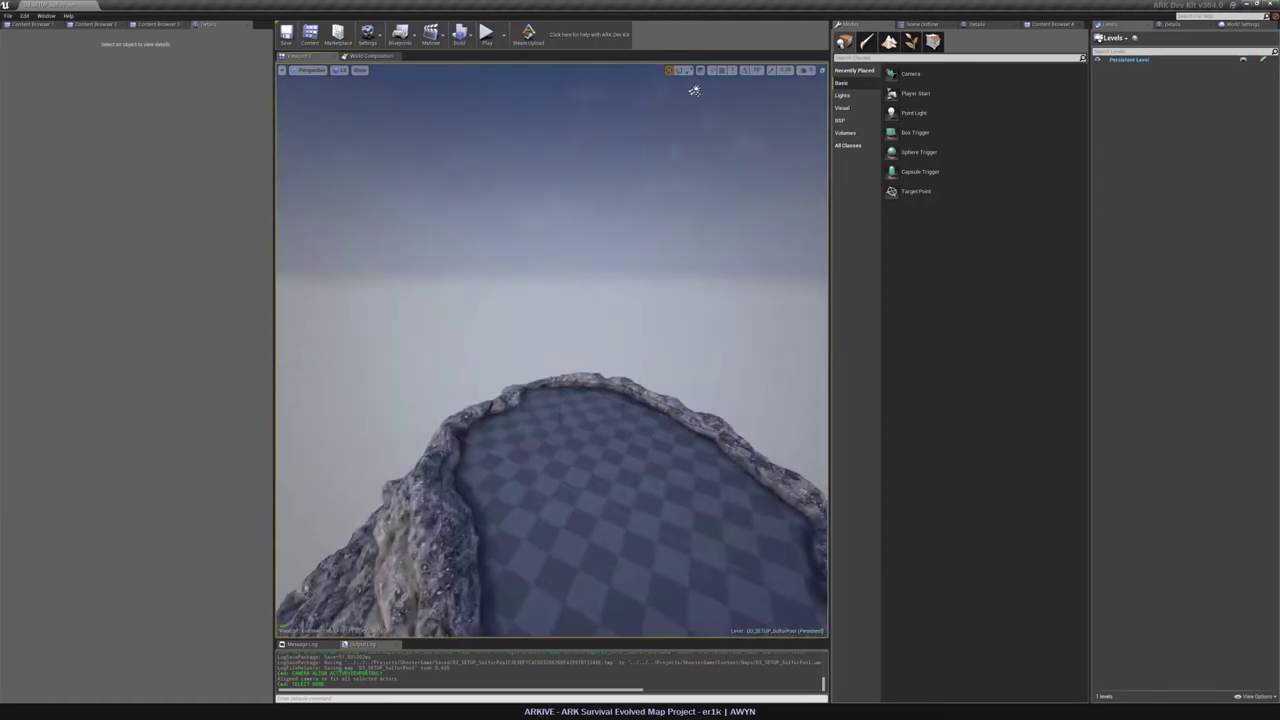
pyautogui.moveTo(552, 350); pyautogui.dragTo(430, 305, button='right')
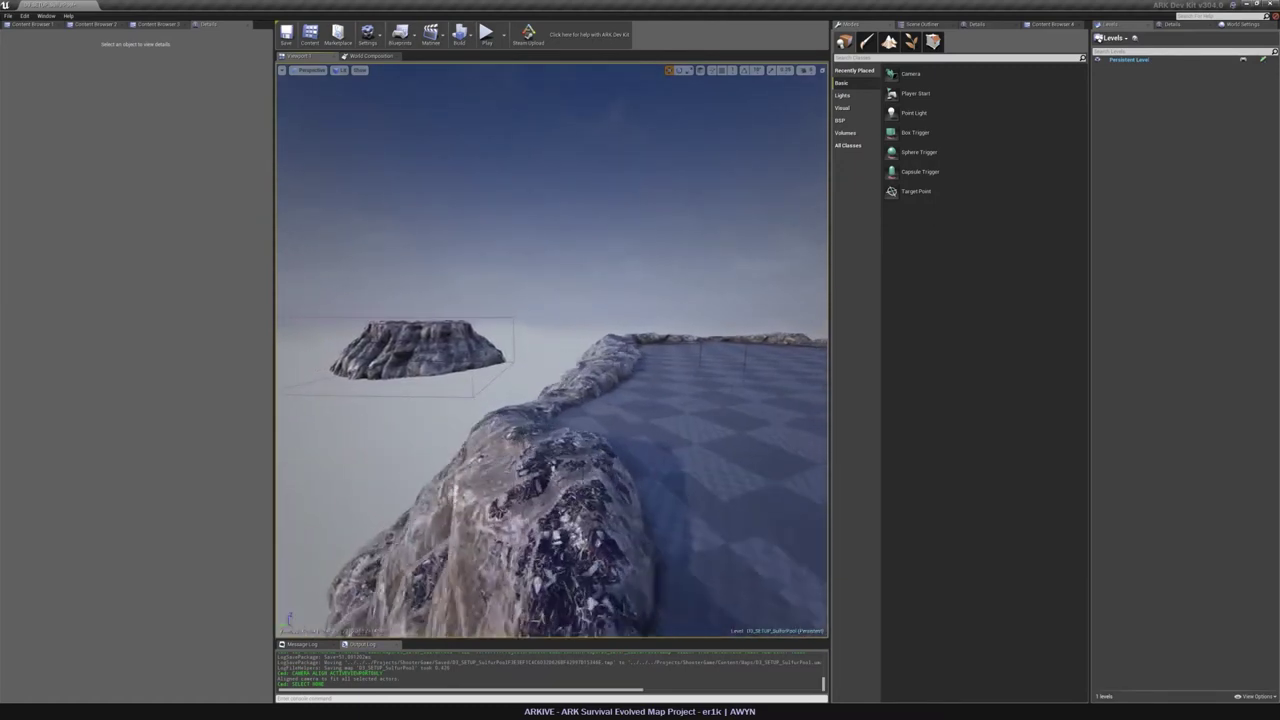
pyautogui.moveTo(552, 350); pyautogui.dragTo(550, 385, button='right')
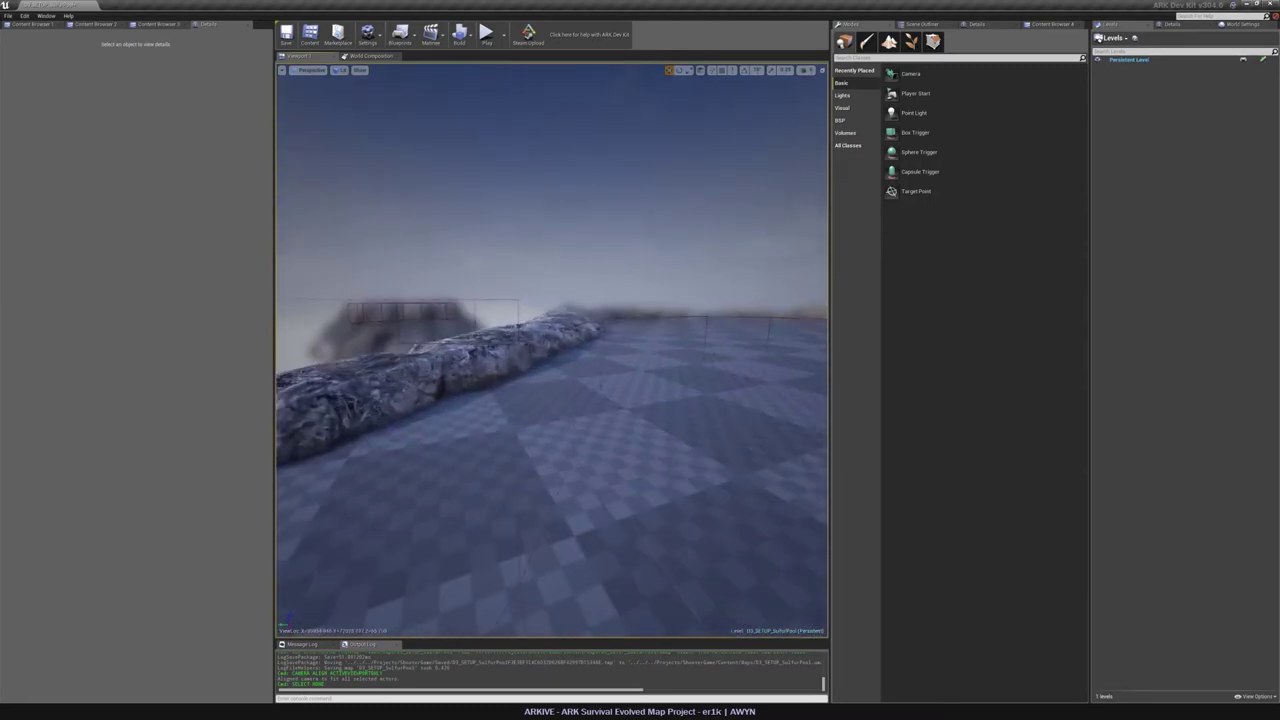
# Change a viewport show option, inspect the pool rim from outside and switch to the side view.
pyautogui.click(359, 71)
pyautogui.click(456, 329)
pyautogui.moveTo(548, 307); pyautogui.dragTo(680, 330, button='right')
pyautogui.moveTo(552, 350); pyautogui.dragTo(510, 352, button='right')
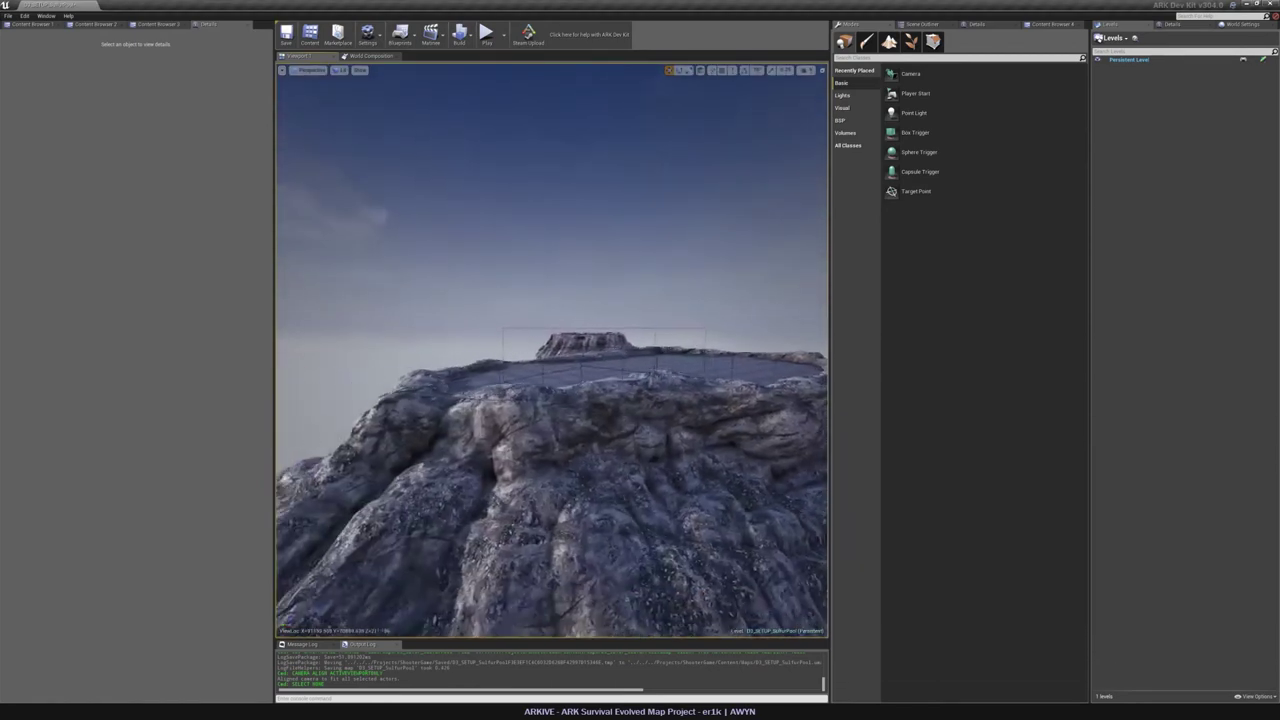
pyautogui.hotkey('alt', 'k')
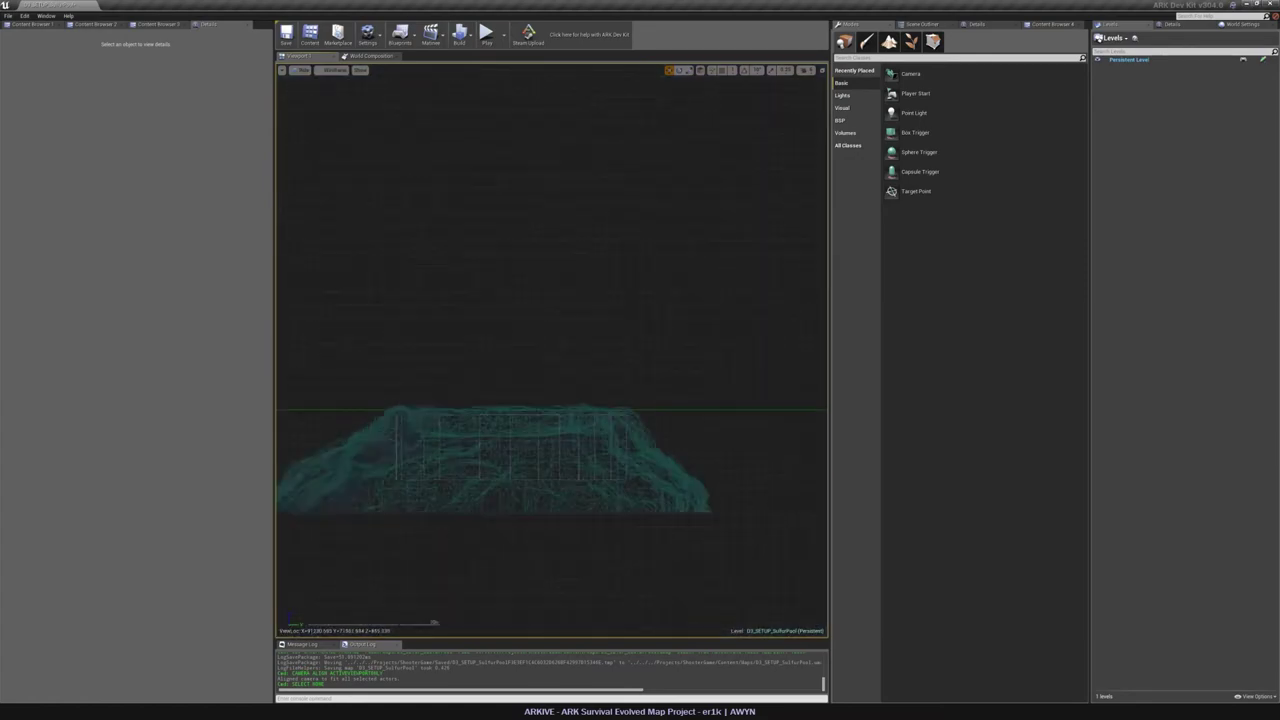
# Return to the perspective view and select the three PostProcess_Dome3_WaterPool volumes (A_1, B_1 and C_1).
pyautogui.hotkey('alt', 'g')
pyautogui.moveTo(552, 350); pyautogui.dragTo(785, 352, button='right')
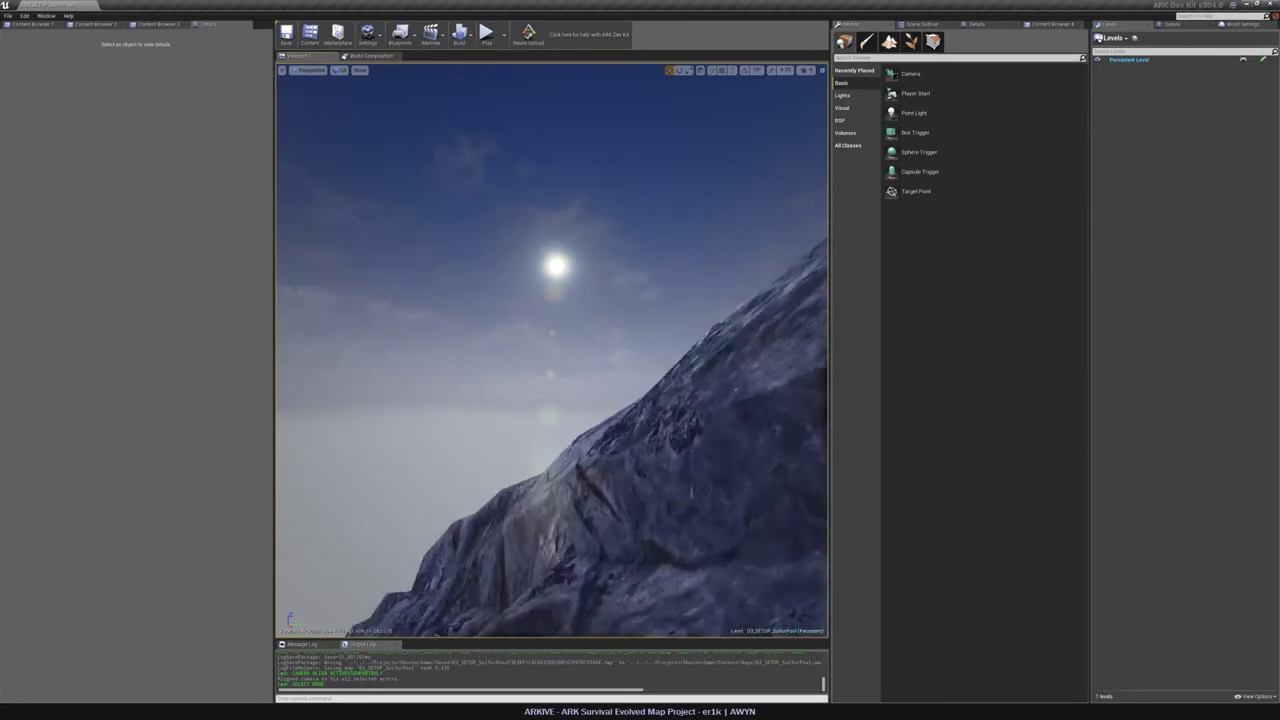
pyautogui.moveTo(552, 350); pyautogui.dragTo(690, 360, button='right')
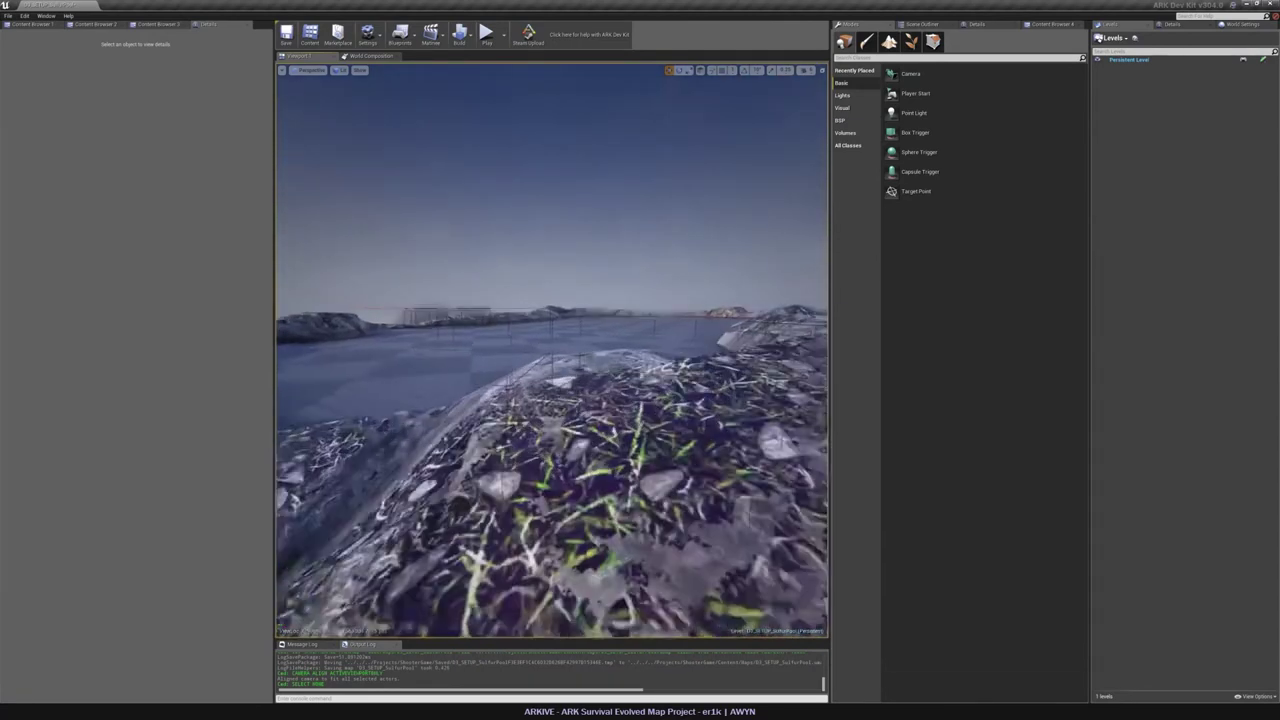
pyautogui.moveTo(552, 350); pyautogui.dragTo(425, 350, button='right')
pyautogui.click(924, 25)
pyautogui.keyDown('ctrl'); pyautogui.click(922, 193); pyautogui.keyUp('ctrl')
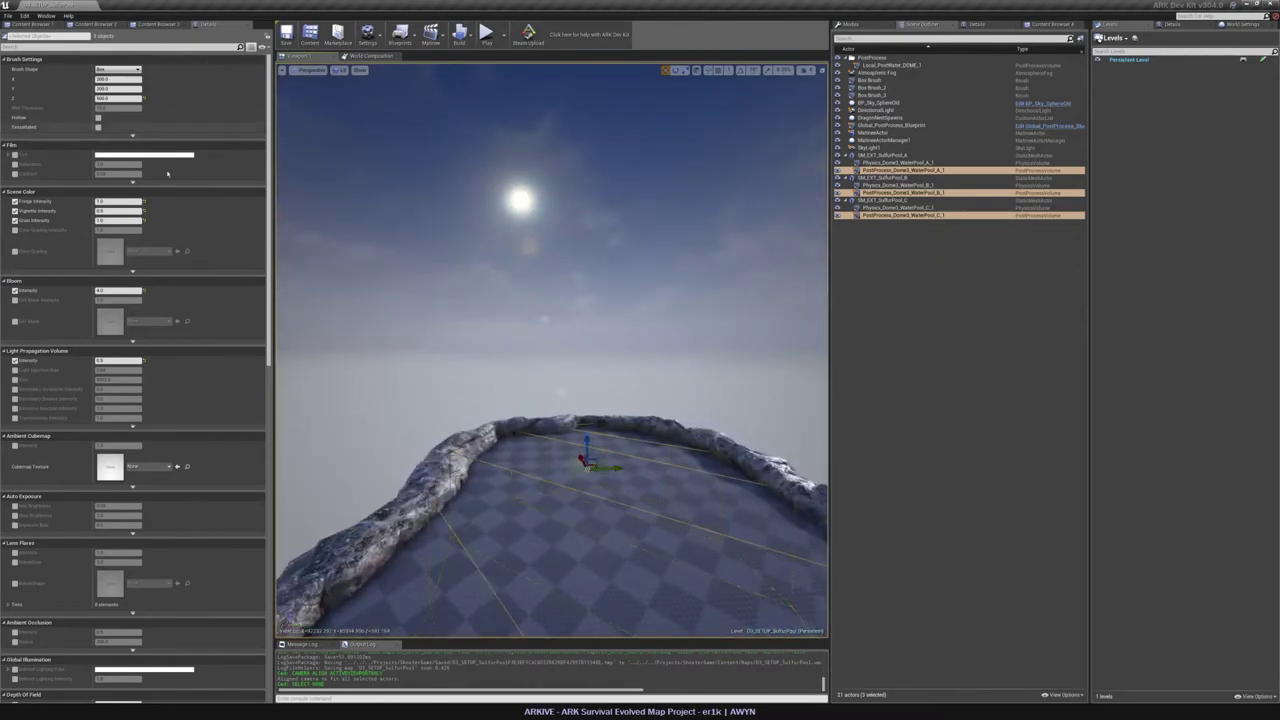
# Turn off the near and far transition region overrides in the volumes' Depth Of Field settings and adjust the focal region, checking the blur.
pyautogui.scroll(-5, 178, 484)
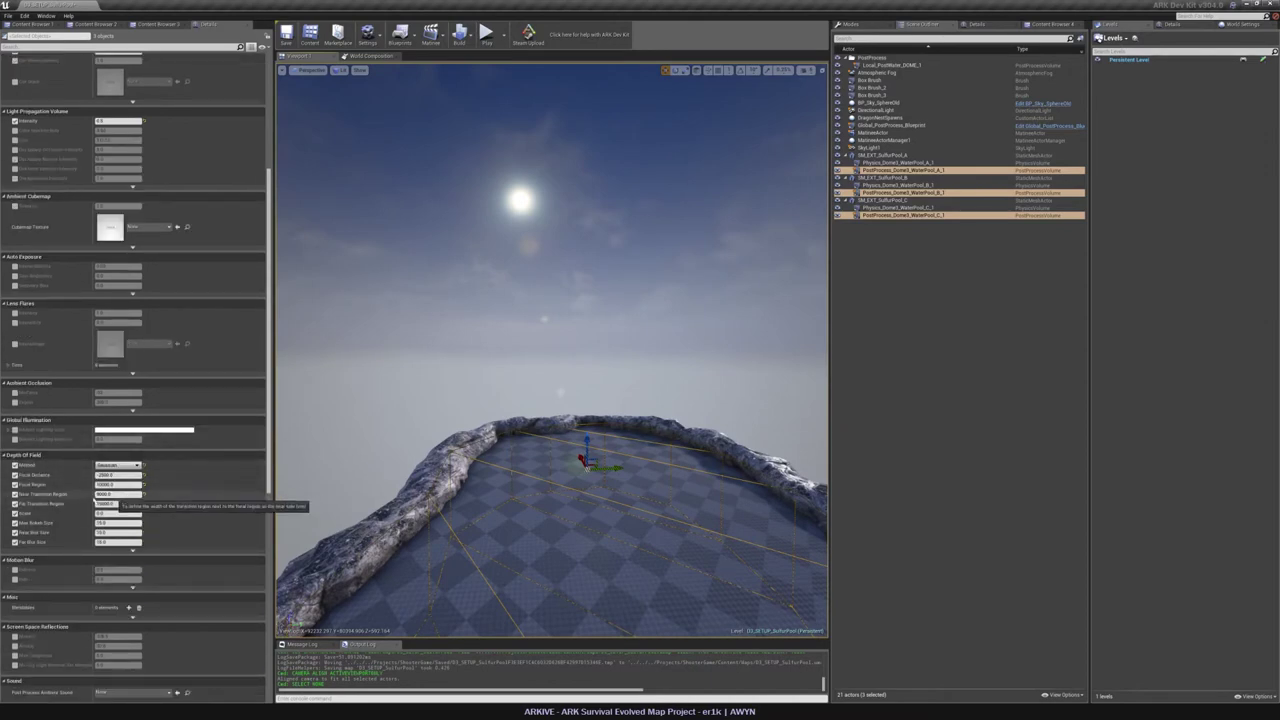
pyautogui.moveTo(552, 350); pyautogui.dragTo(506, 347, button='right')
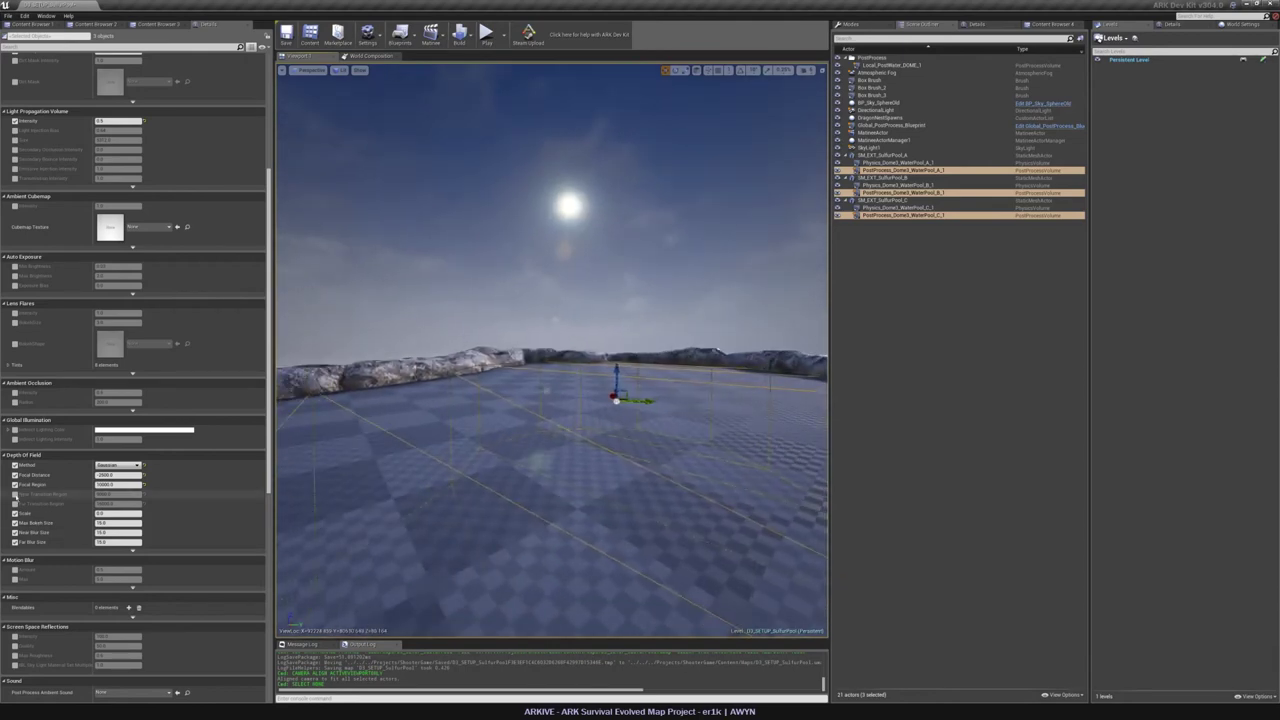
pyautogui.moveTo(470, 400); pyautogui.dragTo(511, 414, button='right')
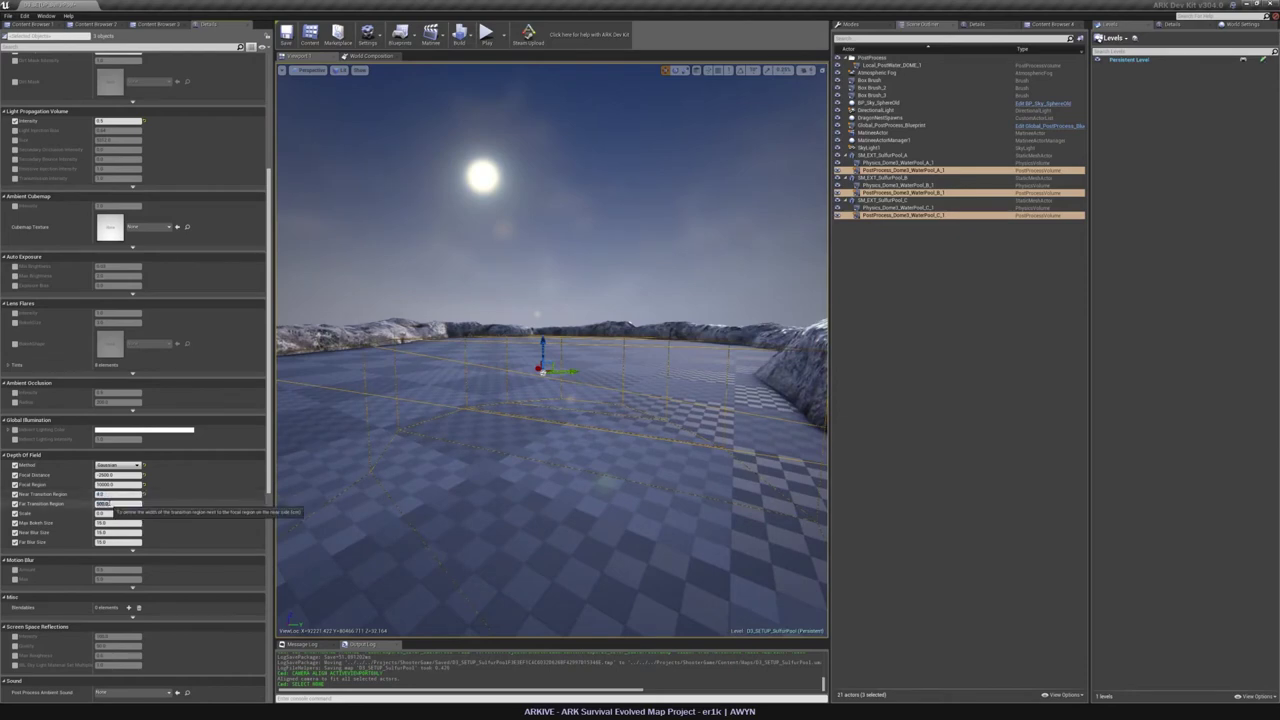
pyautogui.moveTo(470, 400); pyautogui.dragTo(427, 408, button='right')
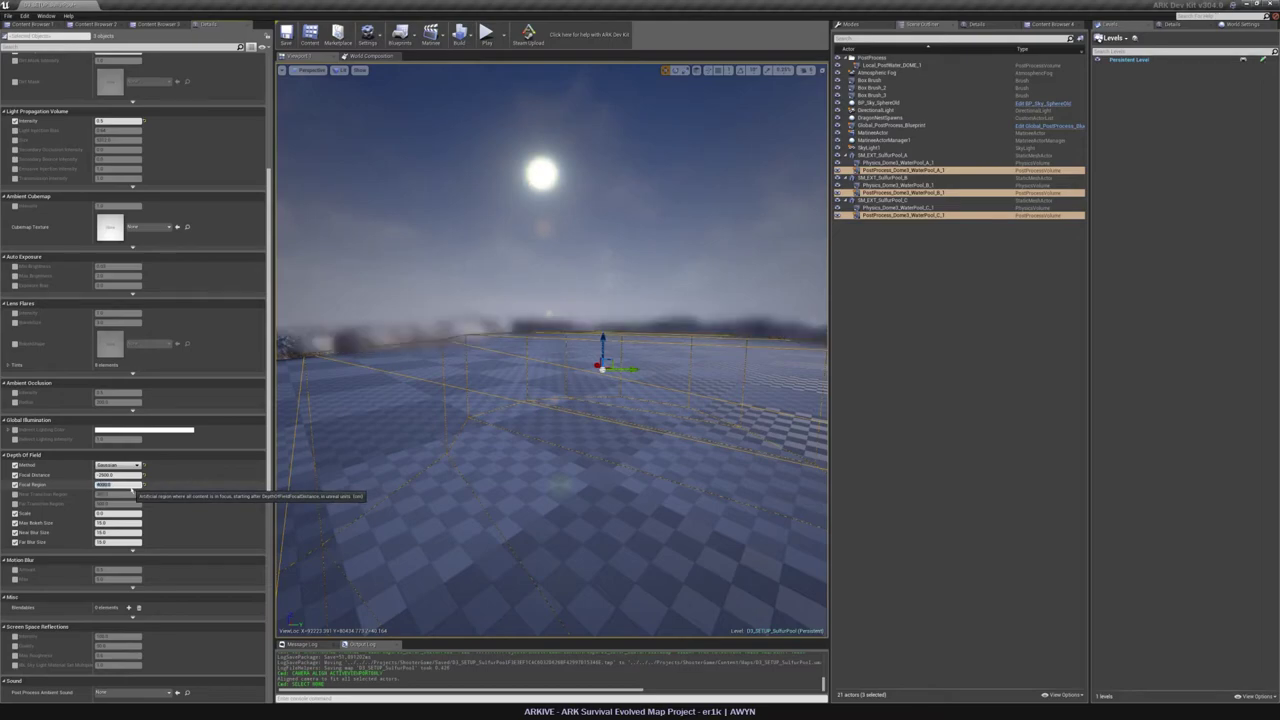
pyautogui.moveTo(605, 317); pyautogui.dragTo(640, 318, button='right')
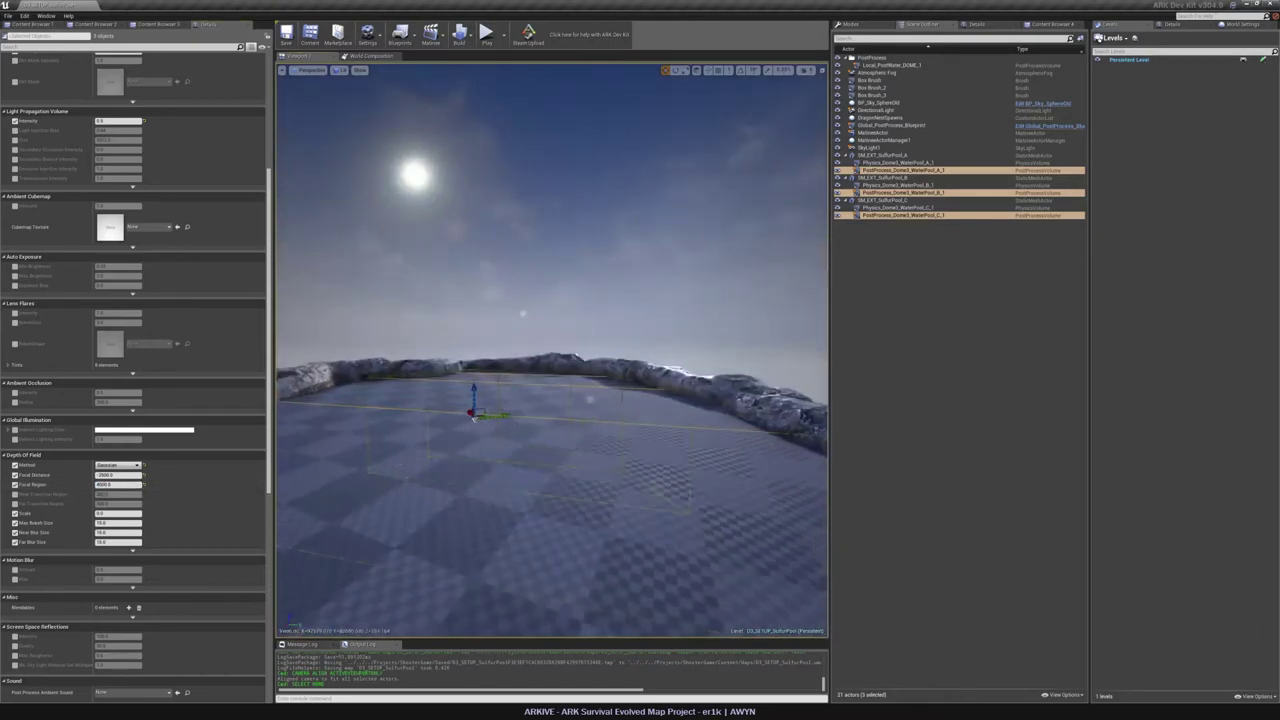
pyautogui.moveTo(552, 350); pyautogui.dragTo(480, 350, button='right')
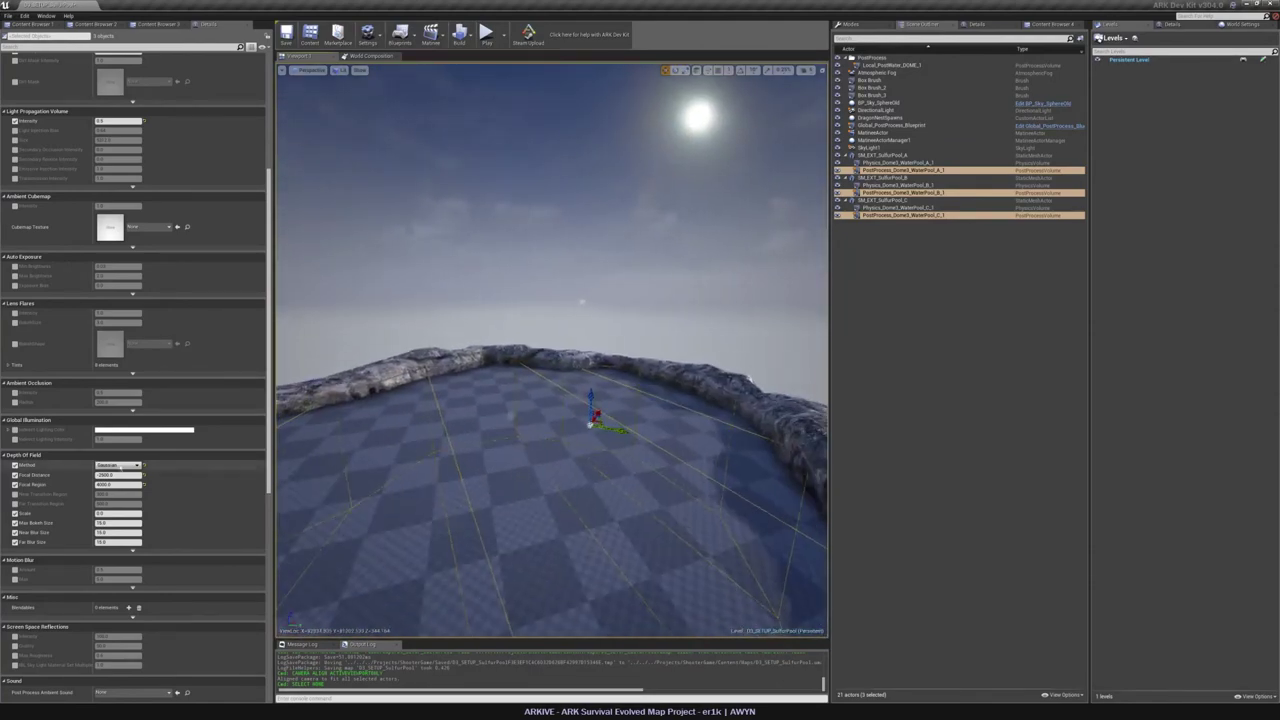
# Try the BokehDOF depth of field method on the three volumes and switch back to Gaussian.
pyautogui.moveTo(340, 440); pyautogui.dragTo(370, 420, button='right')
pyautogui.click(119, 465)
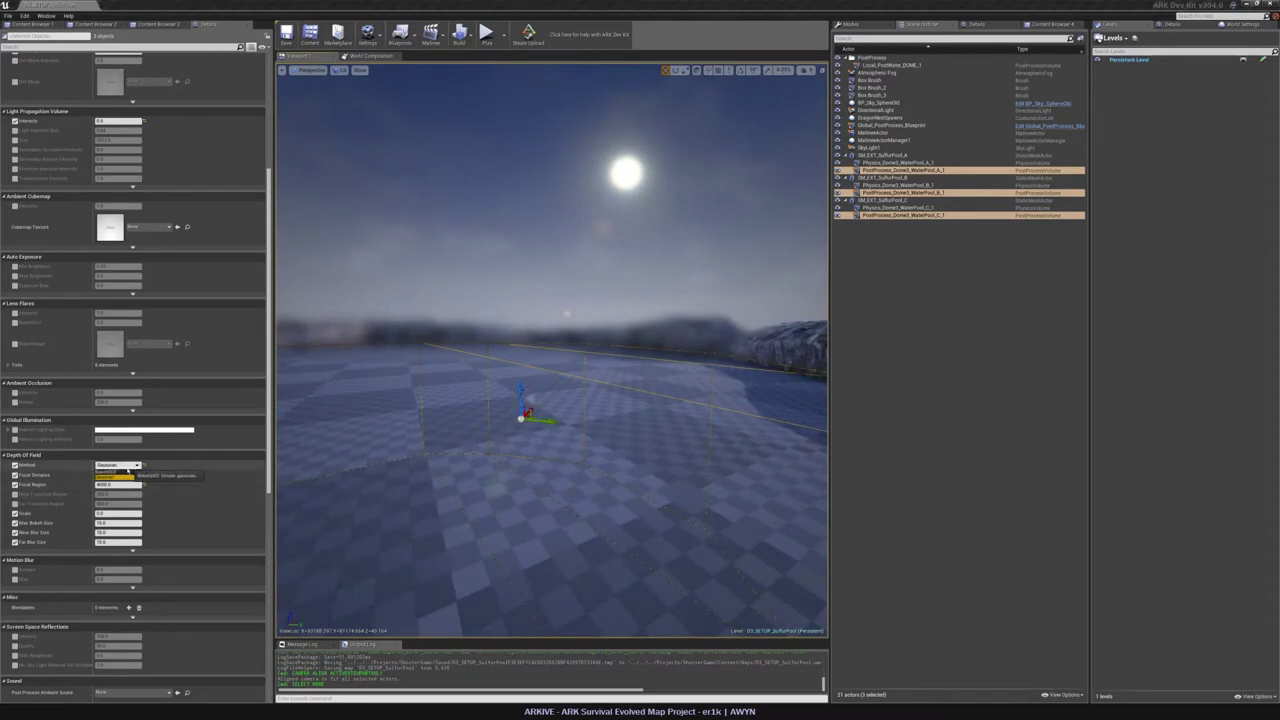
pyautogui.click(119, 475)
pyautogui.moveTo(340, 460); pyautogui.dragTo(285, 462, button='right')
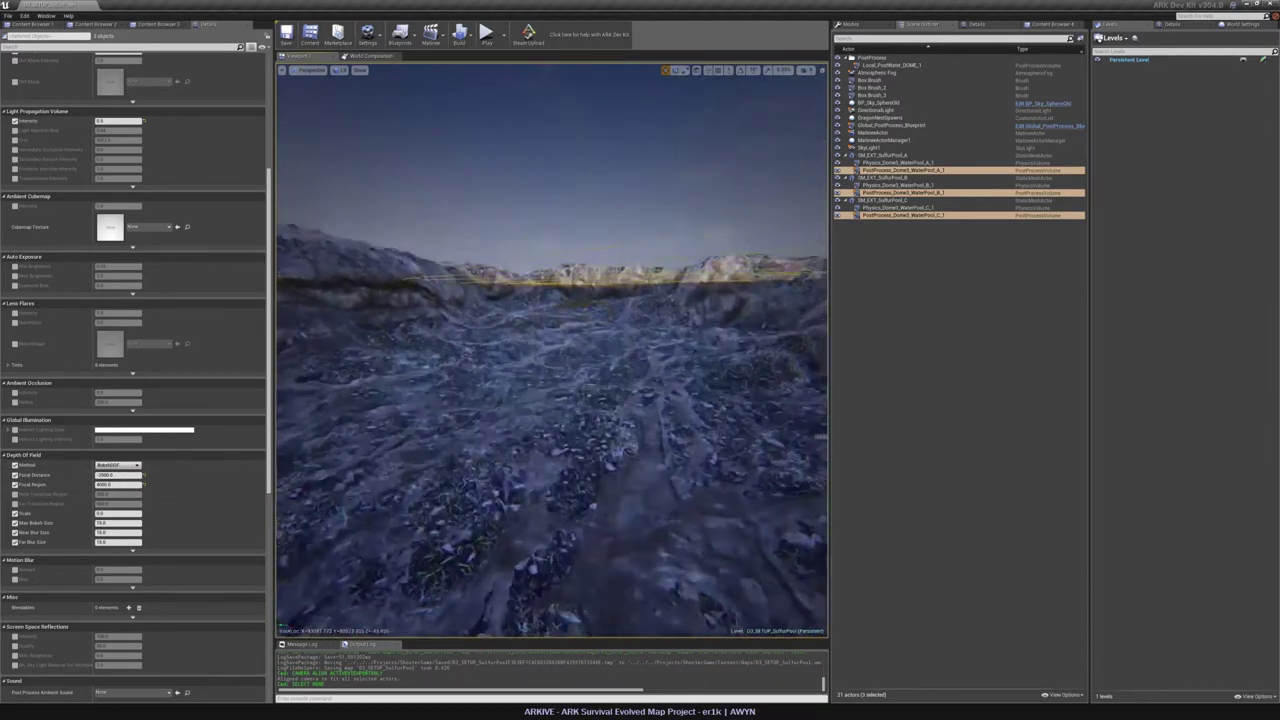
pyautogui.moveTo(400, 460); pyautogui.dragTo(500, 456, button='right')
pyautogui.click(118, 465)
pyautogui.click(112, 482)
# Set the Blend Radius of the three post process volumes to 0.
pyautogui.scroll(3, 197, 232)
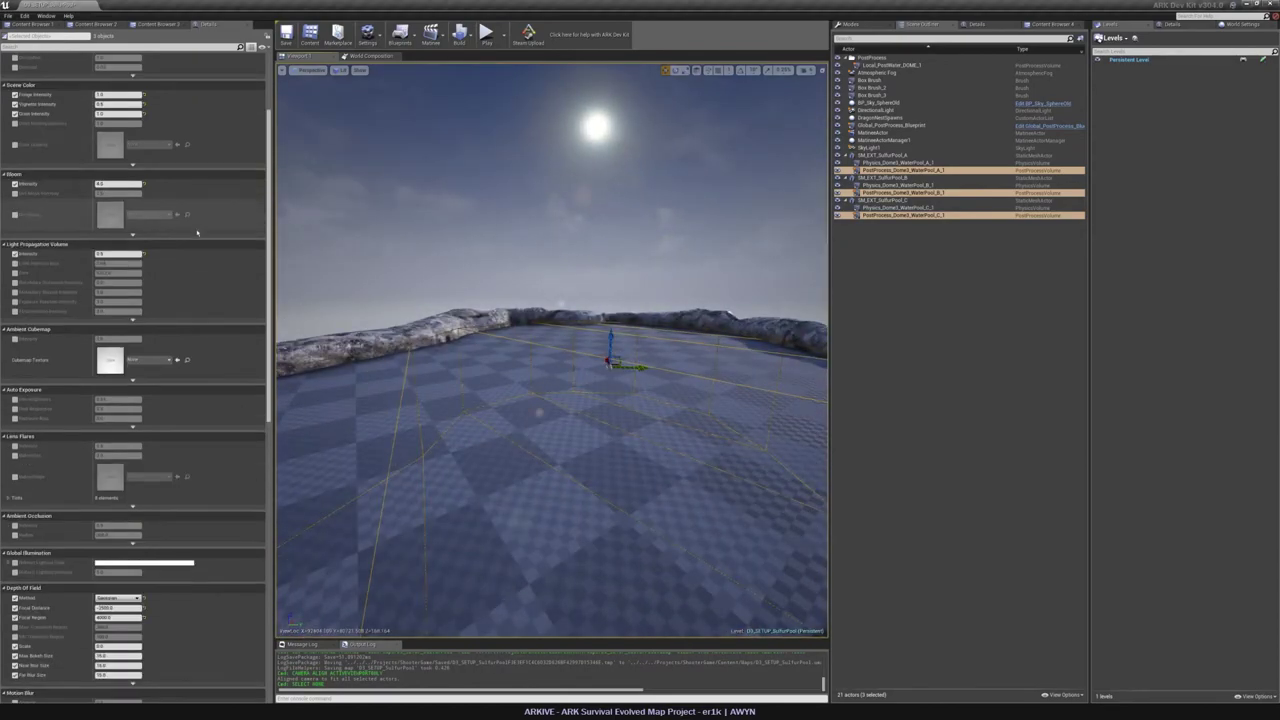
pyautogui.scroll(3, 117, 134)
pyautogui.scroll(-7, 62, 88)
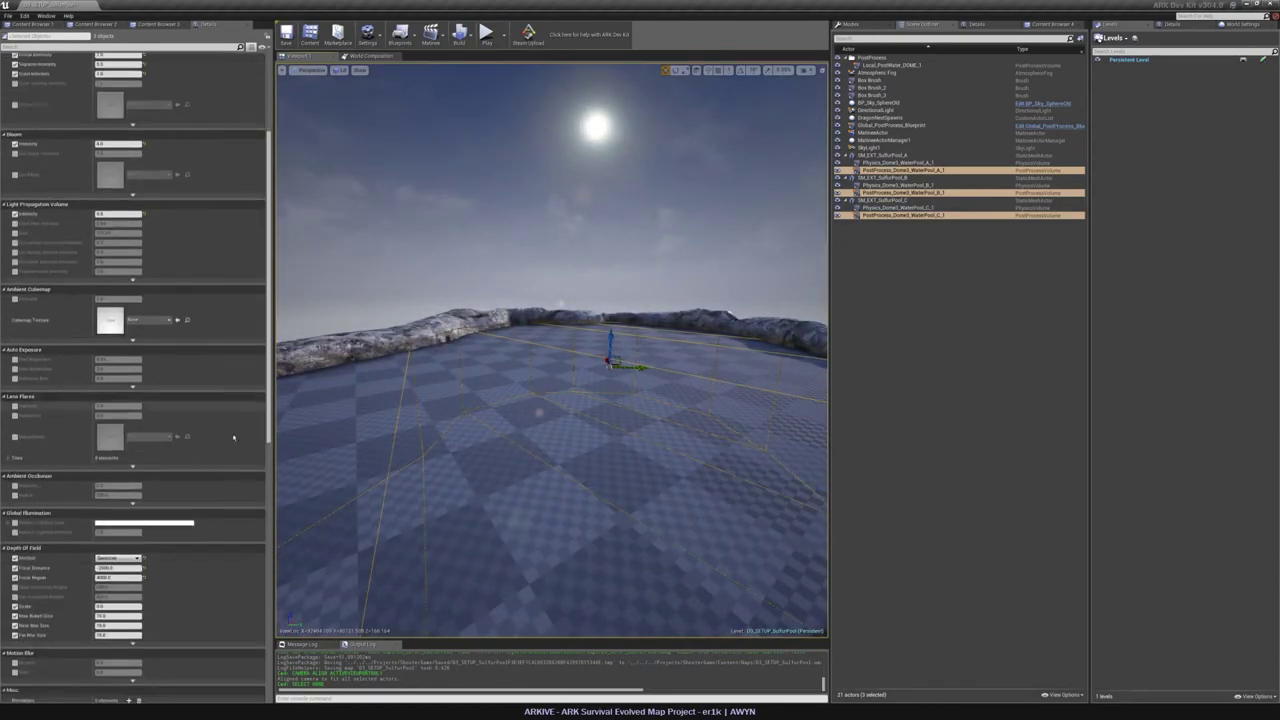
pyautogui.scroll(-2, 160, 578)
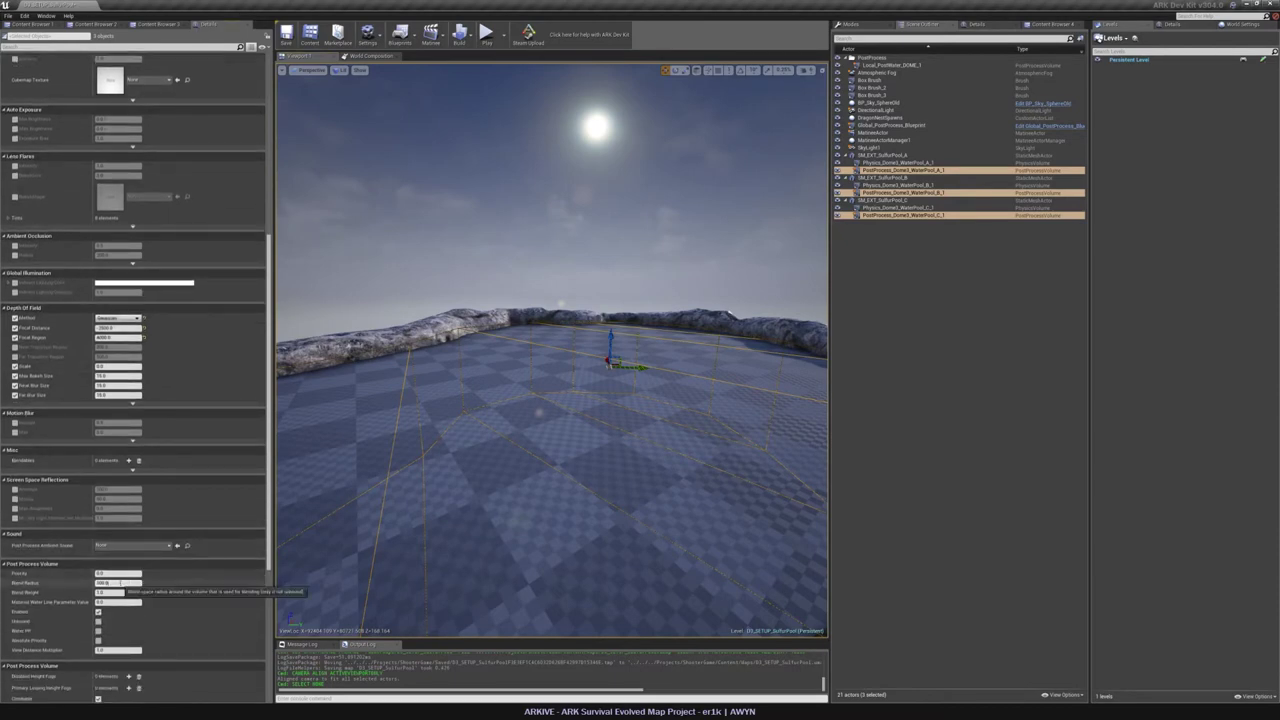
pyautogui.moveTo(450, 440); pyautogui.dragTo(480, 405, button='right')
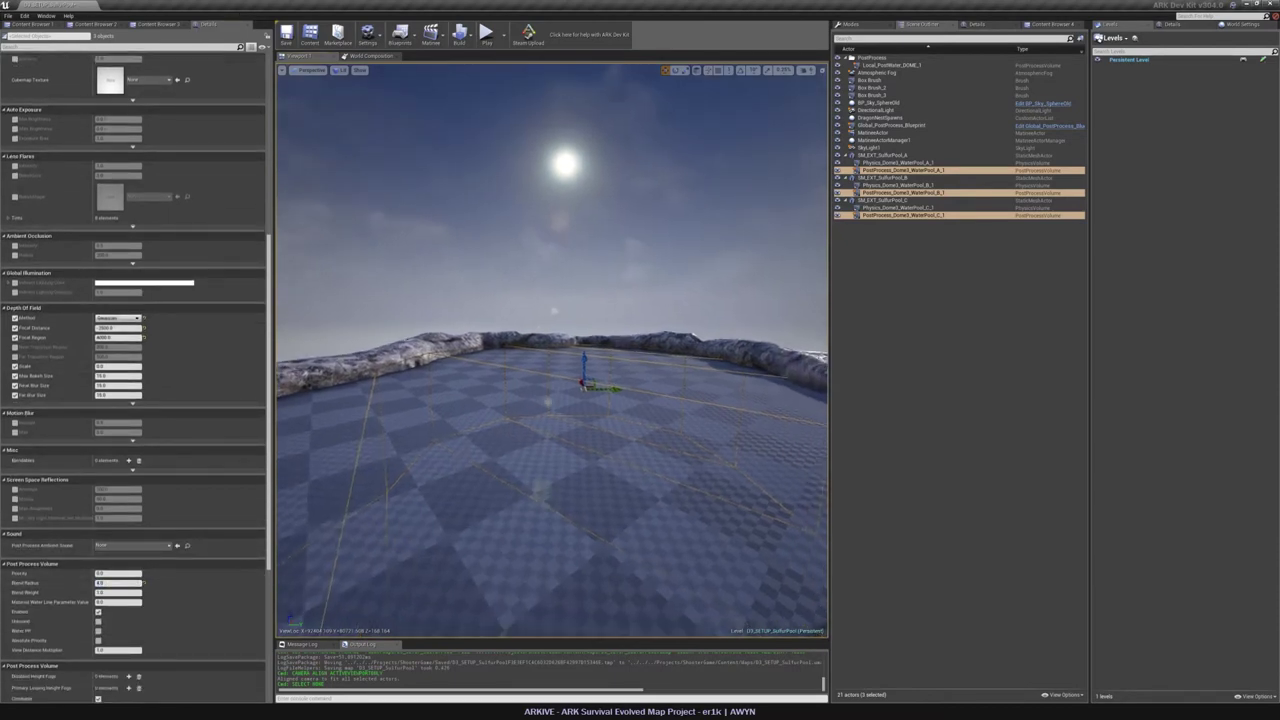
pyautogui.press('a')
pyautogui.press('d')
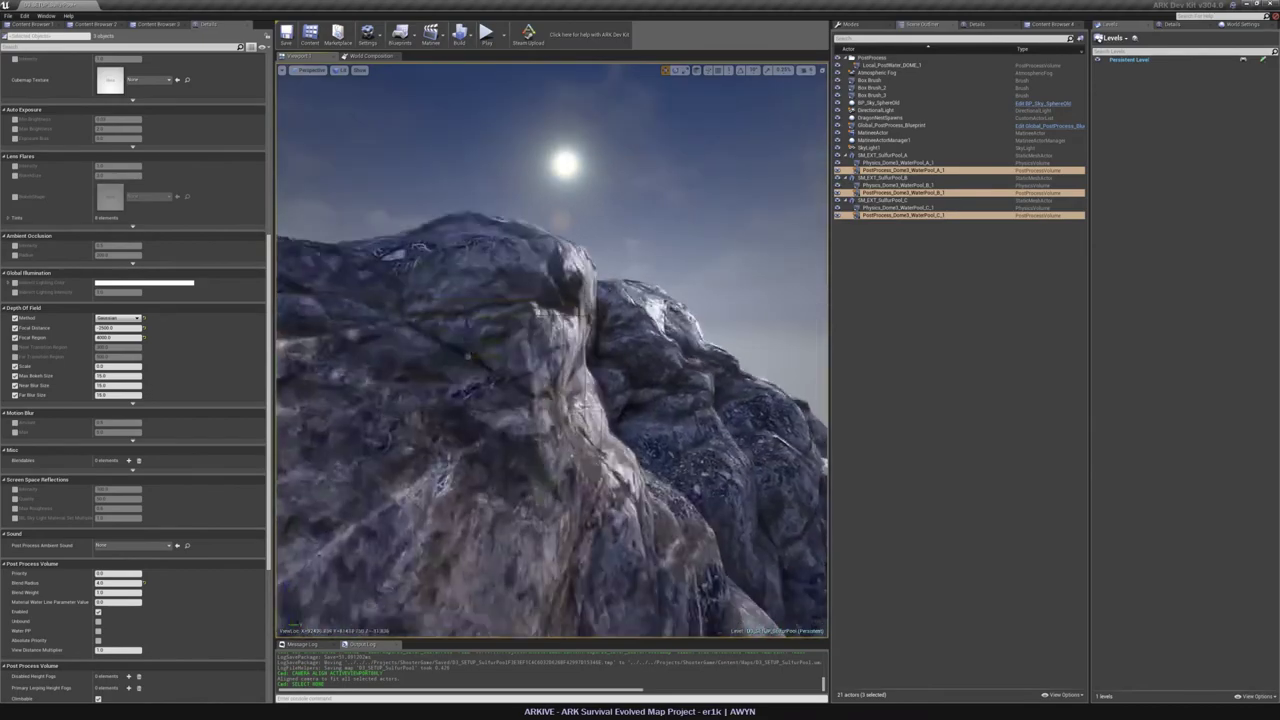
# Check the pools from outside, deselect the volumes and save the level.
pyautogui.press('w')
pyautogui.moveTo(480, 405); pyautogui.dragTo(330, 400, button='right')
pyautogui.press('w')
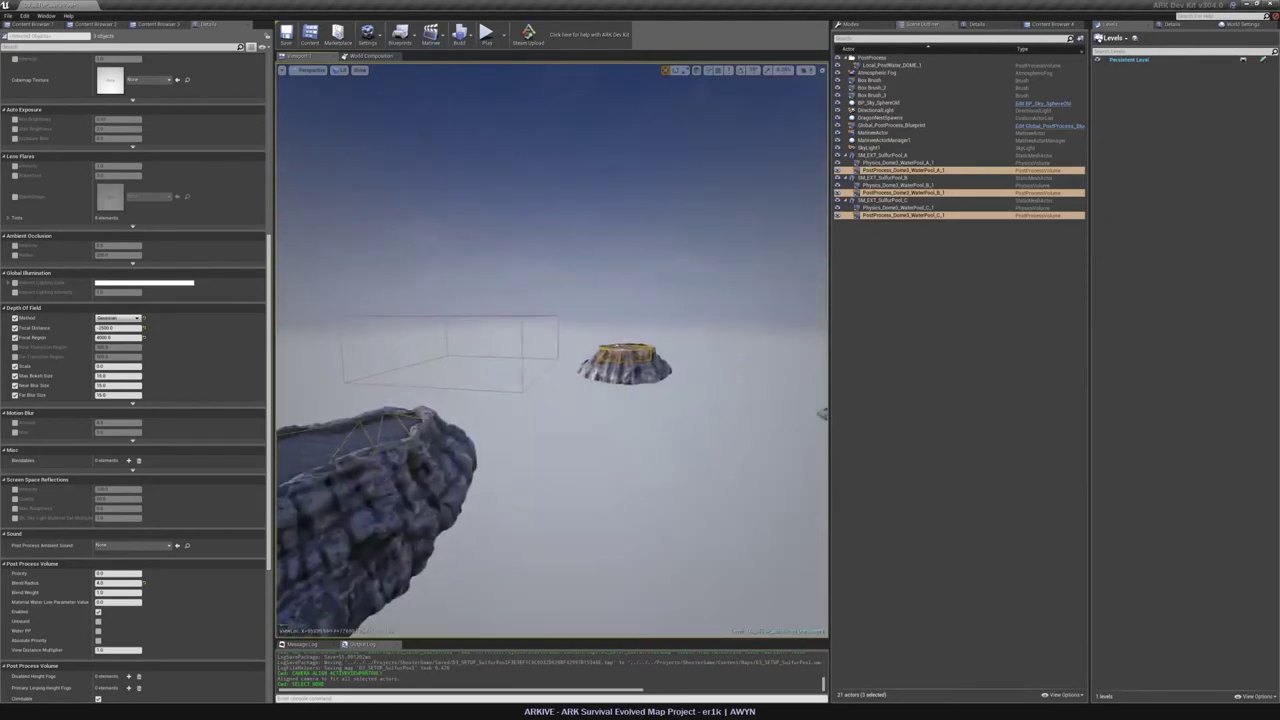
pyautogui.moveTo(510, 392); pyautogui.dragTo(550, 412, button='right')
pyautogui.press('Escape')
pyautogui.hotkey('ctrl', 's')
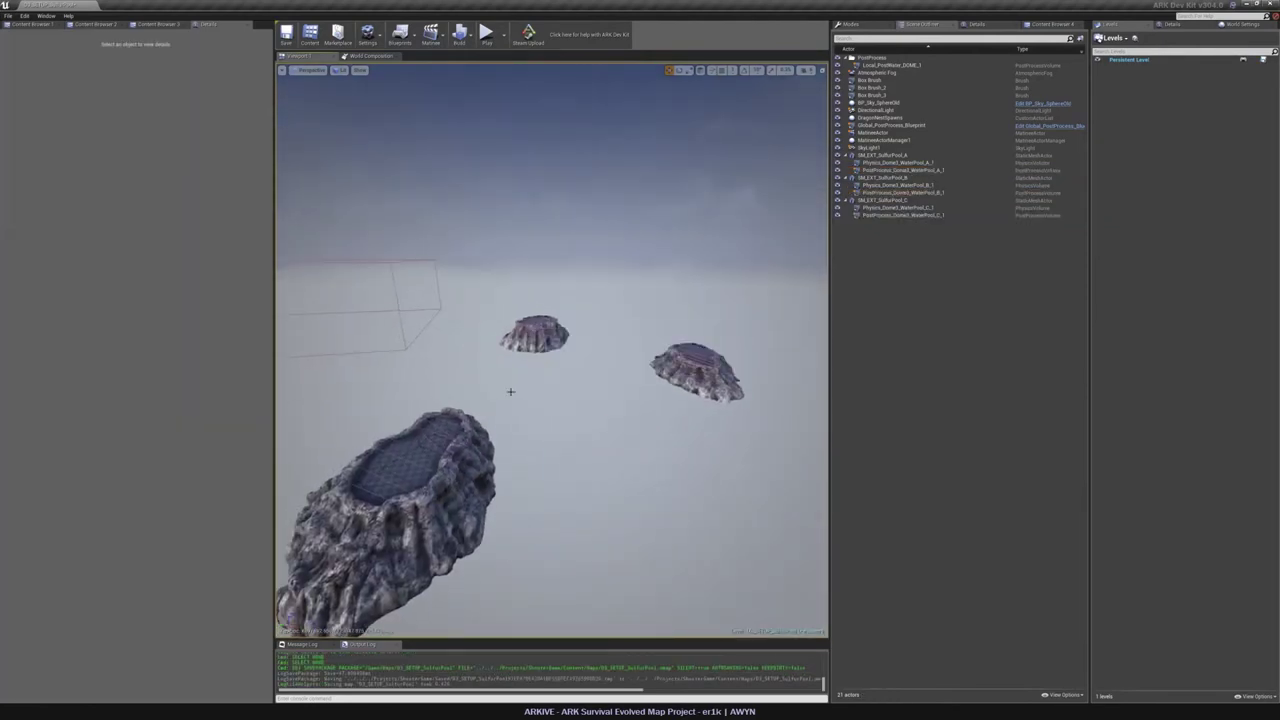
pyautogui.click(414, 455)
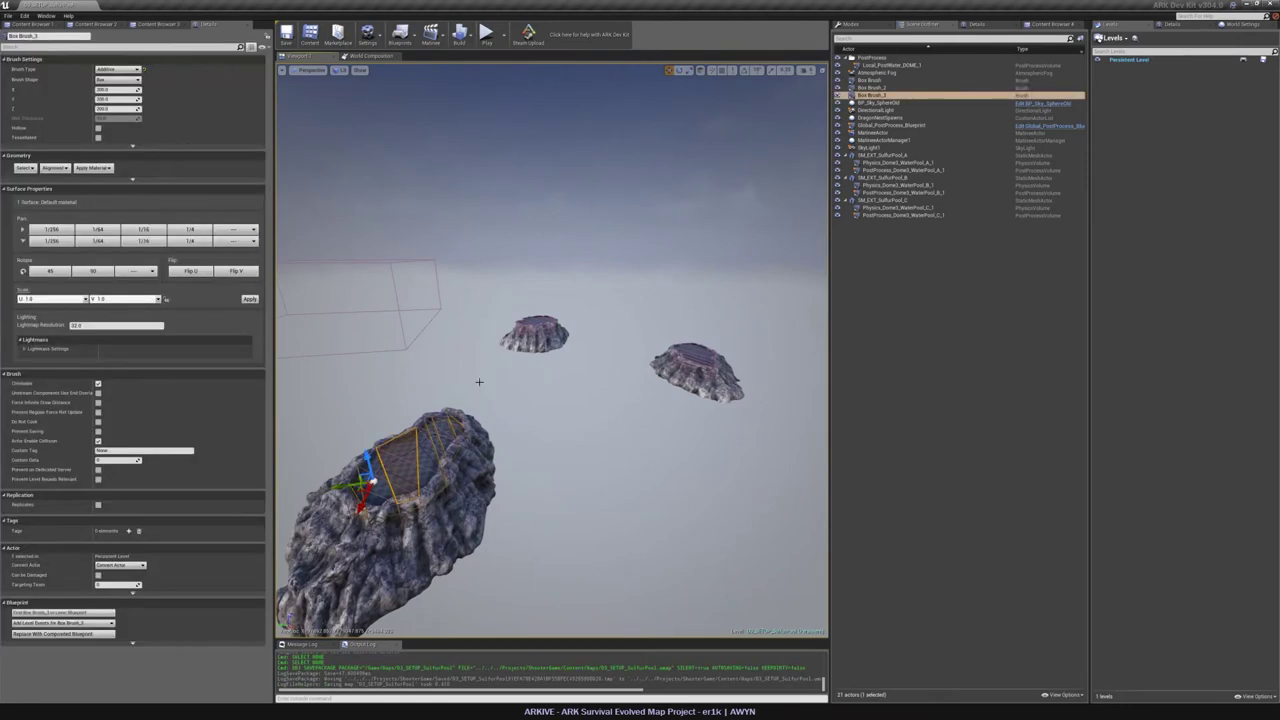
pyautogui.click(479, 382)
pyautogui.click(416, 450)
pyautogui.moveTo(416, 450); pyautogui.dragTo(425, 530, button='right')
pyautogui.press('w')
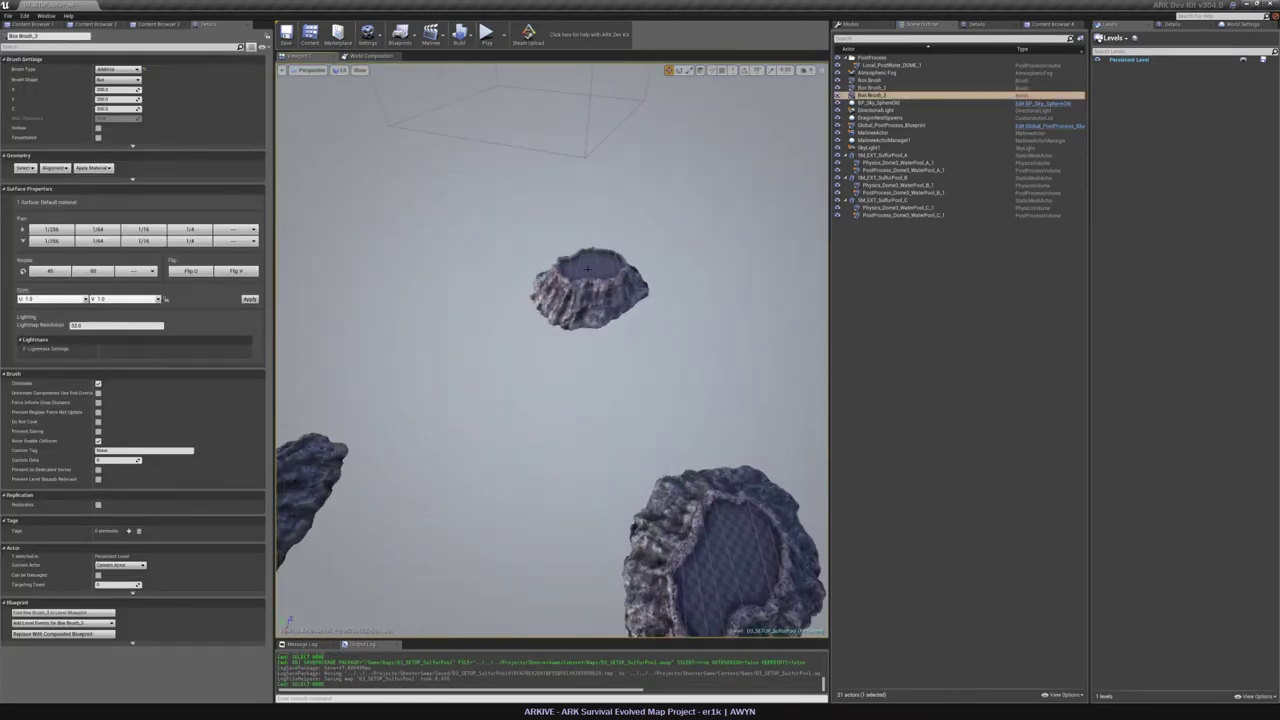
pyautogui.keyDown('ctrl'); pyautogui.click(588, 268); pyautogui.keyUp('ctrl')
pyautogui.keyDown('ctrl'); pyautogui.click(729, 530); pyautogui.keyUp('ctrl')
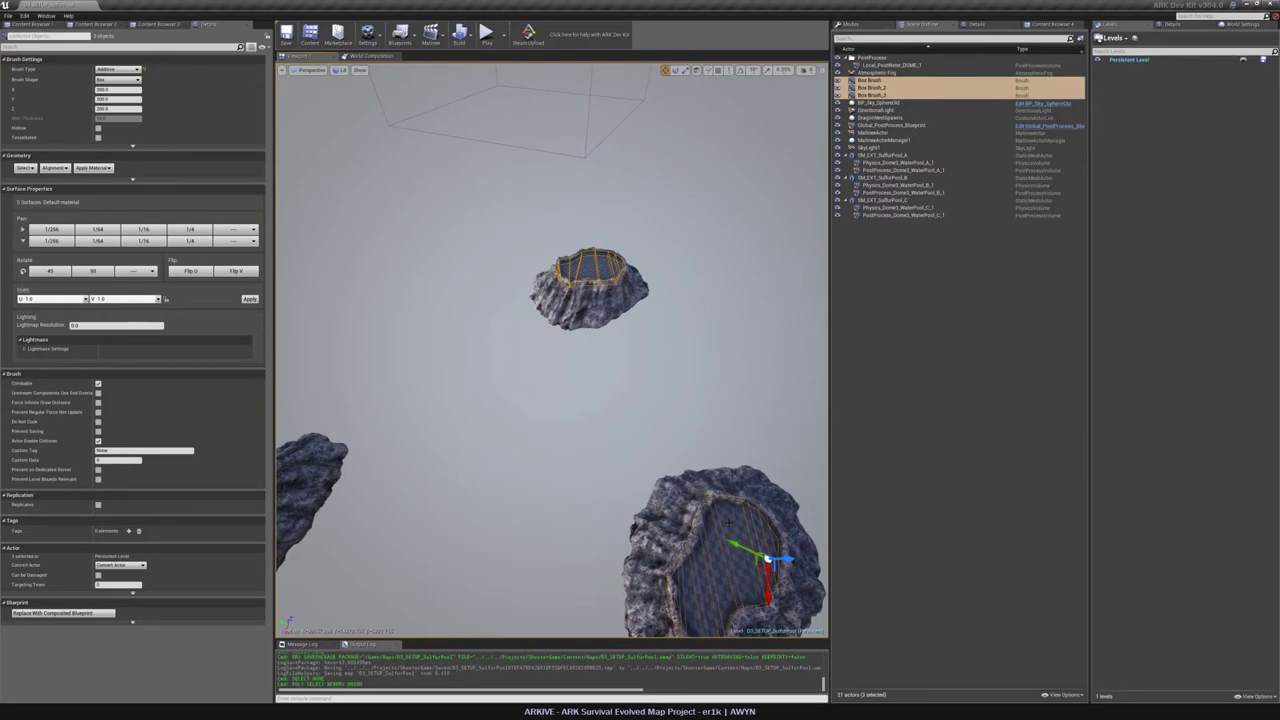
pyautogui.rightClick(728, 522)
pyautogui.click(724, 503)
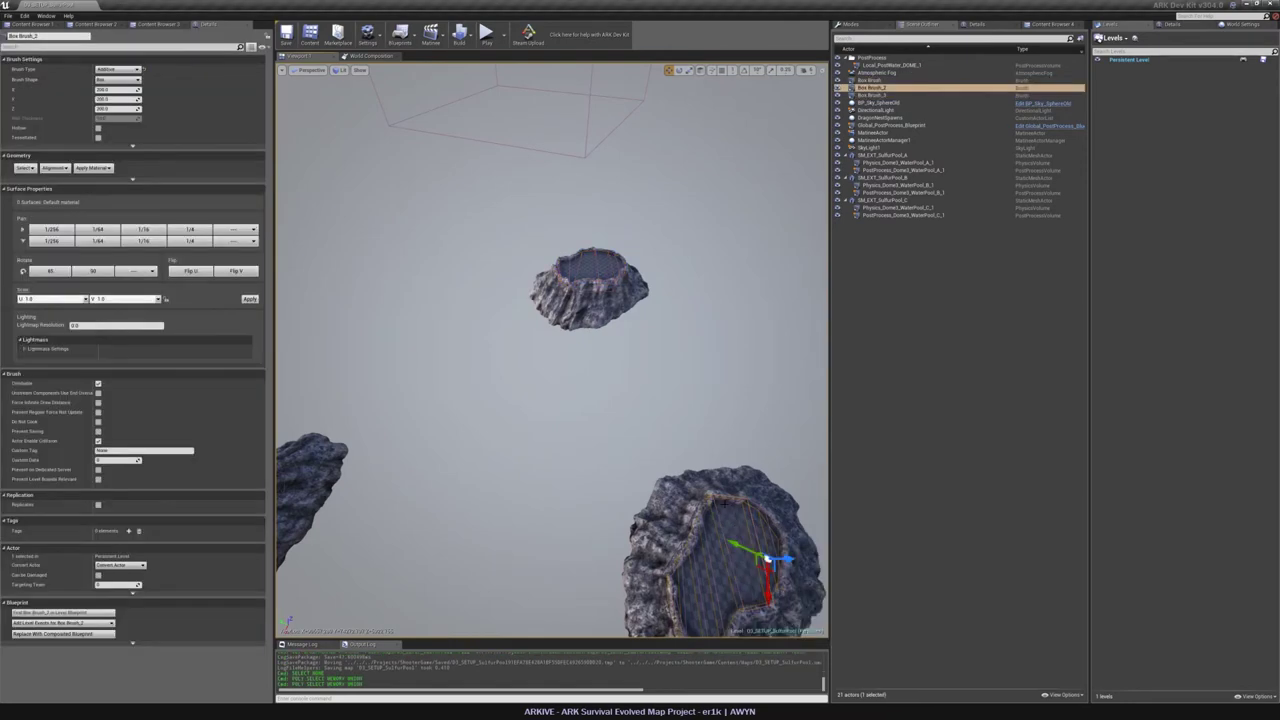
pyautogui.hotkey('ctrl', 'a')
pyautogui.press('Escape')
pyautogui.moveTo(510, 450); pyautogui.dragTo(520, 400, button='right')
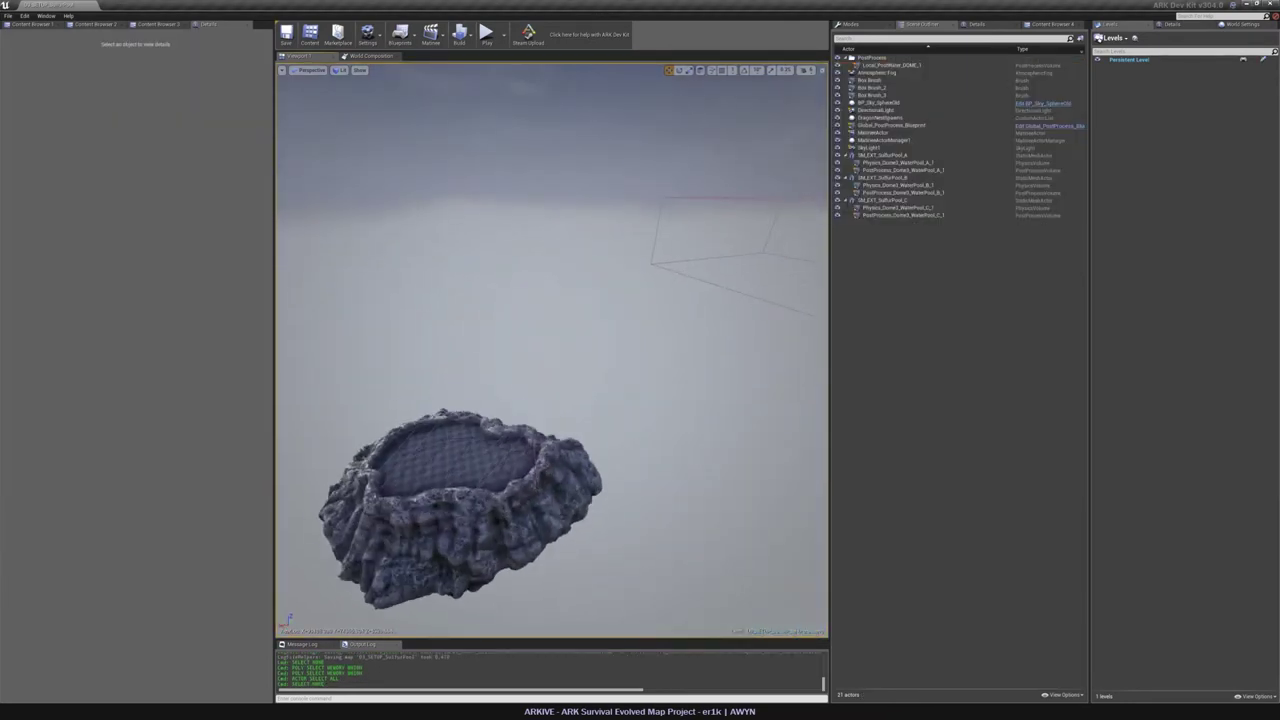
# Select Box Brush, Box Brush_2 and Box Brush_3 together and inspect them against the pool rims.
pyautogui.click(482, 456)
pyautogui.moveTo(482, 456); pyautogui.dragTo(570, 456, button='right')
pyautogui.keyDown('ctrl'); pyautogui.click(872, 81); pyautogui.keyUp('ctrl')
pyautogui.keyDown('ctrl'); pyautogui.click(870, 88); pyautogui.keyUp('ctrl')
pyautogui.moveTo(680, 300)
pyautogui.mouseDown(button='right')
pyautogui.moveTo(780, 290)
pyautogui.moveTo(690, 340)
pyautogui.moveTo(600, 290)
pyautogui.moveTo(590, 360)
pyautogui.moveTo(570, 310)
pyautogui.moveTo(620, 330)
pyautogui.moveTo(600, 325)
pyautogui.moveTo(555, 370)
pyautogui.moveTo(725, 335)
pyautogui.moveTo(685, 335)
pyautogui.moveTo(765, 338)
pyautogui.moveTo(660, 343)
pyautogui.moveTo(750, 340)
pyautogui.mouseUp(button='right')
pyautogui.moveTo(496, 207)
pyautogui.mouseDown(button='right')
pyautogui.moveTo(481, 181)
pyautogui.moveTo(669, 195)
pyautogui.moveTo(718, 184)
pyautogui.moveTo(563, 210)
pyautogui.moveTo(590, 206)
pyautogui.mouseUp(button='right')
pyautogui.moveTo(603, 385); pyautogui.dragTo(551, 306, button='right')
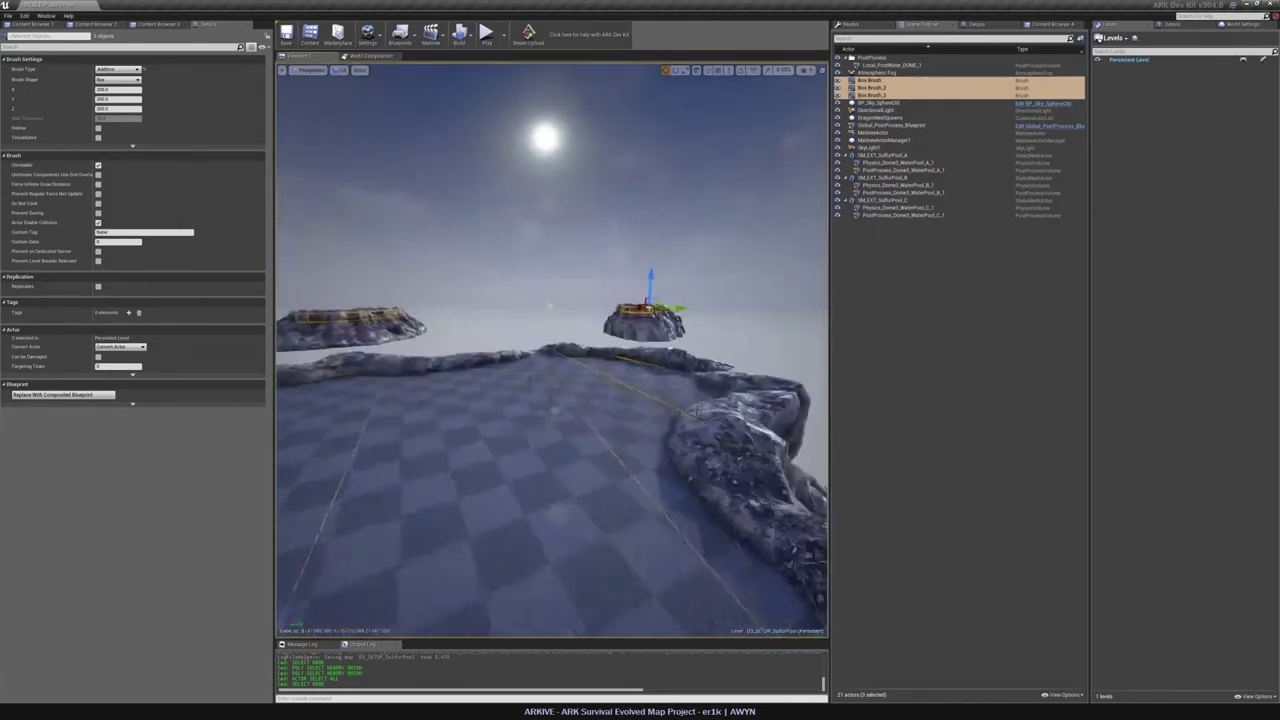
# Raise the lower vertices of the three brushes with geometry editing in the side view, and return to perspective and placement mode.
pyautogui.hotkey('alt', 'k')
pyautogui.click(851, 24)
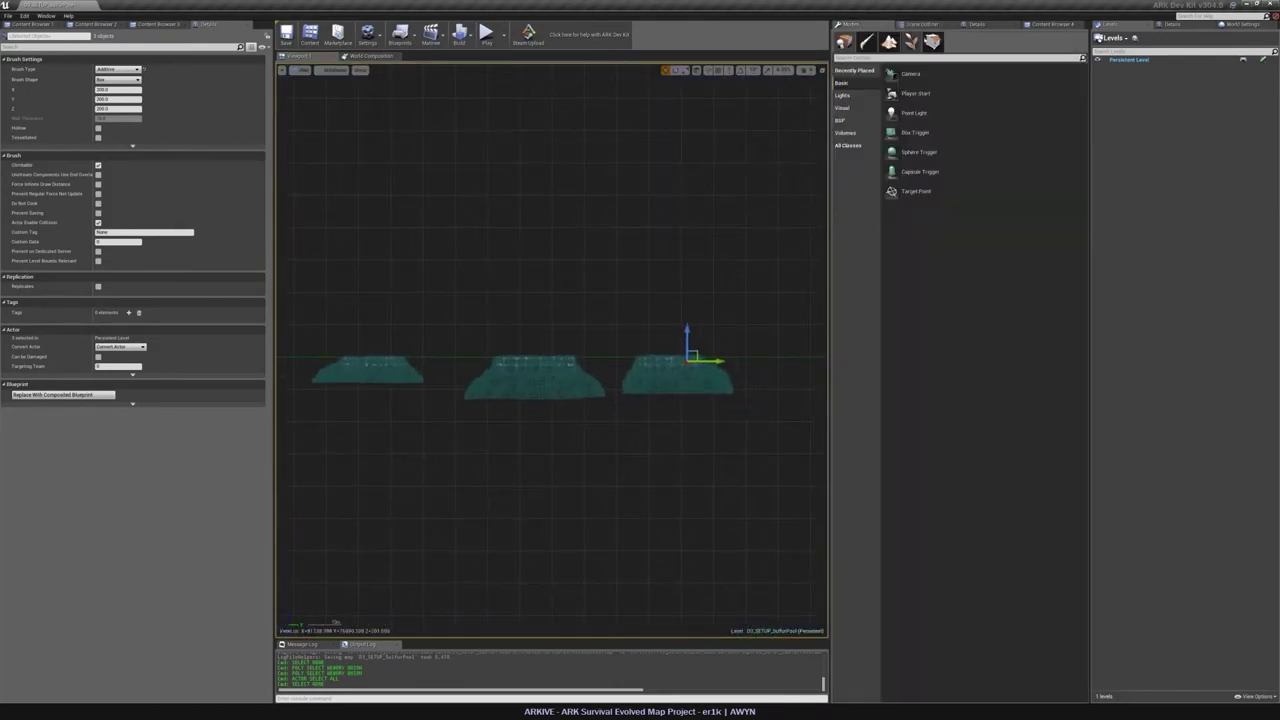
pyautogui.click(932, 41)
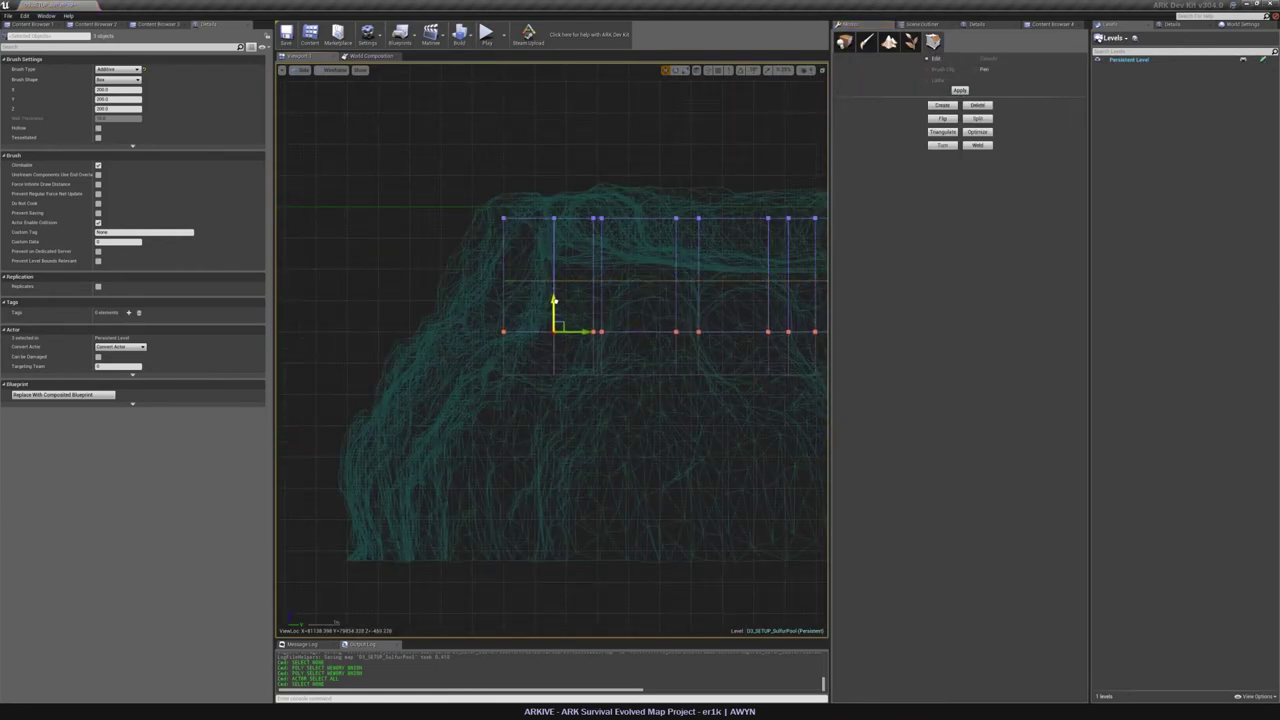
pyautogui.moveTo(600, 302)
pyautogui.mouseDown(button='right')
pyautogui.moveTo(552, 305)
pyautogui.moveTo(593, 305)
pyautogui.moveTo(583, 418)
pyautogui.moveTo(640, 396)
pyautogui.moveTo(590, 396)
pyautogui.moveTo(580, 420)
pyautogui.moveTo(594, 400)
pyautogui.moveTo(586, 430)
pyautogui.moveTo(600, 396)
pyautogui.moveTo(602, 420)
pyautogui.mouseUp(button='right')
pyautogui.hotkey('alt', 'g')
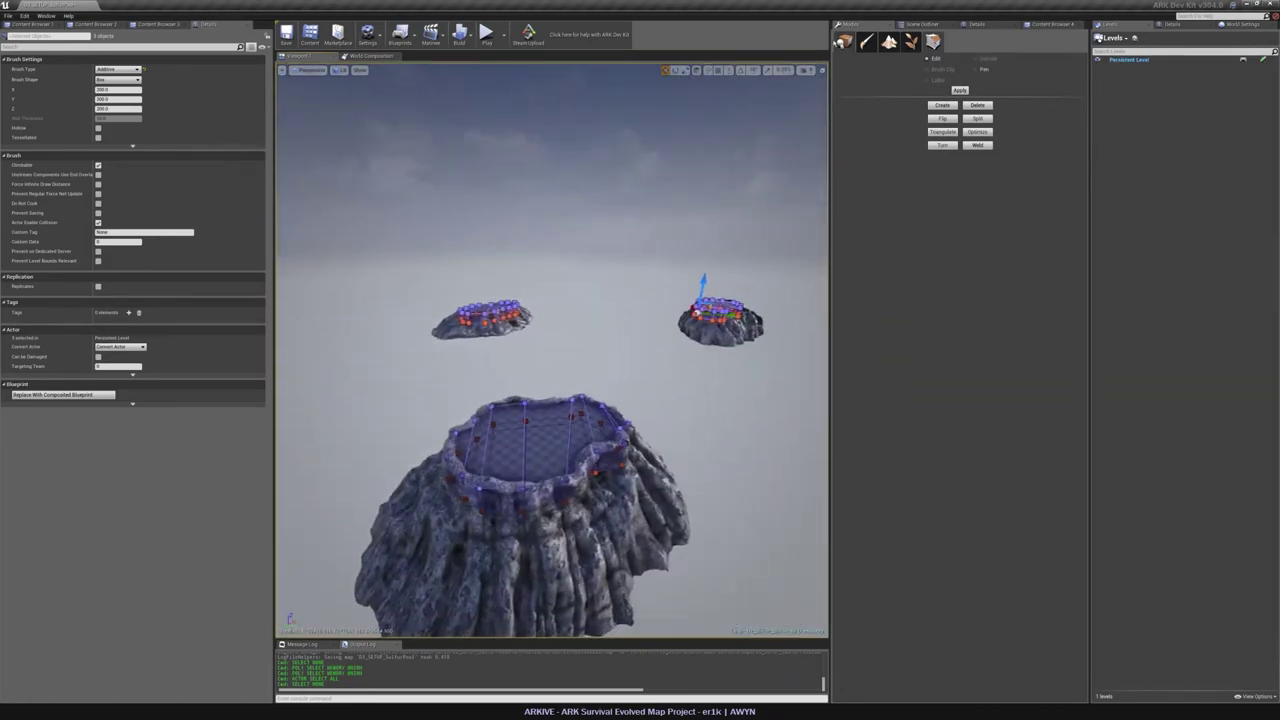
pyautogui.click(845, 42)
pyautogui.moveTo(640, 380)
pyautogui.mouseDown(button='right')
pyautogui.moveTo(640, 400)
pyautogui.moveTo(612, 400)
pyautogui.mouseUp(button='right')
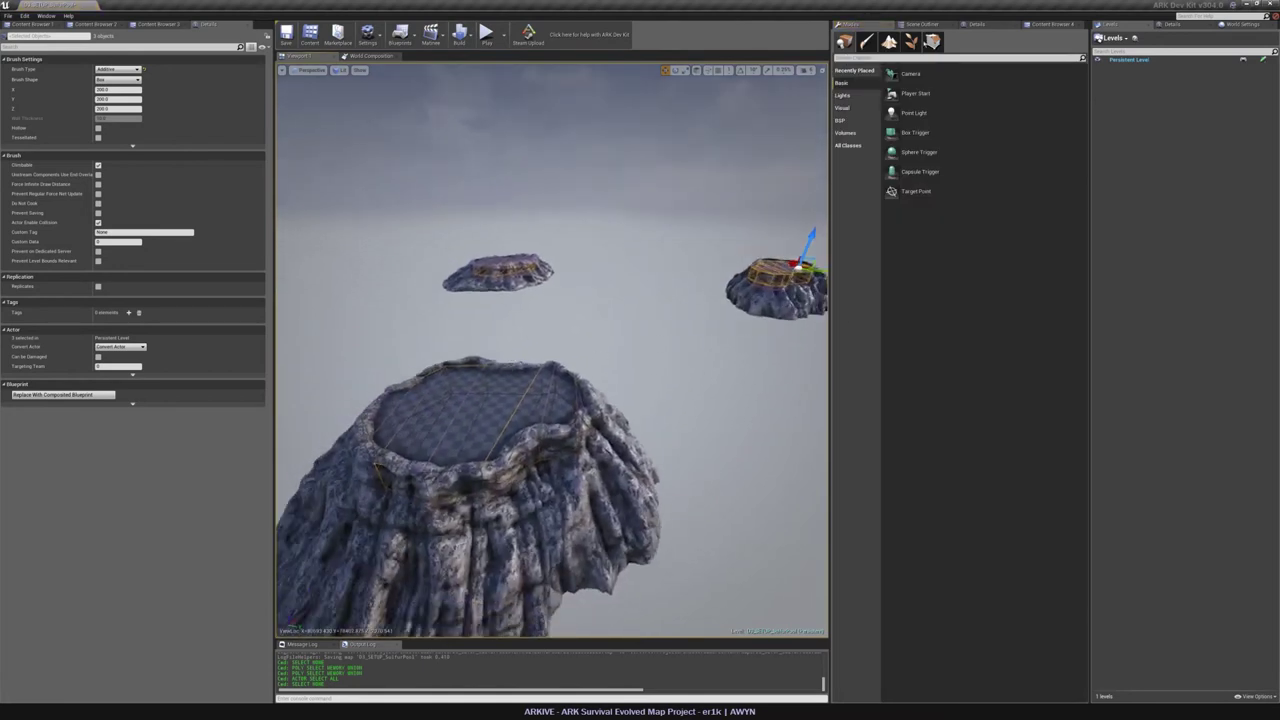
pyautogui.click(921, 24)
pyautogui.click(872, 80)
pyautogui.keyDown('shift'); pyautogui.click(883, 96); pyautogui.keyUp('shift')
pyautogui.click(872, 25)
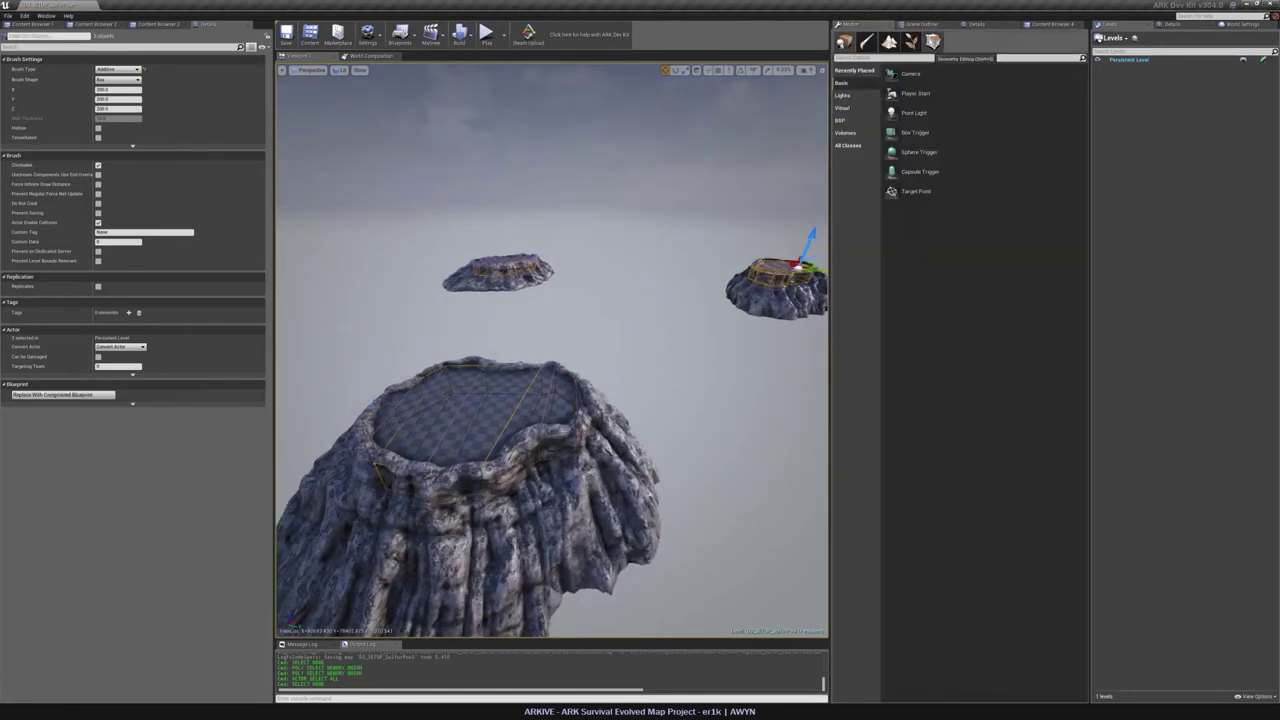
pyautogui.click(931, 43)
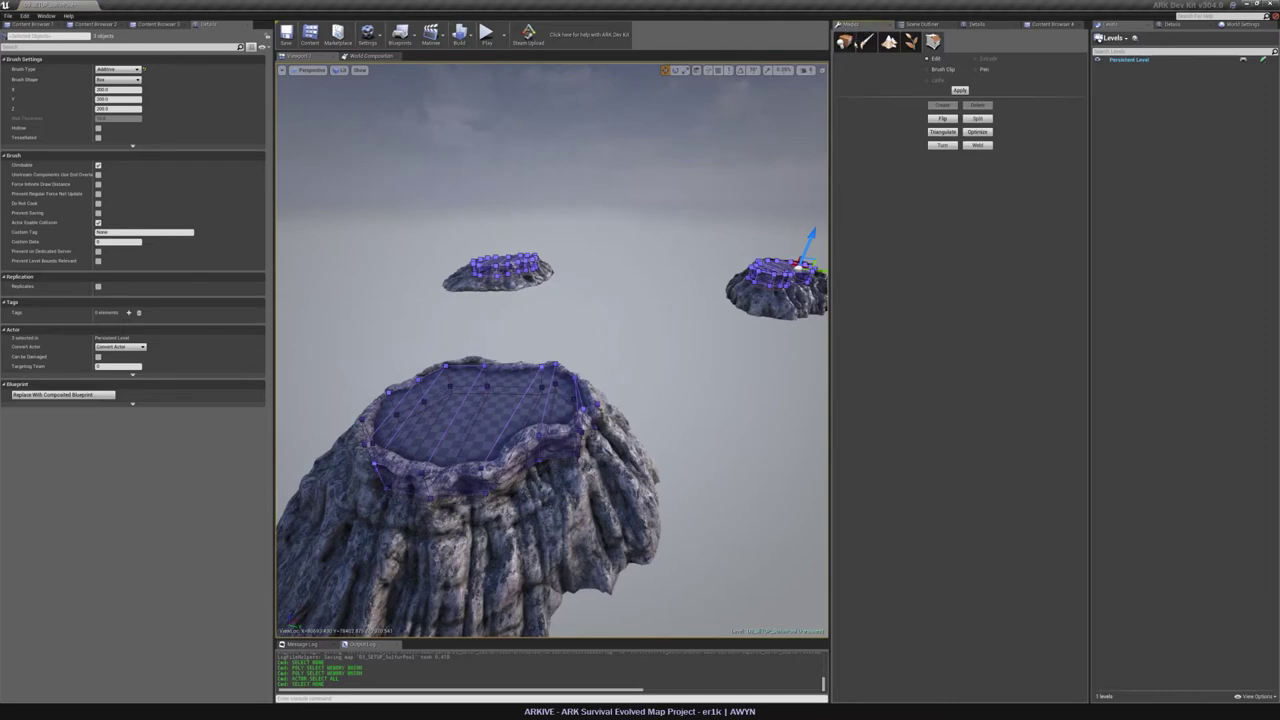
pyautogui.click(845, 42)
# Select the nearest pool's brush surface and hide the three SM_EXT_SulfurPool meshes along with their physics and post process volumes.
pyautogui.click(487, 413)
pyautogui.moveTo(509, 380); pyautogui.dragTo(513, 428, button='right')
pyautogui.click(921, 24)
pyautogui.click(838, 155)
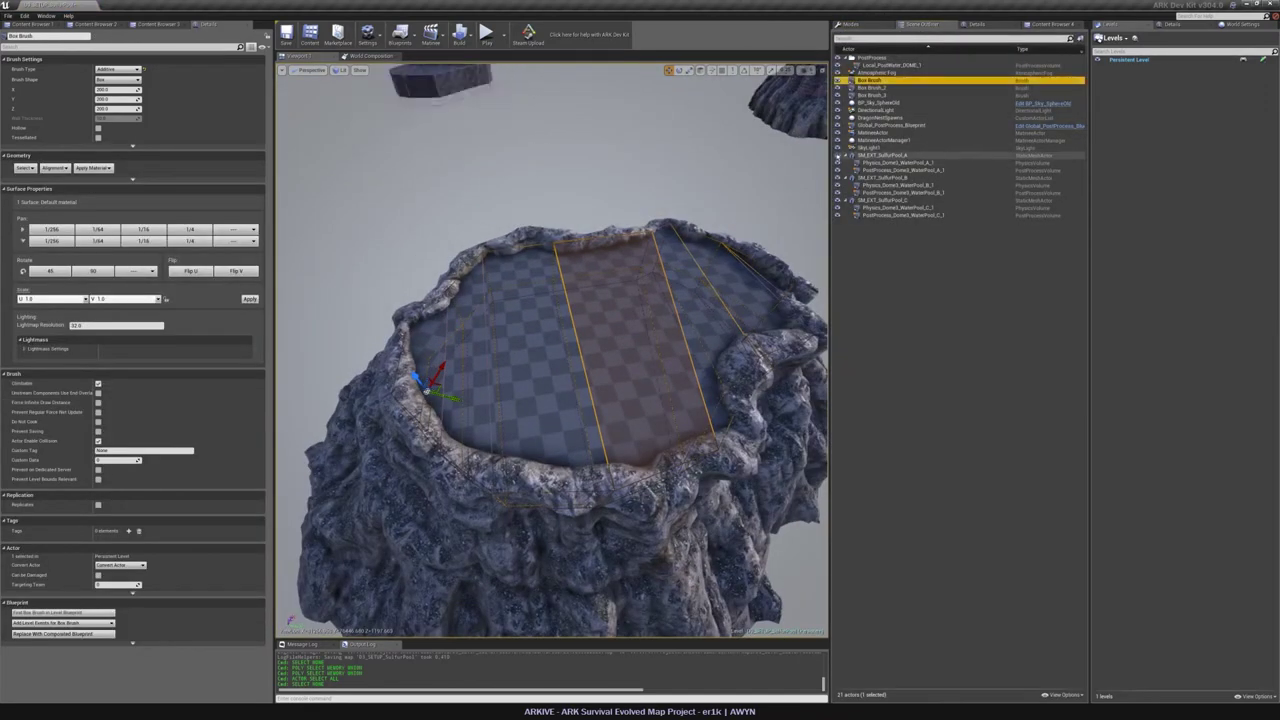
pyautogui.moveTo(838, 157); pyautogui.dragTo(838, 216)
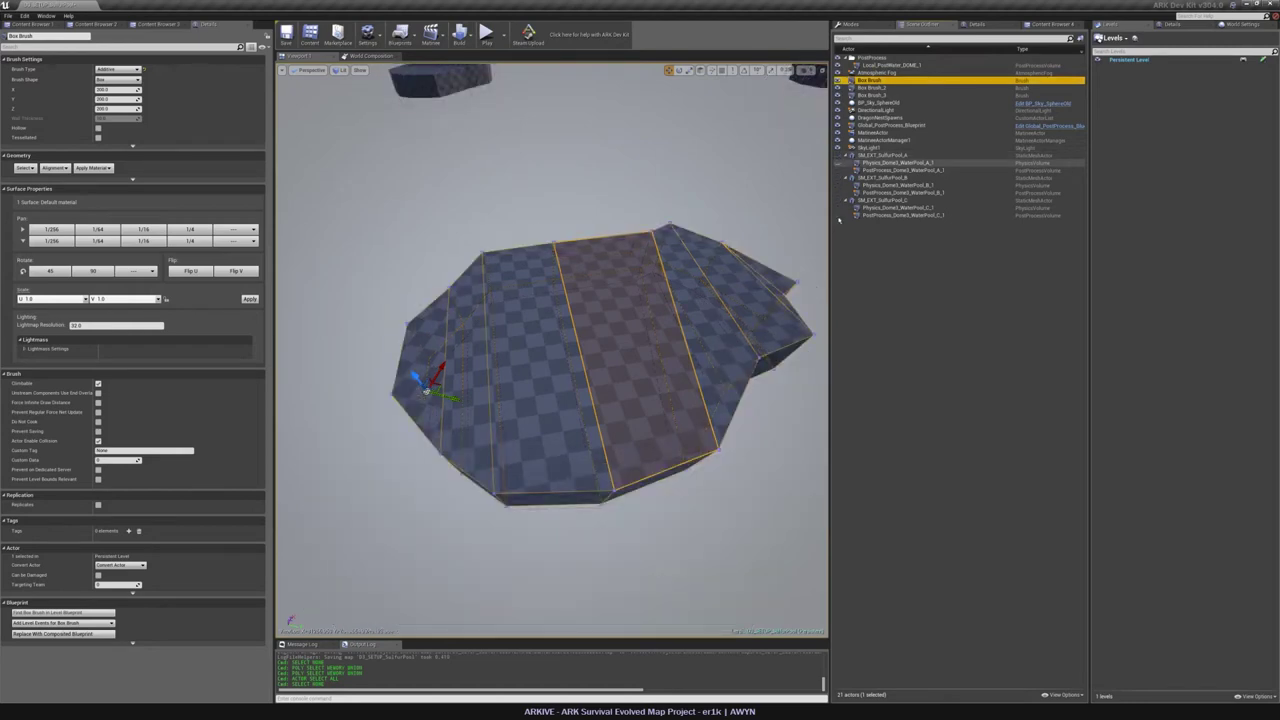
# Select all the top surfaces of Box Brush, including the pointed section at its far end.
pyautogui.click(620, 190)
pyautogui.moveTo(620, 190)
pyautogui.mouseDown(button='right')
pyautogui.moveTo(630, 175)
pyautogui.moveTo(630, 195)
pyautogui.mouseUp(button='right')
pyautogui.click(496, 456)
pyautogui.moveTo(523, 393); pyautogui.dragTo(523, 425, button='right')
pyautogui.press('w')
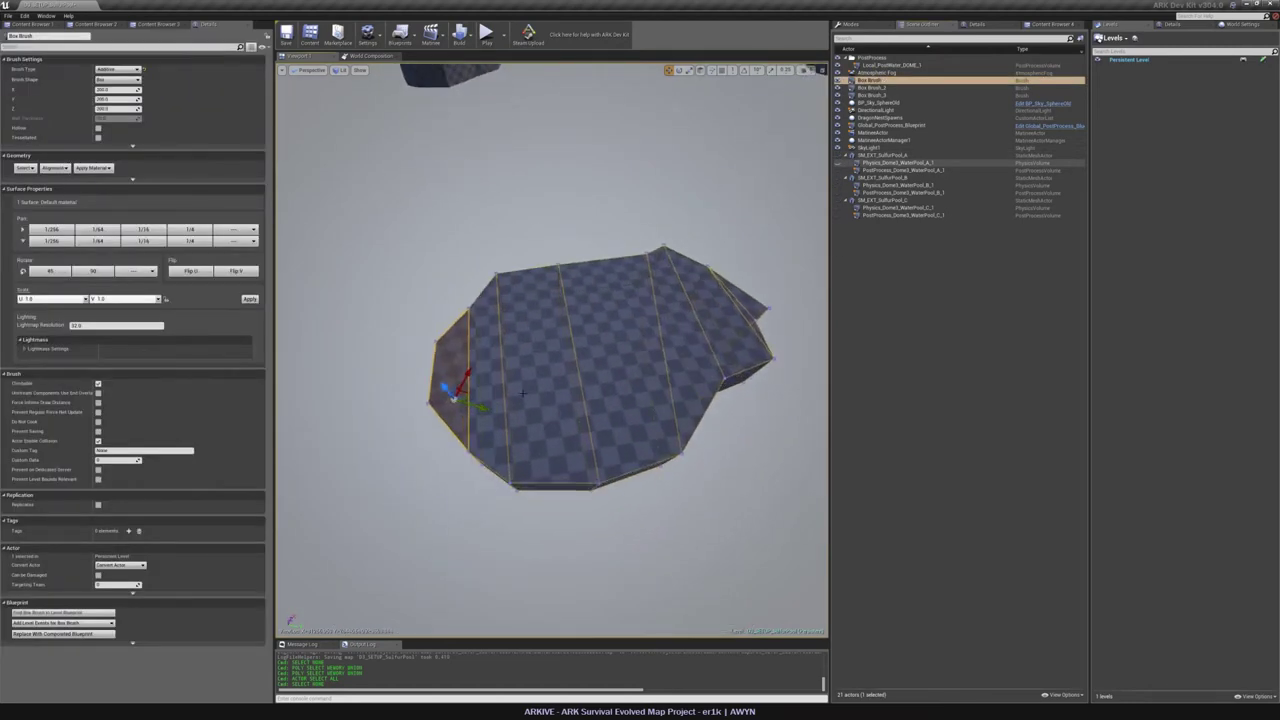
pyautogui.click(746, 310)
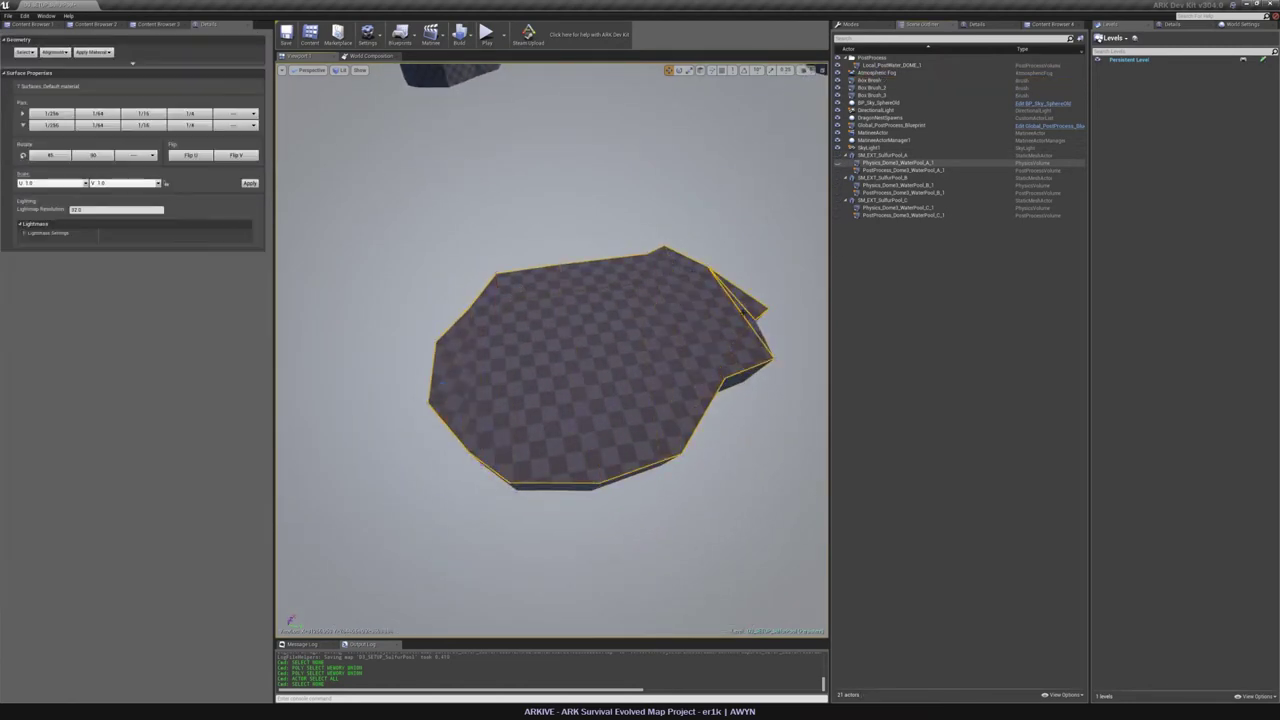
pyautogui.click(746, 314)
pyautogui.press('d')
pyautogui.moveTo(746, 314)
pyautogui.mouseDown(button='right')
pyautogui.moveTo(600, 220)
pyautogui.moveTo(600, 370)
pyautogui.mouseUp(button='right')
pyautogui.press('w')
pyautogui.press('s')
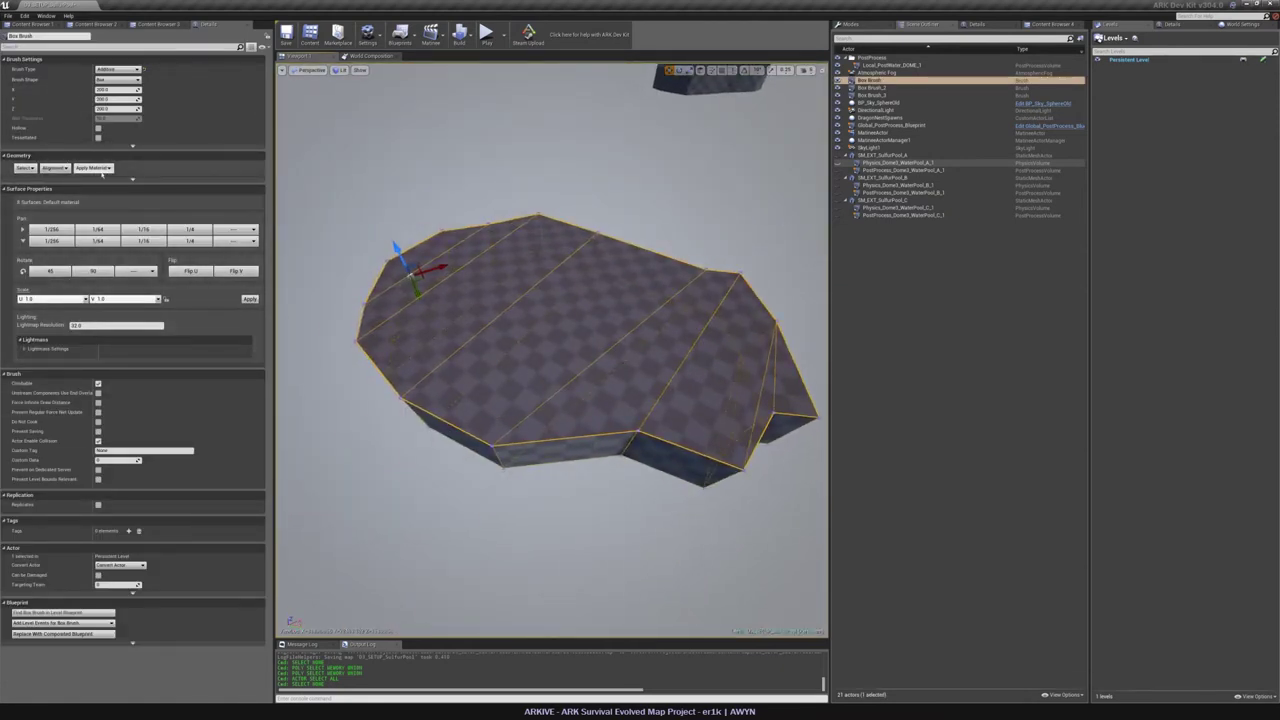
pyautogui.click(54, 167)
pyautogui.moveTo(480, 320)
pyautogui.mouseDown(button='right')
pyautogui.moveTo(660, 325)
pyautogui.moveTo(670, 370)
pyautogui.mouseUp(button='right')
pyautogui.press('a')
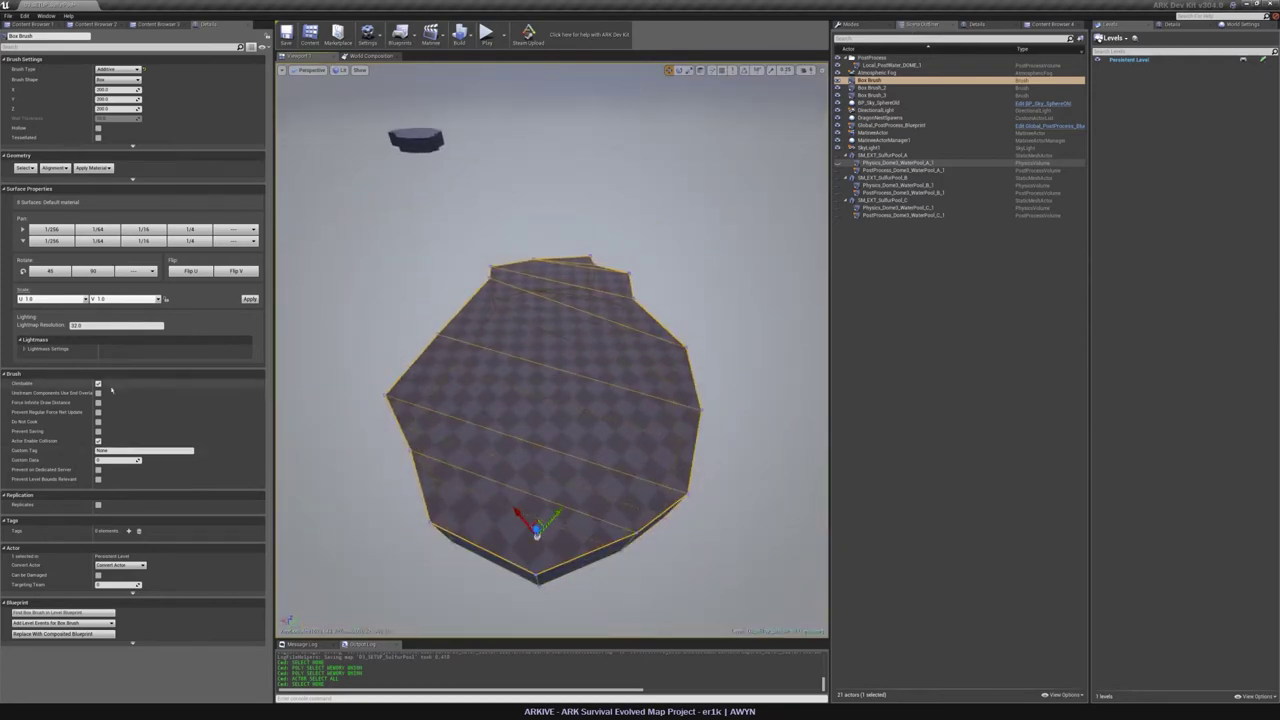
pyautogui.click(27, 168)
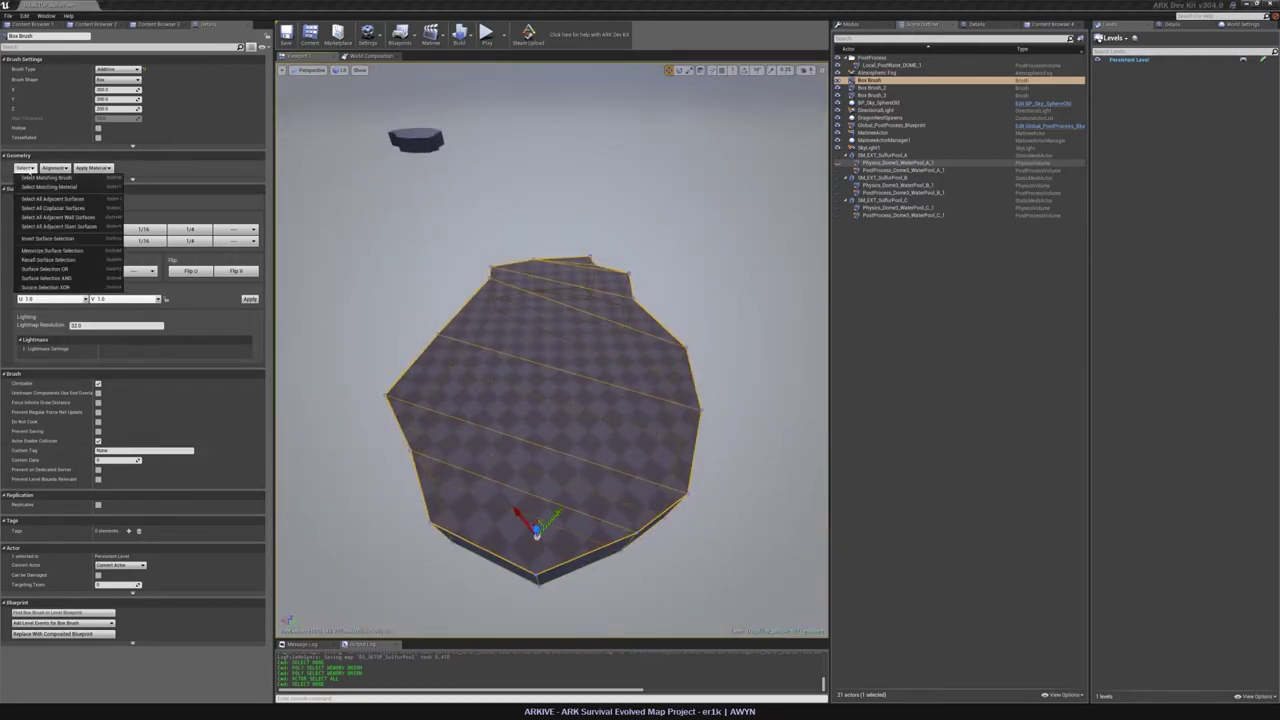
pyautogui.click(158, 171)
pyautogui.click(95, 168)
pyautogui.click(170, 172)
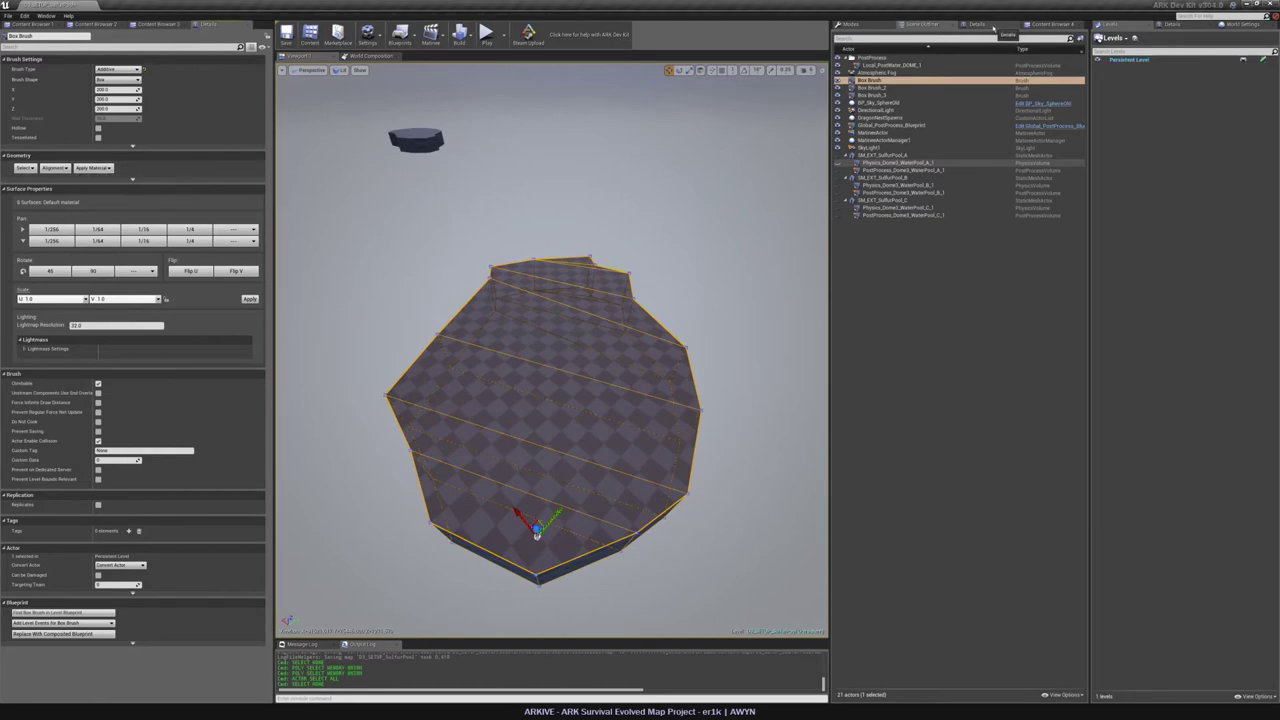
# Search the materials for "pool" and apply MI_EXT_CityLake to the selected top surfaces of Box Brush.
pyautogui.click(993, 29)
pyautogui.click(1052, 23)
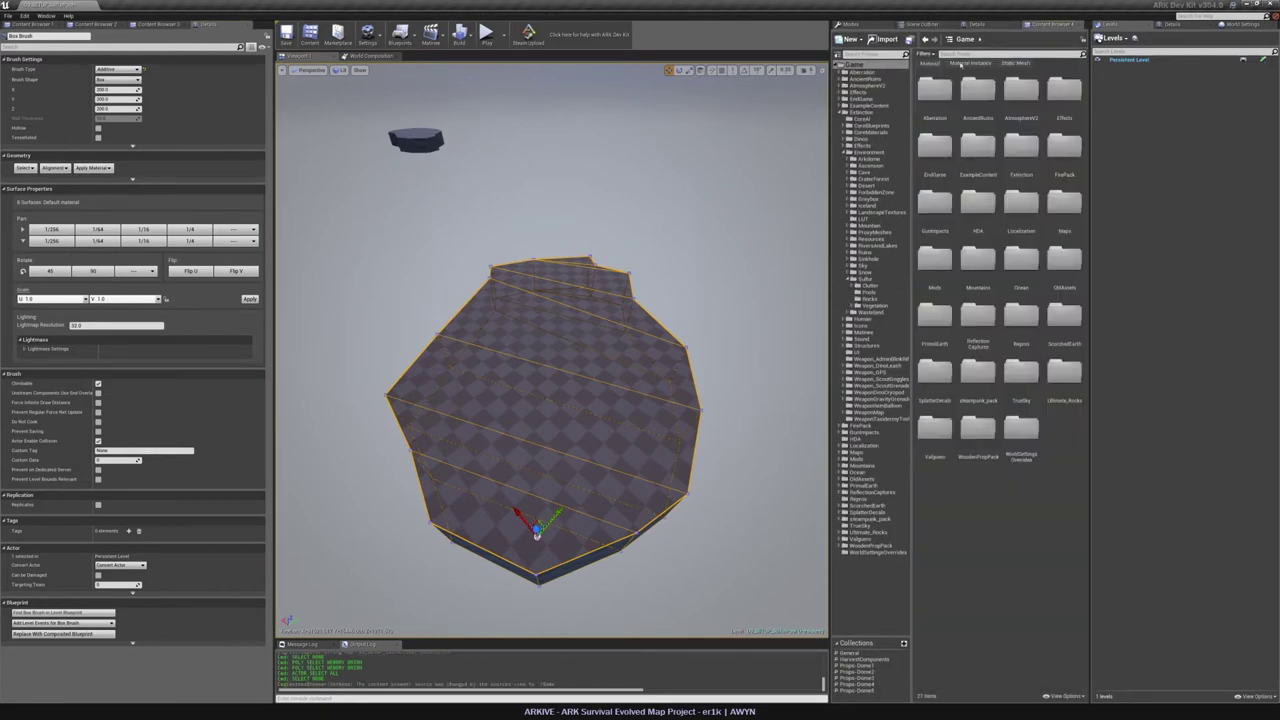
pyautogui.click(960, 63)
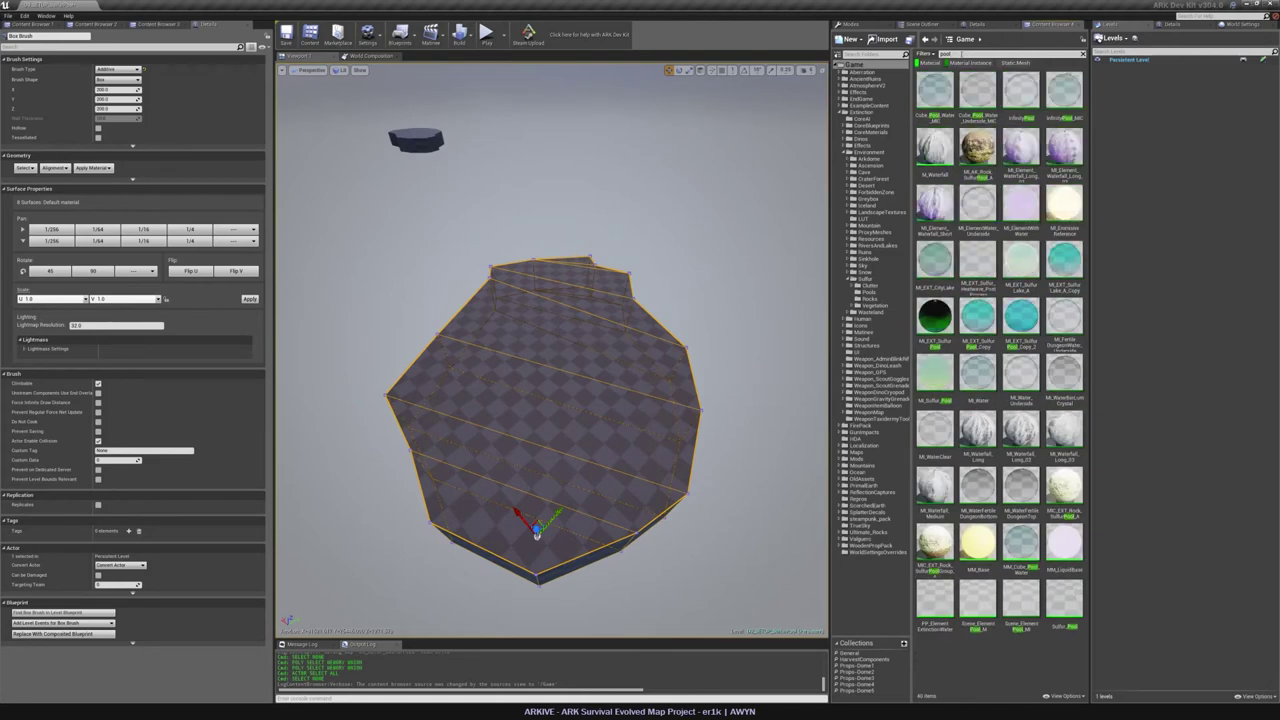
pyautogui.click(977, 322)
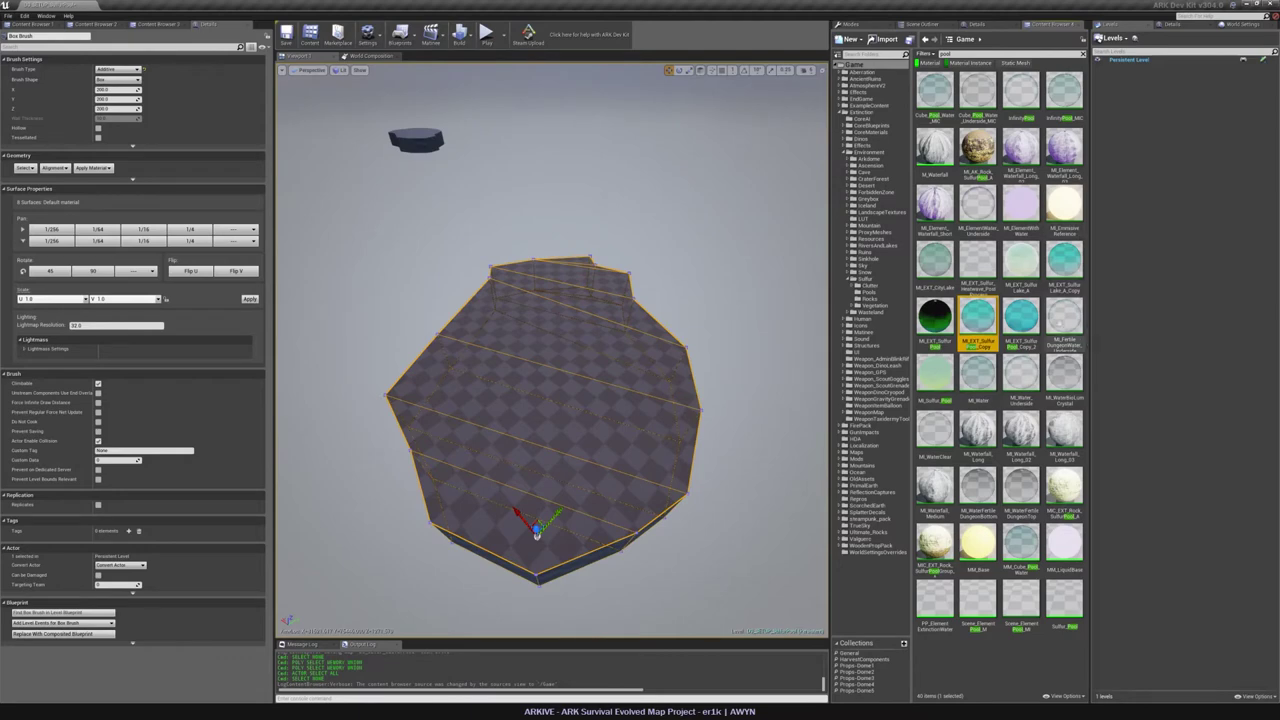
pyautogui.click(937, 264)
pyautogui.click(95, 168)
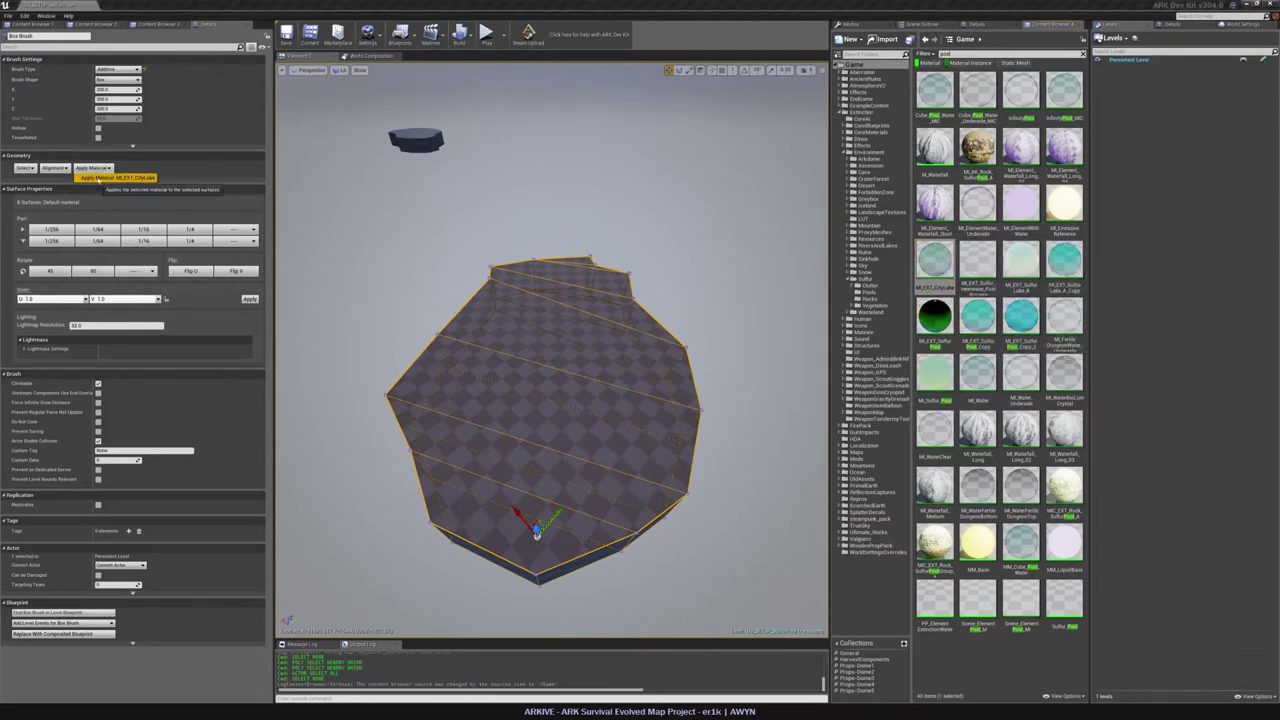
pyautogui.click(98, 179)
pyautogui.press('w')
pyautogui.moveTo(543, 369)
pyautogui.mouseDown(button='right')
pyautogui.moveTo(530, 330)
pyautogui.moveTo(556, 320)
pyautogui.moveTo(535, 410)
pyautogui.moveTo(540, 375)
pyautogui.mouseUp(button='right')
pyautogui.press('s')
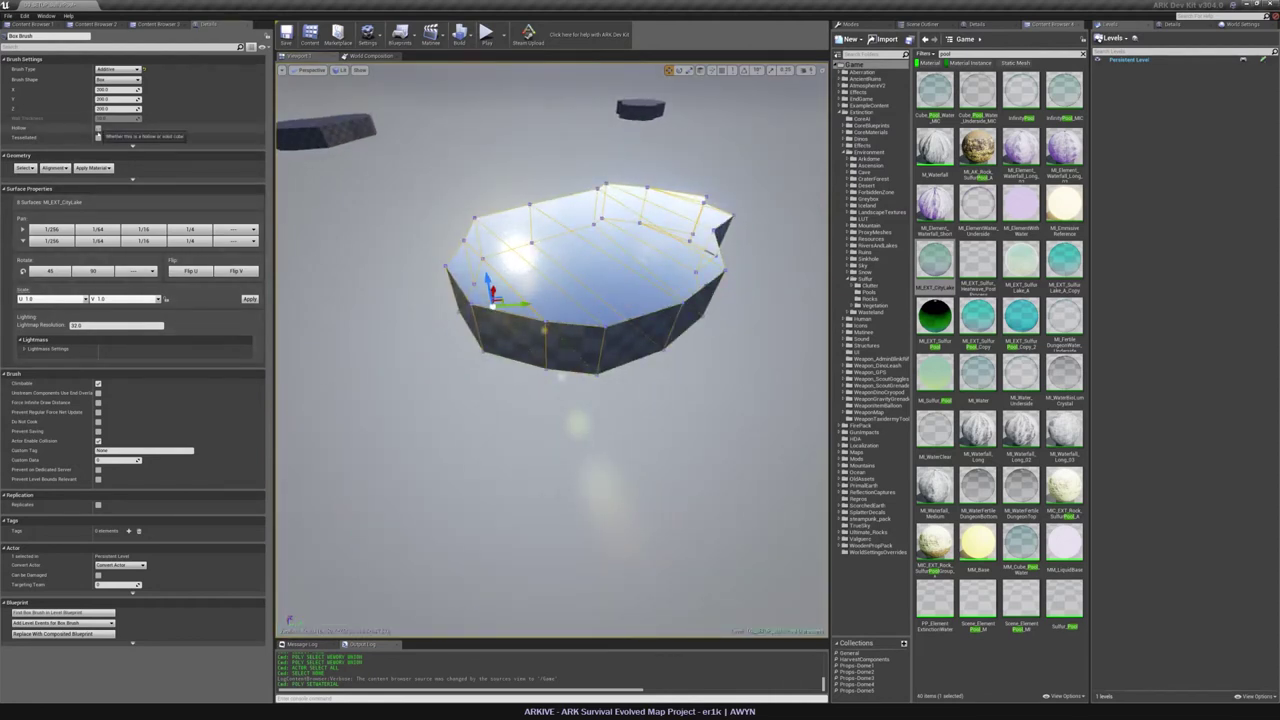
# Try making Box Brush hollow and undo the change.
pyautogui.click(98, 128)
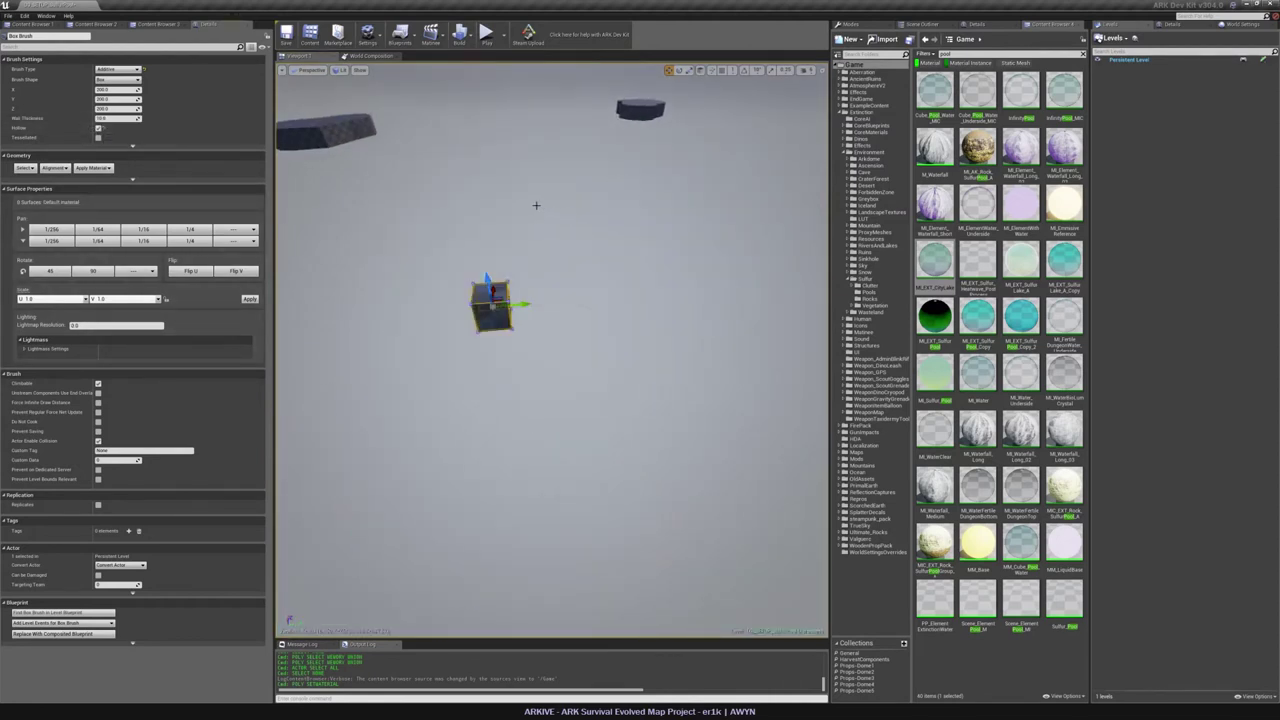
pyautogui.hotkey('ctrl', 'z')
pyautogui.moveTo(441, 222)
pyautogui.mouseDown(button='right')
pyautogui.moveTo(465, 195)
pyautogui.moveTo(495, 200)
pyautogui.moveTo(485, 205)
pyautogui.mouseUp(button='right')
pyautogui.press('w')
pyautogui.press('s')
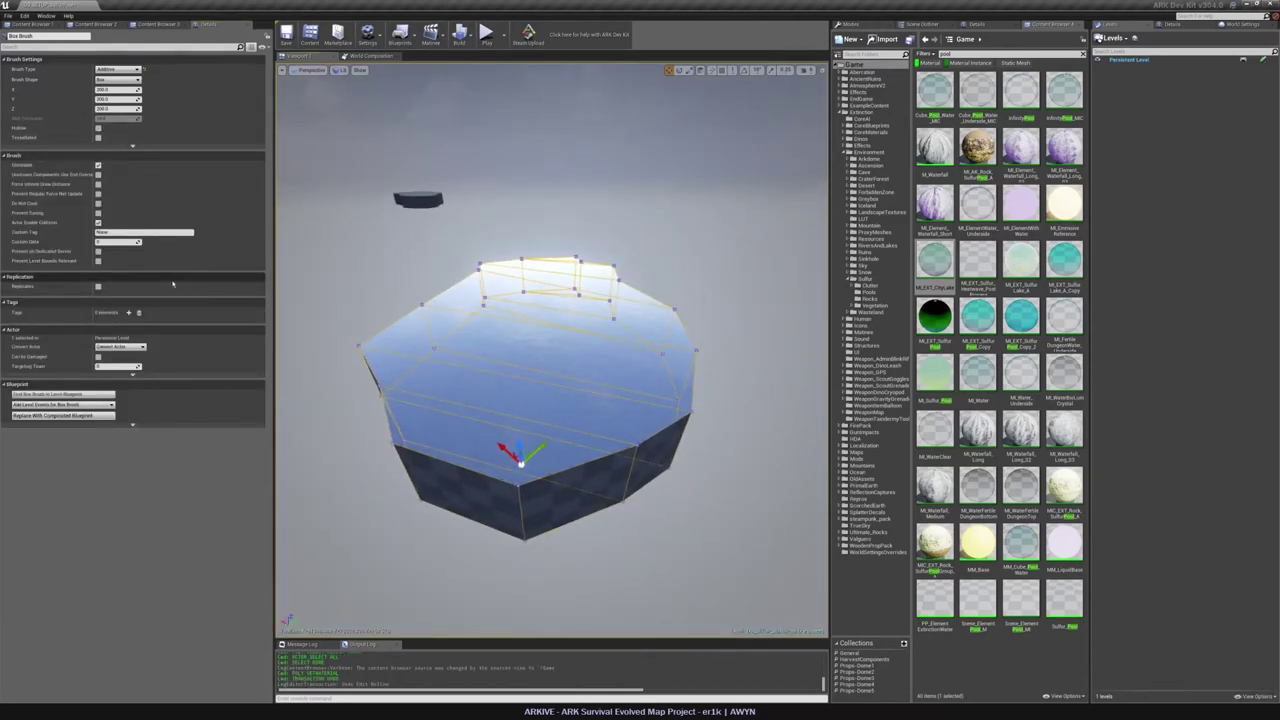
pyautogui.click(531, 349)
pyautogui.moveTo(531, 349)
pyautogui.mouseDown(button='right')
pyautogui.moveTo(505, 420)
pyautogui.moveTo(460, 435)
pyautogui.mouseUp(button='right')
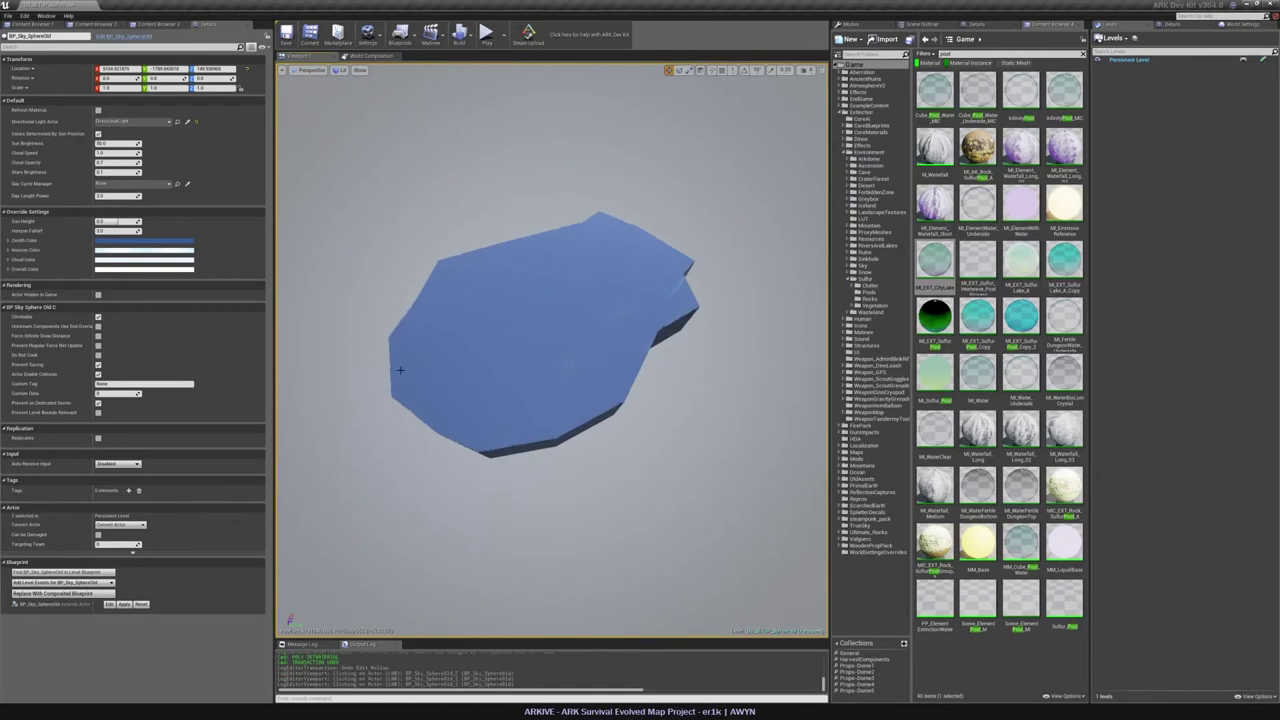
pyautogui.click(886, 21)
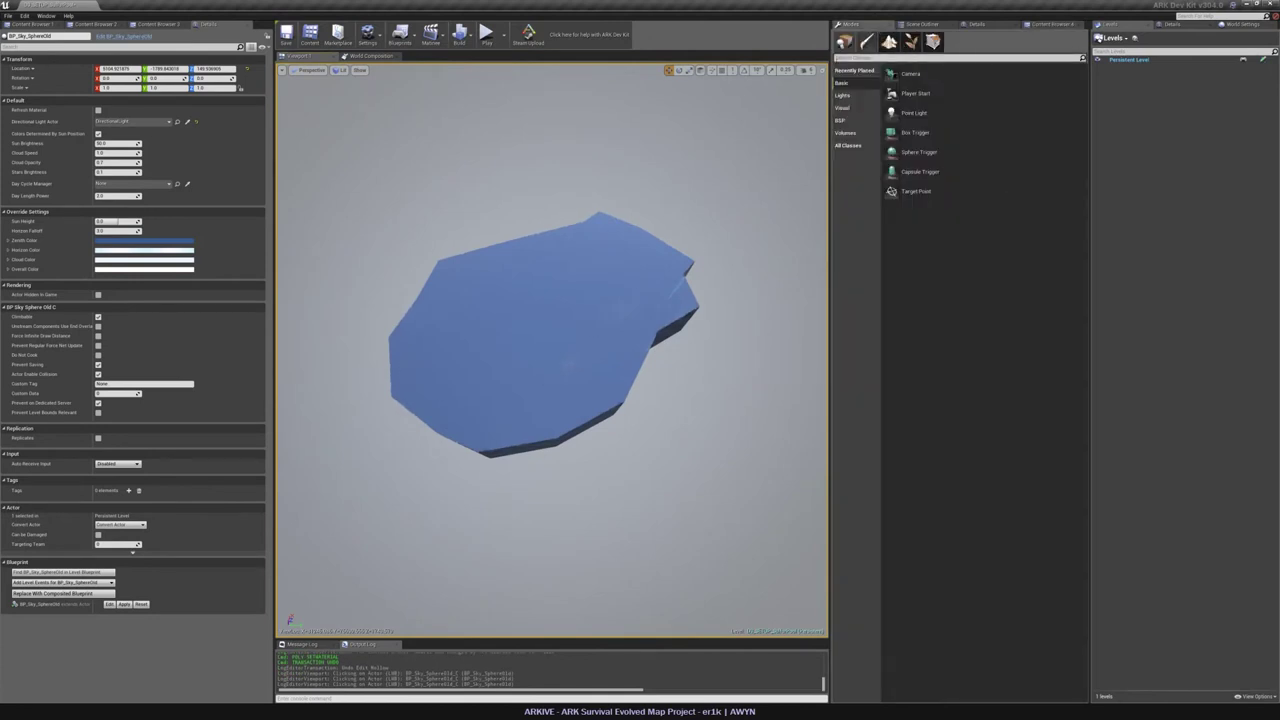
pyautogui.click(892, 43)
pyautogui.click(846, 42)
pyautogui.click(922, 24)
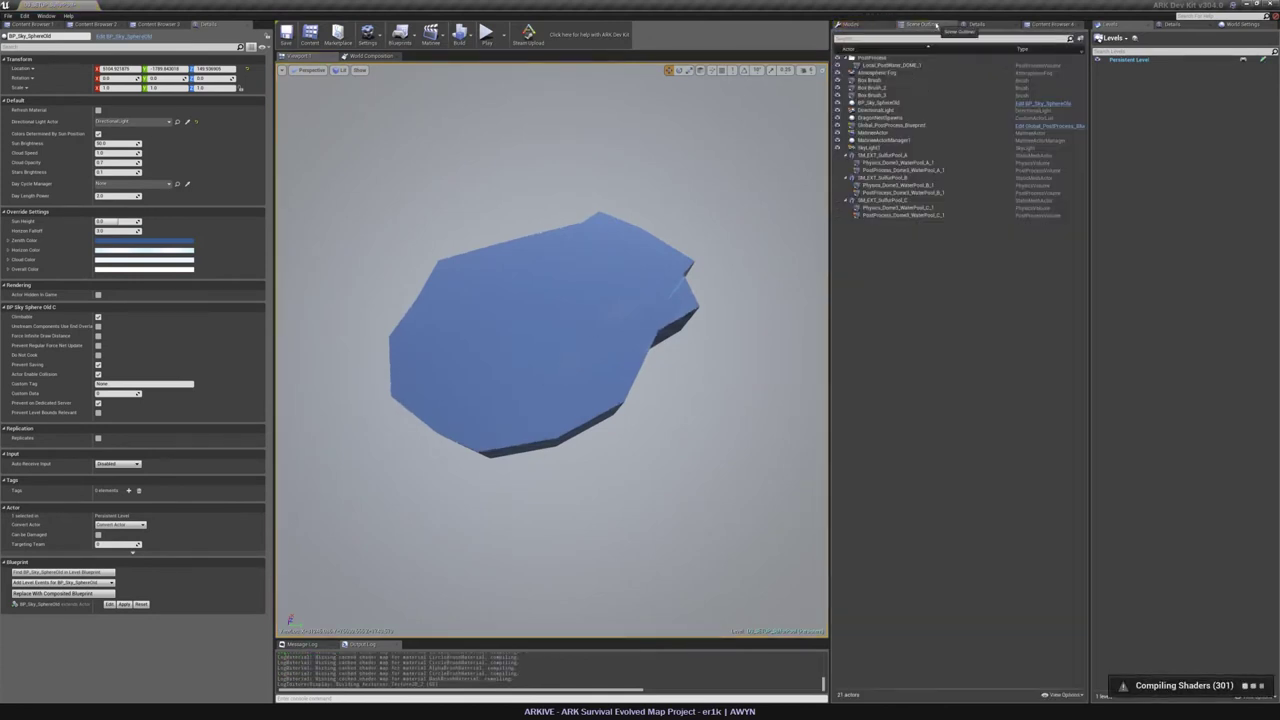
# Select Box Brush again together with all of its water-textured top surfaces.
pyautogui.click(870, 81)
pyautogui.click(543, 374)
pyautogui.click(543, 374)
pyautogui.moveTo(543, 374); pyautogui.dragTo(503, 320, button='right')
pyautogui.click(543, 374)
pyautogui.keyDown('ctrl'); pyautogui.click(521, 297); pyautogui.keyUp('ctrl')
pyautogui.keyDown('ctrl'); pyautogui.click(642, 330); pyautogui.keyUp('ctrl')
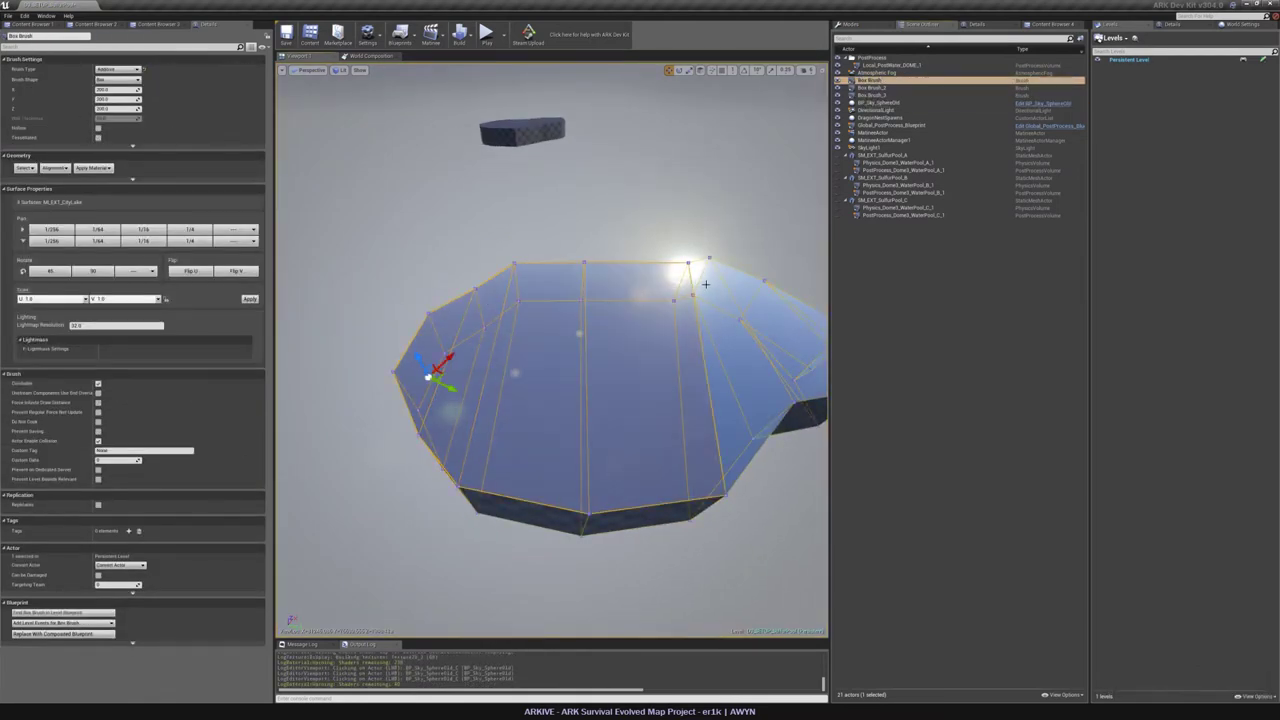
pyautogui.keyDown('ctrl'); pyautogui.click(726, 365); pyautogui.keyUp('ctrl')
pyautogui.keyDown('ctrl'); pyautogui.click(780, 380); pyautogui.keyUp('ctrl')
pyautogui.moveTo(781, 381)
pyautogui.mouseDown(button='right')
pyautogui.moveTo(750, 310)
pyautogui.moveTo(815, 327)
pyautogui.moveTo(822, 368)
pyautogui.mouseUp(button='right')
pyautogui.keyDown('ctrl'); pyautogui.click(755, 388); pyautogui.keyUp('ctrl')
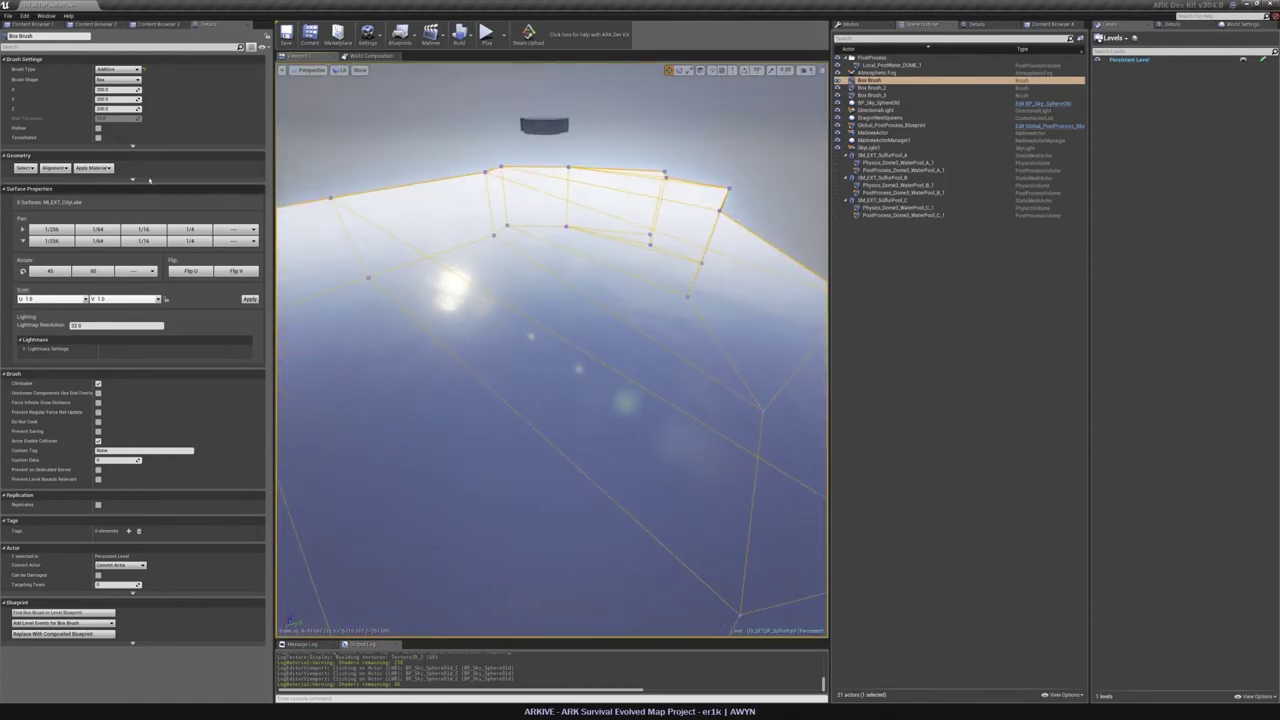
# Try a texture scale of 16.0 on the selected surfaces and return it to 1.0.
pyautogui.click(158, 299)
pyautogui.click(125, 351)
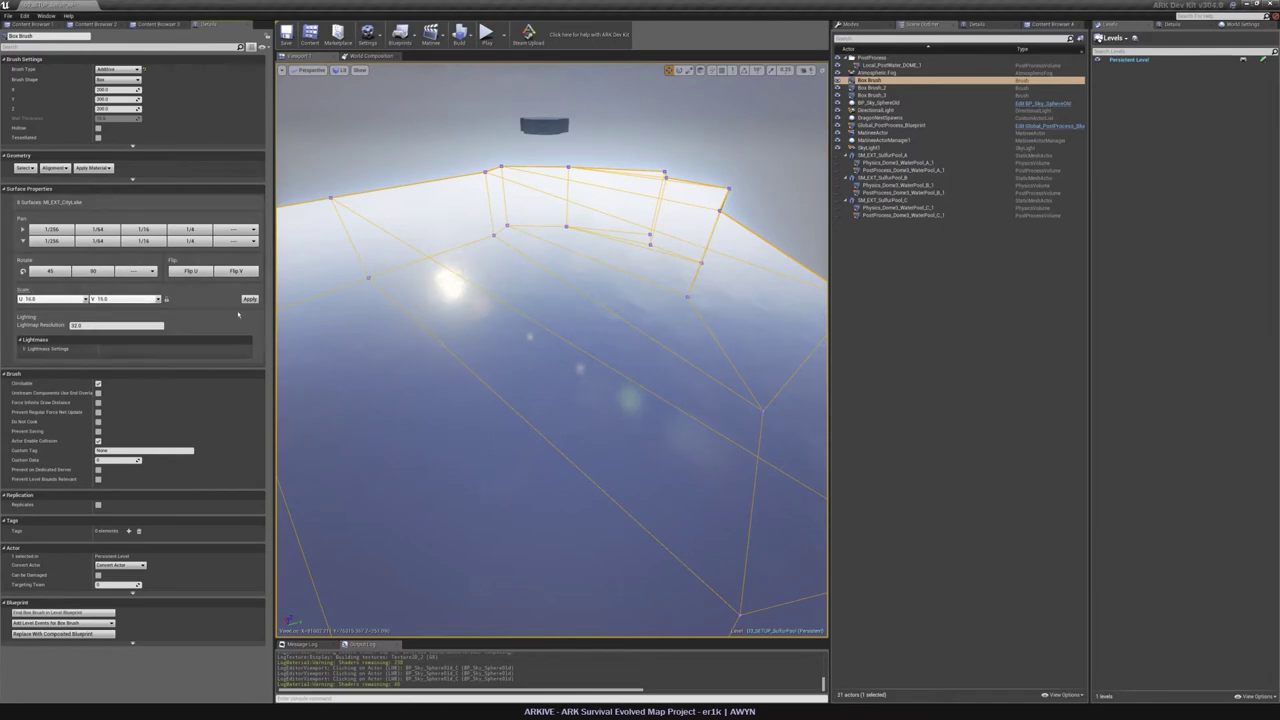
pyautogui.click(250, 299)
pyautogui.click(158, 299)
pyautogui.click(112, 332)
pyautogui.click(249, 299)
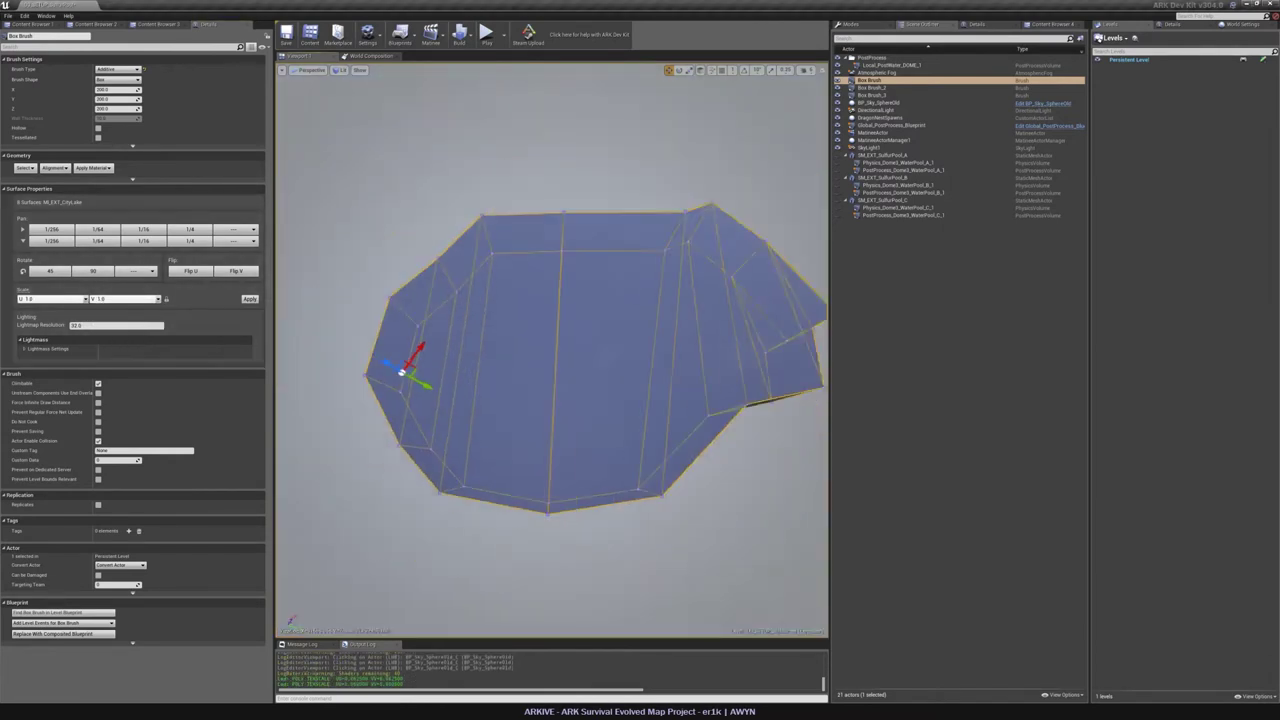
# Add the pointed end surface to the selection, apply MI_EXT_CityLake and set the U and V texture scale to 16.0.
pyautogui.click(419, 323)
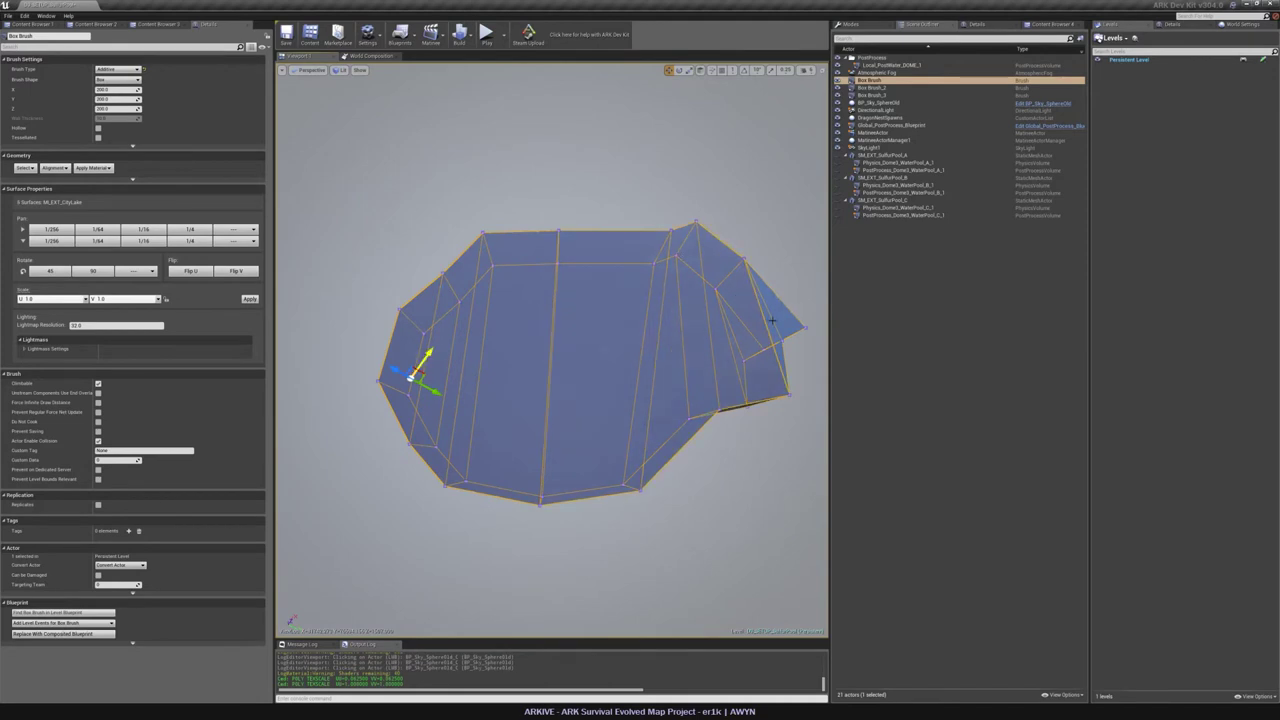
pyautogui.click(94, 168)
pyautogui.click(108, 177)
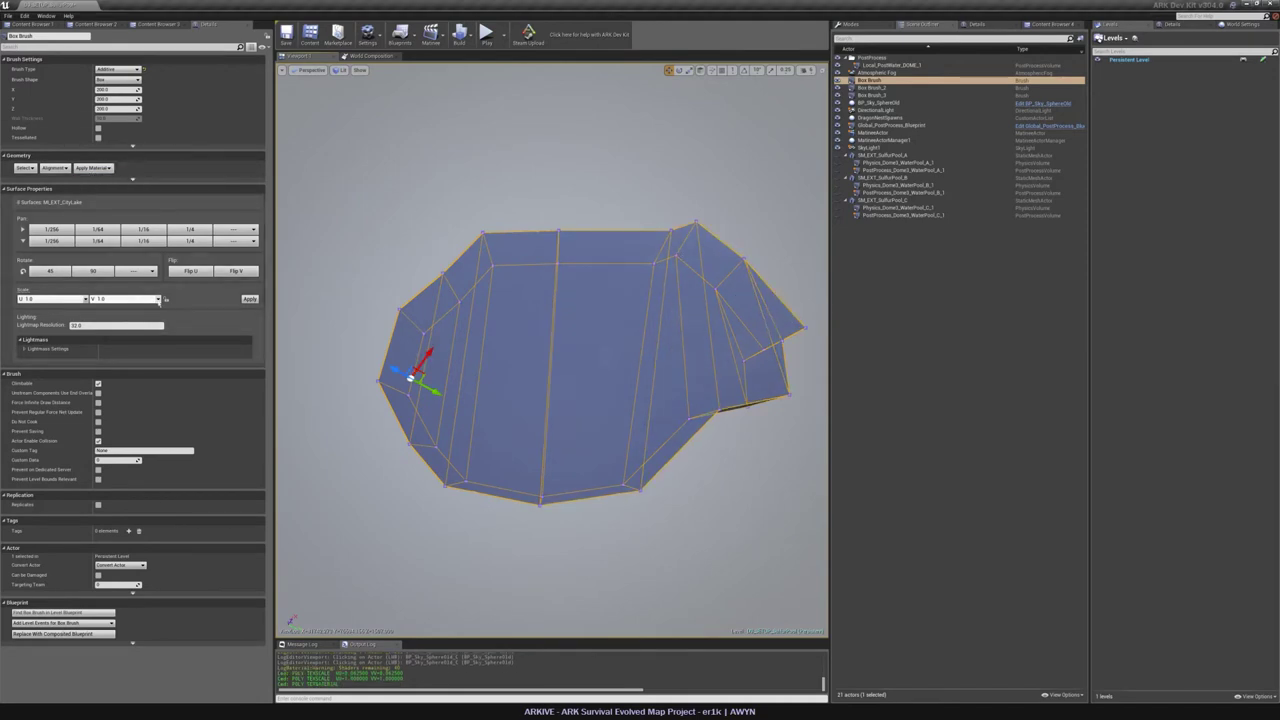
pyautogui.click(158, 299)
pyautogui.click(112, 355)
pyautogui.click(249, 299)
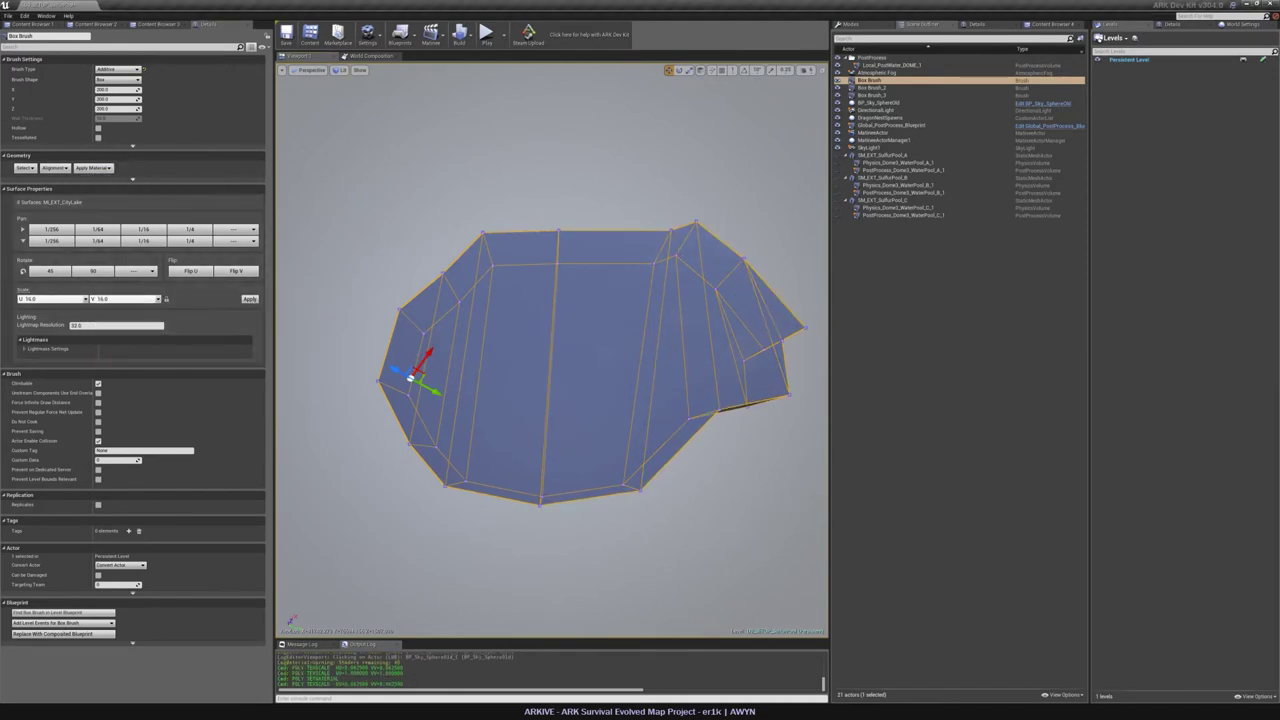
pyautogui.moveTo(450, 330); pyautogui.dragTo(450, 270, button='right')
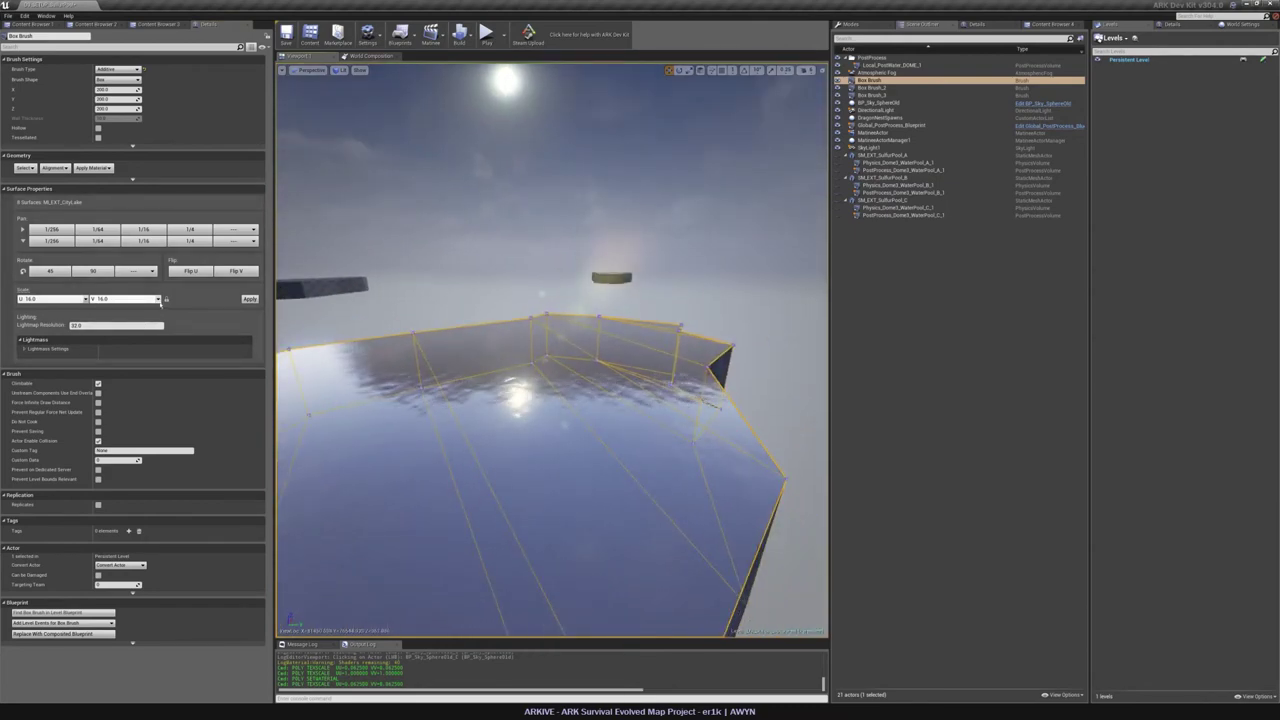
# Apply MI_EXT_SulfurLake_A to the selected Box Brush surfaces and set their U and V texture scale to 1.0.
pyautogui.click(1050, 24)
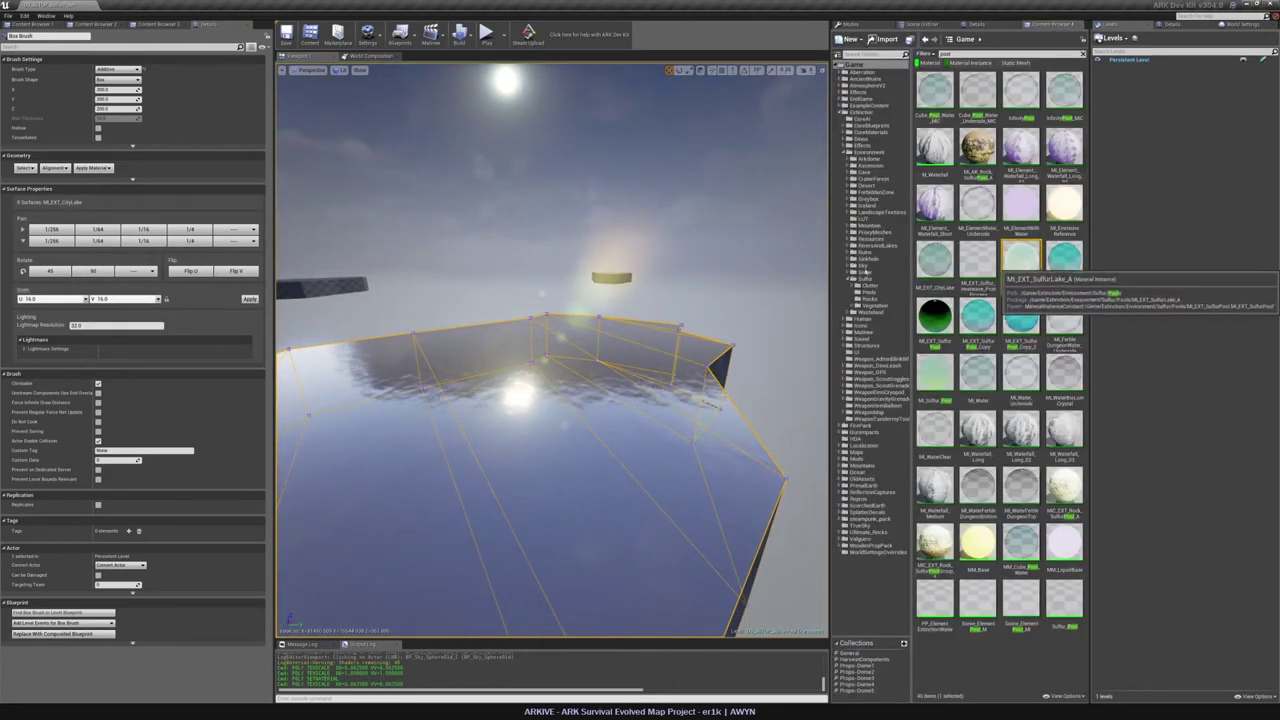
pyautogui.click(112, 185)
pyautogui.moveTo(520, 375)
pyautogui.mouseDown(button='right')
pyautogui.moveTo(490, 430)
pyautogui.moveTo(450, 410)
pyautogui.moveTo(420, 350)
pyautogui.moveTo(430, 370)
pyautogui.moveTo(500, 335)
pyautogui.moveTo(545, 350)
pyautogui.moveTo(550, 375)
pyautogui.moveTo(575, 385)
pyautogui.moveTo(550, 400)
pyautogui.moveTo(580, 440)
pyautogui.moveTo(560, 425)
pyautogui.moveTo(530, 430)
pyautogui.mouseUp(button='right')
pyautogui.click(157, 299)
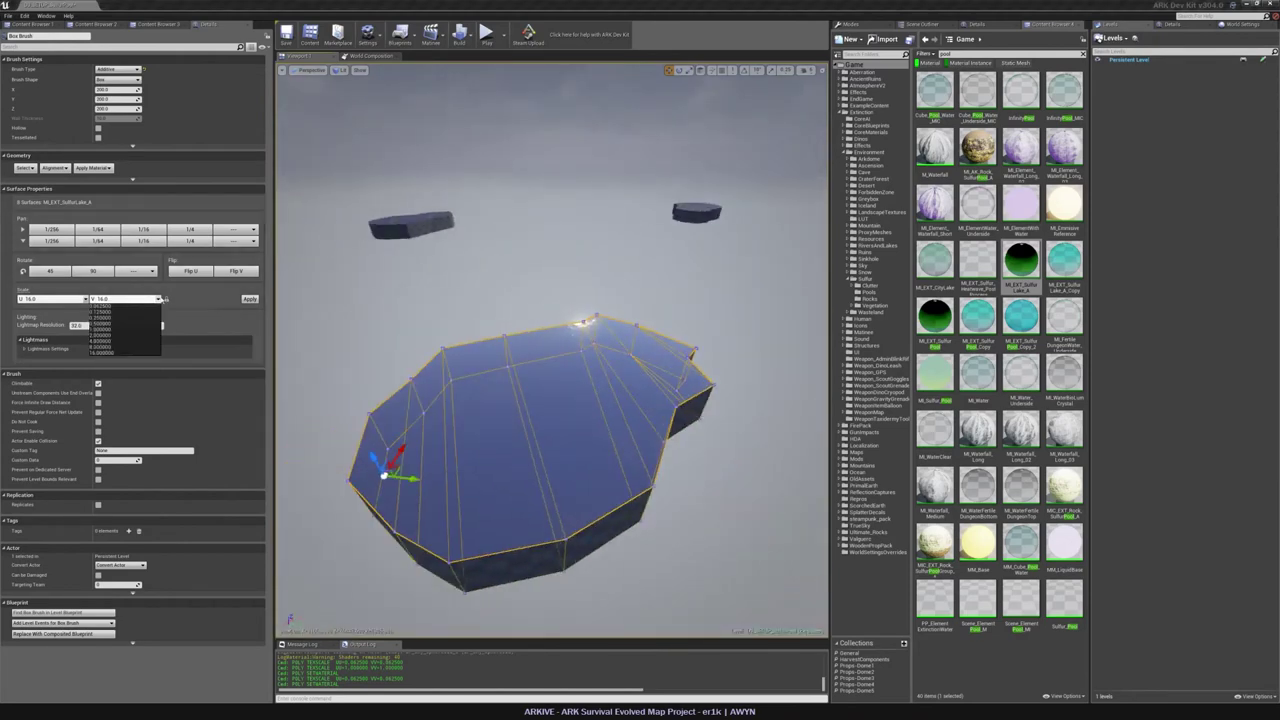
pyautogui.click(142, 327)
pyautogui.click(252, 300)
# Select all the top surfaces of Box Brush_2 and align them with Align Surface Planar Floor.
pyautogui.moveTo(570, 381)
pyautogui.mouseDown(button='right')
pyautogui.moveTo(560, 335)
pyautogui.moveTo(575, 320)
pyautogui.moveTo(560, 270)
pyautogui.mouseUp(button='right')
pyautogui.click(554, 460)
pyautogui.moveTo(554, 460); pyautogui.dragTo(532, 472, button='right')
pyautogui.hotkey('shift', 'b')
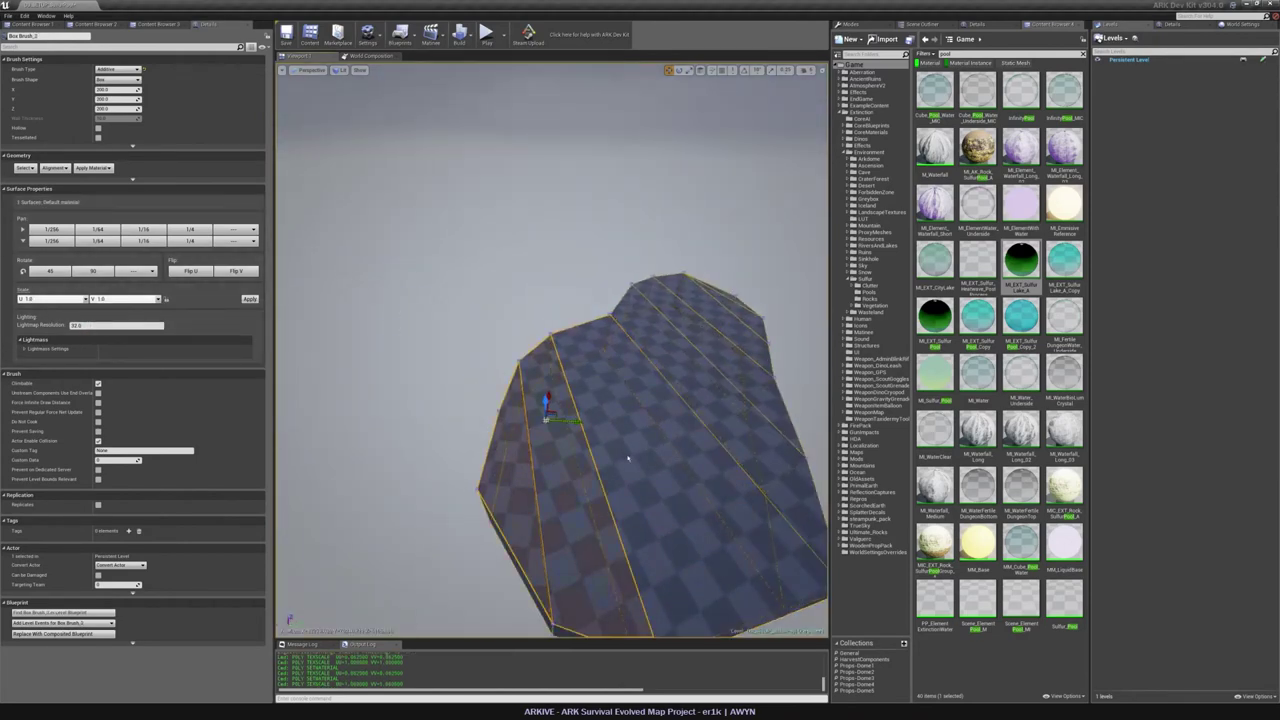
pyautogui.keyDown('ctrl'); pyautogui.click(628, 458); pyautogui.keyUp('ctrl')
pyautogui.moveTo(628, 458); pyautogui.dragTo(742, 405, button='right')
pyautogui.keyDown('ctrl'); pyautogui.click(600, 355); pyautogui.keyUp('ctrl')
pyautogui.click(54, 167)
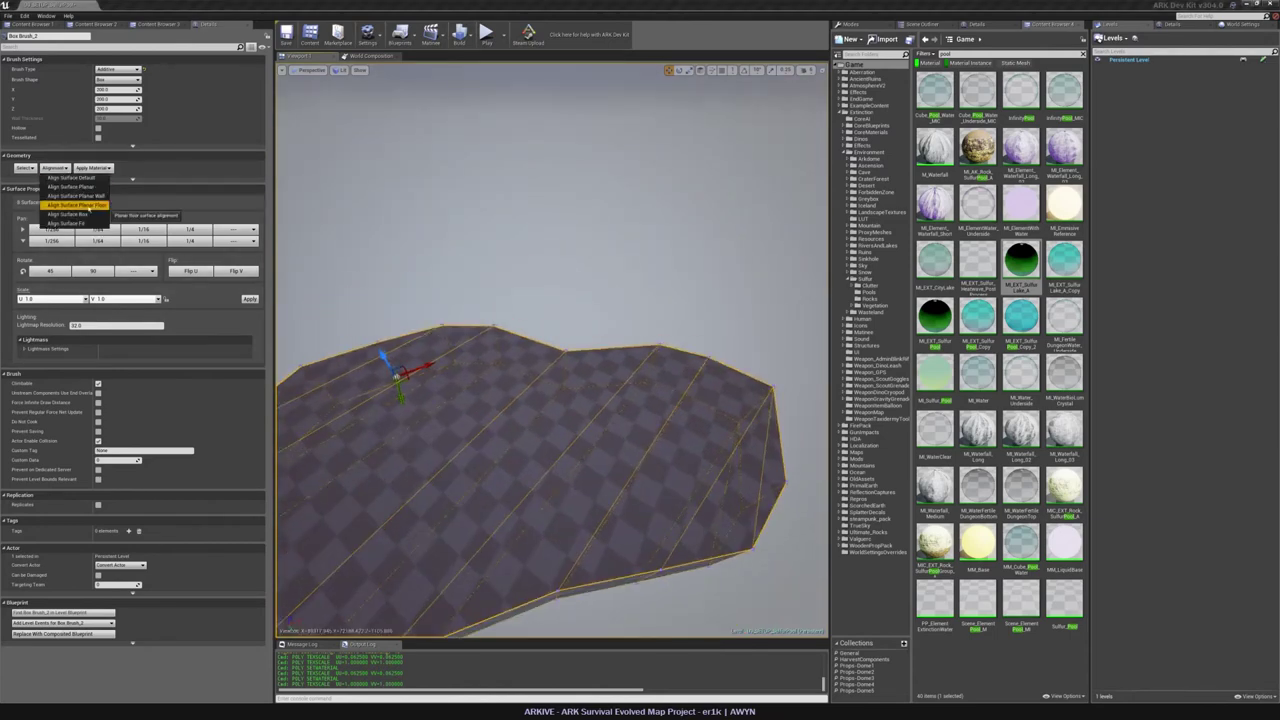
pyautogui.click(90, 207)
# Select all the top surfaces of Box Brush and align them with Align Surface Planar Floor.
pyautogui.moveTo(432, 237)
pyautogui.mouseDown(button='right')
pyautogui.moveTo(360, 225)
pyautogui.moveTo(245, 245)
pyautogui.moveTo(560, 262)
pyautogui.mouseUp(button='right')
pyautogui.click(432, 239)
pyautogui.keyDown('ctrl'); pyautogui.click(598, 280); pyautogui.keyUp('ctrl')
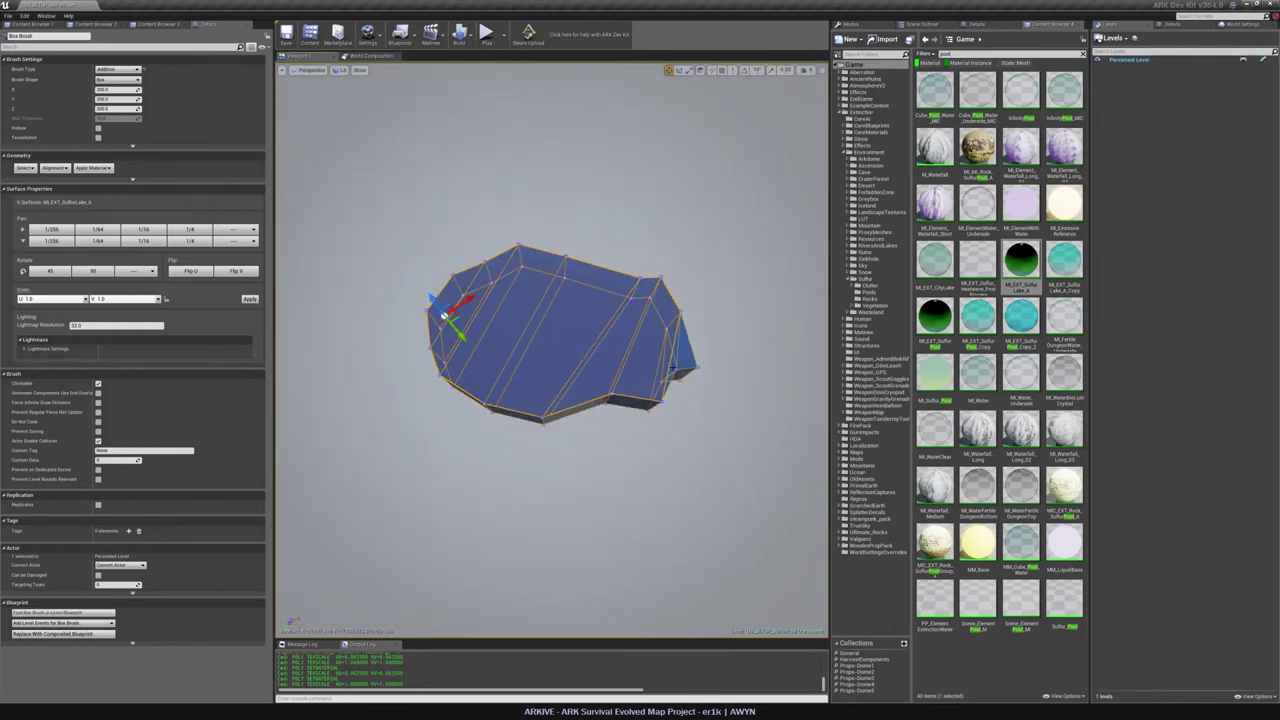
pyautogui.keyDown('ctrl'); pyautogui.click(672, 367); pyautogui.keyUp('ctrl')
pyautogui.moveTo(672, 367); pyautogui.dragTo(700, 410, button='right')
pyautogui.keyDown('ctrl'); pyautogui.click(648, 282); pyautogui.keyUp('ctrl')
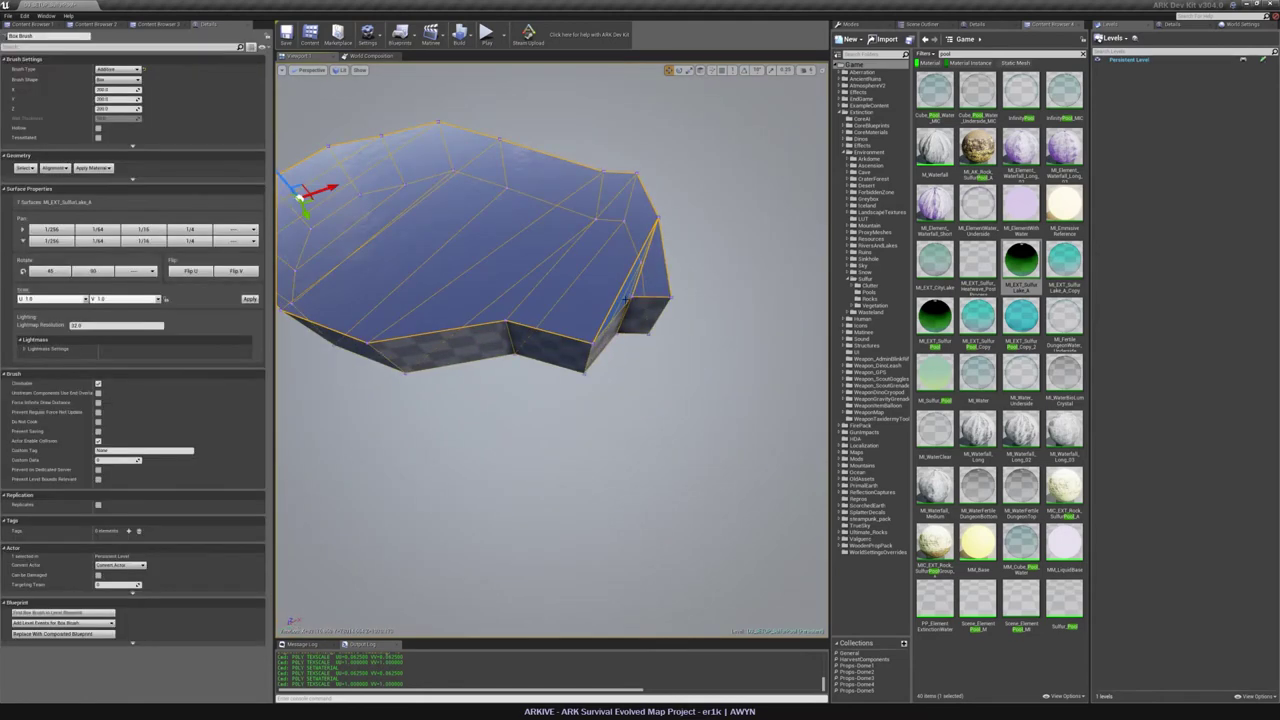
pyautogui.keyDown('ctrl'); pyautogui.click(624, 300); pyautogui.keyUp('ctrl')
pyautogui.keyDown('ctrl'); pyautogui.click(624, 300); pyautogui.keyUp('ctrl')
pyautogui.moveTo(557, 289); pyautogui.dragTo(525, 245, button='right')
pyautogui.click(56, 168)
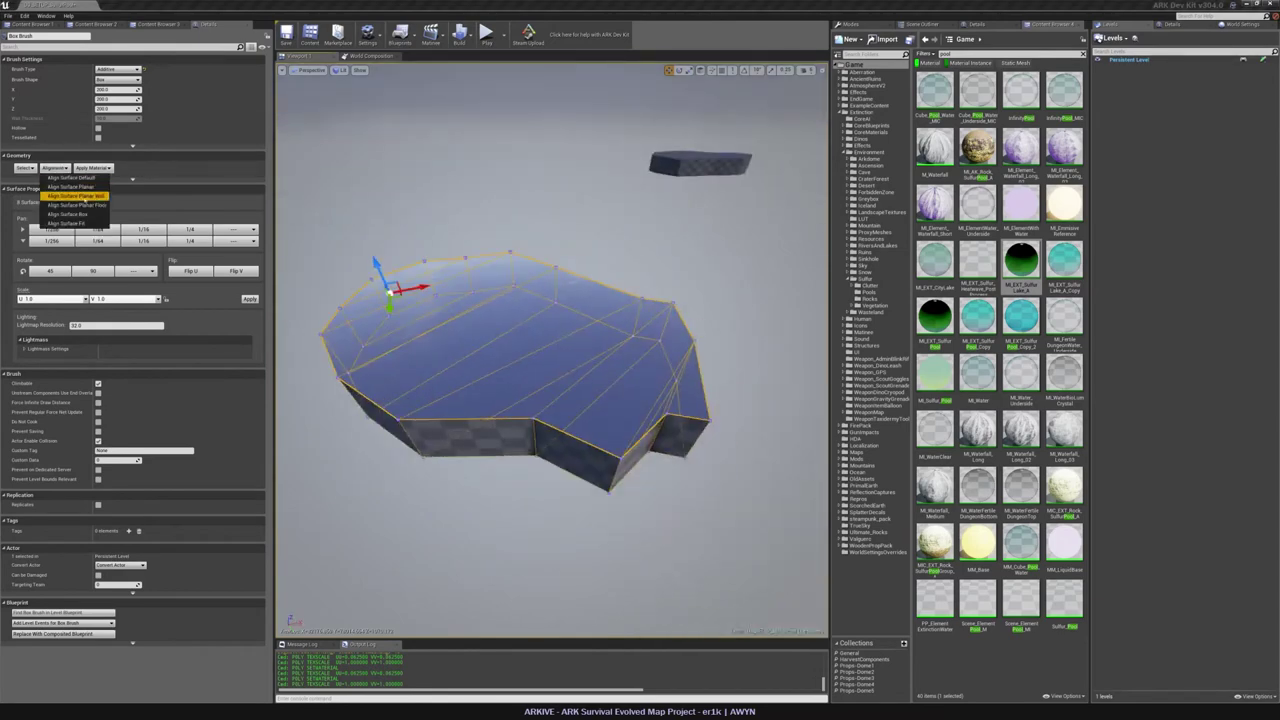
pyautogui.click(88, 207)
# Apply MI_EXT_CityLake to the top surfaces of Box Brush_2.
pyautogui.moveTo(470, 330)
pyautogui.mouseDown(button='right')
pyautogui.moveTo(570, 280)
pyautogui.moveTo(560, 370)
pyautogui.mouseUp(button='right')
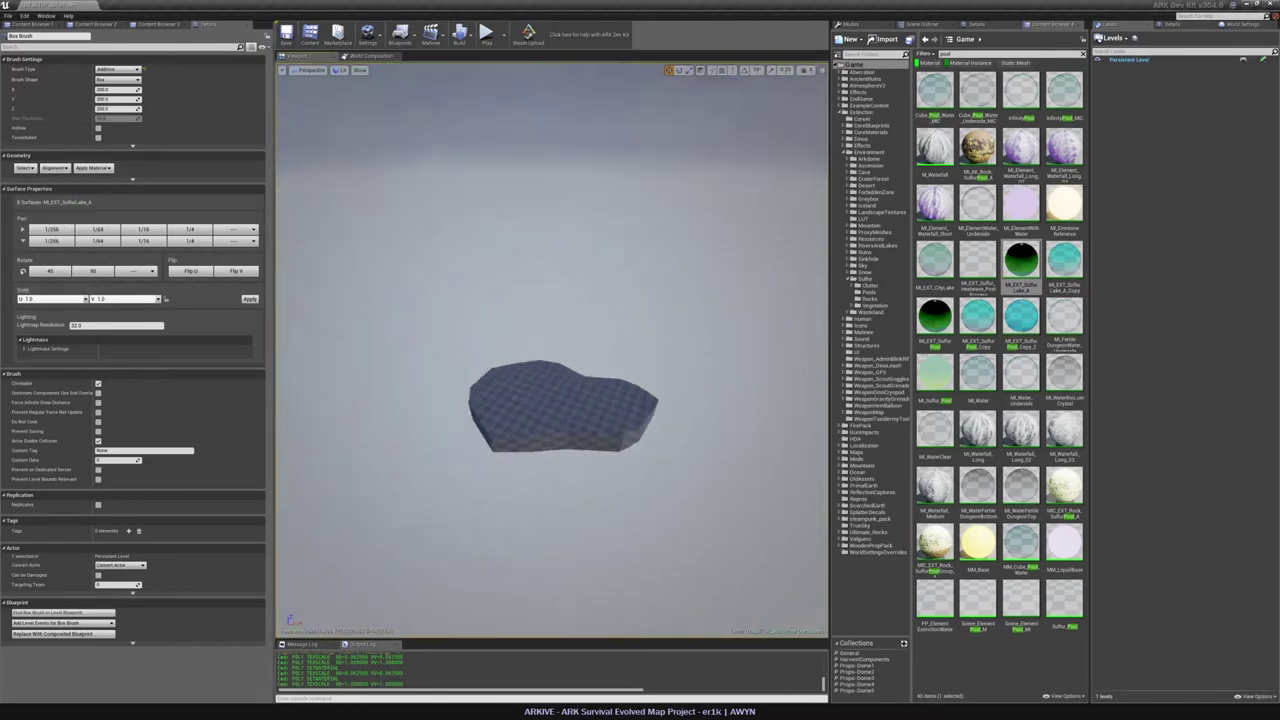
pyautogui.click(473, 383)
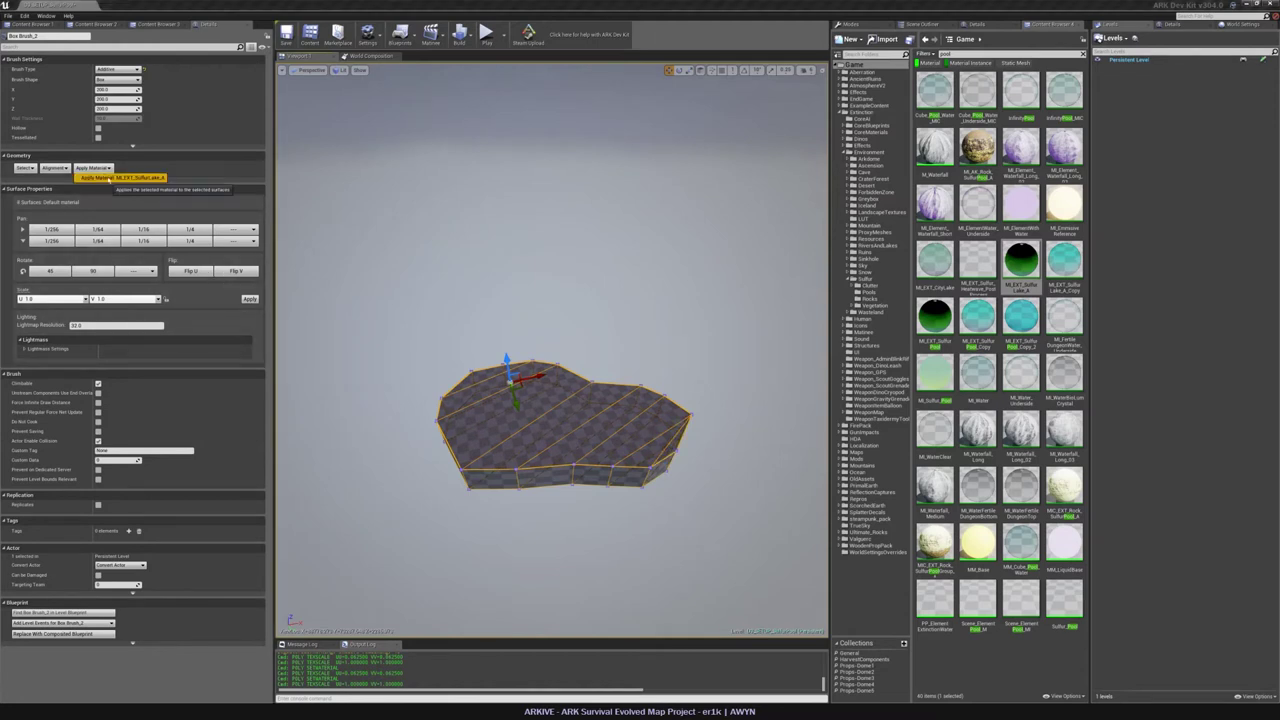
pyautogui.click(935, 260)
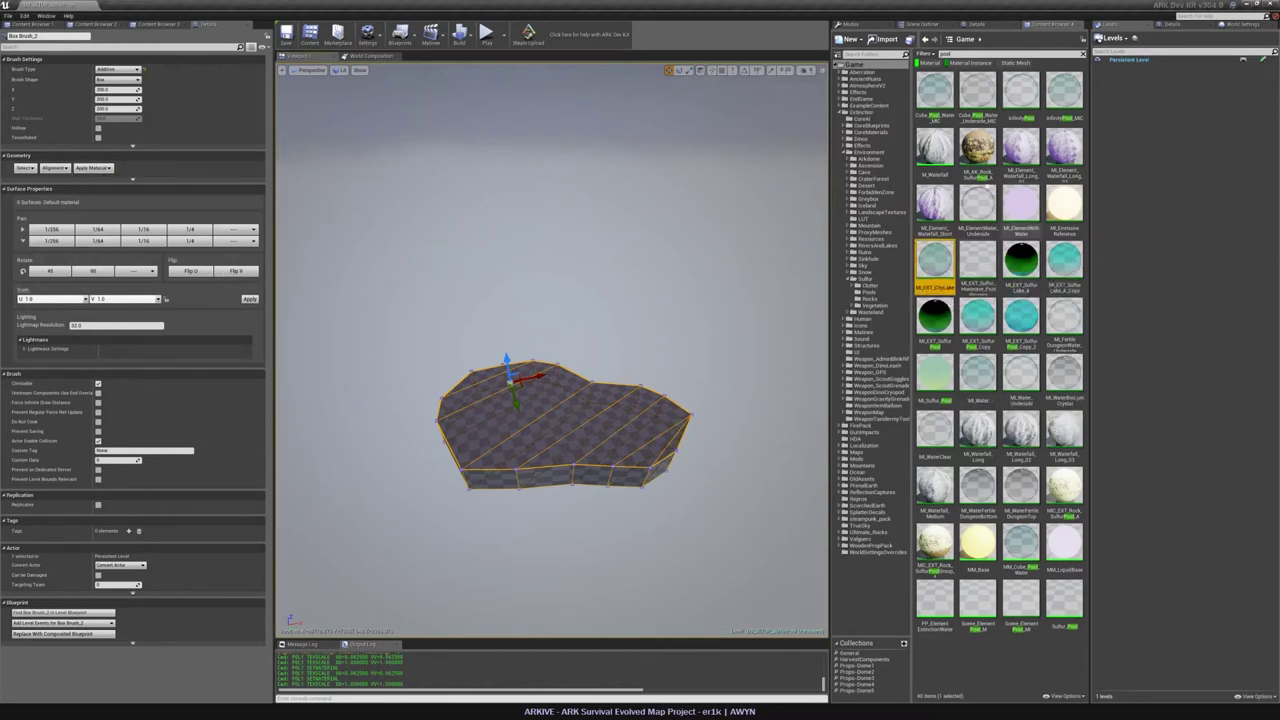
pyautogui.click(93, 167)
# Select all the top surfaces of Box Brush_3 and align them with Align Surface Planar Floor.
pyautogui.moveTo(410, 338)
pyautogui.mouseDown(button='right')
pyautogui.moveTo(412, 372)
pyautogui.moveTo(400, 310)
pyautogui.moveTo(424, 272)
pyautogui.moveTo(375, 252)
pyautogui.moveTo(465, 268)
pyautogui.moveTo(440, 278)
pyautogui.moveTo(425, 310)
pyautogui.moveTo(410, 285)
pyautogui.mouseUp(button='right')
pyautogui.moveTo(554, 314)
pyautogui.mouseDown(button='right')
pyautogui.moveTo(575, 305)
pyautogui.moveTo(554, 314)
pyautogui.moveTo(568, 343)
pyautogui.mouseUp(button='right')
pyautogui.click(562, 341)
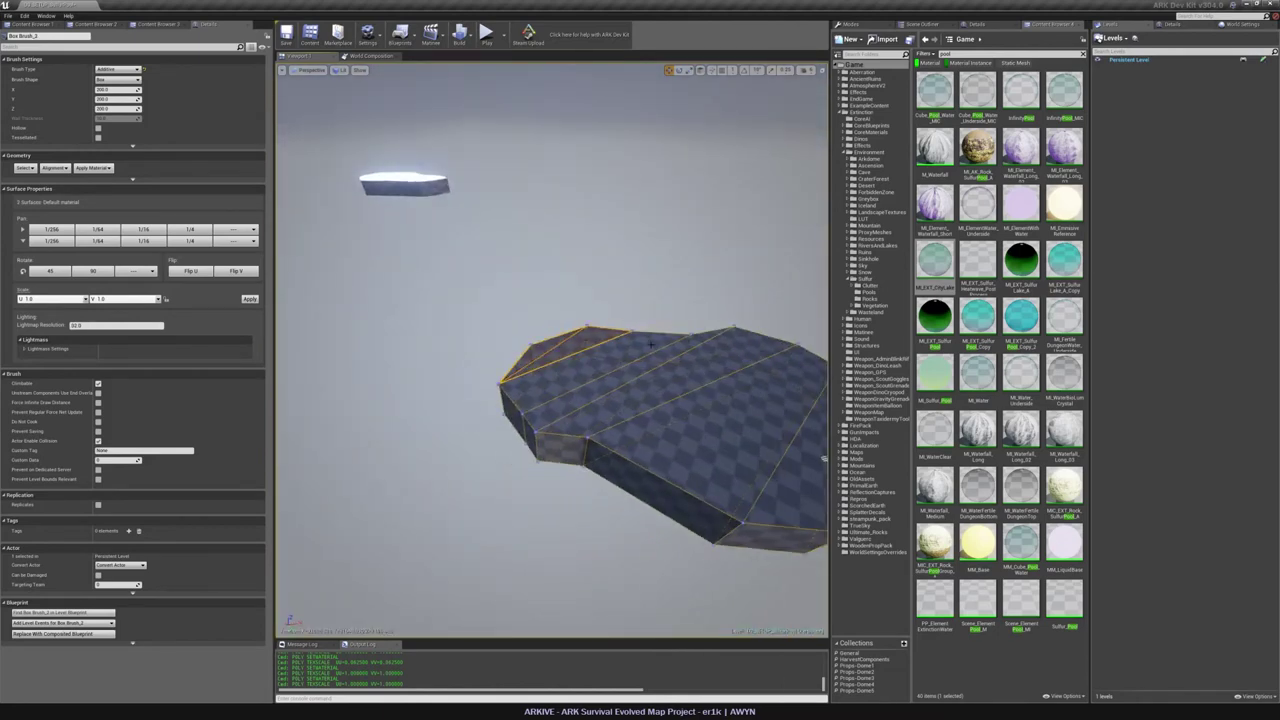
pyautogui.keyDown('ctrl'); pyautogui.click(651, 345); pyautogui.keyUp('ctrl')
pyautogui.keyDown('ctrl'); pyautogui.click(665, 355); pyautogui.keyUp('ctrl')
pyautogui.keyDown('ctrl'); pyautogui.click(680, 373); pyautogui.keyUp('ctrl')
pyautogui.moveTo(680, 373); pyautogui.dragTo(742, 380, button='right')
pyautogui.keyDown('ctrl'); pyautogui.click(550, 368); pyautogui.keyUp('ctrl')
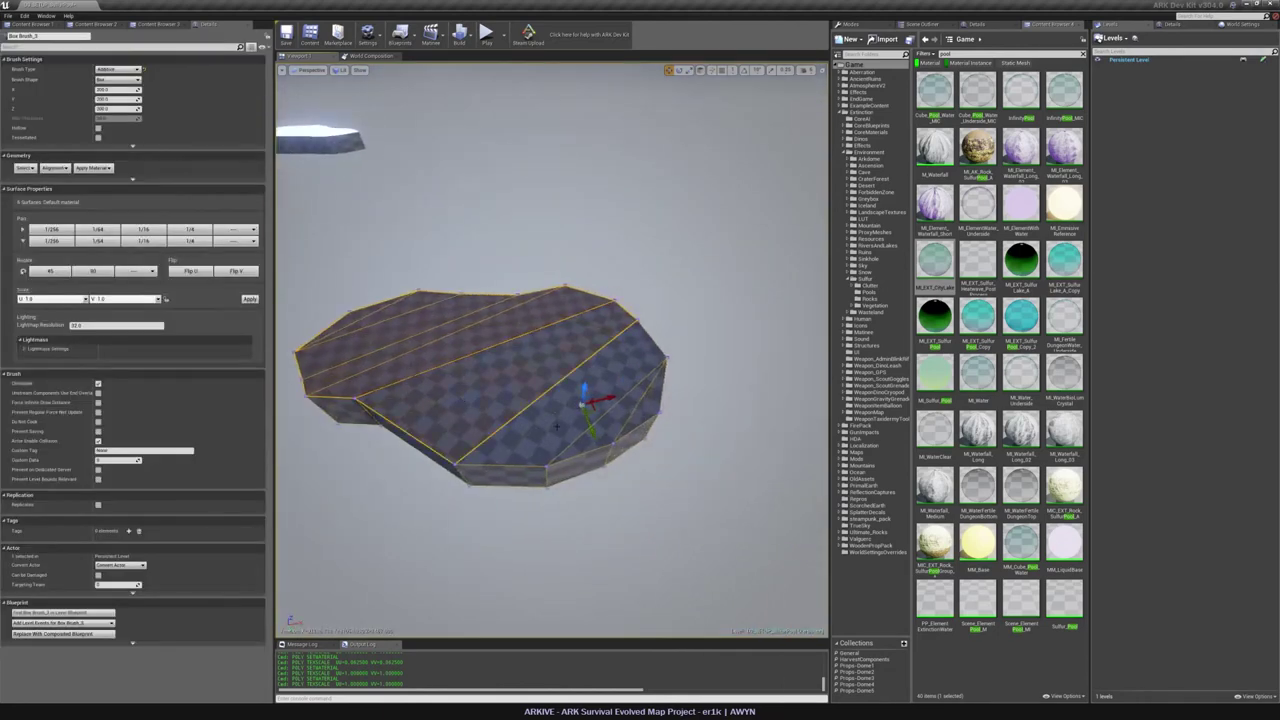
pyautogui.keyDown('ctrl'); pyautogui.click(557, 427); pyautogui.keyUp('ctrl')
pyautogui.keyDown('ctrl'); pyautogui.click(607, 427); pyautogui.keyUp('ctrl')
pyautogui.keyDown('ctrl'); pyautogui.click(641, 413); pyautogui.keyUp('ctrl')
pyautogui.moveTo(641, 413); pyautogui.dragTo(600, 430, button='right')
pyautogui.click(55, 168)
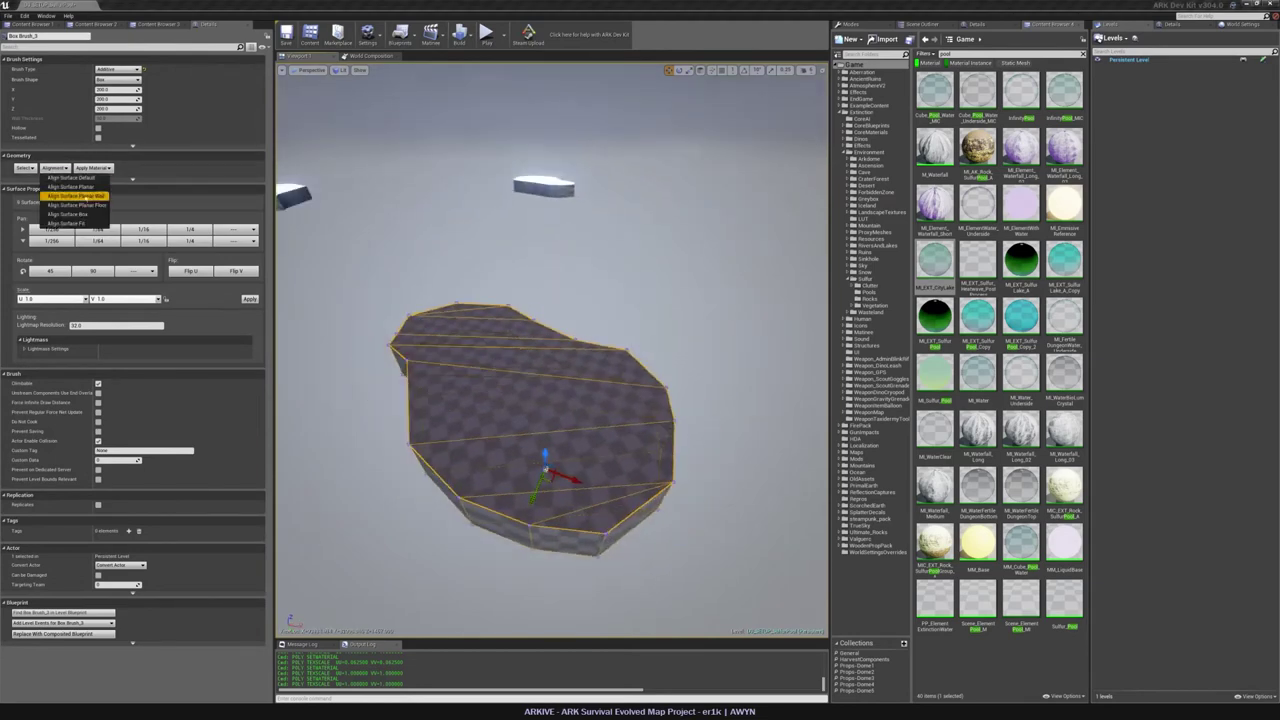
pyautogui.click(88, 205)
# Apply MI_EXT_CityLake to the selected top surfaces with U and V scale 1.0, and clear the selection.
pyautogui.moveTo(385, 245)
pyautogui.mouseDown(button='right')
pyautogui.moveTo(425, 258)
pyautogui.moveTo(340, 262)
pyautogui.moveTo(330, 300)
pyautogui.mouseUp(button='right')
pyautogui.click(93, 168)
pyautogui.click(108, 177)
pyautogui.click(250, 299)
pyautogui.moveTo(490, 335)
pyautogui.mouseDown(button='right')
pyautogui.moveTo(505, 325)
pyautogui.moveTo(531, 337)
pyautogui.mouseUp(button='right')
pyautogui.press('Escape')
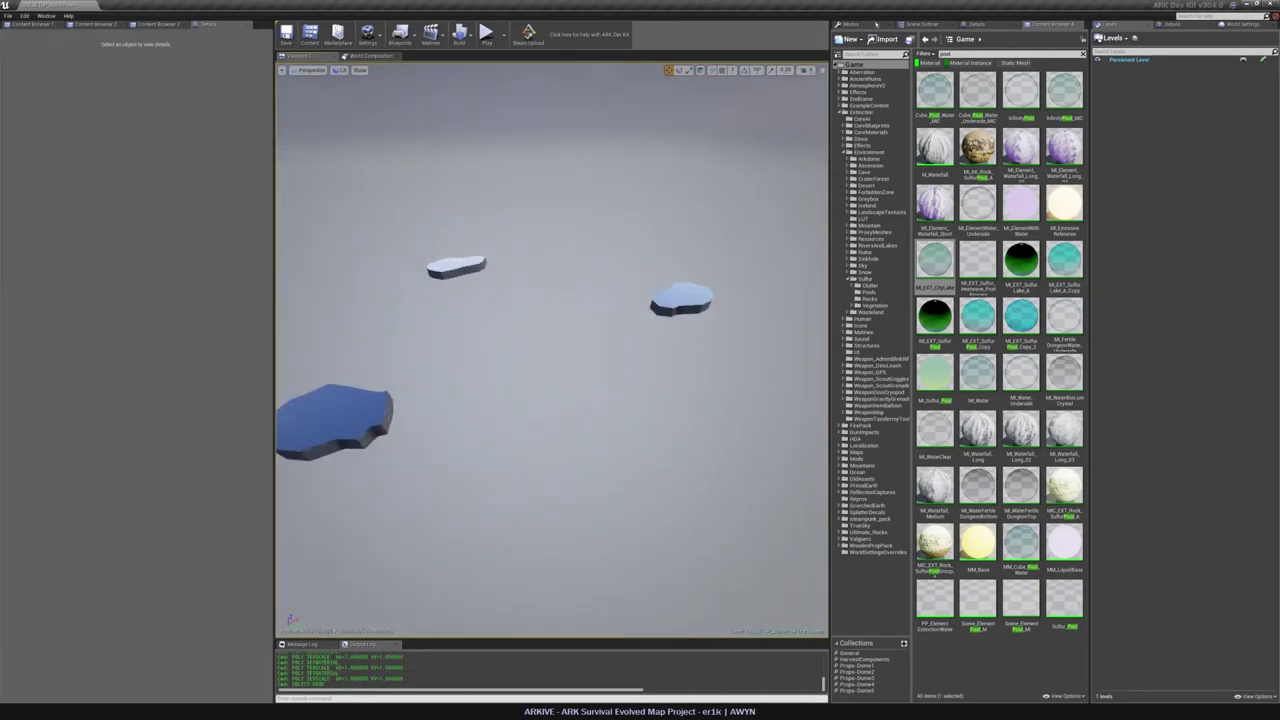
# Show the rock meshes again and open Physics_Dome3_WaterPool_B_1 for geometry editing.
pyautogui.click(852, 24)
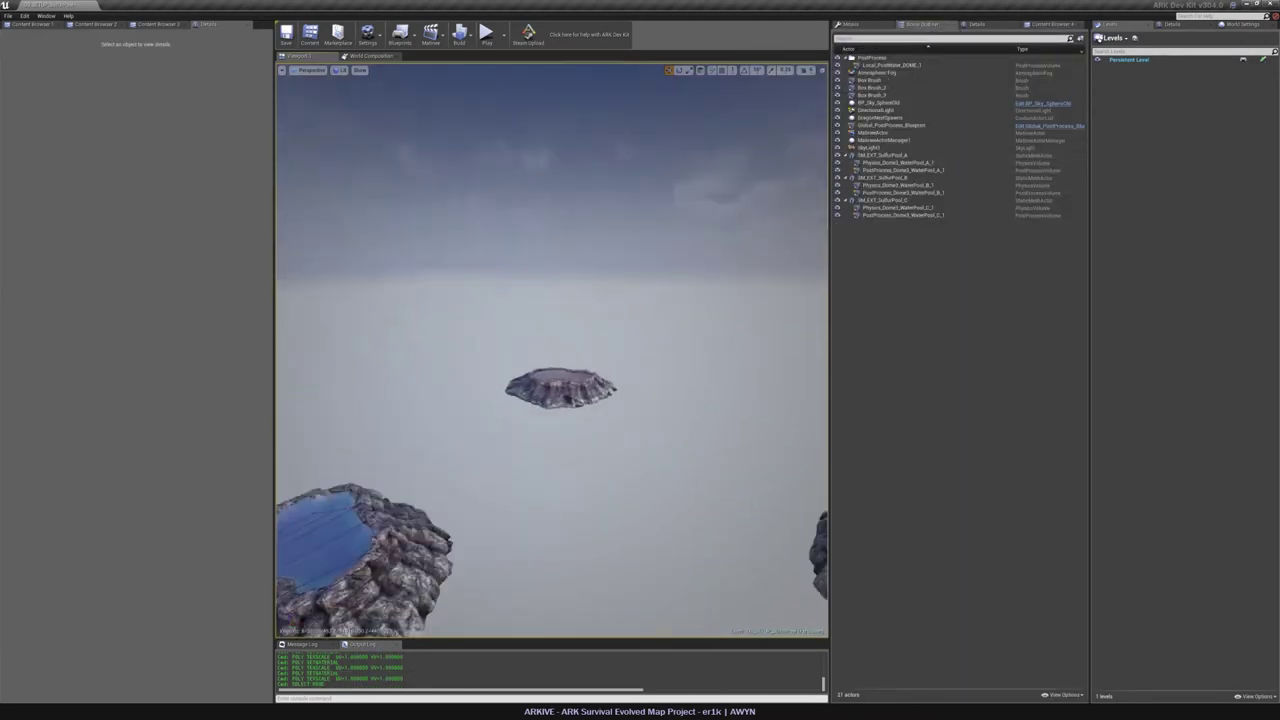
pyautogui.moveTo(552, 350); pyautogui.dragTo(630, 345, button='right')
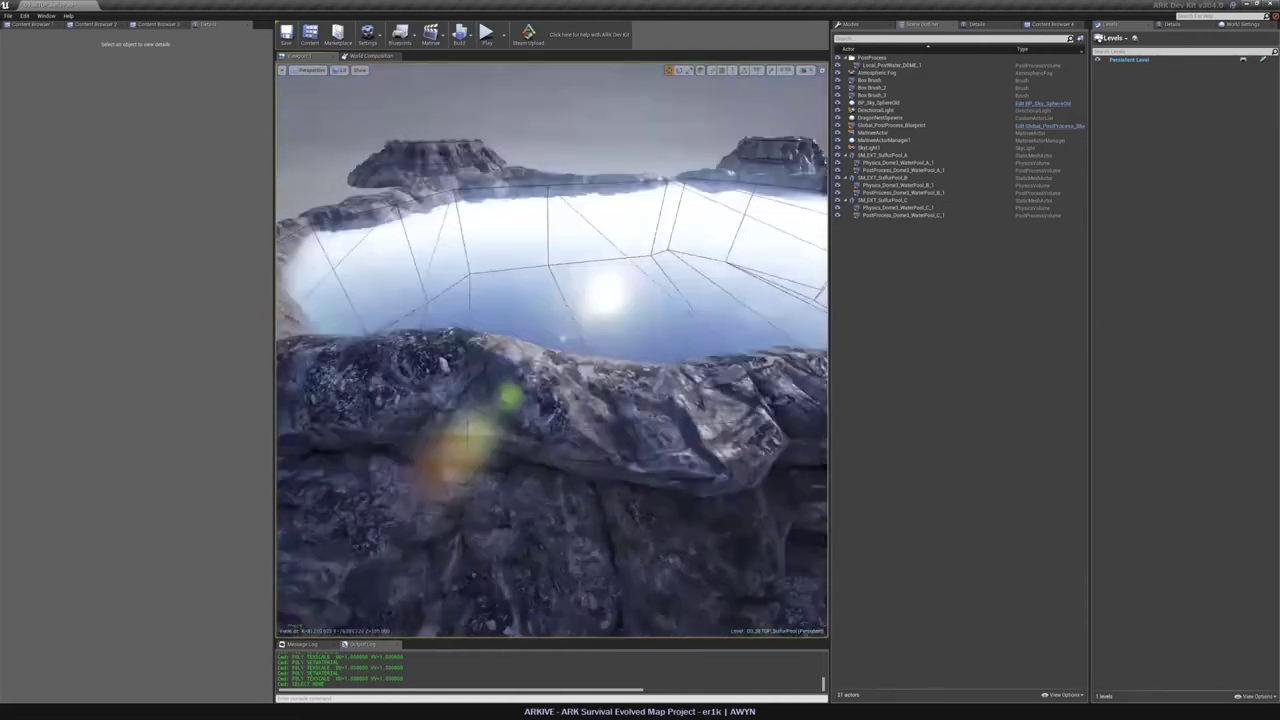
pyautogui.moveTo(552, 350); pyautogui.dragTo(500, 410, button='right')
pyautogui.click(560, 420)
pyautogui.click(912, 185)
pyautogui.moveTo(575, 340)
pyautogui.mouseDown(button='right')
pyautogui.moveTo(600, 365)
pyautogui.moveTo(610, 290)
pyautogui.mouseUp(button='right')
pyautogui.click(851, 24)
pyautogui.click(933, 41)
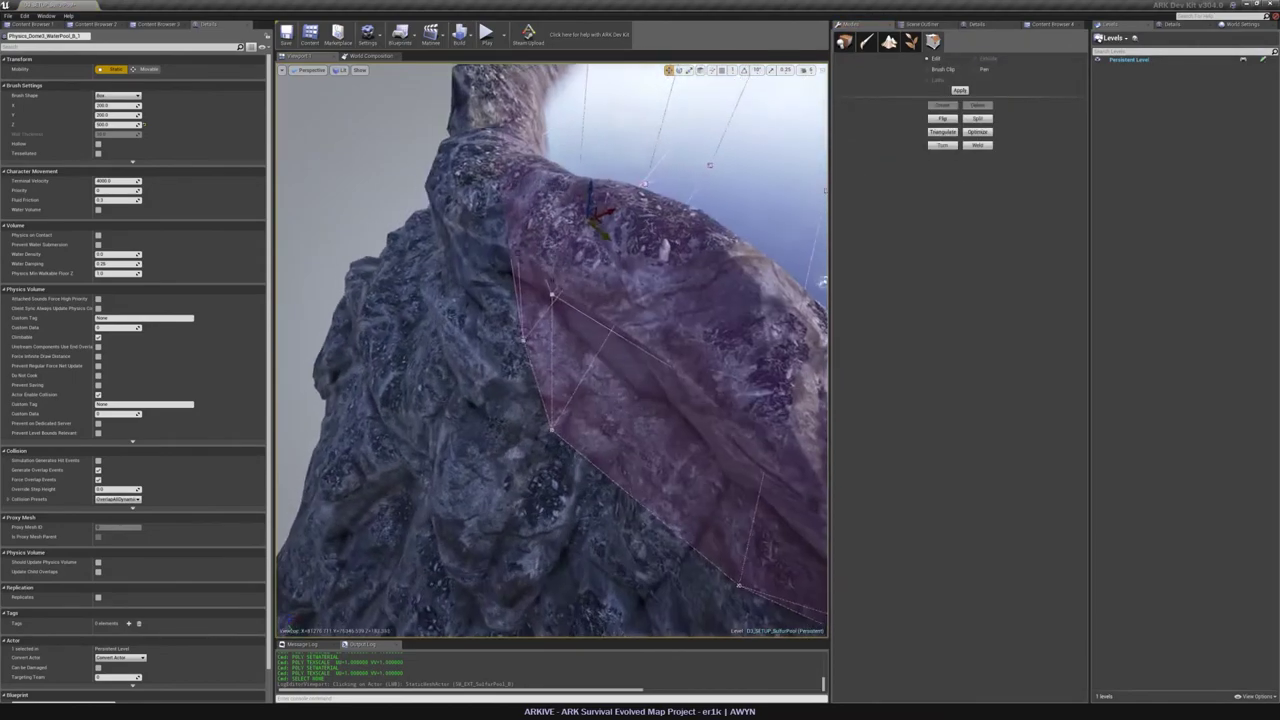
# Move the protruding edge vertices of pool B's physics and post process volumes inward, toward the pool.
pyautogui.moveTo(553, 340)
pyautogui.mouseDown(button='right')
pyautogui.moveTo(610, 345)
pyautogui.moveTo(625, 368)
pyautogui.moveTo(665, 335)
pyautogui.moveTo(660, 318)
pyautogui.moveTo(590, 340)
pyautogui.moveTo(640, 375)
pyautogui.mouseUp(button='right')
pyautogui.hotkey('alt', 'j')
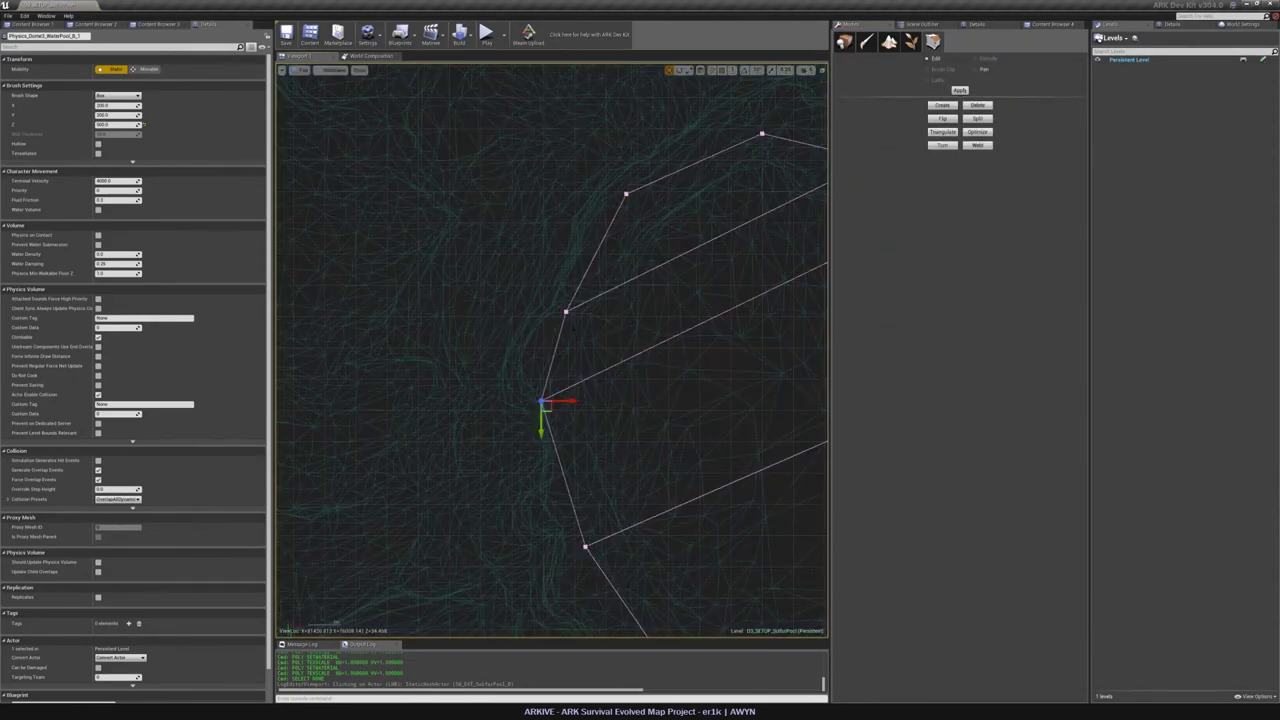
pyautogui.hotkey('alt', 'g')
pyautogui.moveTo(566, 340); pyautogui.dragTo(566, 385, button='right')
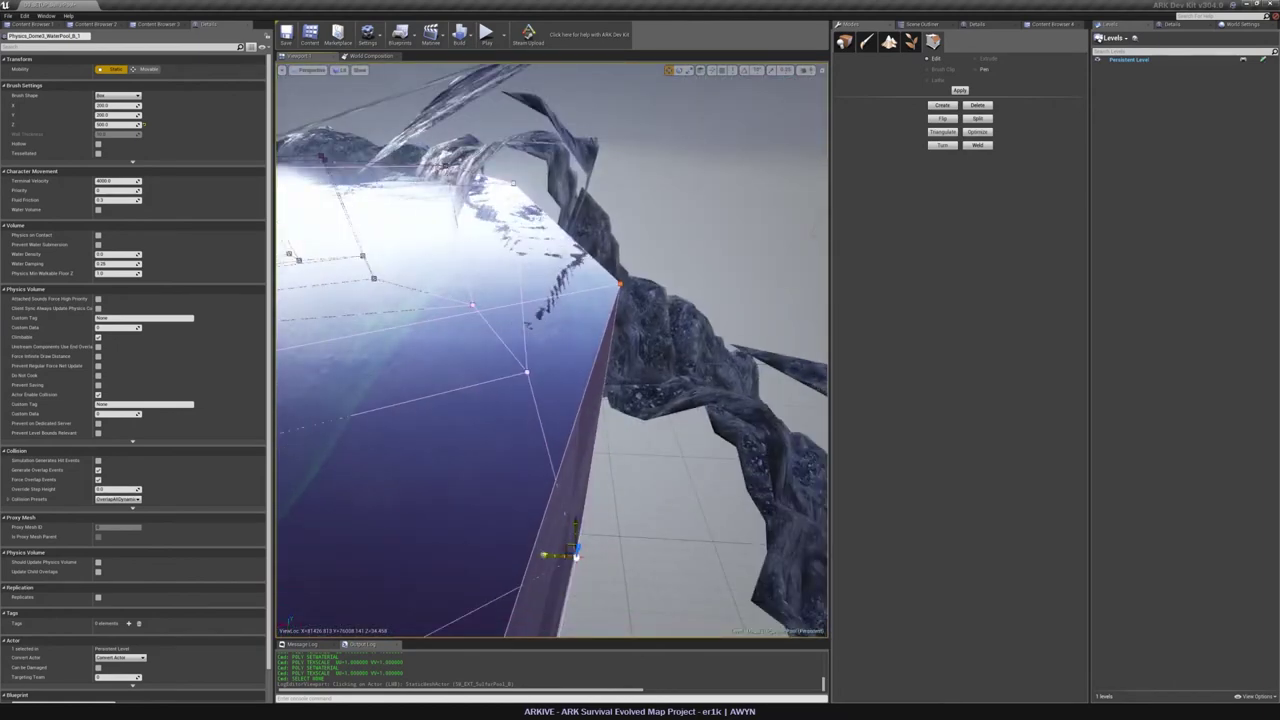
pyautogui.hotkey('alt', 'j')
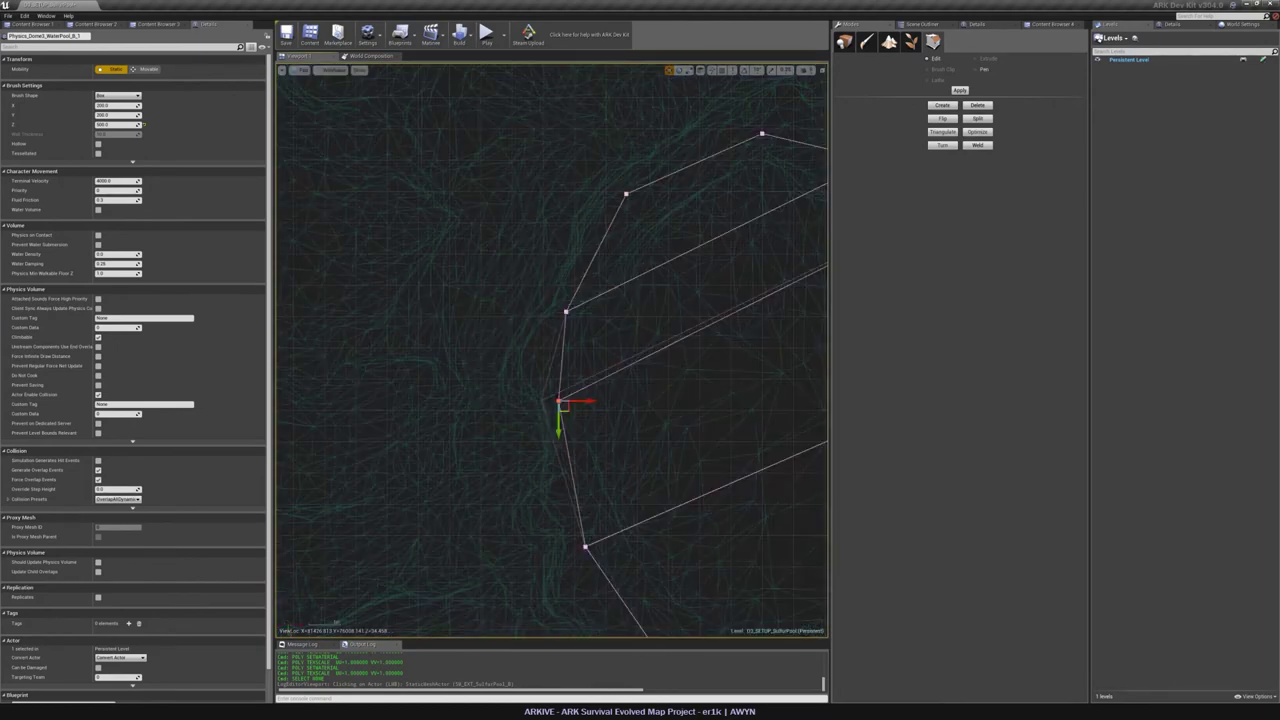
pyautogui.click(549, 376)
pyautogui.hotkey('alt', 'g')
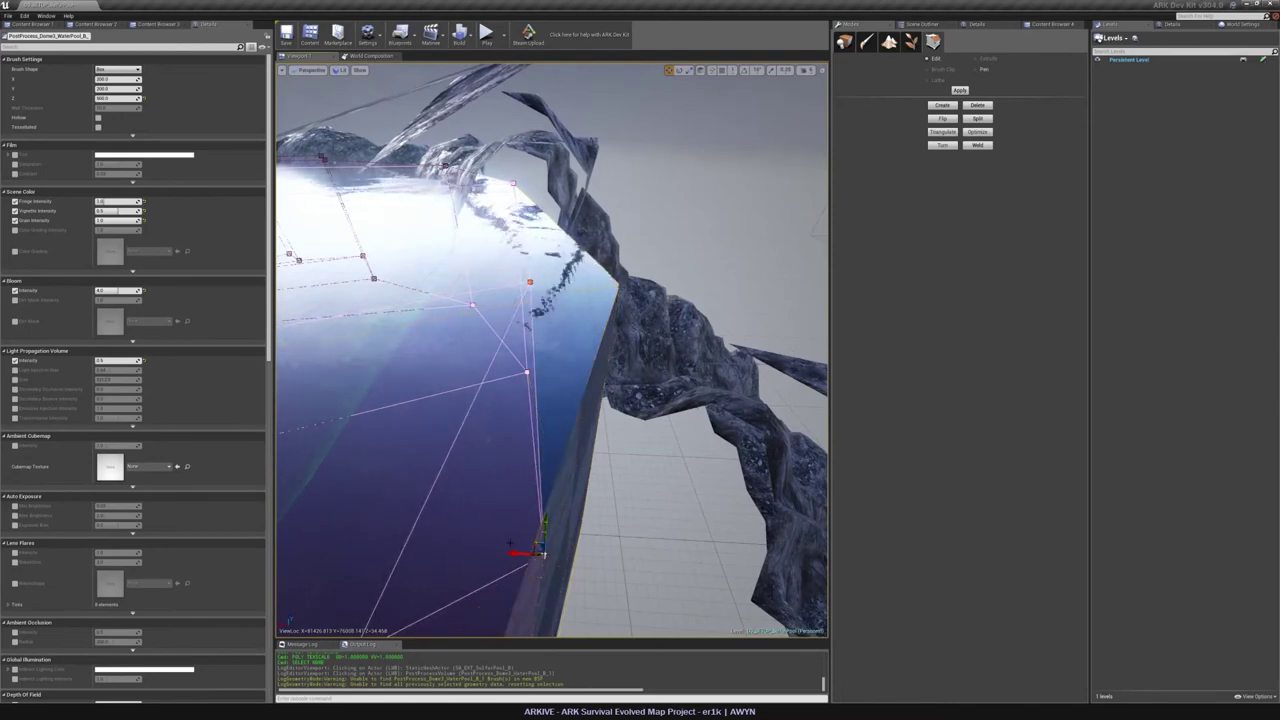
# Move the matching edge vertices of Box Brush inward to fit inside the rock rim, and leave geometry editing.
pyautogui.click(588, 316)
pyautogui.hotkey('alt', 'j')
pyautogui.click(543, 400)
pyautogui.hotkey('alt', 'g')
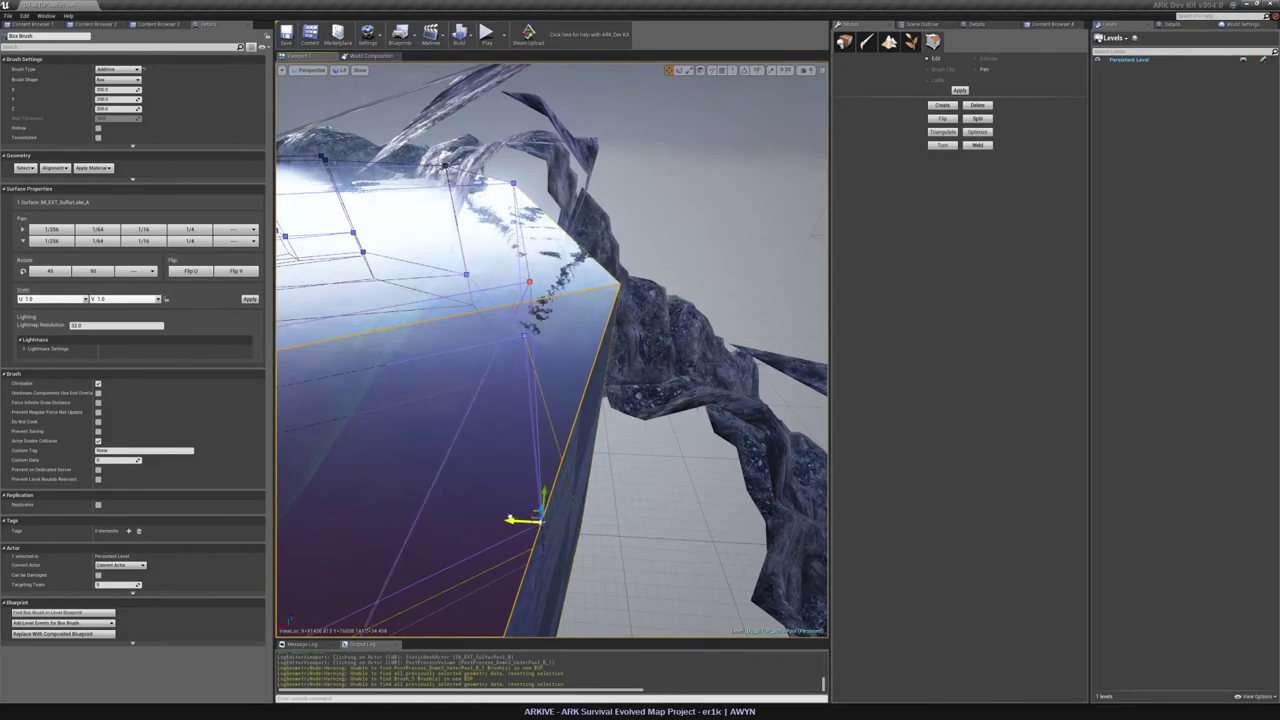
pyautogui.moveTo(510, 518); pyautogui.dragTo(508, 518)
pyautogui.moveTo(508, 518)
pyautogui.mouseDown(button='right')
pyautogui.moveTo(520, 480)
pyautogui.moveTo(508, 505)
pyautogui.moveTo(515, 495)
pyautogui.moveTo(450, 475)
pyautogui.moveTo(315, 482)
pyautogui.moveTo(335, 480)
pyautogui.moveTo(345, 510)
pyautogui.moveTo(350, 500)
pyautogui.mouseUp(button='right')
pyautogui.click(845, 42)
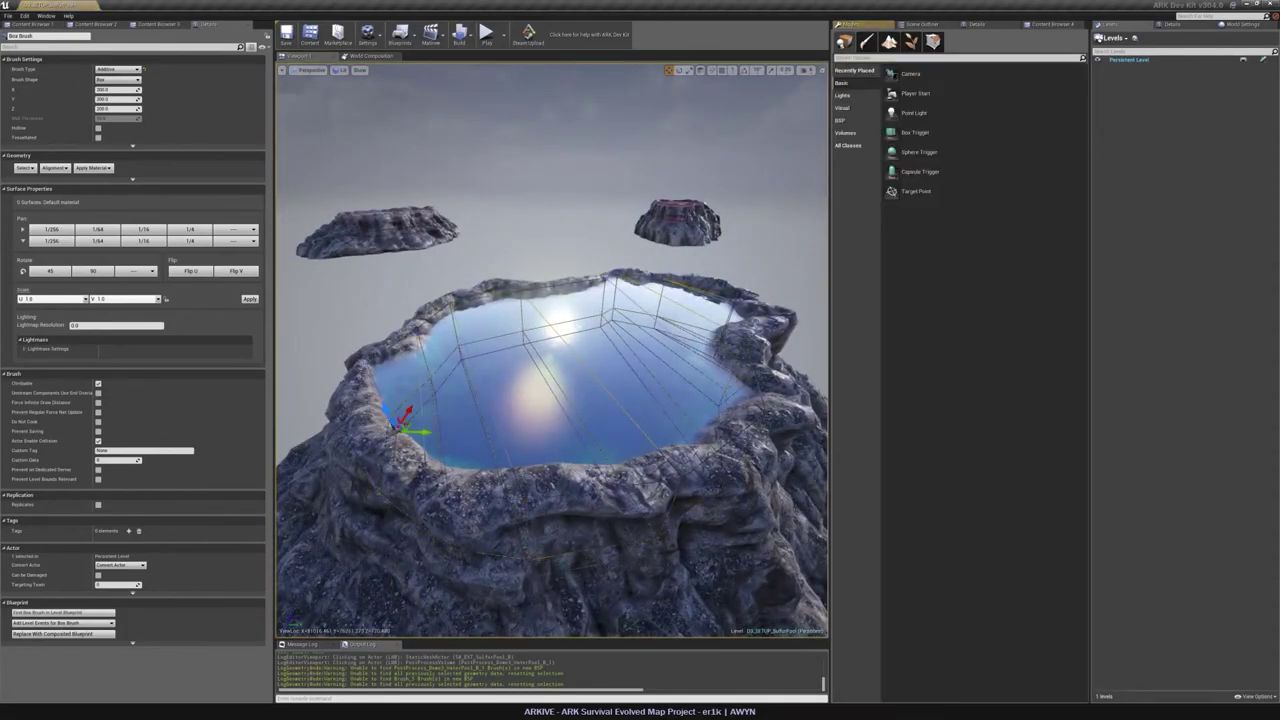
# Hide the SM_EXT_SulfurPool_B rock mesh and select the Box Brush that forms its water surface.
pyautogui.press('Escape')
pyautogui.moveTo(640, 340)
pyautogui.mouseDown(button='right')
pyautogui.moveTo(665, 365)
pyautogui.moveTo(585, 325)
pyautogui.moveTo(500, 350)
pyautogui.mouseUp(button='right')
pyautogui.moveTo(590, 317)
pyautogui.mouseDown(button='right')
pyautogui.moveTo(610, 345)
pyautogui.moveTo(600, 300)
pyautogui.moveTo(610, 335)
pyautogui.moveTo(590, 317)
pyautogui.moveTo(605, 325)
pyautogui.moveTo(620, 310)
pyautogui.mouseUp(button='right')
pyautogui.click(590, 317)
pyautogui.click(467, 245)
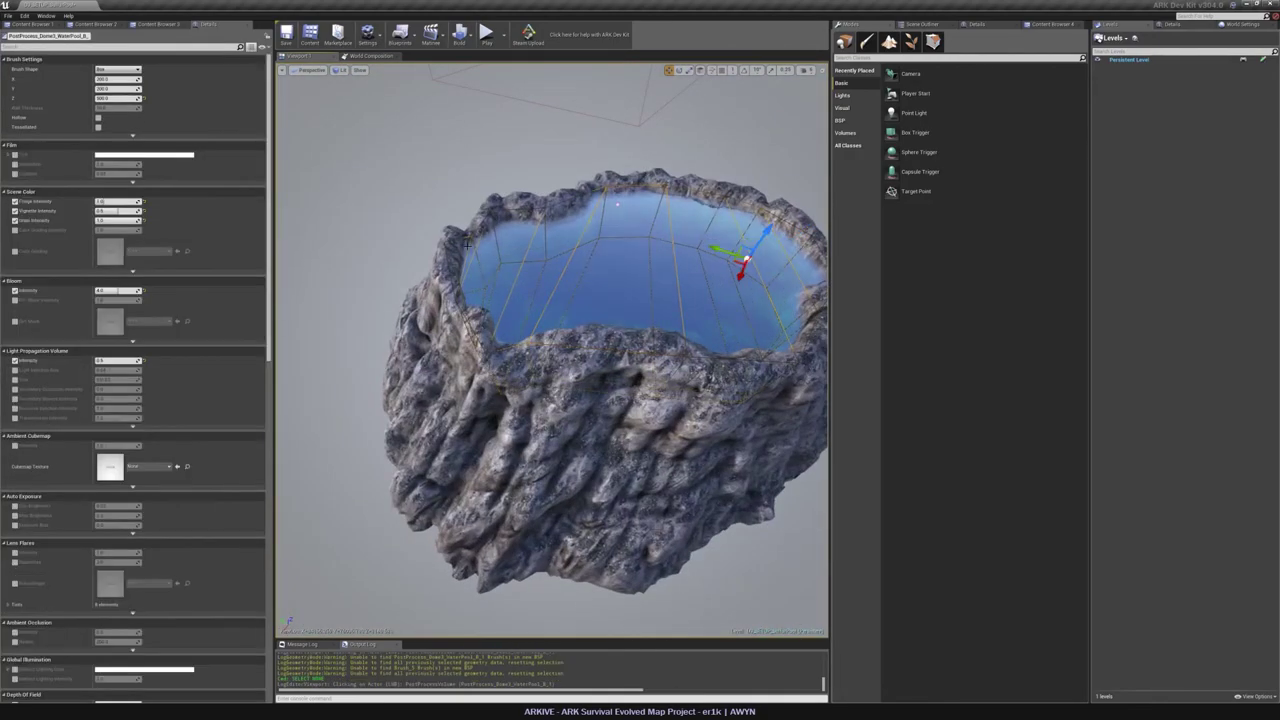
pyautogui.click(930, 26)
pyautogui.click(838, 178)
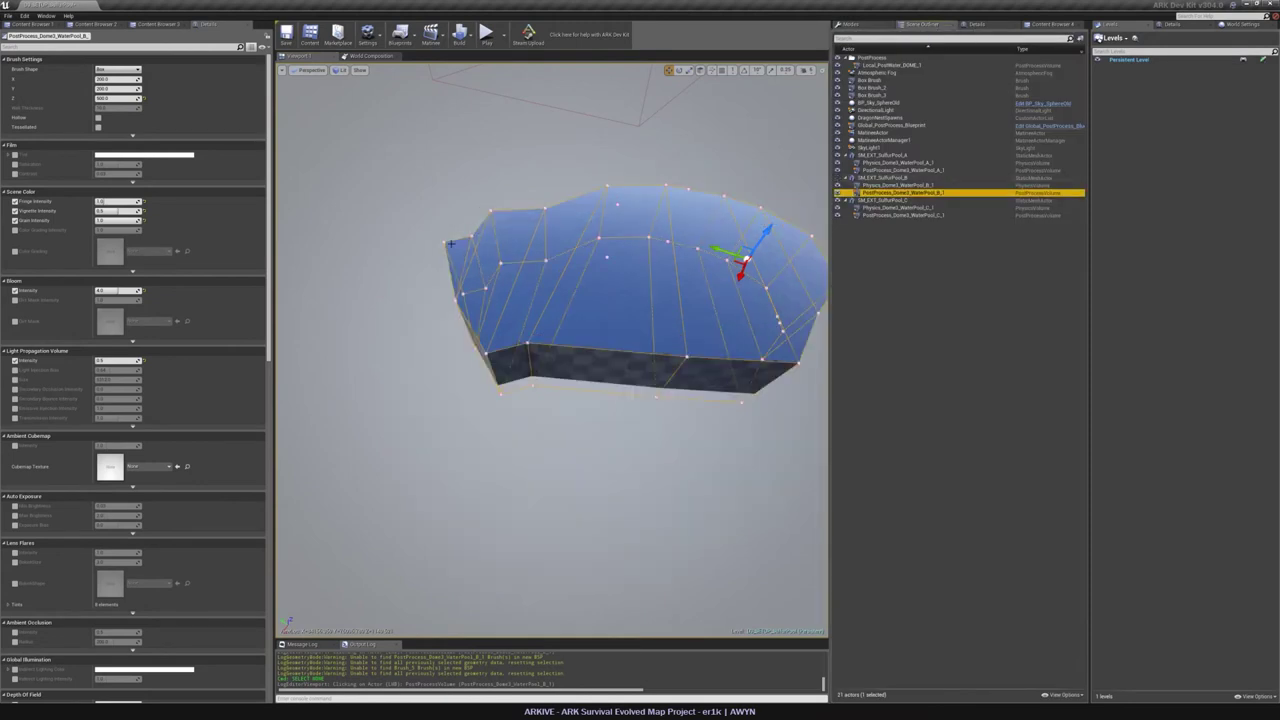
pyautogui.click(868, 96)
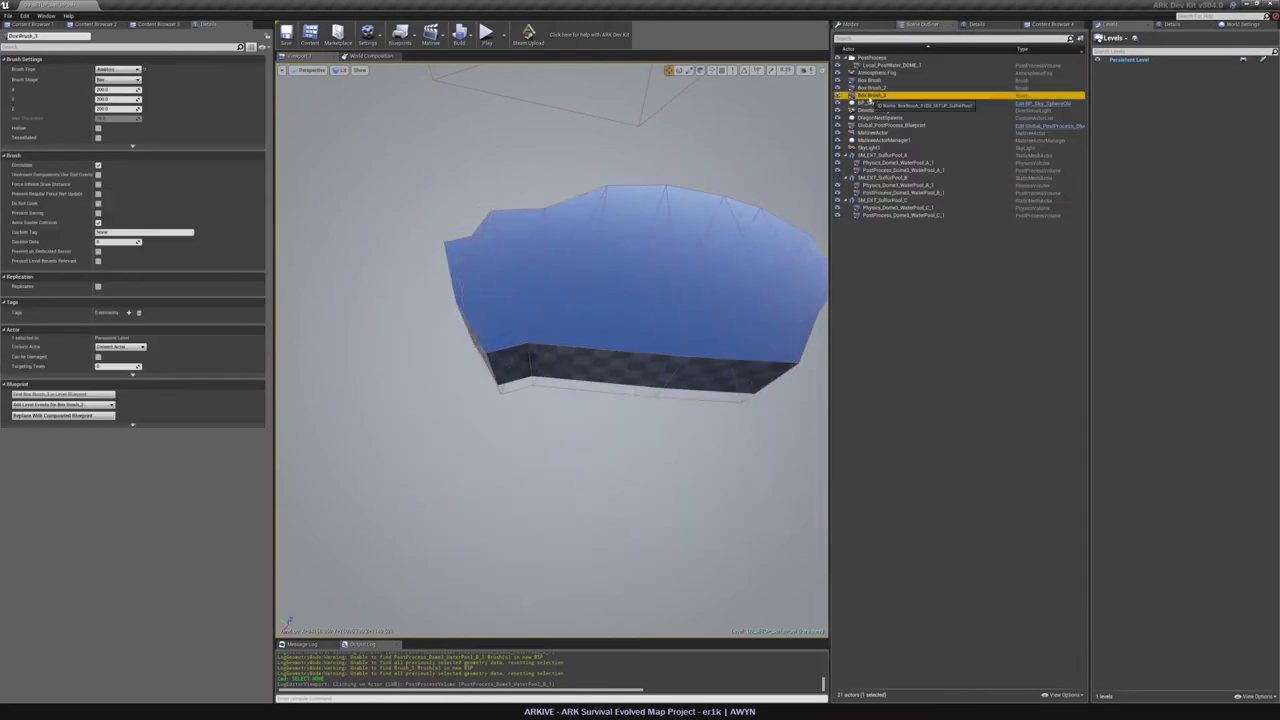
pyautogui.click(871, 88)
pyautogui.click(874, 81)
# Select all the top surfaces of Box Brush.
pyautogui.click(471, 241)
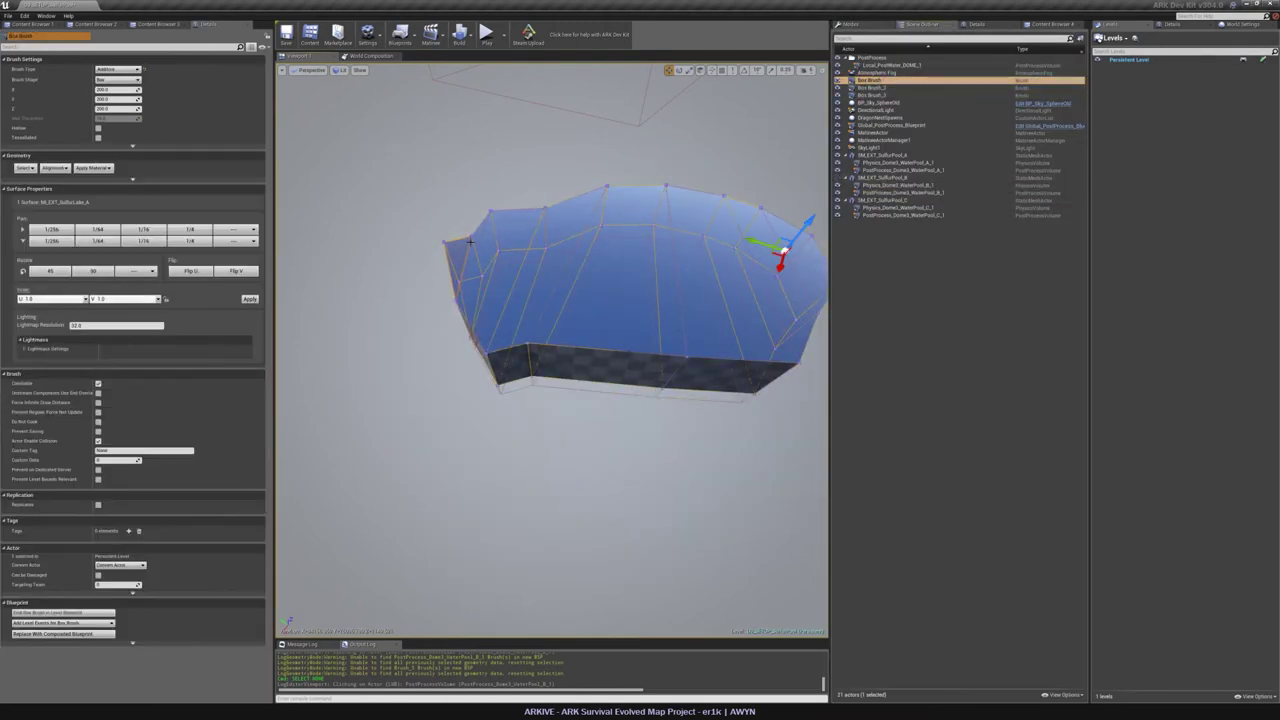
pyautogui.keyDown('ctrl'); pyautogui.click(481, 233); pyautogui.keyUp('ctrl')
pyautogui.keyDown('ctrl'); pyautogui.click(481, 233); pyautogui.keyUp('ctrl')
pyautogui.keyDown('ctrl'); pyautogui.click(481, 233); pyautogui.keyUp('ctrl')
pyautogui.keyDown('ctrl'); pyautogui.click(481, 233); pyautogui.keyUp('ctrl')
pyautogui.keyDown('ctrl'); pyautogui.click(481, 233); pyautogui.keyUp('ctrl')
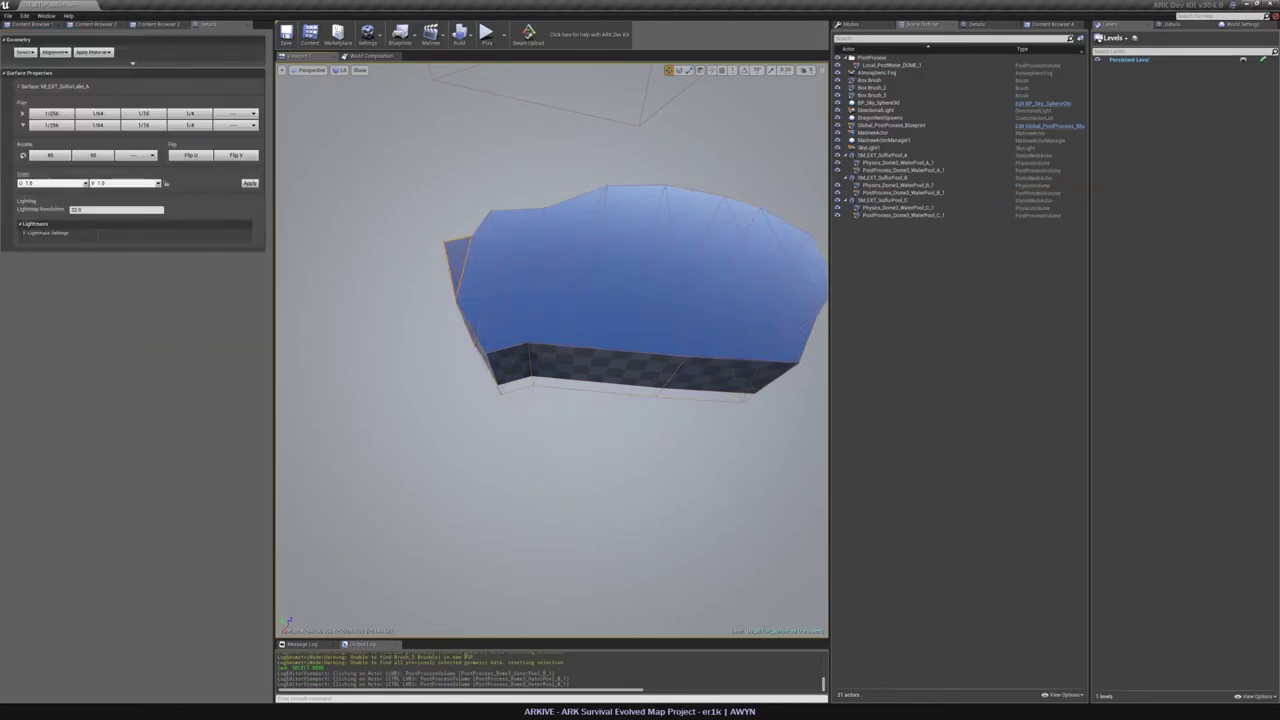
pyautogui.moveTo(481, 233); pyautogui.dragTo(480, 219, button='right')
pyautogui.press('w')
pyautogui.keyDown('ctrl'); pyautogui.click(537, 264); pyautogui.keyUp('ctrl')
pyautogui.moveTo(537, 264); pyautogui.dragTo(563, 300, button='right')
pyautogui.keyDown('ctrl'); pyautogui.click(563, 206); pyautogui.keyUp('ctrl')
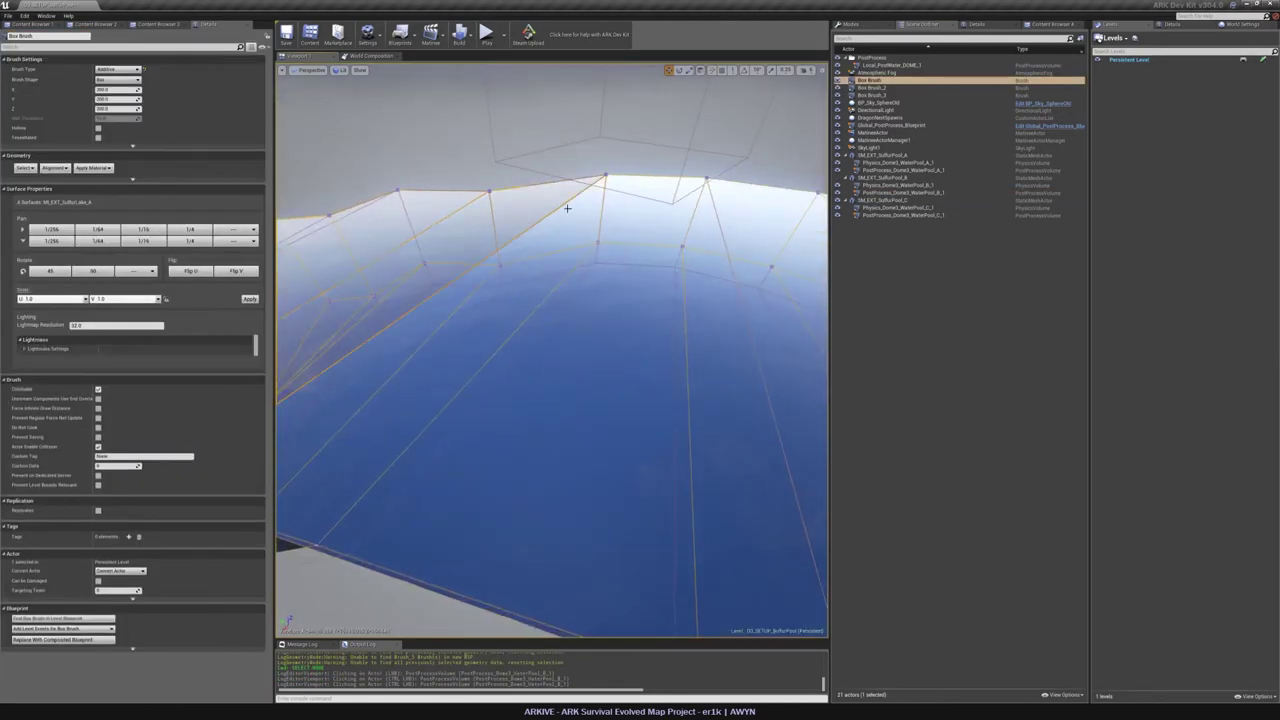
pyautogui.keyDown('ctrl'); pyautogui.click(610, 210); pyautogui.keyUp('ctrl')
pyautogui.moveTo(610, 210); pyautogui.dragTo(640, 230, button='right')
pyautogui.keyDown('ctrl'); pyautogui.click(587, 220); pyautogui.keyUp('ctrl')
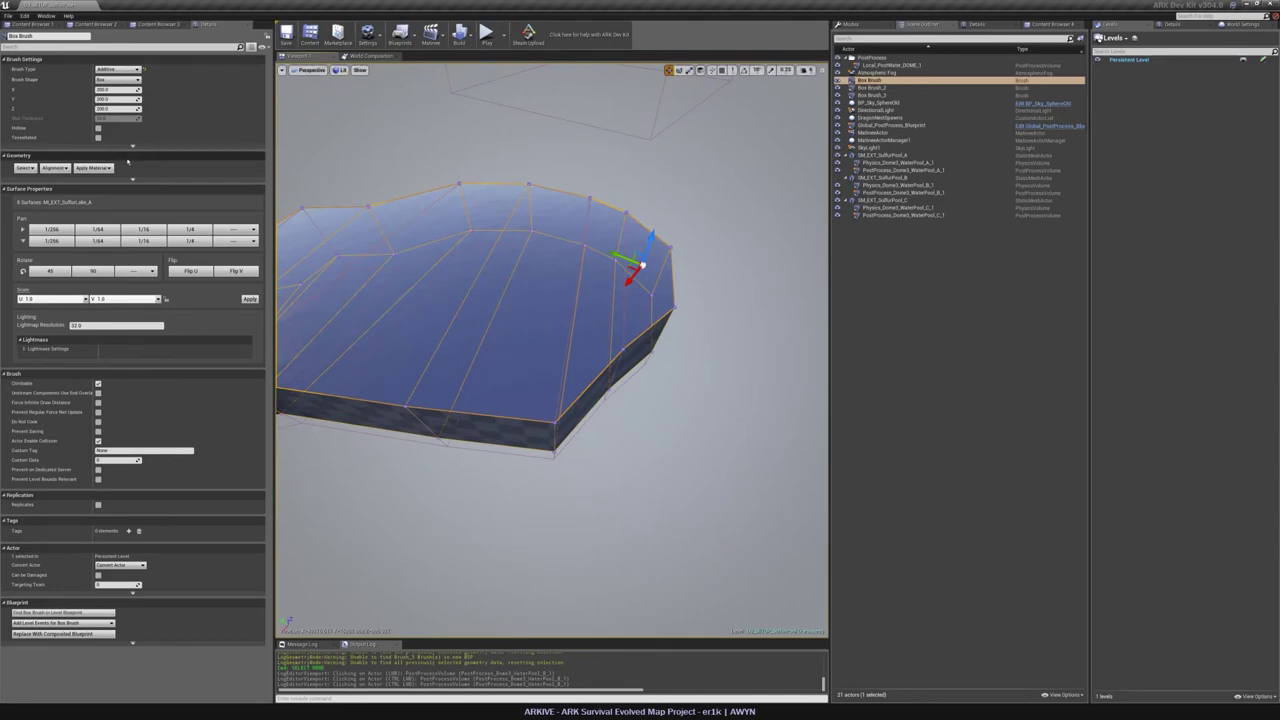
# Apply MI_EXT_CityLake to the top surfaces of Box Brush and unhide the SM_EXT_SulfurPool_B rock mesh.
pyautogui.click(93, 168)
pyautogui.click(112, 177)
pyautogui.moveTo(430, 260)
pyautogui.mouseDown(button='right')
pyautogui.moveTo(360, 250)
pyautogui.moveTo(400, 210)
pyautogui.moveTo(405, 270)
pyautogui.mouseUp(button='right')
pyautogui.press('w')
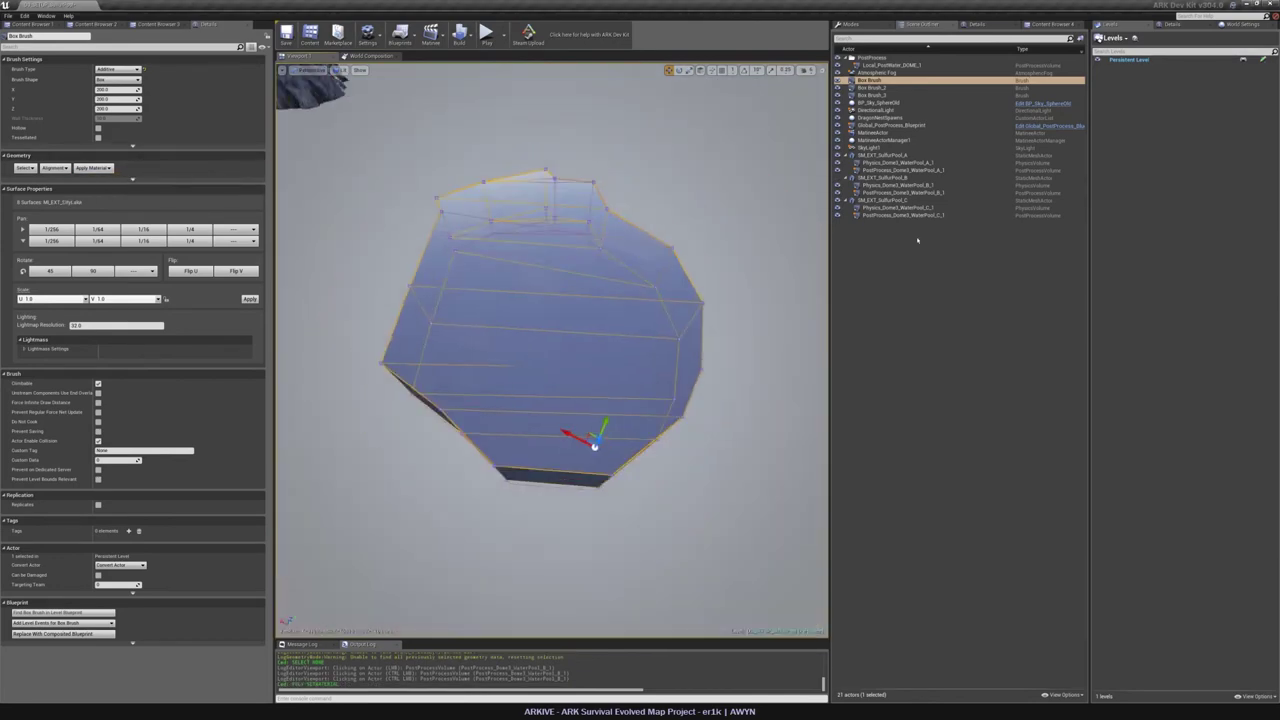
pyautogui.click(892, 259)
pyautogui.click(838, 178)
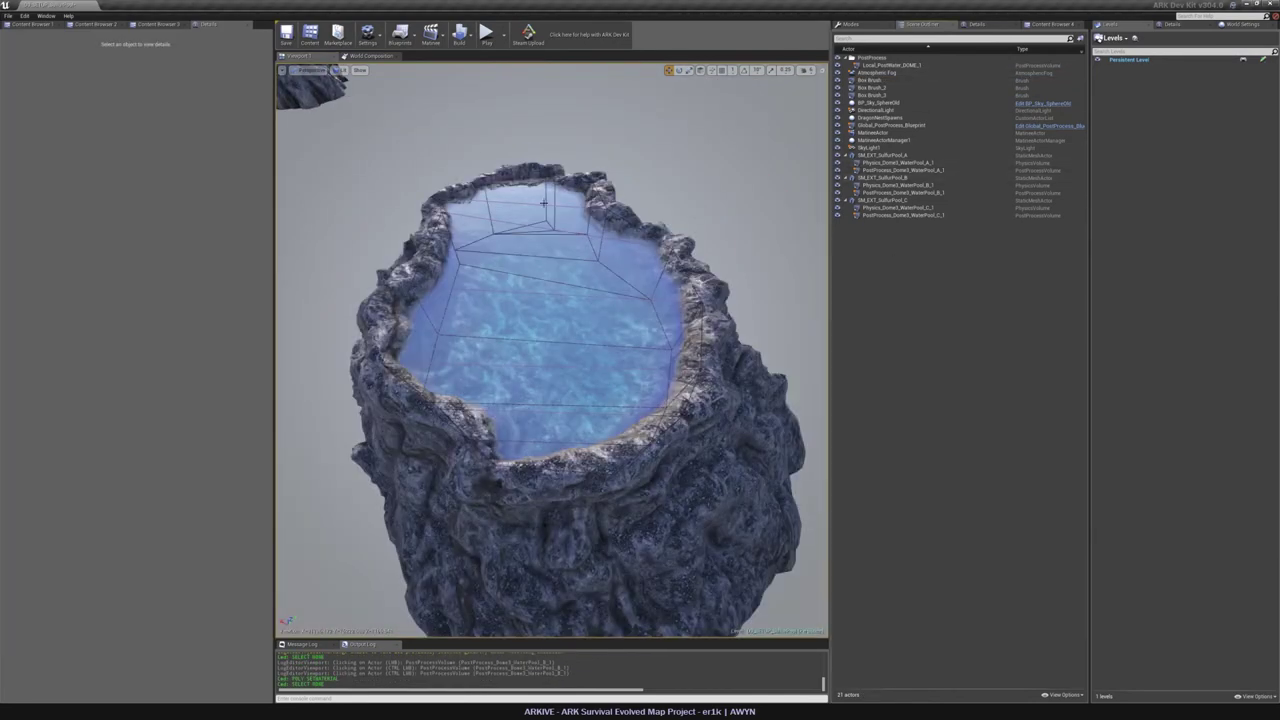
# Select the post process volumes of water pools A, B and C together and view the scene from under the water.
pyautogui.press('w')
pyautogui.moveTo(545, 205)
pyautogui.mouseDown(button='right')
pyautogui.moveTo(540, 110)
pyautogui.moveTo(440, 120)
pyautogui.moveTo(460, 160)
pyautogui.moveTo(425, 162)
pyautogui.mouseUp(button='right')
pyautogui.press('q')
pyautogui.press('e')
pyautogui.press('q')
pyautogui.press('e')
pyautogui.click(962, 171)
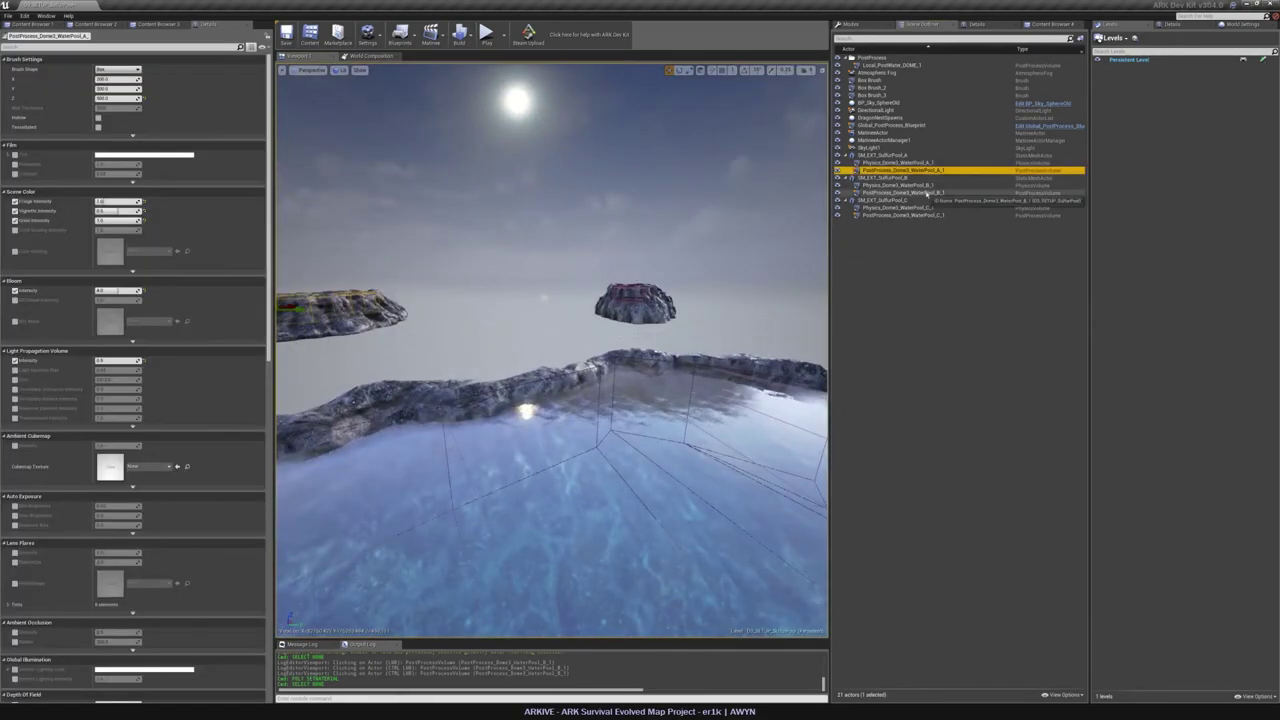
pyautogui.keyDown('ctrl'); pyautogui.click(926, 193); pyautogui.keyUp('ctrl')
pyautogui.keyDown('ctrl'); pyautogui.click(922, 215); pyautogui.keyUp('ctrl')
pyautogui.press('q')
pyautogui.moveTo(570, 378); pyautogui.dragTo(560, 340, button='right')
# Enable the Film overrides on the three post process volumes with a pale aqua-green tint, saturation 0.7 and contrast 0.8.
pyautogui.click(15, 155)
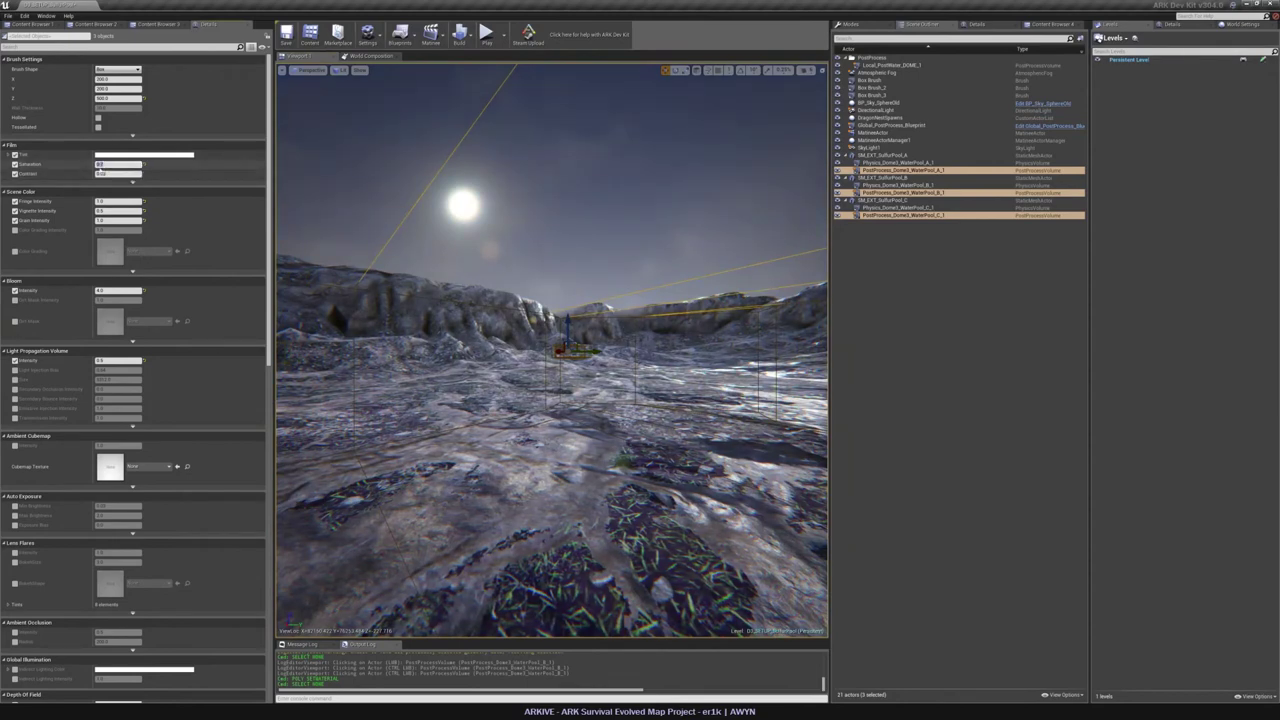
pyautogui.write('1')
pyautogui.press('Return')
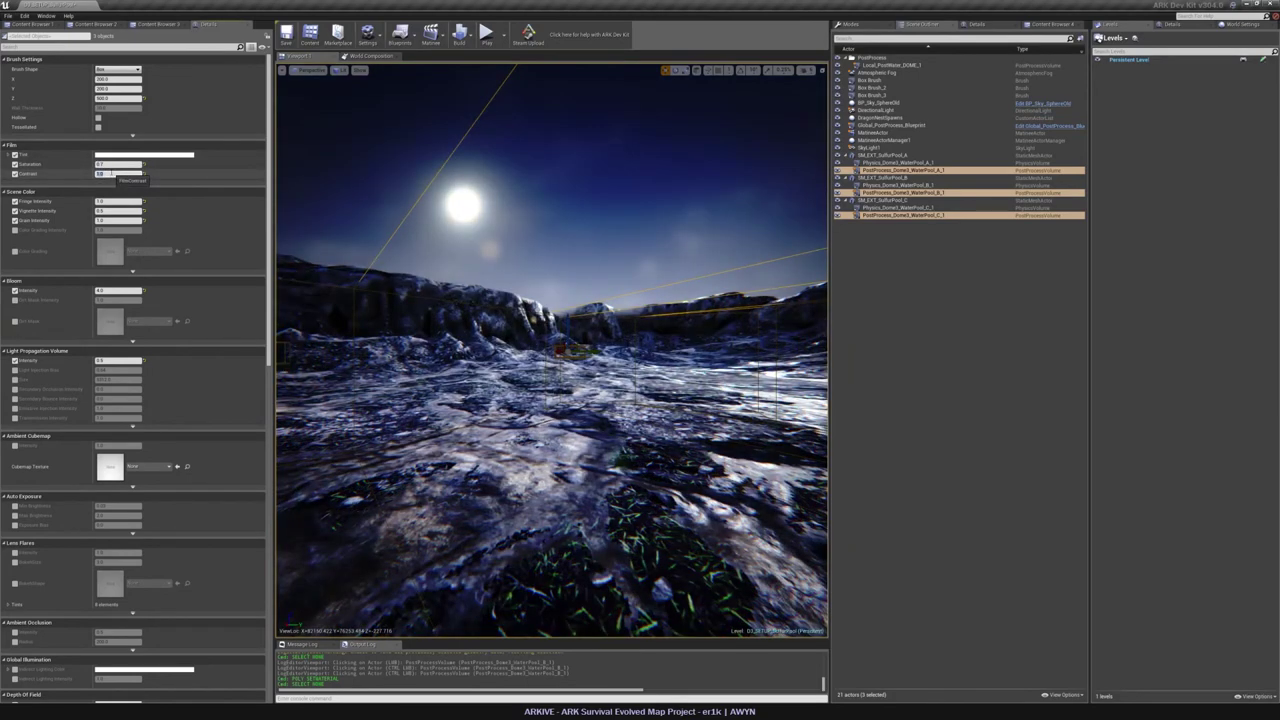
pyautogui.write('0.8')
pyautogui.press('Return')
pyautogui.click(112, 156)
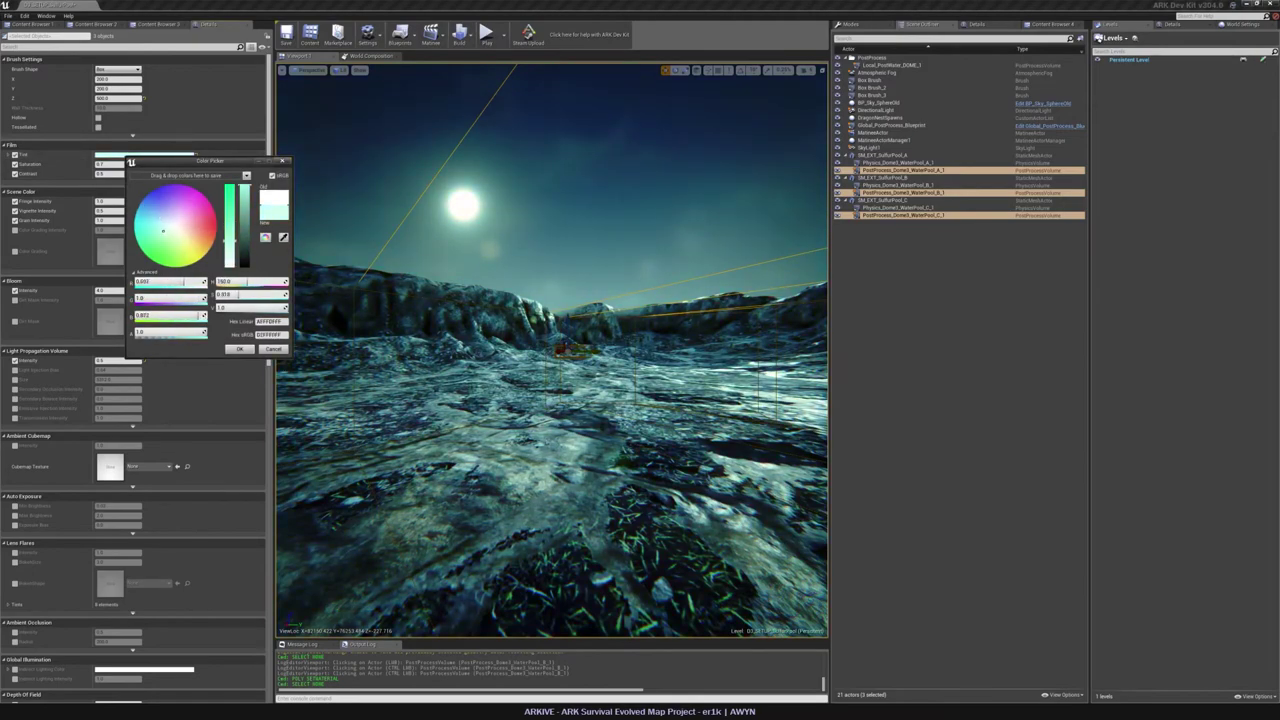
pyautogui.click(239, 349)
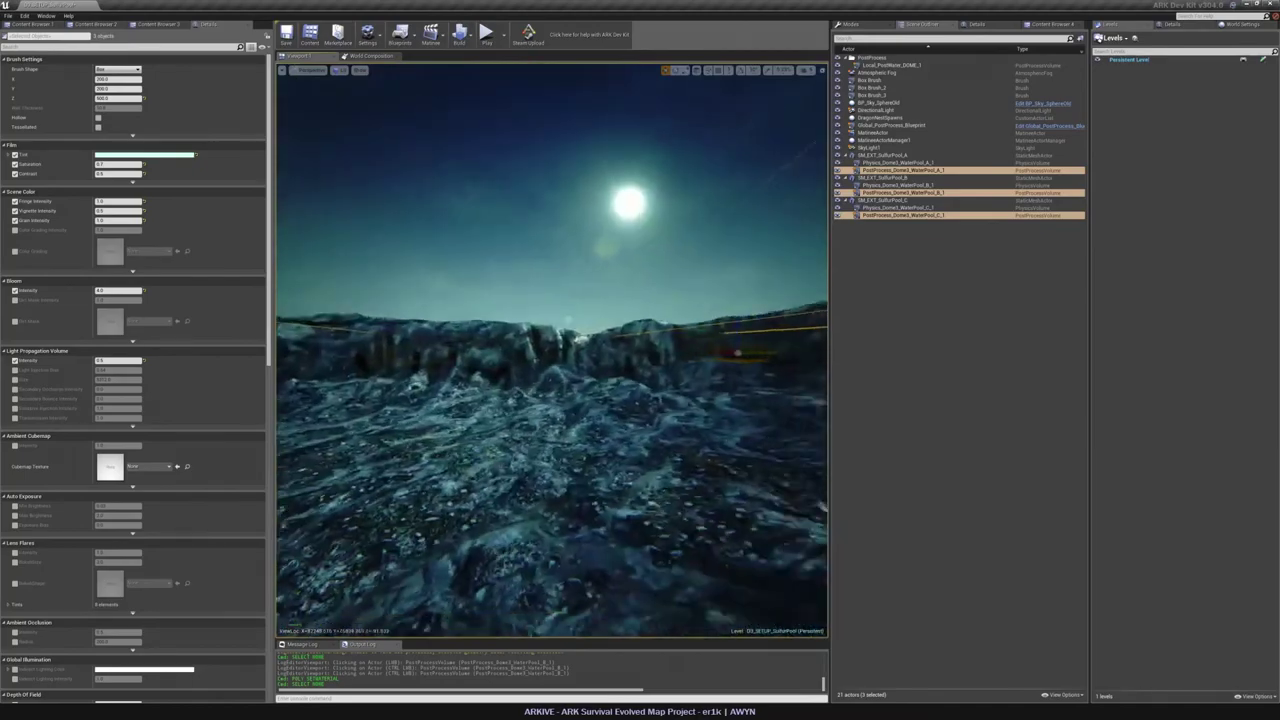
# Clear the volume selection, check the three pools from above, and save the map.
pyautogui.moveTo(552, 350); pyautogui.dragTo(560, 420, button='right')
pyautogui.click(903, 278)
pyautogui.moveTo(600, 350); pyautogui.dragTo(580, 375, button='right')
pyautogui.moveTo(500, 292)
pyautogui.mouseDown(button='right')
pyautogui.moveTo(512, 280)
pyautogui.moveTo(500, 292)
pyautogui.mouseUp(button='right')
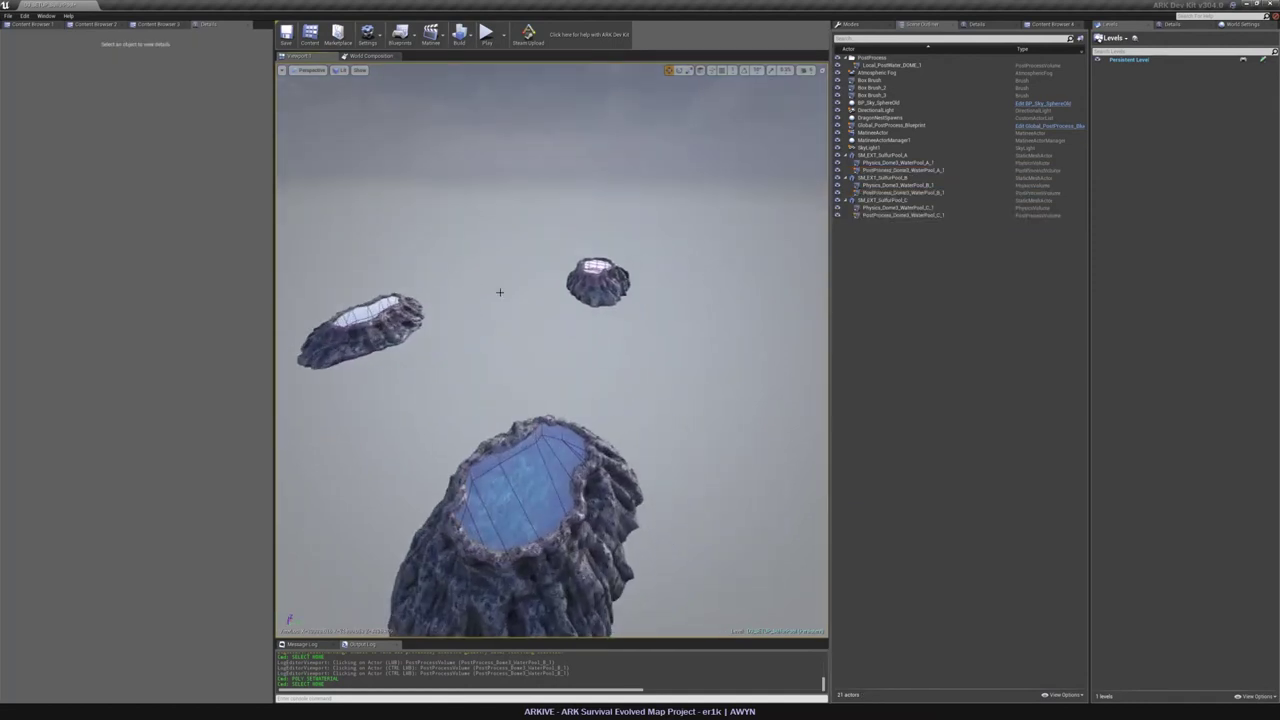
pyautogui.hotkey('ctrl', 's')
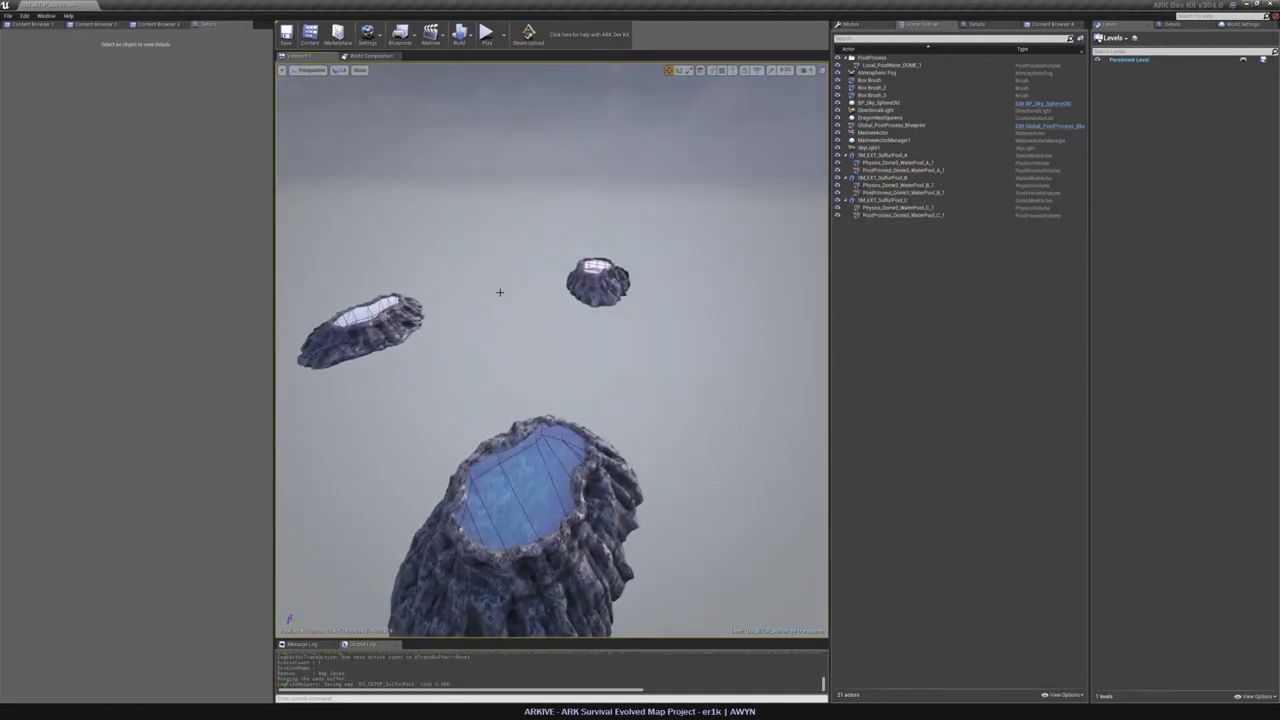
pyautogui.click(868, 80)
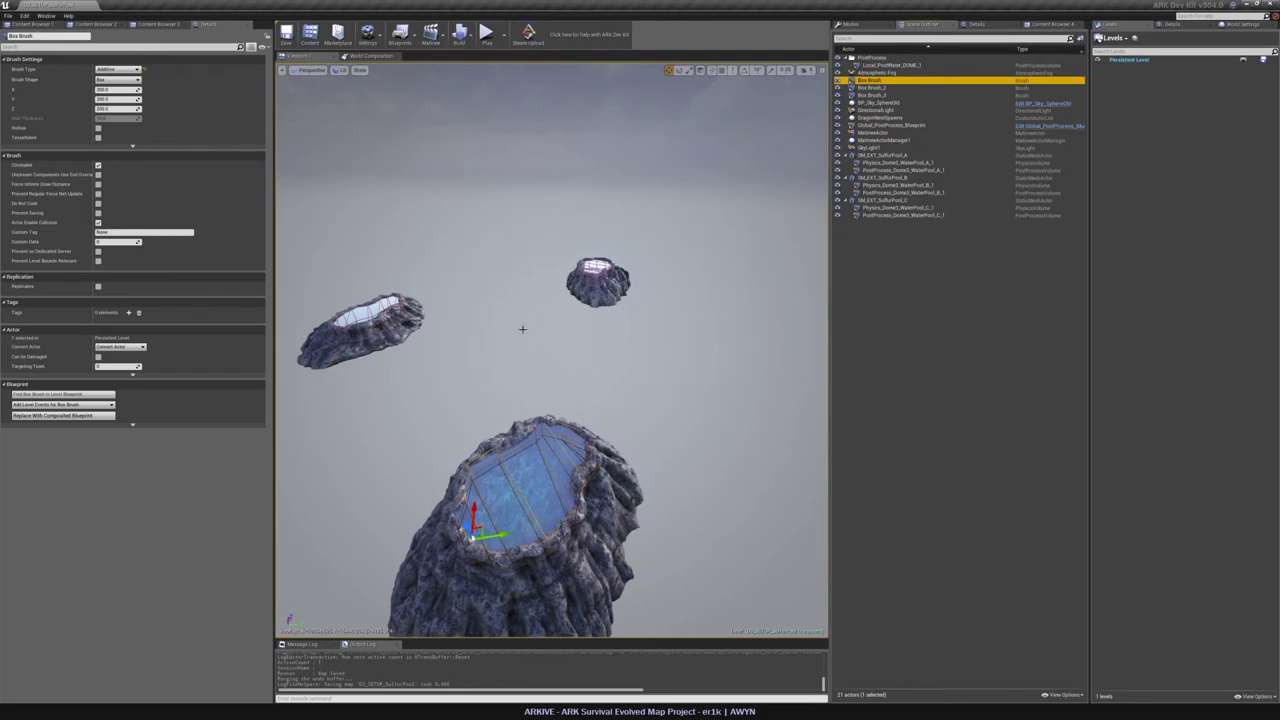
pyautogui.rightClick(868, 81)
pyautogui.moveTo(934, 160)
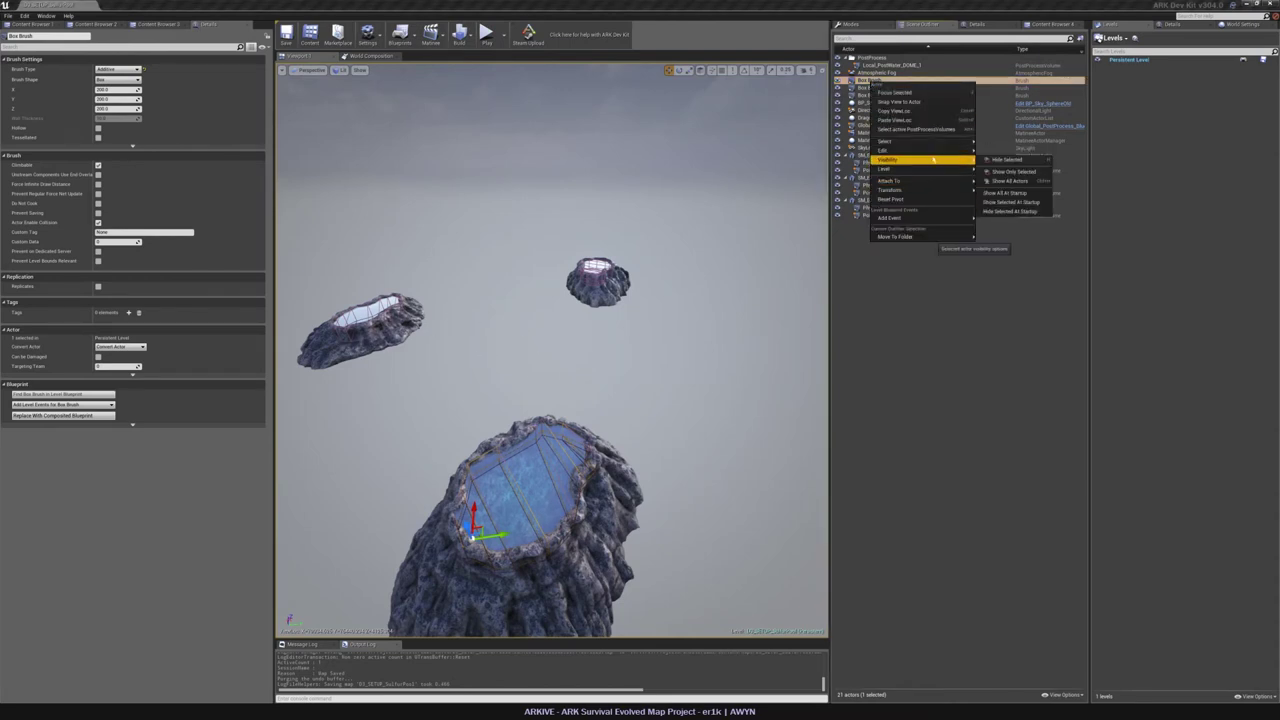
pyautogui.click(966, 381)
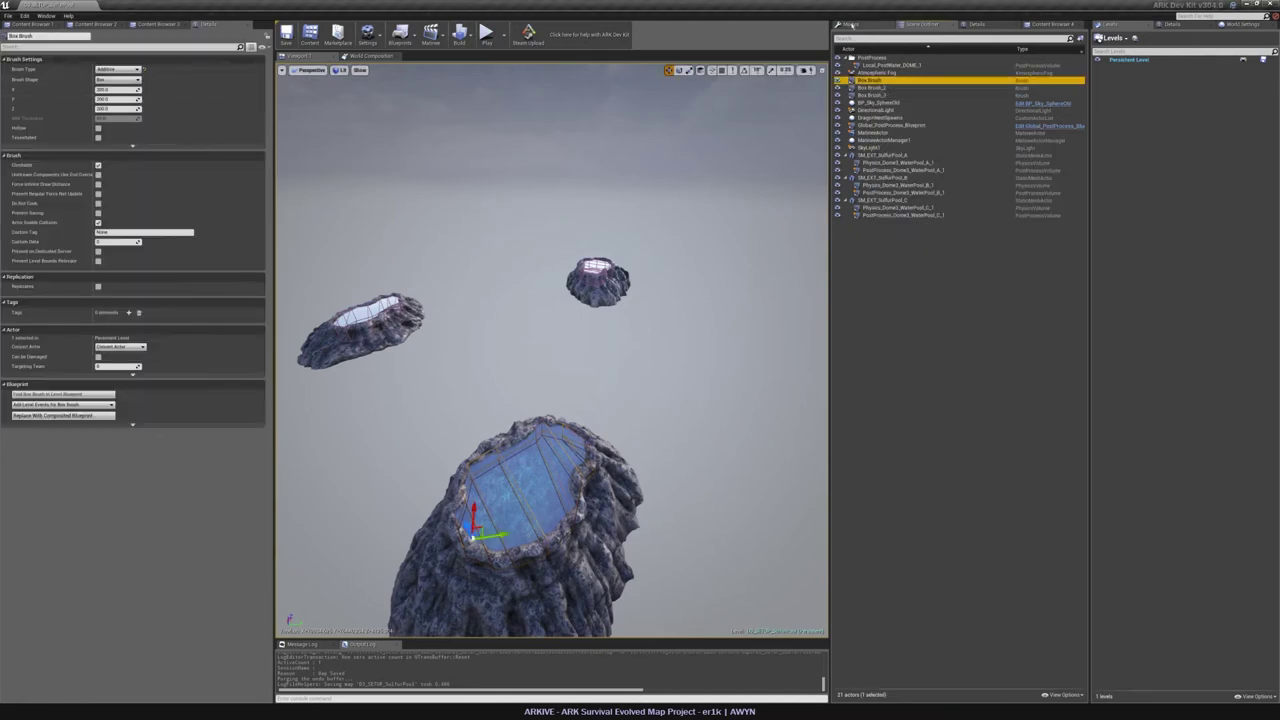
pyautogui.click(849, 23)
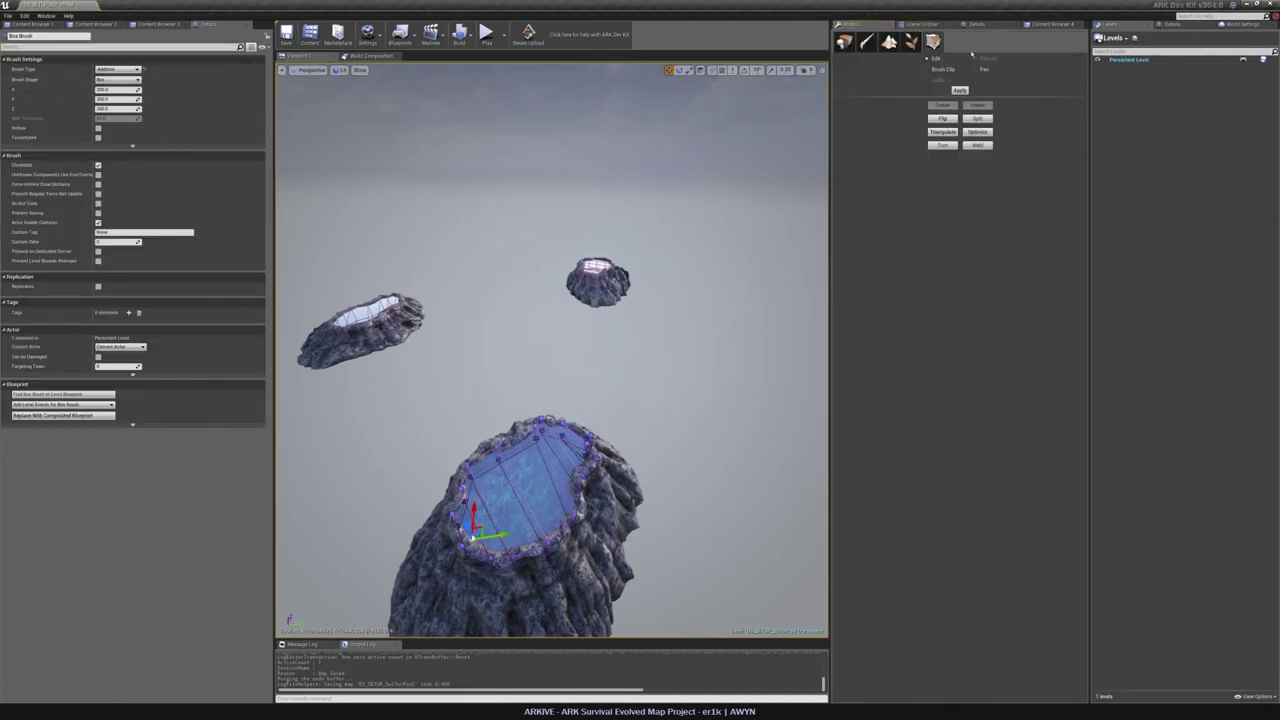
pyautogui.click(846, 44)
pyautogui.click(920, 23)
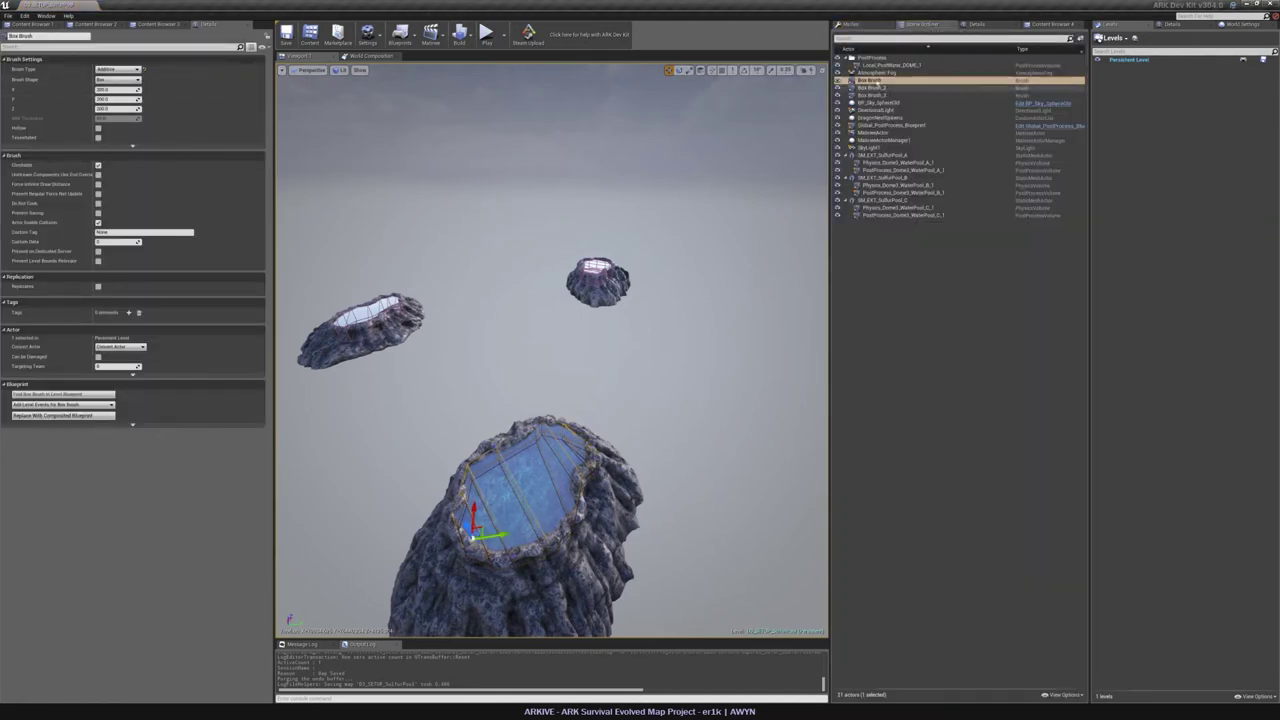
pyautogui.rightClick(874, 80)
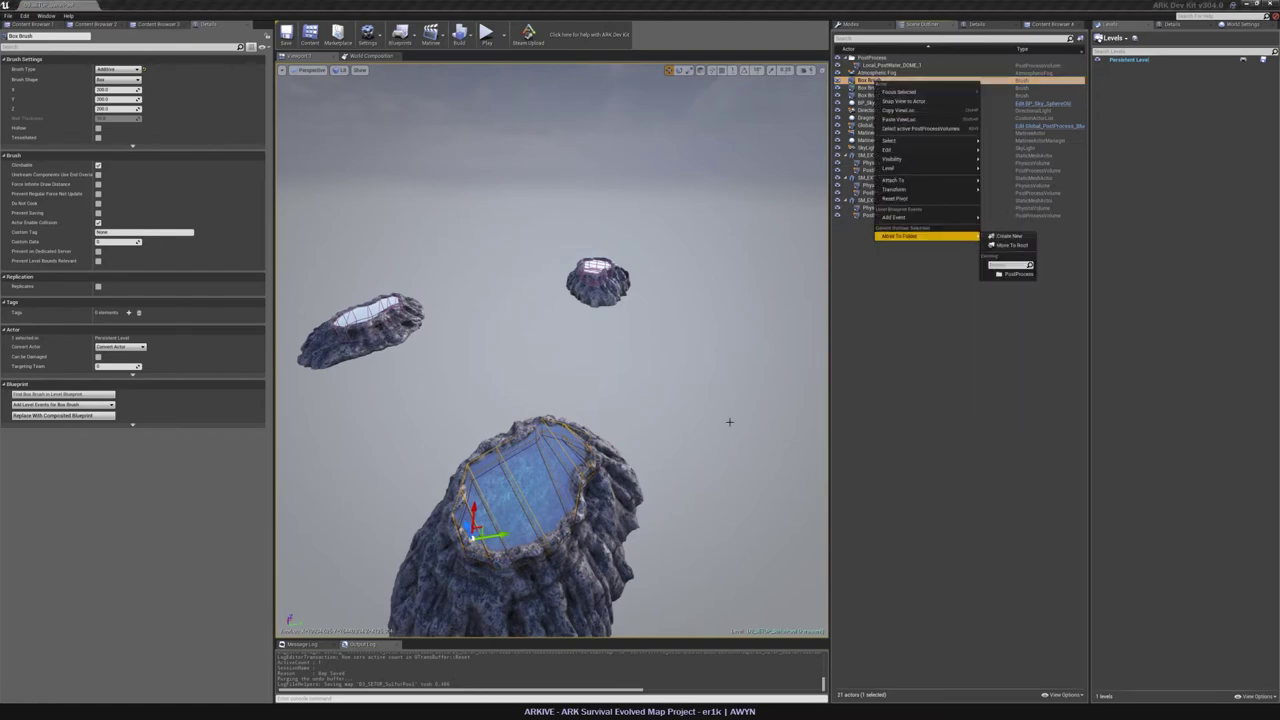
pyautogui.press('w')
pyautogui.moveTo(729, 423); pyautogui.dragTo(700, 365, button='right')
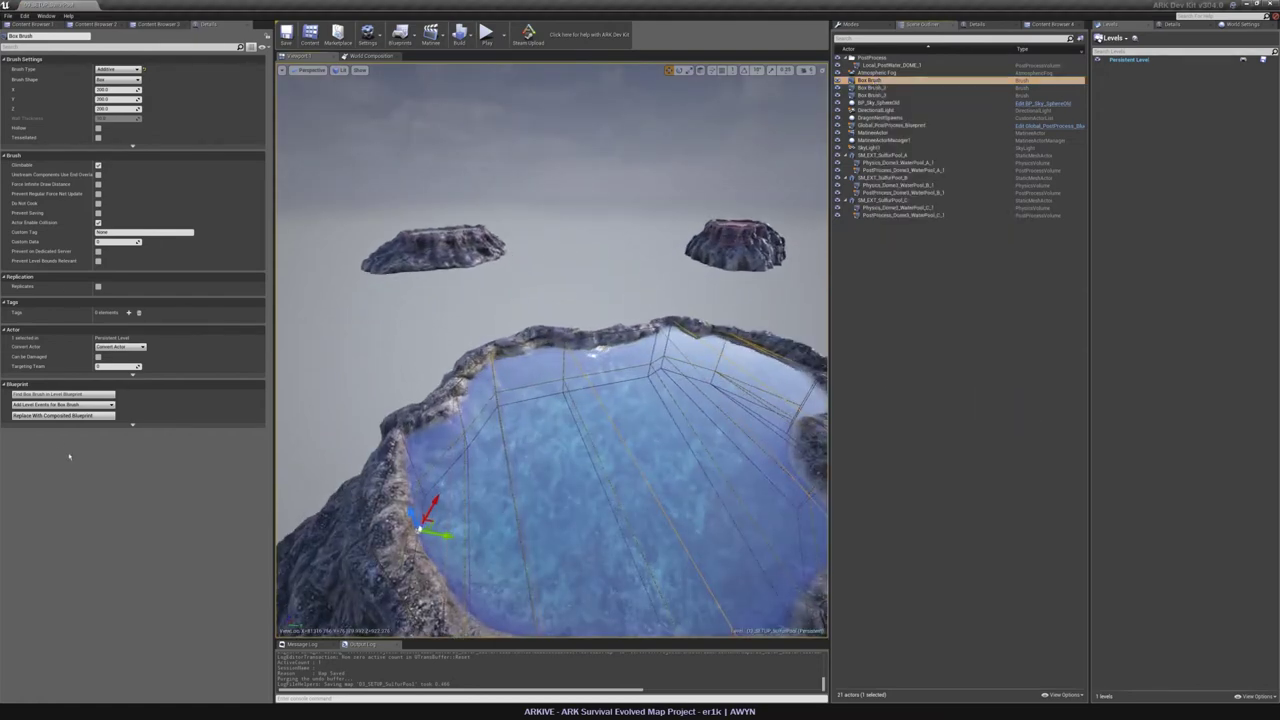
pyautogui.click(999, 346)
# Export the three box brushes together as D3_SETUP_SulfurPool.fbx into the _mesh-dump_UE folder.
pyautogui.click(873, 82)
pyautogui.keyDown('ctrl'); pyautogui.click(879, 89); pyautogui.keyUp('ctrl')
pyautogui.keyDown('ctrl'); pyautogui.click(883, 96); pyautogui.keyUp('ctrl')
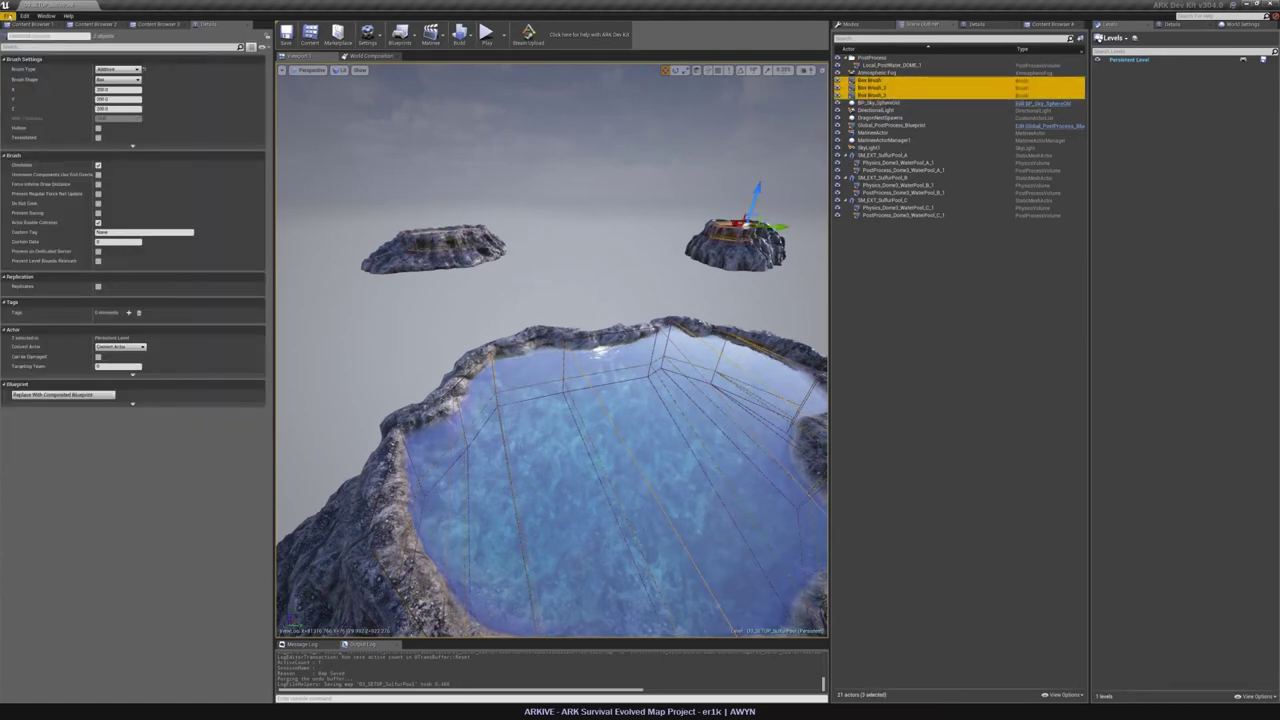
pyautogui.click(9, 16)
pyautogui.click(32, 181)
pyautogui.click(230, 118)
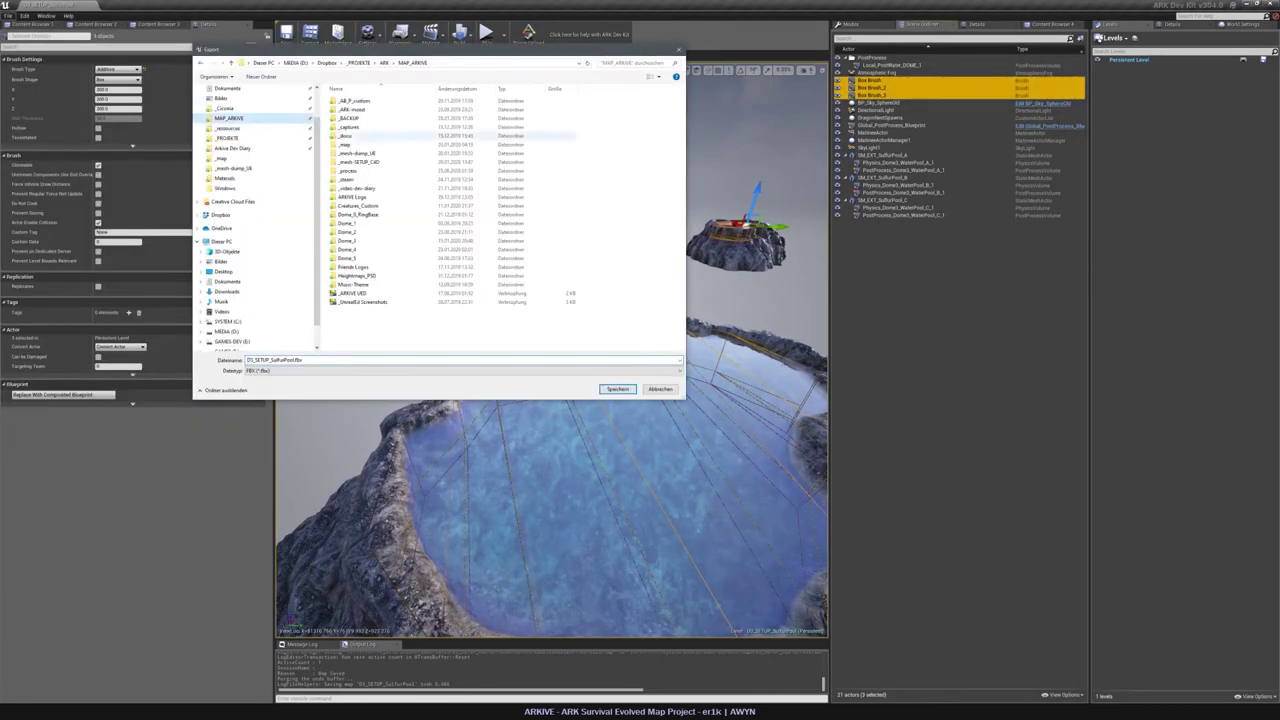
pyautogui.doubleClick(362, 153)
pyautogui.click(616, 389)
pyautogui.click(660, 356)
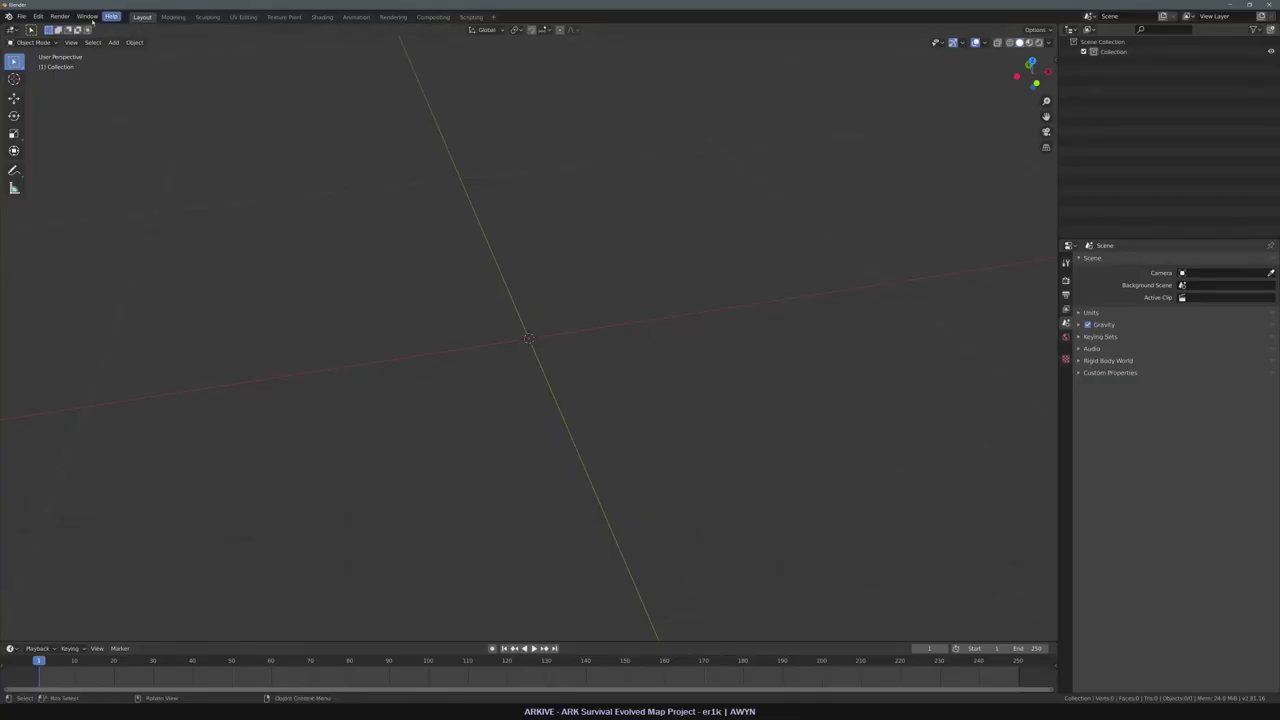
# Switch to Blender, import D3_SETUP_SulfurPool.fbx from the _mesh-dump_UE folder, and frame the three imported brush meshes.
pyautogui.click(20, 16)
pyautogui.moveTo(40, 150)
pyautogui.click(138, 210)
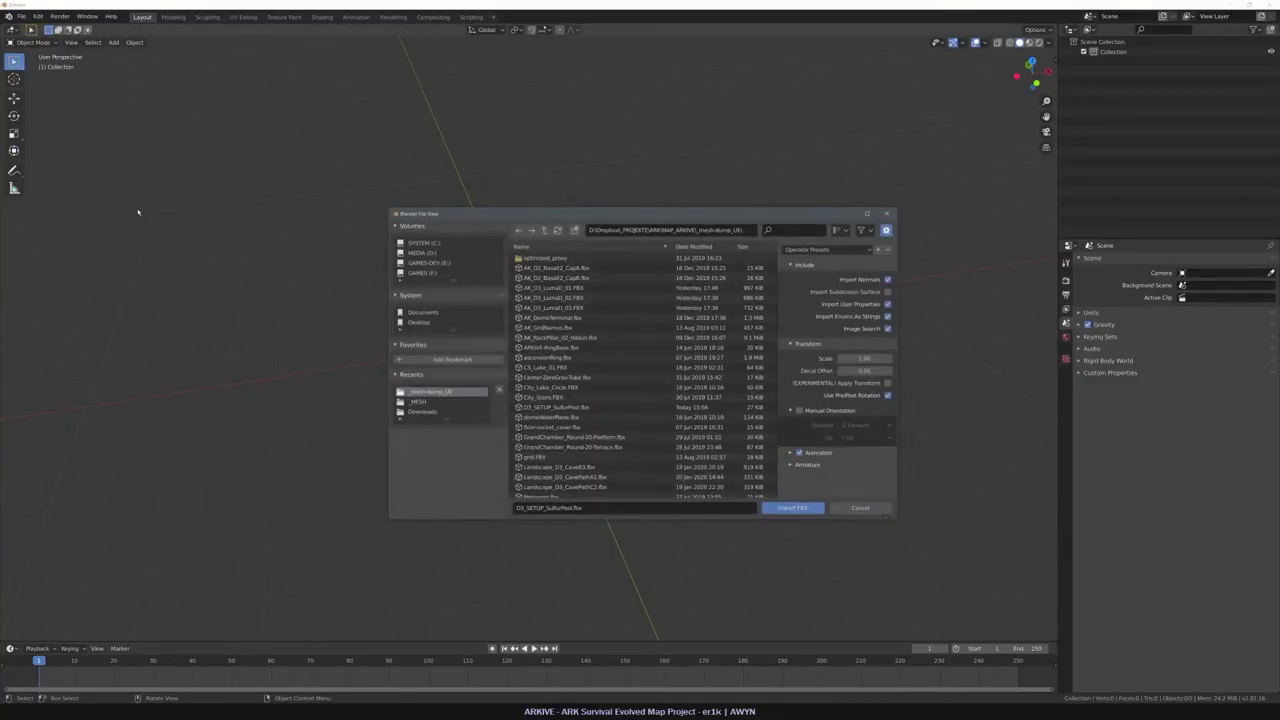
pyautogui.doubleClick(572, 410)
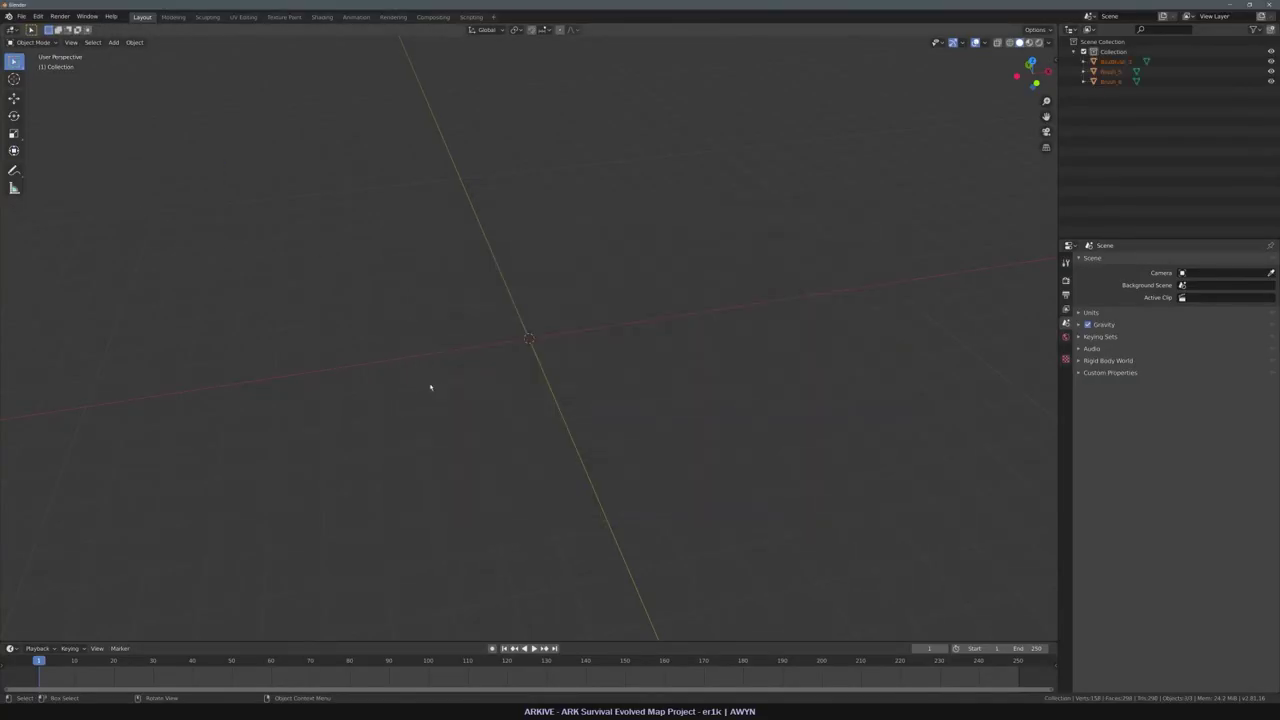
pyautogui.moveTo(511, 222); pyautogui.dragTo(480, 327, button='middle')
pyautogui.press('KP_Decimal')
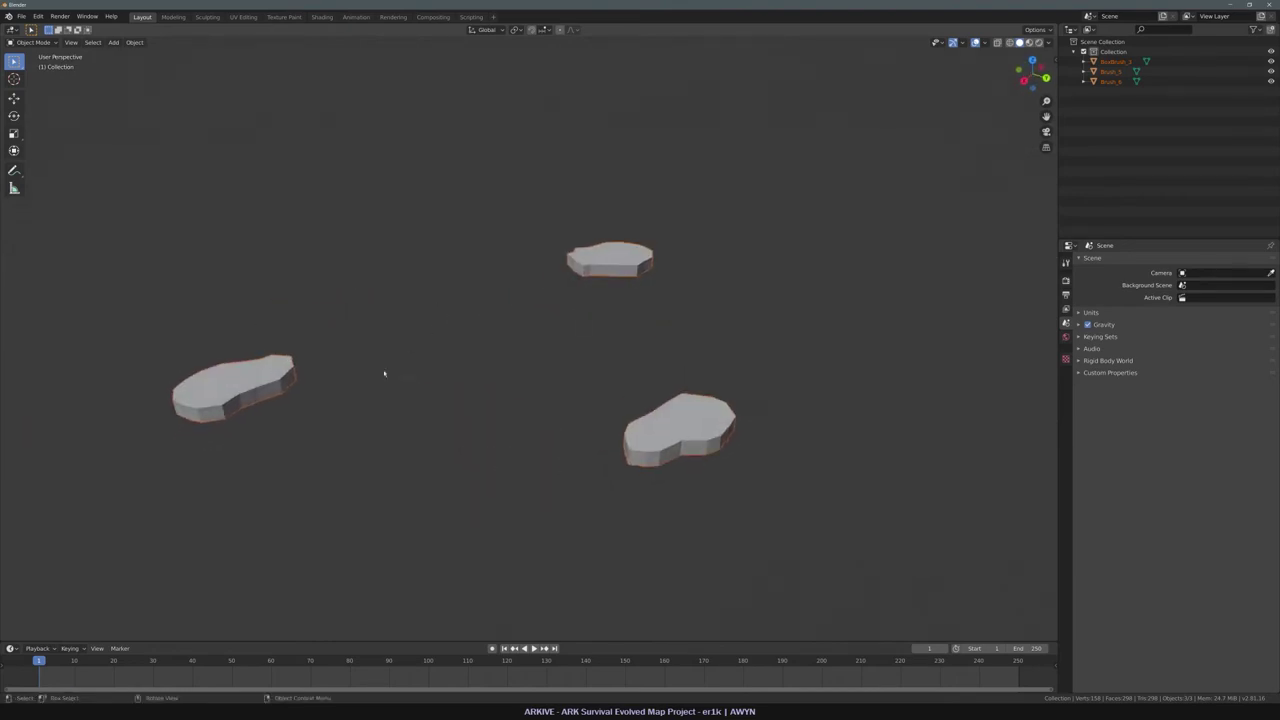
# Delete the lower vertices of BoxBrush_3 in front view, keeping only its flat top surface.
pyautogui.click(223, 374)
pyautogui.press('Tab')
pyautogui.moveTo(291, 406); pyautogui.dragTo(400, 386, button='middle')
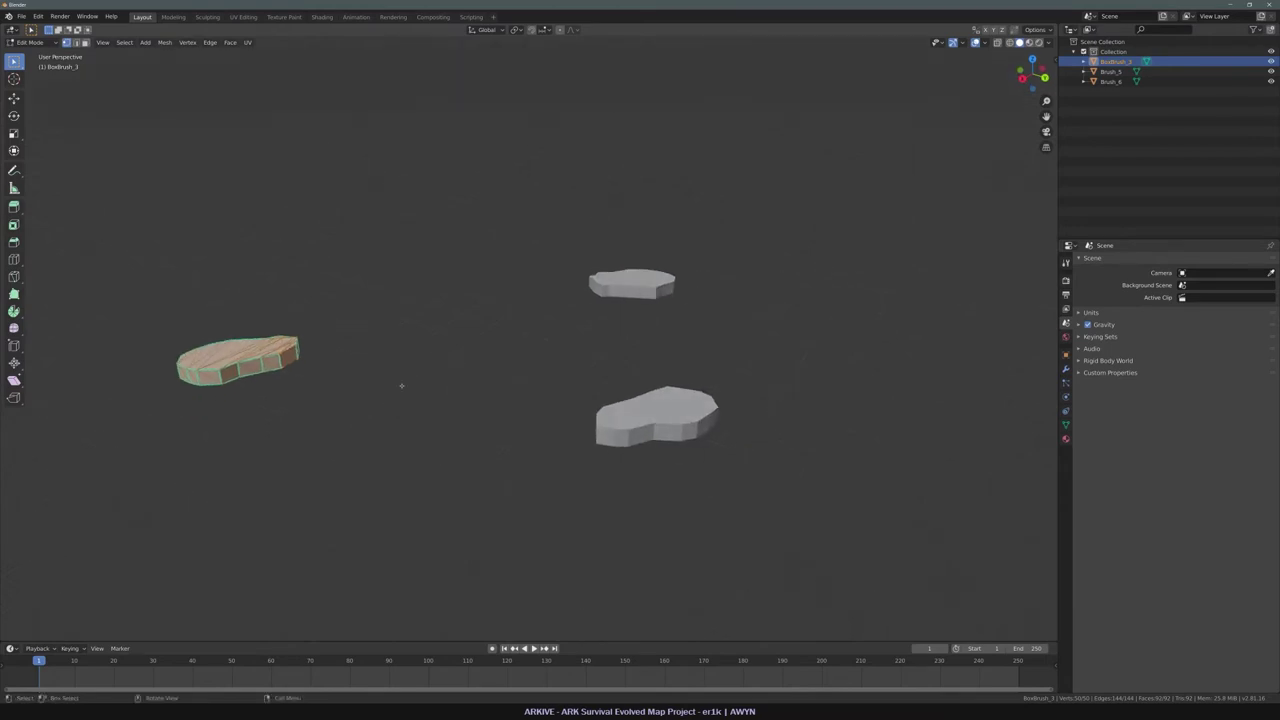
pyautogui.press('KP_7')
pyautogui.press('KP_1')
pyautogui.moveTo(675, 435); pyautogui.dragTo(889, 393)
pyautogui.moveTo(506, 373); pyautogui.dragTo(236, 336)
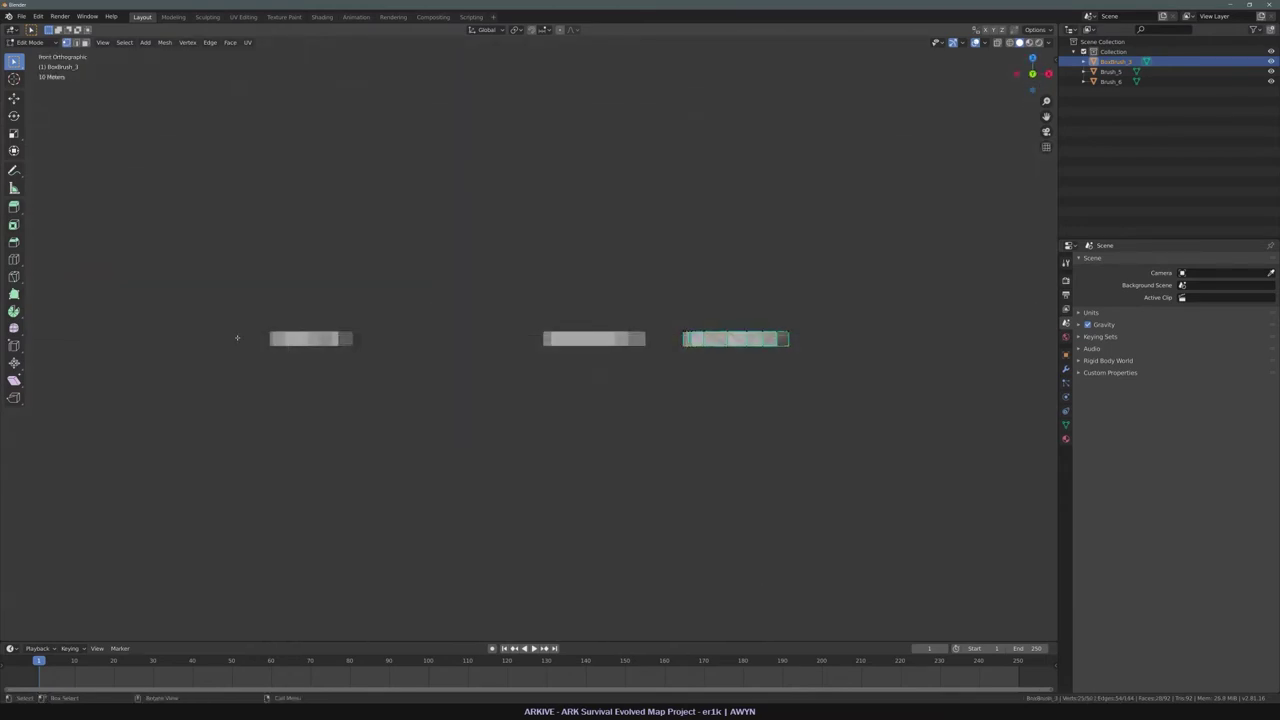
pyautogui.press('x')
pyautogui.click(238, 338)
# Expand the three mesh objects in the hierarchy and delete the lower vertices of Brush_5, keeping only its top surface.
pyautogui.click(1111, 72)
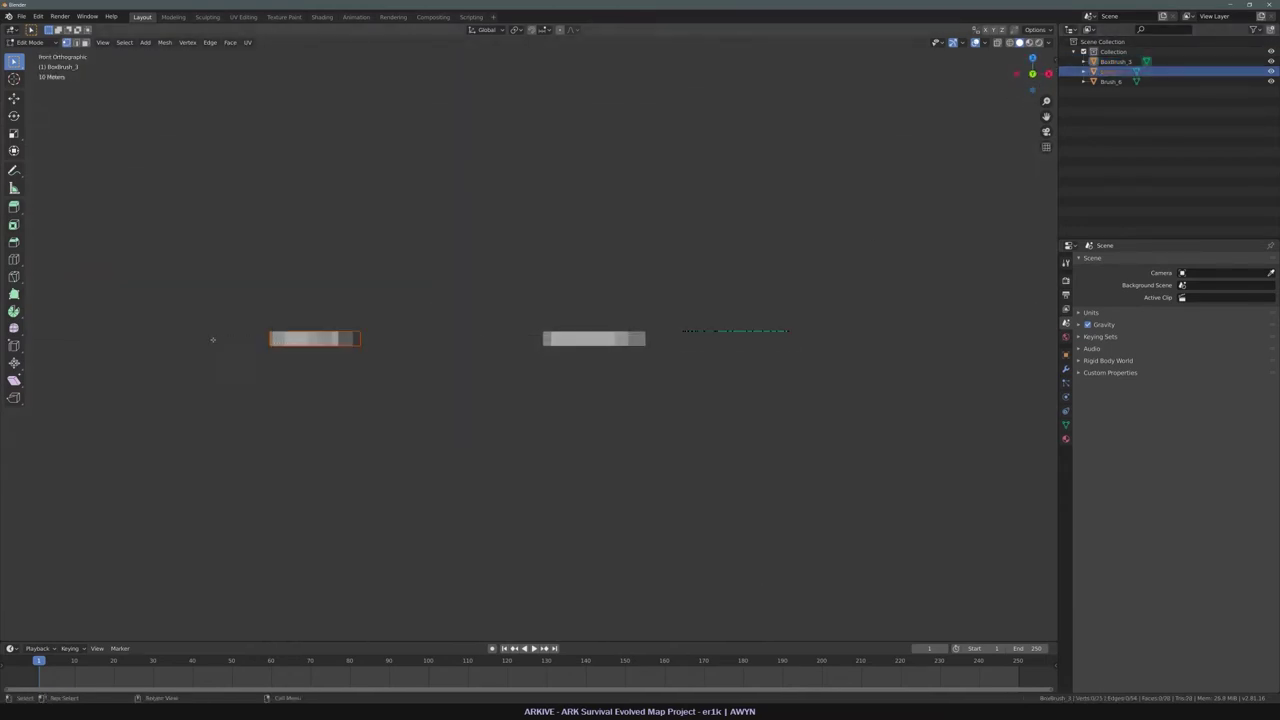
pyautogui.moveTo(1084, 62); pyautogui.dragTo(1084, 102)
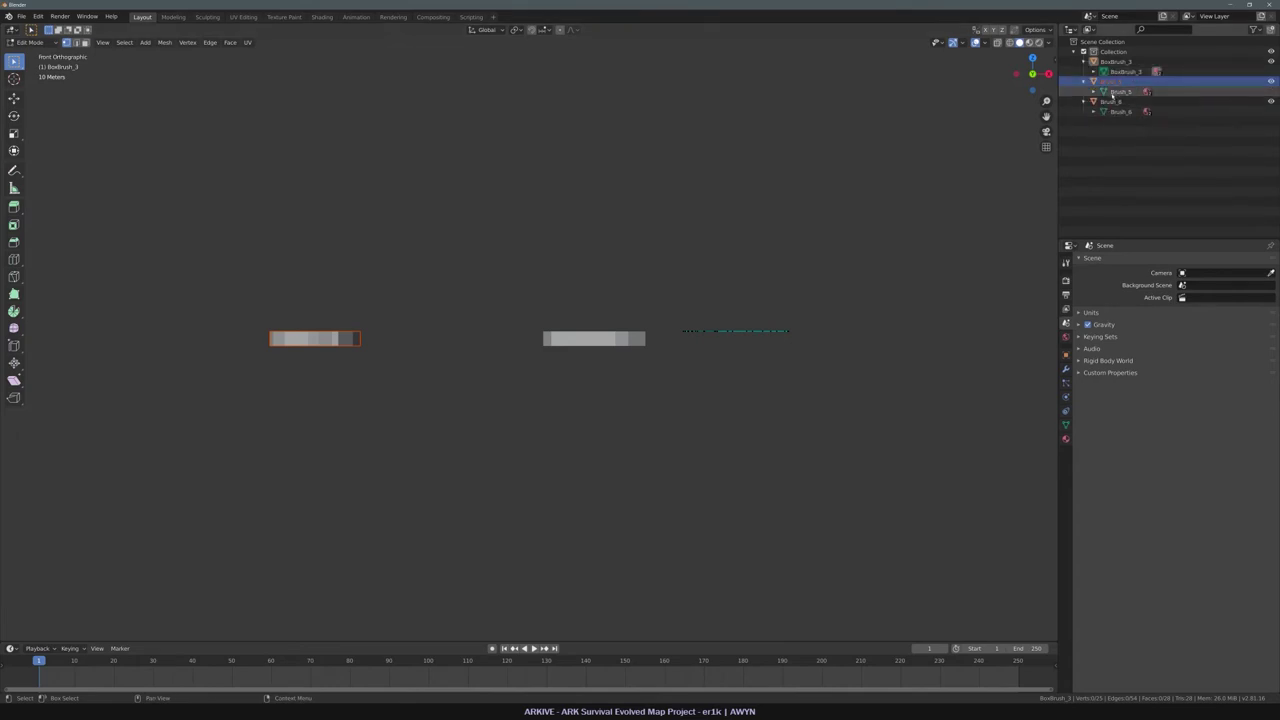
pyautogui.click(1112, 92)
pyautogui.moveTo(435, 399); pyautogui.dragTo(189, 340)
pyautogui.press('x')
pyautogui.click(189, 341)
pyautogui.moveTo(391, 378)
pyautogui.mouseDown()
pyautogui.moveTo(218, 335)
pyautogui.moveTo(237, 335)
pyautogui.mouseUp()
pyautogui.press('x')
pyautogui.click(238, 337)
# Enable X-ray display and delete the lower vertices of Brush_6, keeping only its top surface.
pyautogui.click(997, 44)
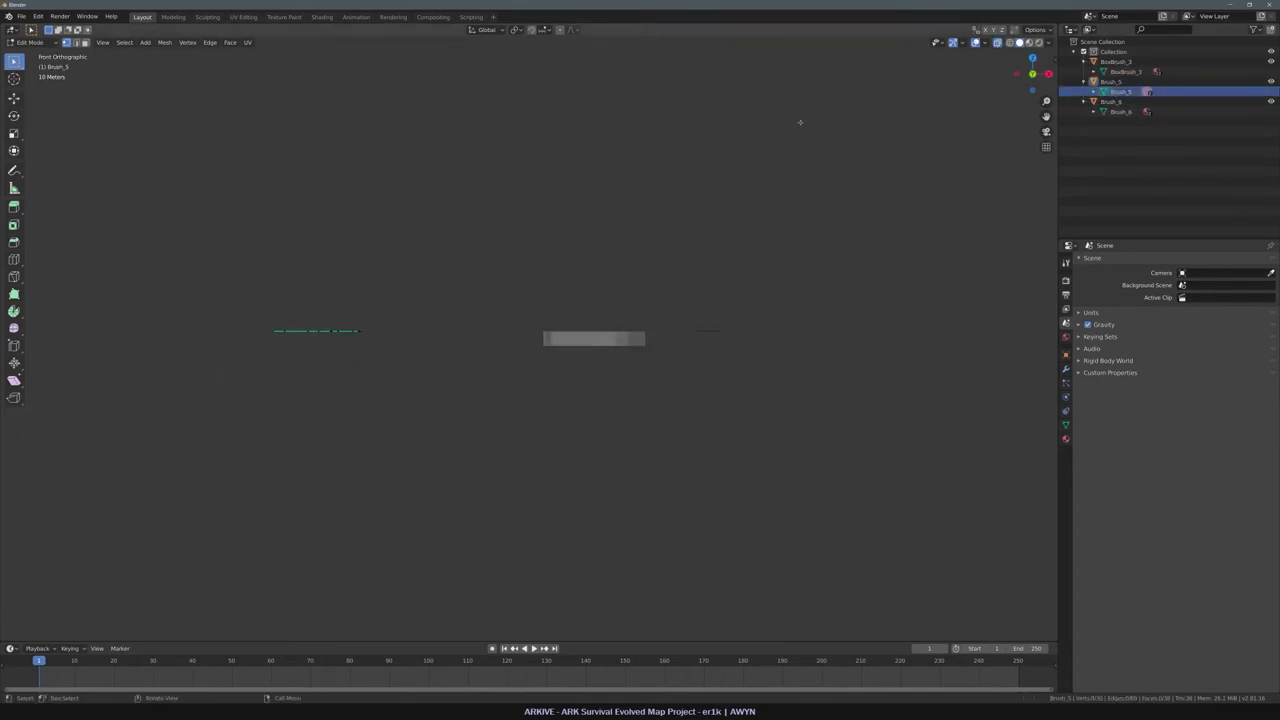
pyautogui.click(1117, 112)
pyautogui.moveTo(750, 416); pyautogui.dragTo(489, 340)
pyautogui.press('x')
pyautogui.click(490, 343)
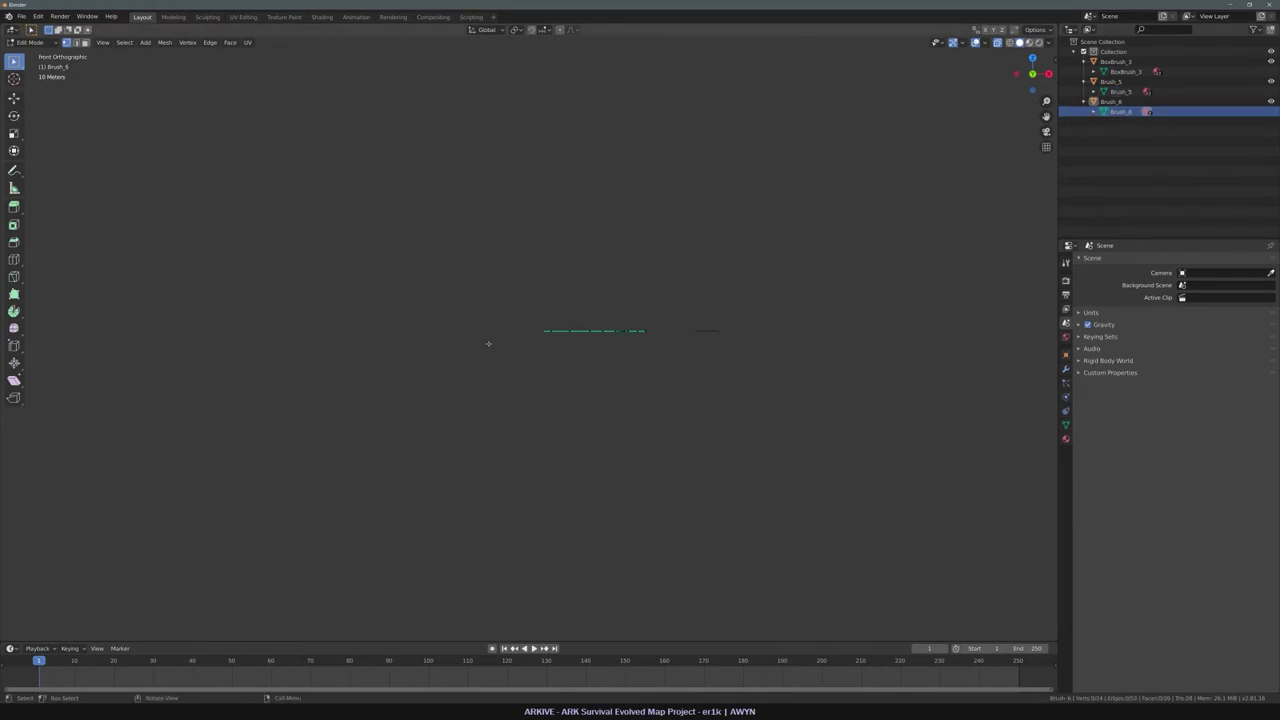
# Unlink the Fbx Default Material from BoxBrush_3, Brush_5 and Brush_6, keeping MM_EXT_SimpleWaterWithShoreFoam on each mesh.
pyautogui.moveTo(510, 352); pyautogui.dragTo(720, 400, button='middle')
pyautogui.click(1097, 224)
pyautogui.moveTo(638, 303); pyautogui.dragTo(549, 287, button='middle')
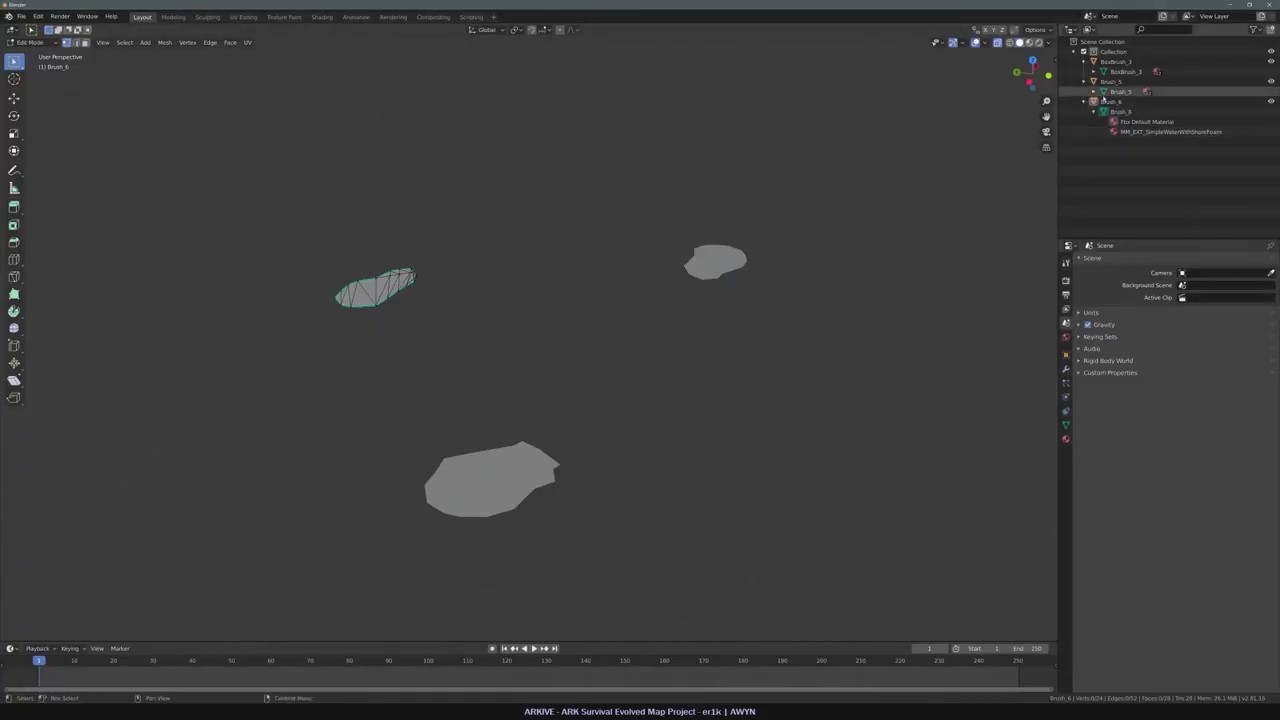
pyautogui.click(1094, 92)
pyautogui.click(1094, 72)
pyautogui.click(1158, 84)
pyautogui.click(1155, 122)
pyautogui.rightClick(1158, 84)
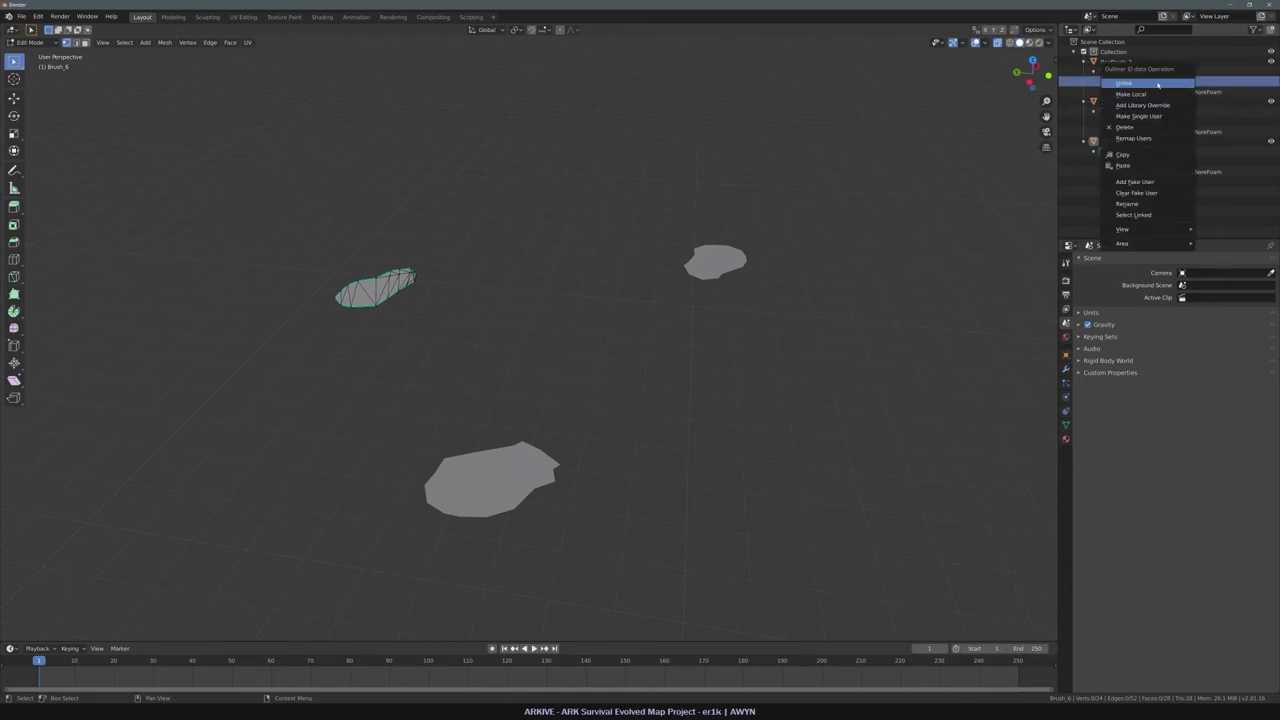
pyautogui.click(1134, 85)
pyautogui.rightClick(1134, 114)
pyautogui.click(1137, 114)
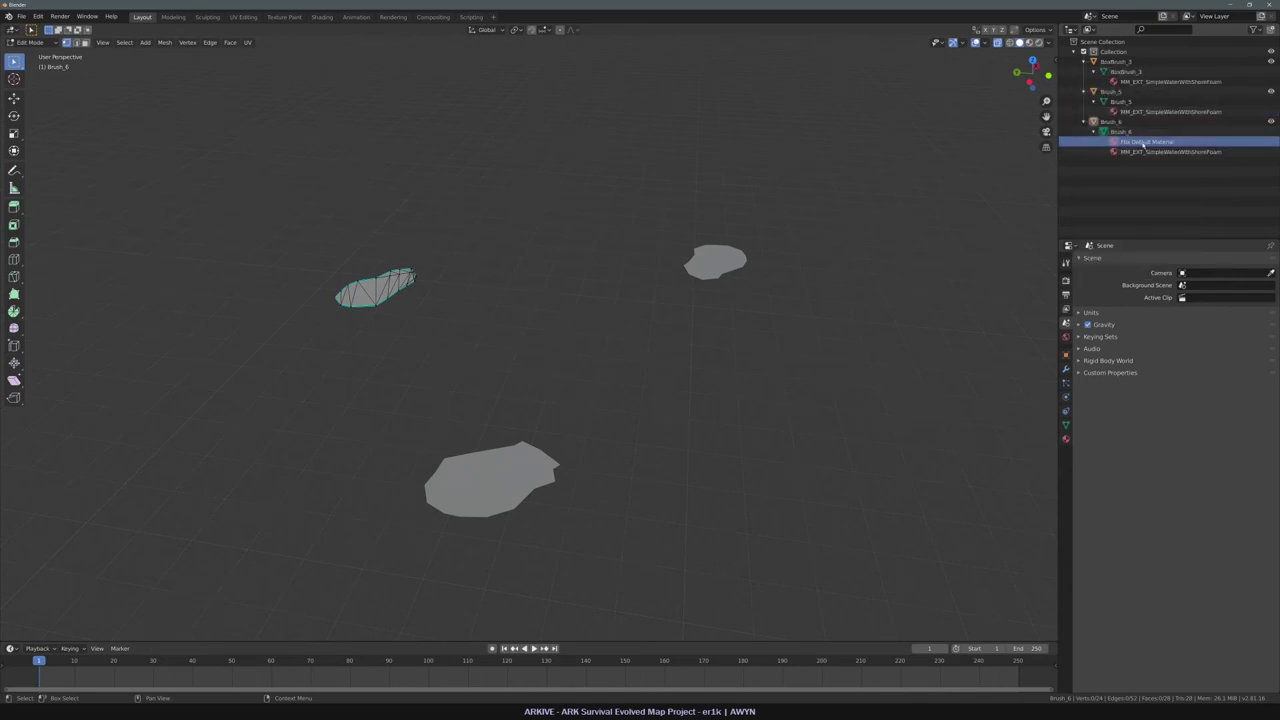
pyautogui.rightClick(1143, 146)
pyautogui.click(1142, 146)
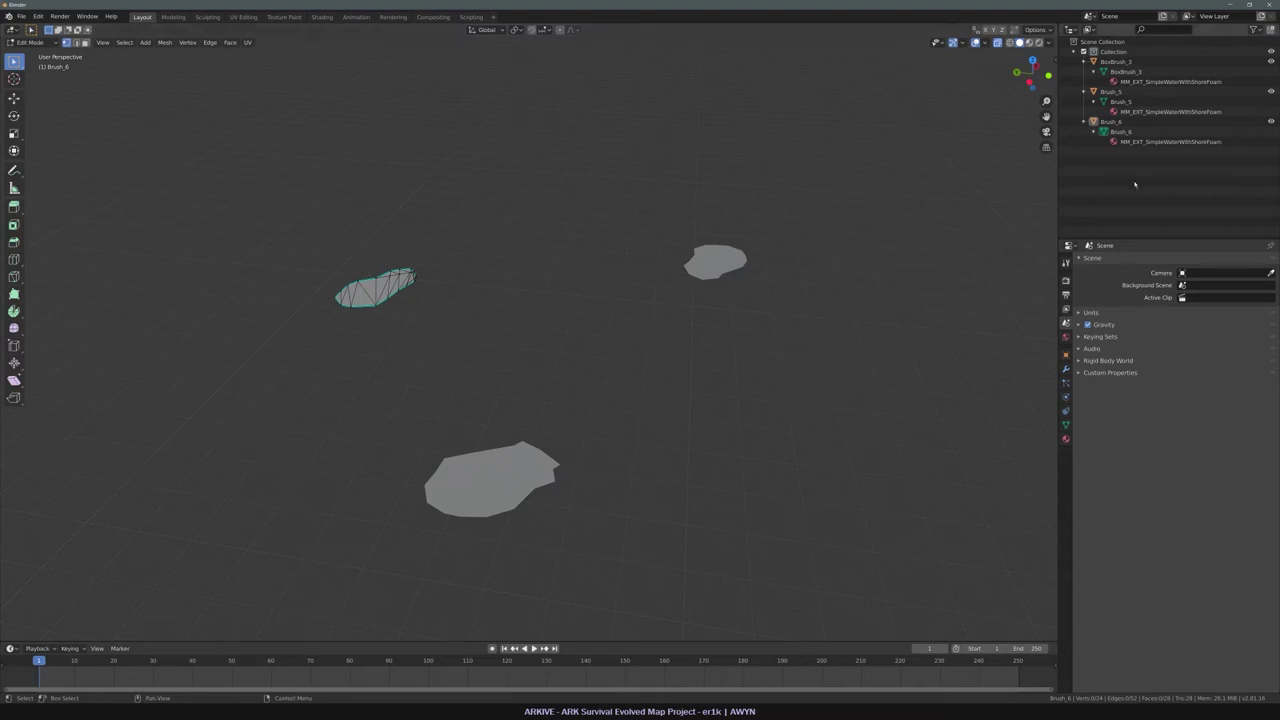
# Open a second Blender instance with a new General file, copy BoxBrush_3 into it, and frame the pasted mesh.
pyautogui.click(1119, 63)
pyautogui.click(8, 712)
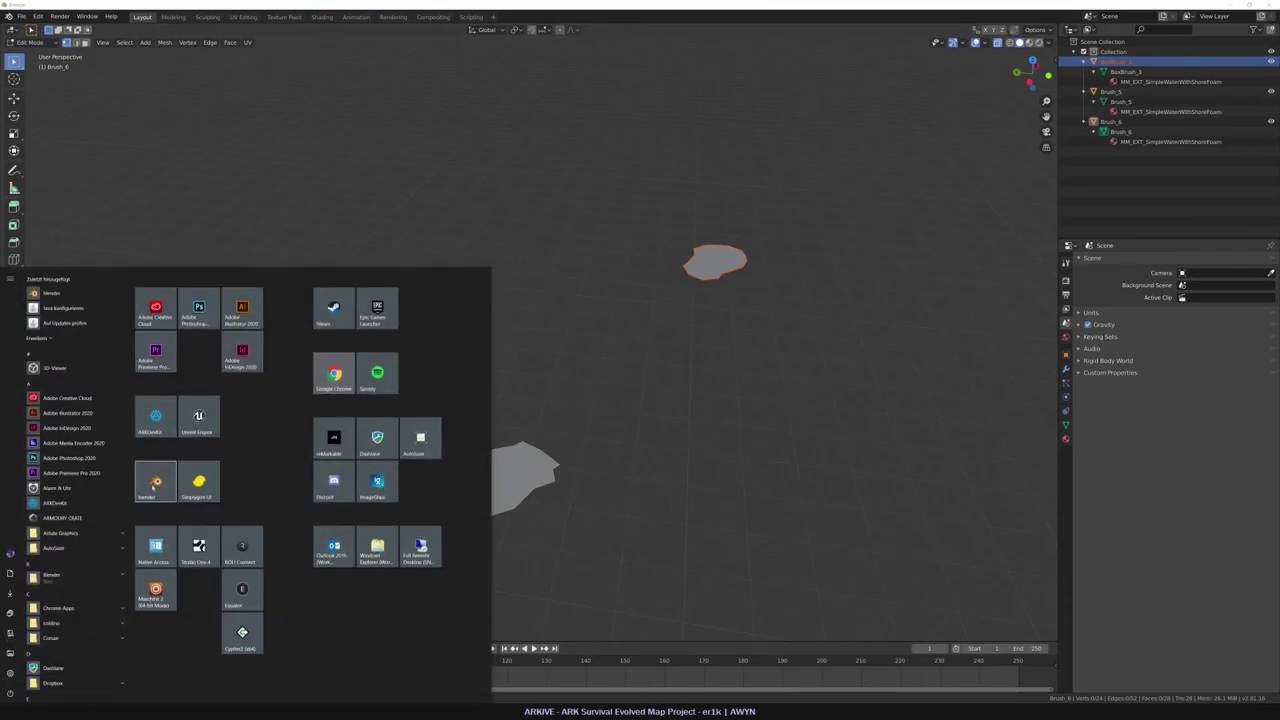
pyautogui.click(156, 483)
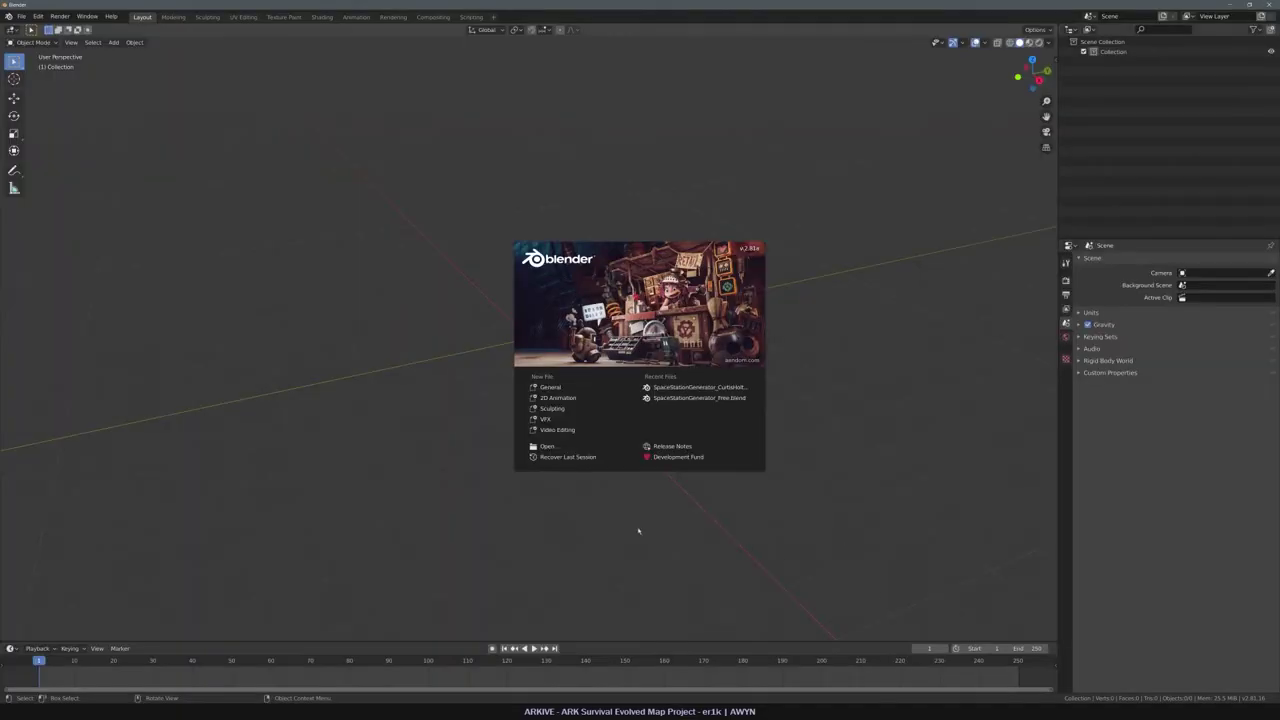
pyautogui.click(590, 388)
pyautogui.hotkey('alt', 'Tab')
pyautogui.hotkey('ctrl', 'c')
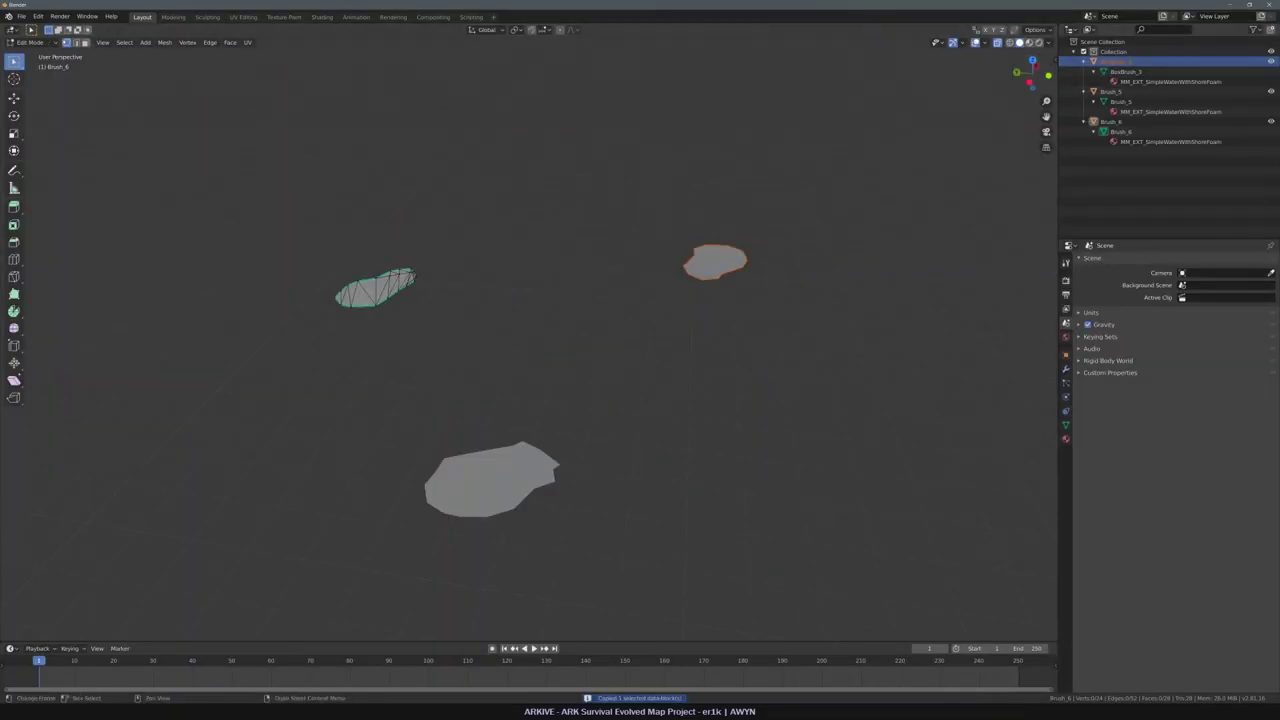
pyautogui.hotkey('alt', 'Tab')
pyautogui.hotkey('ctrl', 'v')
pyautogui.click(1113, 63)
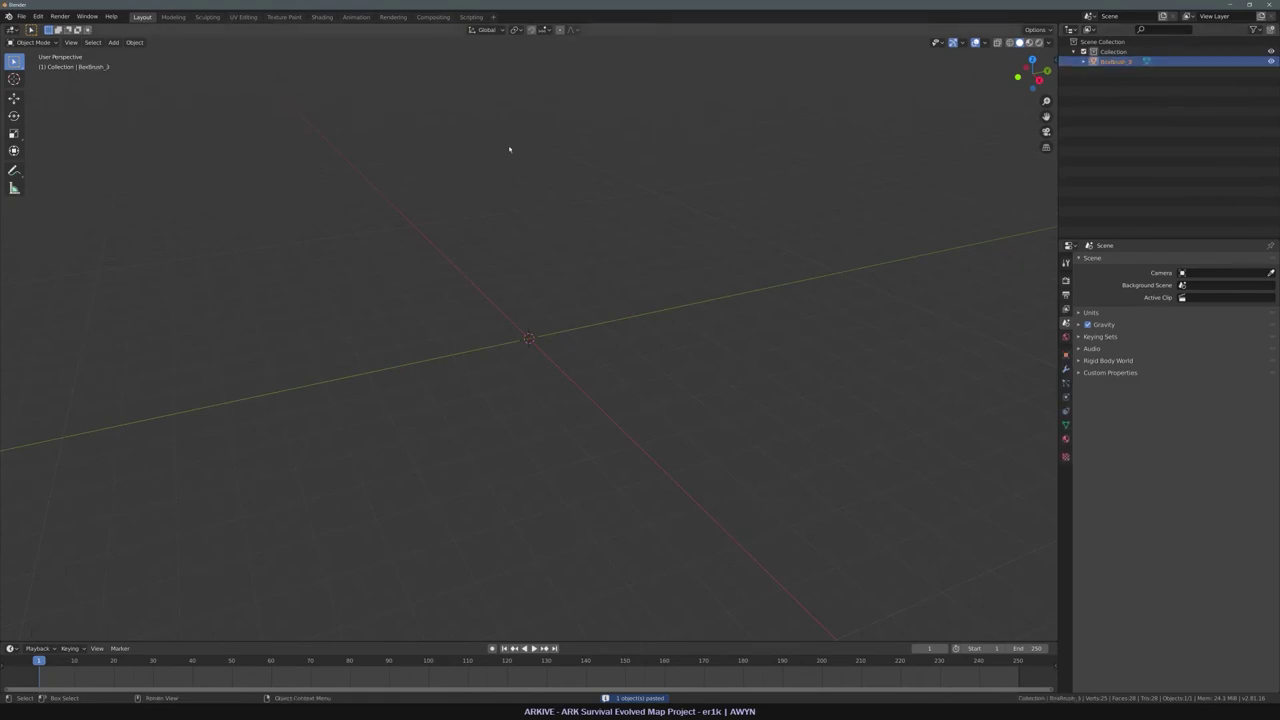
pyautogui.press('KP_Decimal')
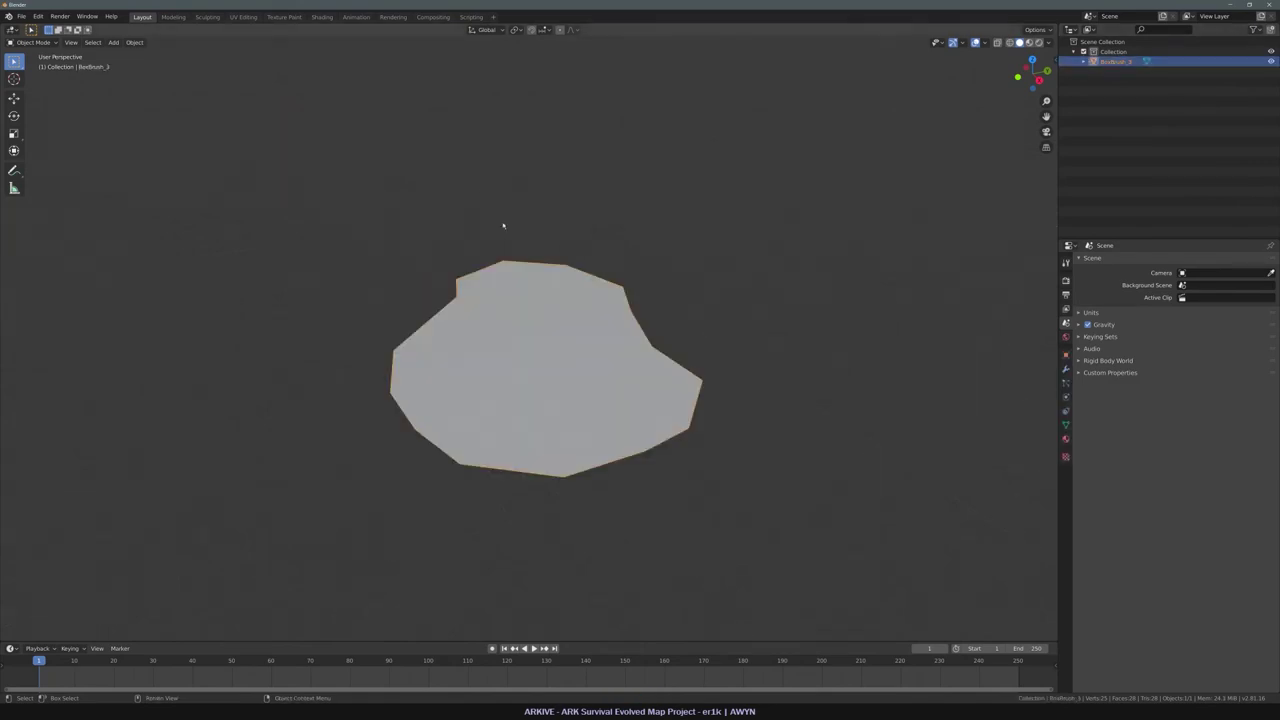
# Set the origin of BoxBrush_3 to its geometry.
pyautogui.press('Tab')
pyautogui.rightClick(533, 332)
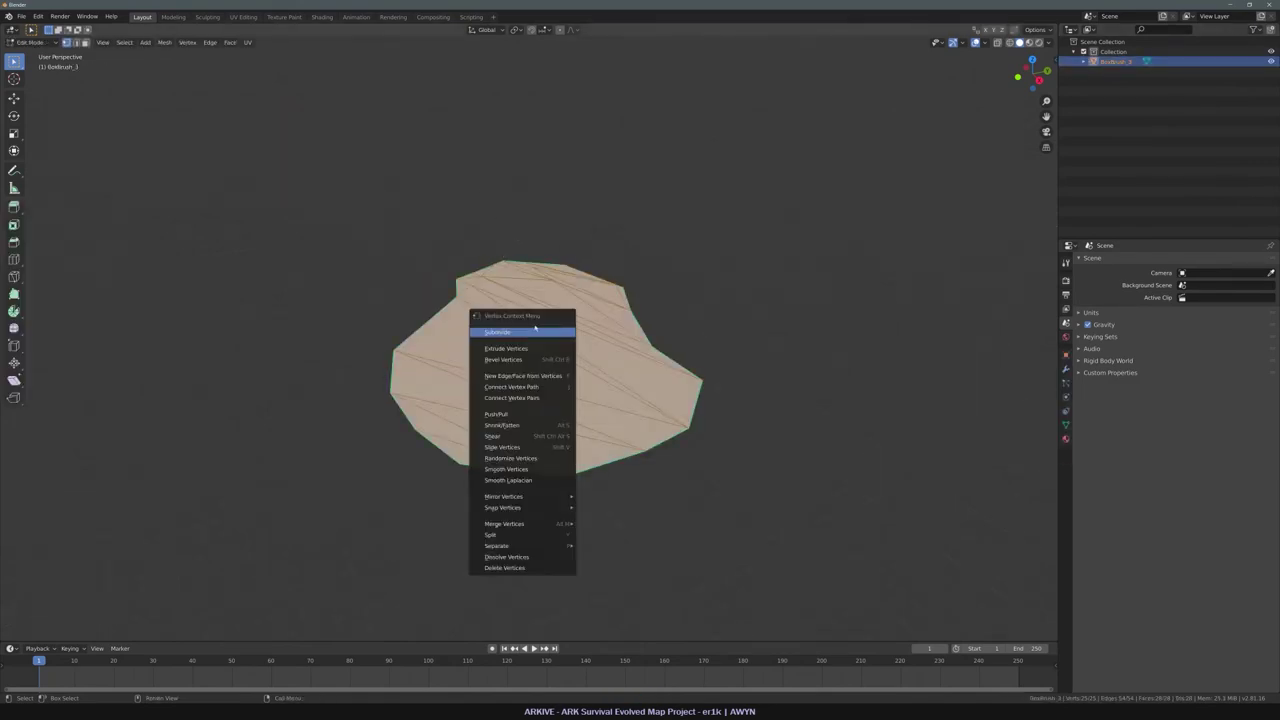
pyautogui.press('Tab')
pyautogui.rightClick(524, 303)
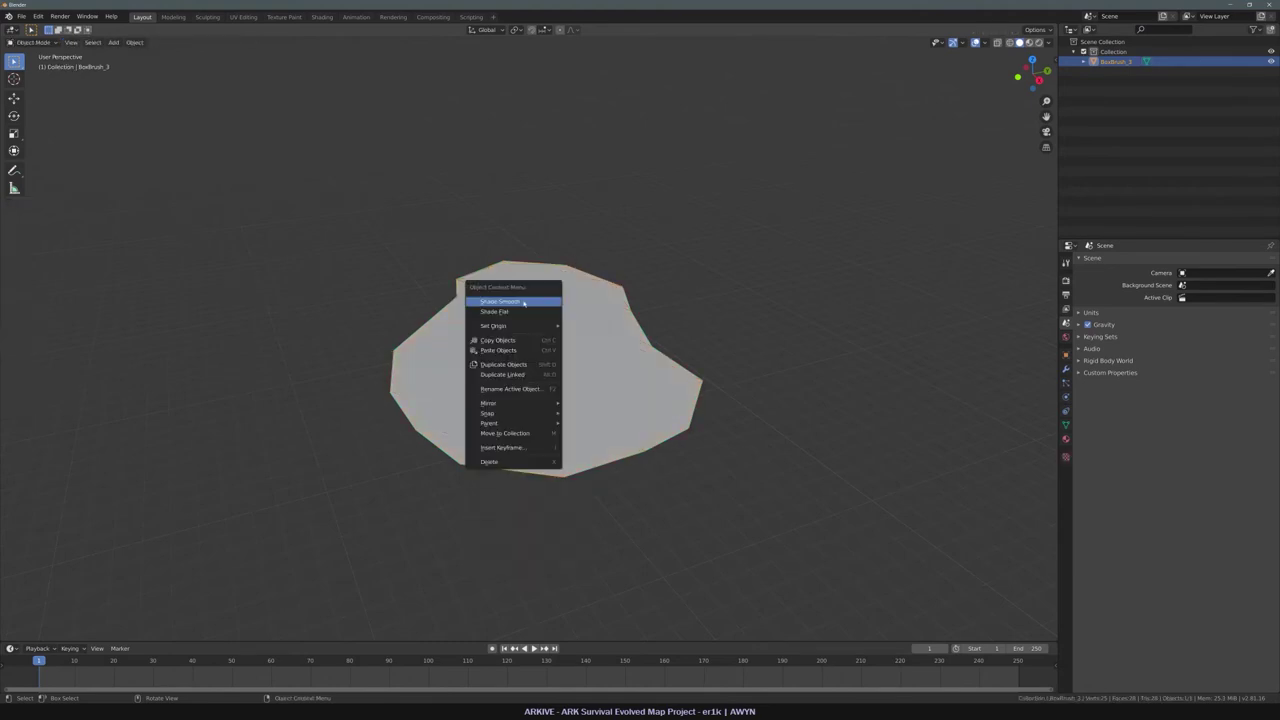
pyautogui.moveTo(510, 326)
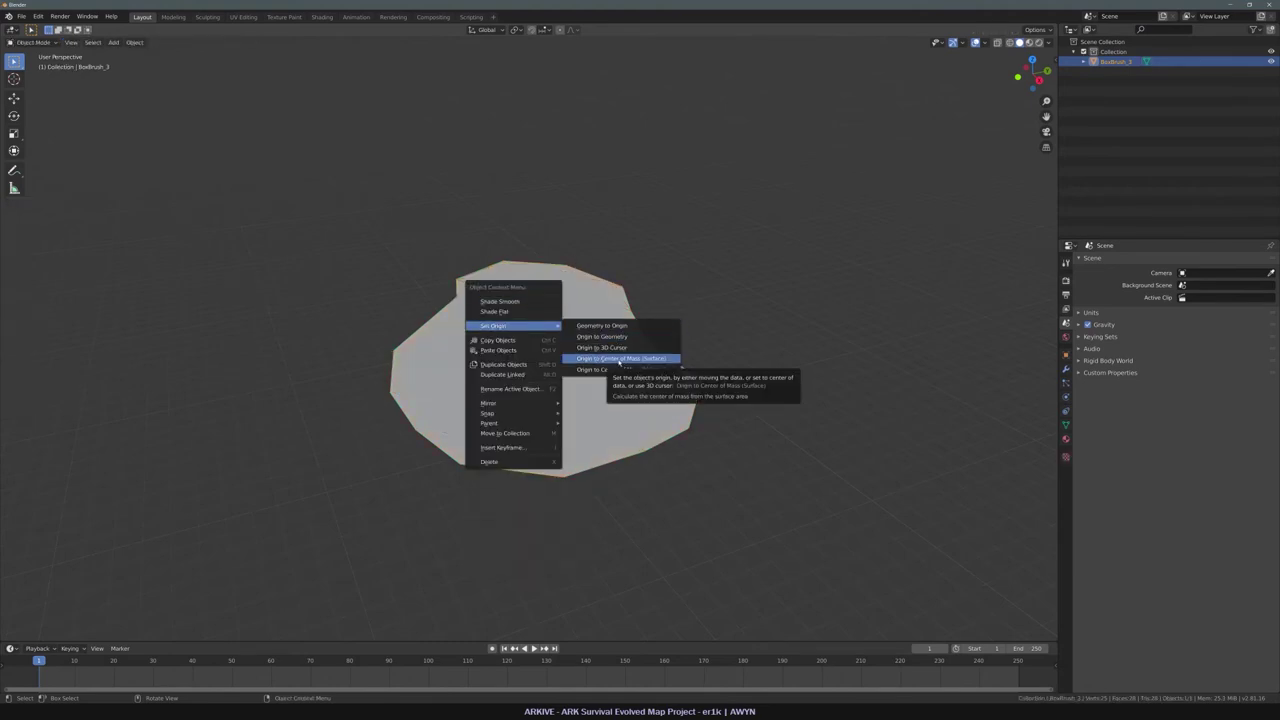
pyautogui.click(600, 336)
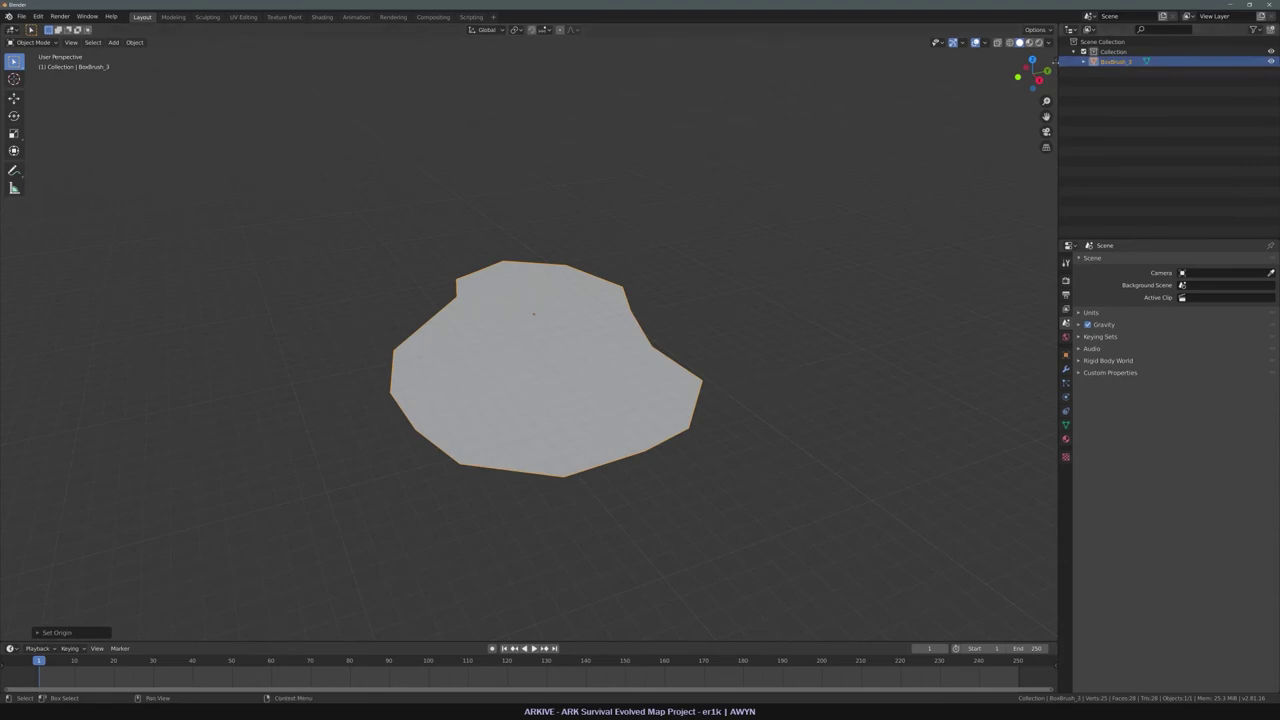
# Set the X, Y and Z location of BoxBrush_3 to 0 m and select the mesh again.
pyautogui.click(776, 260)
pyautogui.press('n')
pyautogui.press('Return')
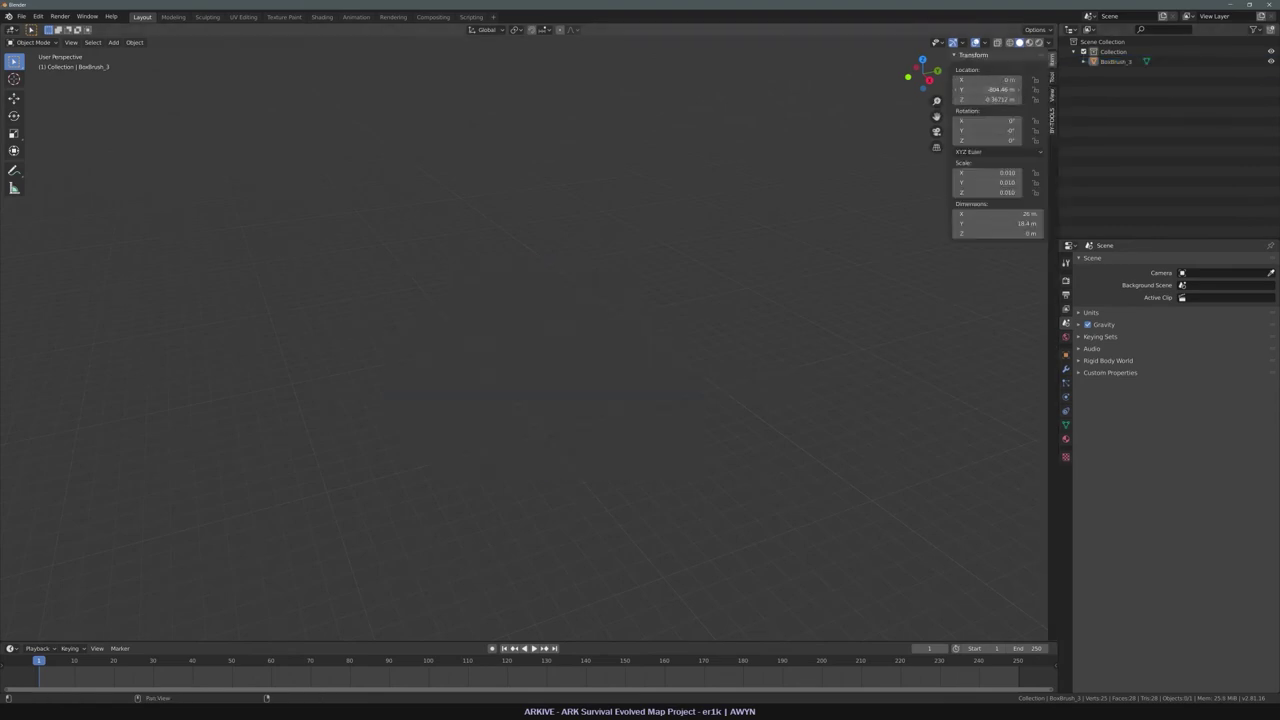
pyautogui.press('.')
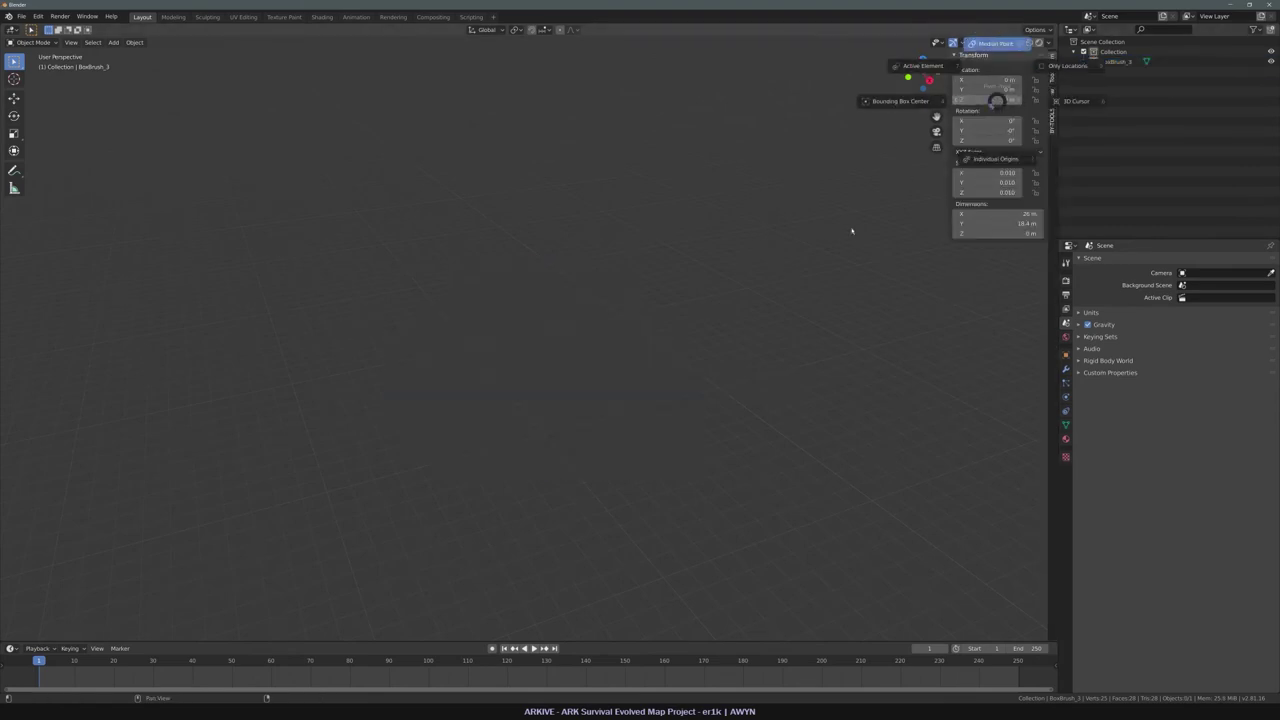
pyautogui.click(866, 263)
pyautogui.click(1111, 64)
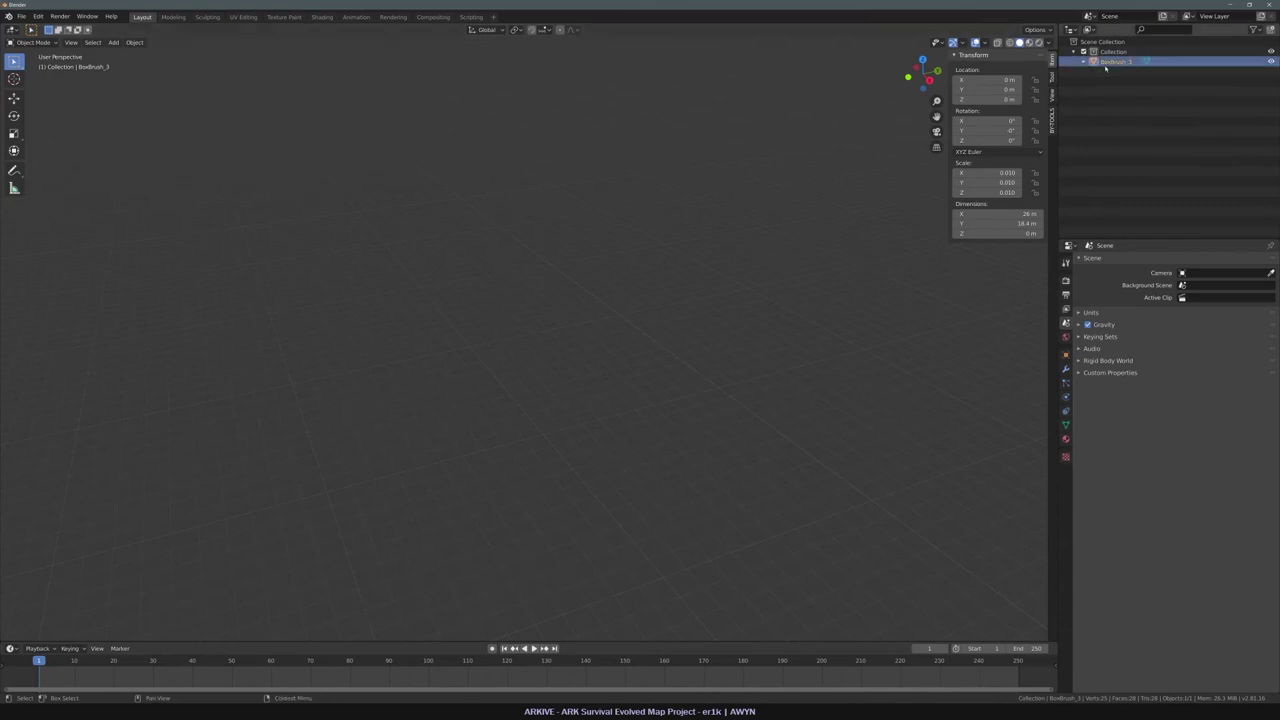
# Examine the triangulated surface of BoxBrush_3 in Edit Mode with nothing selected.
pyautogui.moveTo(880, 300); pyautogui.dragTo(761, 271, button='middle')
pyautogui.press('Tab')
pyautogui.press('KP_Decimal')
pyautogui.moveTo(571, 251); pyautogui.dragTo(486, 232, button='middle')
pyautogui.hotkey('alt', 'a')
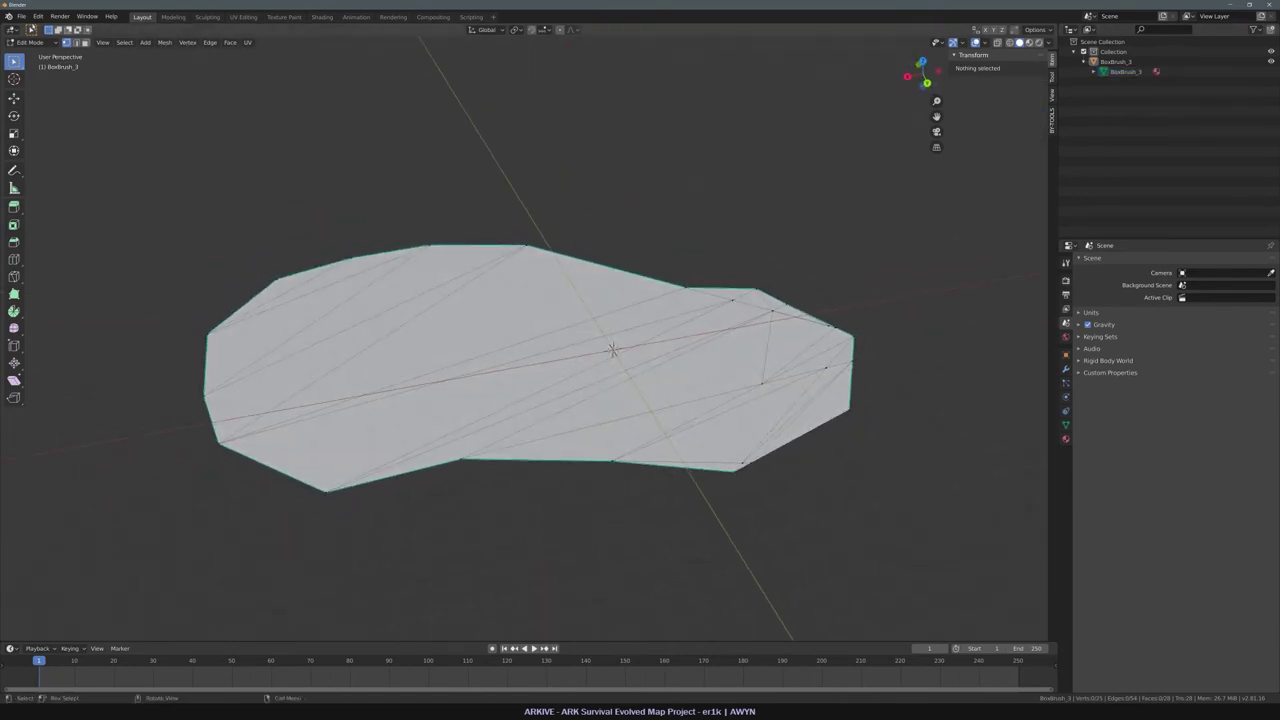
# Switch to the ARK Dev Kit and check which sulfur pool the third box brush belongs to.
pyautogui.click(21, 16)
pyautogui.moveTo(108, 161)
pyautogui.click(138, 210)
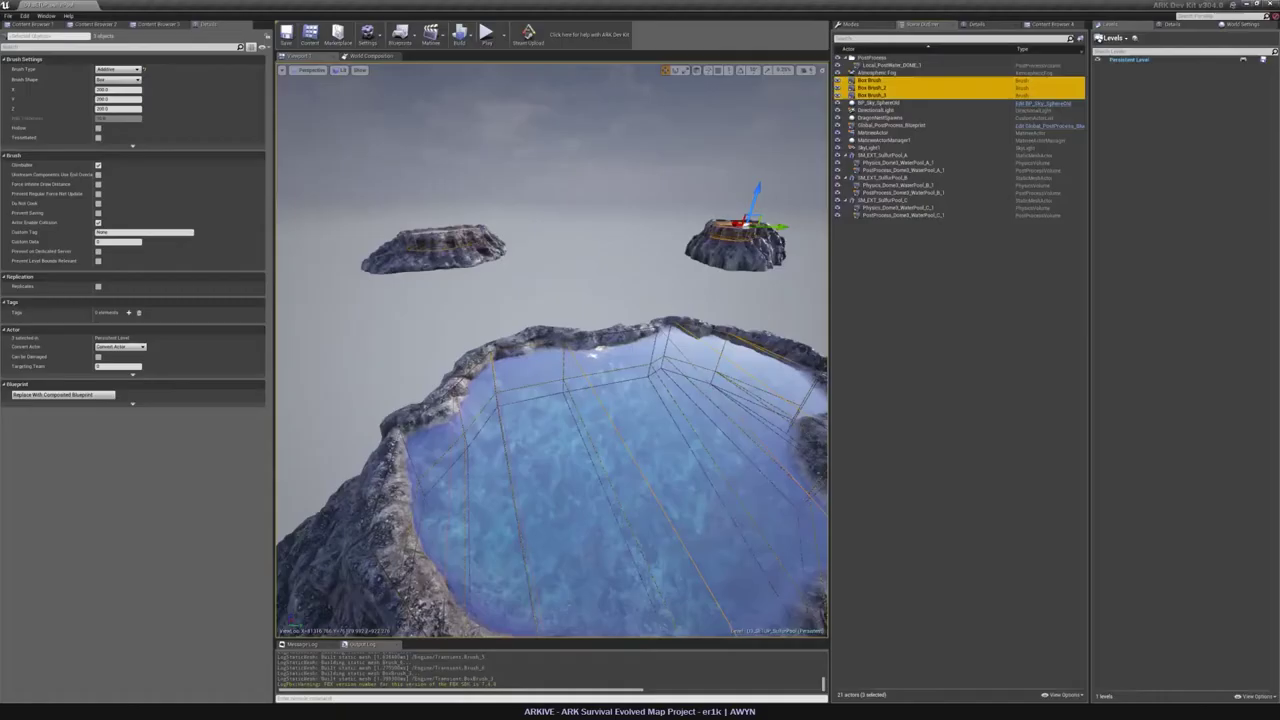
pyautogui.click(943, 366)
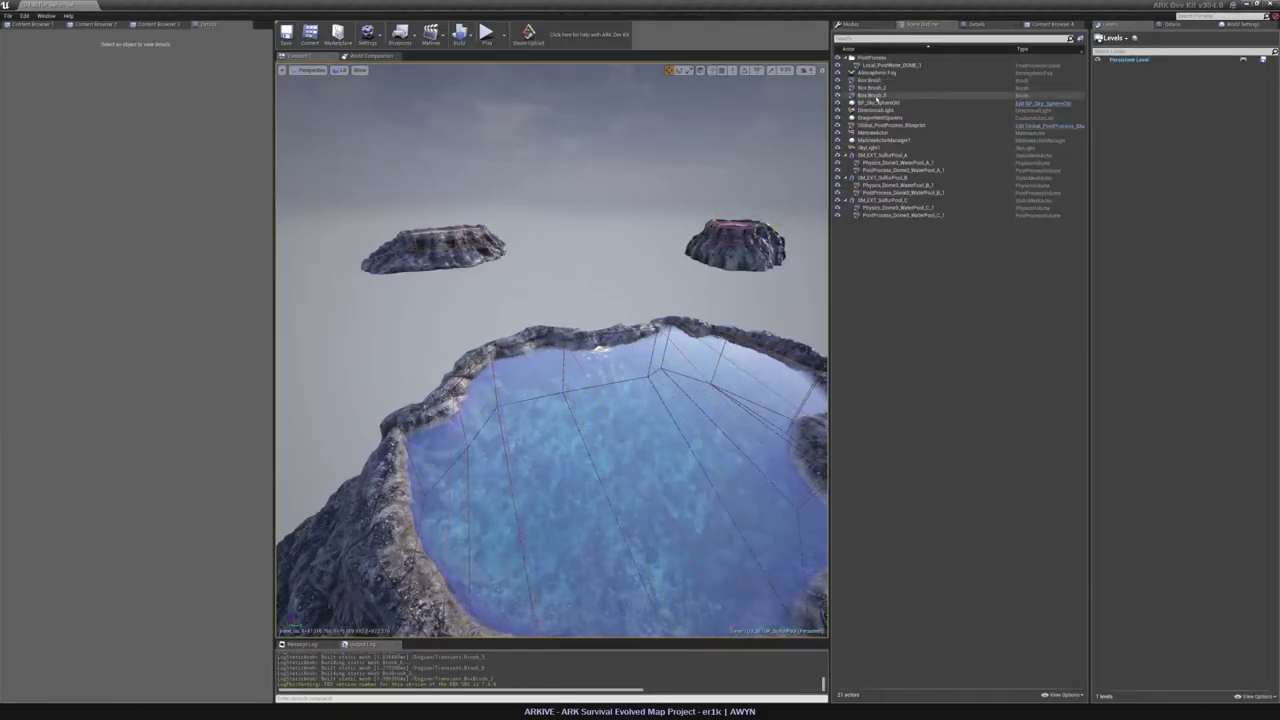
pyautogui.click(875, 96)
pyautogui.click(758, 261)
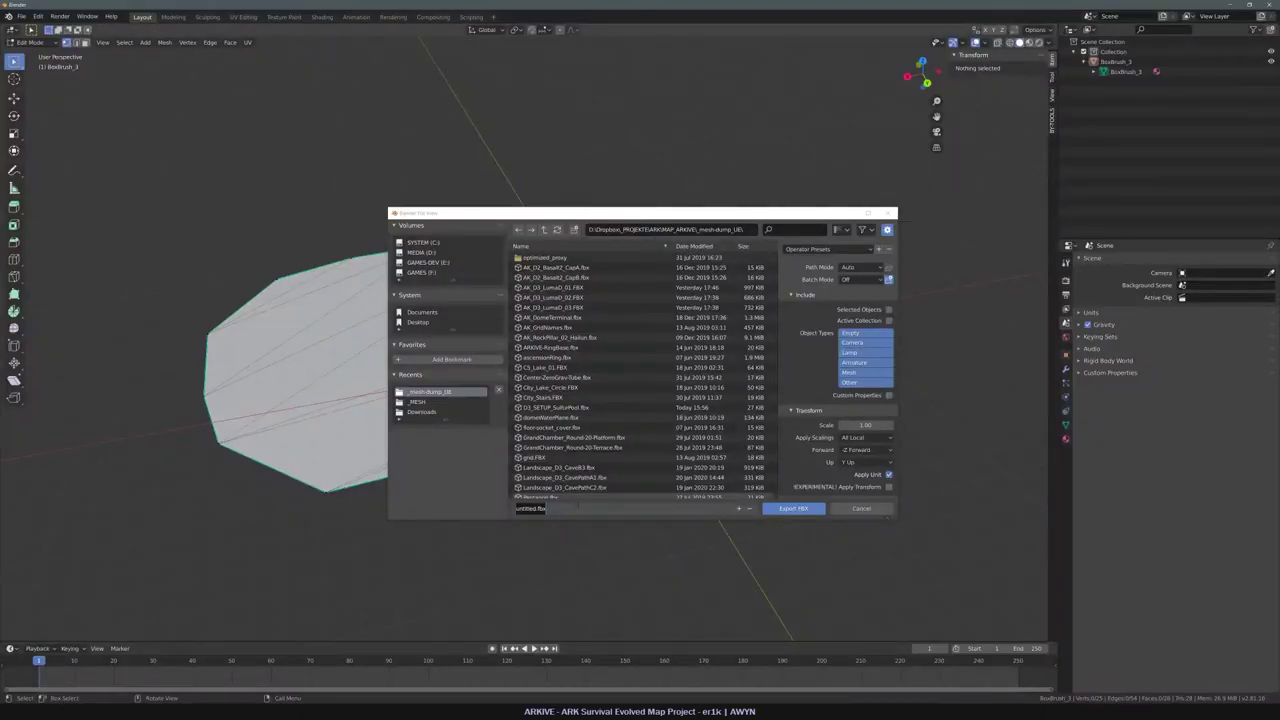
pyautogui.write('ae-3')
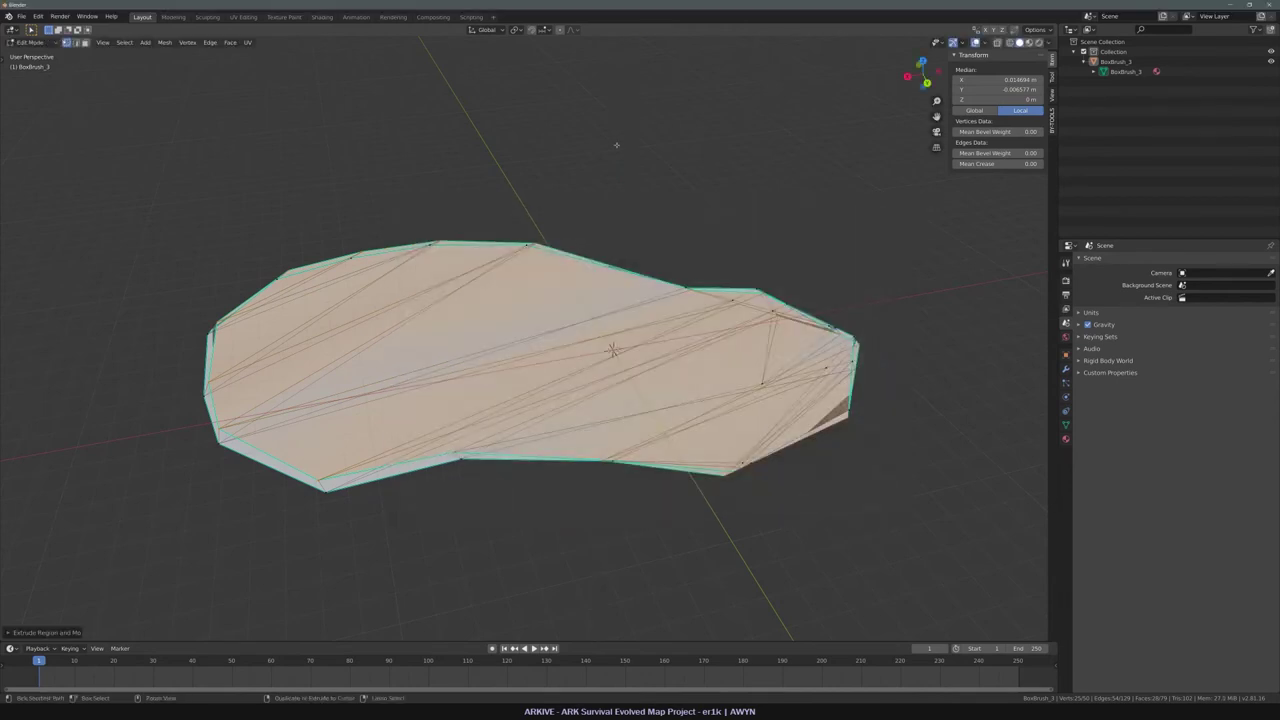
pyautogui.hotkey('alt', 'a')
pyautogui.press('Tab')
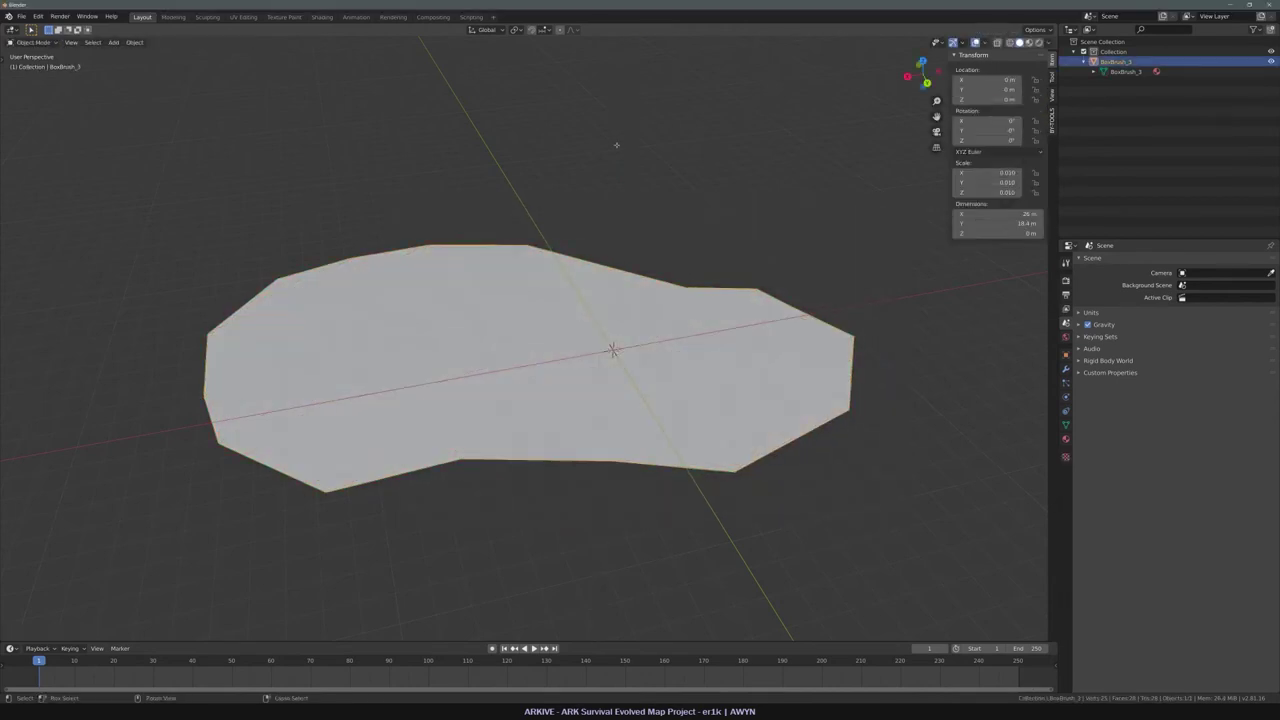
pyautogui.press('Tab')
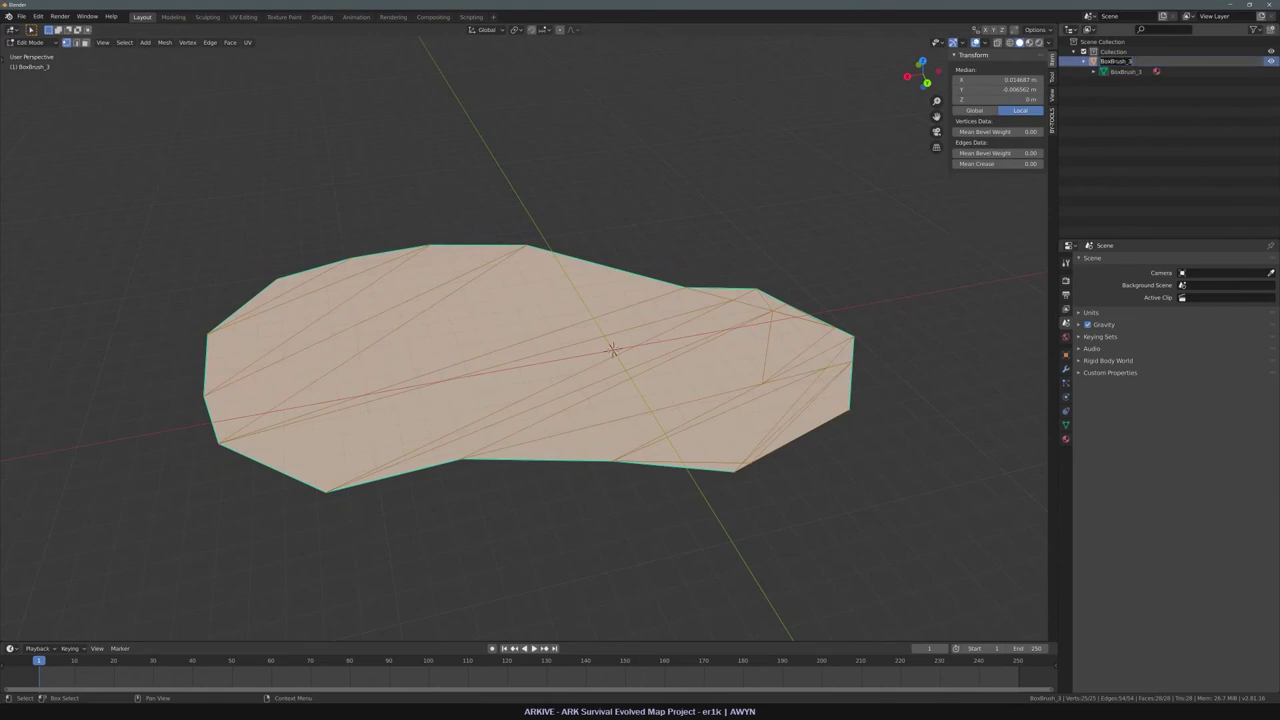
# Rename the mesh data of BoxBrush_3 as mesh and the object as AK_D3_WaterPlane_Pool_C.
pyautogui.doubleClick(1135, 72)
pyautogui.write('mesh')
pyautogui.press('Return')
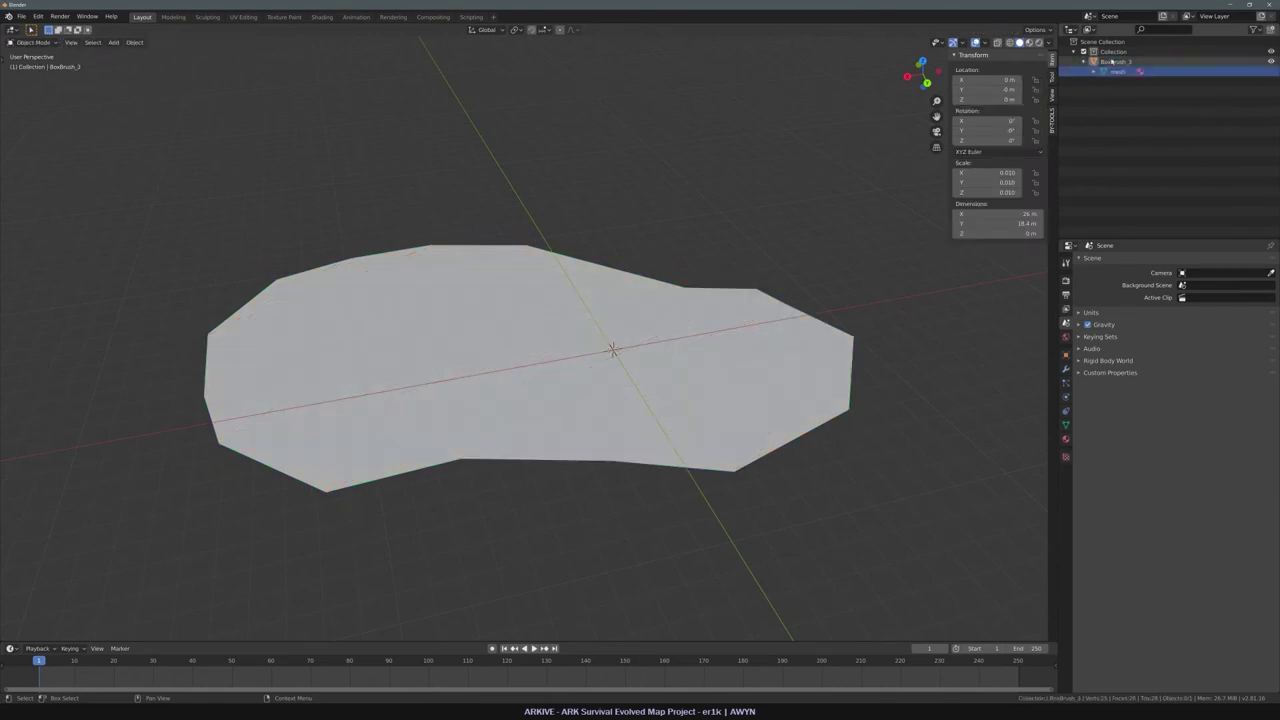
pyautogui.click(1117, 62)
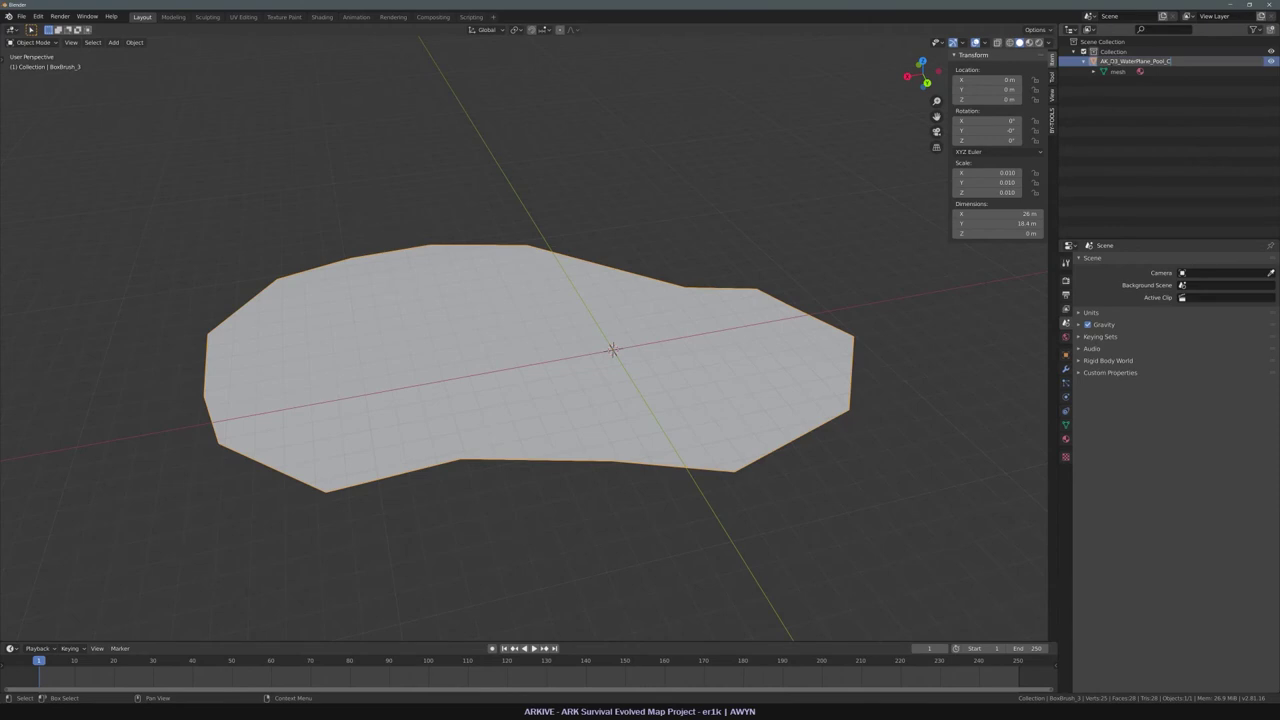
pyautogui.click(1111, 62)
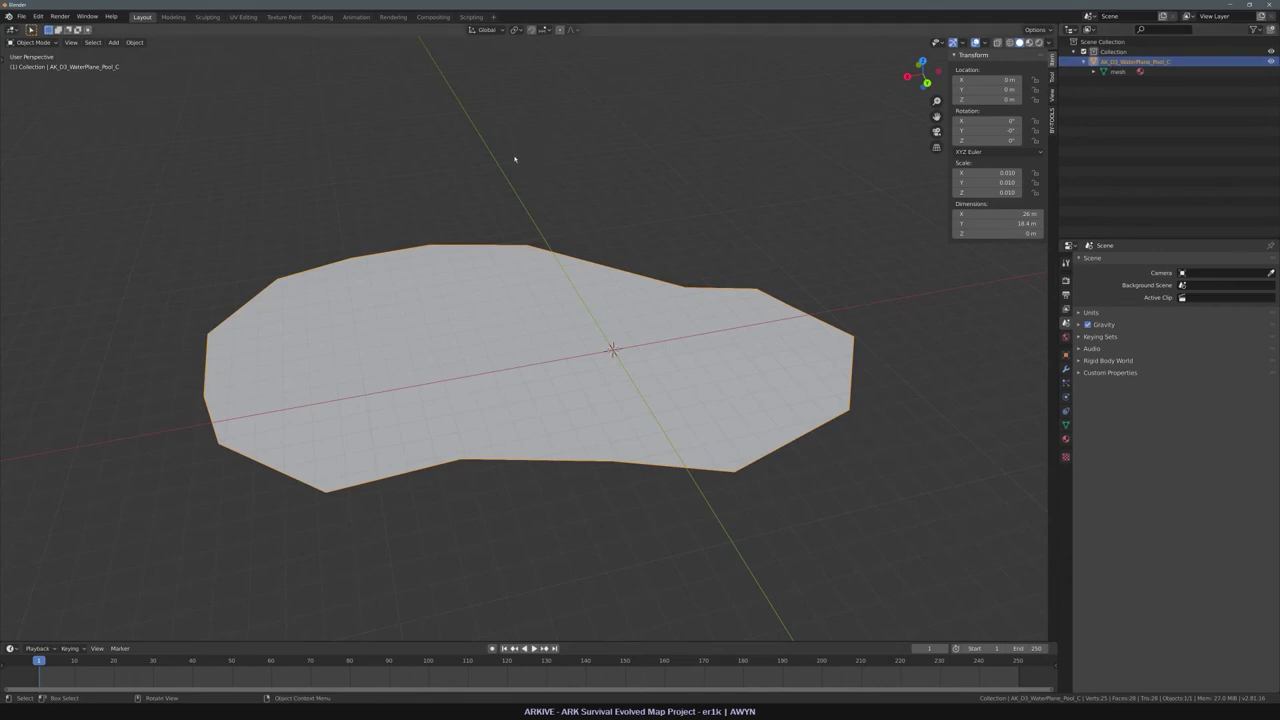
pyautogui.click(21, 16)
pyautogui.moveTo(60, 161)
pyautogui.click(160, 213)
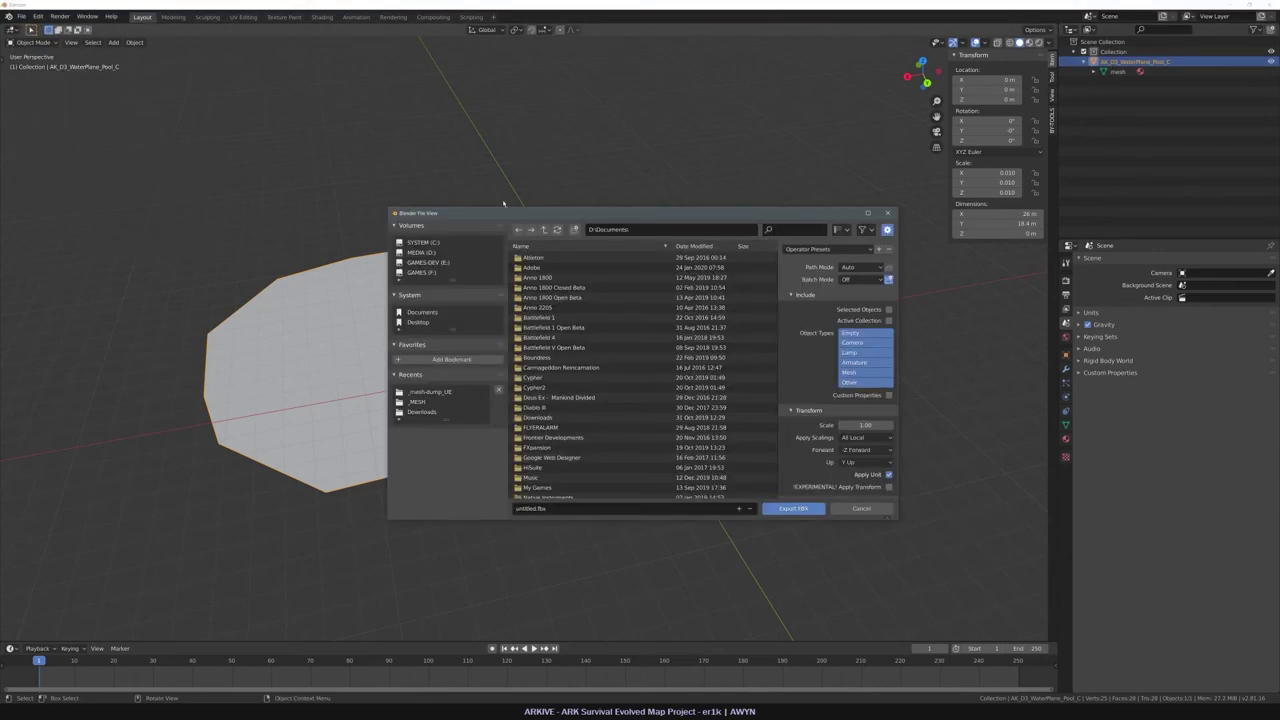
pyautogui.press('Escape')
# Copy the object's name and export the plane as AK_D3_WaterPlane_Pool_C.fbx to the _mesh-dump_UE folder.
pyautogui.doubleClick(1138, 63)
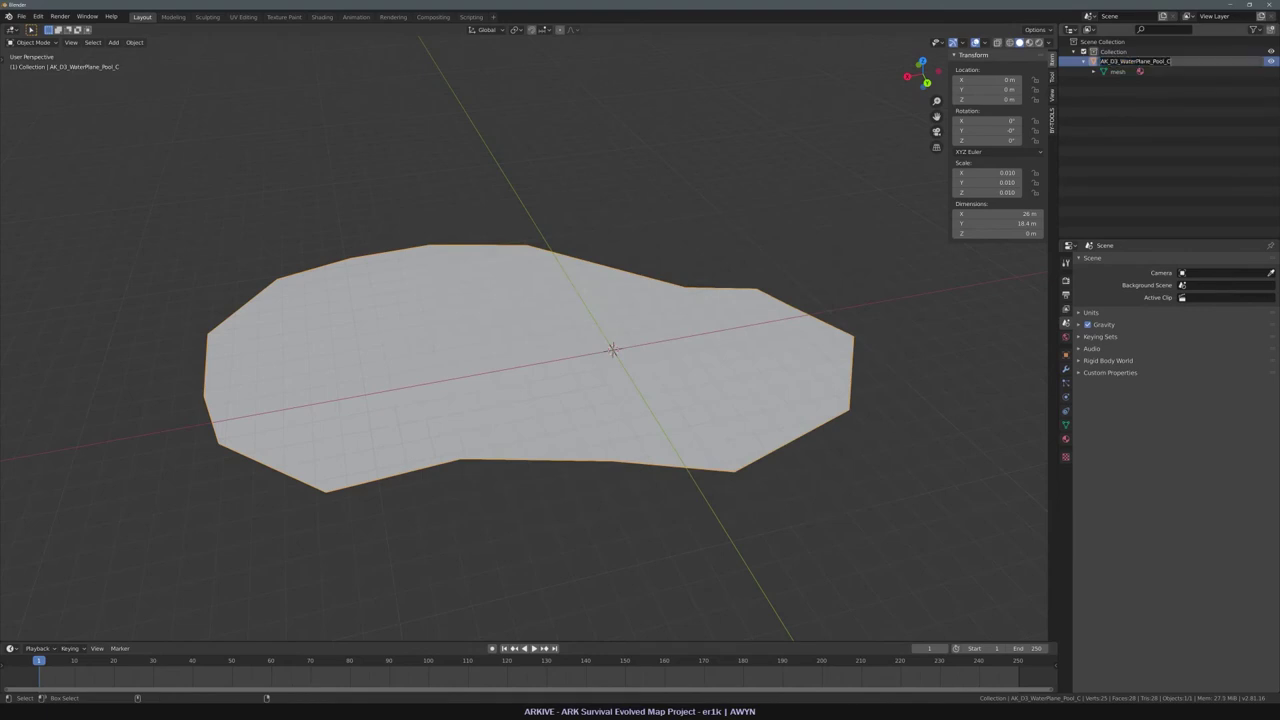
pyautogui.press('Return')
pyautogui.click(21, 16)
pyautogui.moveTo(60, 161)
pyautogui.click(156, 211)
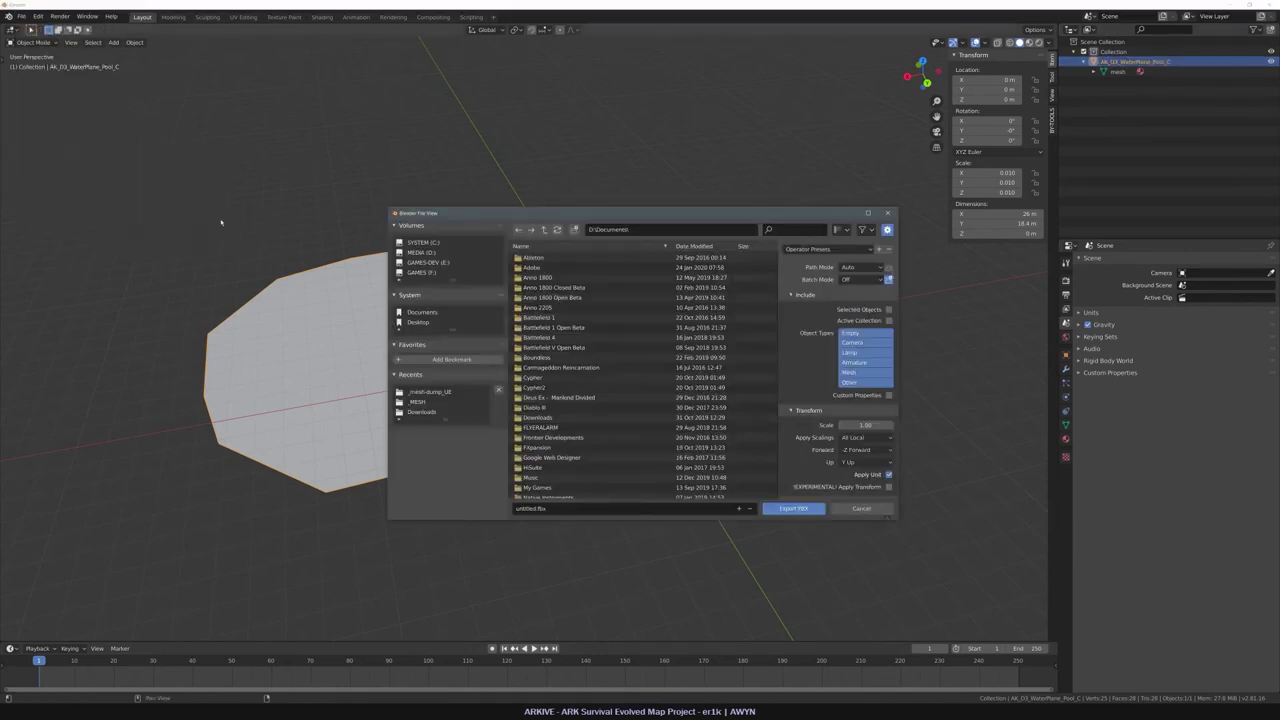
pyautogui.click(431, 391)
pyautogui.click(560, 508)
pyautogui.press('Return')
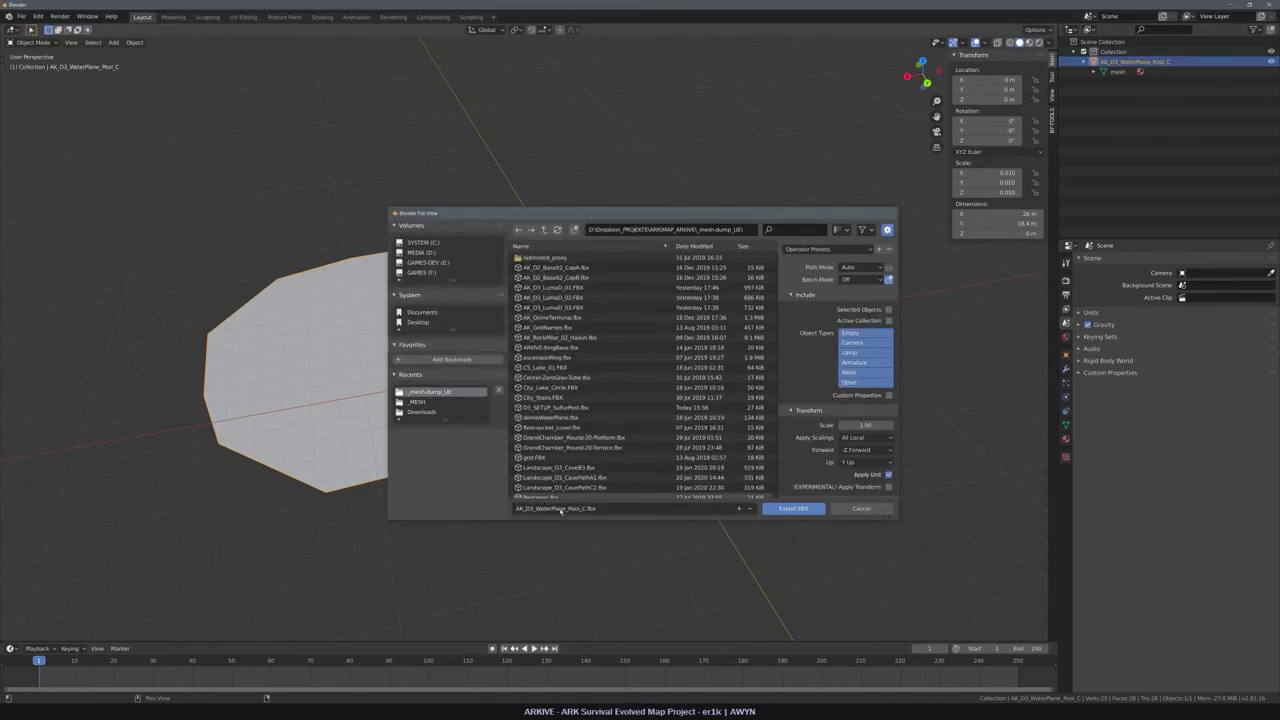
pyautogui.press('Return')
# Switch to the ARK Dev Kit and open the Mods/Arkive/Environment content folder.
pyautogui.hotkey('alt', 'Tab')
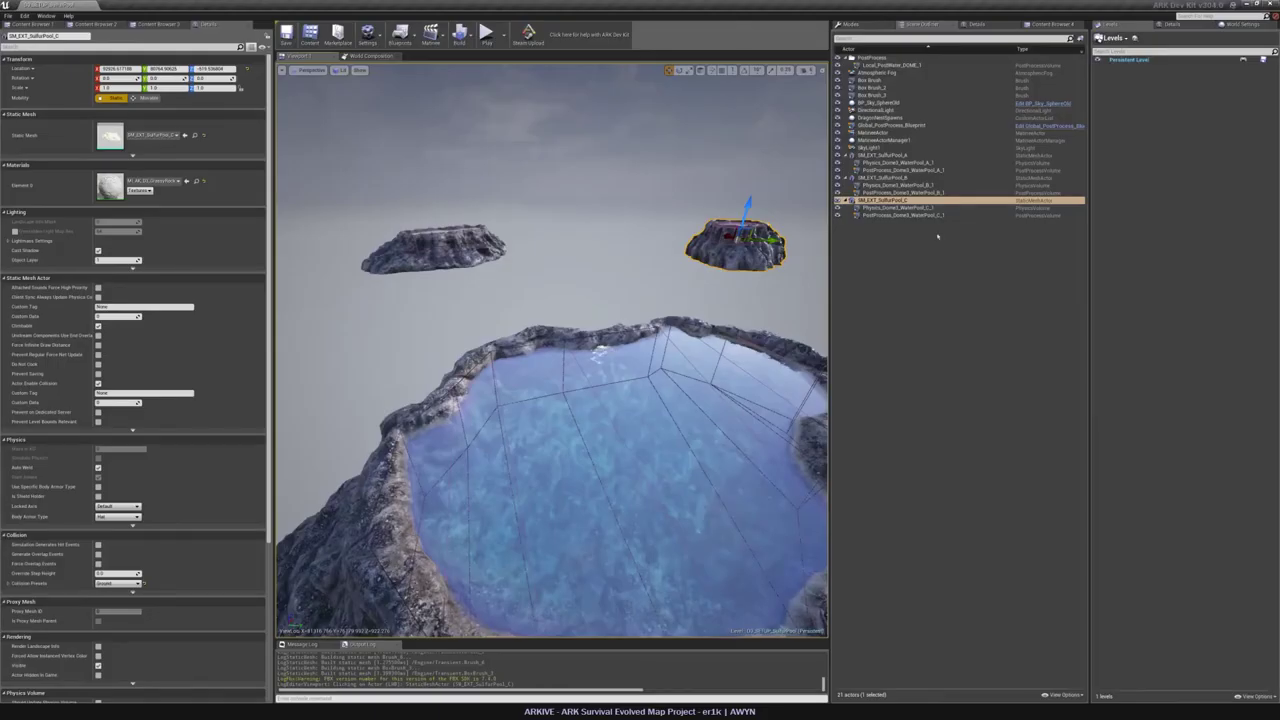
pyautogui.click(937, 235)
pyautogui.click(162, 25)
pyautogui.click(10, 146)
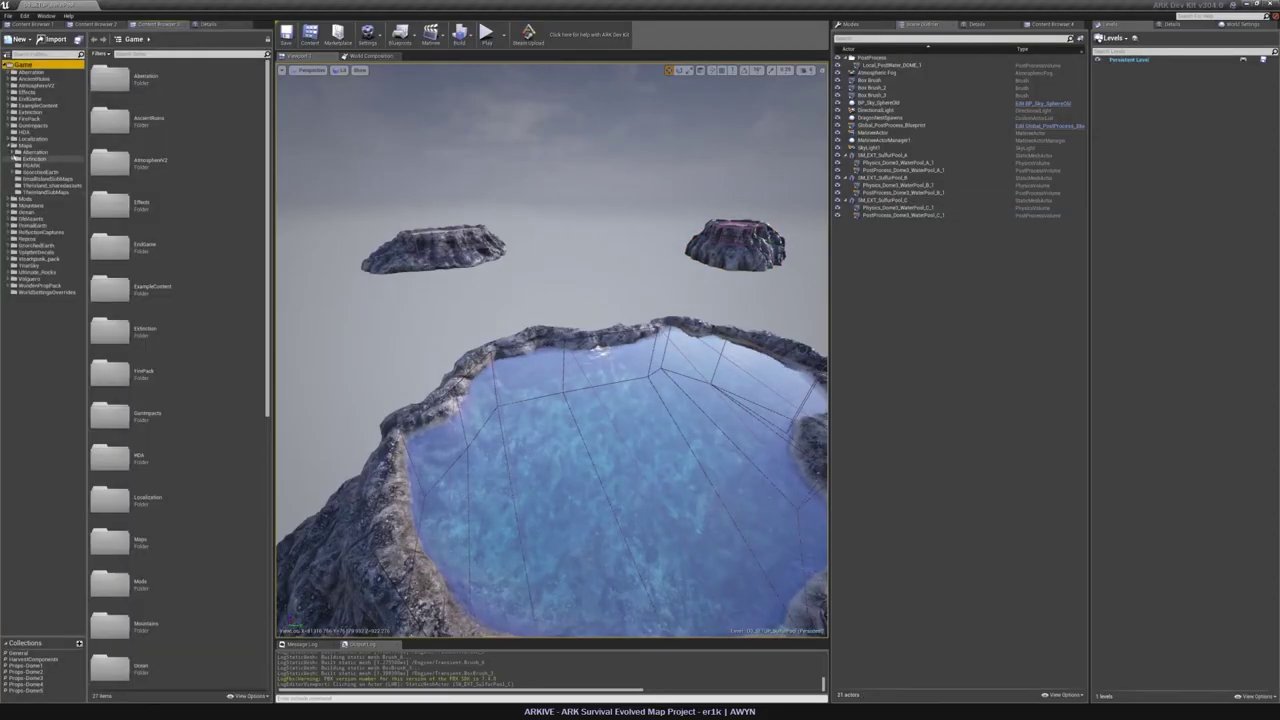
pyautogui.click(9, 146)
pyautogui.click(9, 152)
pyautogui.click(24, 166)
pyautogui.click(13, 166)
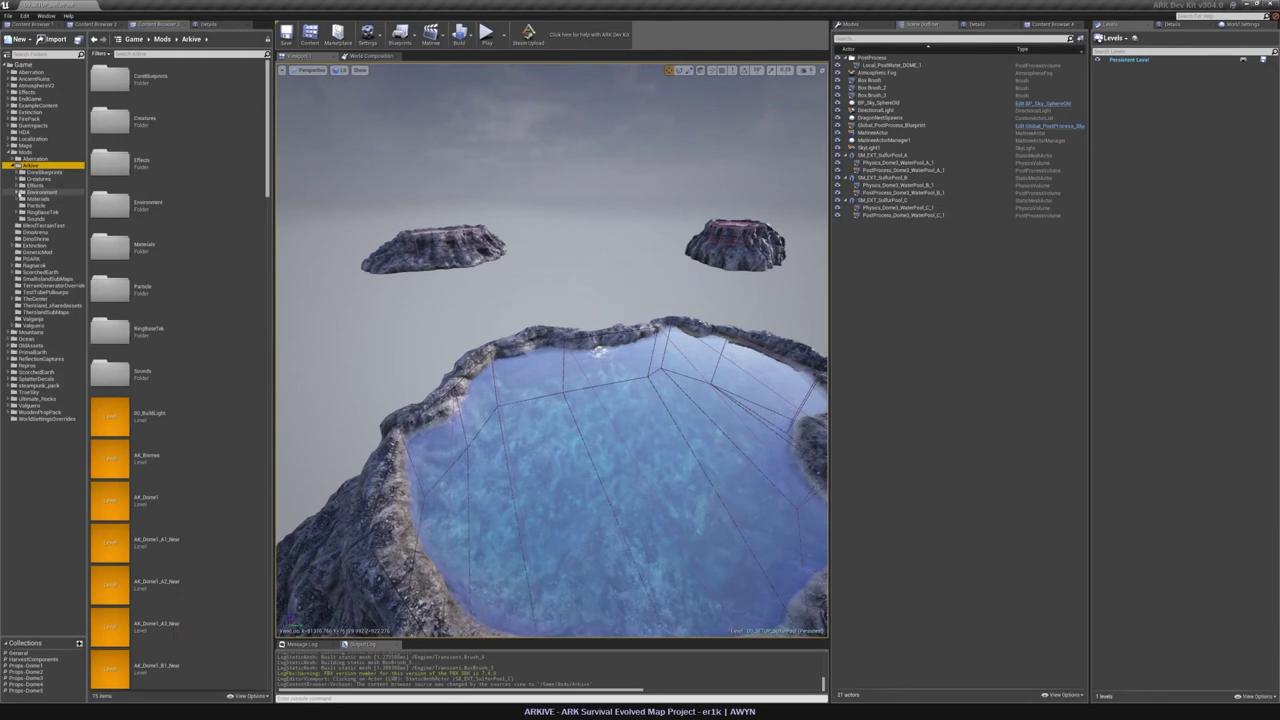
pyautogui.click(17, 192)
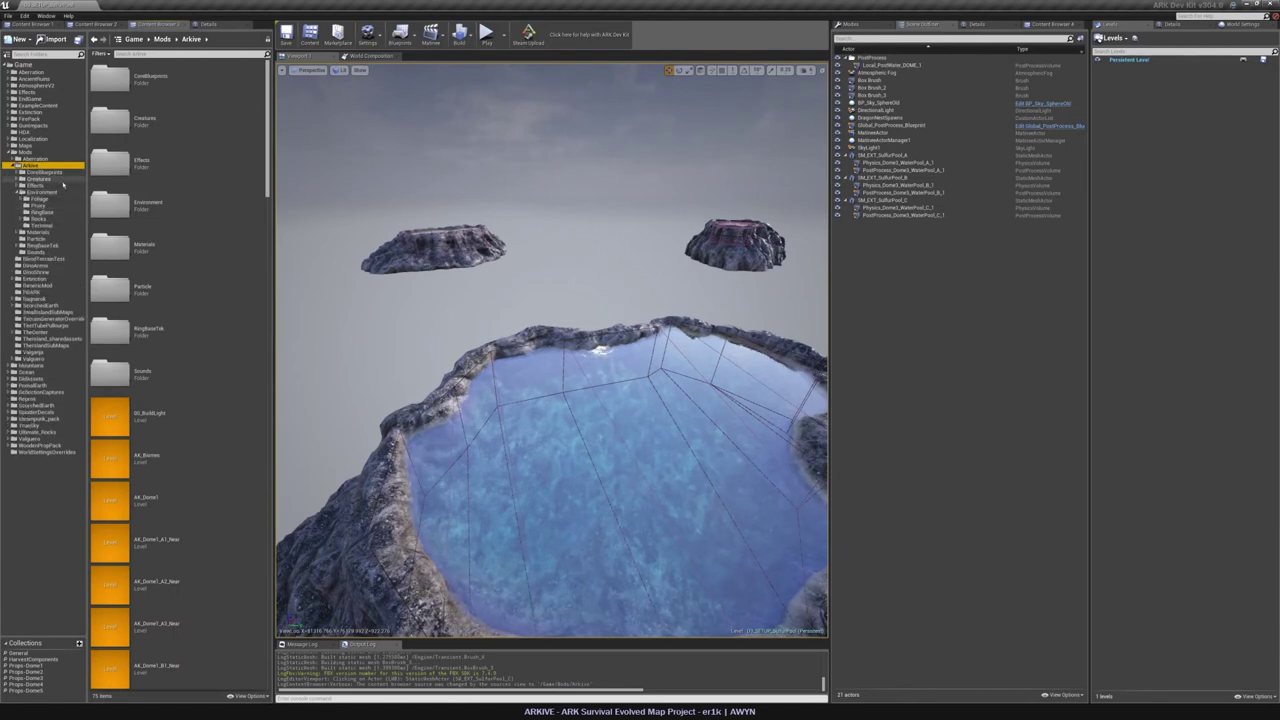
pyautogui.click(40, 192)
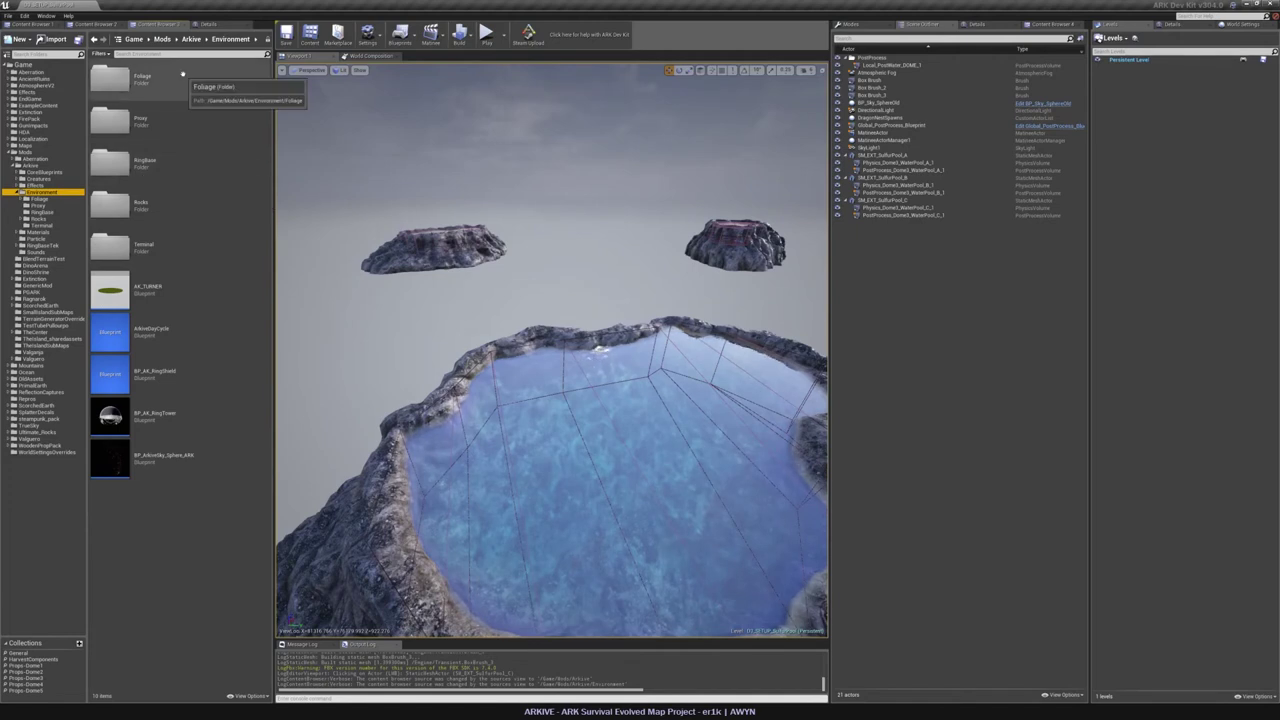
# Create a WaterPlanes folder inside Environment and open it.
pyautogui.rightClick(165, 507)
pyautogui.click(192, 516)
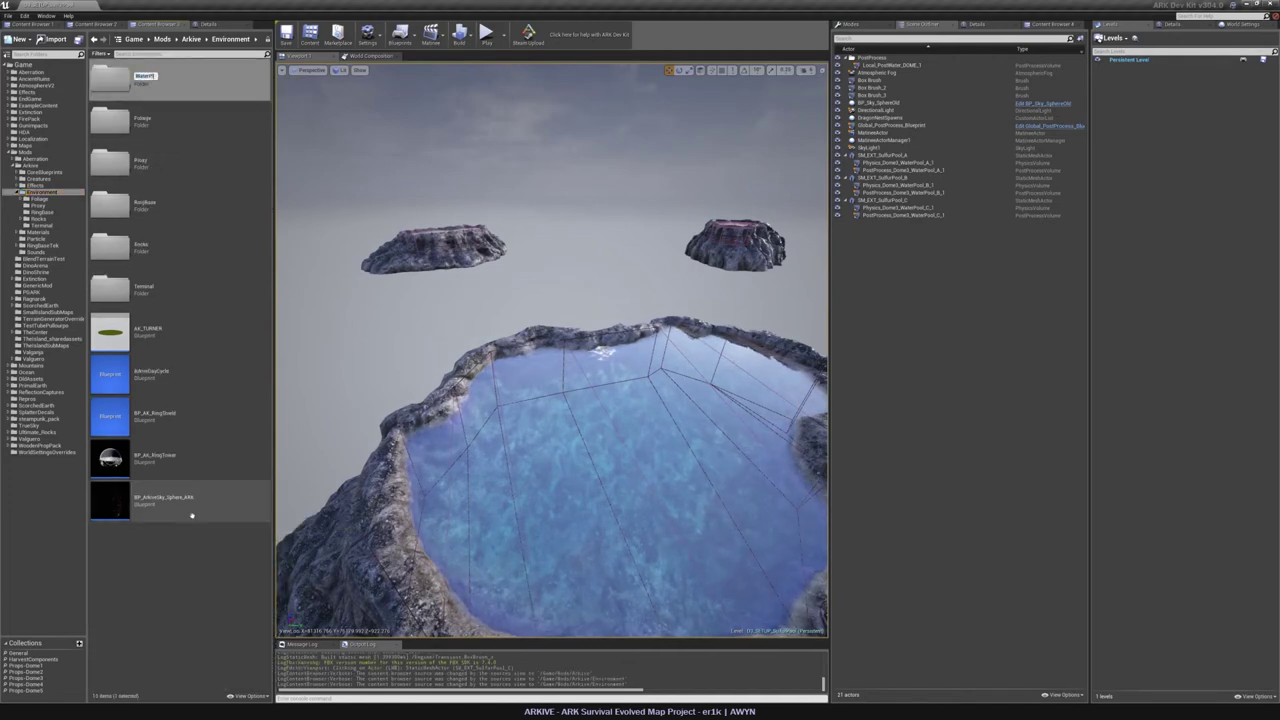
pyautogui.press('Return')
pyautogui.doubleClick(184, 506)
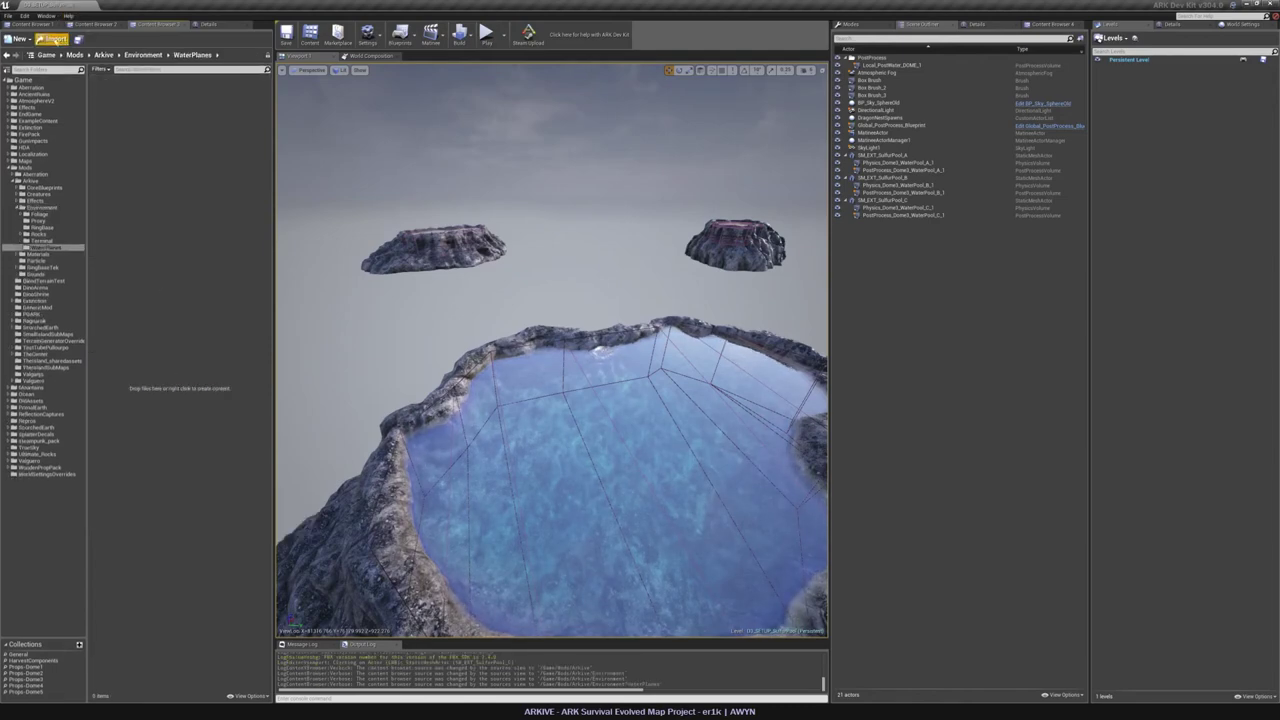
# Import AK_D3_WaterPlane_Pool_C.fbx from the _mesh-dump_UE folder with the current FBX import options.
pyautogui.click(67, 41)
pyautogui.click(230, 108)
pyautogui.doubleClick(430, 153)
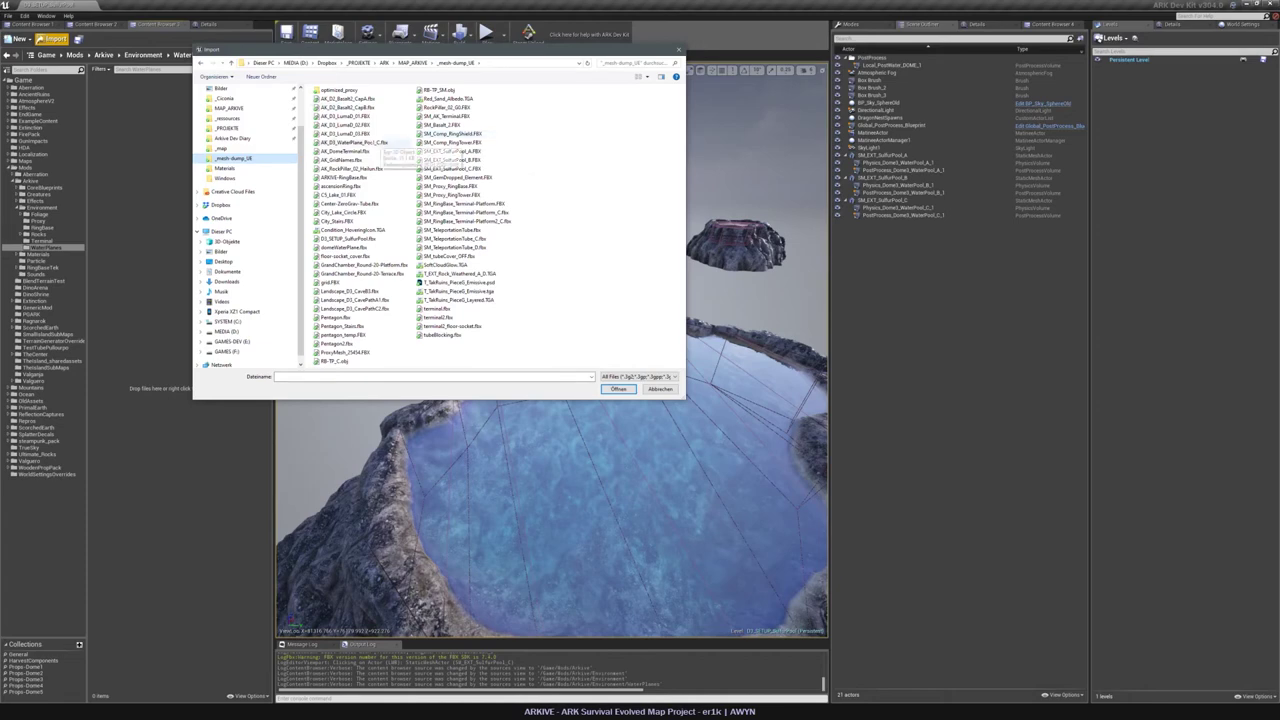
pyautogui.doubleClick(371, 144)
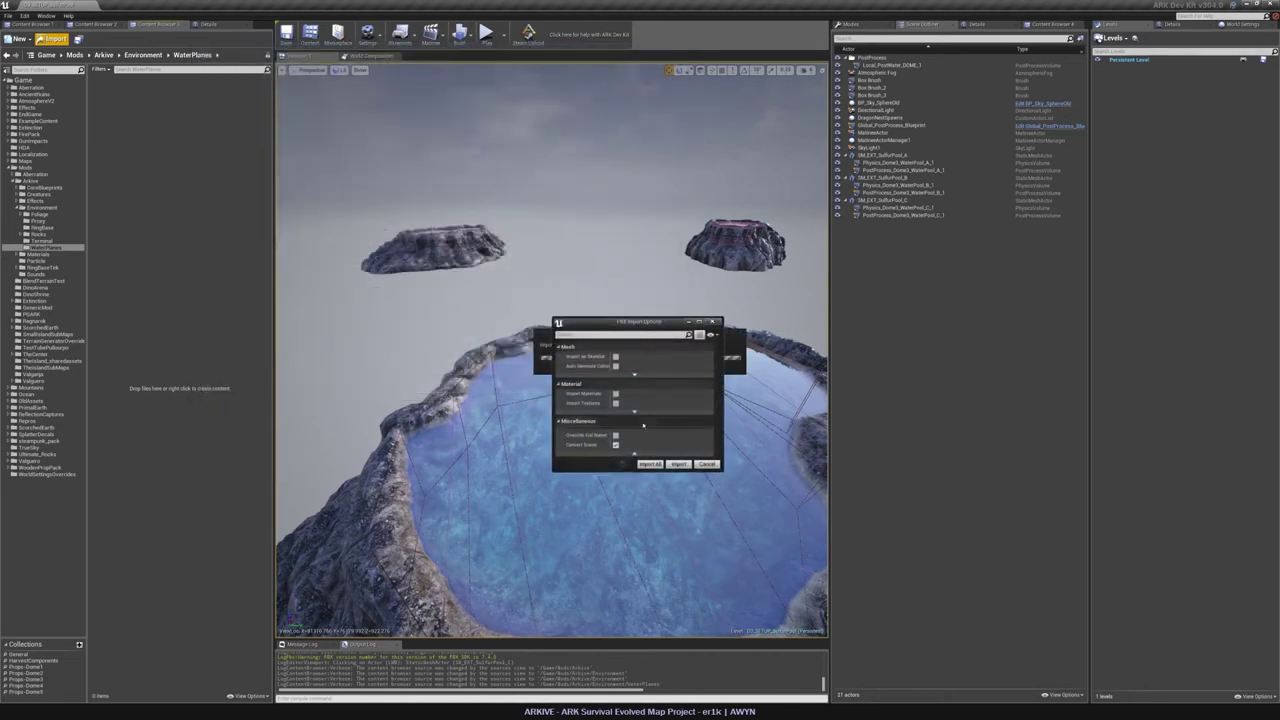
pyautogui.click(651, 464)
# Open the imported water plane mesh, assign the MI_EXT_CityLake material to Element 0 and save the mesh.
pyautogui.click(148, 161)
pyautogui.click(117, 97)
pyautogui.doubleClick(117, 97)
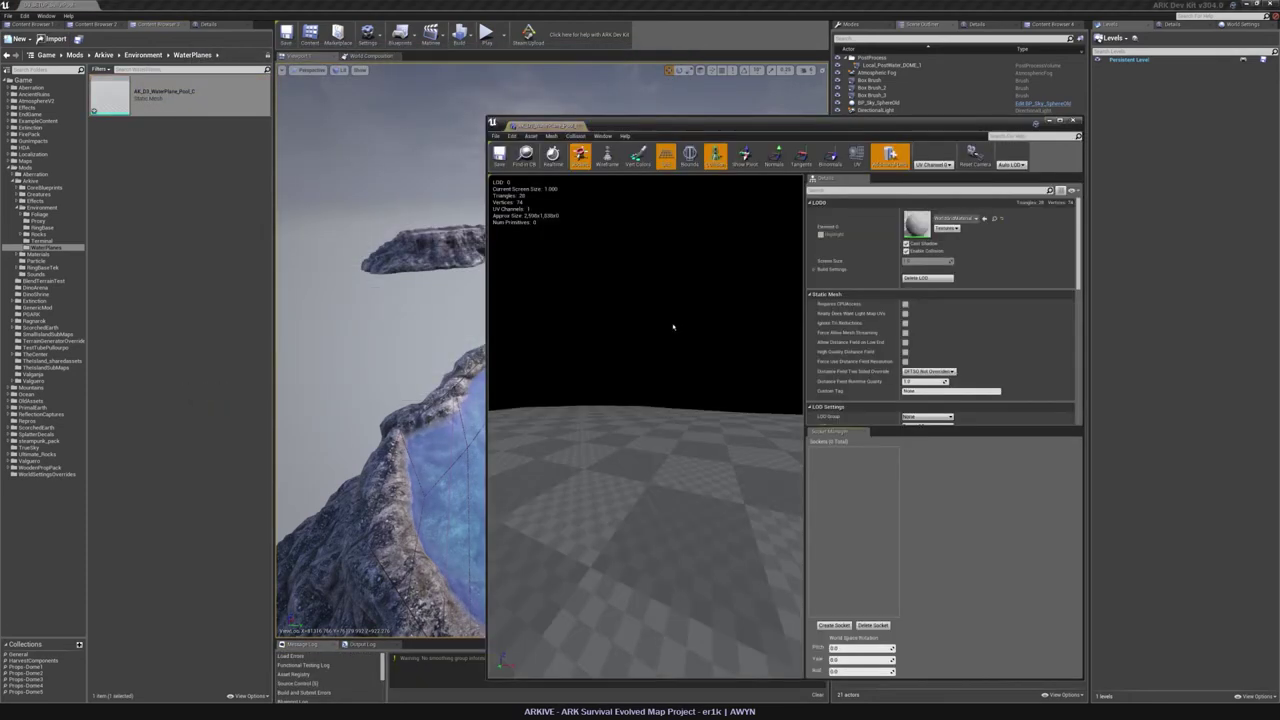
pyautogui.moveTo(994, 126); pyautogui.dragTo(697, 134)
pyautogui.click(1052, 24)
pyautogui.click(935, 264)
pyautogui.click(686, 227)
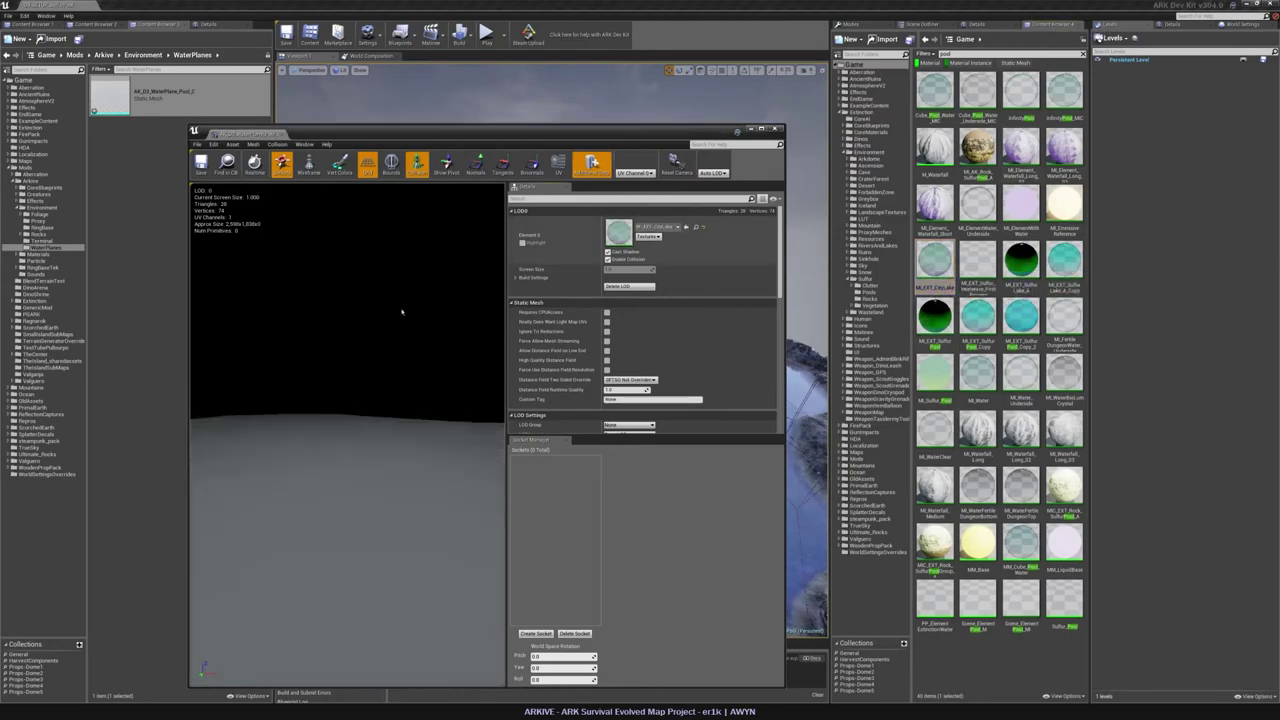
pyautogui.moveTo(403, 311); pyautogui.dragTo(395, 420, button='right')
pyautogui.click(201, 165)
pyautogui.moveTo(360, 133); pyautogui.dragTo(155, 599)
# Place the AK_D3_WaterPlane_Pool_C mesh in the level inside the SM_EXT_SulfurPool_C rock pool.
pyautogui.click(738, 248)
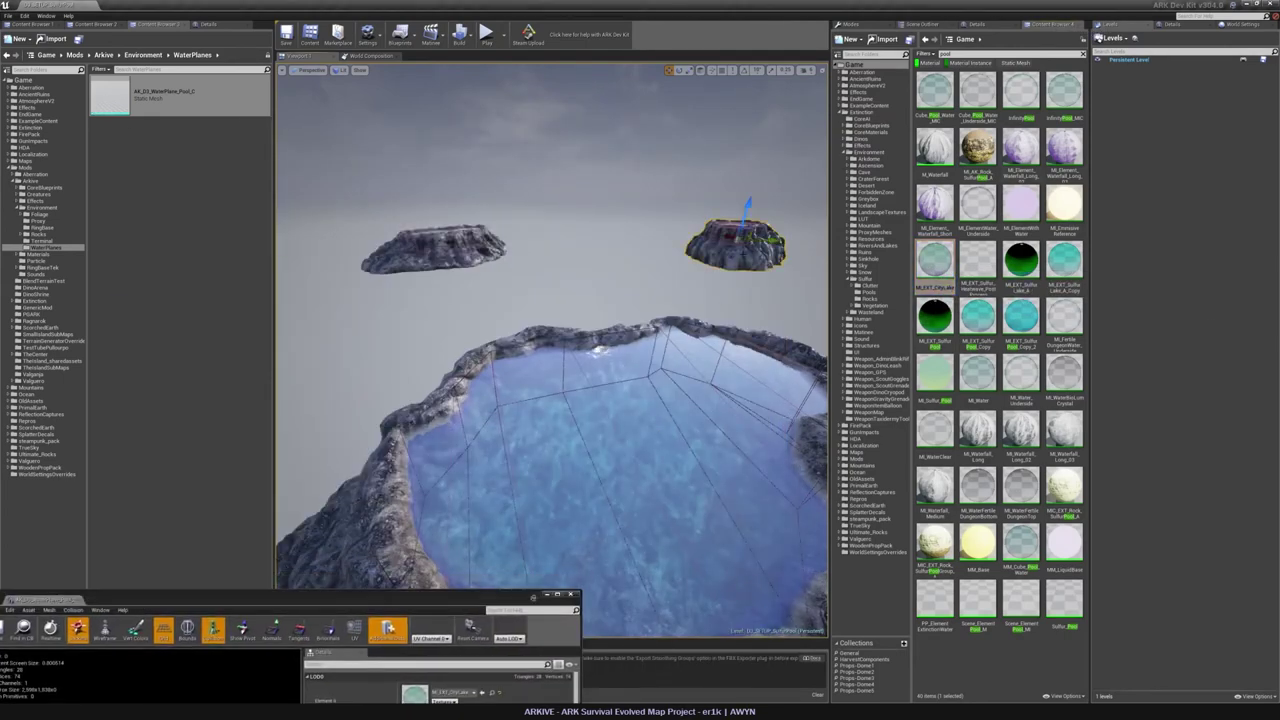
pyautogui.moveTo(738, 248); pyautogui.dragTo(778, 314, button='right')
pyautogui.click(1190, 28)
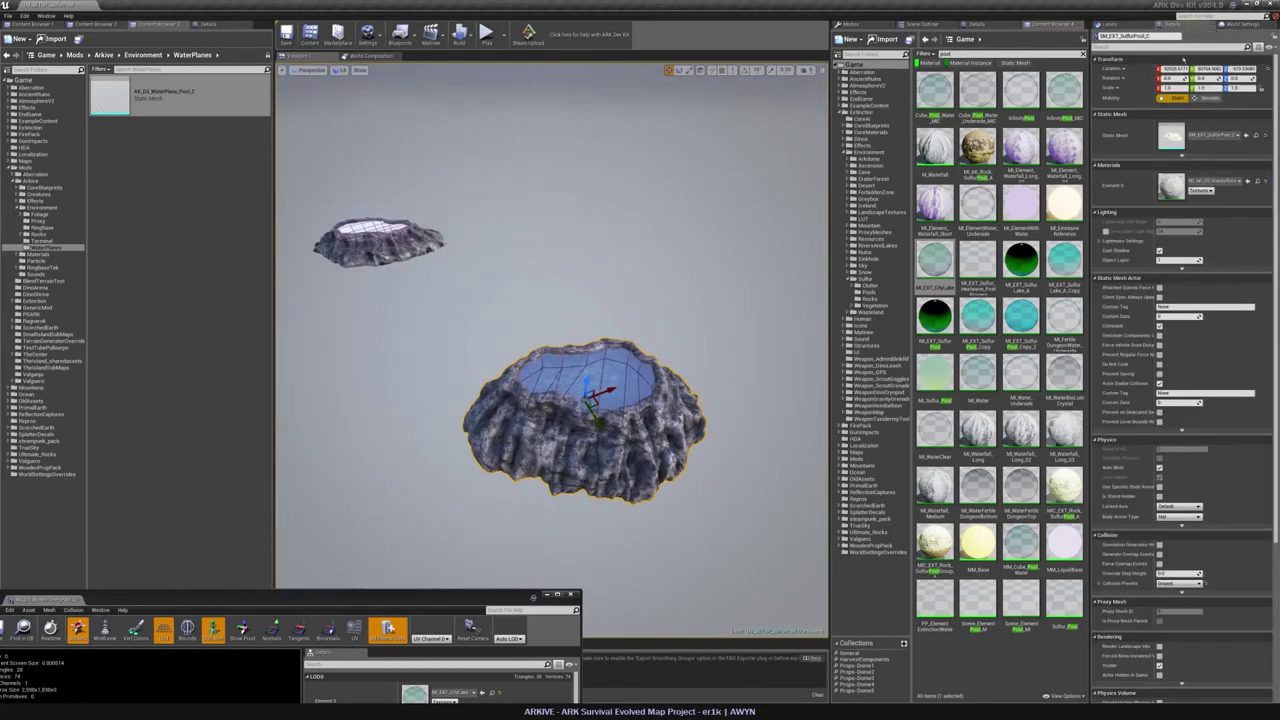
pyautogui.moveTo(190, 97); pyautogui.dragTo(543, 415)
pyautogui.moveTo(543, 415); pyautogui.dragTo(531, 383, button='right')
# Align the water plane horizontally with the outline of the pool's box brush in the top wireframe view.
pyautogui.hotkey('alt', 'j')
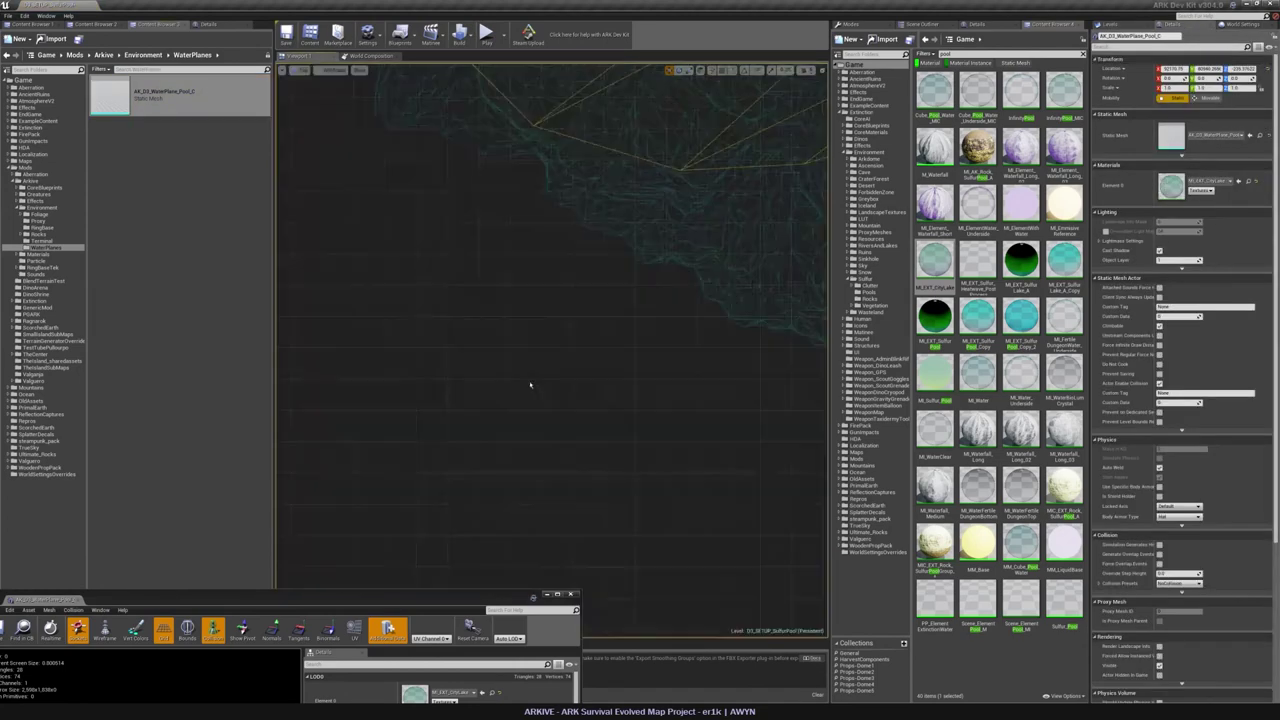
pyautogui.moveTo(574, 206); pyautogui.dragTo(302, 491, button='right')
pyautogui.keyDown('ctrl'); pyautogui.moveTo(491, 382); pyautogui.dragTo(576, 293); pyautogui.keyUp('ctrl')
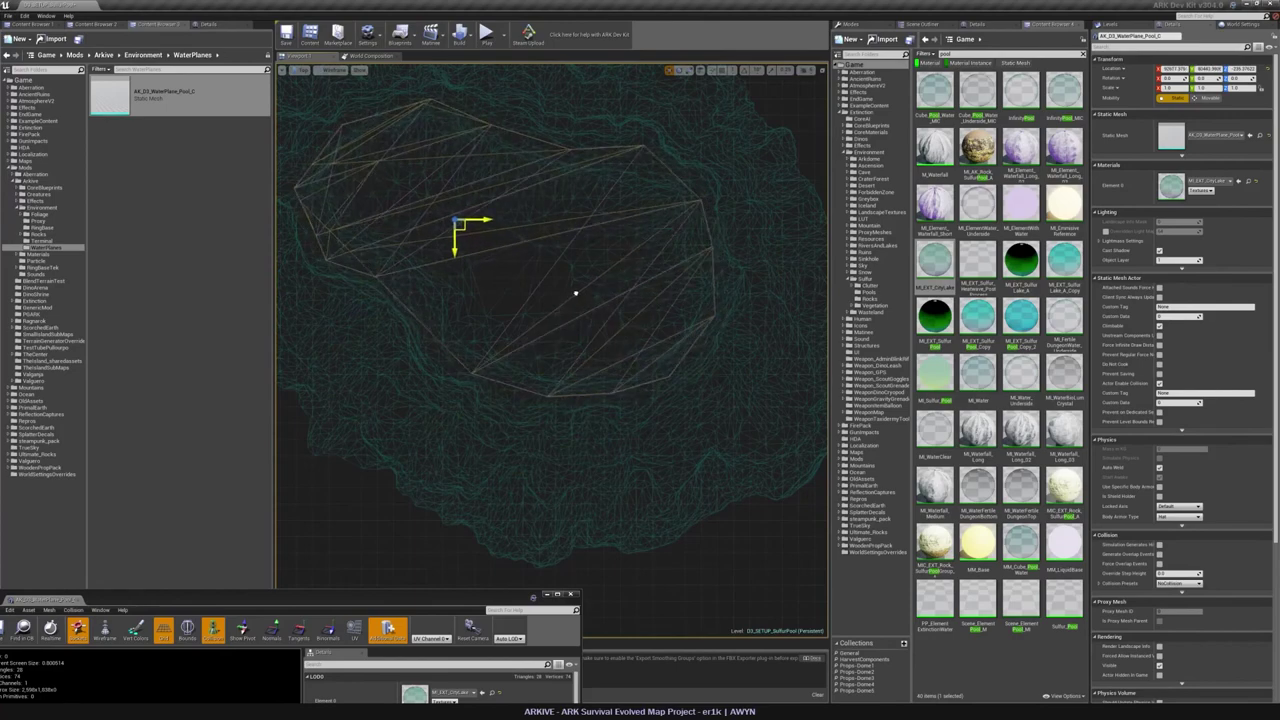
pyautogui.hotkey('alt', 'g')
pyautogui.moveTo(546, 307)
pyautogui.mouseDown(button='right')
pyautogui.moveTo(556, 270)
pyautogui.moveTo(630, 265)
pyautogui.moveTo(670, 295)
pyautogui.moveTo(615, 297)
pyautogui.moveTo(600, 270)
pyautogui.moveTo(560, 260)
pyautogui.moveTo(556, 300)
pyautogui.mouseUp(button='right')
# Raise the water plane to the height of the box brush's top surface in the side wireframe view.
pyautogui.click(927, 25)
pyautogui.click(838, 103)
pyautogui.click(892, 328)
pyautogui.click(560, 385)
pyautogui.moveTo(560, 385); pyautogui.dragTo(545, 400, button='right')
pyautogui.hotkey('alt', 'k')
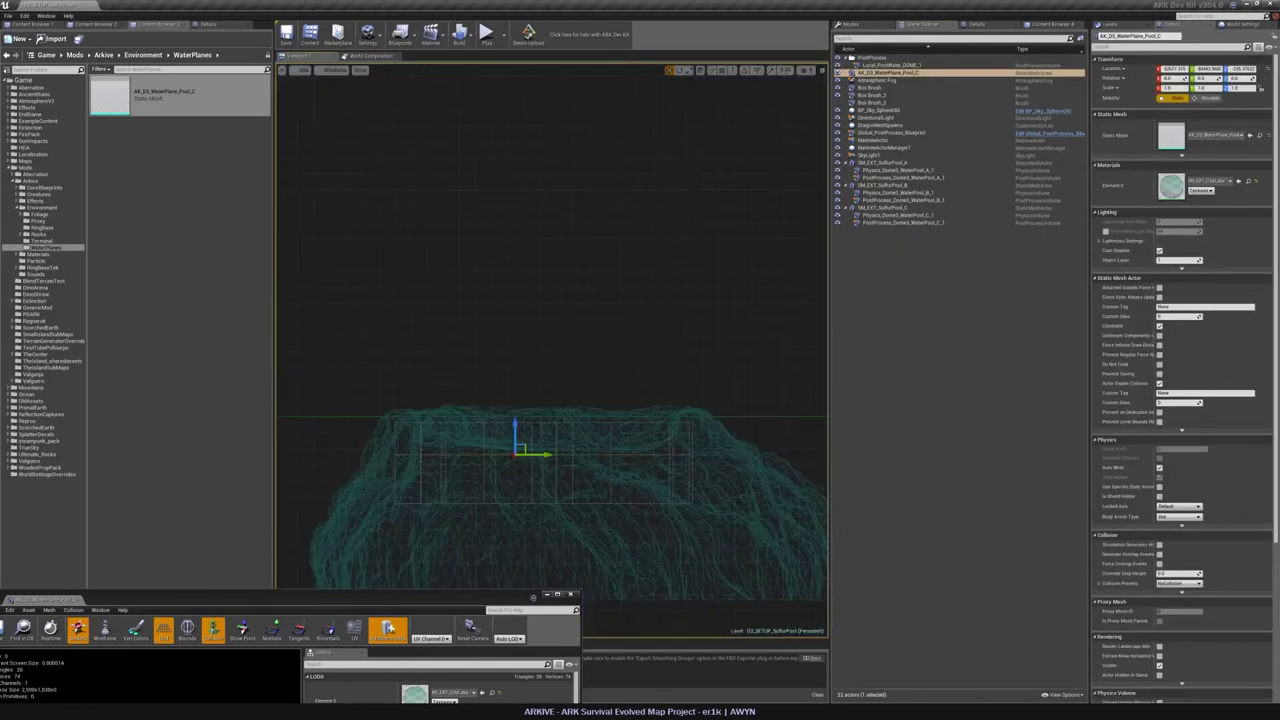
pyautogui.scroll(2, 542, 422)
pyautogui.scroll(6, 514, 386)
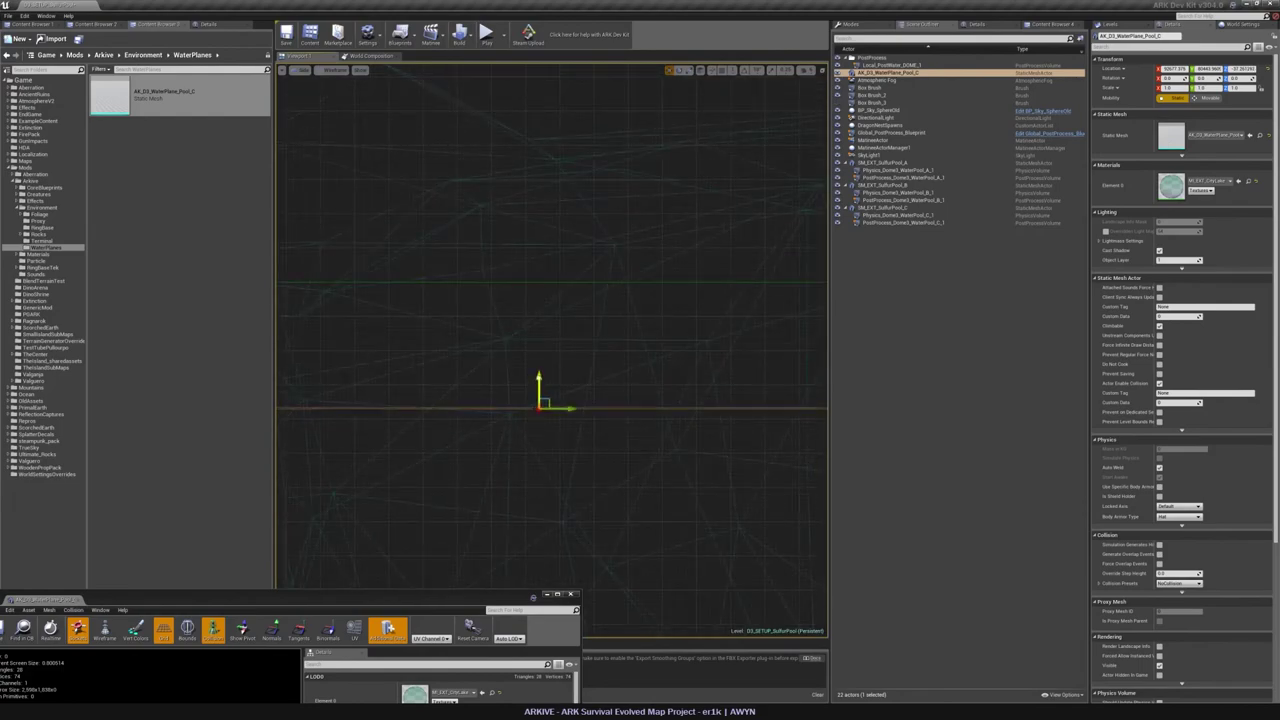
pyautogui.hotkey('alt', 'g')
pyautogui.moveTo(497, 405); pyautogui.dragTo(580, 400, button='right')
pyautogui.moveTo(516, 98); pyautogui.dragTo(520, 150, button='right')
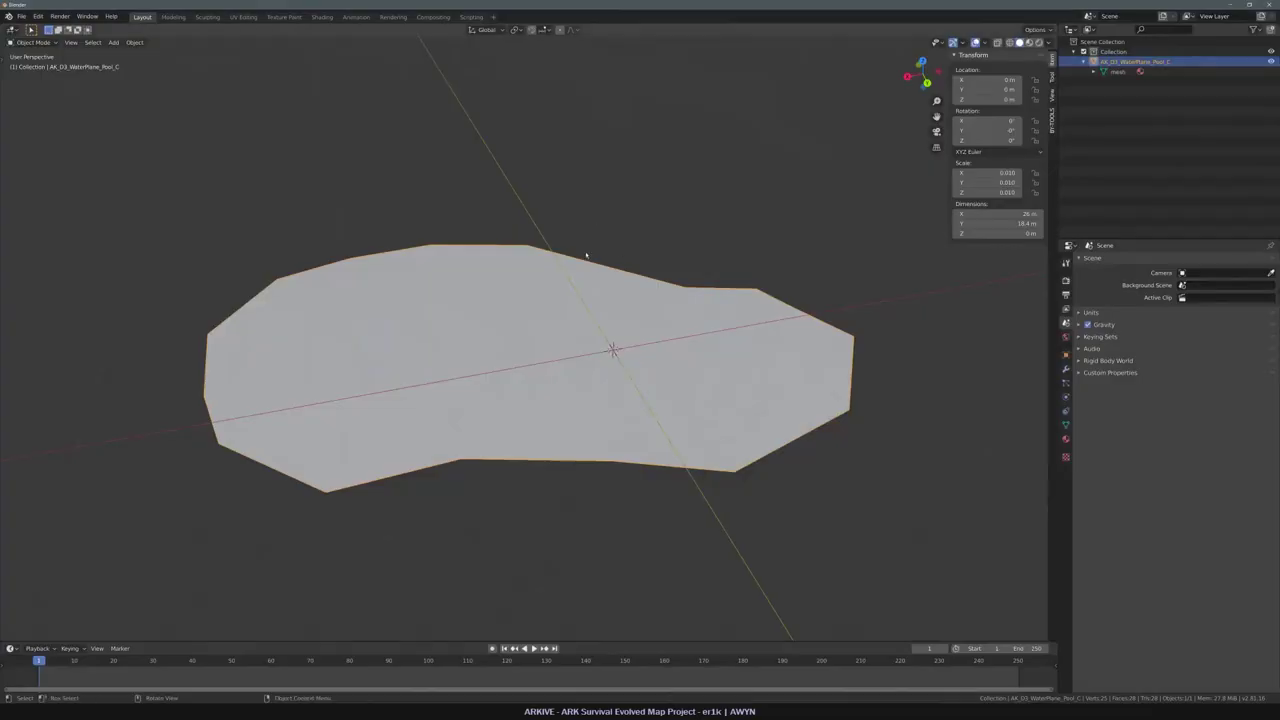
# Switch to Blender and examine both sides of the AK_D3_WaterPlane_Pool_C plane.
pyautogui.rightClick(614, 300)
pyautogui.click(556, 222)
pyautogui.moveTo(550, 222); pyautogui.dragTo(525, 135, button='middle')
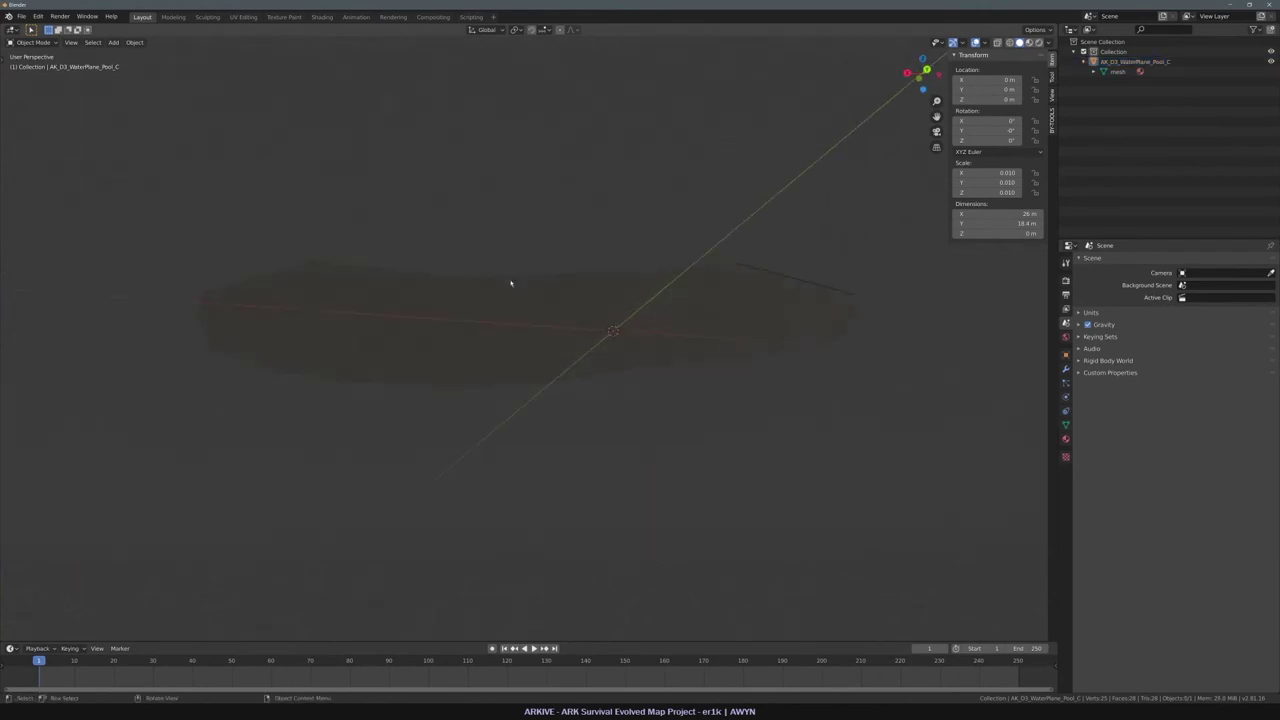
pyautogui.click(511, 283)
pyautogui.moveTo(606, 234); pyautogui.dragTo(577, 232, button='middle')
pyautogui.moveTo(573, 260); pyautogui.dragTo(561, 281, button='middle')
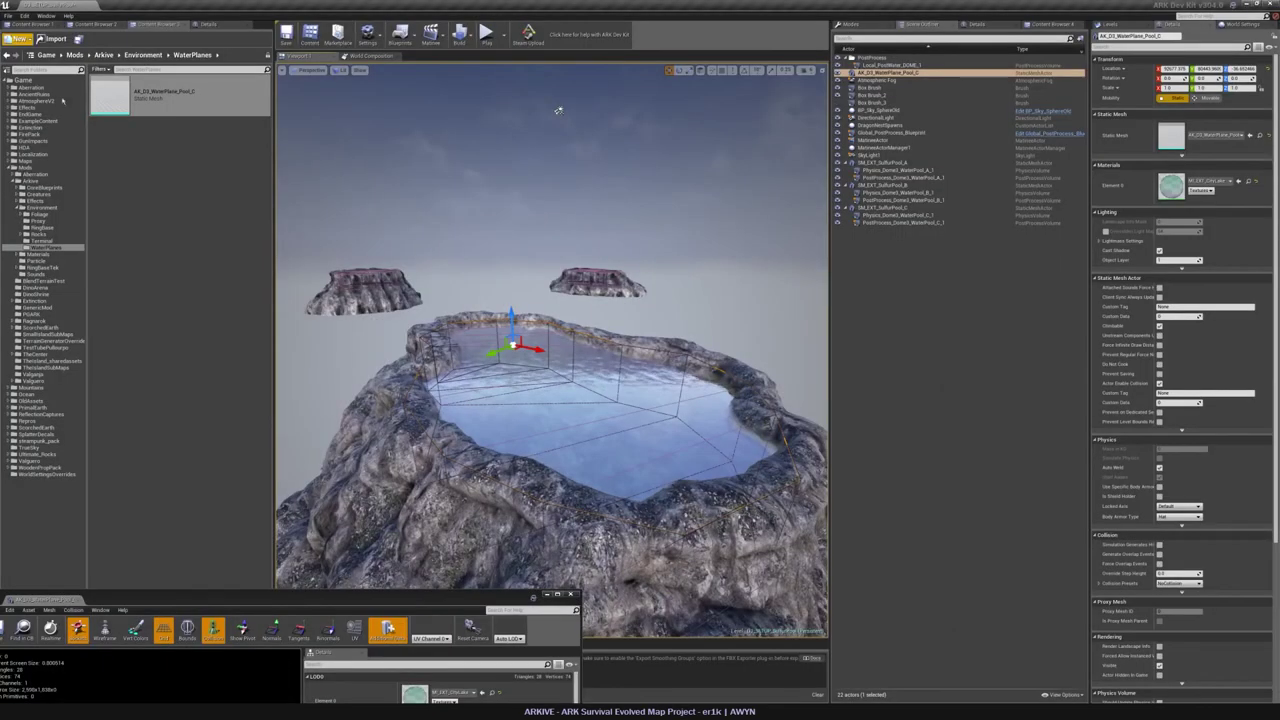
# Enable Double Sided Geometry on the AK_D3_WaterPlane_Pool_C static mesh in ARK Dev Kit and save the mesh.
pyautogui.moveTo(379, 599); pyautogui.dragTo(467, 130)
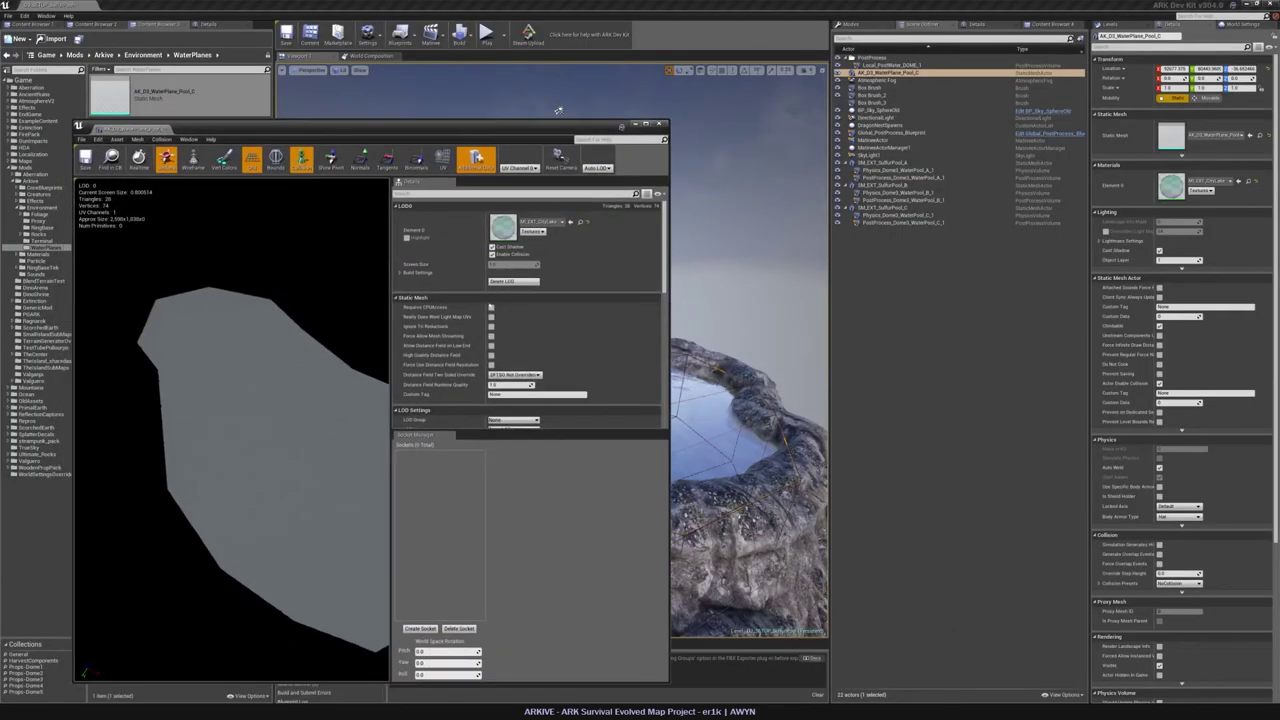
pyautogui.click(458, 194)
pyautogui.write('doub')
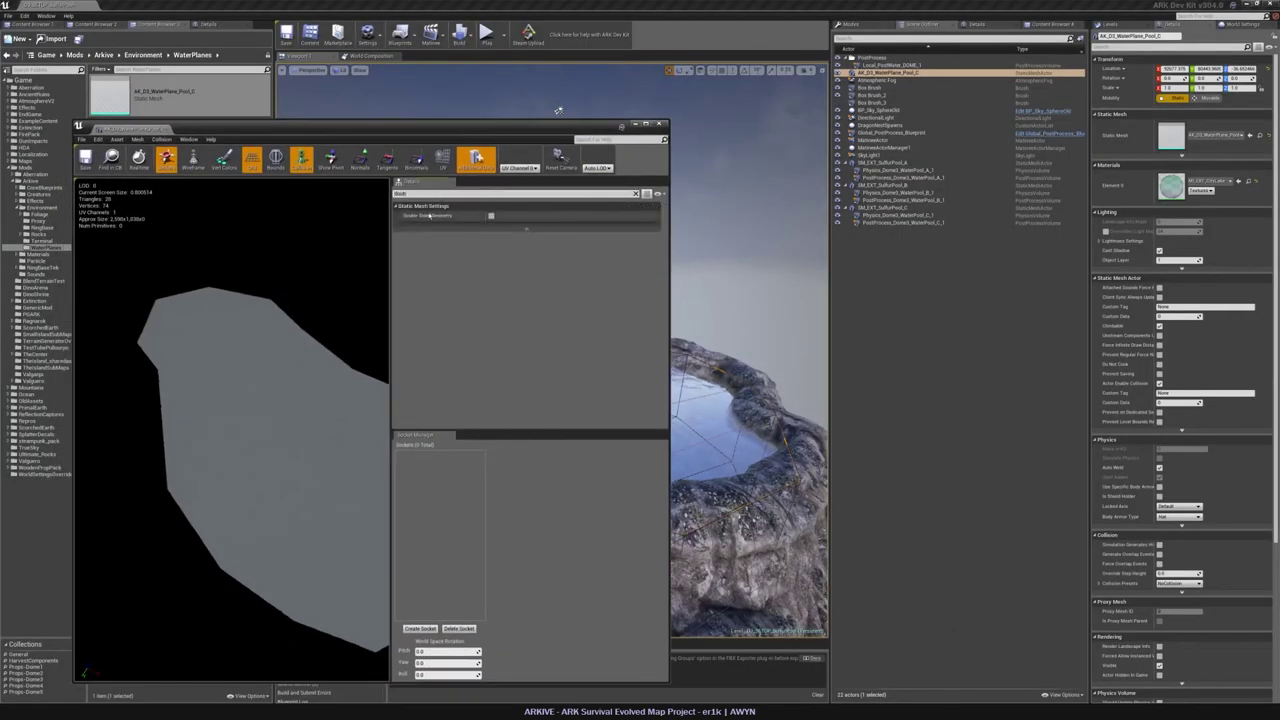
pyautogui.click(491, 217)
pyautogui.click(86, 160)
# Inspect the pool's water surface from above and below in the level, and clear the mesh settings filter.
pyautogui.moveTo(235, 129); pyautogui.dragTo(403, 601)
pyautogui.press('w')
pyautogui.moveTo(470, 440); pyautogui.dragTo(490, 390, button='right')
pyautogui.moveTo(510, 296); pyautogui.dragTo(515, 350, button='right')
pyautogui.press('s')
pyautogui.moveTo(520, 601); pyautogui.dragTo(434, 144)
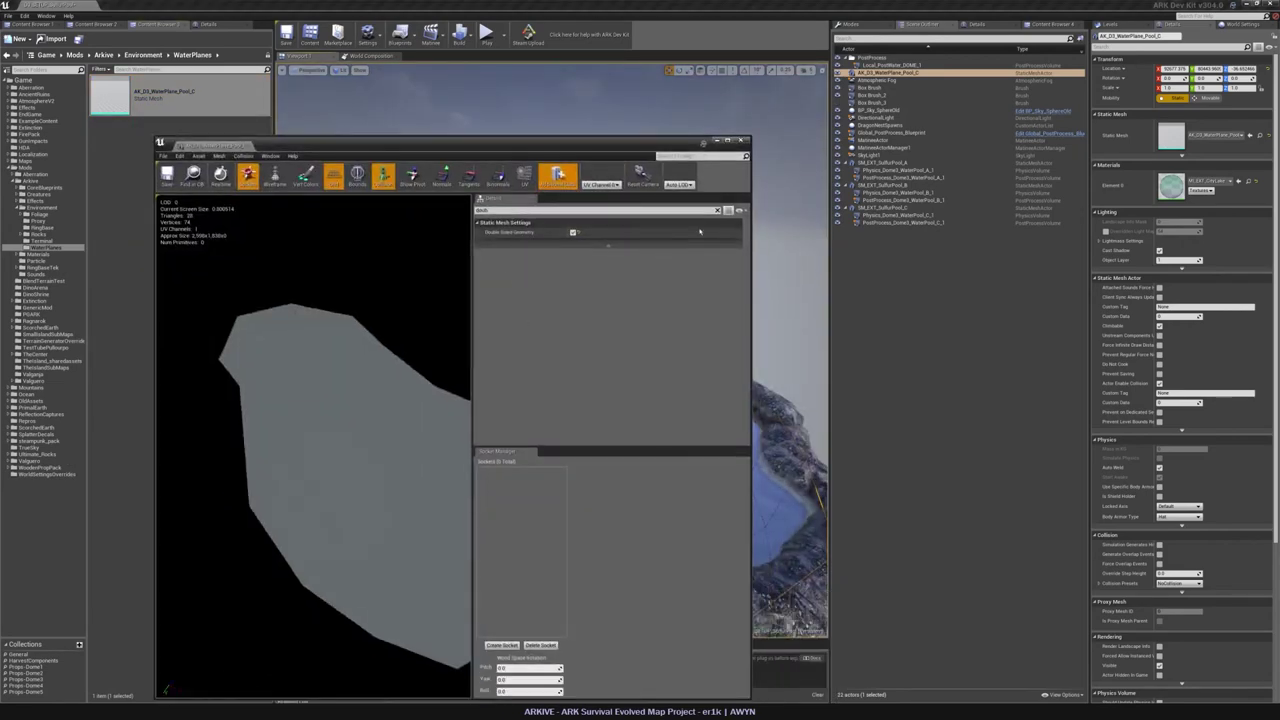
pyautogui.click(717, 210)
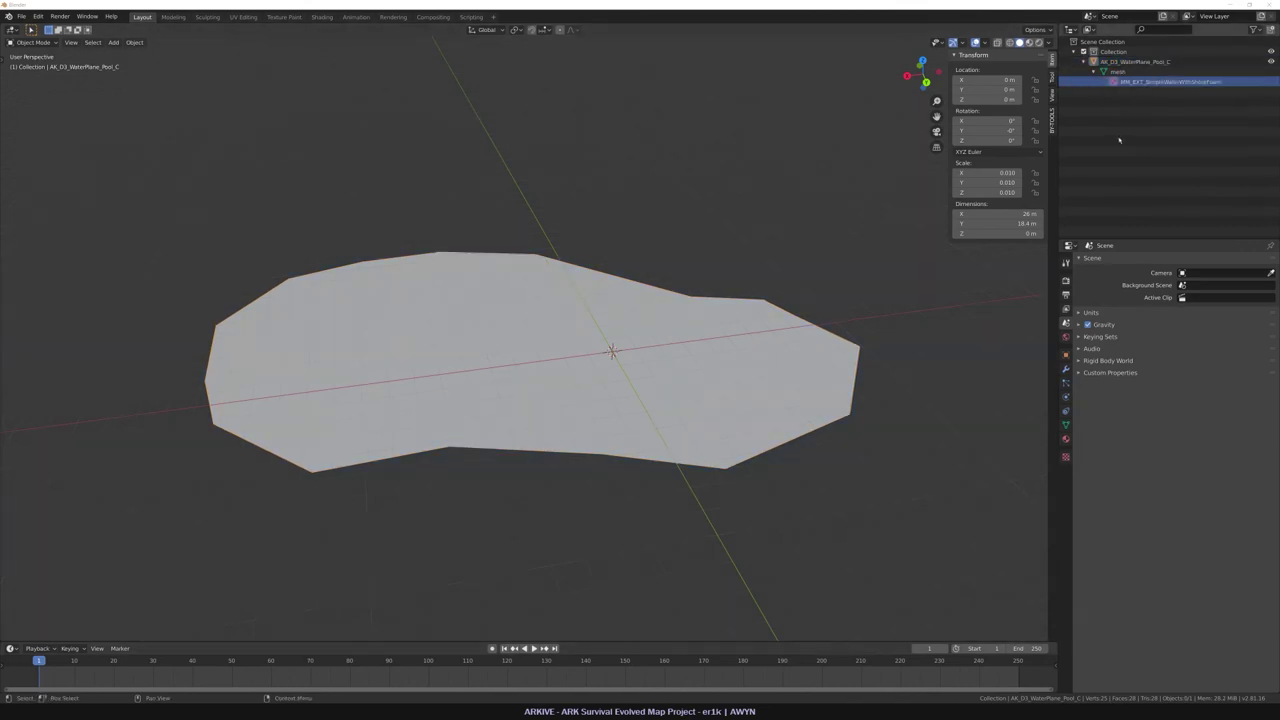
# Switch to Blender and select a single triangular face of the AK_D3_WaterPlane_Pool_C plane in Edit Mode.
pyautogui.click(494, 300)
pyautogui.moveTo(486, 360); pyautogui.dragTo(503, 340, button='middle')
pyautogui.press('Tab')
pyautogui.click(85, 43)
pyautogui.click(503, 340)
pyautogui.moveTo(503, 340); pyautogui.dragTo(504, 388, button='middle')
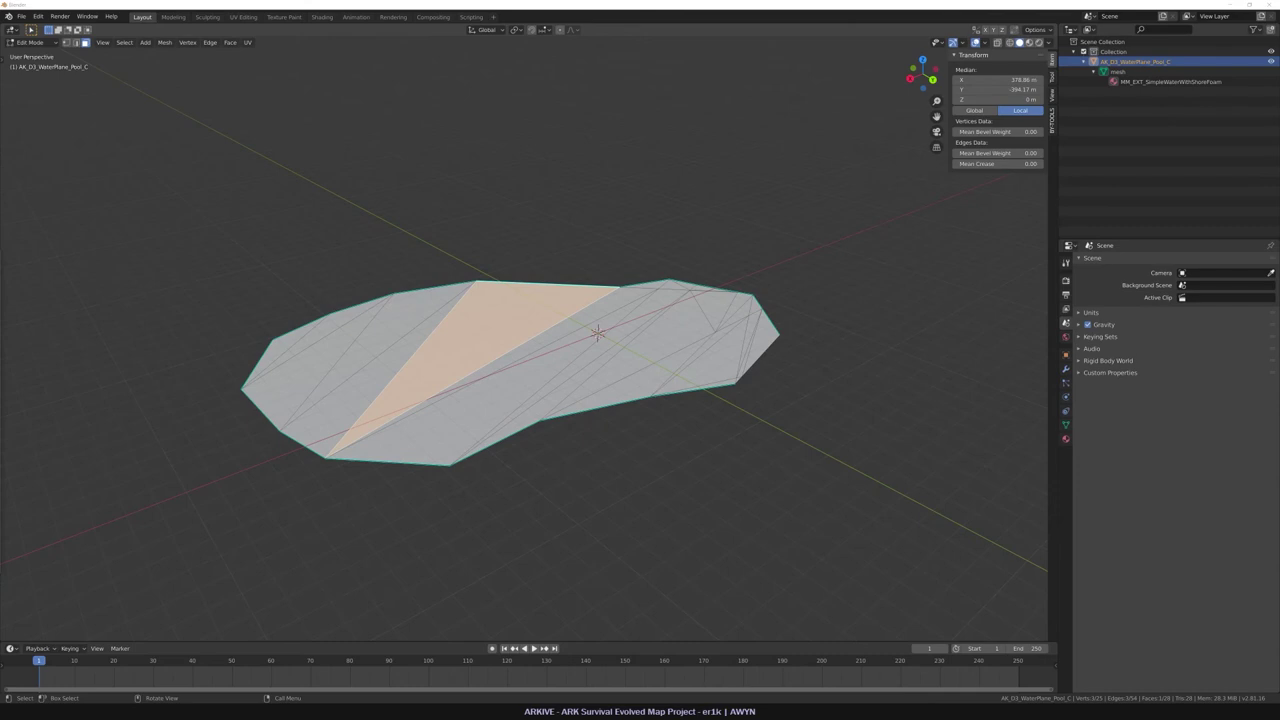
# Examine the plane's object and mesh data properties, including UV maps, vertex colors, face maps, normals, remesh and geometry data.
pyautogui.click(1065, 262)
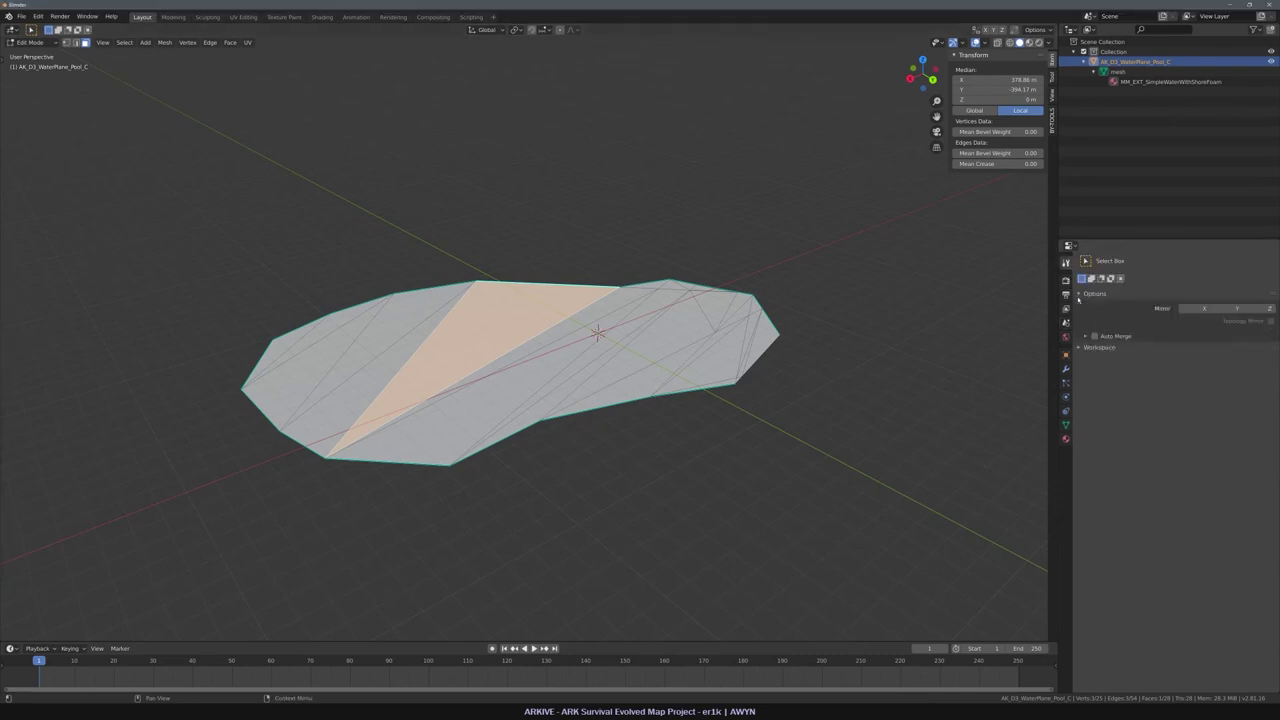
pyautogui.click(1066, 324)
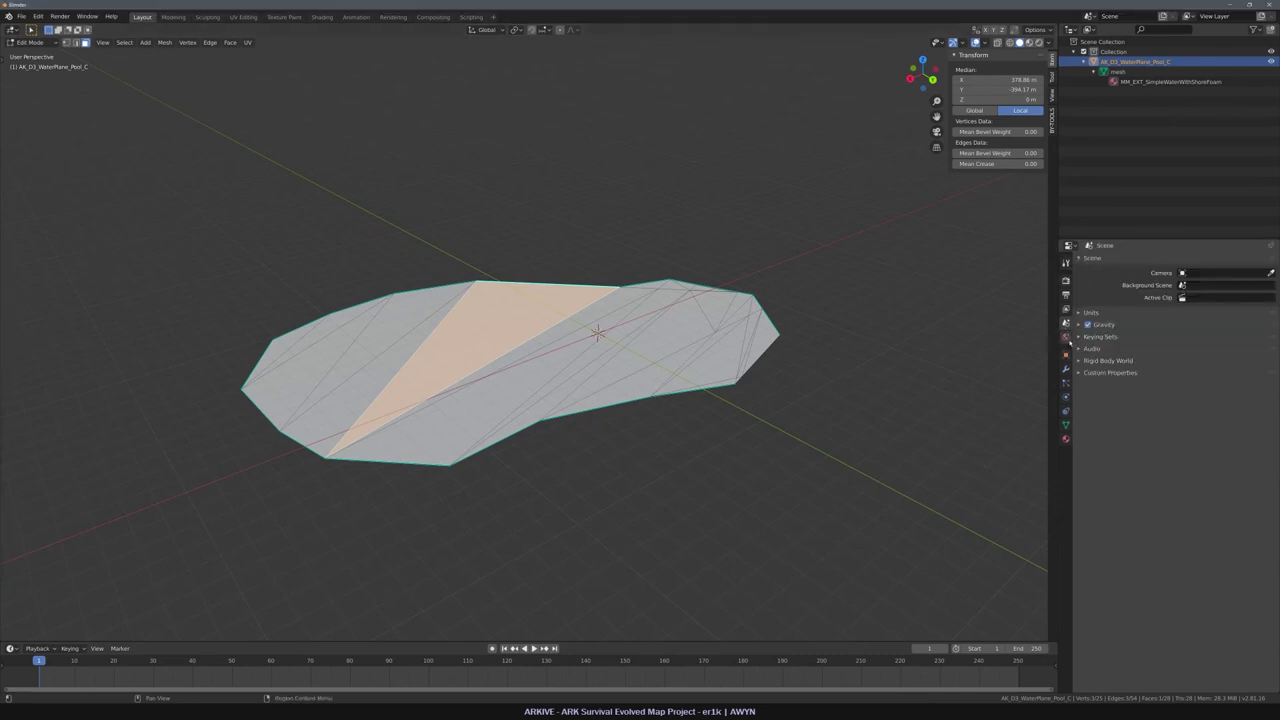
pyautogui.click(1067, 355)
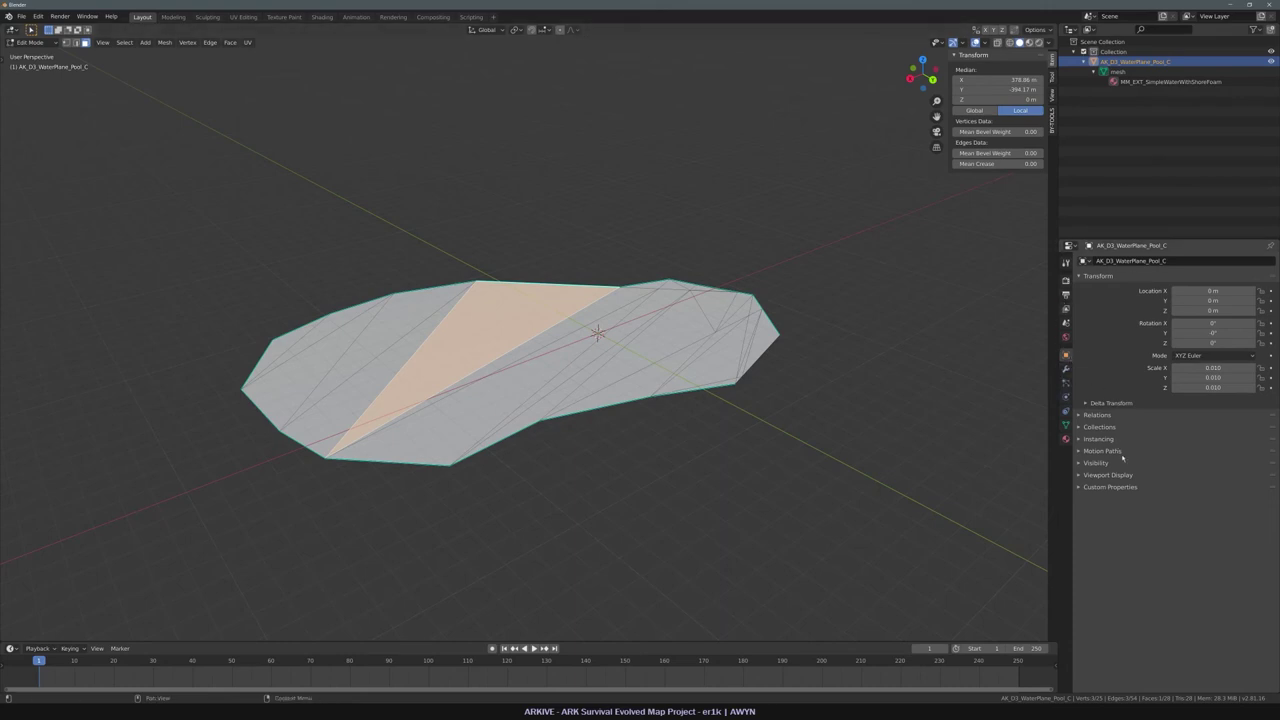
pyautogui.click(1067, 427)
pyautogui.click(1079, 432)
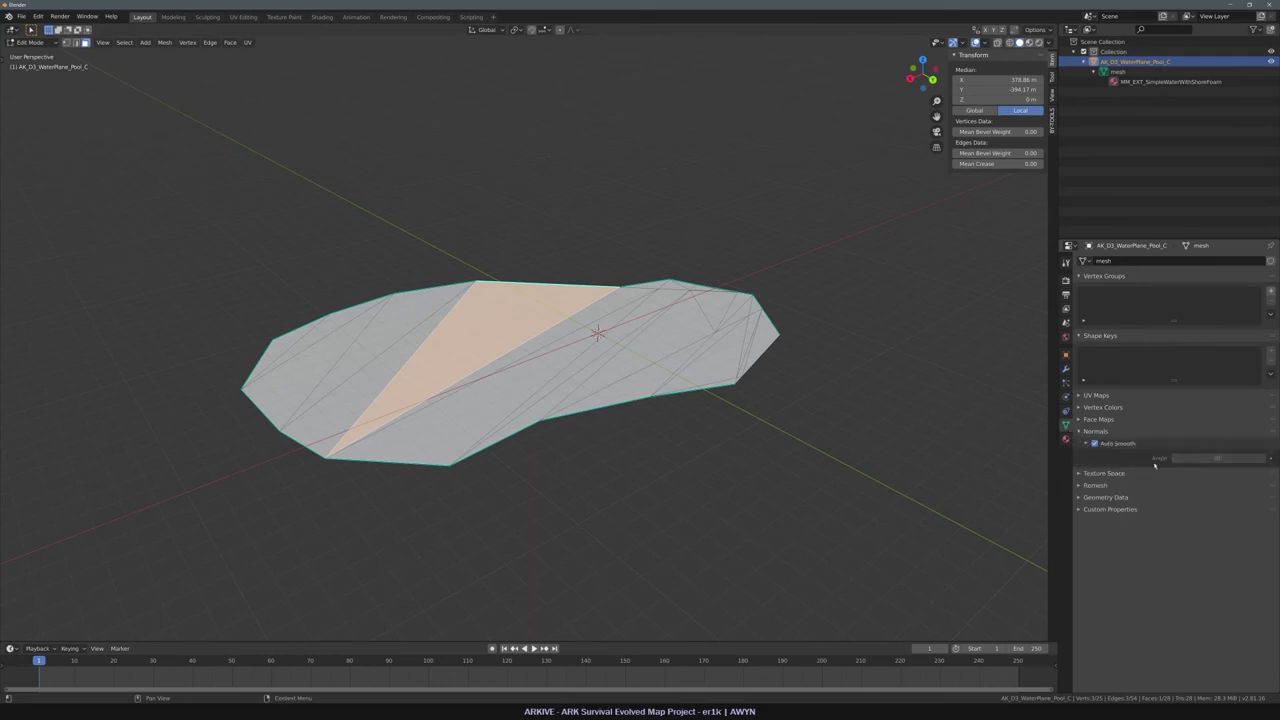
pyautogui.click(1080, 420)
pyautogui.click(1080, 408)
pyautogui.click(1080, 396)
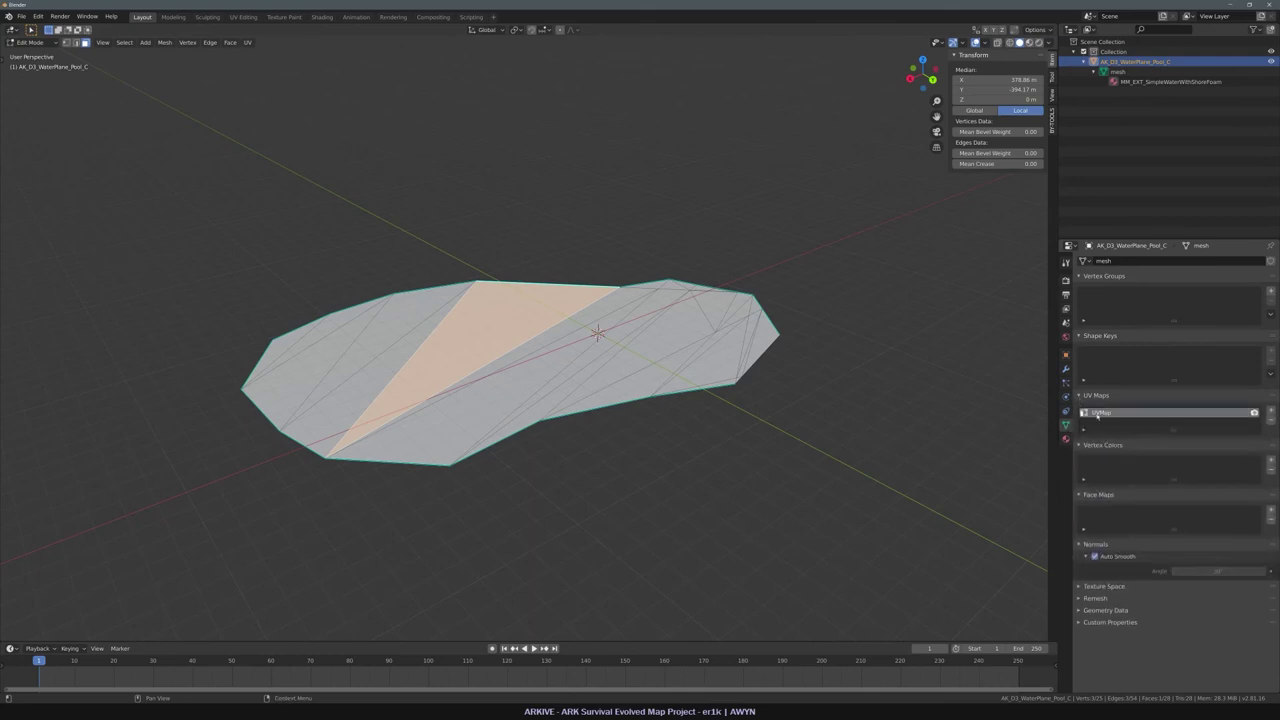
pyautogui.moveTo(1080, 622); pyautogui.dragTo(1080, 598)
pyautogui.scroll(-5, 1156, 582)
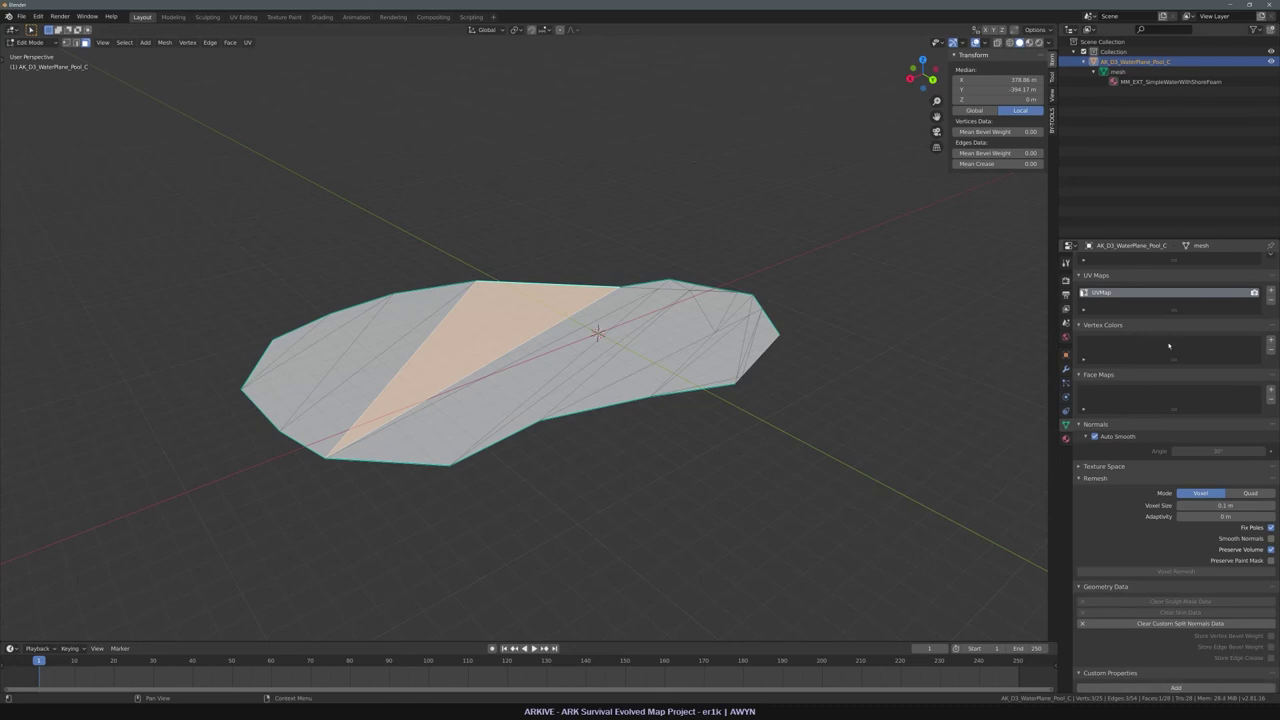
pyautogui.scroll(5, 1198, 446)
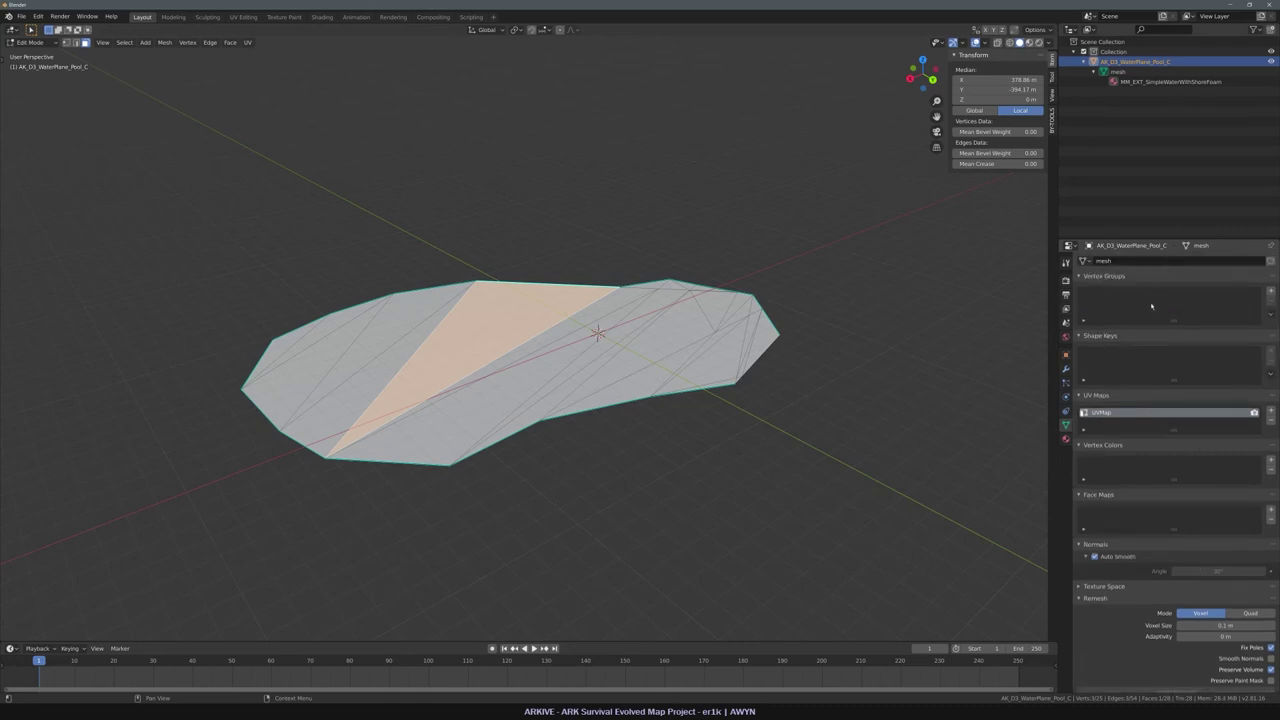
pyautogui.scroll(-4, 1151, 308)
pyautogui.scroll(-1, 1150, 316)
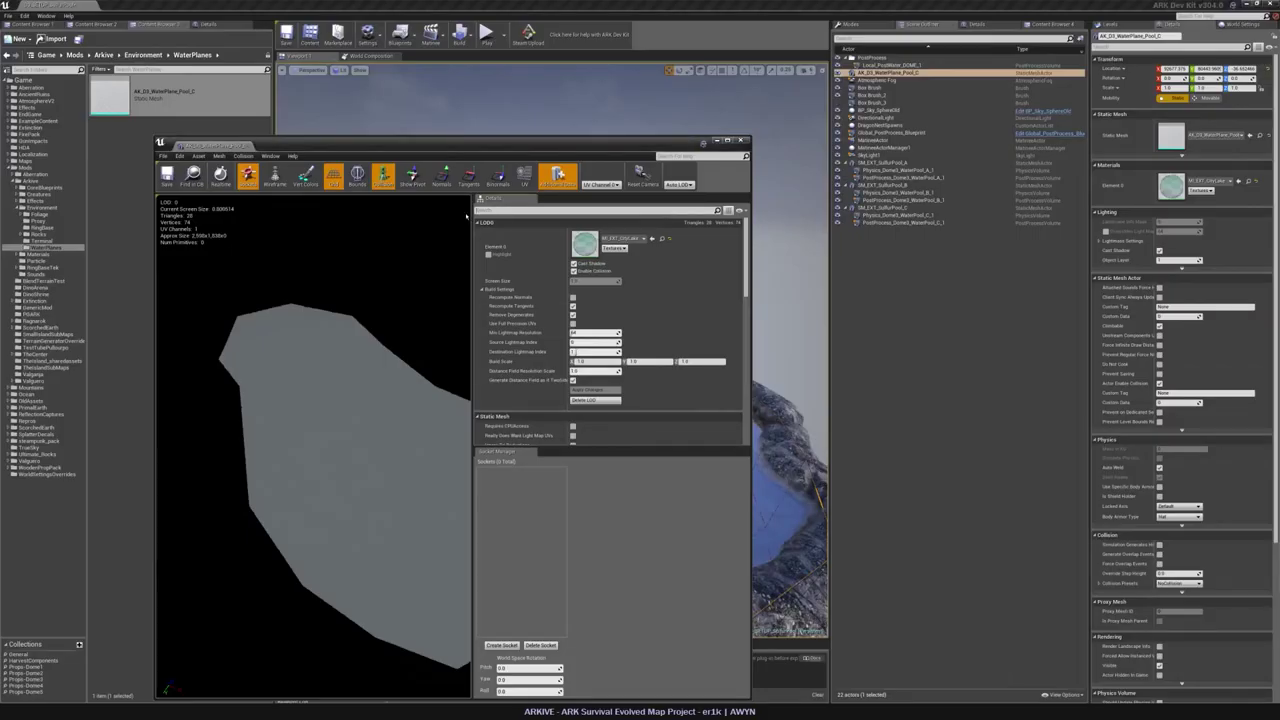
# Switch to ARK Dev Kit and copy the water plane's current material instance into the Mods/Arkive/Materials/AssetsDome3 folder.
pyautogui.click(664, 239)
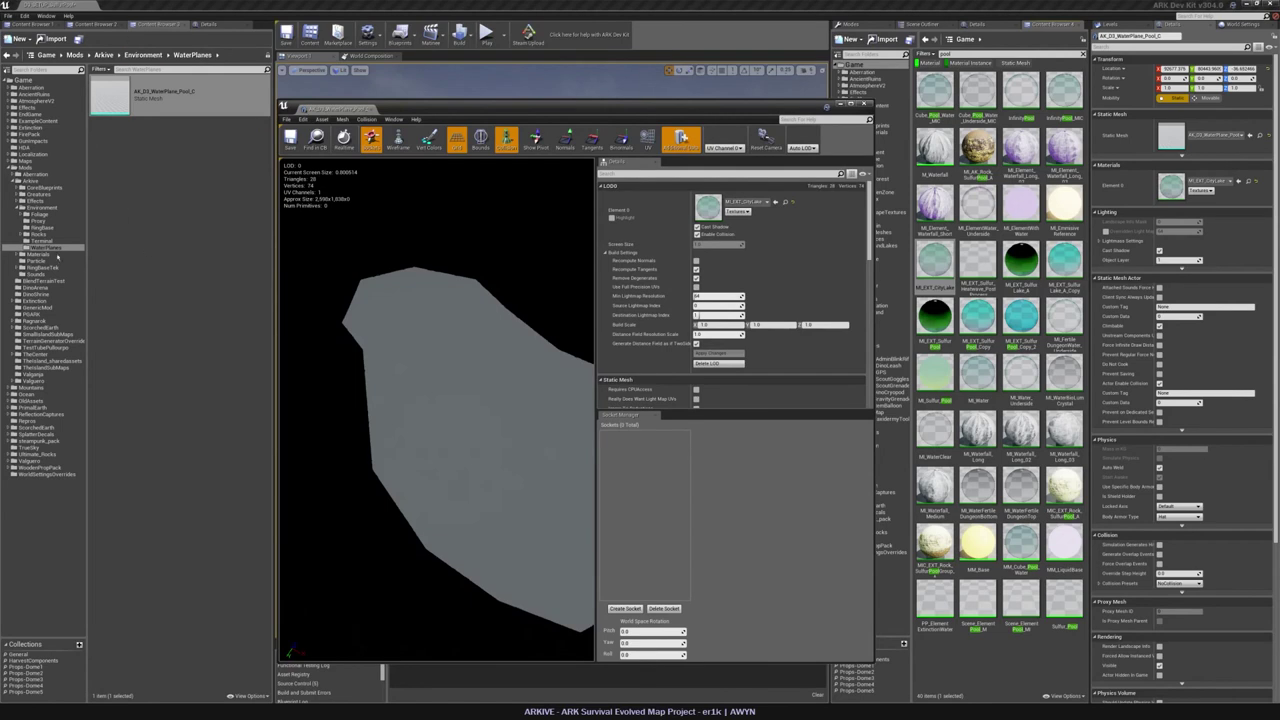
pyautogui.click(97, 26)
pyautogui.click(9, 152)
pyautogui.doubleClick(28, 165)
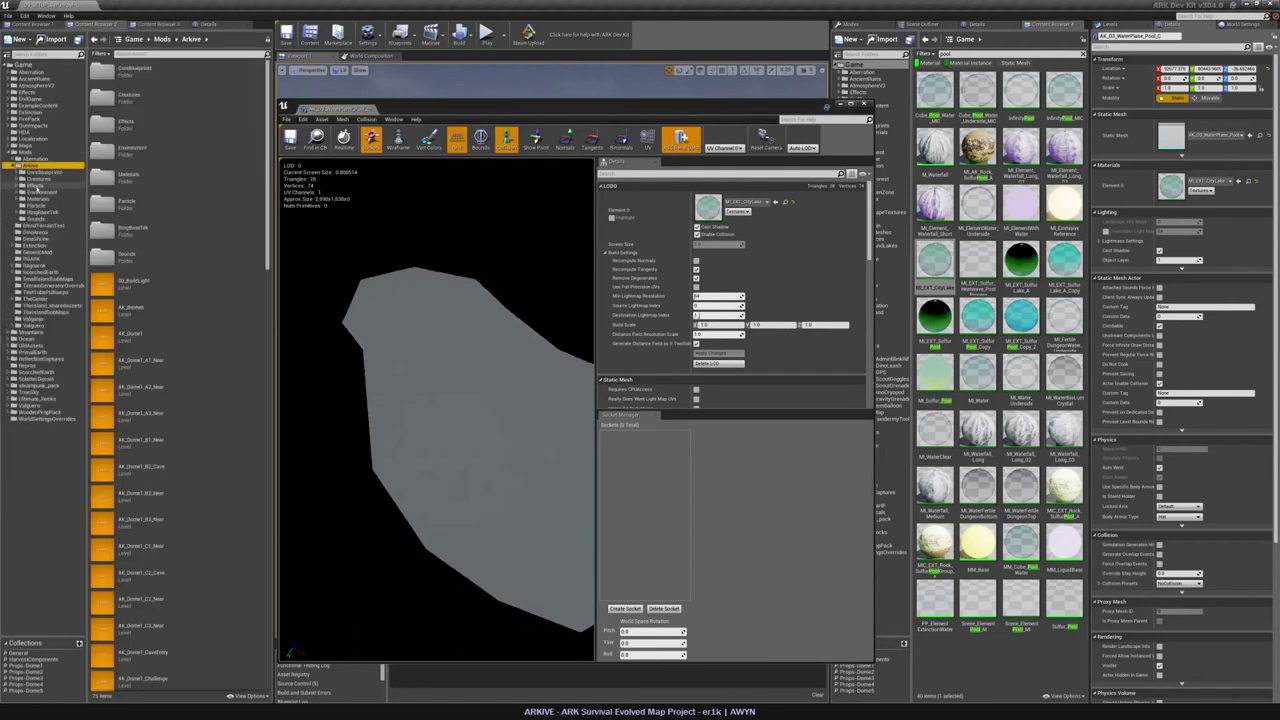
pyautogui.click(31, 199)
pyautogui.click(17, 200)
pyautogui.doubleClick(48, 219)
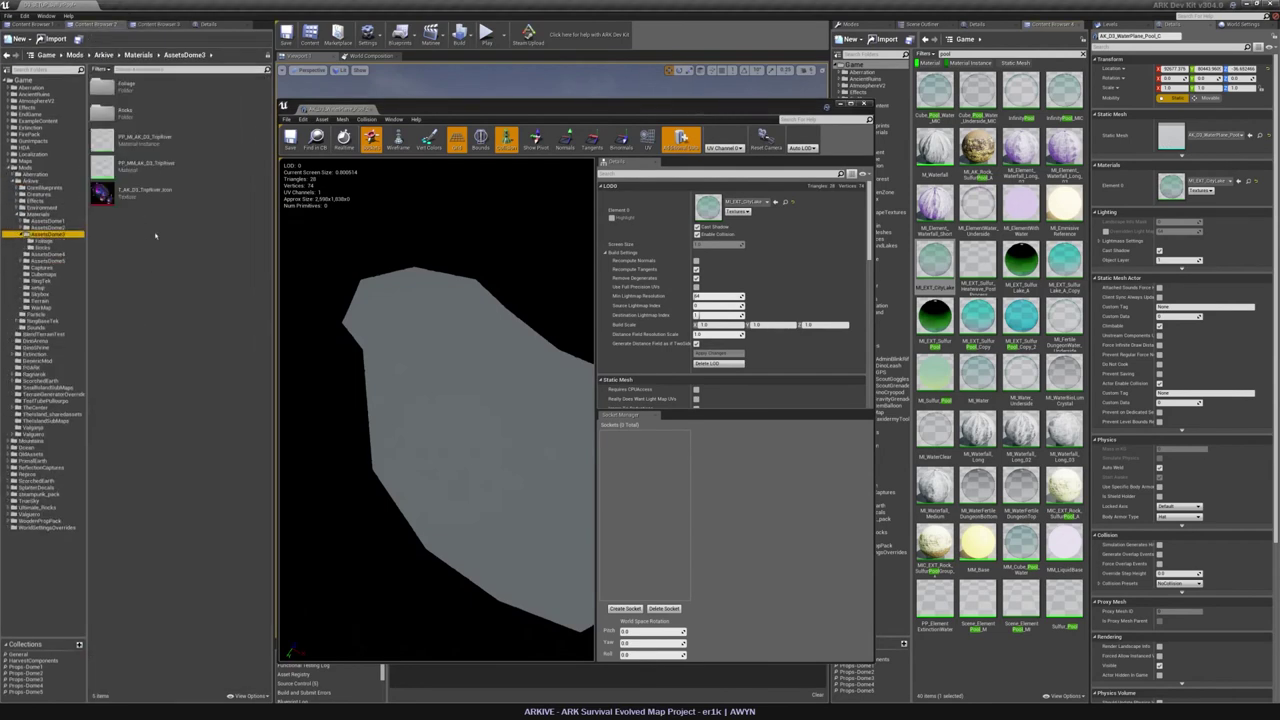
pyautogui.moveTo(935, 264); pyautogui.dragTo(47, 235)
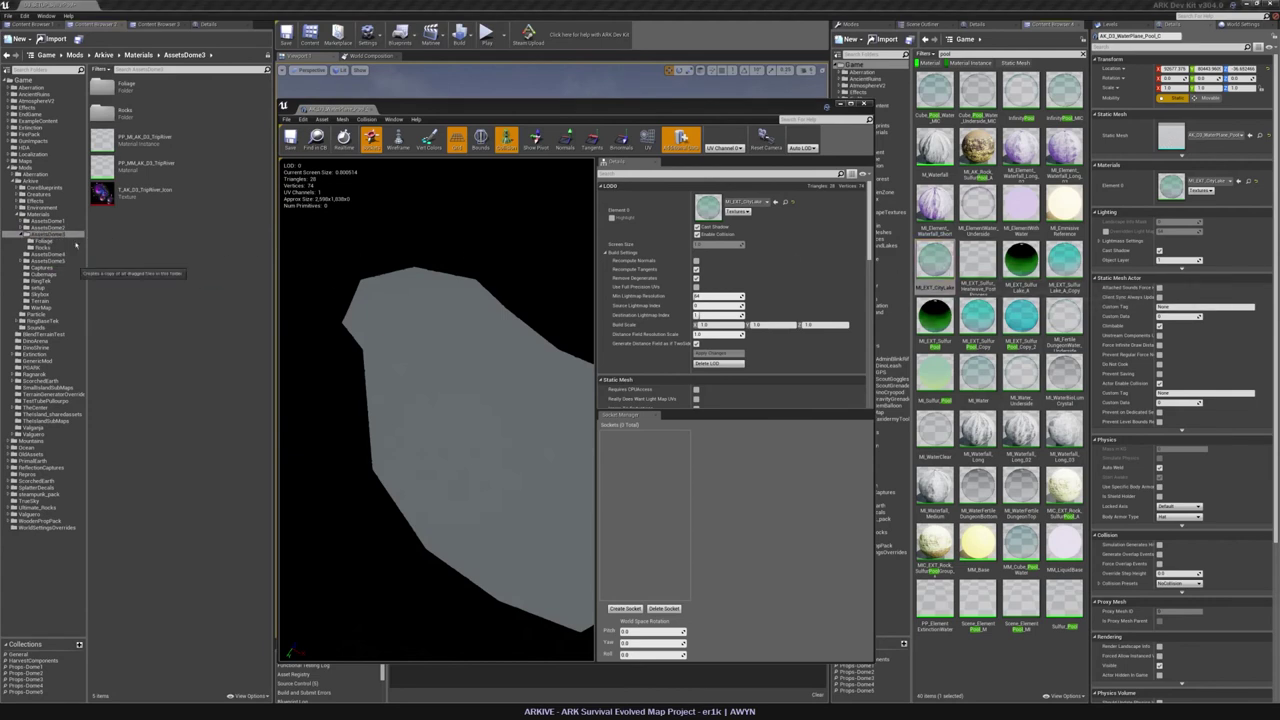
pyautogui.click(76, 260)
# Rename the copied material instance as MI_AK_D3_Pool.
pyautogui.click(104, 222)
pyautogui.press('F2')
pyautogui.moveTo(126, 217); pyautogui.dragTo(137, 217)
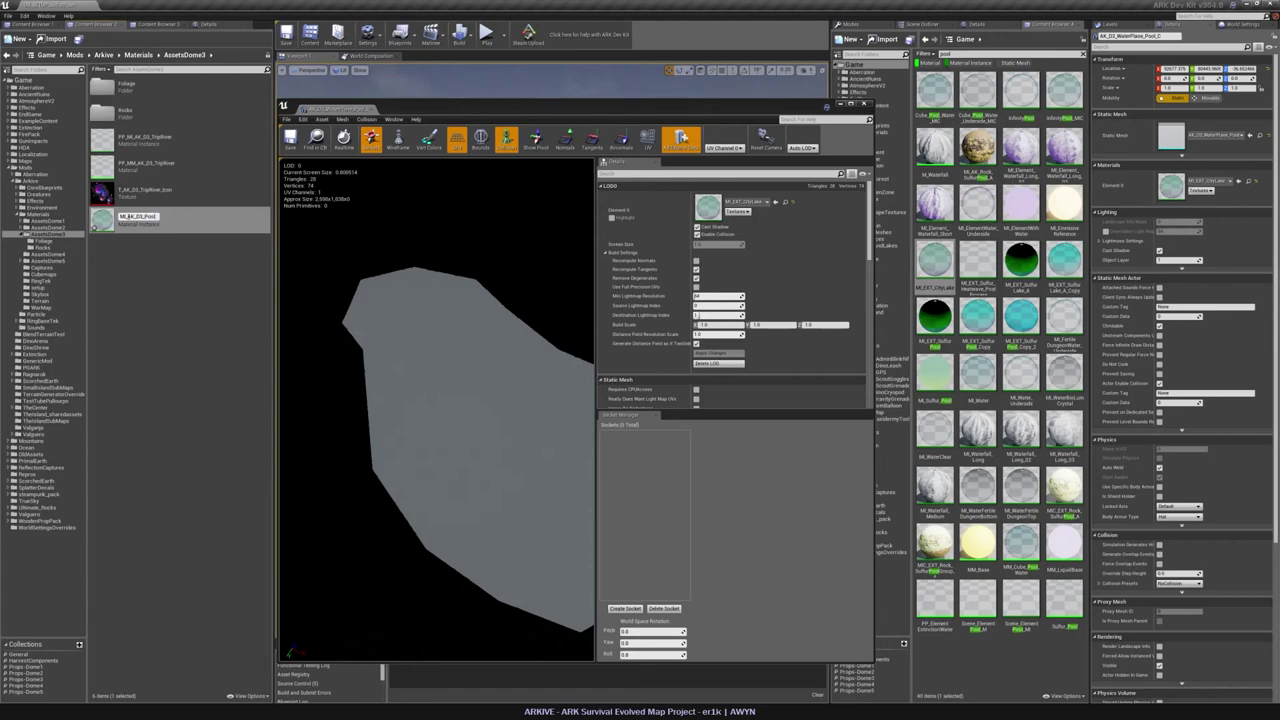
pyautogui.press('Return')
# Check the settings of MI_AK_D3_Pool, locate its parent material in the content browser, and enlarge the water plane mesh's details area.
pyautogui.doubleClick(124, 144)
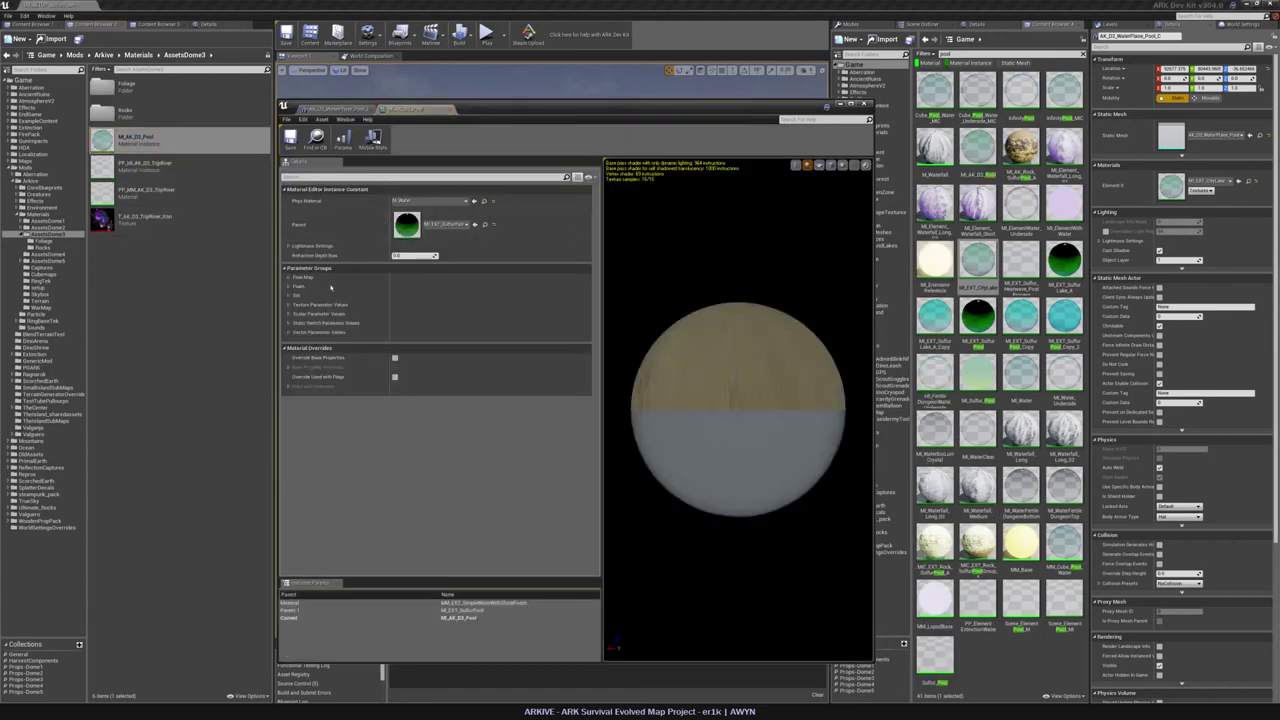
pyautogui.click(450, 110)
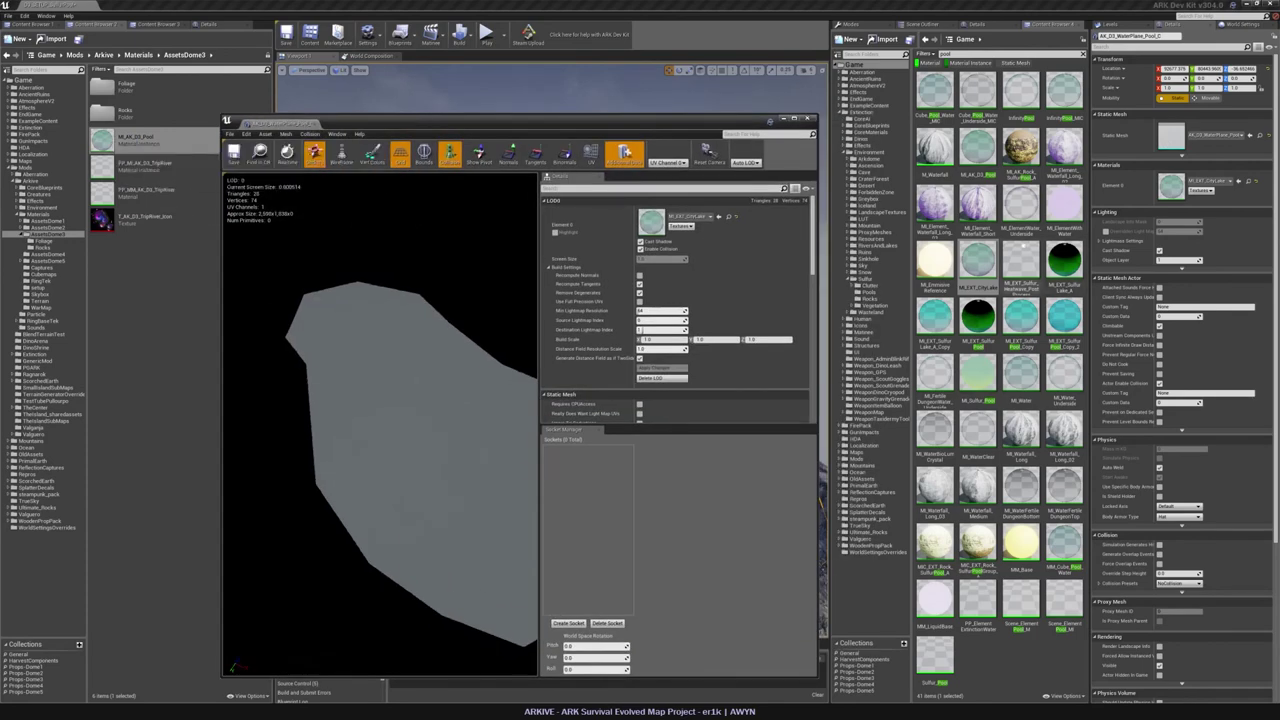
pyautogui.doubleClick(130, 139)
pyautogui.click(428, 240)
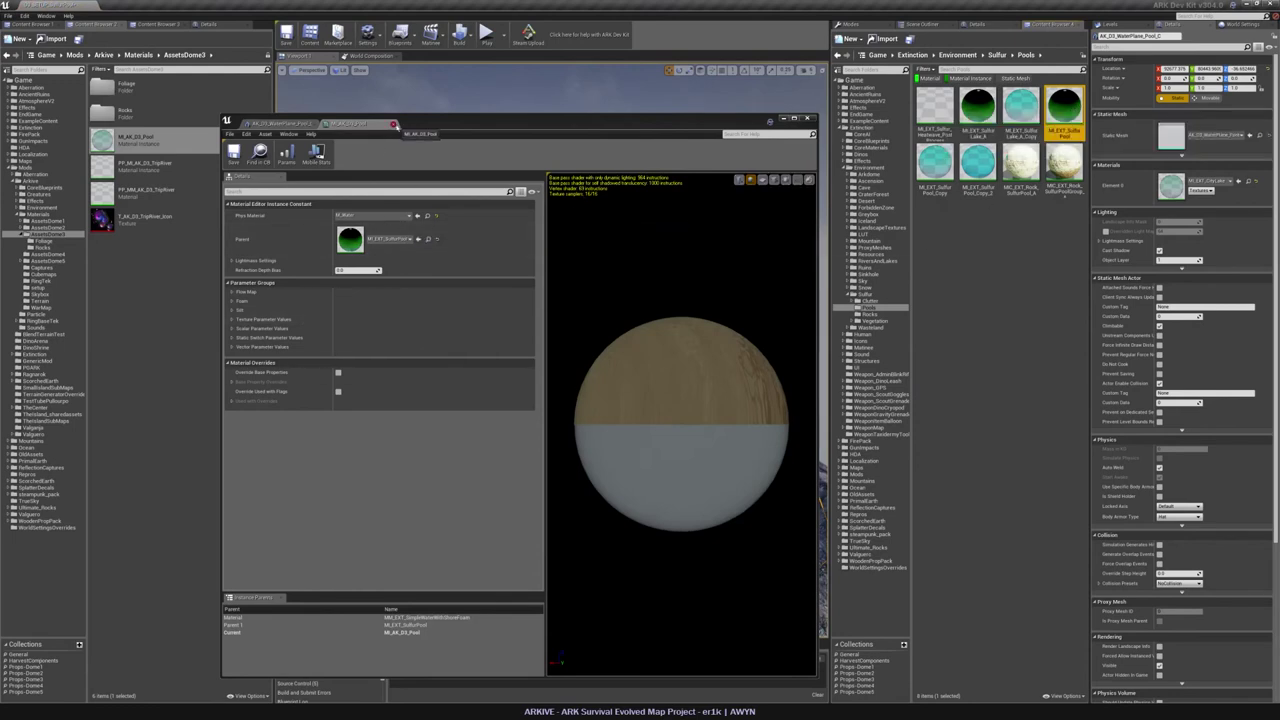
pyautogui.click(394, 125)
pyautogui.moveTo(397, 125); pyautogui.dragTo(435, 104)
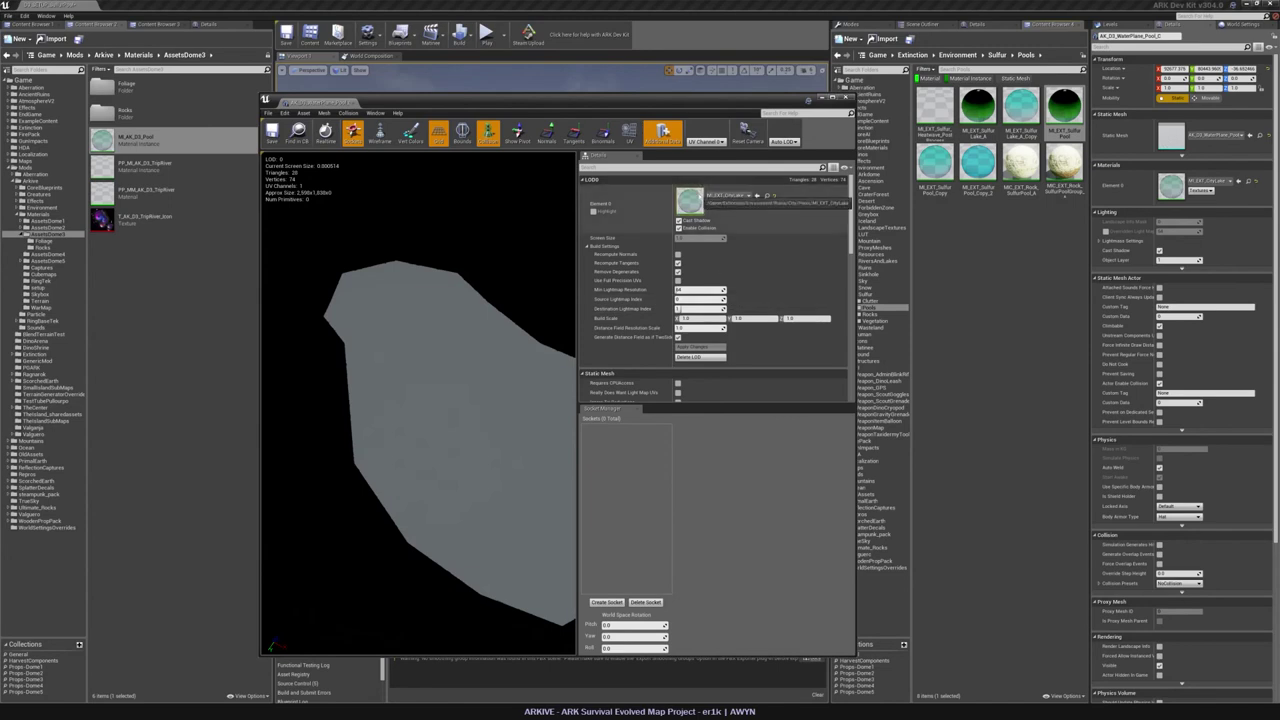
pyautogui.moveTo(690, 404); pyautogui.dragTo(694, 538)
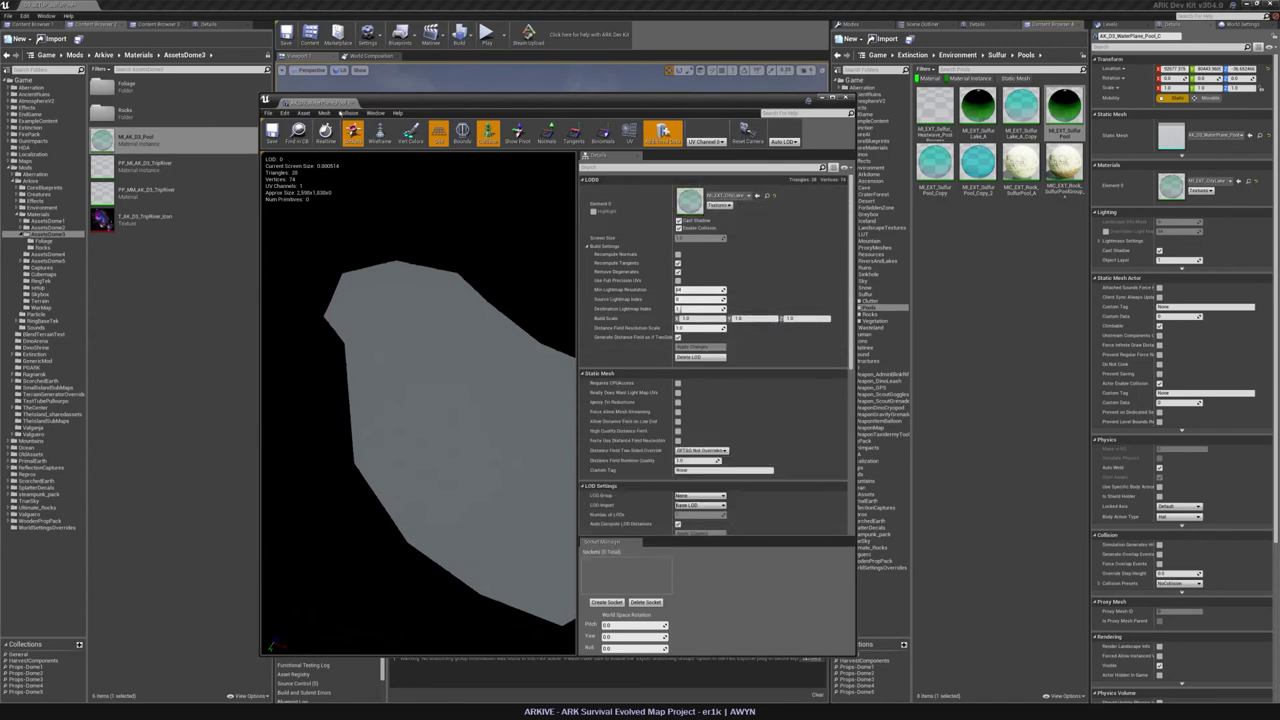
# Turn on Override Base Properties, Override Two Sided and Two Sided in the MI_AK_D3_Pool material instance.
pyautogui.doubleClick(105, 140)
pyautogui.click(270, 380)
pyautogui.click(270, 361)
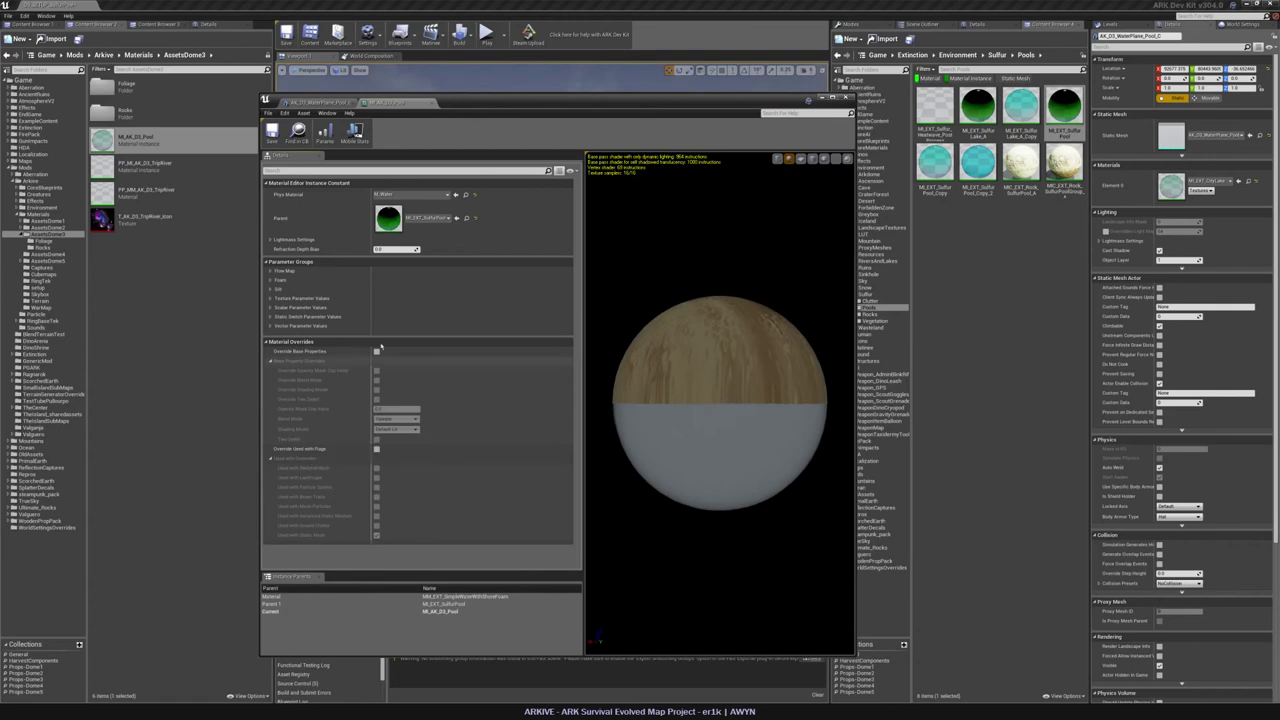
pyautogui.click(377, 352)
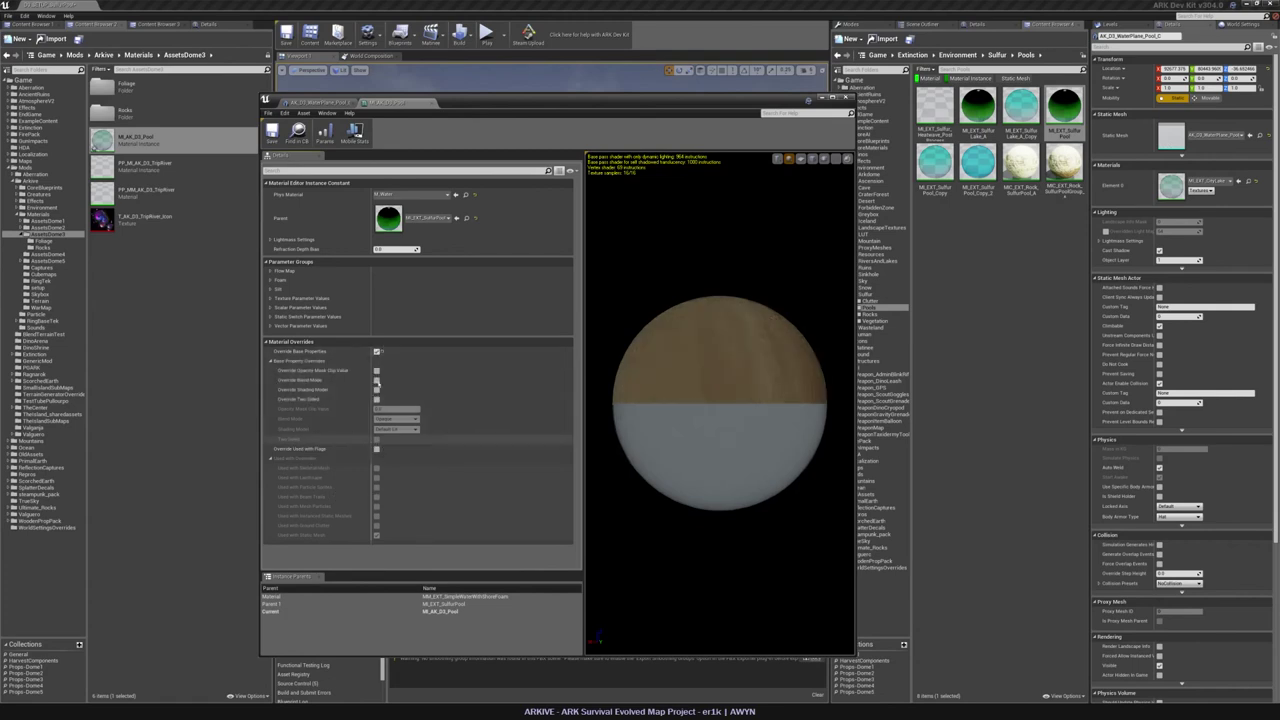
pyautogui.click(377, 449)
pyautogui.click(377, 449)
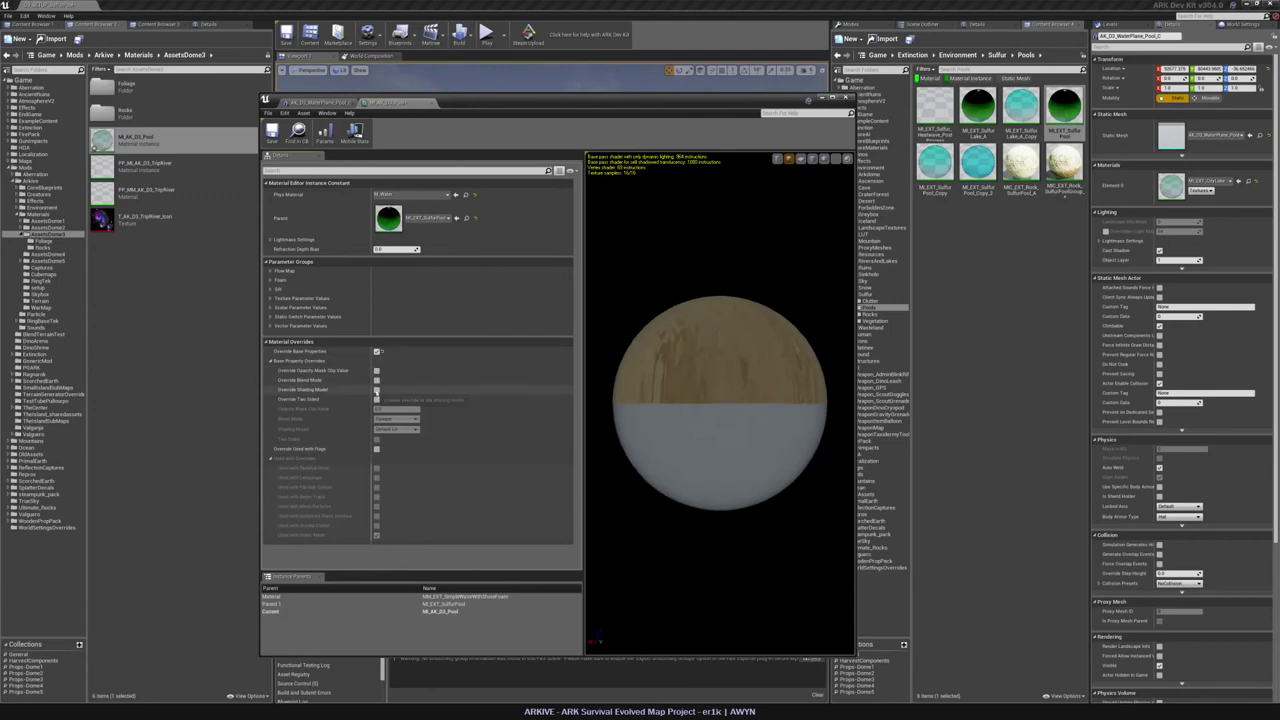
pyautogui.click(377, 390)
pyautogui.click(377, 391)
pyautogui.click(377, 400)
pyautogui.click(377, 440)
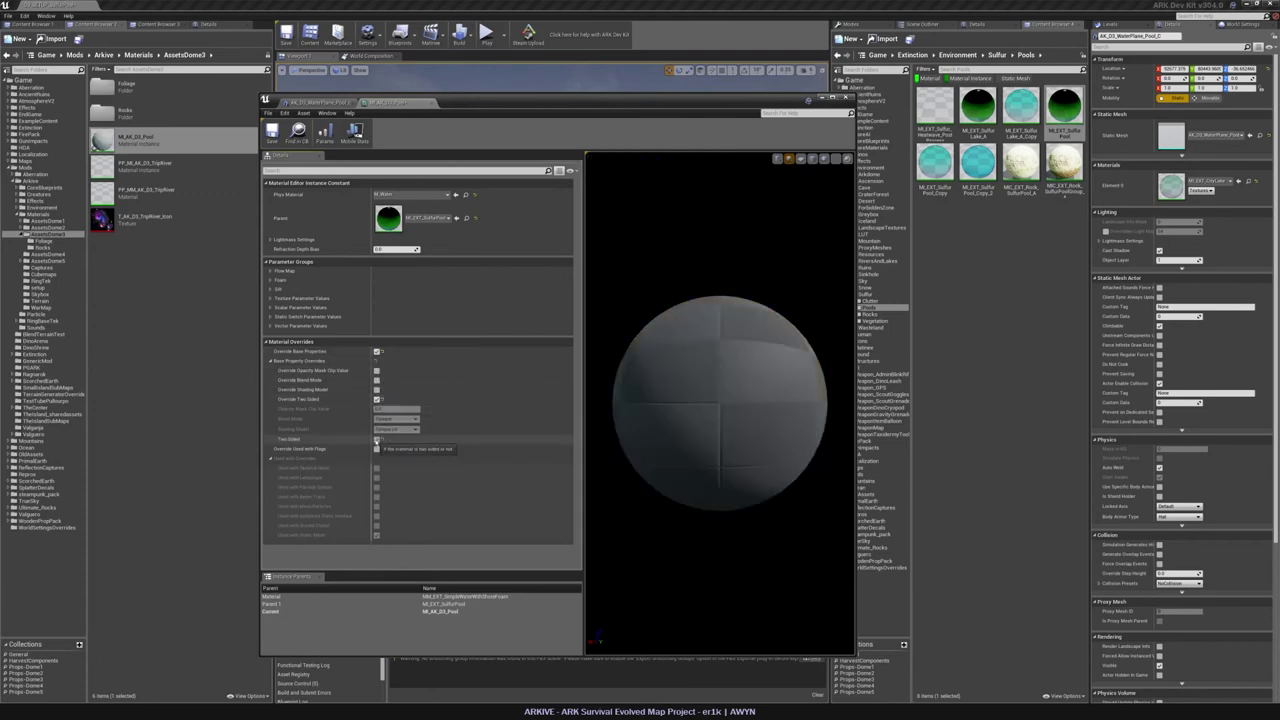
pyautogui.click(377, 440)
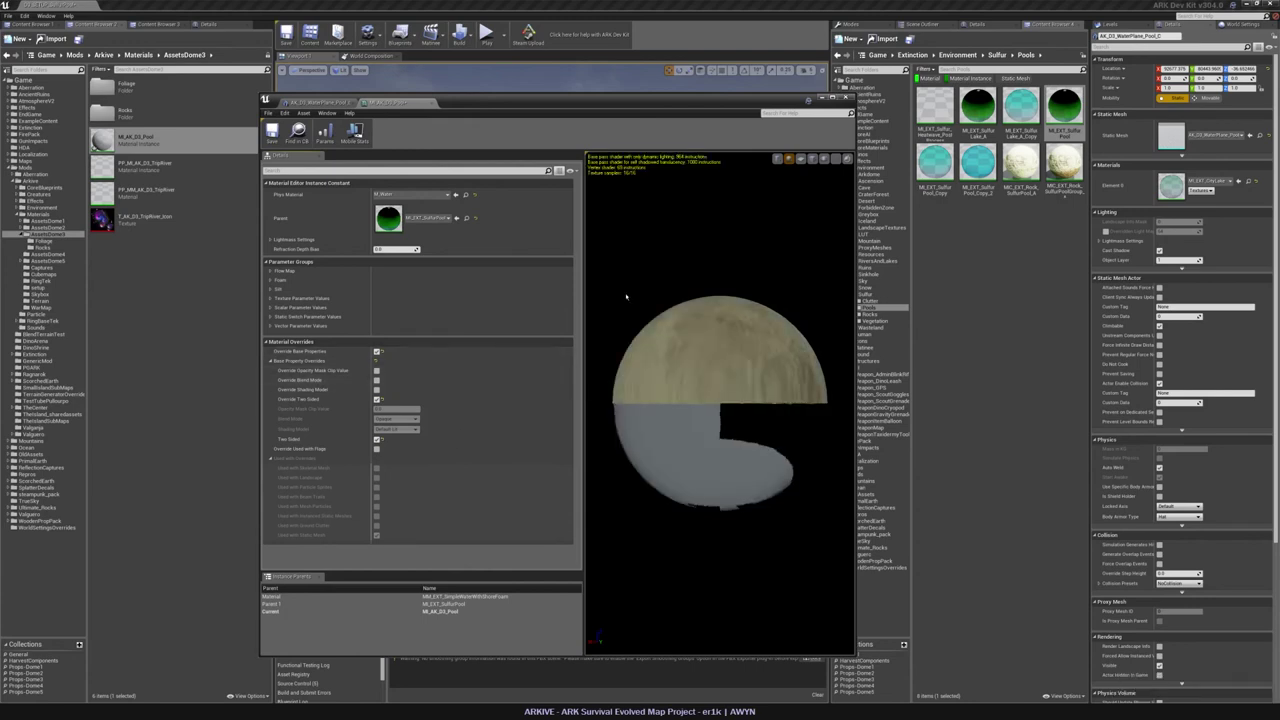
# View the pool's water from below in the level and save the MI_AK_D3_Pool material instance.
pyautogui.moveTo(562, 103); pyautogui.dragTo(582, 534)
pyautogui.press('w')
pyautogui.moveTo(563, 380); pyautogui.dragTo(510, 310, button='right')
pyautogui.moveTo(610, 534); pyautogui.dragTo(1021, 209)
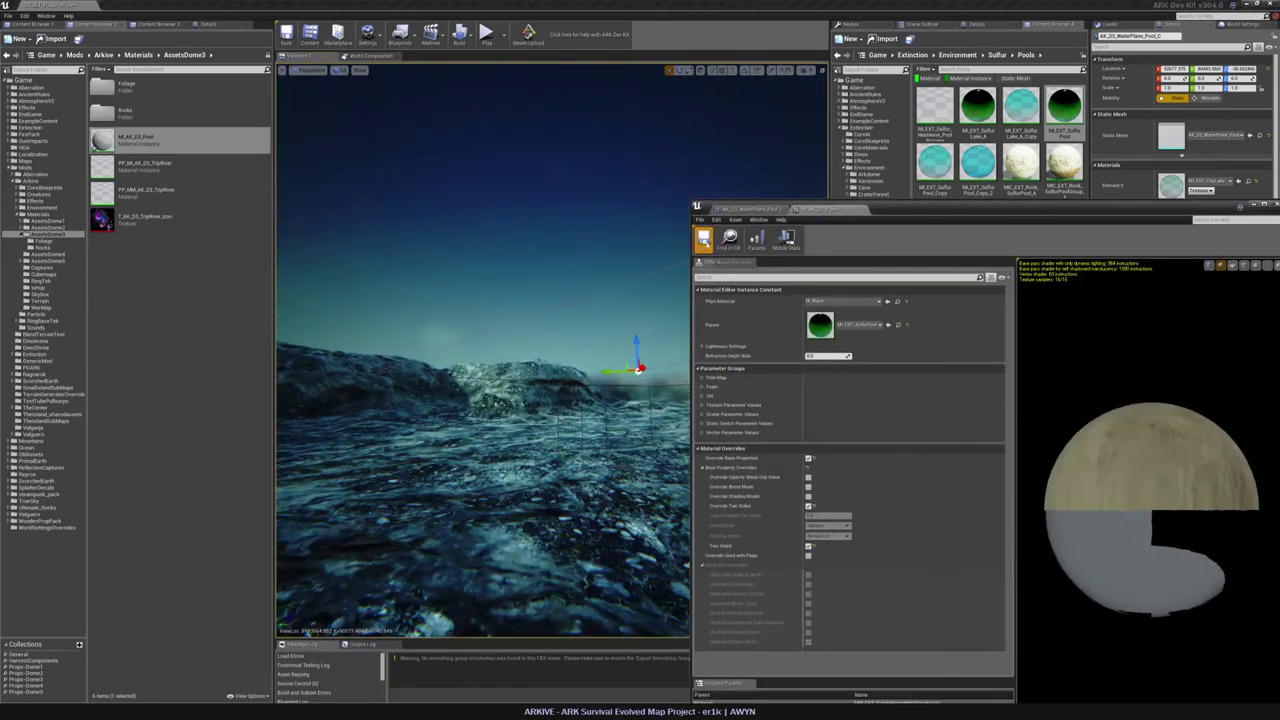
pyautogui.click(704, 240)
# Assign MI_AK_D3_Pool to Element 0 of the AK_D3_WaterPlane_Pool_C static mesh.
pyautogui.moveTo(935, 211); pyautogui.dragTo(856, 259)
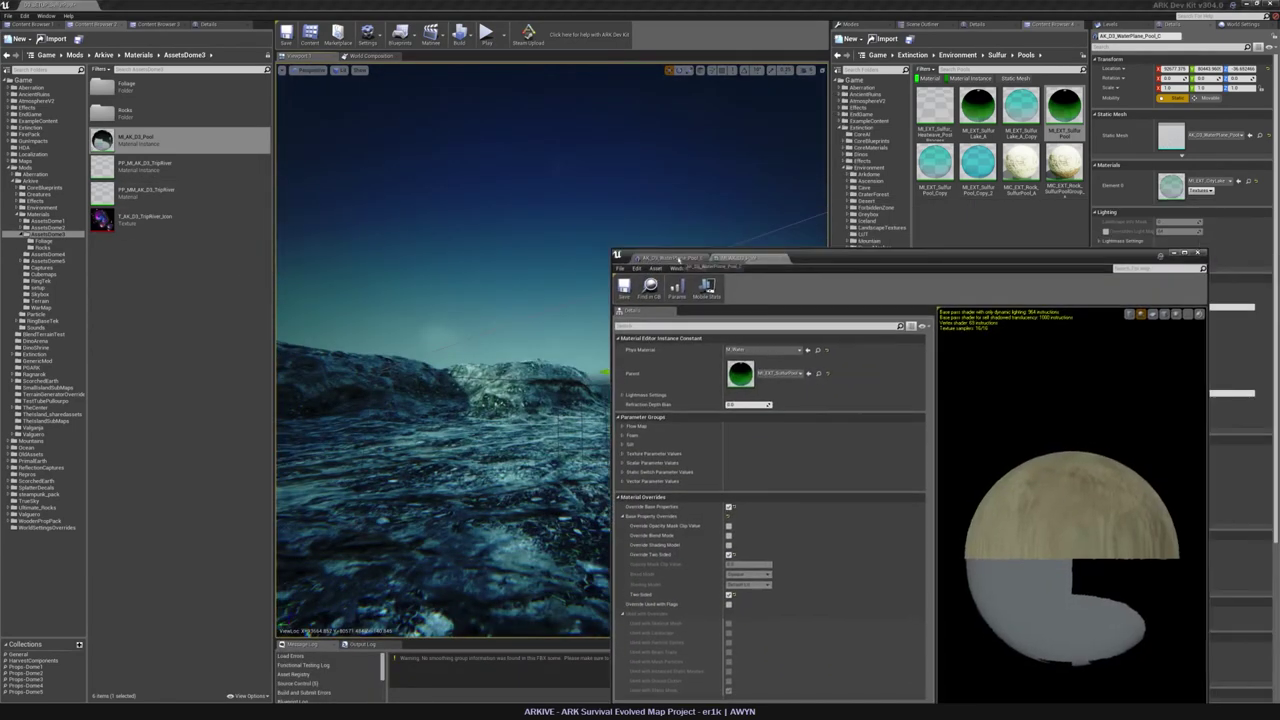
pyautogui.click(675, 258)
pyautogui.click(150, 140)
pyautogui.click(1109, 351)
# Inspect the pool's water surface with the new material from several angles and close the mesh editor.
pyautogui.press('w')
pyautogui.moveTo(548, 326); pyautogui.dragTo(510, 372, button='right')
pyautogui.press('w')
pyautogui.press('s')
pyautogui.moveTo(915, 258); pyautogui.dragTo(753, 79)
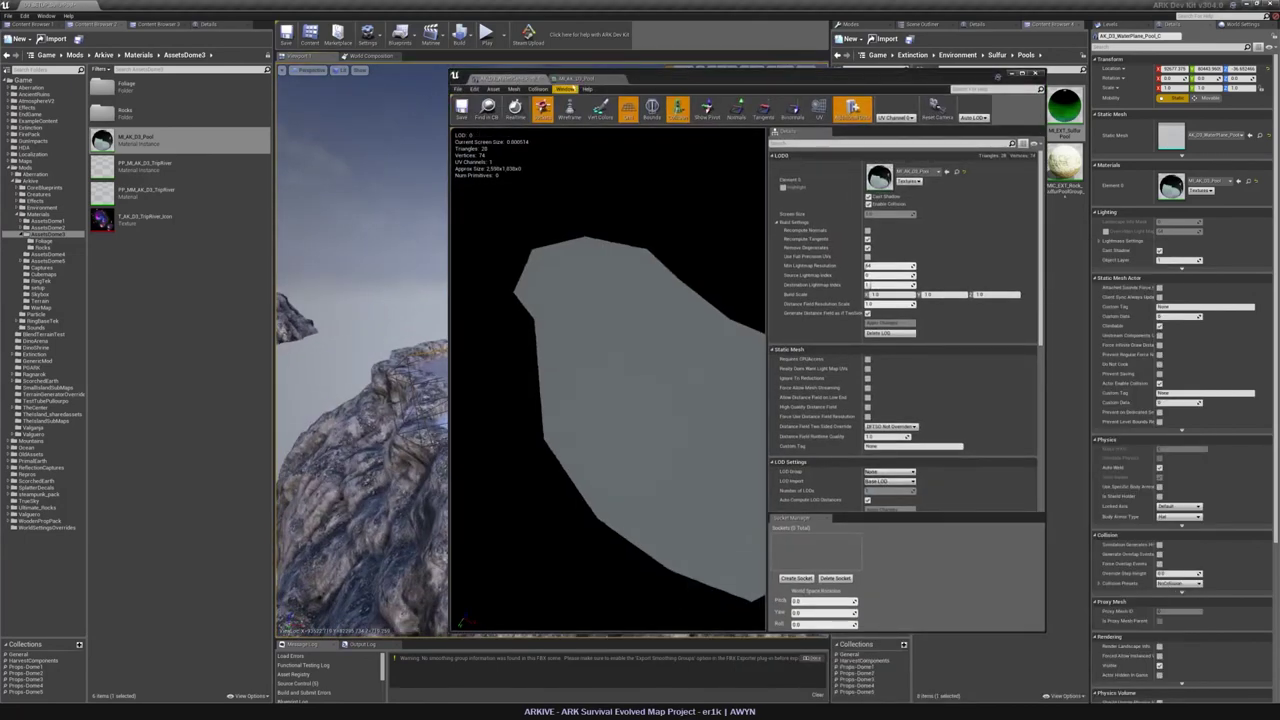
pyautogui.click(1035, 73)
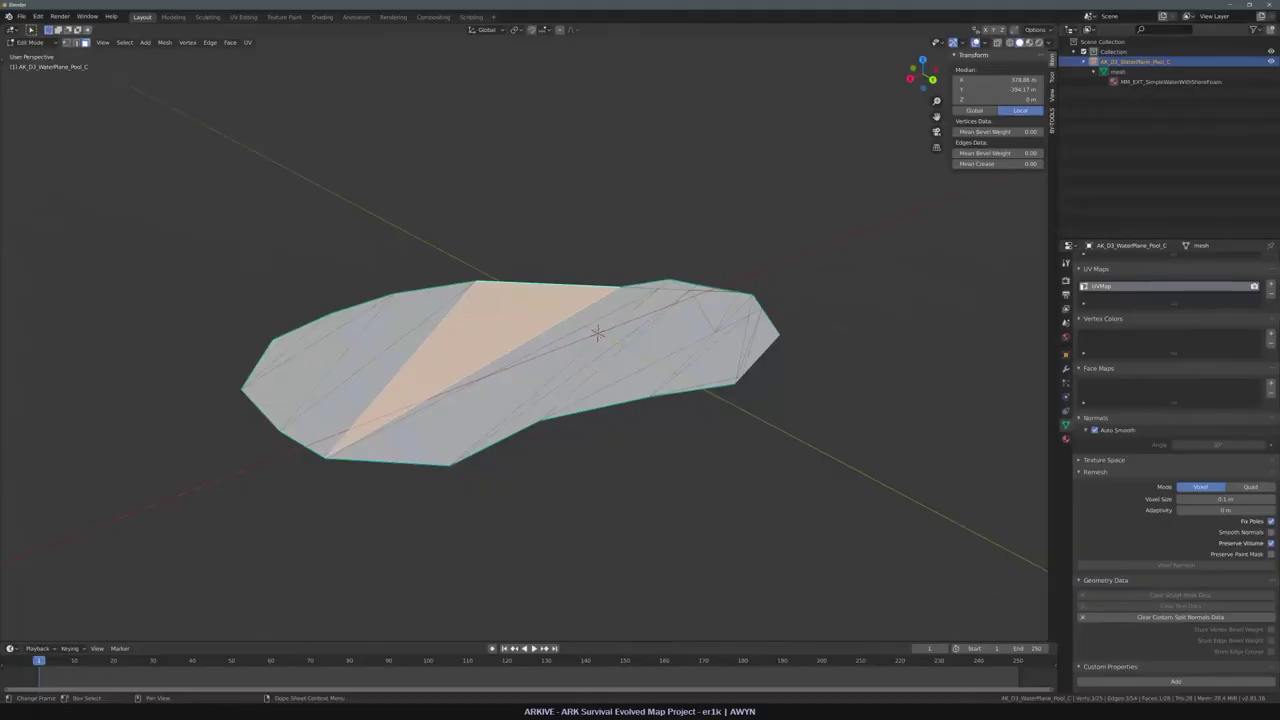
# Switch to Blender and start a new empty scene without saving the current one.
pyautogui.click(517, 137)
pyautogui.hotkey('ctrl', 'n')
pyautogui.click(518, 138)
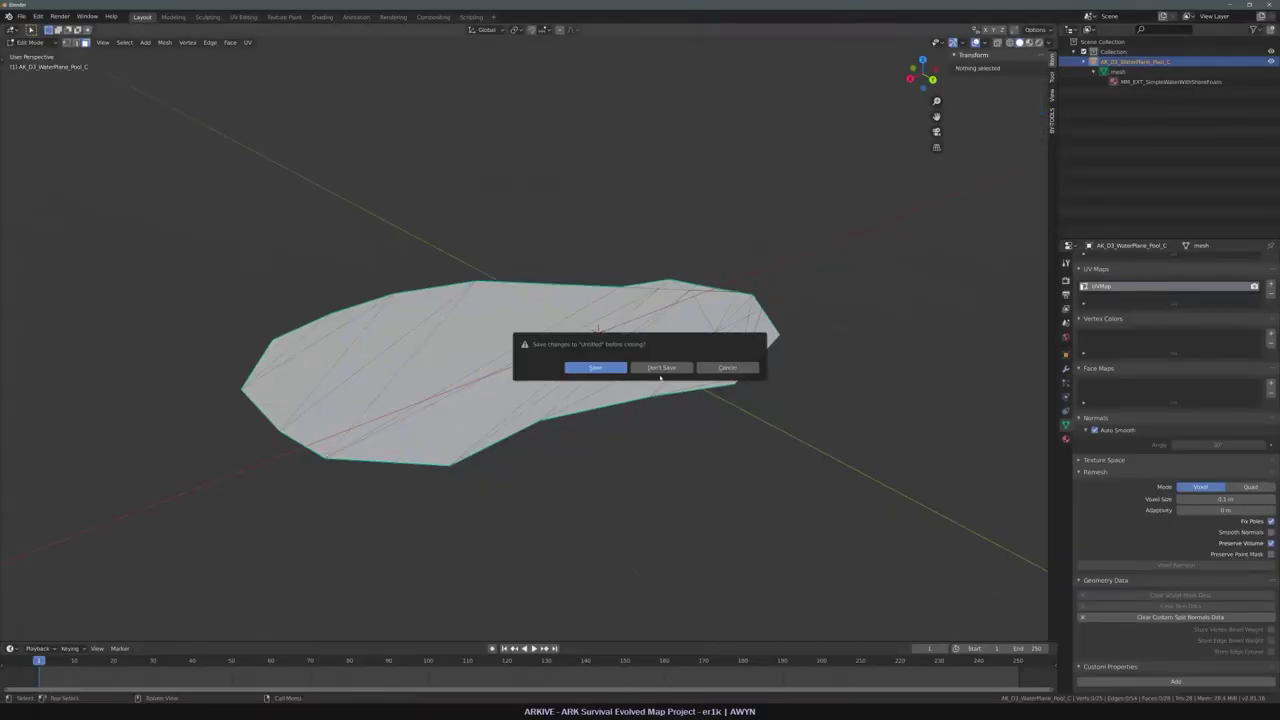
pyautogui.click(660, 368)
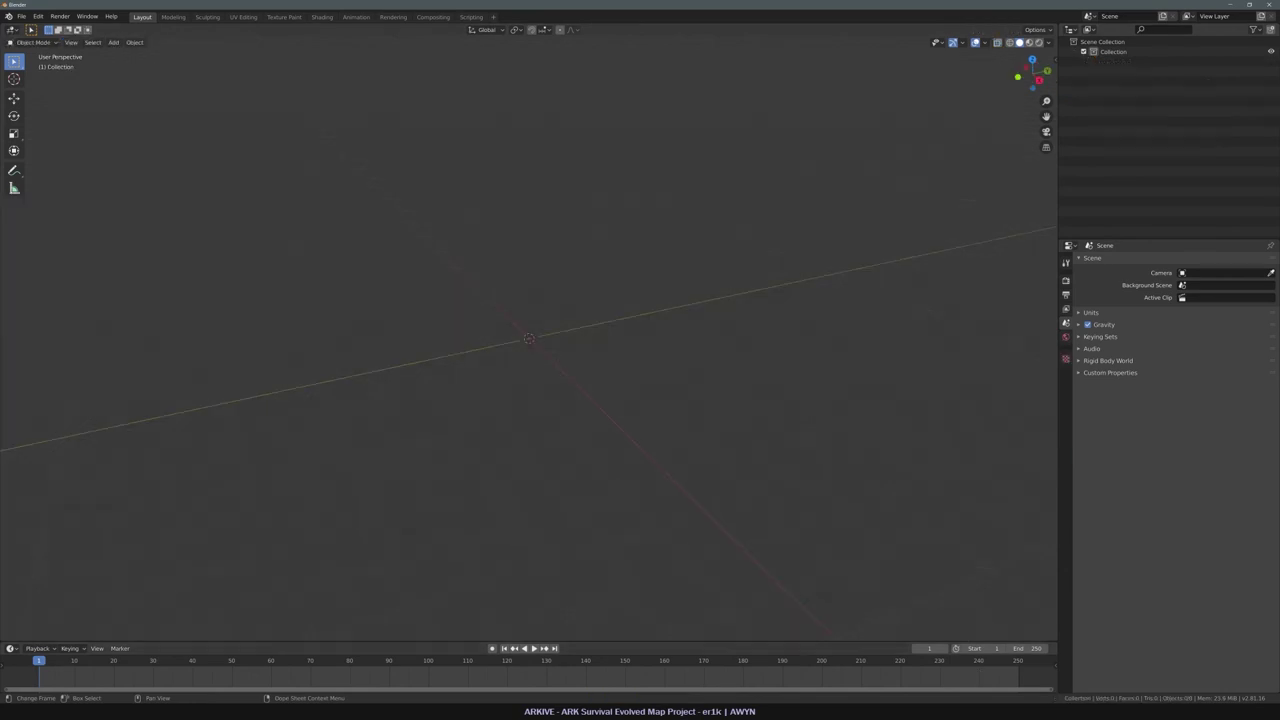
pyautogui.hotkey('ctrl', 'v')
pyautogui.press('Tab')
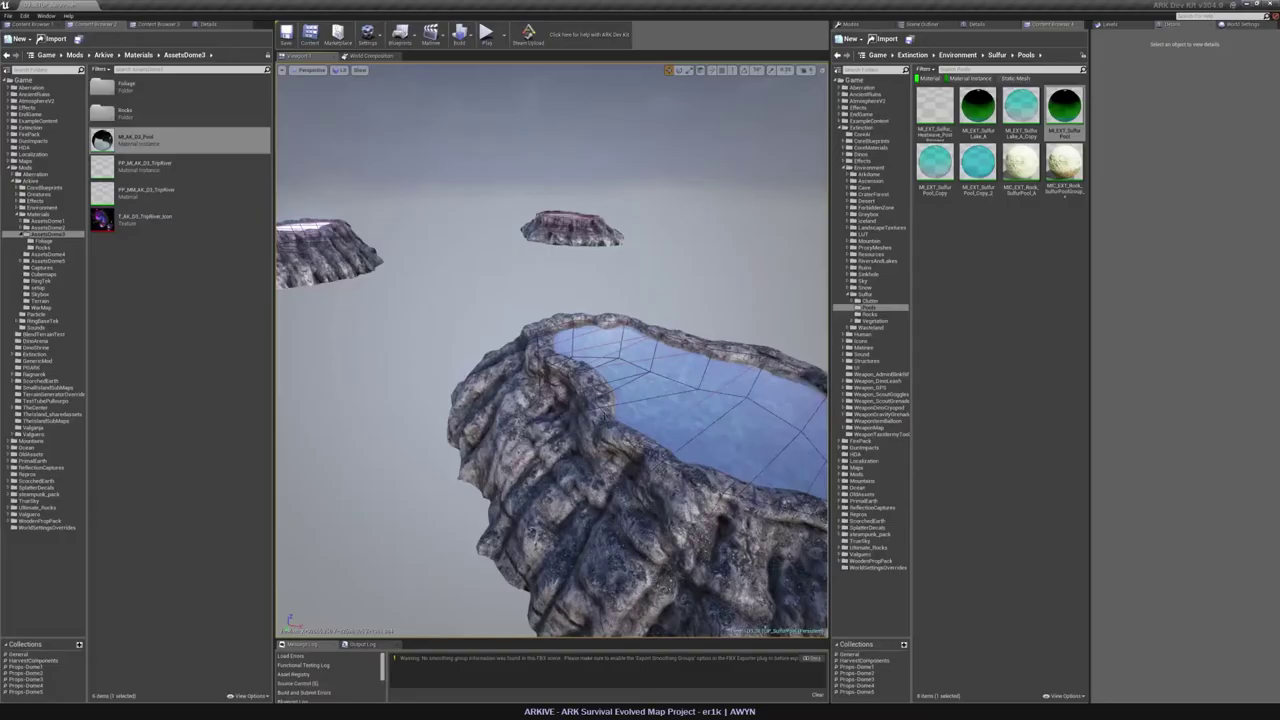
# Copy Brush_5 from the Blender scene holding the imported brushes and paste it into the new empty scene.
pyautogui.moveTo(552, 350); pyautogui.dragTo(515, 405, button='right')
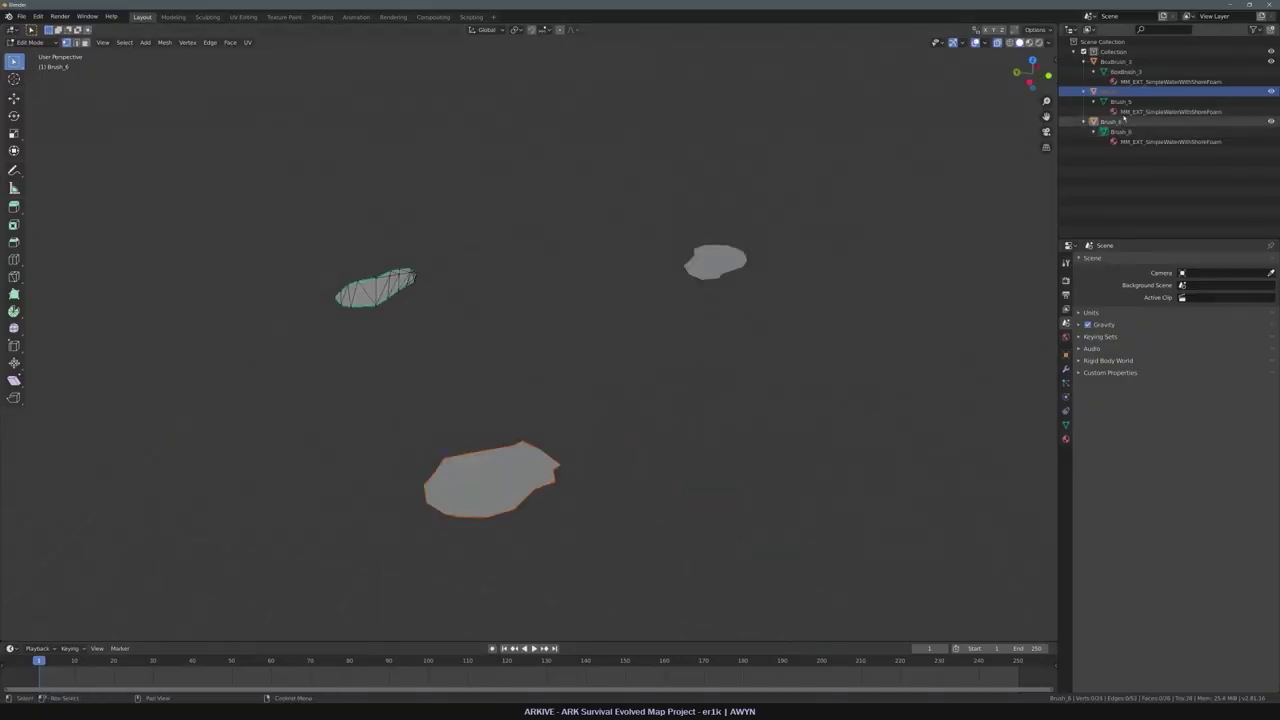
pyautogui.click(1128, 103)
pyautogui.click(1108, 92)
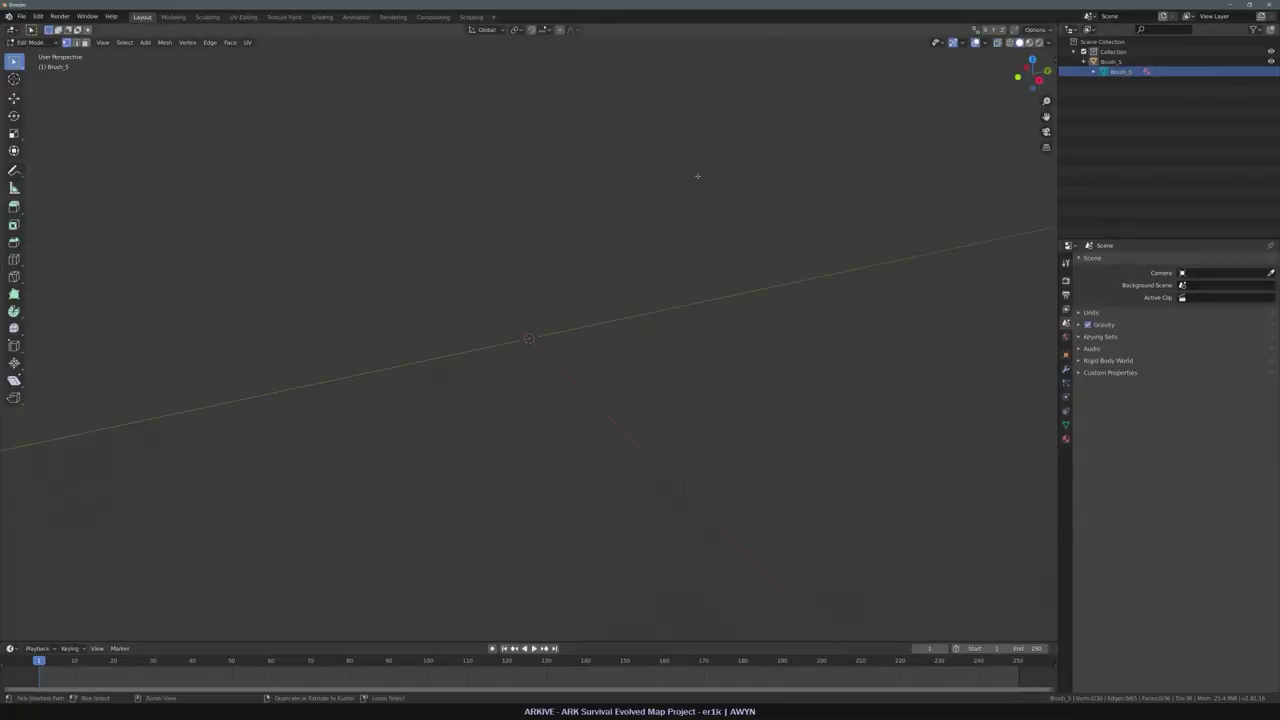
pyautogui.click(1118, 75)
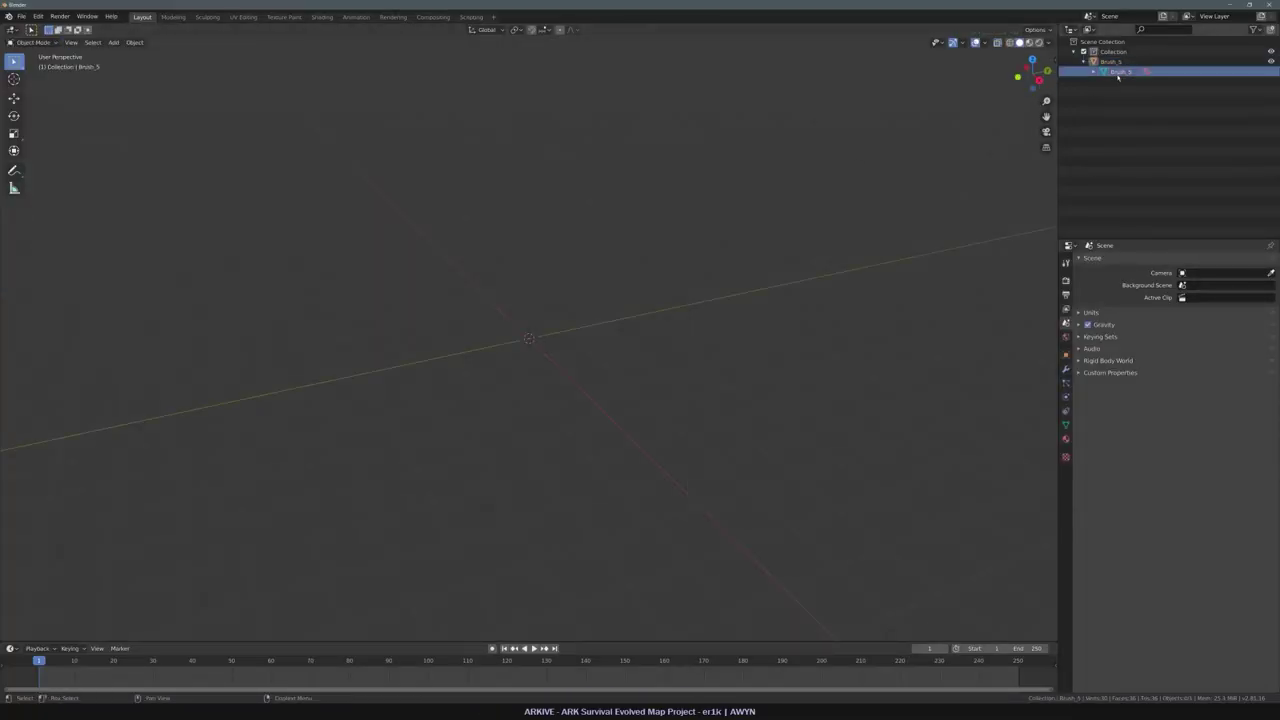
# Try to set the pasted Brush_5 object's origin to its geometry.
pyautogui.rightClick(490, 209)
pyautogui.rightClick(383, 197)
pyautogui.moveTo(383, 197); pyautogui.dragTo(567, 152, button='middle')
pyautogui.press('Tab')
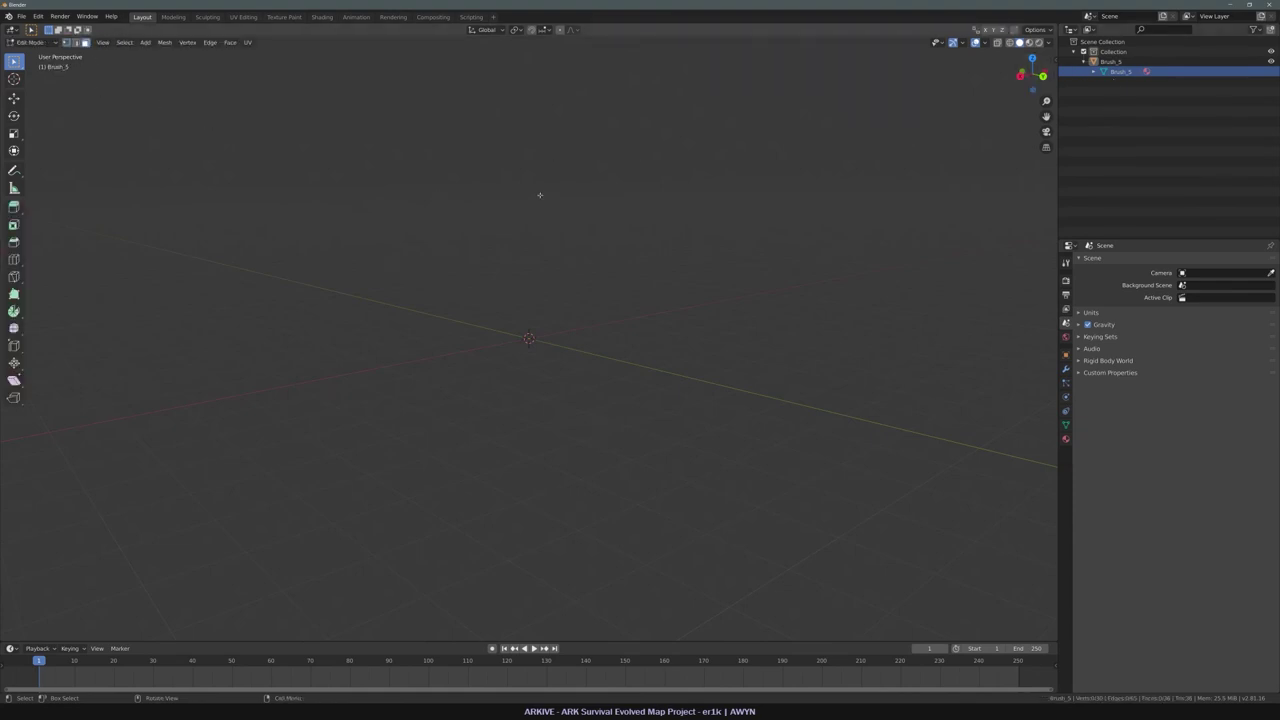
pyautogui.moveTo(540, 195); pyautogui.dragTo(531, 272, button='middle')
pyautogui.press('a')
pyautogui.press('KP_Decimal')
pyautogui.press('Tab')
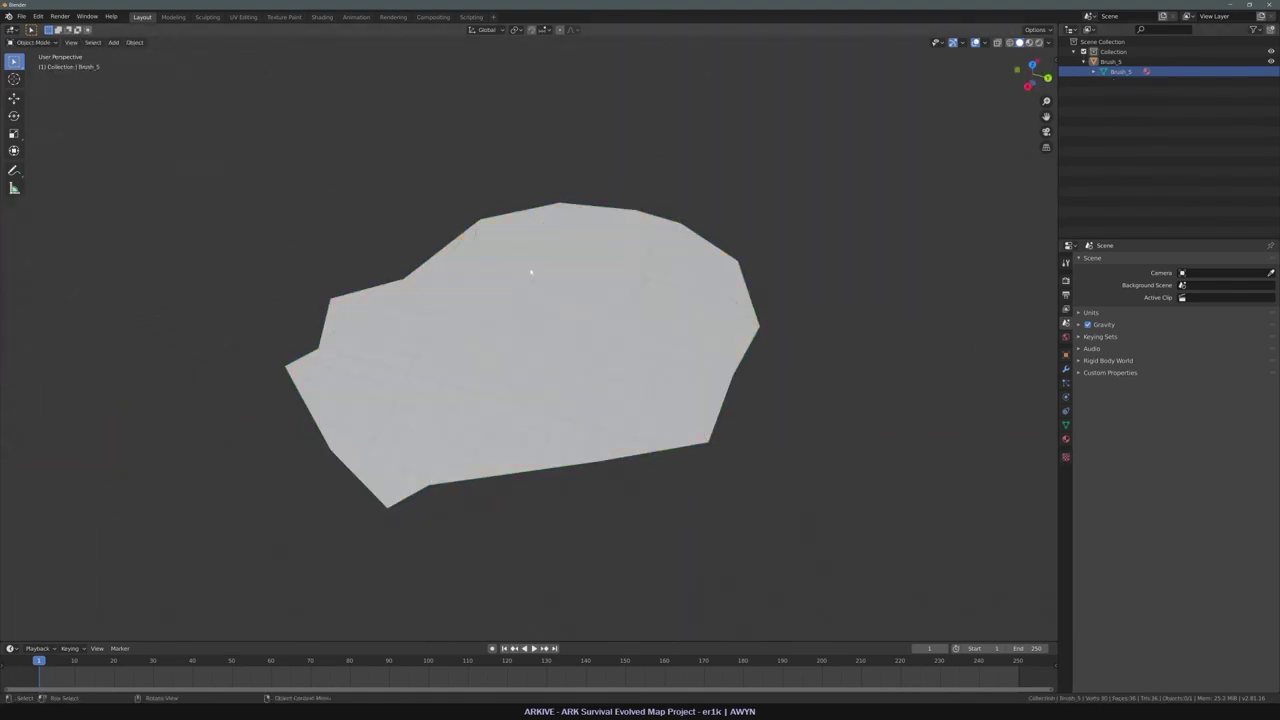
pyautogui.rightClick(531, 272)
pyautogui.moveTo(533, 272)
pyautogui.click(627, 281)
pyautogui.moveTo(627, 282); pyautogui.dragTo(545, 279, button='middle')
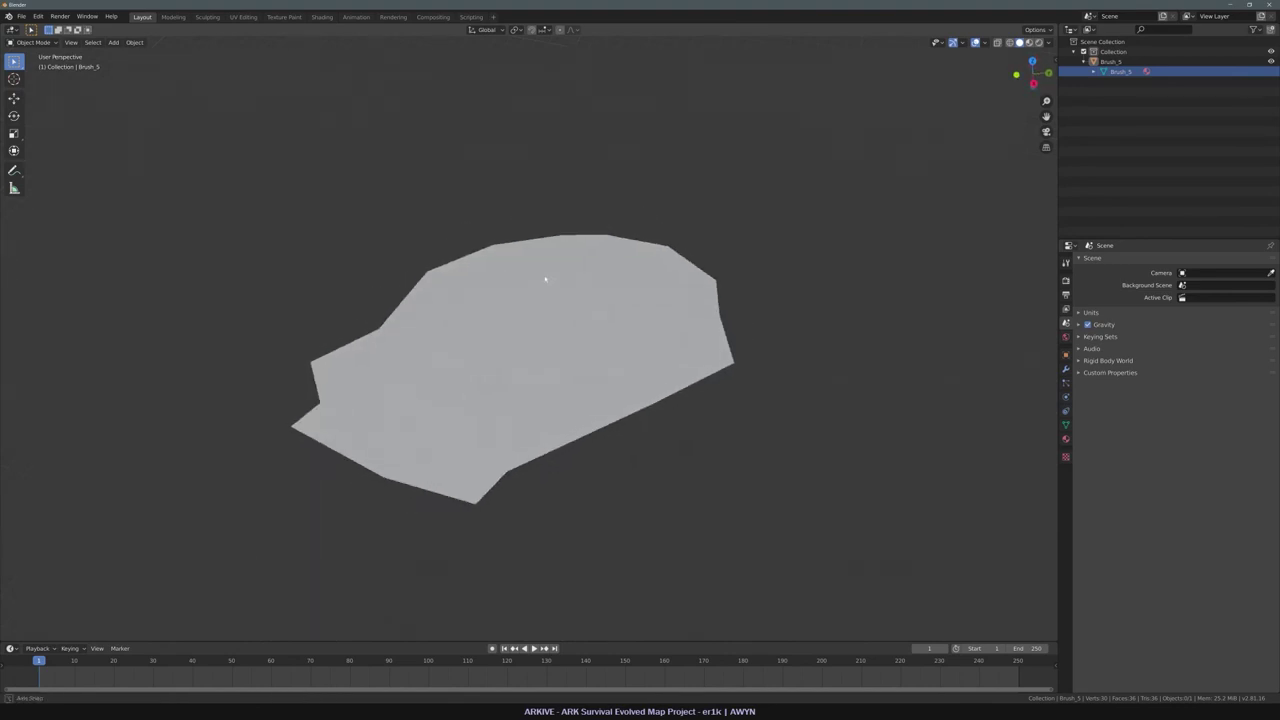
pyautogui.scroll(-1, 545, 279)
# Try to center the Brush_5 mesh in Edit Mode by setting its median X and Y to 0.
pyautogui.click(1112, 72)
pyautogui.moveTo(516, 203); pyautogui.dragTo(552, 216, button='middle')
pyautogui.click(1060, 62)
pyautogui.click(1057, 62)
pyautogui.click(1015, 81)
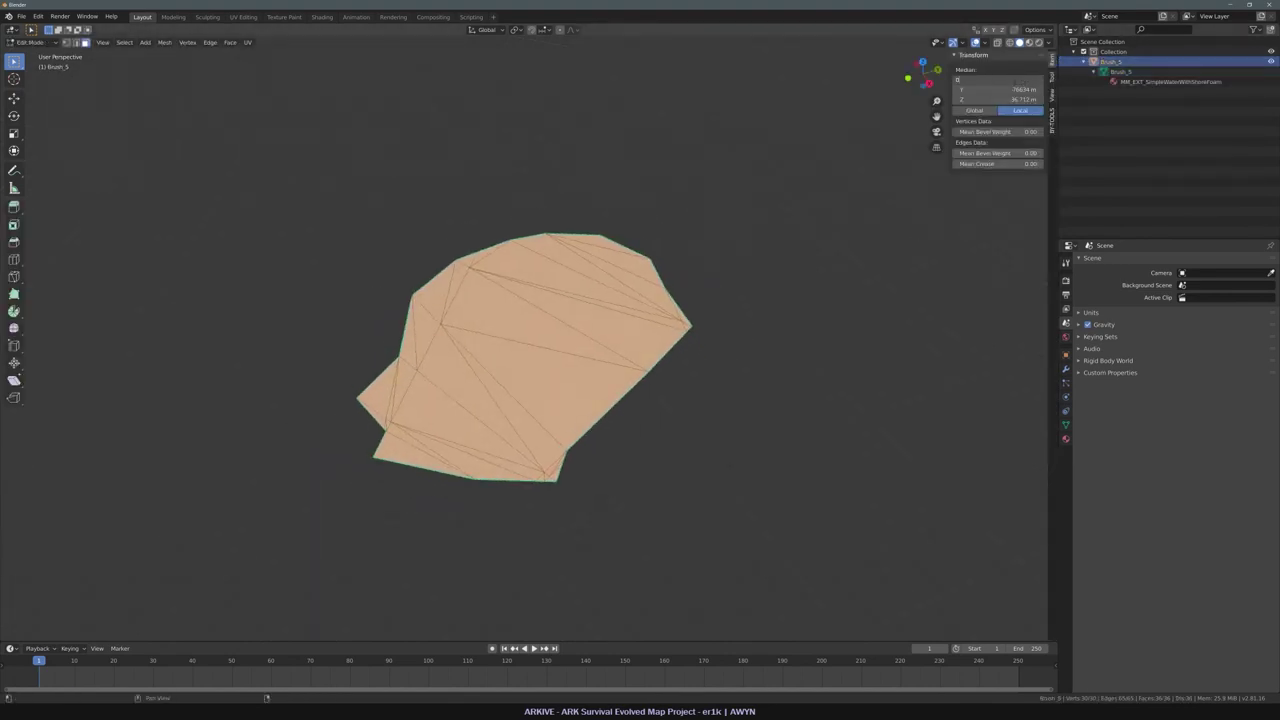
pyautogui.press('Return')
pyautogui.click(1015, 90)
pyautogui.write('0')
pyautogui.press('Return')
pyautogui.click(1015, 81)
pyautogui.press('Return')
pyautogui.click(1015, 90)
pyautogui.write('0')
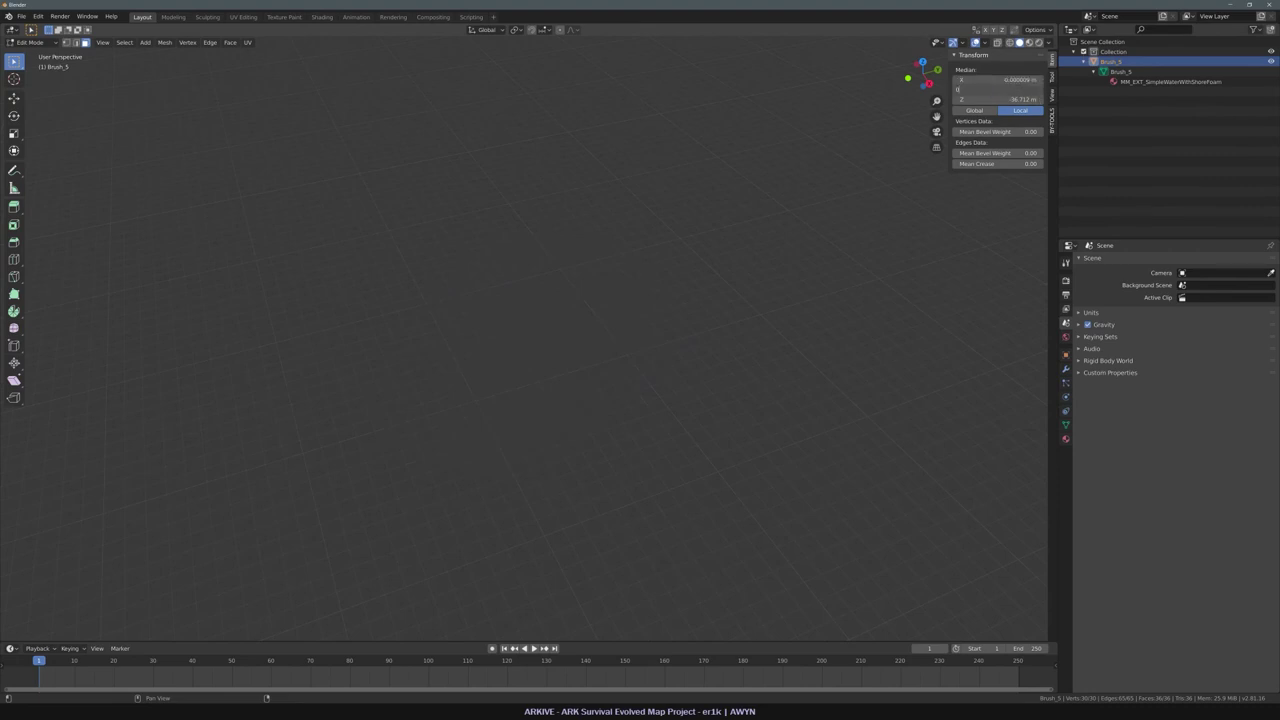
pyautogui.press('Return')
pyautogui.moveTo(590, 275); pyautogui.dragTo(736, 239, button='middle')
pyautogui.press('KP_Decimal')
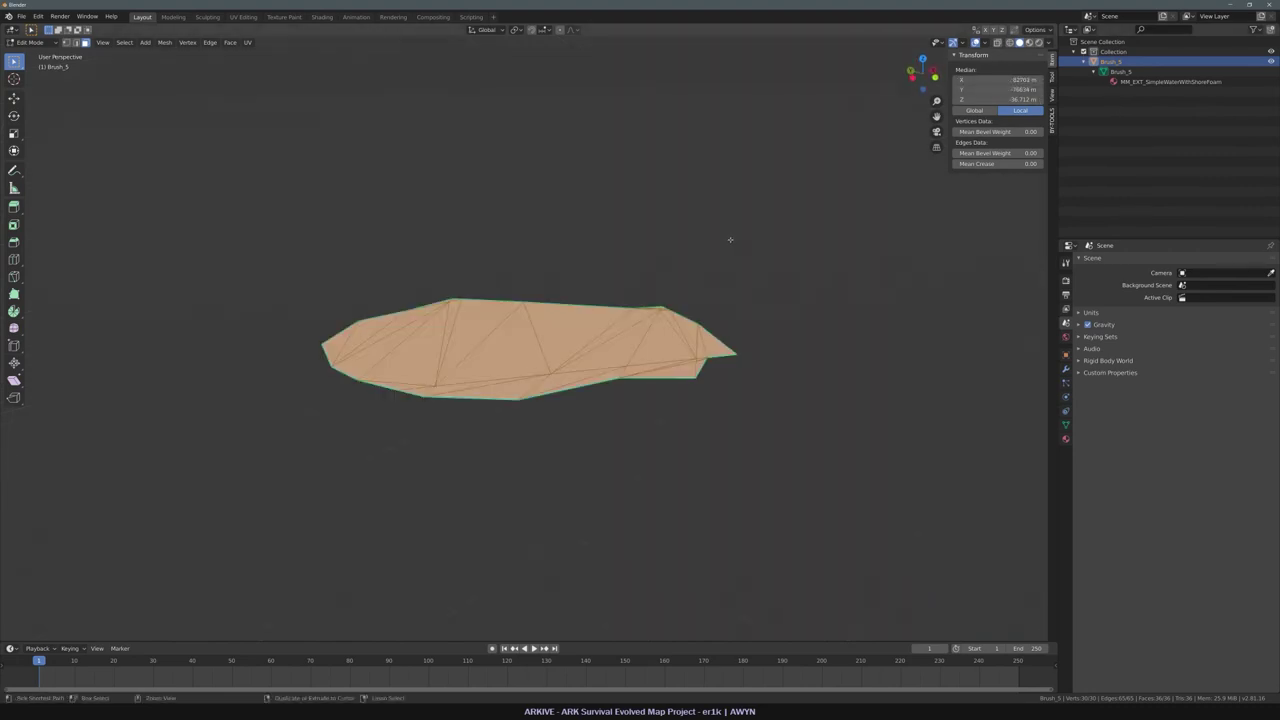
# Select the Brush_5 object in Object Mode and set its origin to its geometry.
pyautogui.press('Tab')
pyautogui.moveTo(274, 146); pyautogui.dragTo(868, 88, button='middle')
pyautogui.click(868, 88)
pyautogui.click(579, 339)
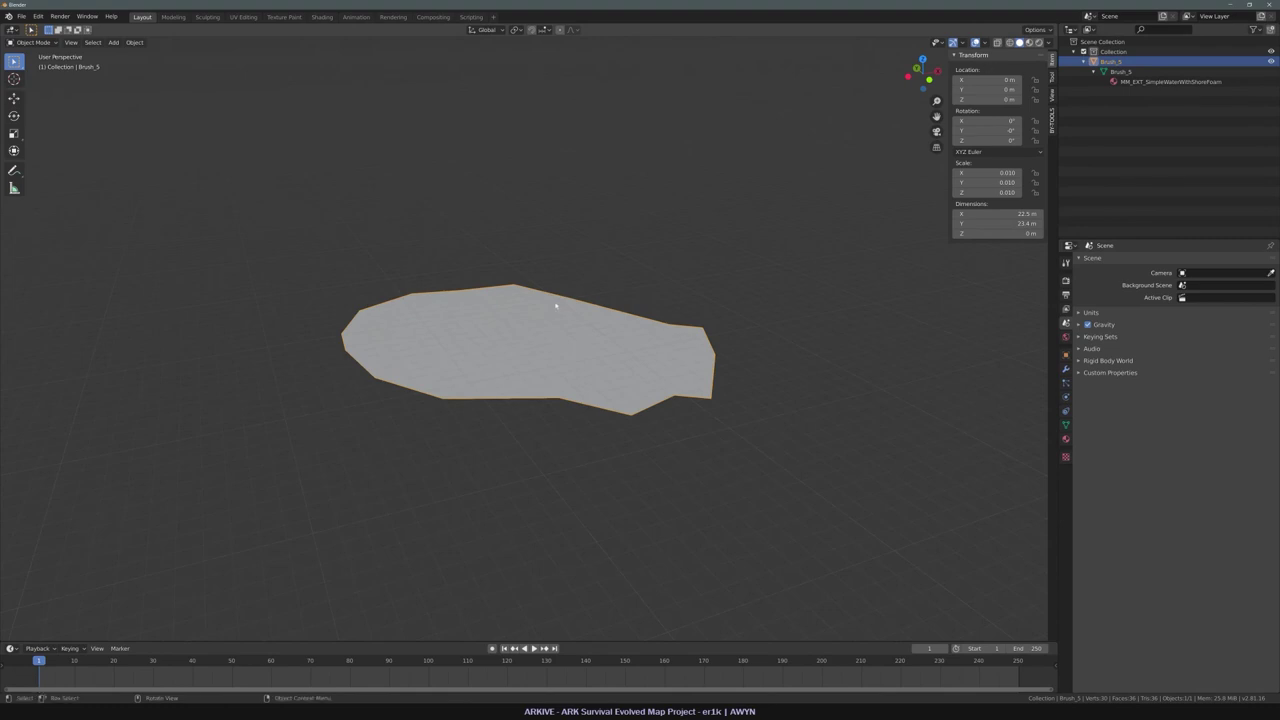
pyautogui.rightClick(556, 305)
pyautogui.click(657, 315)
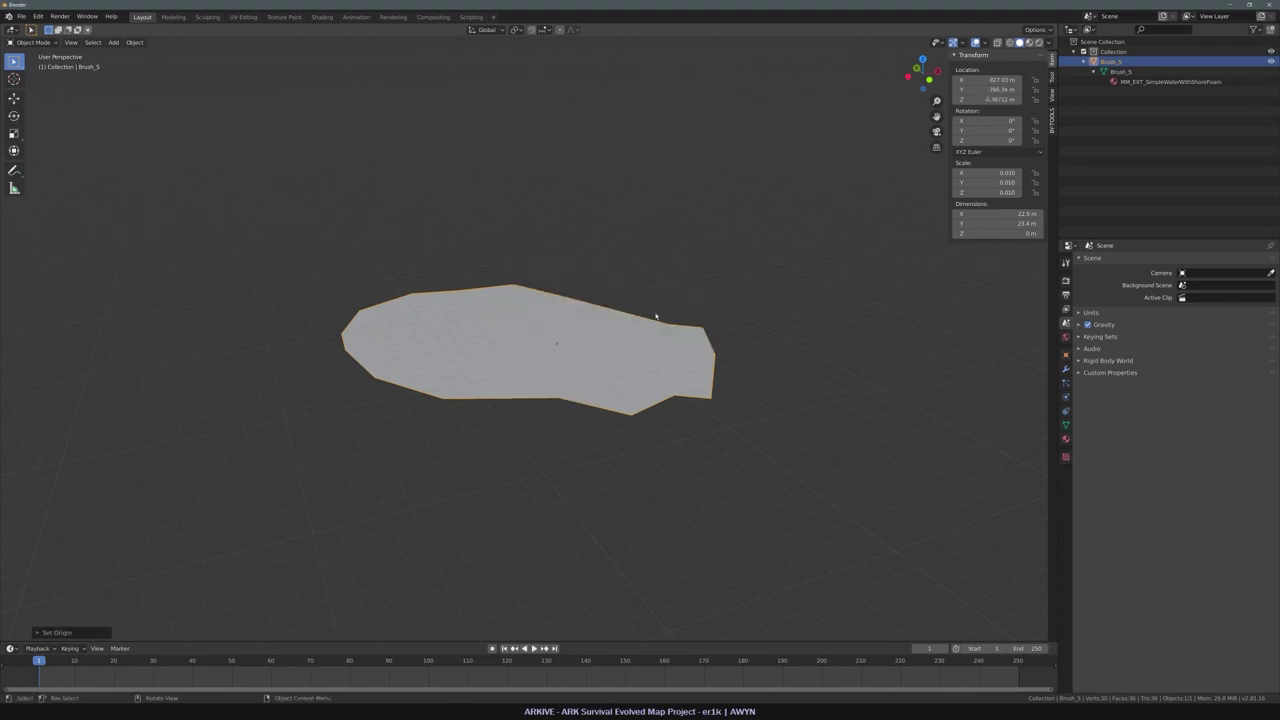
# Set Brush_5's X, Y and Z location to 0 m so it sits at the world origin.
pyautogui.click(1003, 80)
pyautogui.write('0')
pyautogui.press('Return')
pyautogui.click(1001, 90)
pyautogui.write('0')
pyautogui.press('Return')
pyautogui.click(1000, 99)
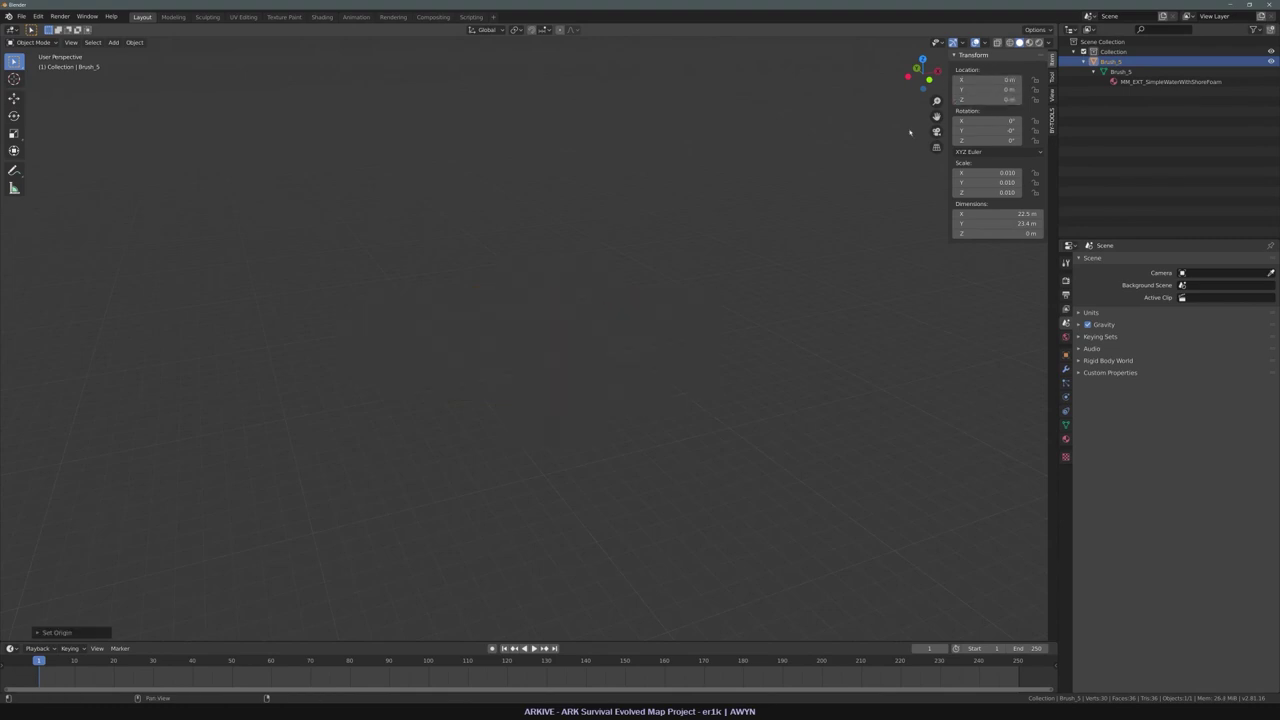
pyautogui.moveTo(838, 230)
pyautogui.mouseDown(button='middle')
pyautogui.moveTo(611, 254)
pyautogui.moveTo(449, 333)
pyautogui.mouseUp(button='middle')
pyautogui.press('KP_Decimal')
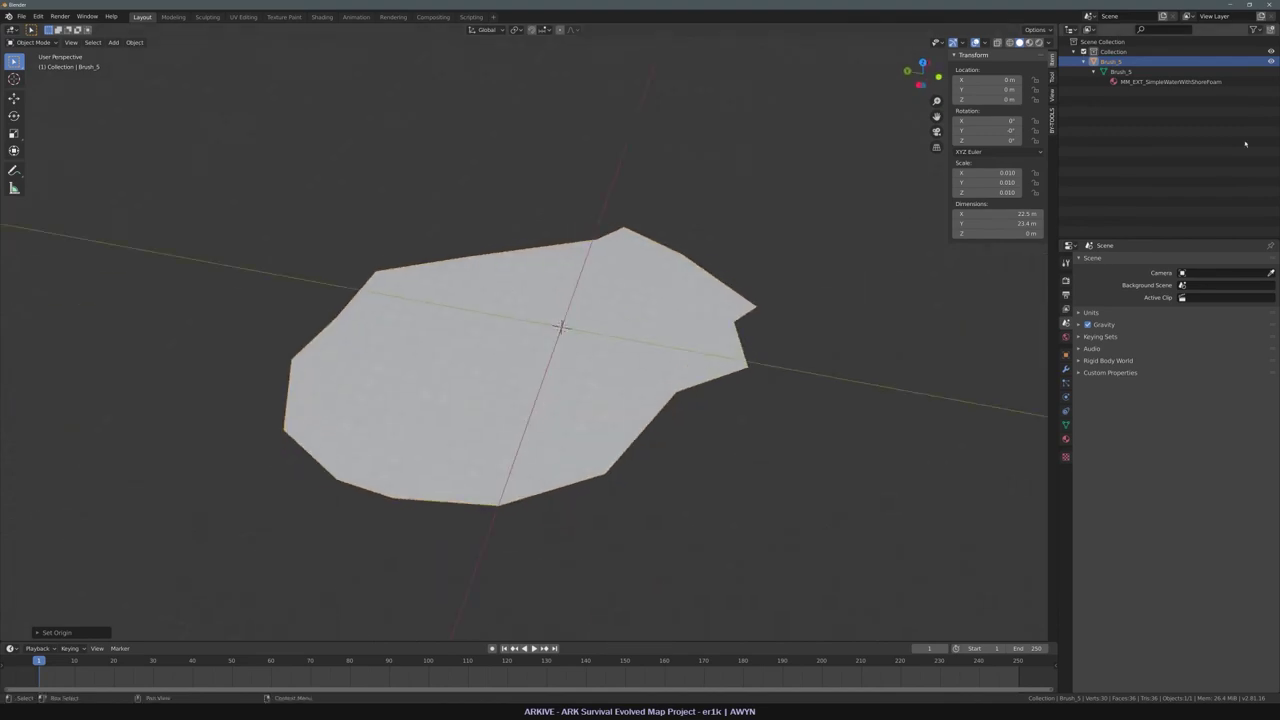
pyautogui.click(537, 171)
# Export the scene as AK_D3_WaterPlane_Pool_B.fbx into the _mesh-dump_UE folder.
pyautogui.click(22, 17)
pyautogui.moveTo(60, 166)
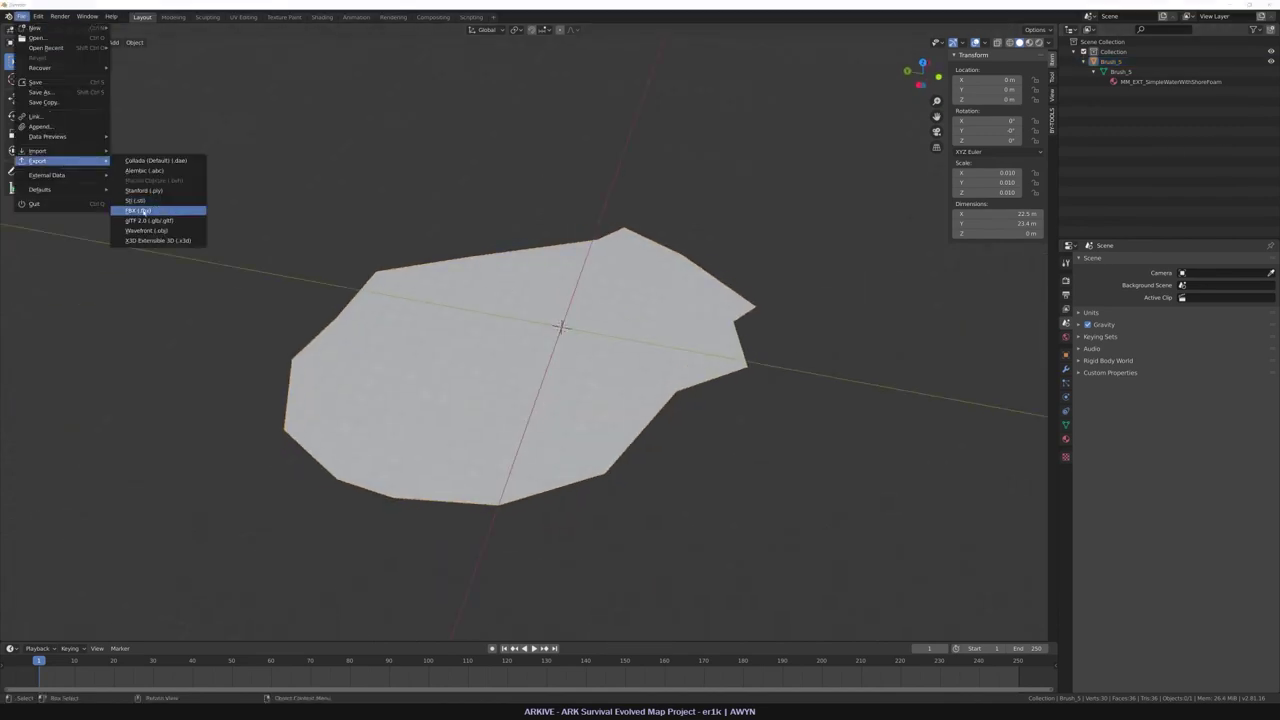
pyautogui.click(138, 210)
pyautogui.click(430, 391)
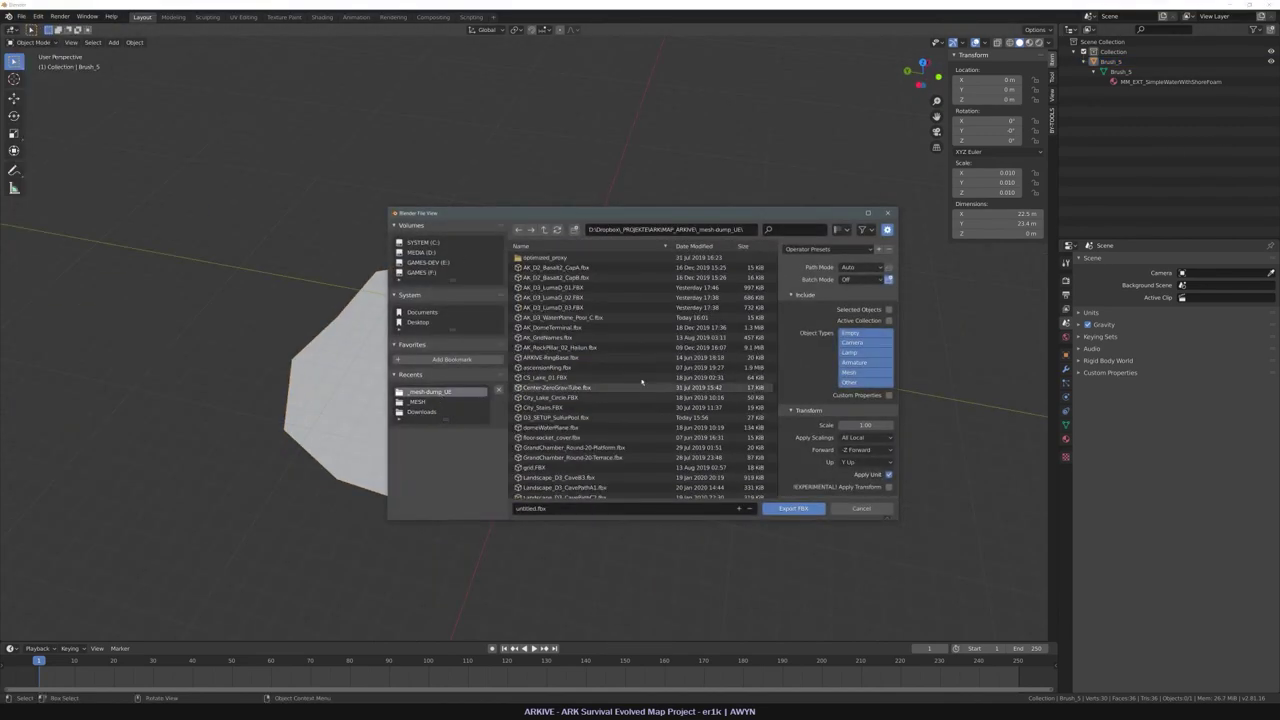
pyautogui.click(590, 318)
pyautogui.click(590, 508)
pyautogui.click(588, 508)
pyautogui.press('BackSpace')
pyautogui.write('B')
pyautogui.press('Return')
pyautogui.press('Return')
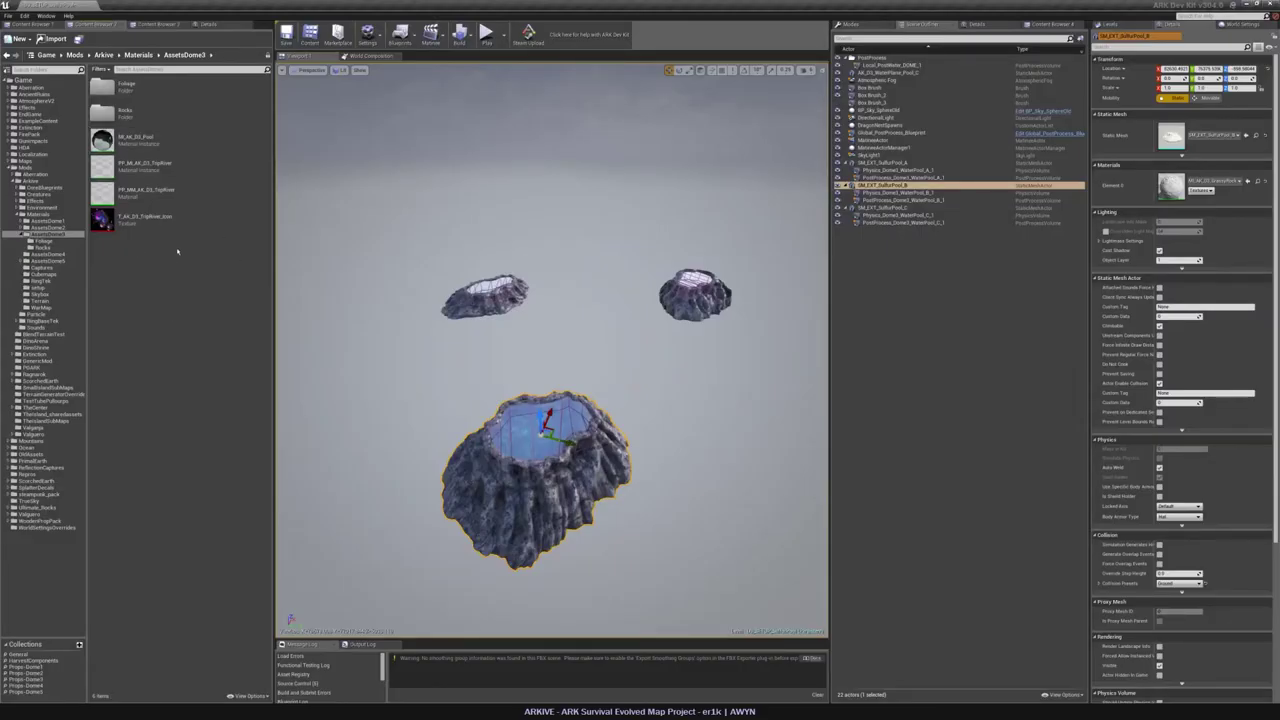
# Switch to the ARK Dev Kit and import AK_D3_WaterPlane_Pool_B.fbx into the WaterPlanes folder.
pyautogui.click(158, 25)
pyautogui.click(50, 39)
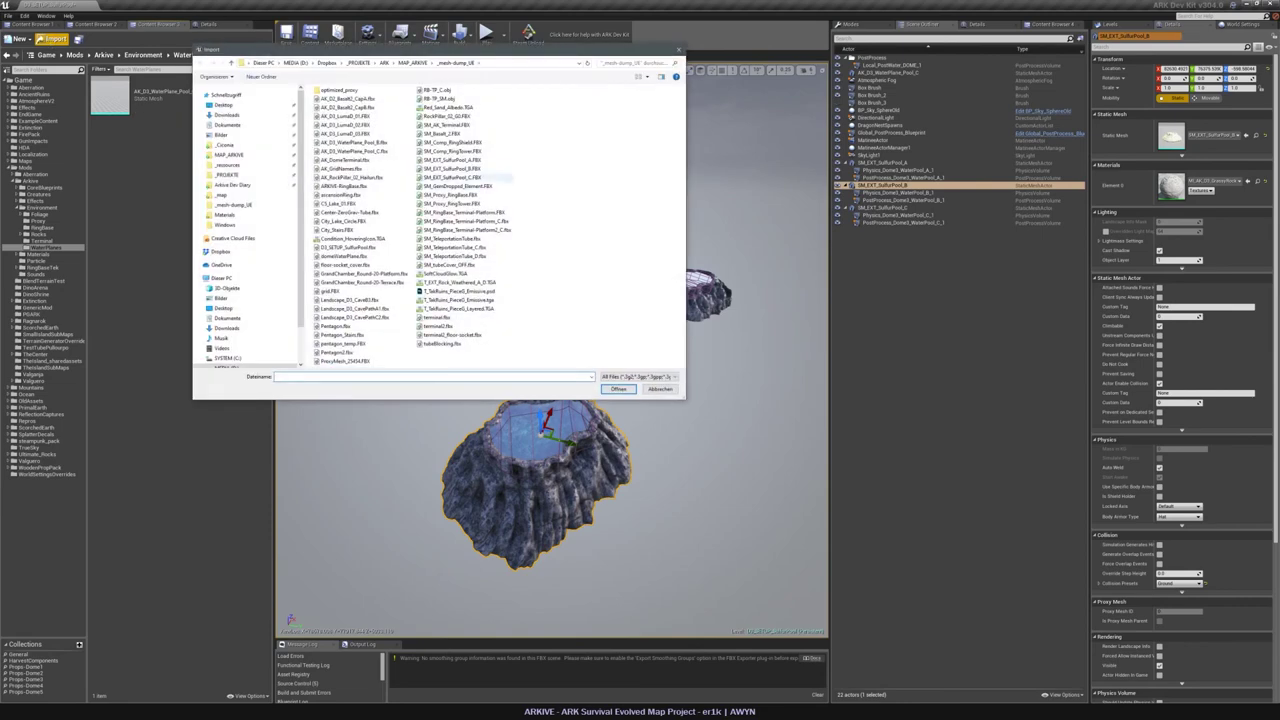
pyautogui.doubleClick(354, 143)
pyautogui.click(678, 464)
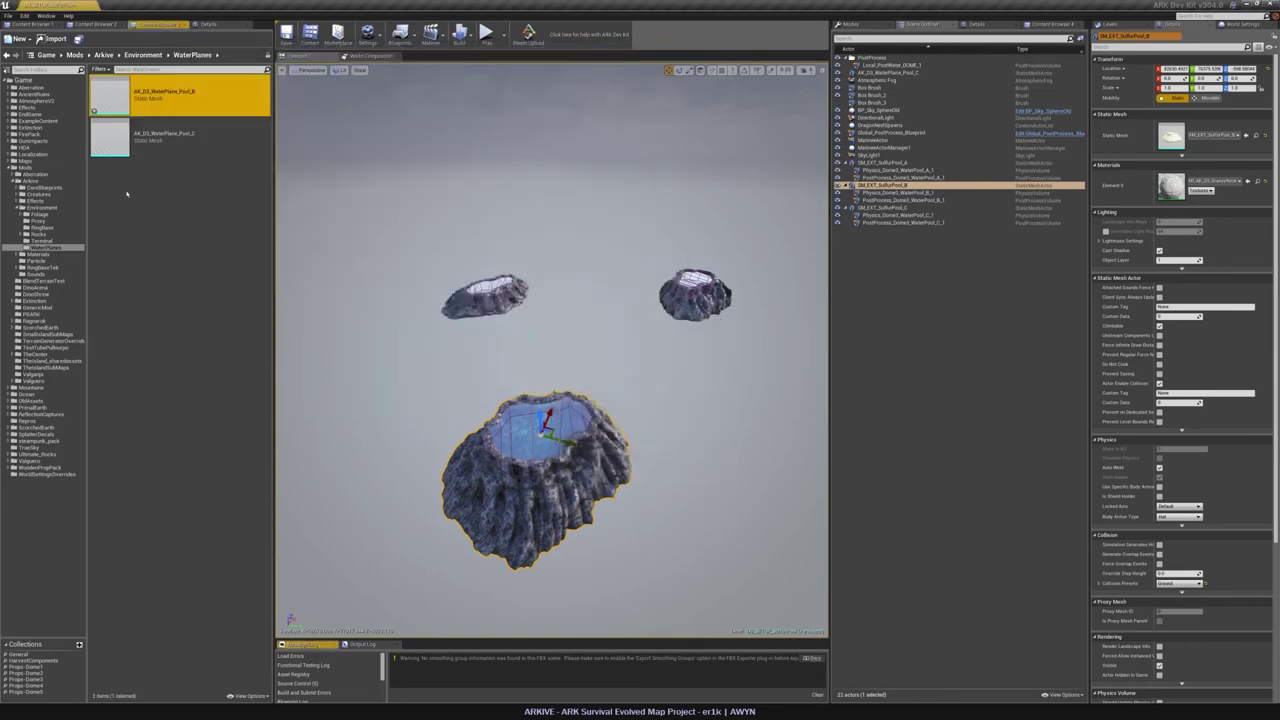
# Open the AK_D3_WaterPlane_Pool_B mesh and assign MI_AK_D3_Pool to its Element 0.
pyautogui.doubleClick(110, 97)
pyautogui.click(98, 23)
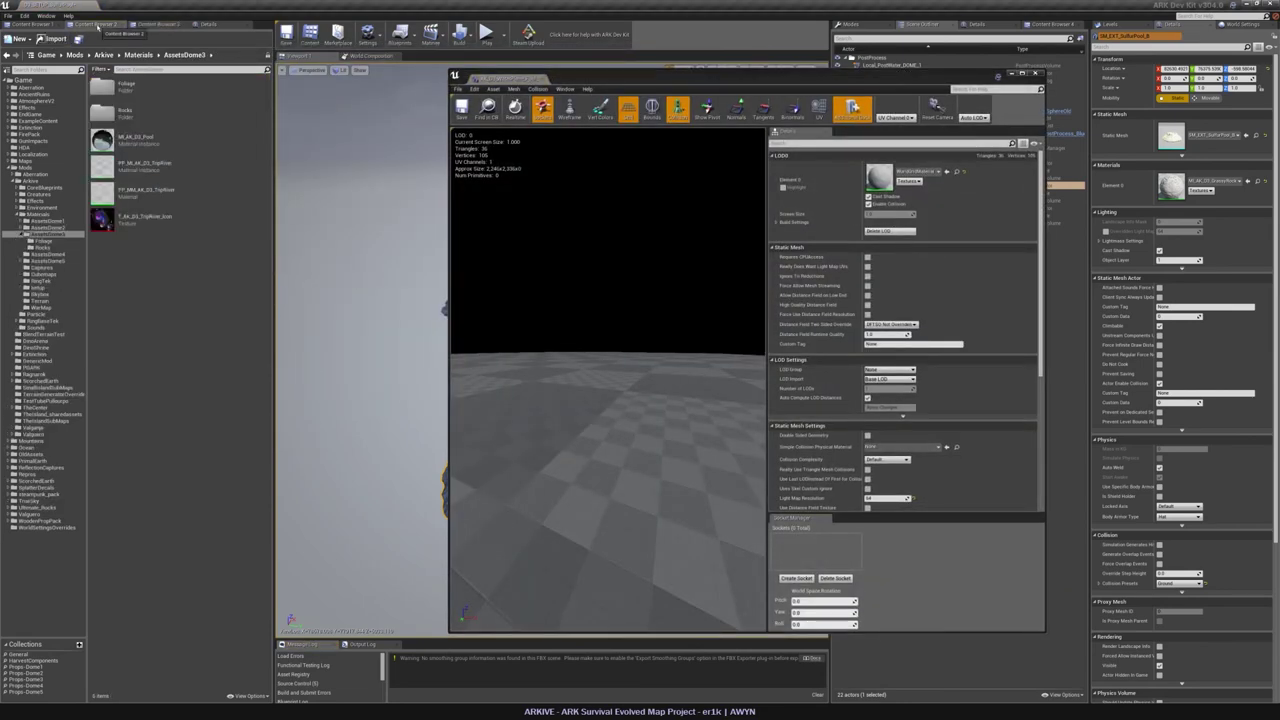
pyautogui.click(947, 171)
pyautogui.moveTo(596, 315); pyautogui.dragTo(596, 430)
pyautogui.scroll(-5, 596, 315)
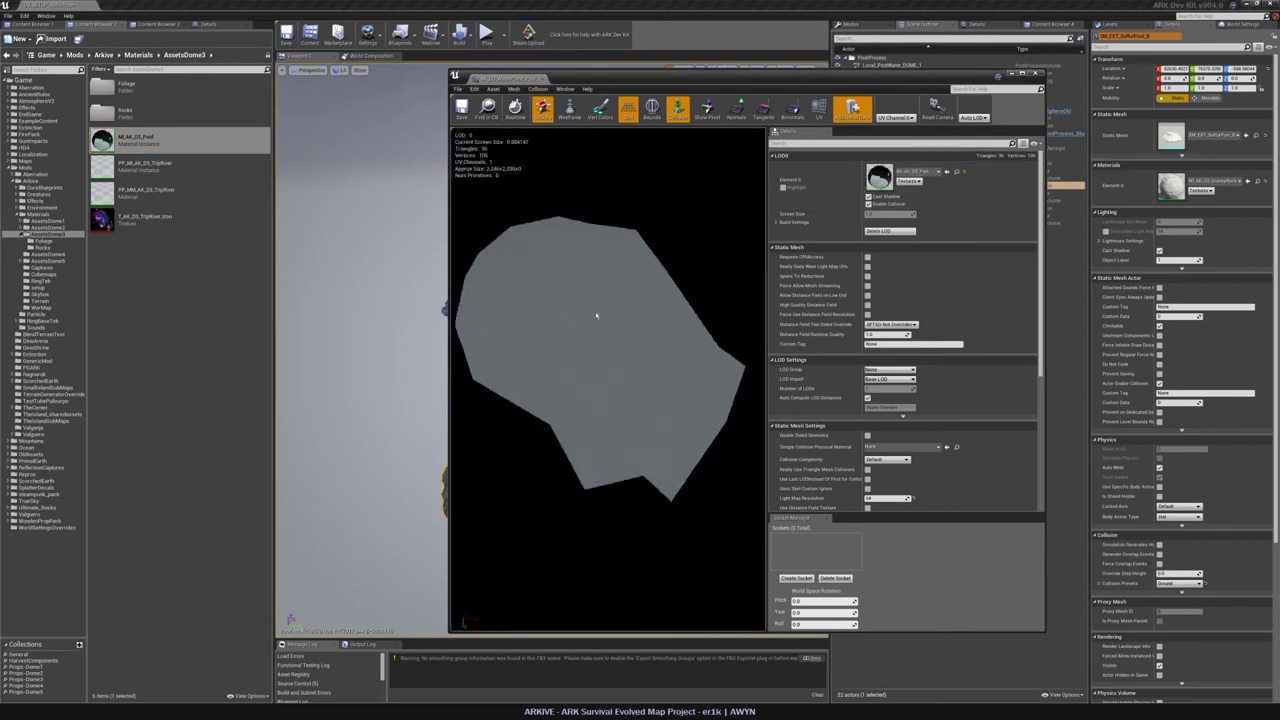
# Search the mesh's details for a two-sided or double-sided option, and save and close AK_D3_WaterPlane_Pool_B.
pyautogui.click(815, 143)
pyautogui.write('tw')
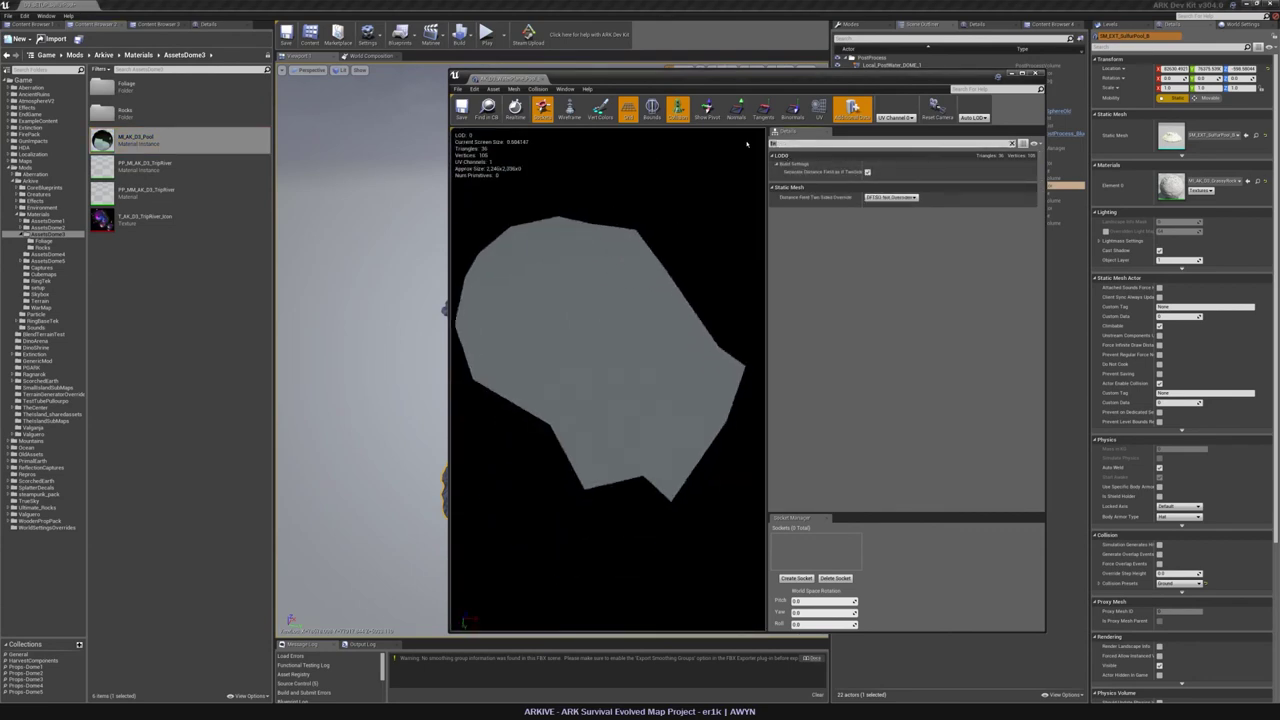
pyautogui.write('dou')
pyautogui.click(1012, 143)
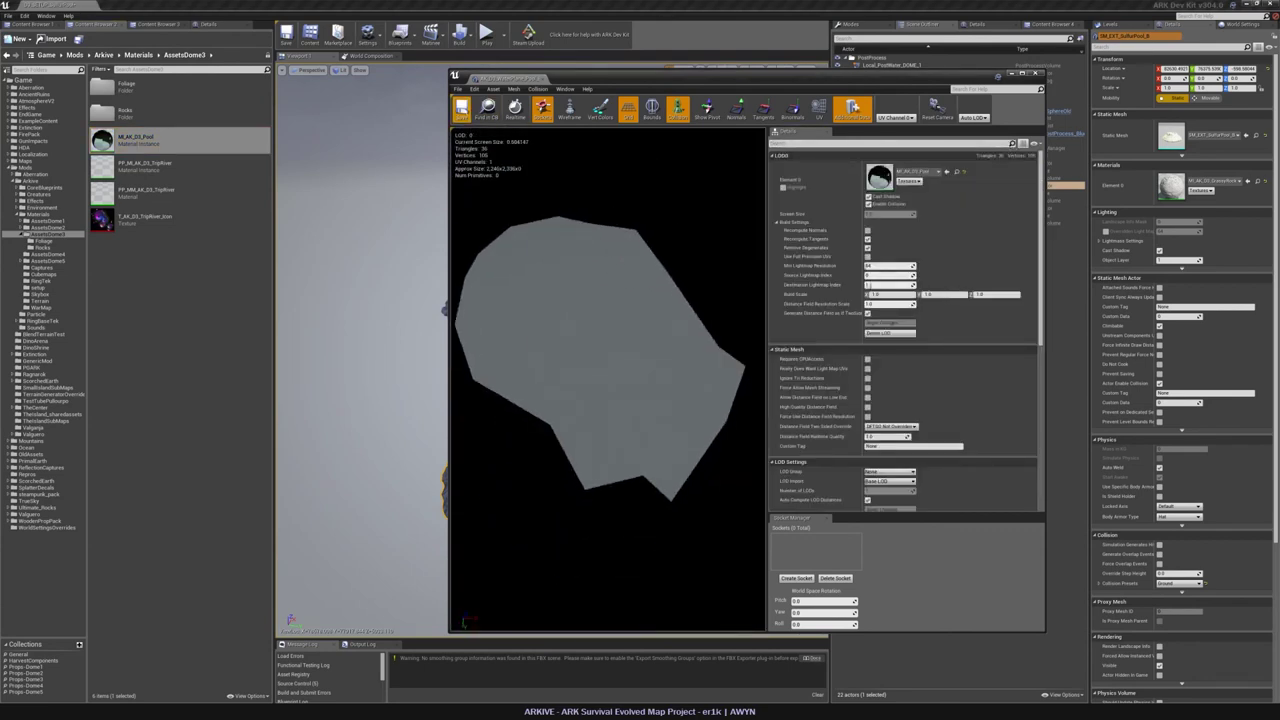
pyautogui.click(463, 113)
pyautogui.click(1036, 75)
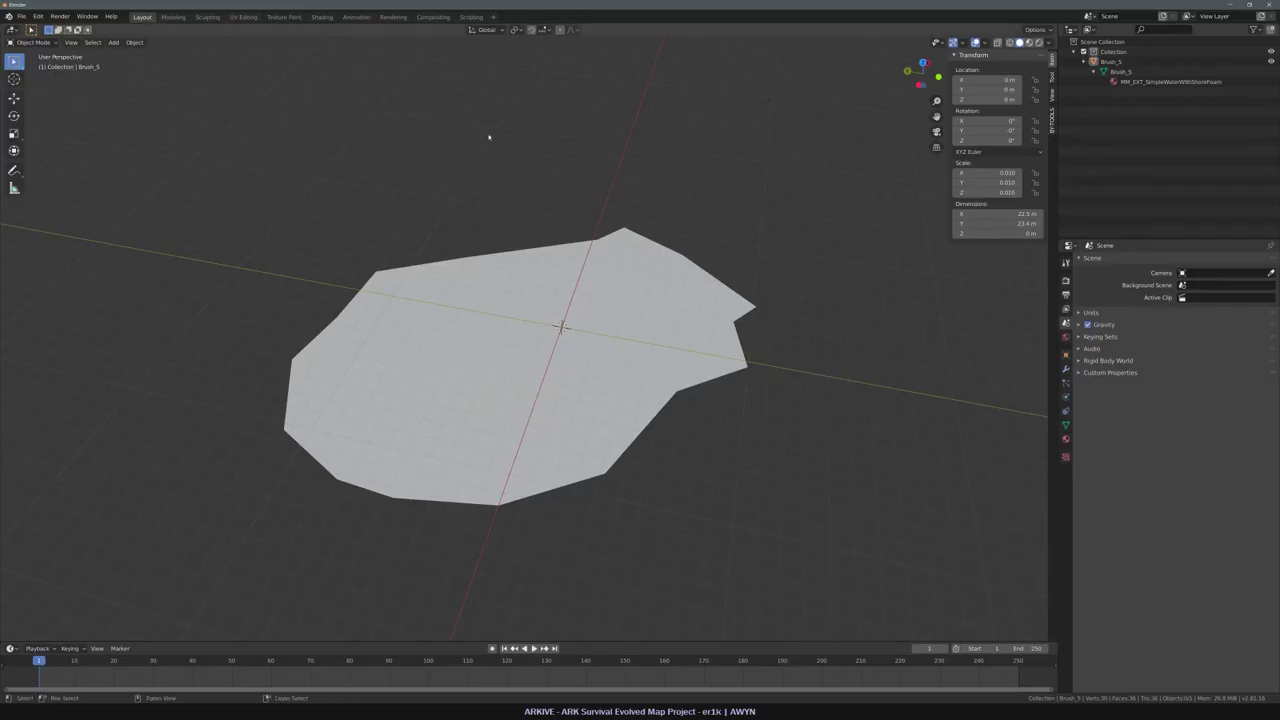
# Start a new Blender scene without saving the current one and paste the Brush_6 object into it.
pyautogui.click(663, 367)
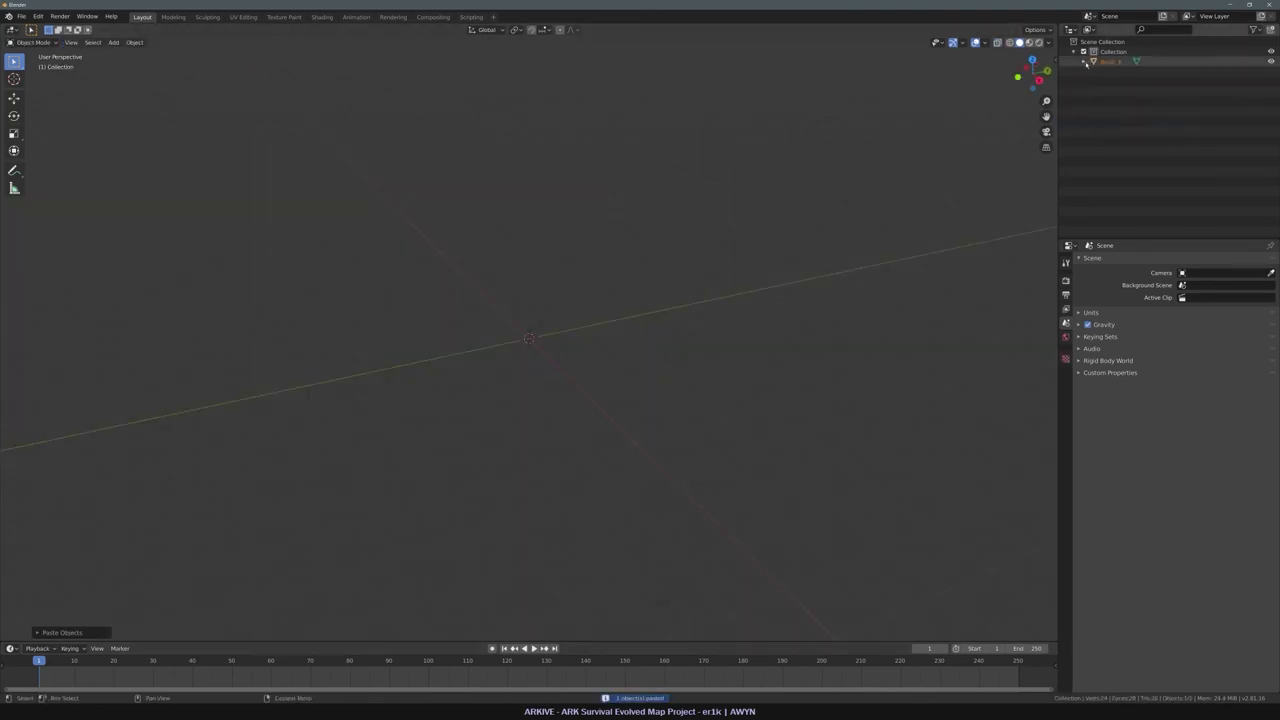
pyautogui.click(1085, 63)
pyautogui.click(1119, 72)
pyautogui.press('KP_Decimal')
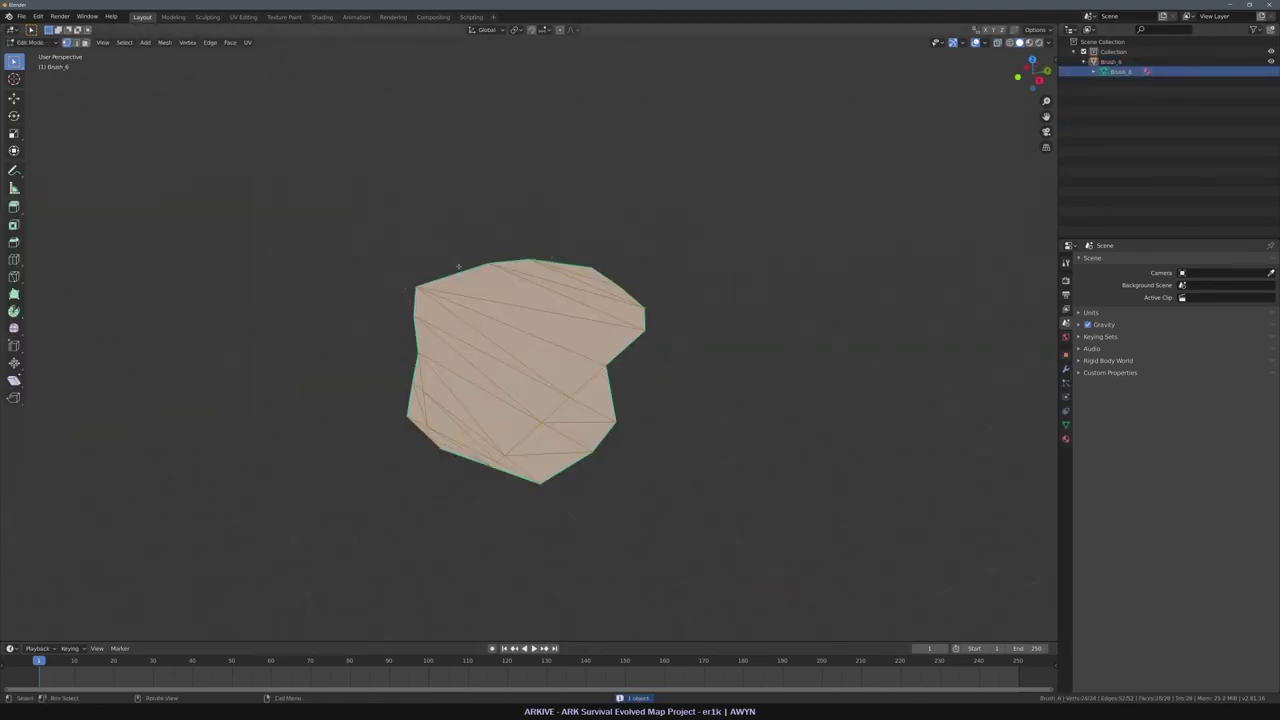
# Select the Brush_6 object in Object Mode and set its origin to its geometry.
pyautogui.press('Tab')
pyautogui.rightClick(534, 300)
pyautogui.click(532, 297)
pyautogui.rightClick(531, 296)
pyautogui.moveTo(537, 298)
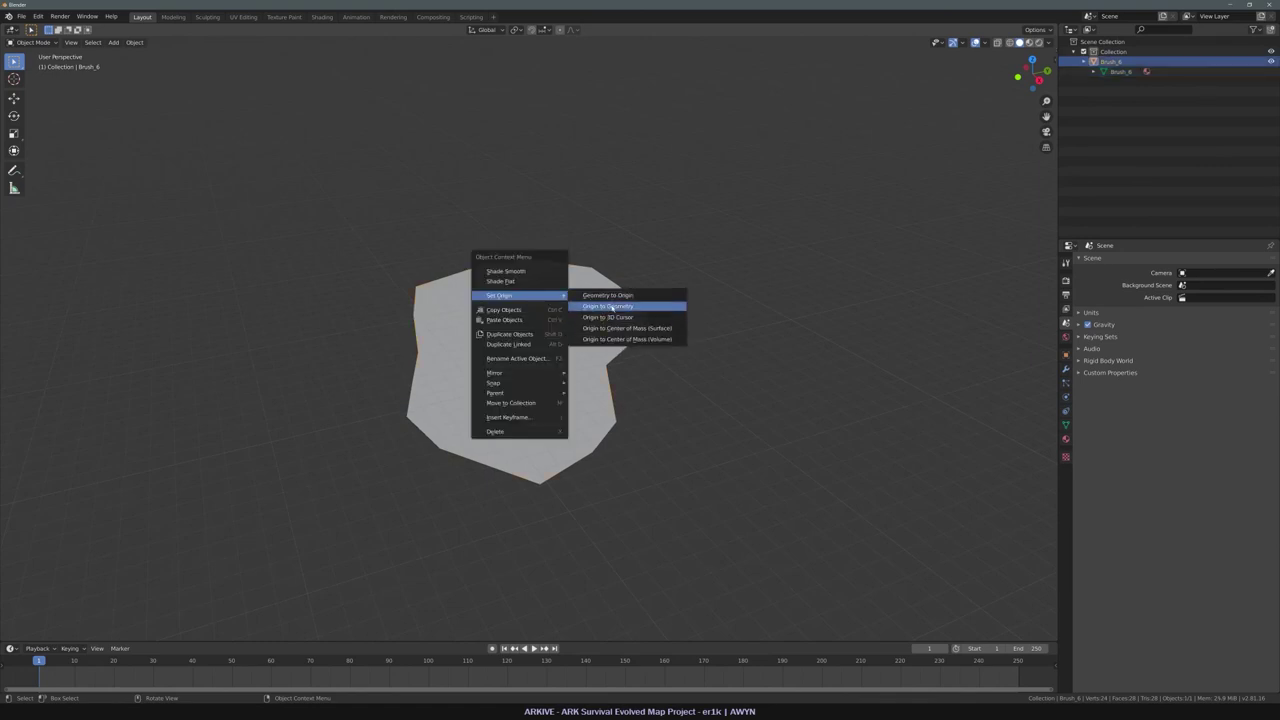
pyautogui.click(611, 308)
# Set Brush_6's X, Y and Z location to 0 m so it sits at the world origin.
pyautogui.click(1054, 65)
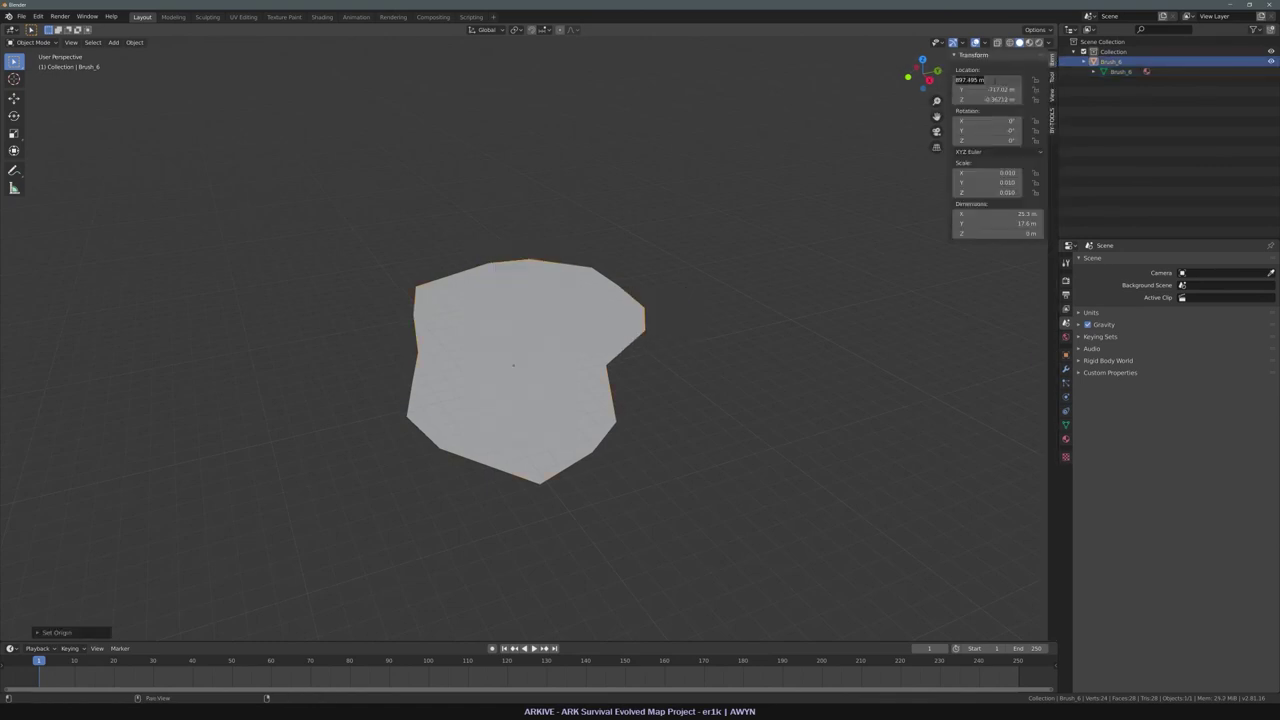
pyautogui.press('Return')
pyautogui.click(1000, 90)
pyautogui.write('0')
pyautogui.press('Return')
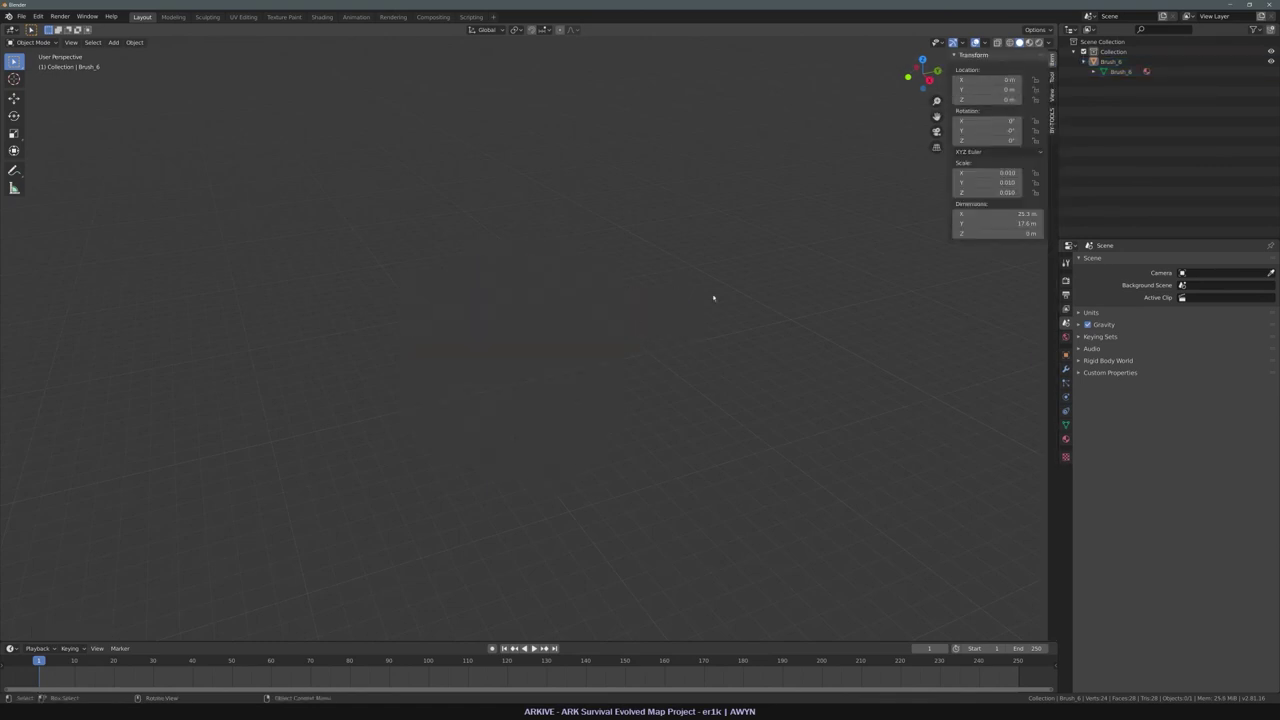
pyautogui.click(1111, 62)
pyautogui.press('KP_Decimal')
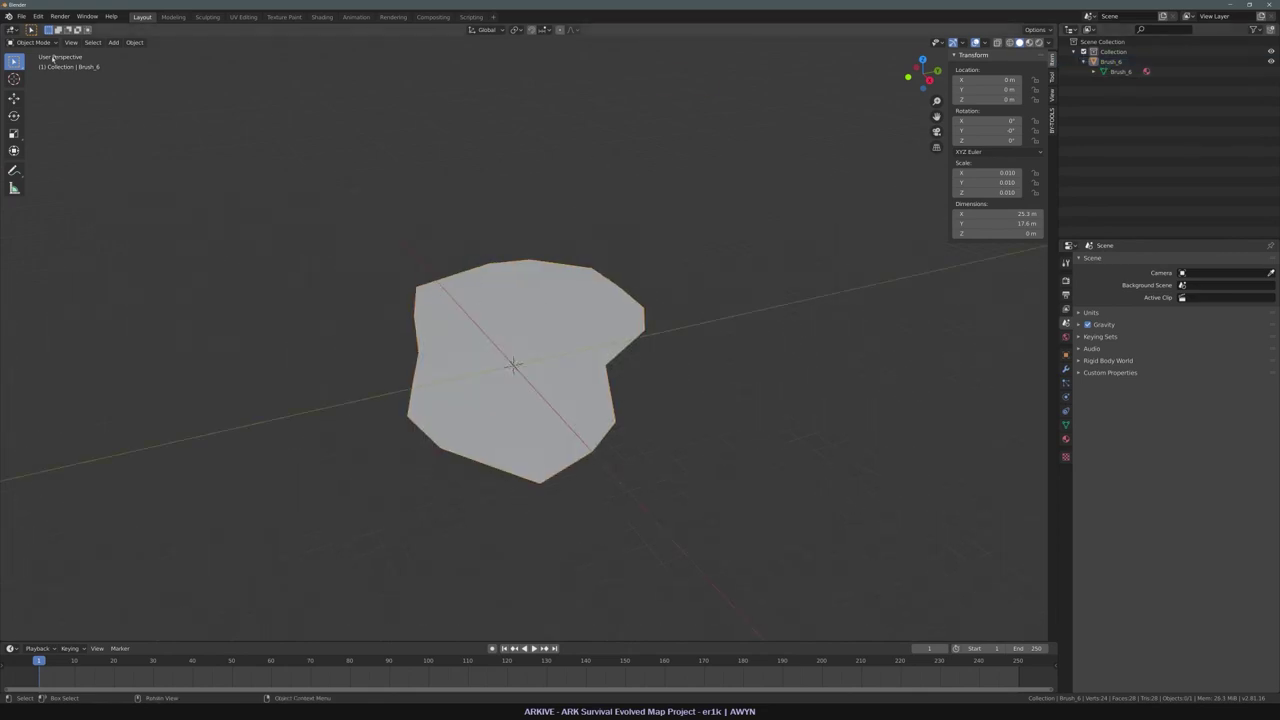
# Export Brush_6 as FBX into the _mesh-dump_UE folder, basing its file name on AK_D3_WaterPlane_Pool_C.
pyautogui.click(21, 17)
pyautogui.click(21, 17)
pyautogui.click(21, 17)
pyautogui.moveTo(42, 160)
pyautogui.click(149, 211)
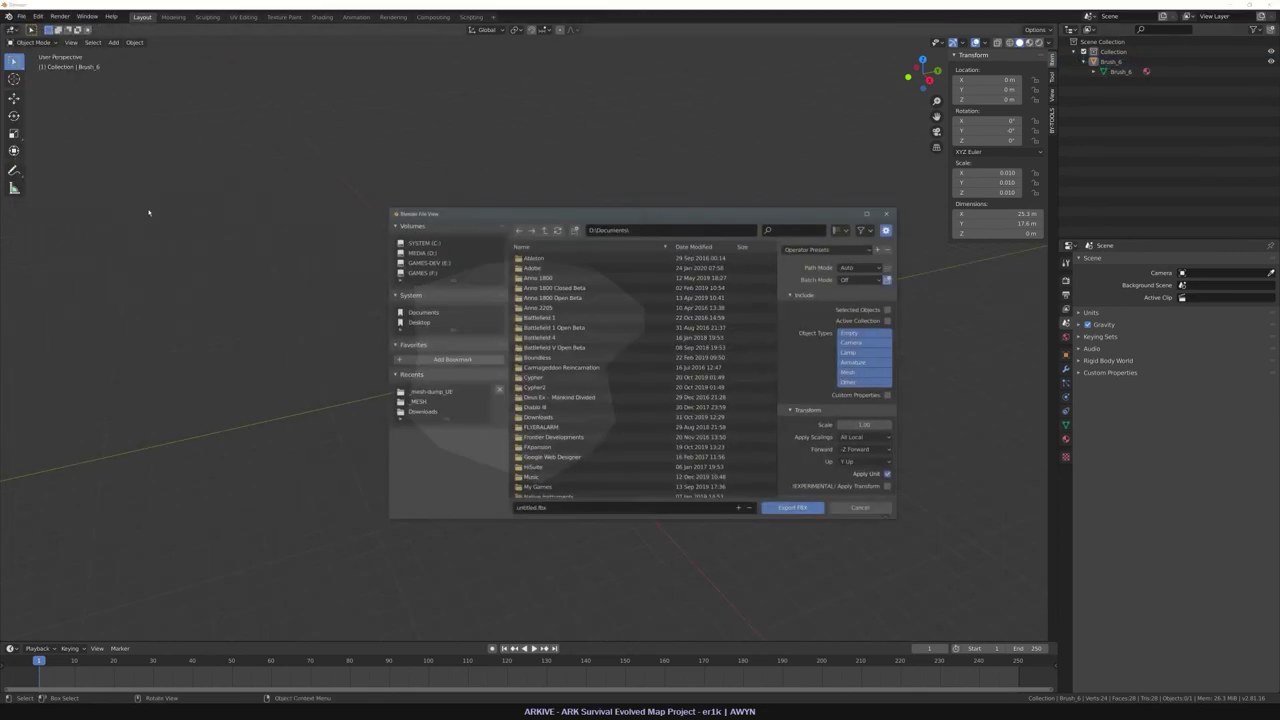
pyautogui.click(430, 391)
pyautogui.click(562, 327)
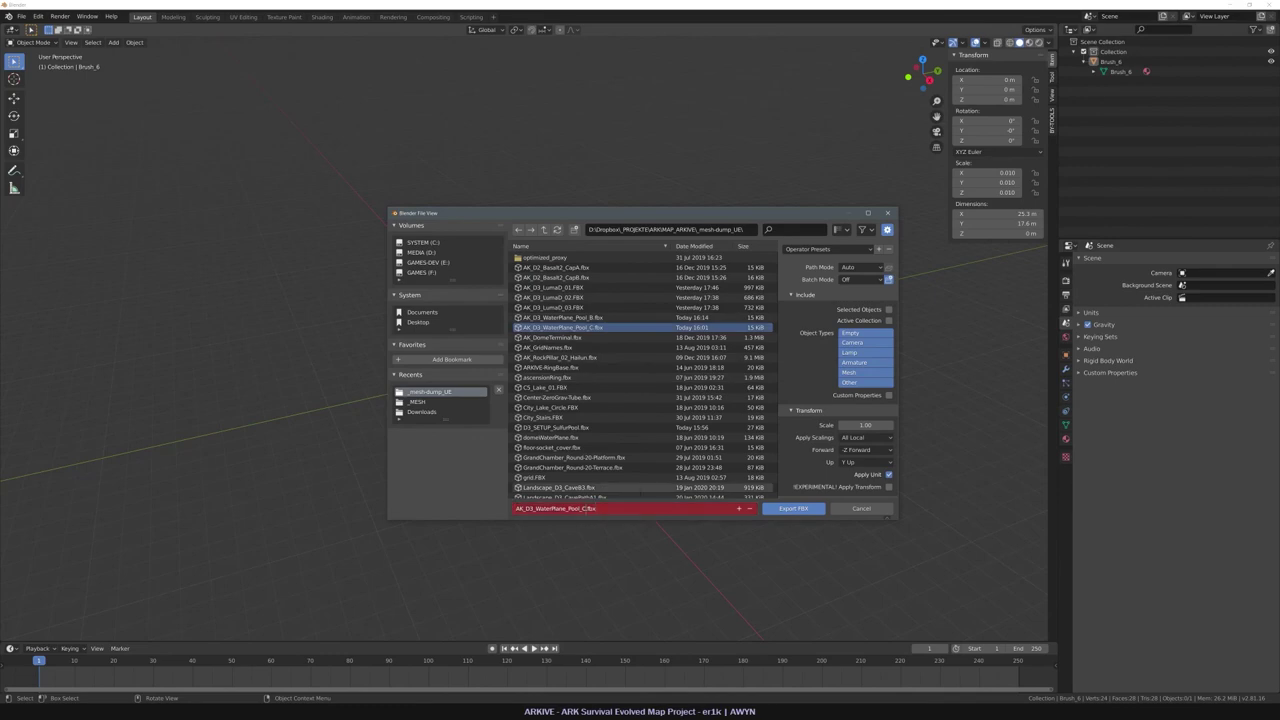
pyautogui.press('Return')
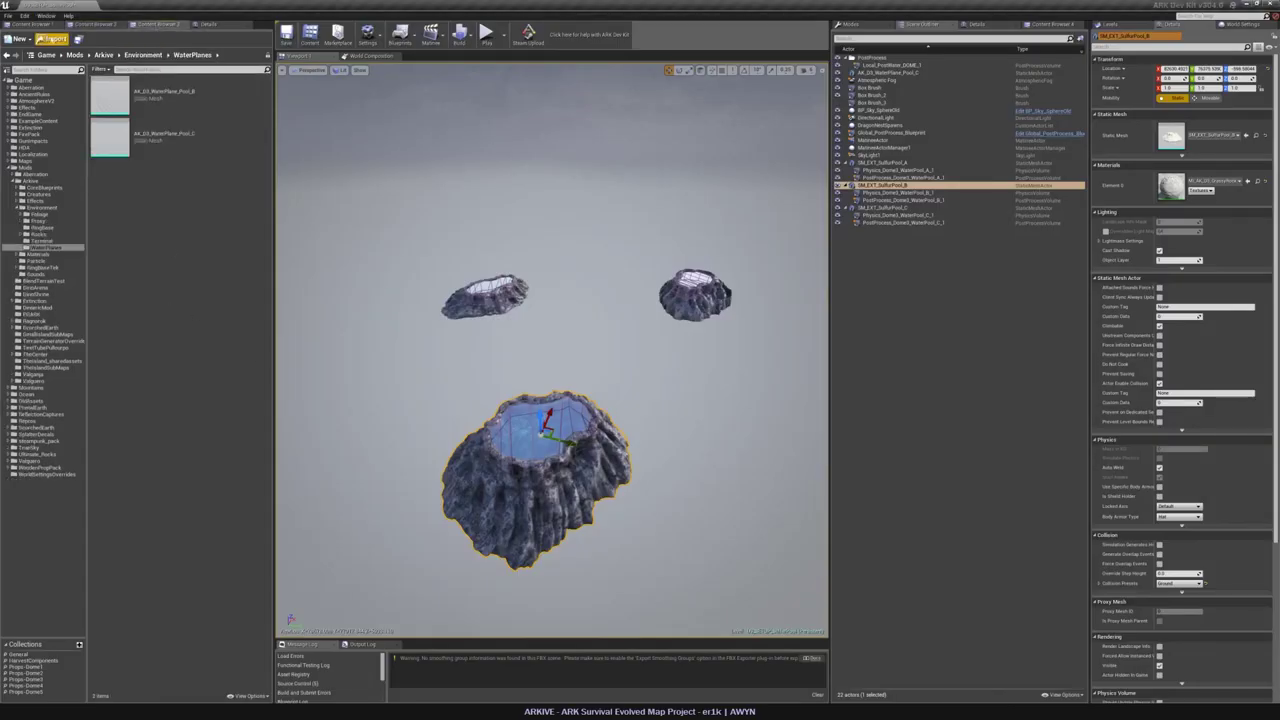
# Switch to the ARK Dev Kit and import the exported Brush_6 FBX into the WaterPlanes folder.
pyautogui.click(52, 38)
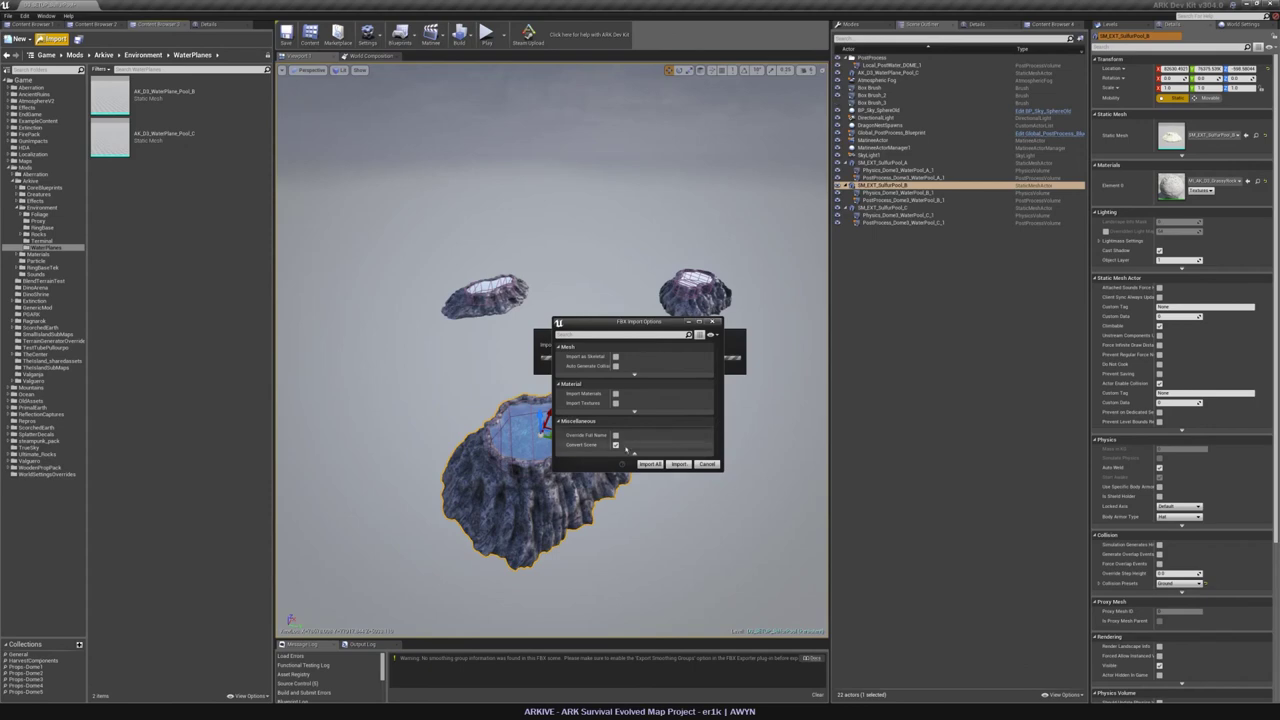
pyautogui.click(651, 464)
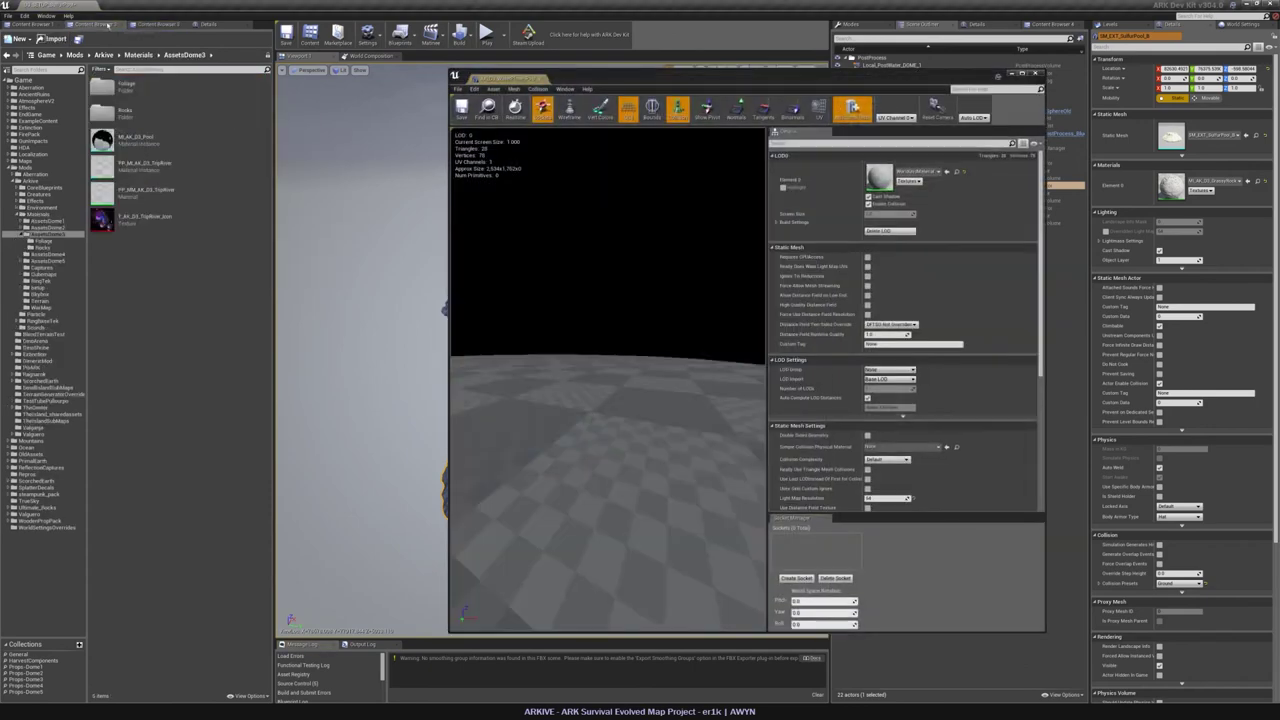
# Assign the MI_AK_D3_Pool material to the imported water plane mesh and close its mesh editor.
pyautogui.moveTo(135, 137); pyautogui.dragTo(880, 176)
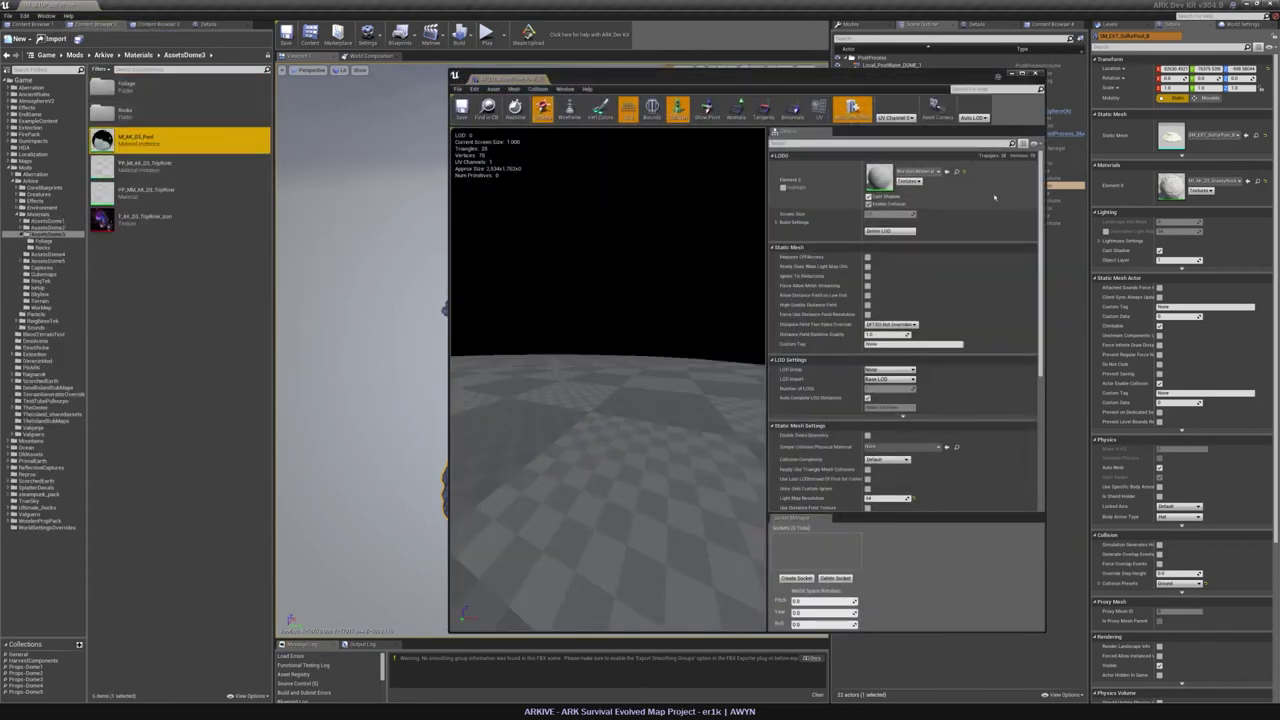
pyautogui.click(1036, 74)
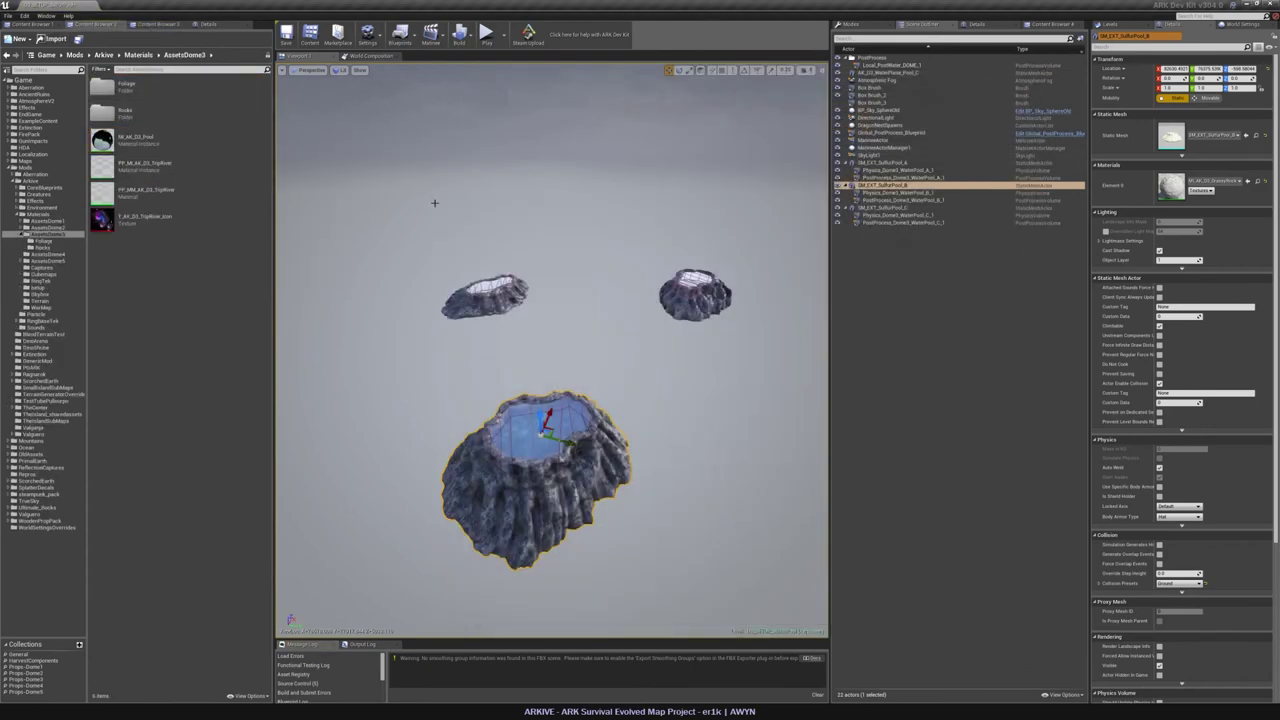
# Place the AK_D3_WaterPlane_Pool_B and AK_D3_WaterPlane_Pool_A meshes from the WaterPlanes folder into the level near their pools.
pyautogui.click(152, 25)
pyautogui.moveTo(480, 400); pyautogui.dragTo(560, 420, button='right')
pyautogui.moveTo(112, 139); pyautogui.dragTo(482, 386)
pyautogui.moveTo(120, 100); pyautogui.dragTo(608, 162)
# Hide the SM_EXT_SulfurPool_A rock mesh in the top wireframe view to expose the water plane and brush outlines.
pyautogui.hotkey('alt', 'j')
pyautogui.press('f')
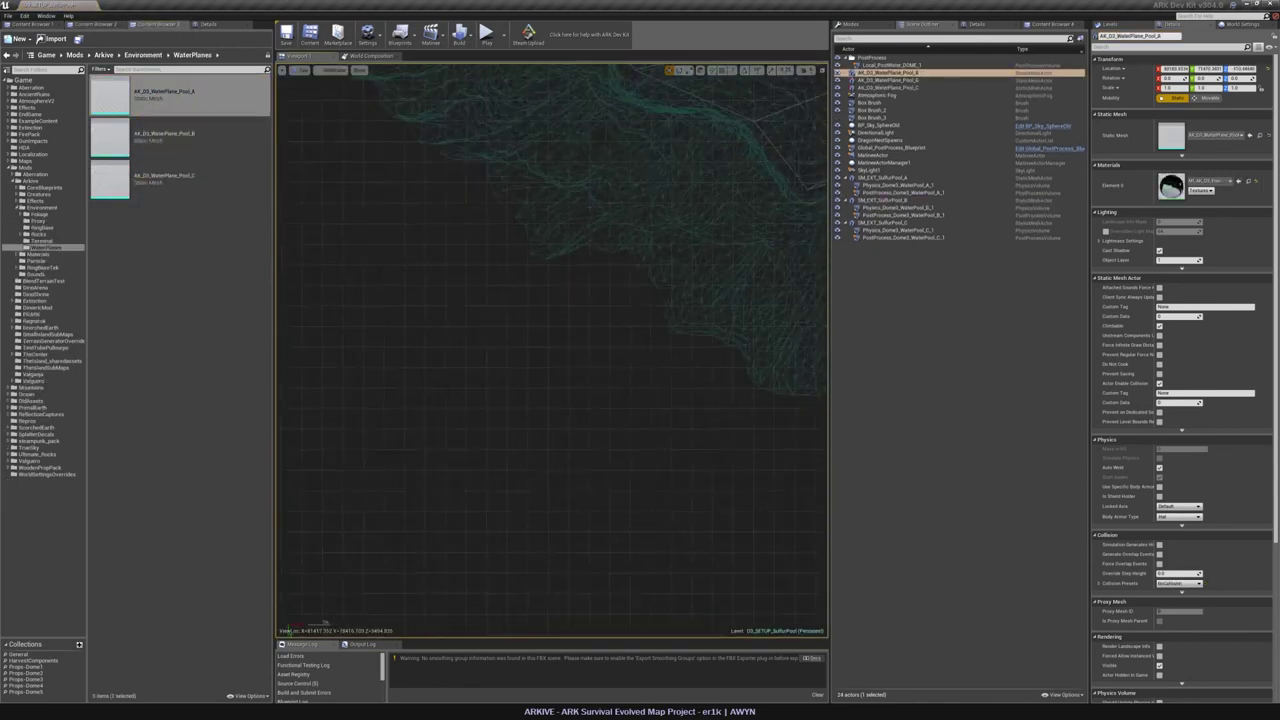
pyautogui.scroll(4, 694, 342)
pyautogui.moveTo(694, 342); pyautogui.dragTo(579, 341, button='right')
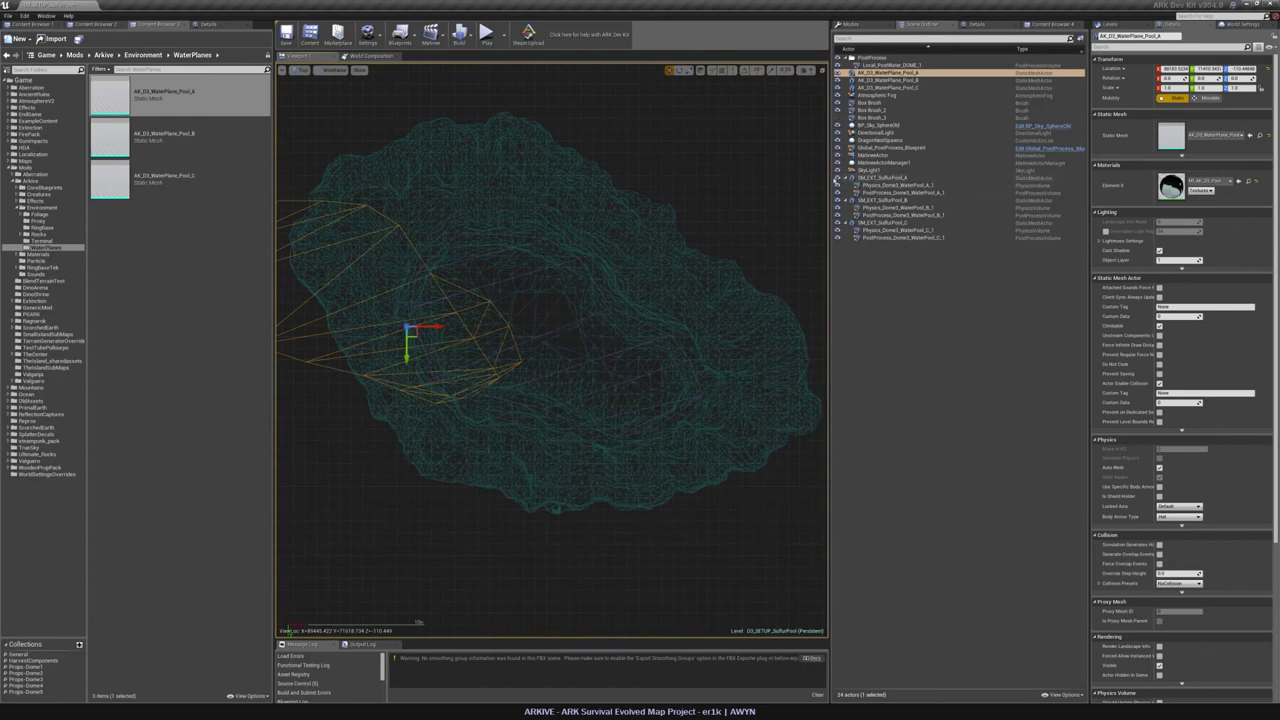
pyautogui.click(838, 179)
pyautogui.click(405, 229)
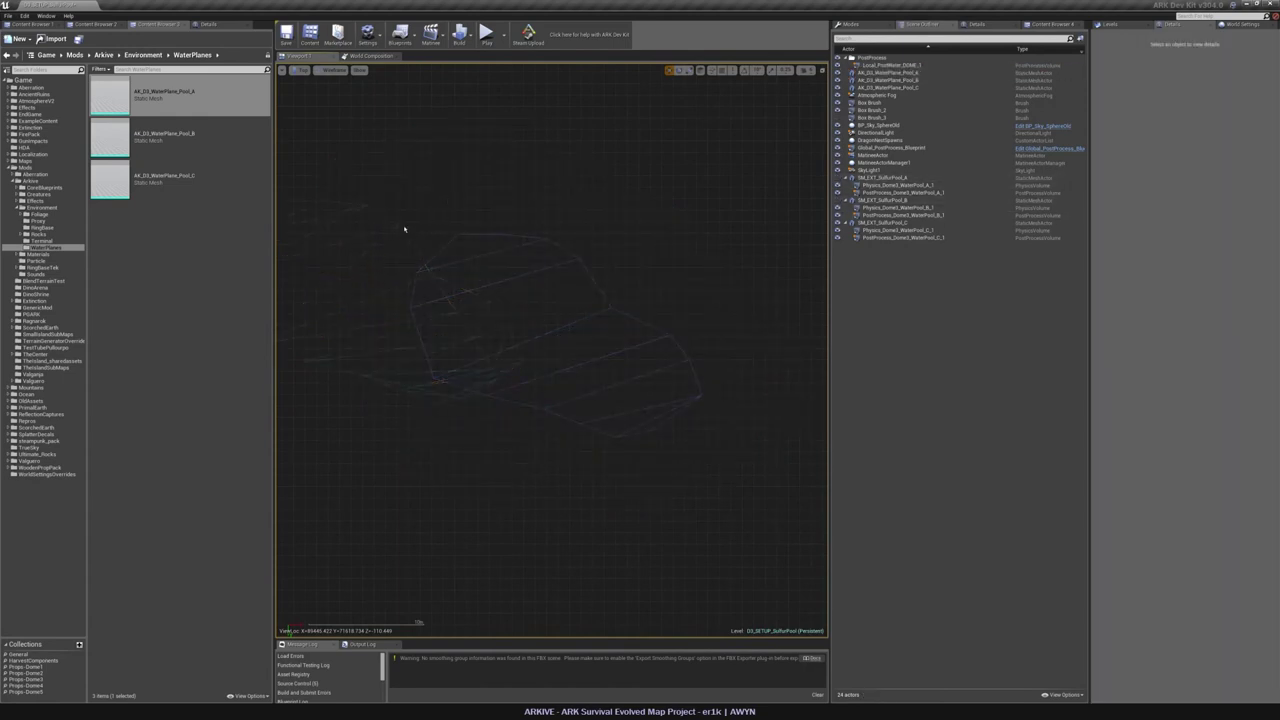
# Move AK_D3_WaterPlane_Pool_A horizontally in the top wireframe view to line up with the outline of pool A's box brush.
pyautogui.click(405, 229)
pyautogui.keyDown('ctrl'); pyautogui.moveTo(420, 193); pyautogui.dragTo(591, 220); pyautogui.keyUp('ctrl')
pyautogui.scroll(6, 600, 285)
pyautogui.scroll(6, 740, 425)
pyautogui.moveTo(752, 433); pyautogui.dragTo(680, 311, button='right')
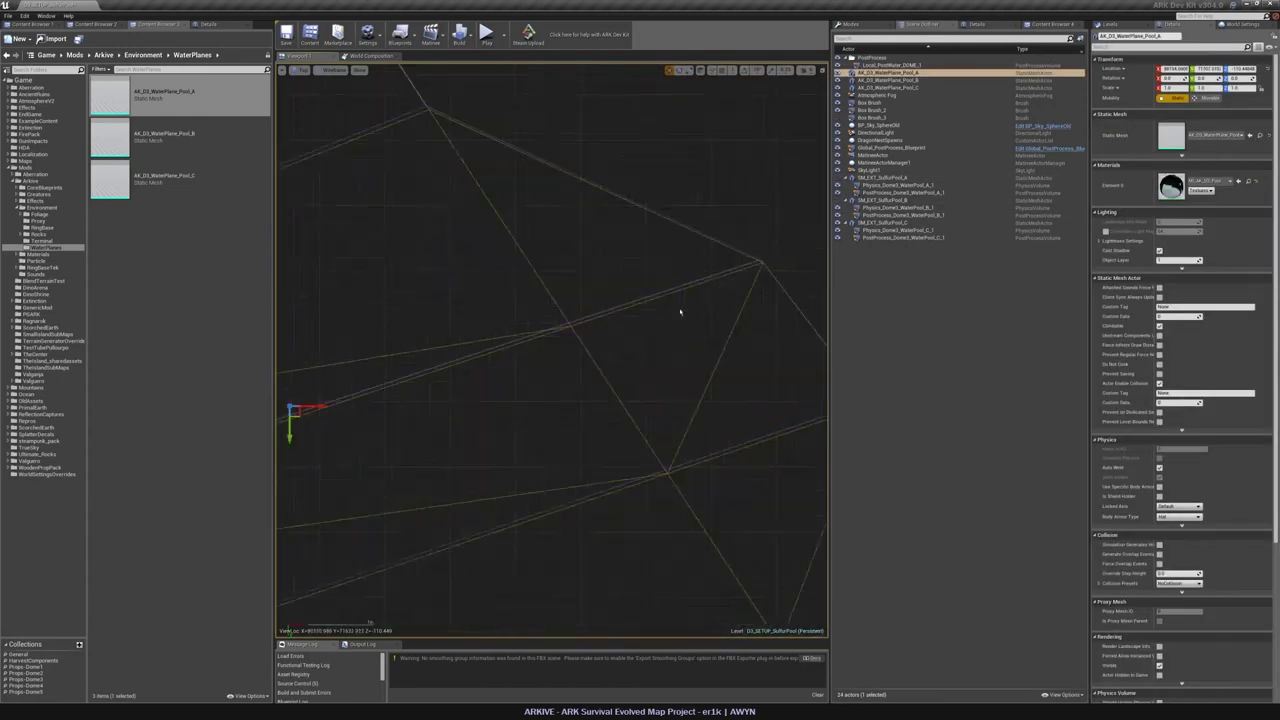
pyautogui.keyDown('ctrl'); pyautogui.moveTo(605, 307); pyautogui.dragTo(603, 304); pyautogui.keyUp('ctrl')
pyautogui.hotkey('alt', 'g')
# Move AK_D3_WaterPlane_Pool_B horizontally in the top wireframe view to line up with the outline of pool B's box brush.
pyautogui.moveTo(407, 314); pyautogui.dragTo(628, 306, button='right')
pyautogui.click(628, 306)
pyautogui.hotkey('alt', 'j')
pyautogui.moveTo(430, 302); pyautogui.dragTo(483, 300, button='right')
pyautogui.keyDown('ctrl'); pyautogui.moveTo(500, 299); pyautogui.dragTo(662, 348); pyautogui.keyUp('ctrl')
pyautogui.scroll(8, 550, 263)
pyautogui.scroll(-9, 523, 437)
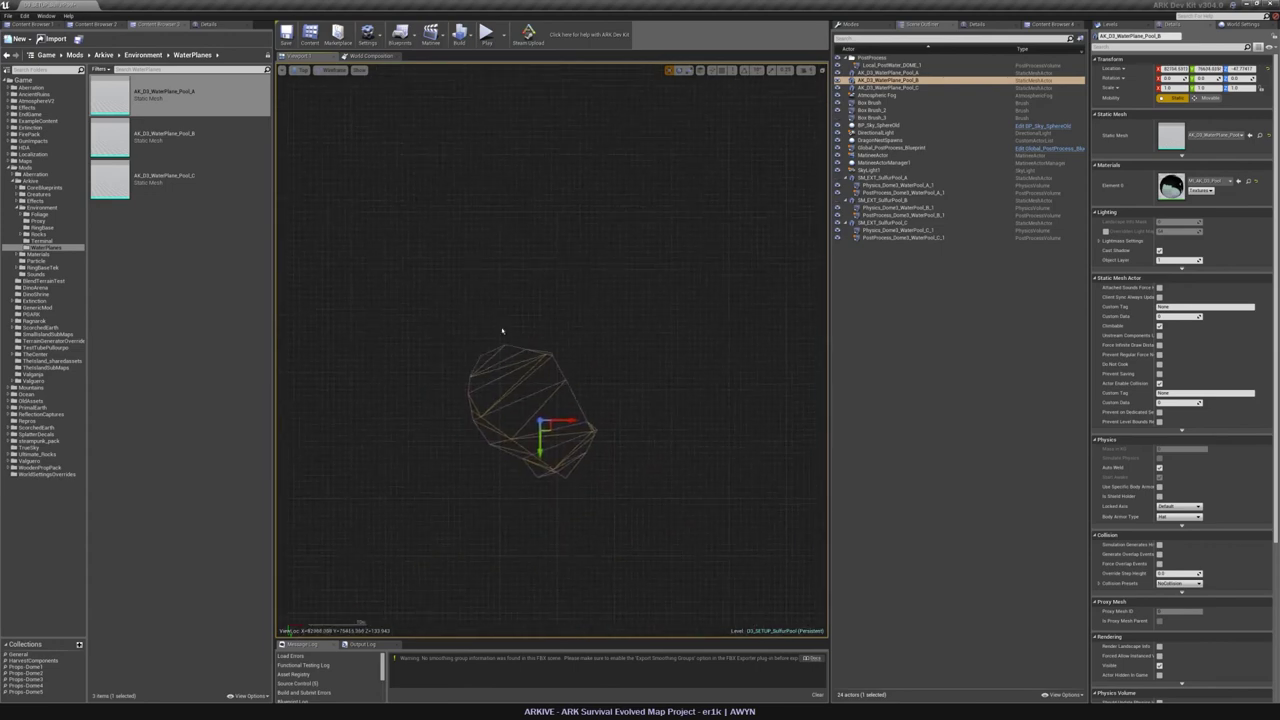
pyautogui.hotkey('alt', 'g')
# Raise AK_D3_WaterPlane_Pool_B in the side wireframe view until it sits level with the top of its box brush.
pyautogui.moveTo(503, 331); pyautogui.dragTo(533, 405, button='right')
pyautogui.hotkey('alt', 'k')
pyautogui.scroll(-4, 500, 388)
pyautogui.scroll(10, 557, 354)
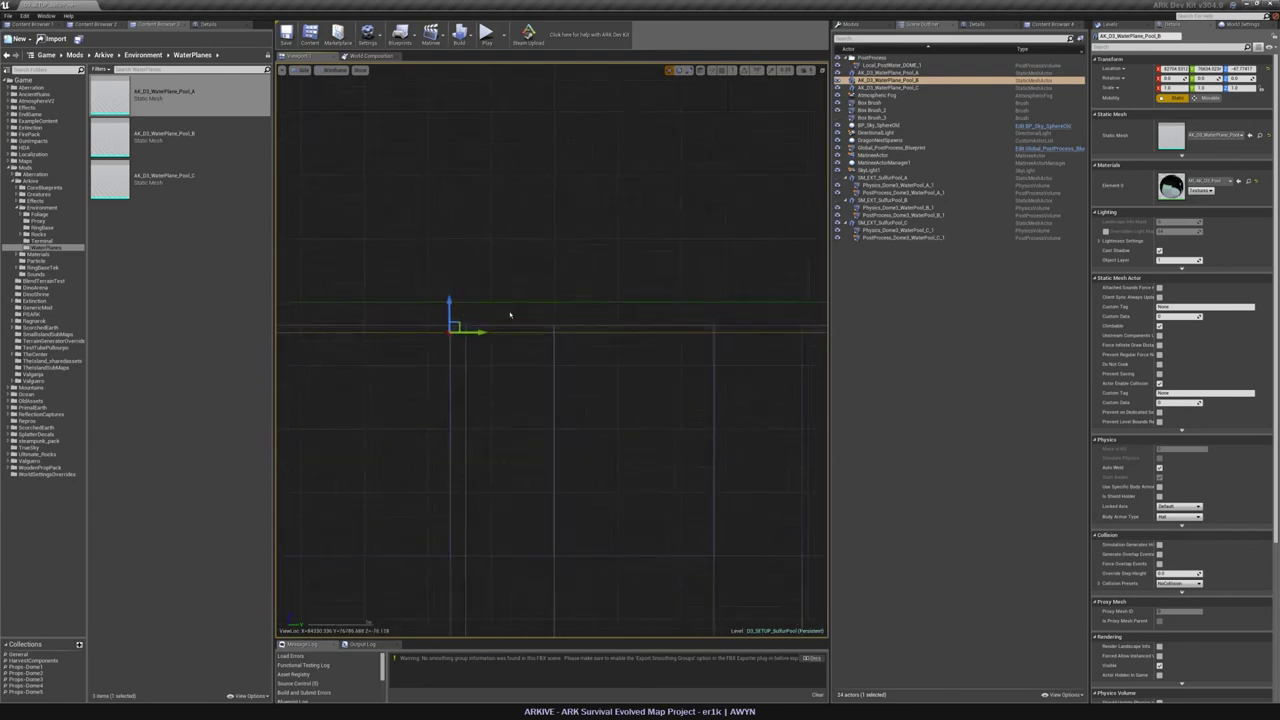
pyautogui.scroll(12, 449, 315)
pyautogui.scroll(-2, 468, 485)
pyautogui.scroll(-5, 468, 484)
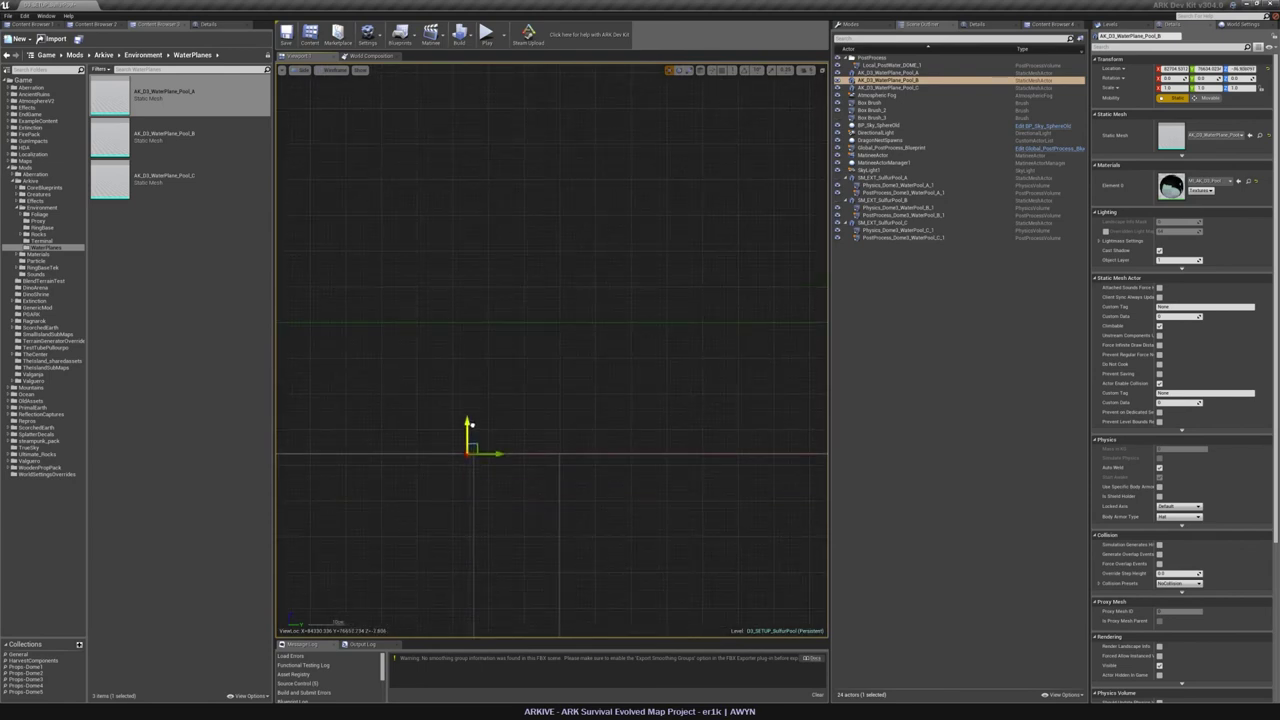
pyautogui.moveTo(475, 424); pyautogui.dragTo(572, 354, button='right')
pyautogui.scroll(-15, 572, 354)
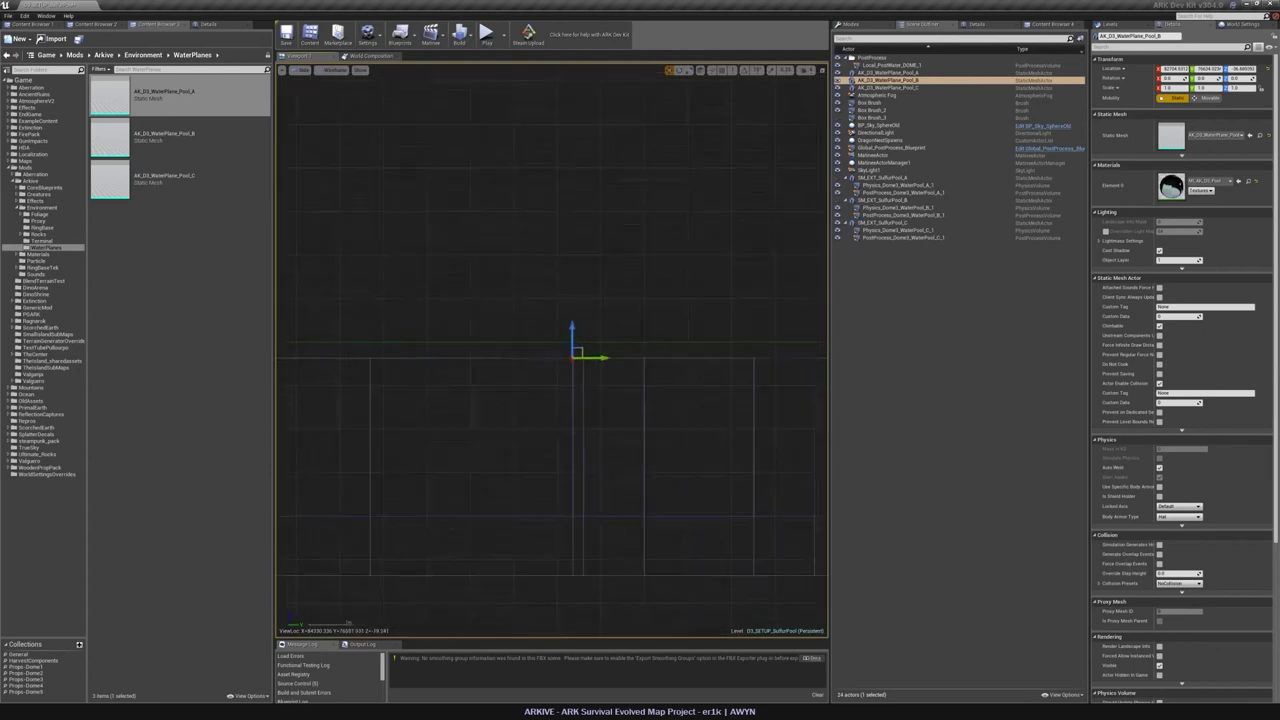
# Raise AK_D3_WaterPlane_Pool_A in the side wireframe view until it sits level with the top of its box brush.
pyautogui.click(897, 73)
pyautogui.press('f')
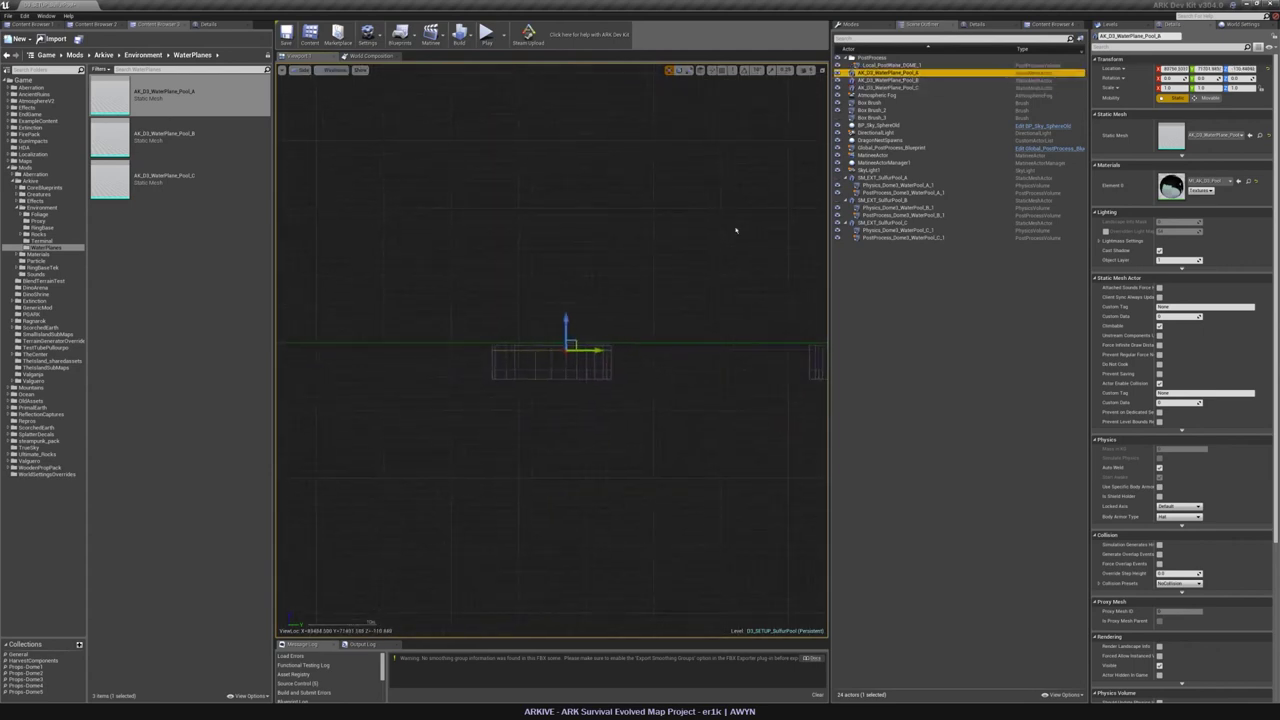
pyautogui.scroll(12, 594, 309)
pyautogui.scroll(4, 529, 380)
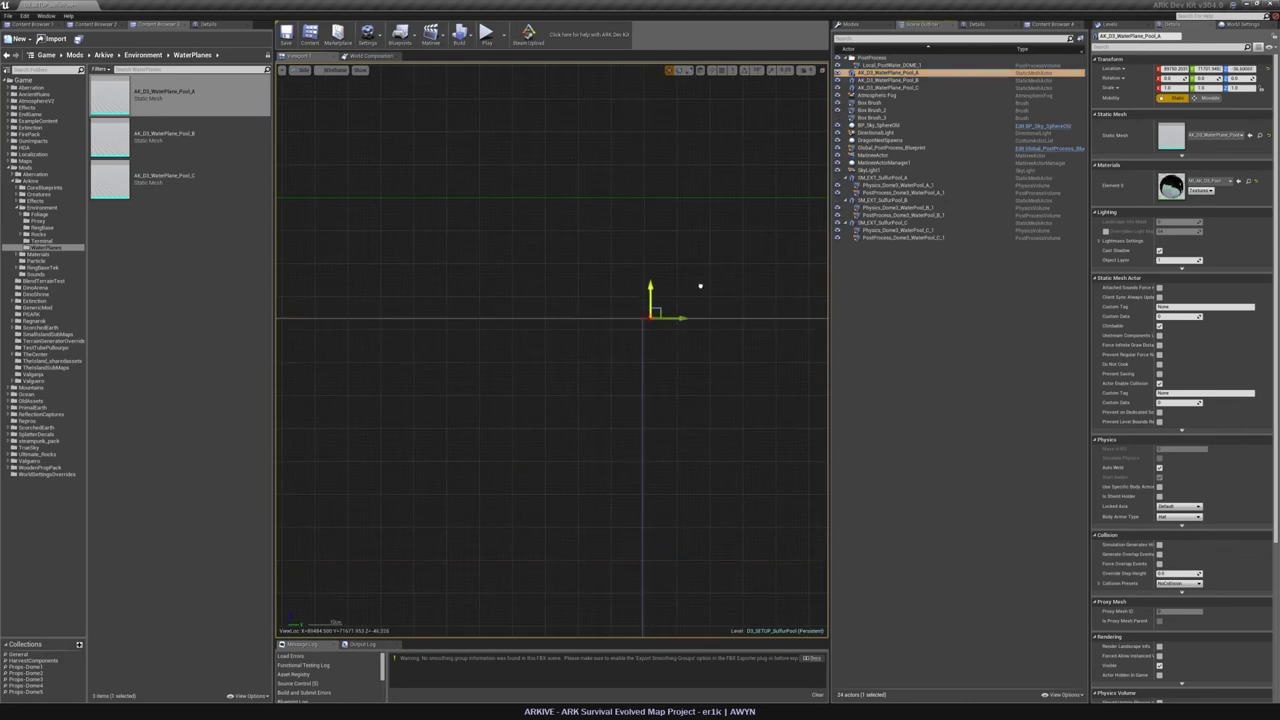
pyautogui.scroll(-10, 650, 364)
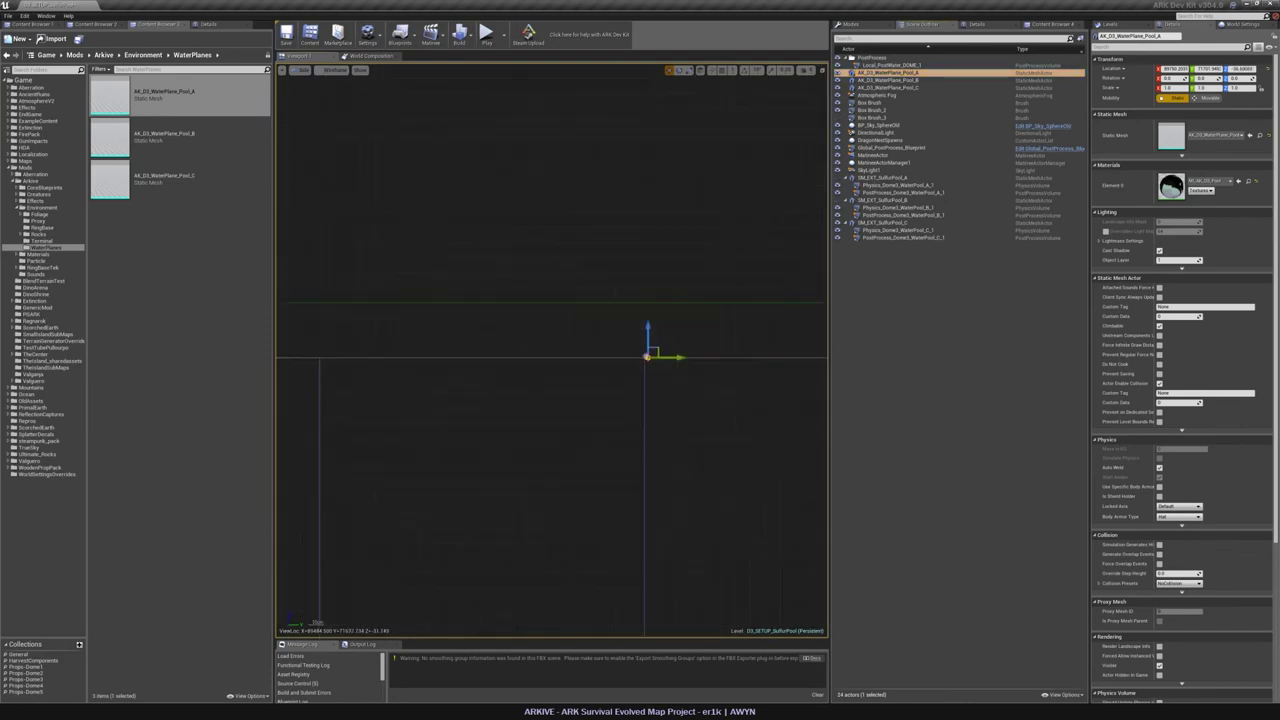
# Return to the perspective view and delete all the box brushes that the water plane meshes replace.
pyautogui.hotkey('alt', 'g')
pyautogui.moveTo(609, 360)
pyautogui.mouseDown(button='right')
pyautogui.moveTo(600, 402)
pyautogui.moveTo(612, 383)
pyautogui.moveTo(550, 400)
pyautogui.mouseUp(button='right')
pyautogui.click(589, 383)
pyautogui.click(872, 103)
pyautogui.keyDown('shift'); pyautogui.click(874, 118); pyautogui.keyUp('shift')
pyautogui.press('Delete')
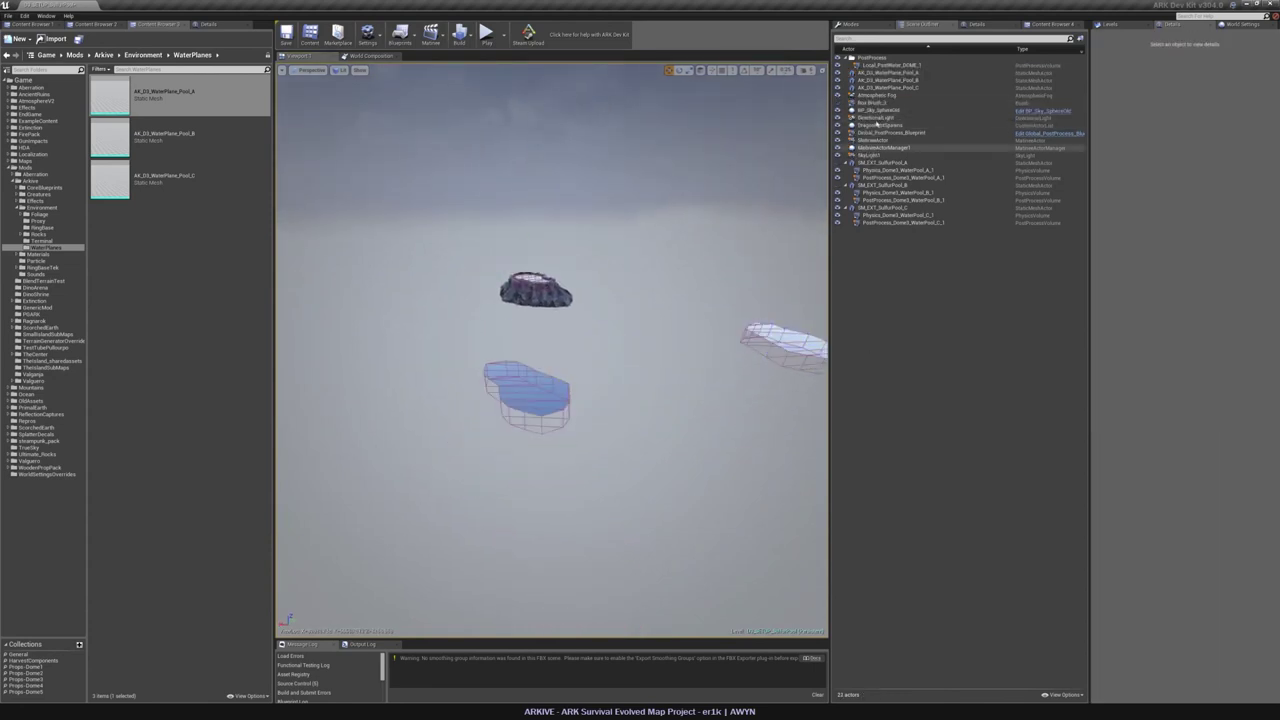
pyautogui.click(876, 103)
pyautogui.press('F2')
pyautogui.click(925, 308)
pyautogui.click(890, 103)
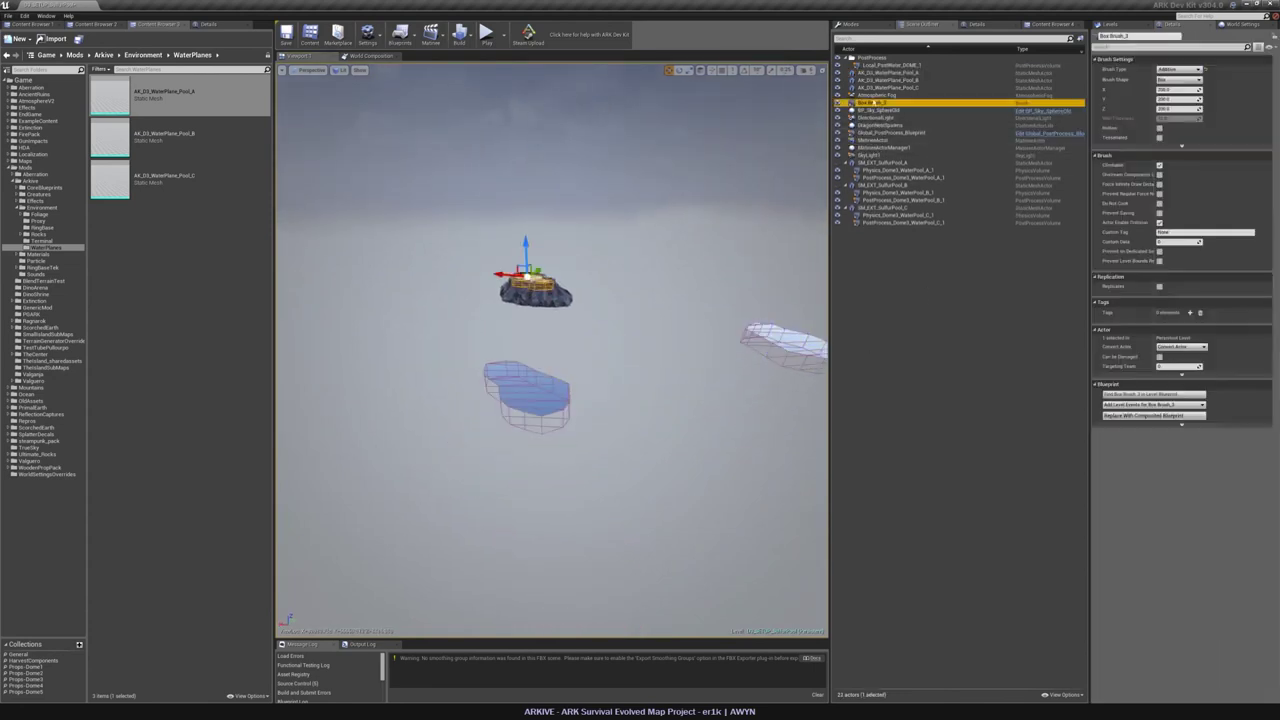
pyautogui.press('Delete')
# Unhide SM_EXT_SulfurPool_A and SM_EXT_SulfurPool_B and inspect the water surfaces in all three sulfur pools.
pyautogui.moveTo(770, 170)
pyautogui.mouseDown(button='right')
pyautogui.moveTo(812, 142)
pyautogui.moveTo(804, 150)
pyautogui.mouseUp(button='right')
pyautogui.click(837, 155)
pyautogui.click(838, 178)
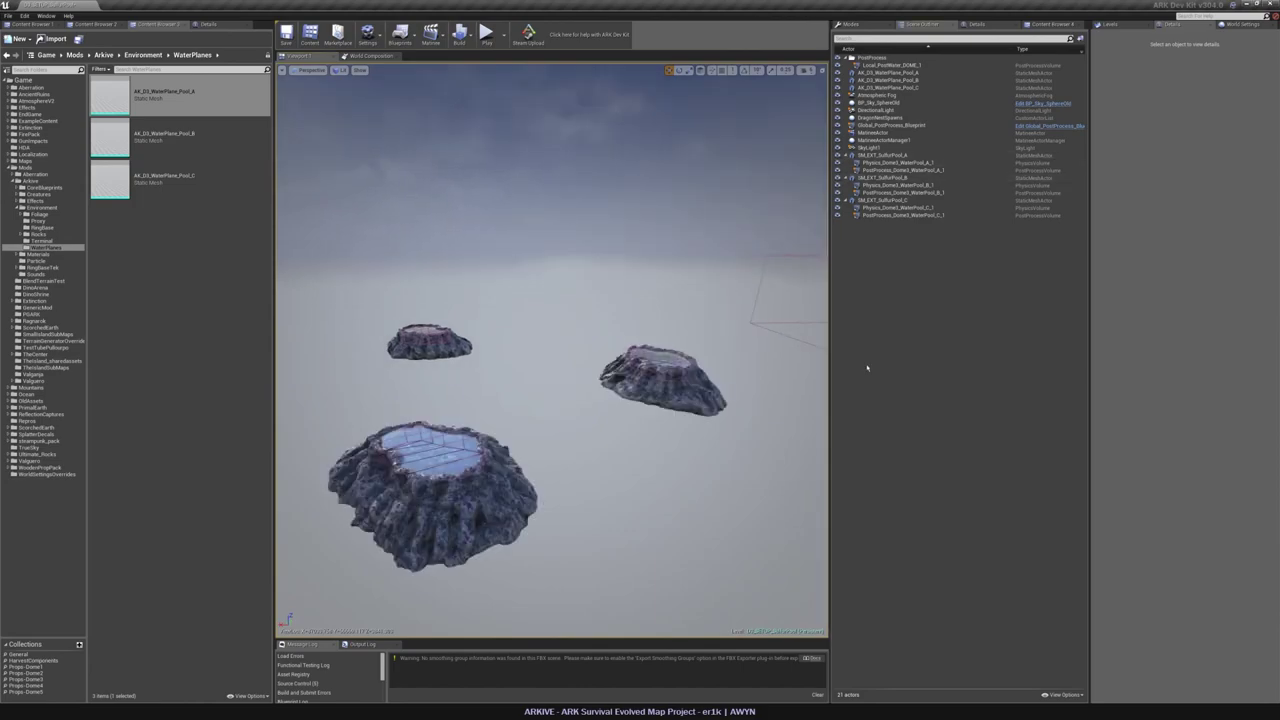
pyautogui.press('w')
pyautogui.moveTo(700, 365); pyautogui.dragTo(684, 398, button='right')
pyautogui.press('w')
pyautogui.press('w')
pyautogui.press('s')
pyautogui.press('s')
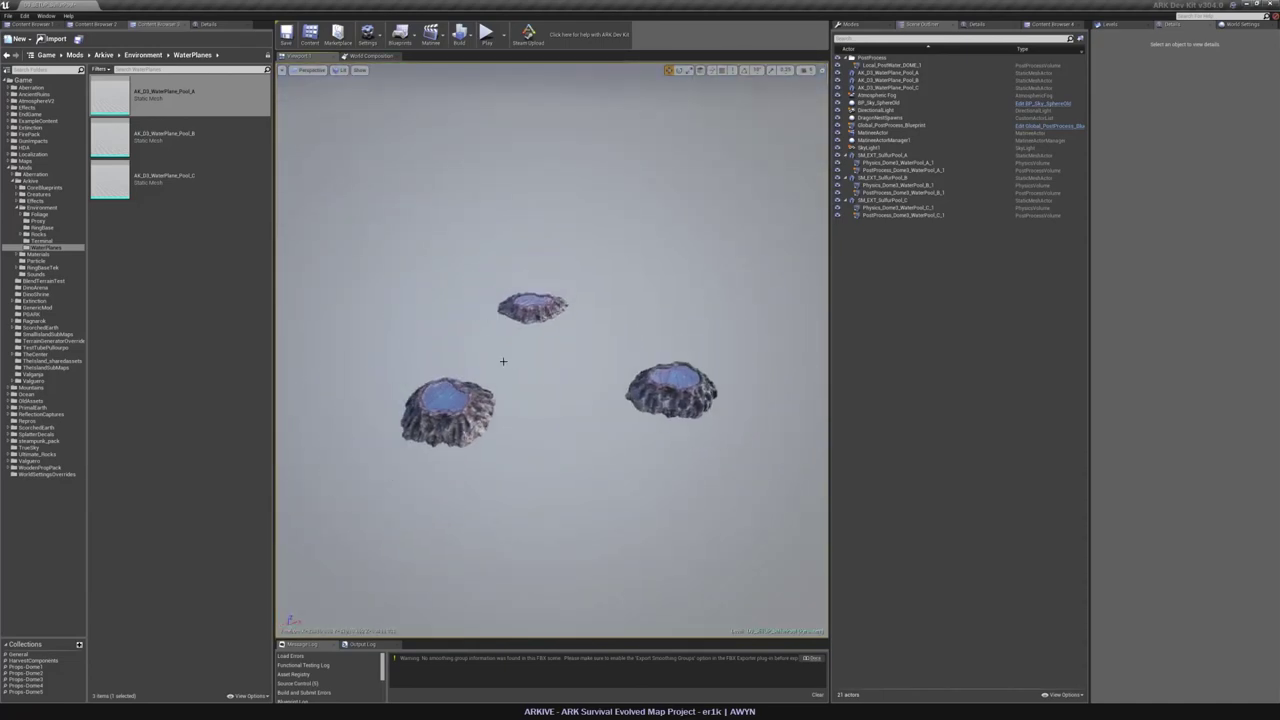